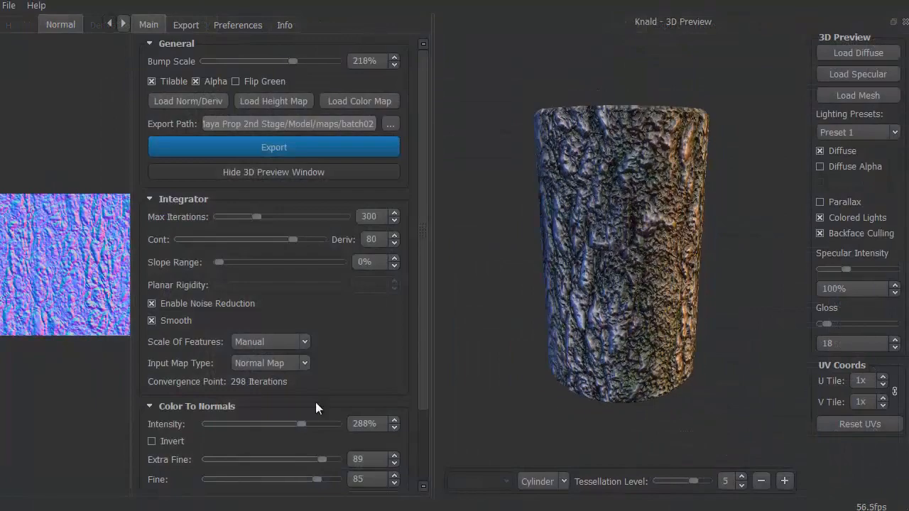
Step: Lower the bark's Bump Scale to 54% and set its Color To Normals Intensity to 380%
left_click_drag(302, 425, 245, 424)
left_click_drag(568, 369, 539, 369)
left_click_drag(243, 424, 297, 425)
left_click_drag(310, 62, 254, 67)
left_click_drag(296, 425, 309, 424)
left_click_drag(604, 234, 559, 283)
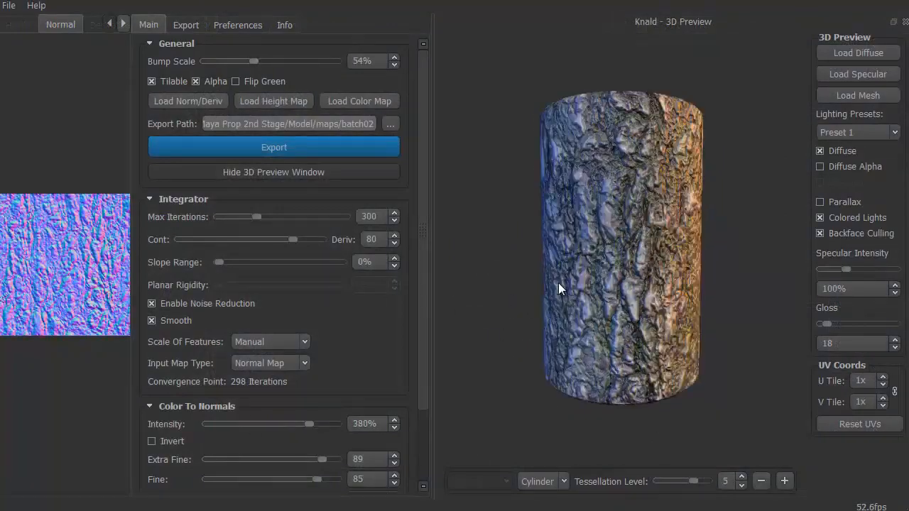
Step: Adjust the bark's Color To Normals detail levels to Extra Fine 100, Fine 50, Medium 44 and Extra Large 52
left_click_drag(424, 306, 427, 386)
left_click_drag(322, 371, 274, 371)
left_click_drag(317, 392, 271, 391)
left_click_drag(302, 411, 264, 412)
left_click_drag(272, 451, 306, 451)
left_click_drag(305, 451, 274, 451)
left_click_drag(274, 371, 337, 371)
scroll(462, 297, "up", 5)
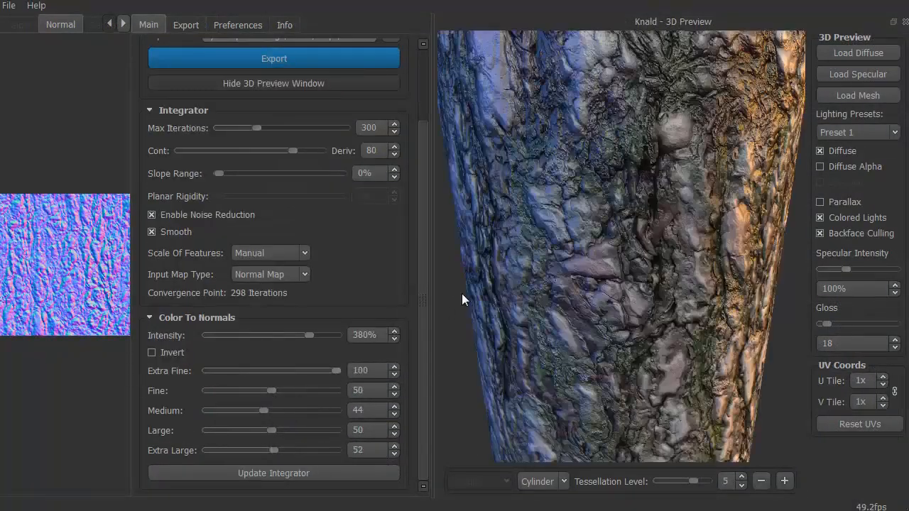
left_click_drag(463, 297, 542, 331)
scroll(595, 288, "up", 5)
scroll(480, 270, "down", 10)
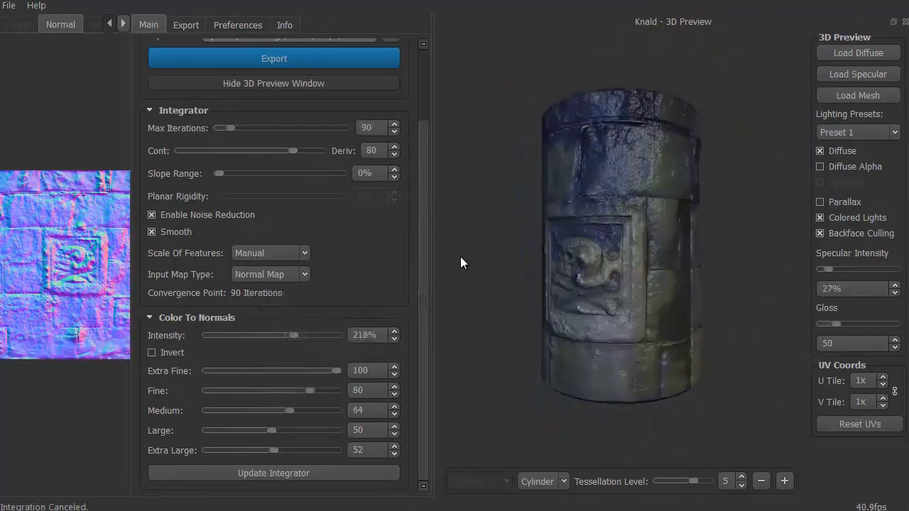
Step: Try inverting the Color To Normals conversion on the skull relief and turn the inversion back off
left_click_drag(460, 256, 476, 263)
scroll(494, 301, "up", 5)
scroll(451, 294, "up", 3)
left_click_drag(450, 294, 426, 296)
left_click(154, 354)
left_click(155, 353)
scroll(456, 249, "down", 5)
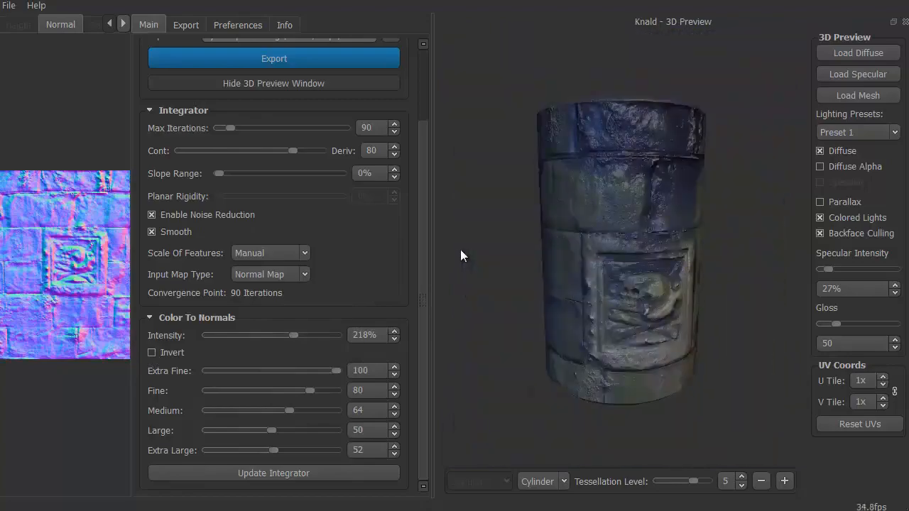
Step: Examine the skull relief up close in the 3D preview and compare it with the source photo
left_click_drag(460, 249, 472, 270)
scroll(276, 72, "up", 3)
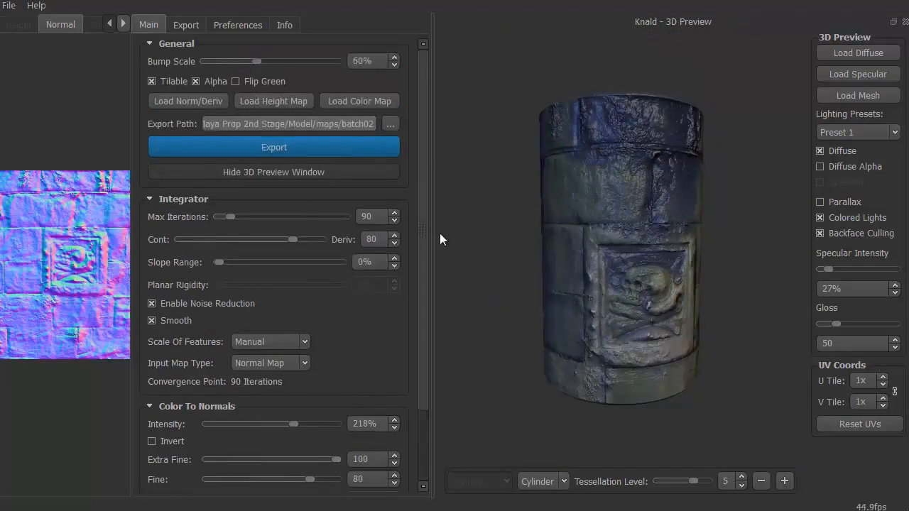
left_click_drag(439, 233, 412, 321)
scroll(501, 347, "up", 5)
key("alt+Tab")
scroll(532, 126, "up", 3)
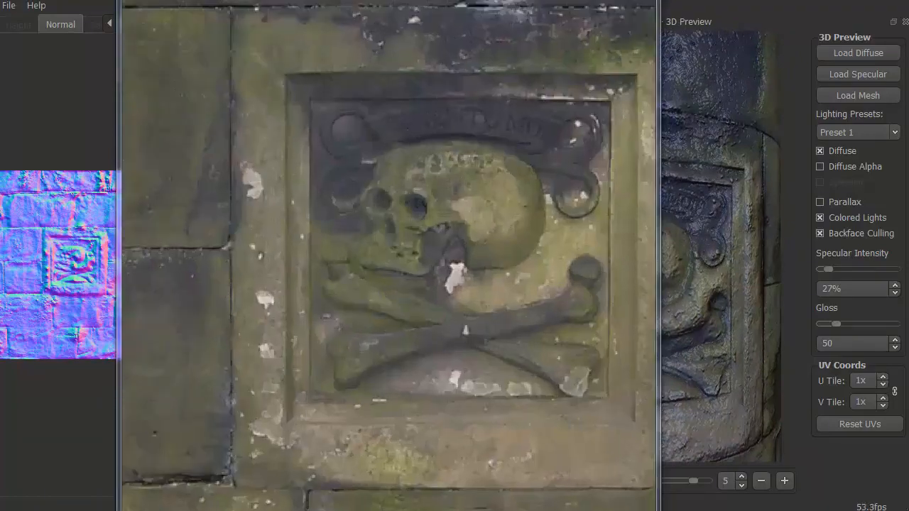
scroll(532, 126, "down", 3)
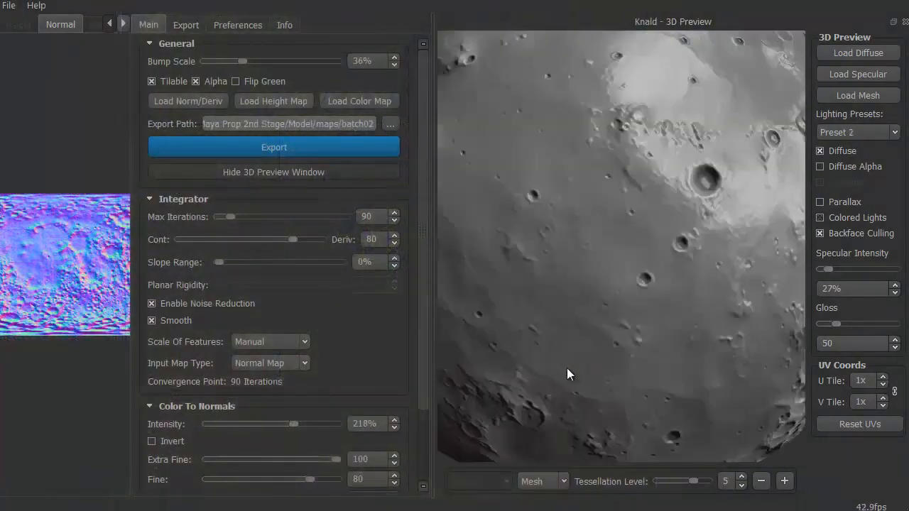
Step: Set the moon's Color To Normals levels to Extra Fine 82, Fine 81, Medium 87, Large 74 and Extra Large 25
scroll(390, 383, "down", 3)
mouse_move(310, 390)
left_mouse_down()
mouse_move(325, 385)
mouse_move(211, 388)
mouse_move(202, 377)
mouse_move(313, 370)
mouse_move(312, 384)
left_mouse_up()
mouse_move(289, 412)
left_mouse_down()
mouse_move(319, 411)
mouse_move(290, 430)
mouse_move(302, 431)
mouse_move(230, 454)
mouse_move(239, 451)
left_mouse_up()
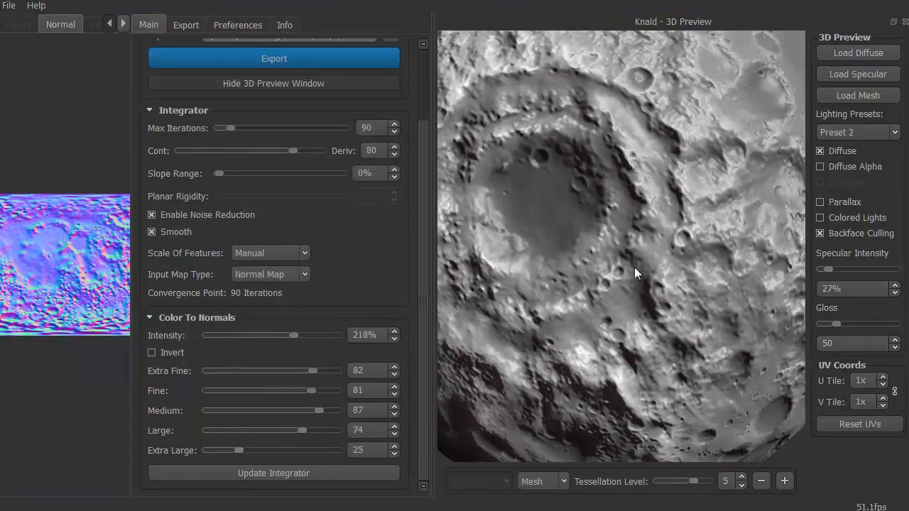
scroll(634, 271, "down", 5)
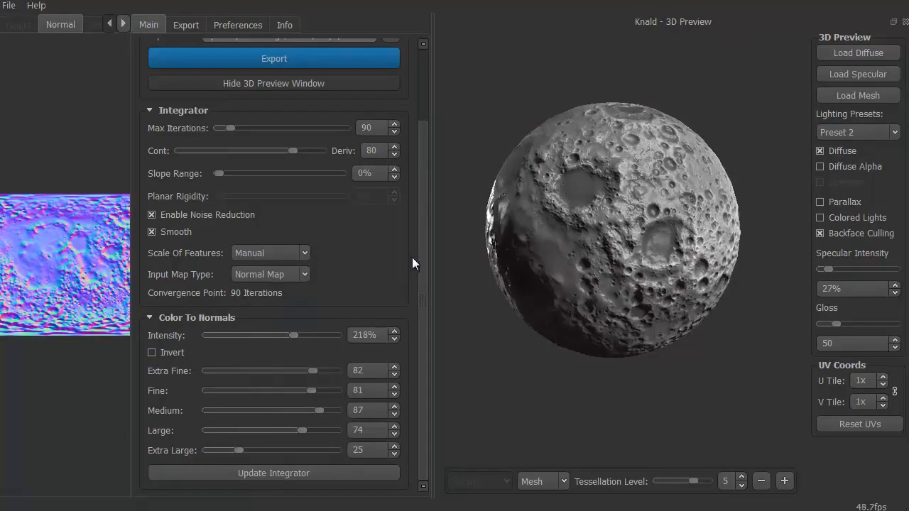
Step: Update the integrator with the moon's Color To Normals settings and inspect the craters on the sphere
left_click(294, 474)
scroll(668, 232, "up", 5)
scroll(652, 255, "down", 5)
middle_click_drag(650, 256, 646, 289)
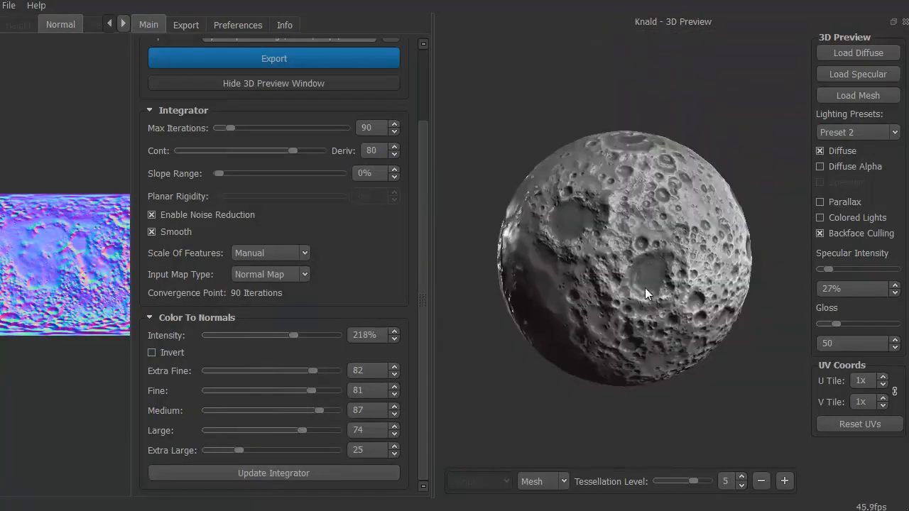
left_click_drag(645, 288, 593, 398)
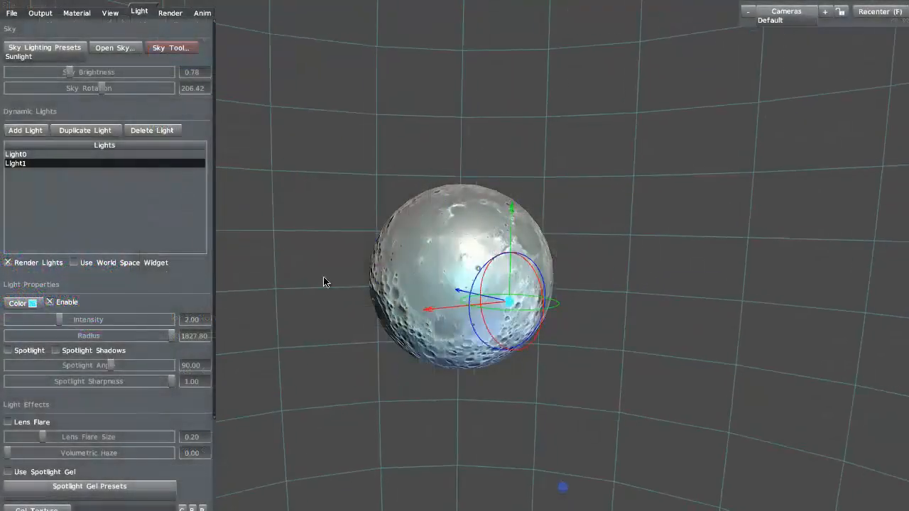
Step: In Marmoset Toolbag, set the moon scene's Light1 to intensity 0.40 and a yellow colour, and select Light0
left_click_drag(324, 282, 312, 206, "shift")
left_click_drag(59, 319, 30, 319)
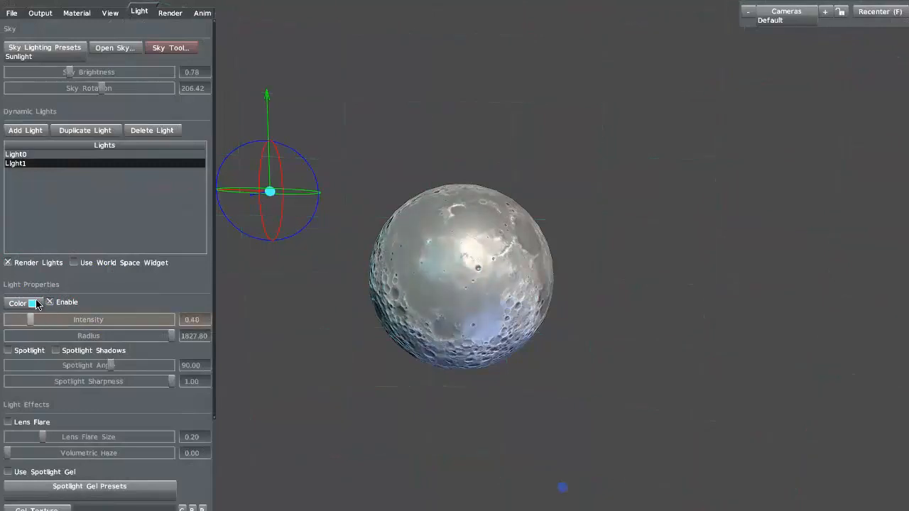
left_click(36, 301)
left_click_drag(422, 395, 423, 363)
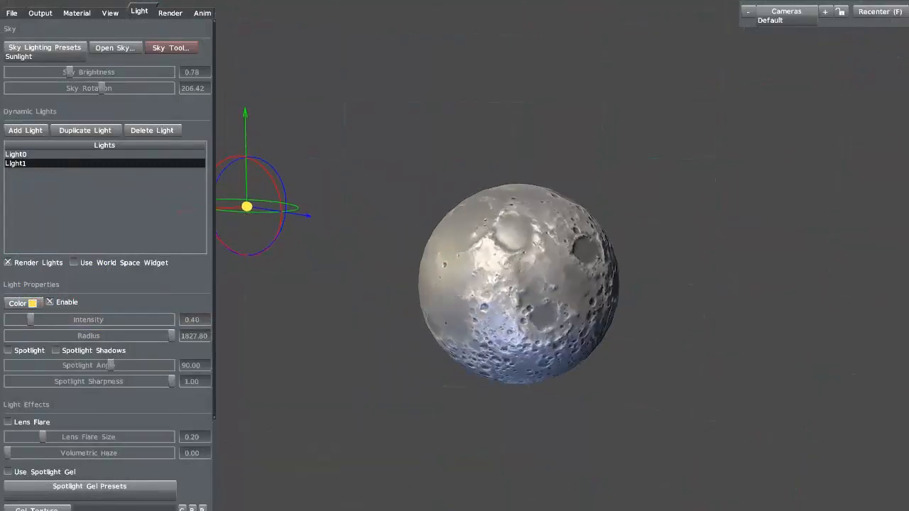
left_click(16, 154)
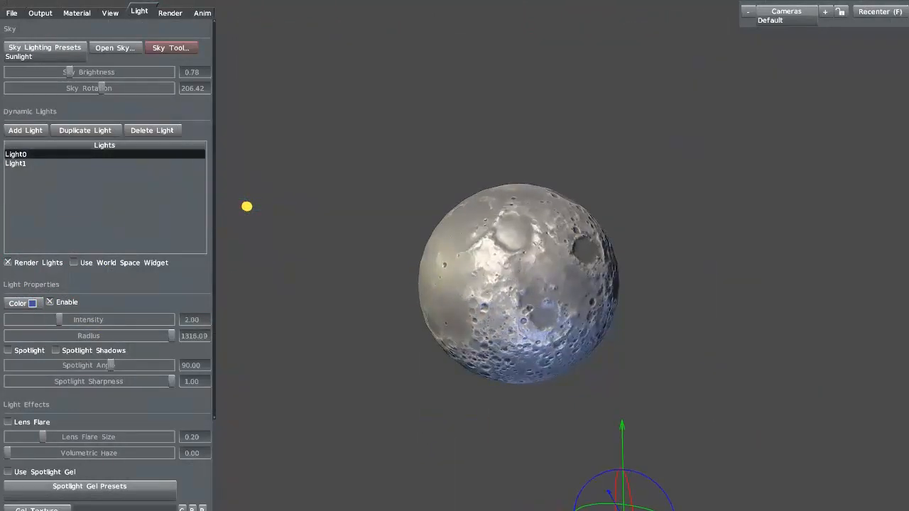
right_click_drag(315, 367, 390, 449)
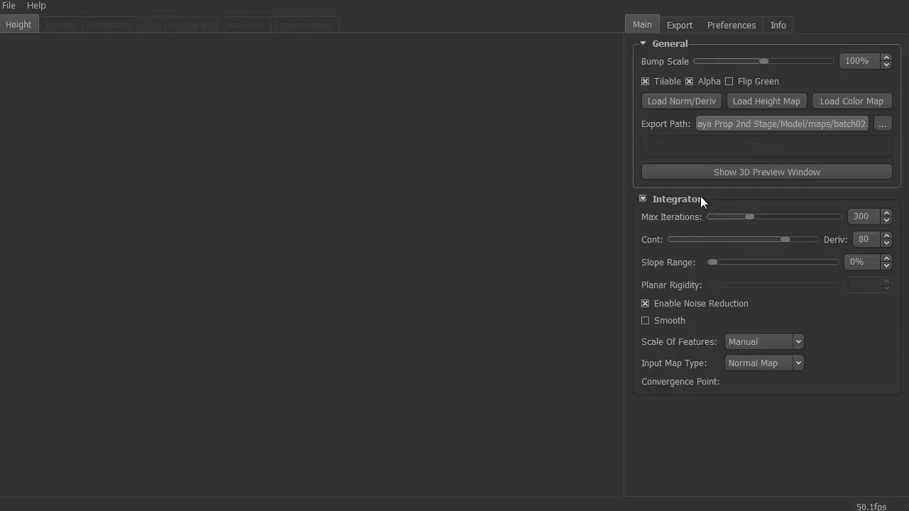
Step: Show the 3D preview window beside the empty project and hide it again
left_click(746, 172)
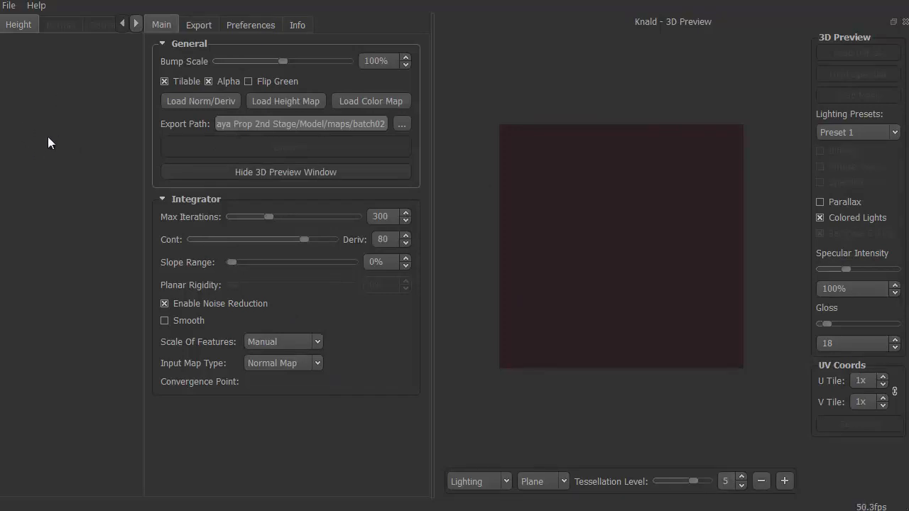
left_click(252, 170)
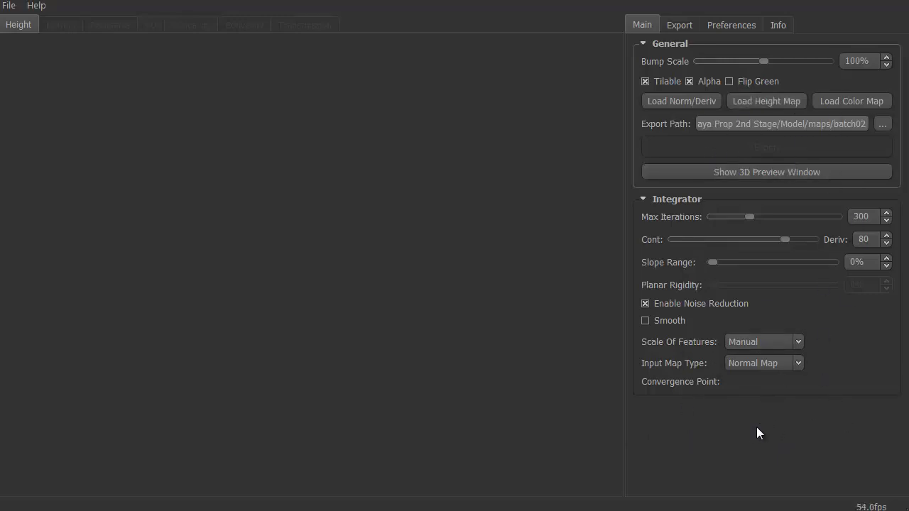
left_click(751, 175)
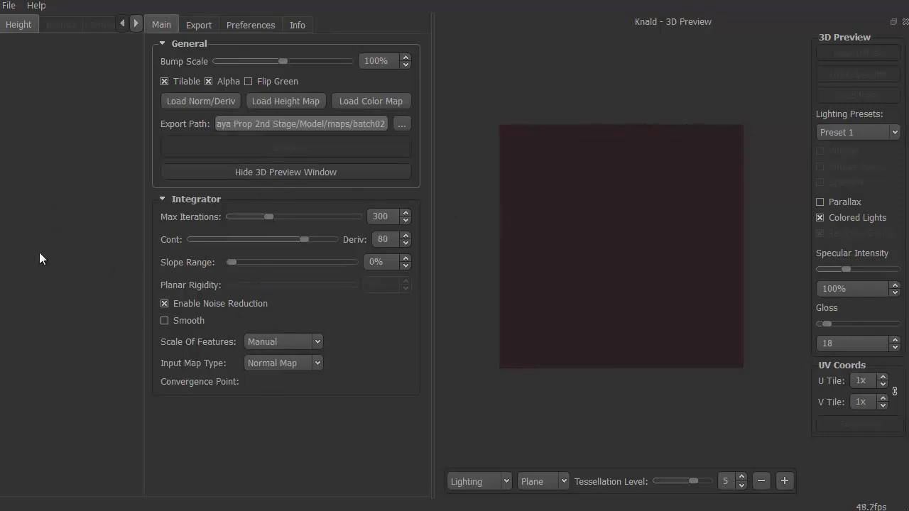
left_click(279, 173)
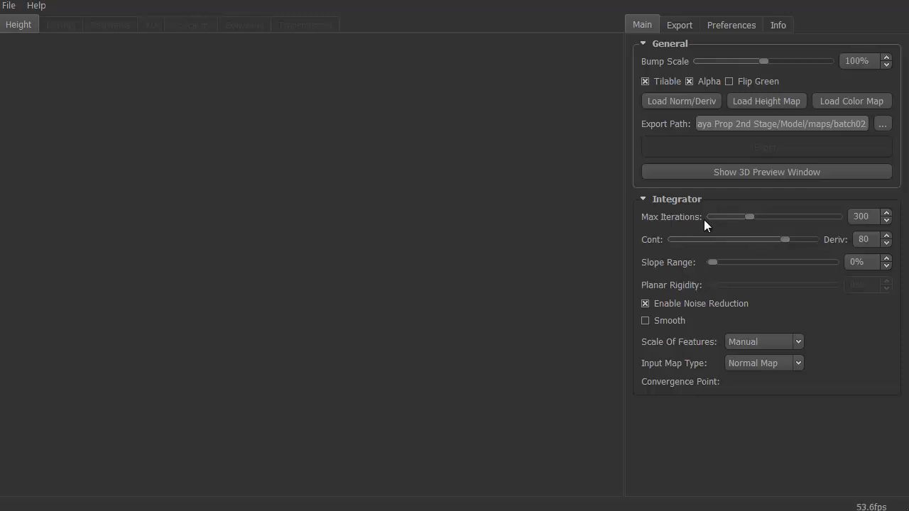
Step: Try lowering the integrator's Max Iterations and bring the value back up to 300
left_click(887, 220)
left_click(886, 220)
left_click(886, 220)
left_click(887, 220)
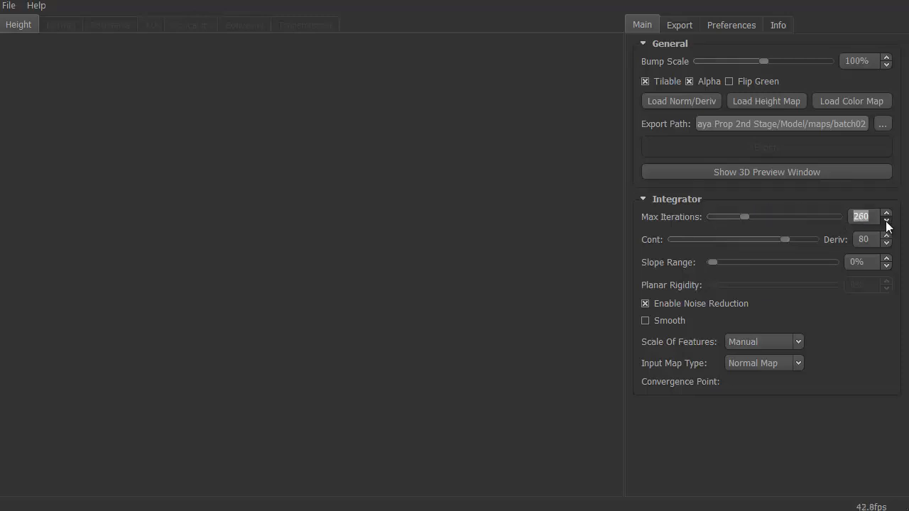
left_click(886, 221)
left_click(886, 220)
left_click(888, 214)
left_click(887, 213)
left_click(887, 214)
left_click(887, 213)
left_click(888, 214)
left_click(887, 214)
left_click(887, 214)
left_click(888, 214)
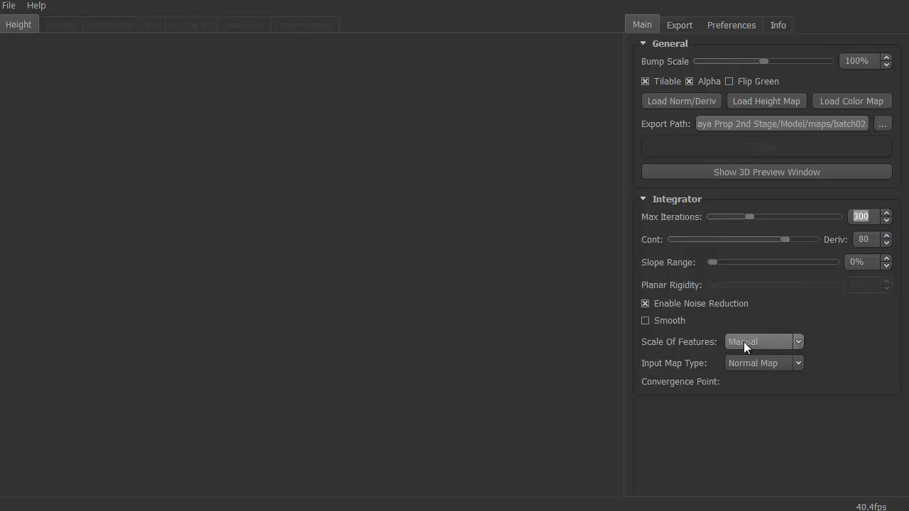
Step: Try the Small preset for Scale Of Features, and return to Manual with Max Iterations at 300
left_click(799, 342)
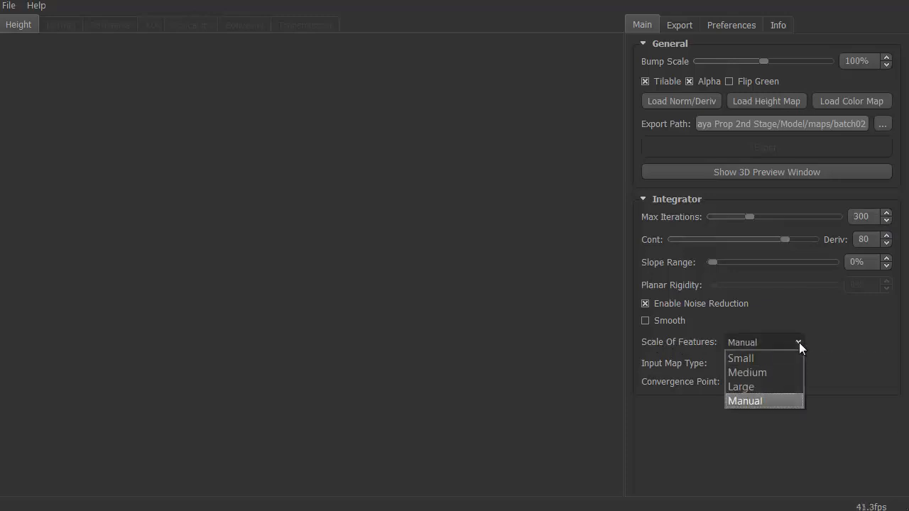
left_click(773, 357)
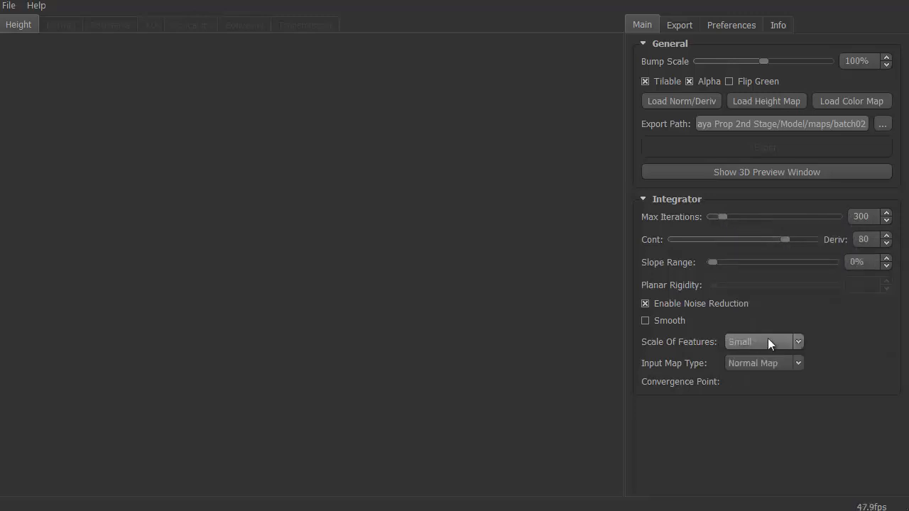
left_click(798, 342)
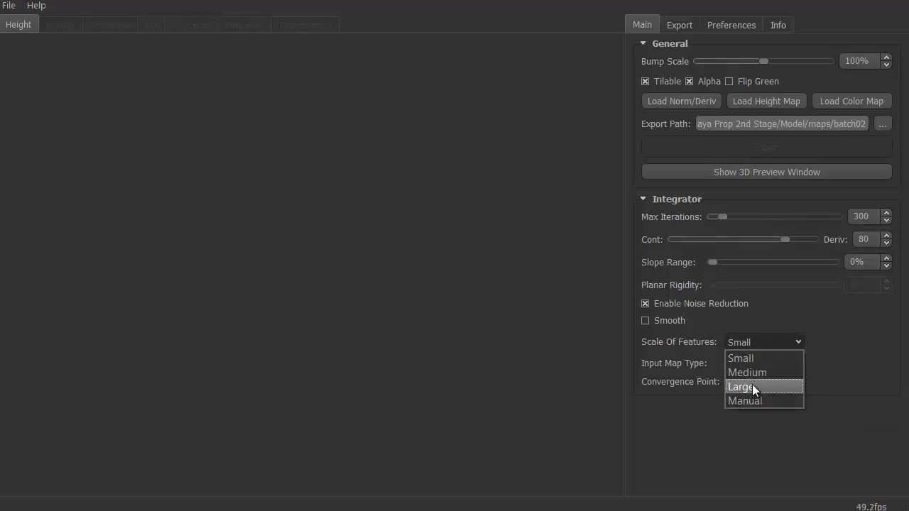
left_click(816, 228)
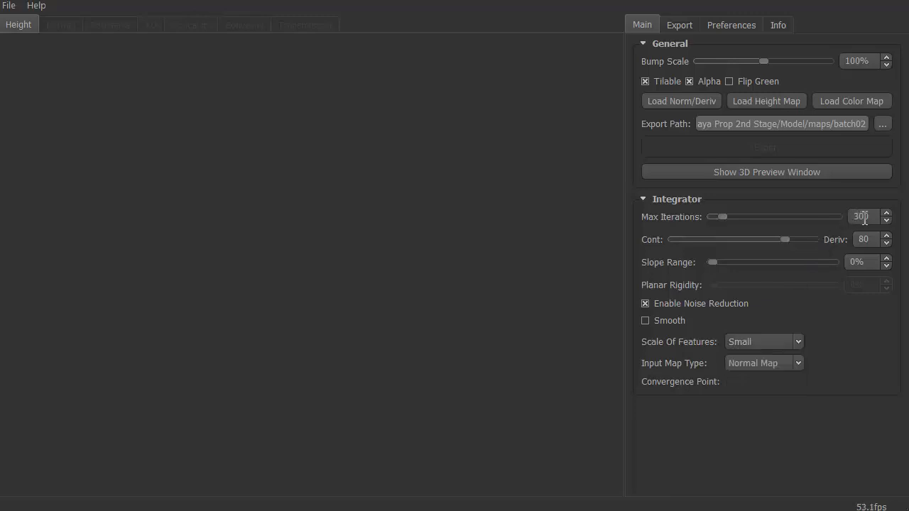
left_click(886, 213)
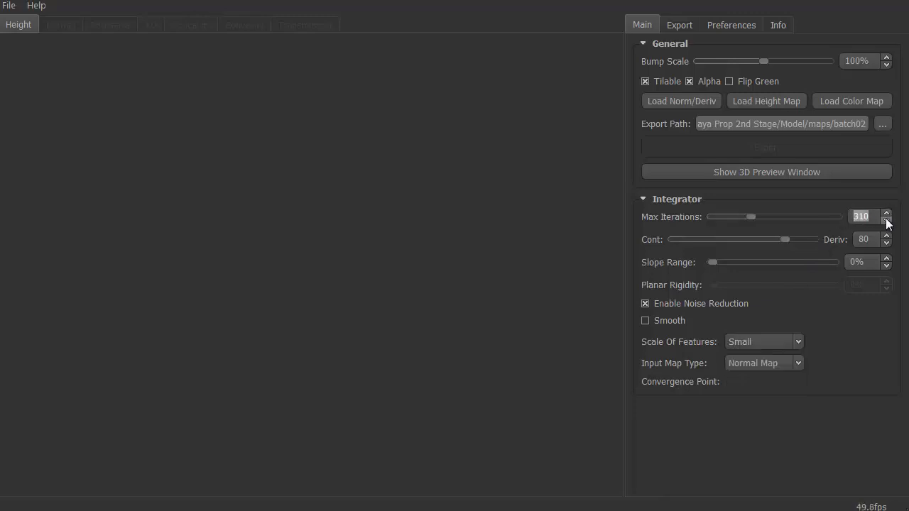
left_click(886, 223)
Step: Read the descriptions of the integrator's Slope Range, Enable Noise Reduction and Smooth settings
mouse_move(683, 264)
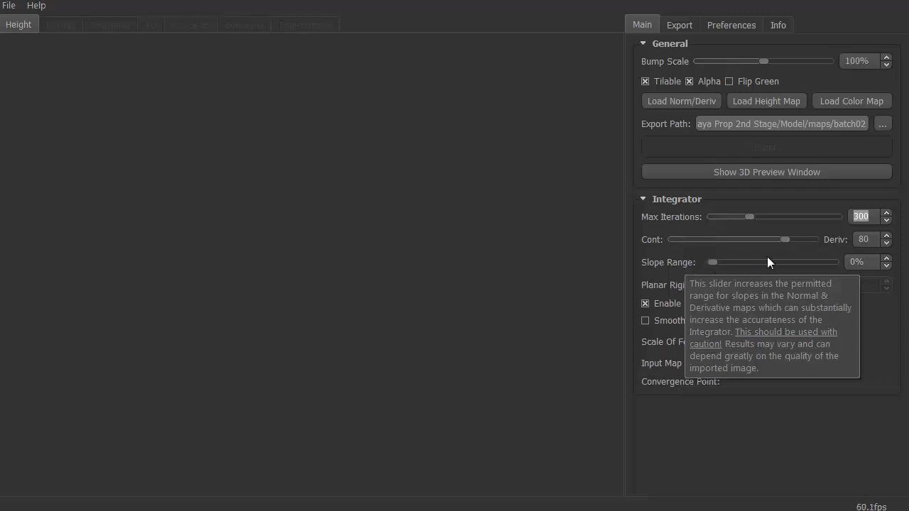
mouse_move(657, 266)
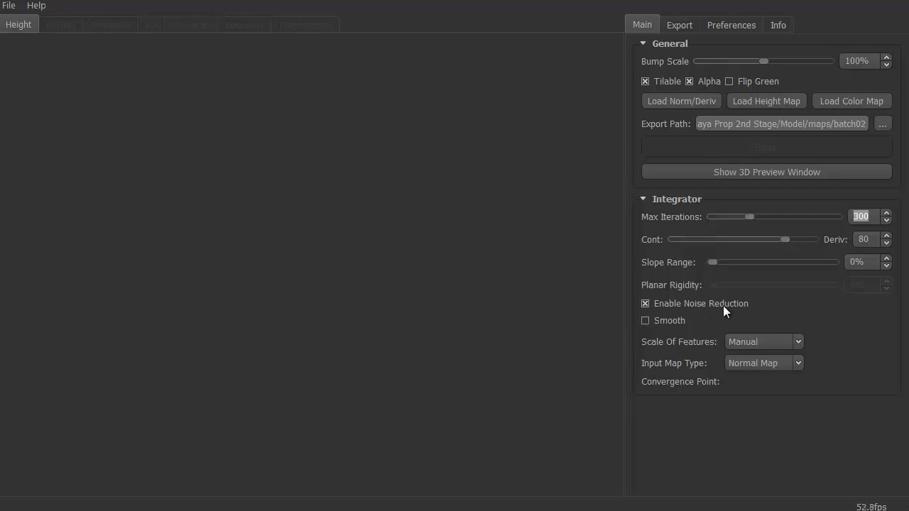
mouse_move(723, 305)
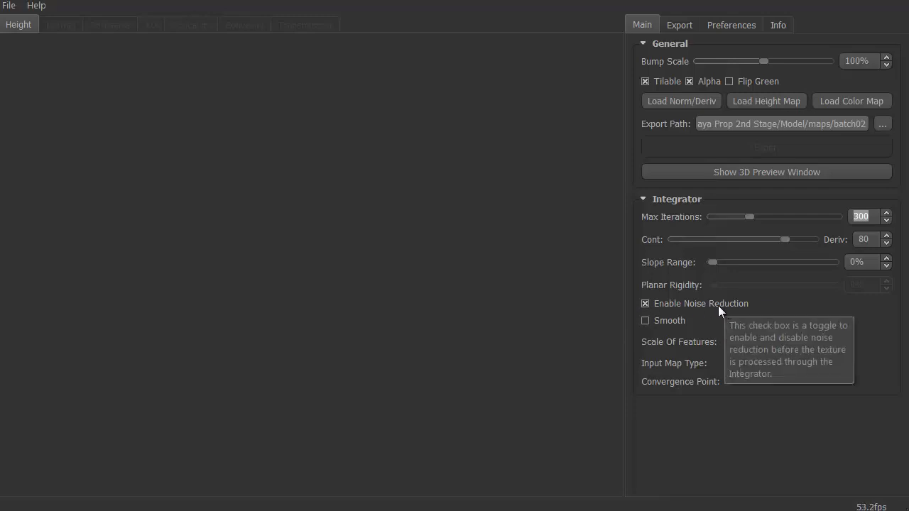
mouse_move(657, 322)
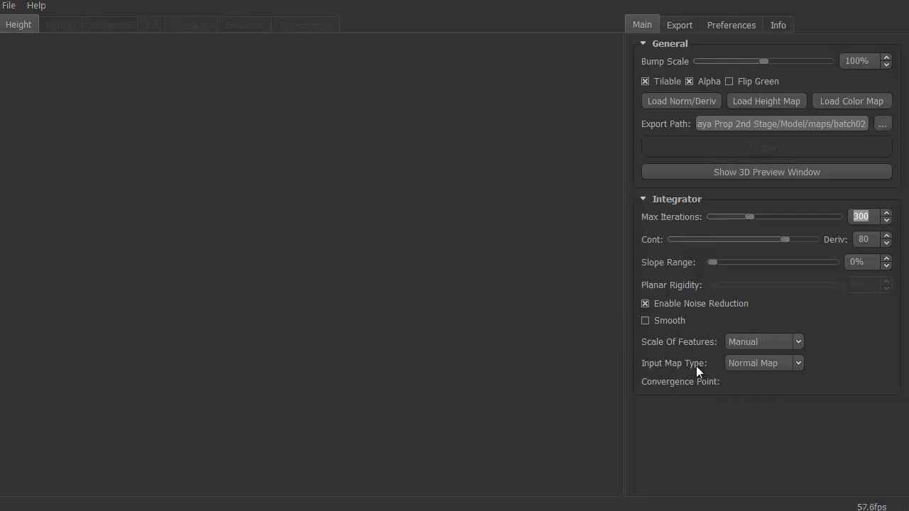
Step: Review the Input Map Type options, keeping Normal Map, and read the description of Convergence Point
left_click(797, 364)
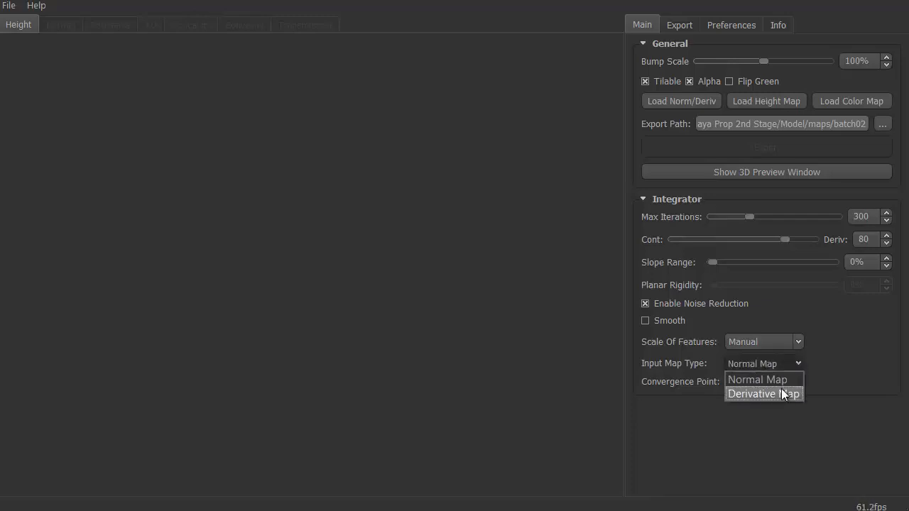
left_click(740, 378)
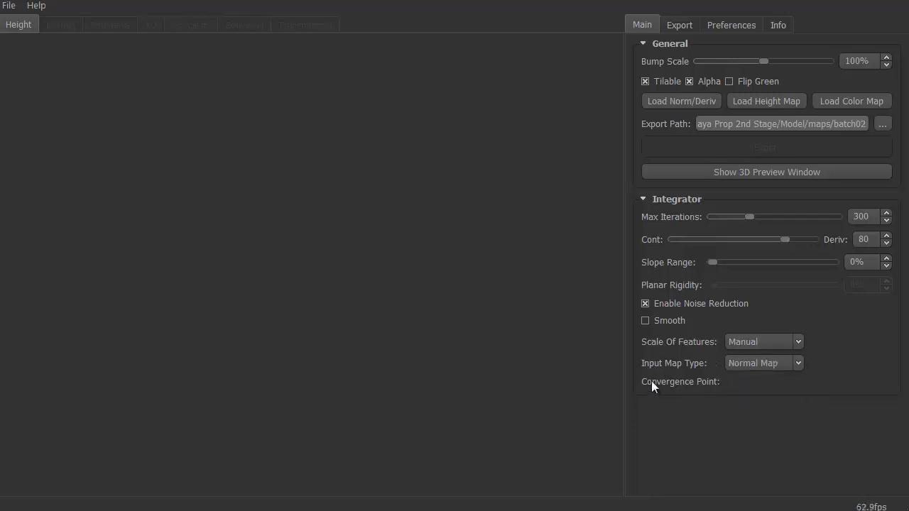
mouse_move(652, 385)
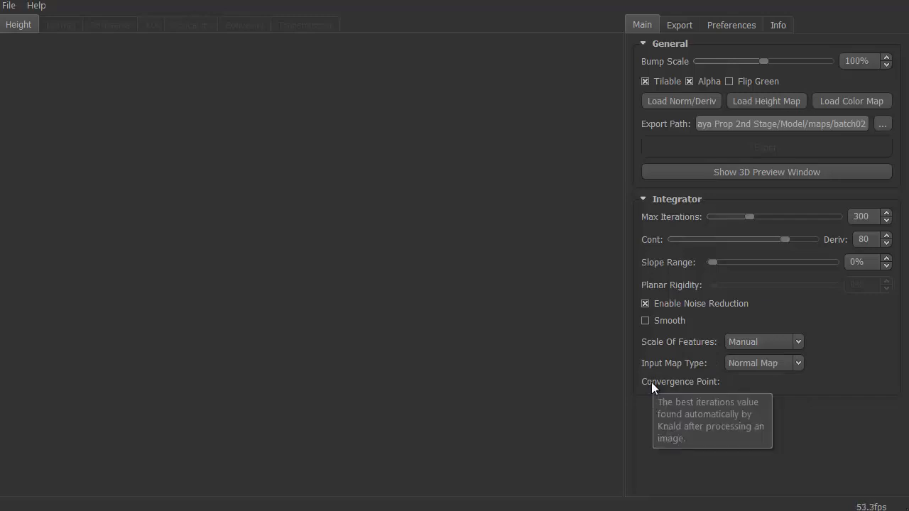
Step: View the export format, bit depth and path settings, and return to the main integrator settings
left_click(677, 26)
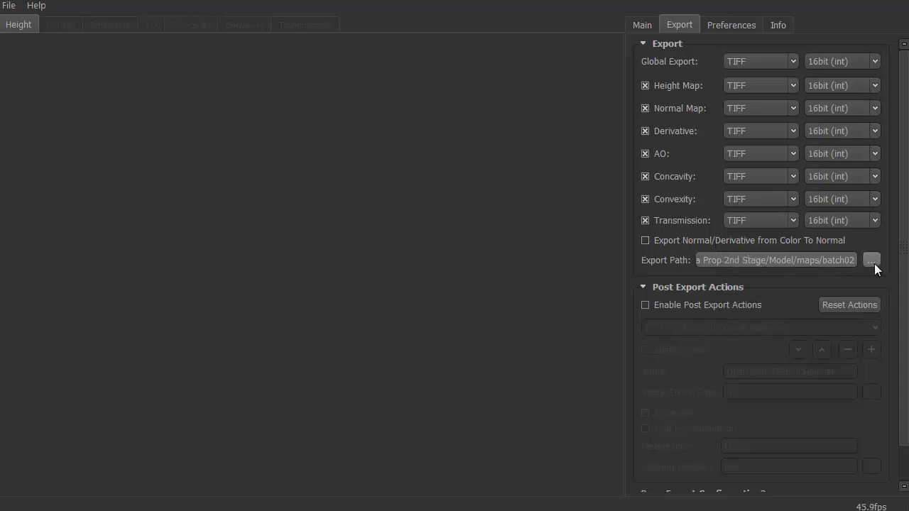
left_click(649, 25)
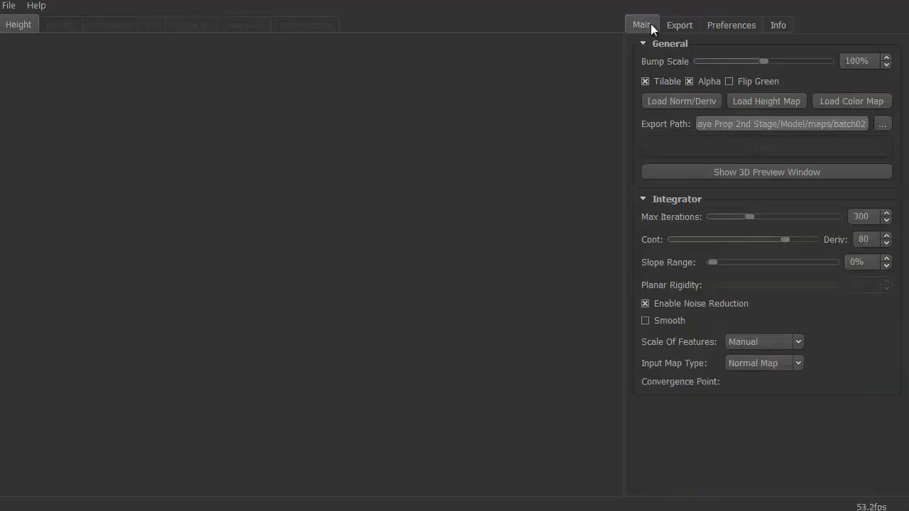
Step: Compare the export path setting in the main and export settings, and view the post export actions and save configuration options
left_click(678, 25)
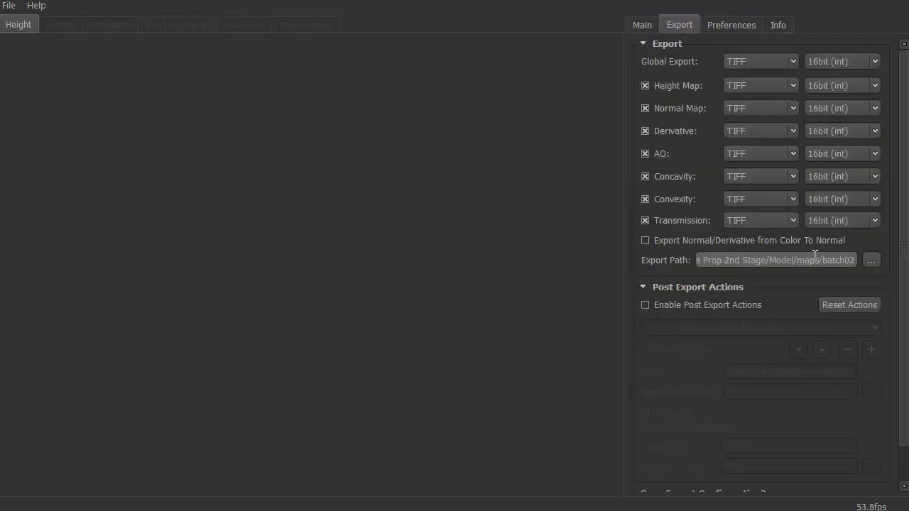
left_click(639, 25)
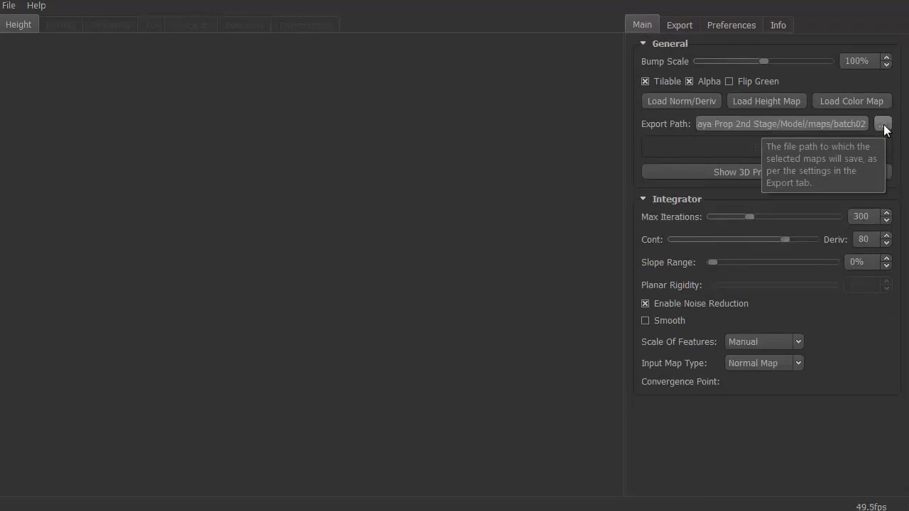
left_click(678, 25)
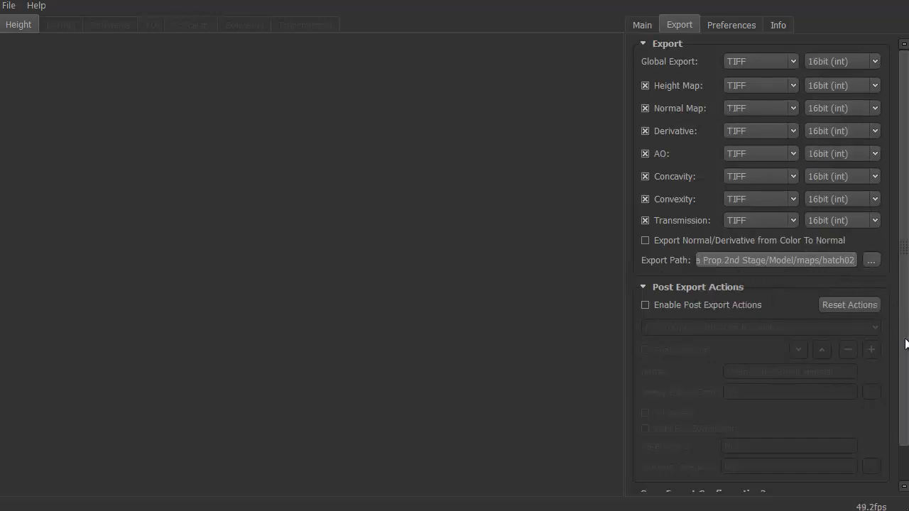
scroll(906, 344, "down", 2)
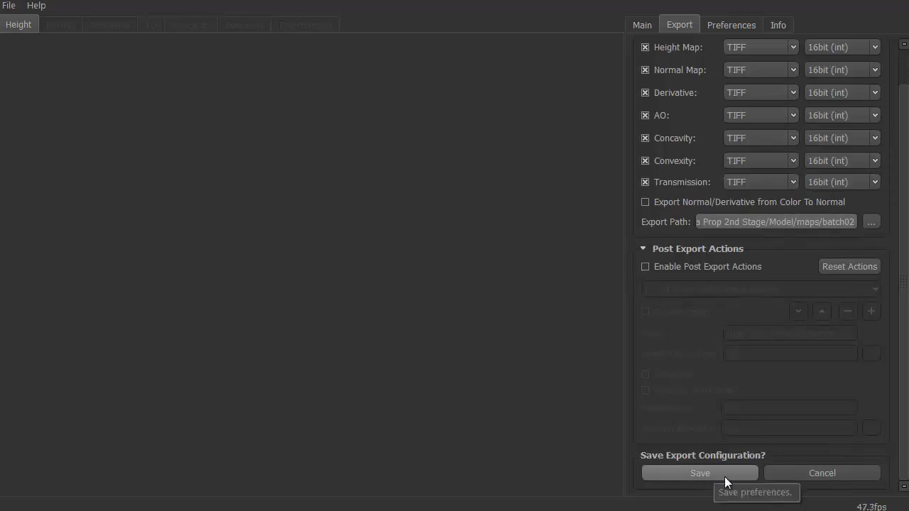
scroll(902, 331, "up", 2)
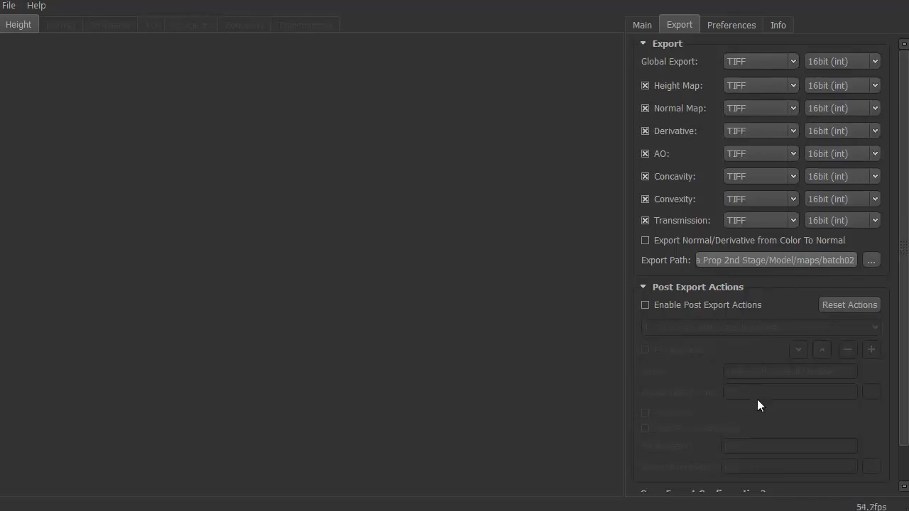
scroll(900, 325, "down", 2)
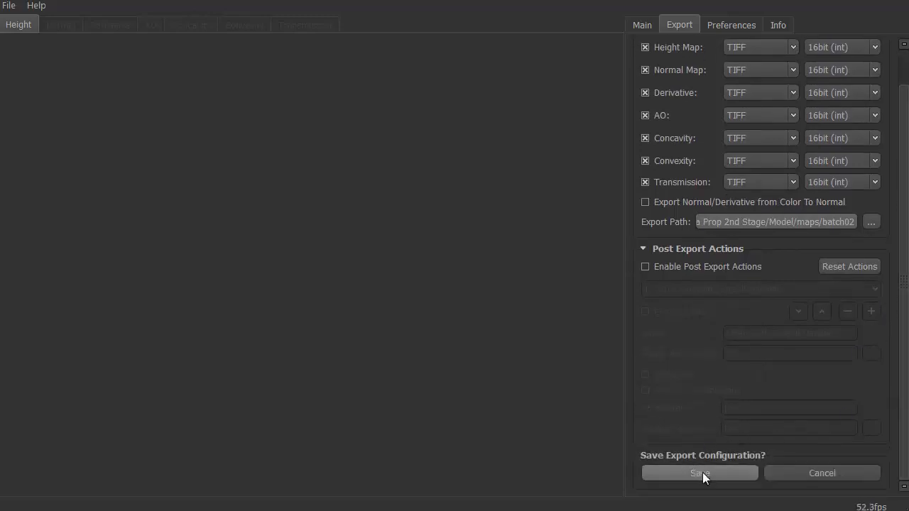
scroll(903, 362, "up", 2)
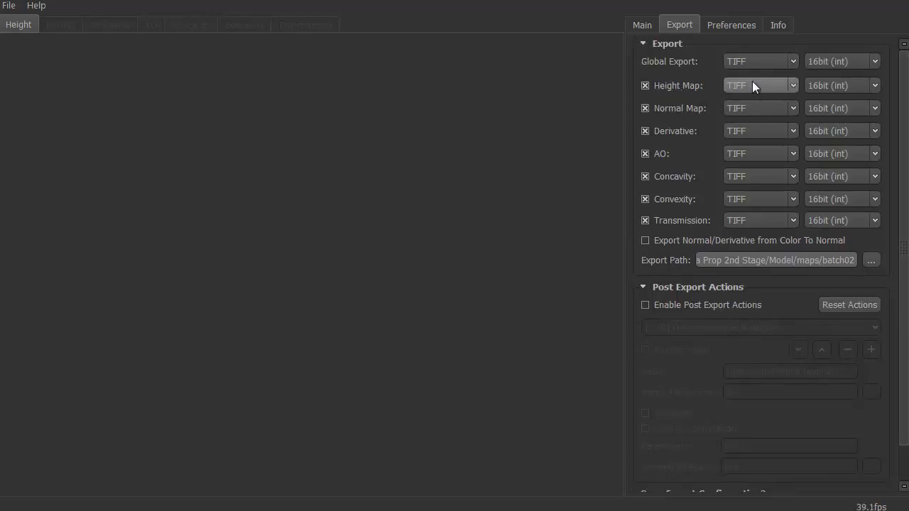
Step: Review the available export formats and bit depths for the height map, keeping TIFF and 16bit (int)
left_click(793, 88)
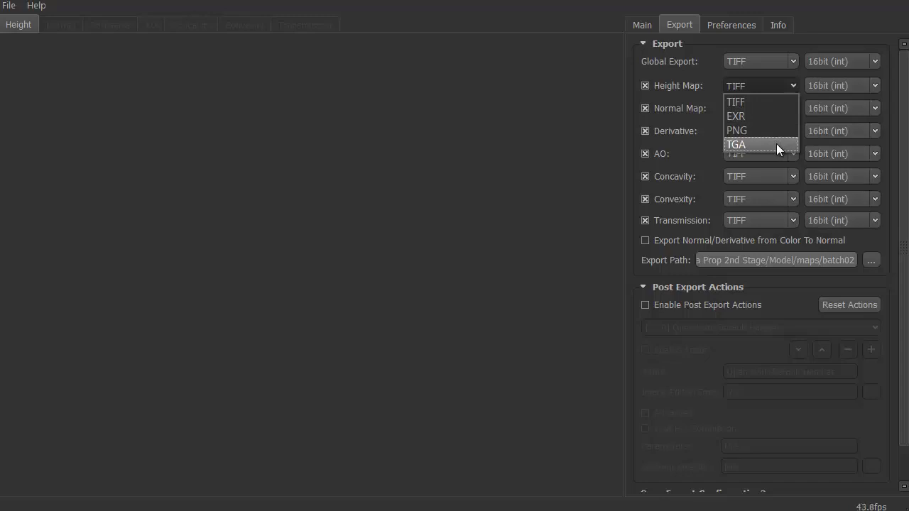
left_click(792, 79)
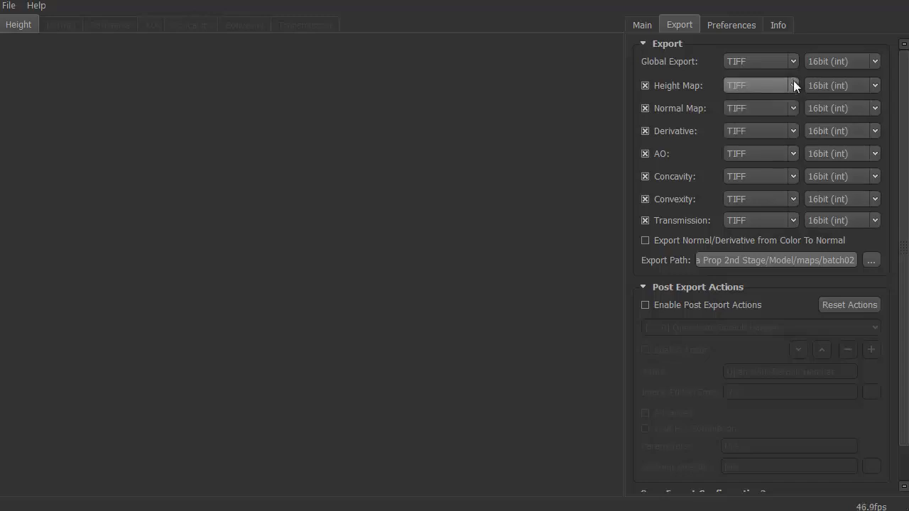
left_click(872, 84)
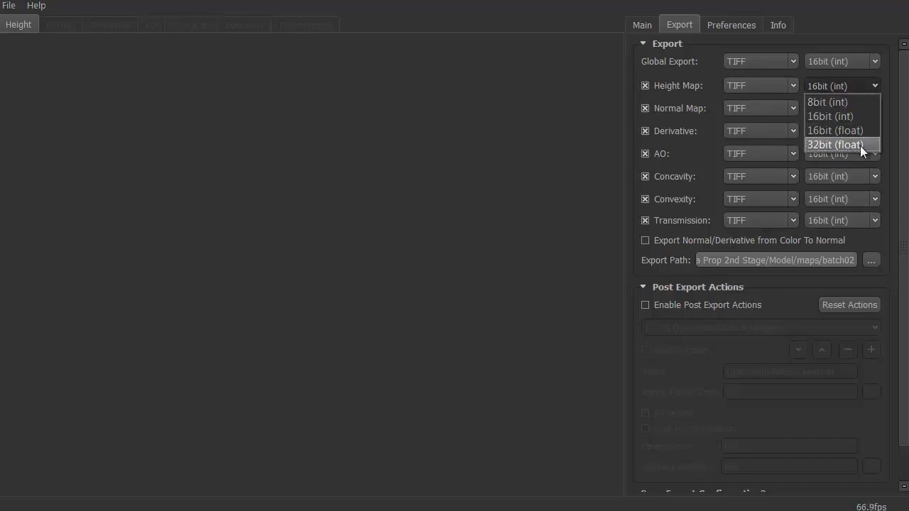
left_click(790, 85)
Step: Try EXR as the height map's export format and review its bit depth options
left_click(790, 88)
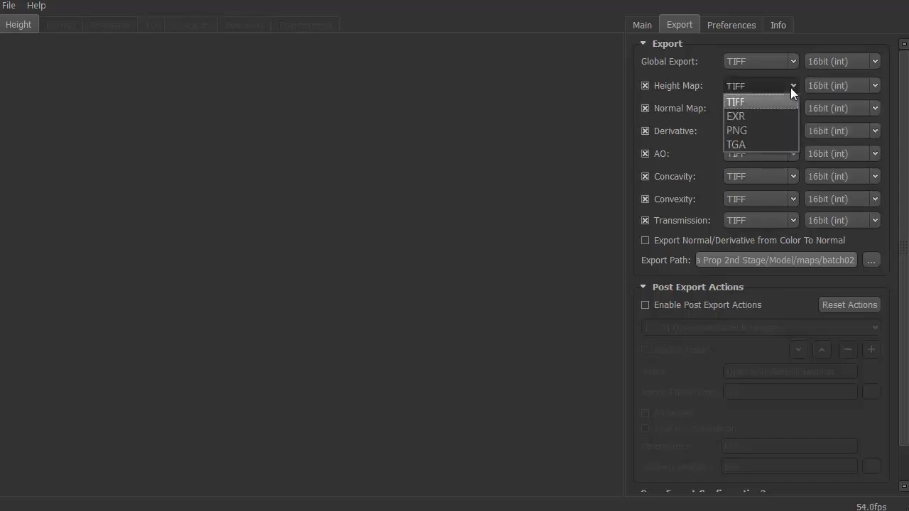
left_click(769, 114)
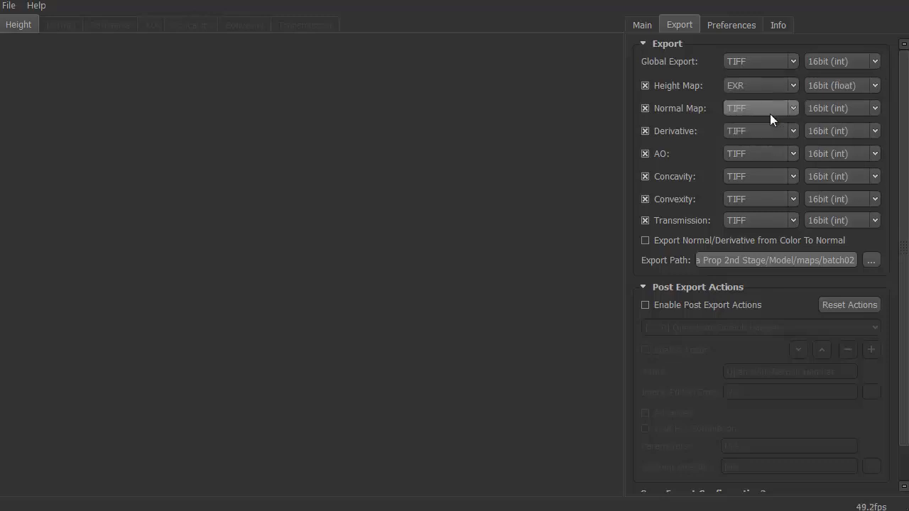
left_click(877, 85)
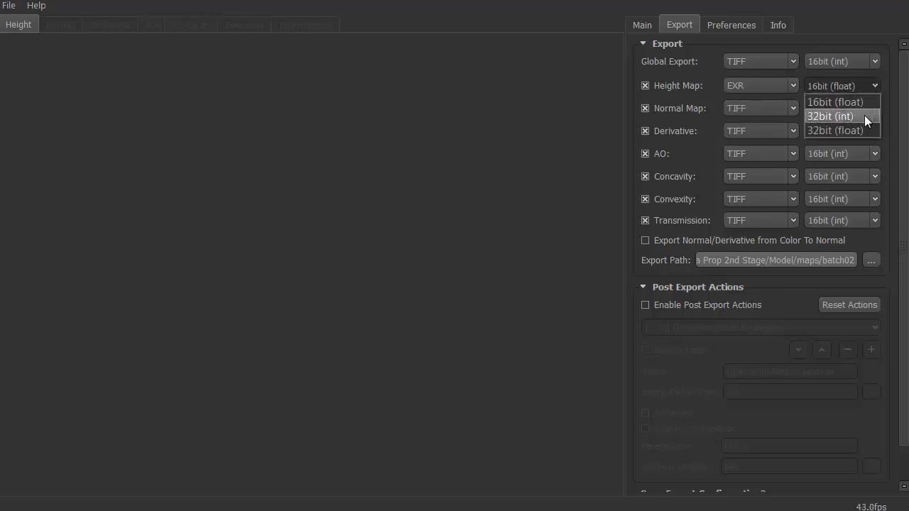
left_click(788, 87)
Step: Try PNG as the height map's export format and view the bit depths it offers
left_click(790, 86)
left_click(763, 128)
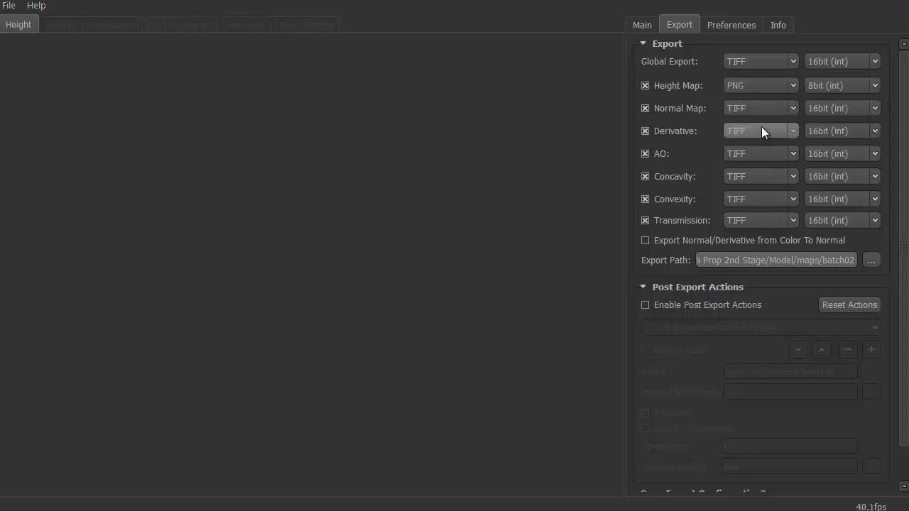
left_click(875, 86)
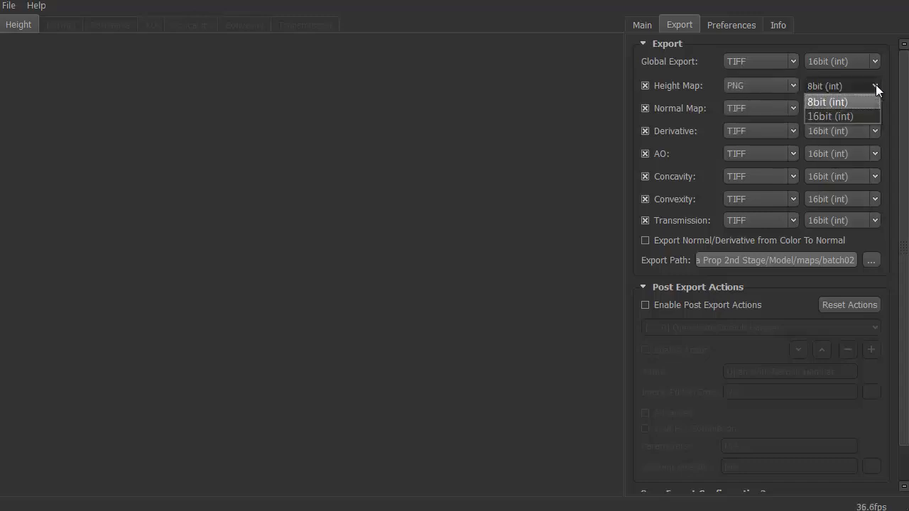
Step: Set the height map's export format to TGA and check its bit depth choices
left_click(755, 89)
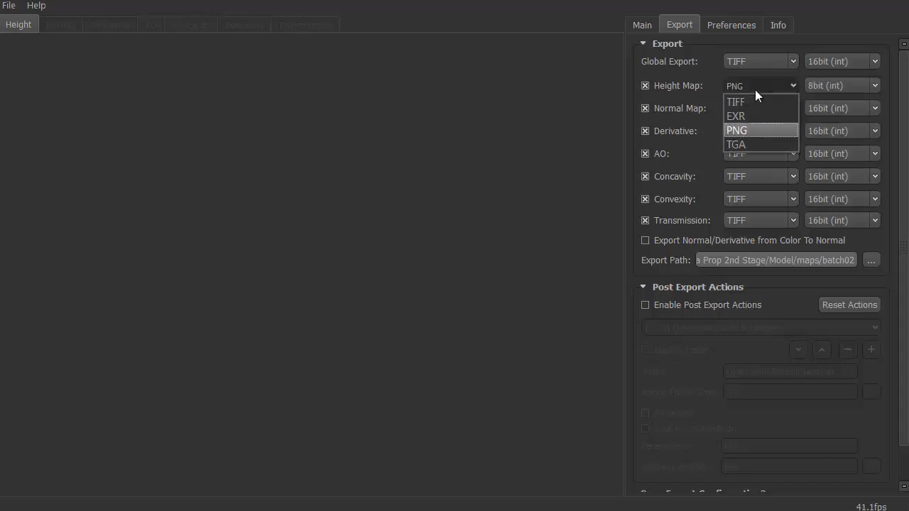
left_click(758, 141)
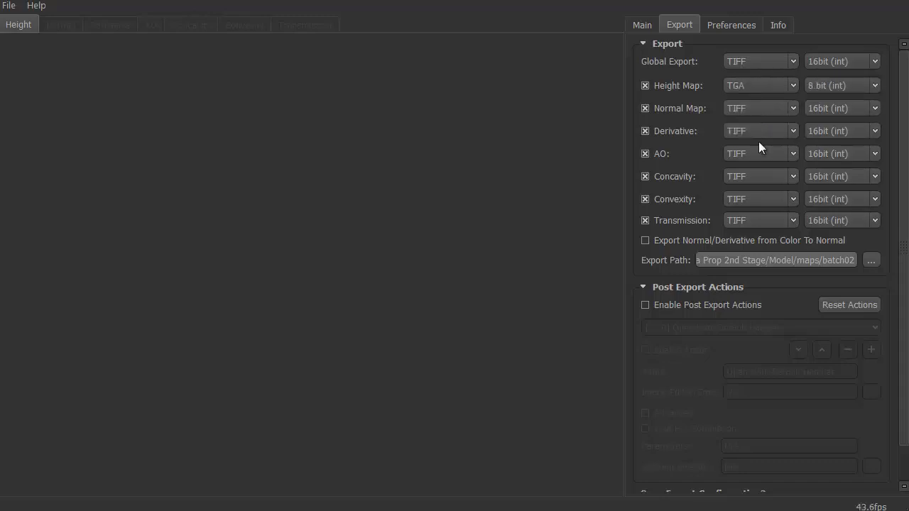
left_click(874, 86)
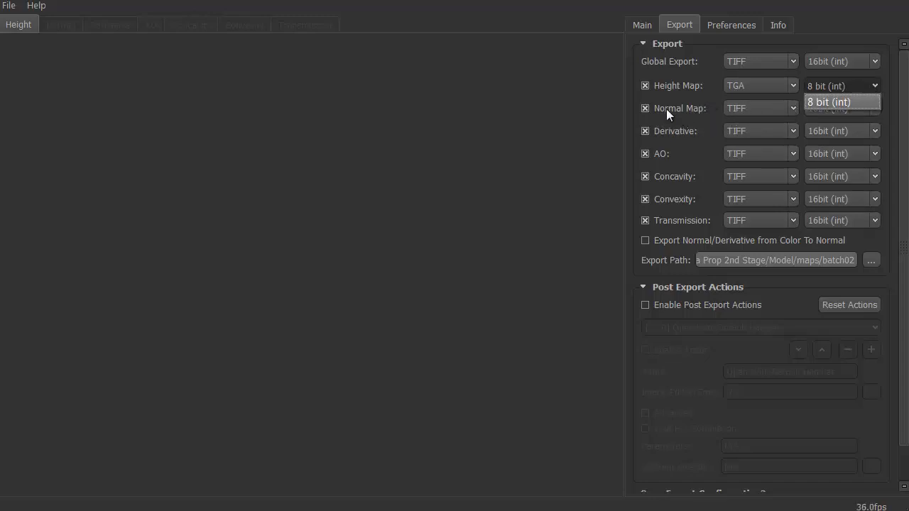
left_click(792, 107)
Step: Set the normal map's export format to TGA, and view the AO map's format options without changing them
left_click(792, 107)
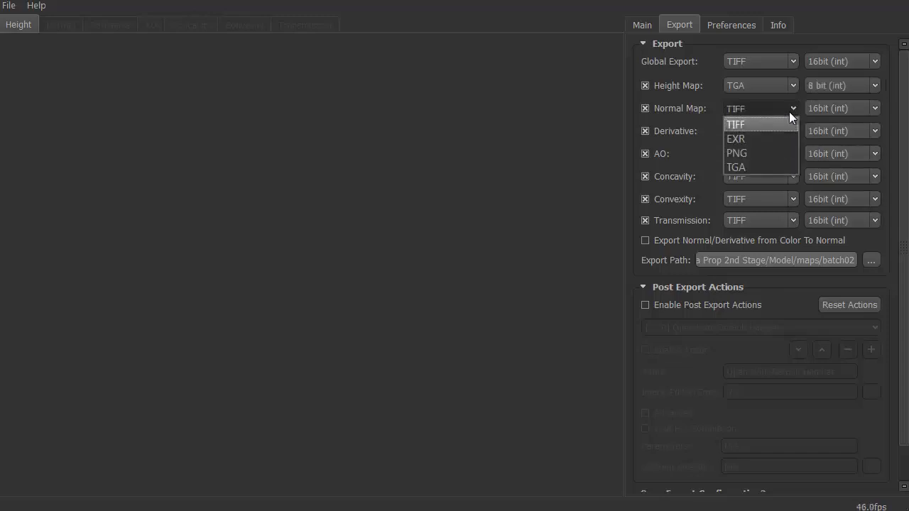
left_click(774, 161)
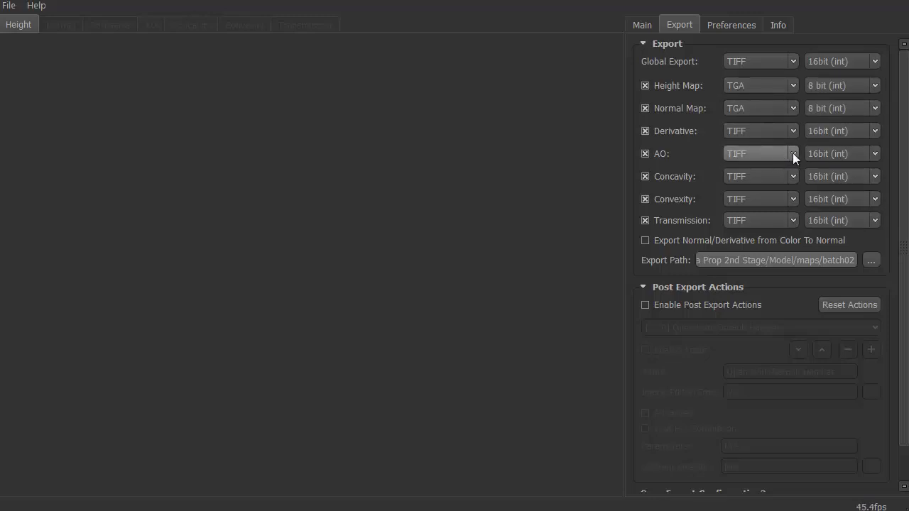
left_click(792, 153)
left_click(793, 154)
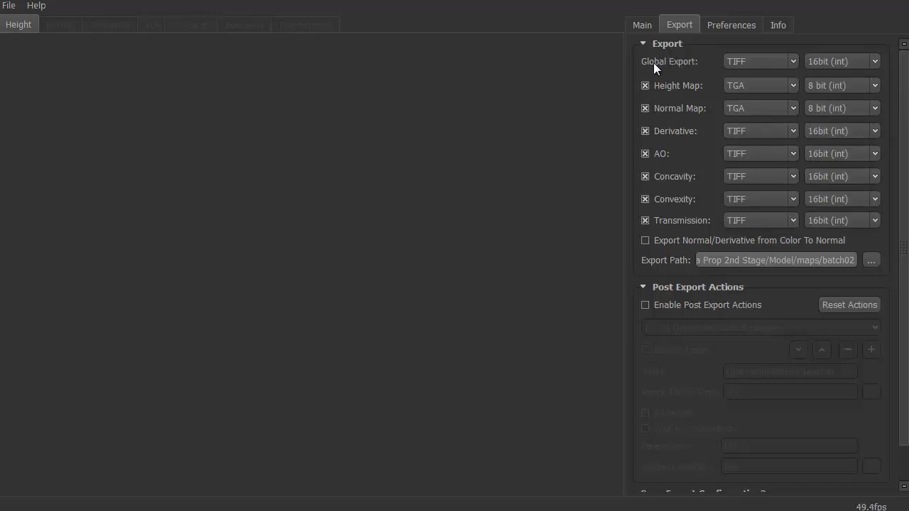
Step: Set the Global Export format to TGA at 8 bit (int) for all maps
left_click(791, 61)
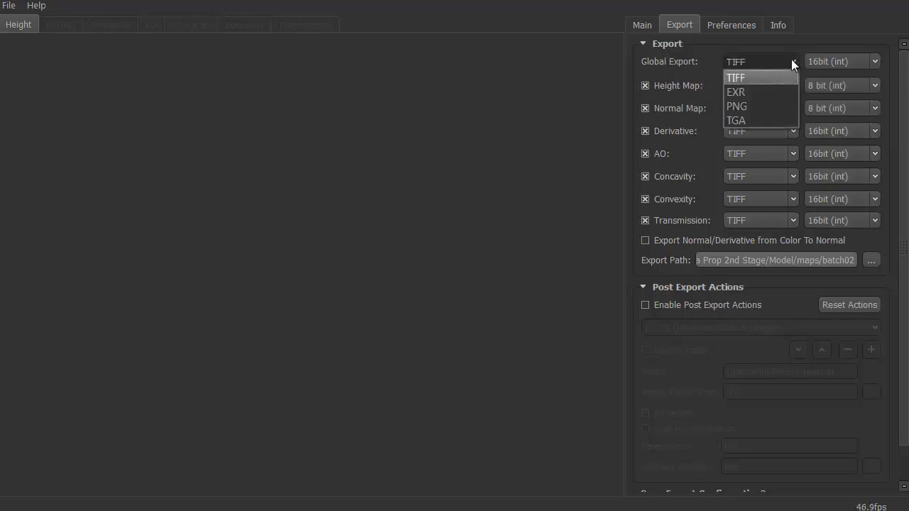
left_click(765, 119)
left_click(872, 62)
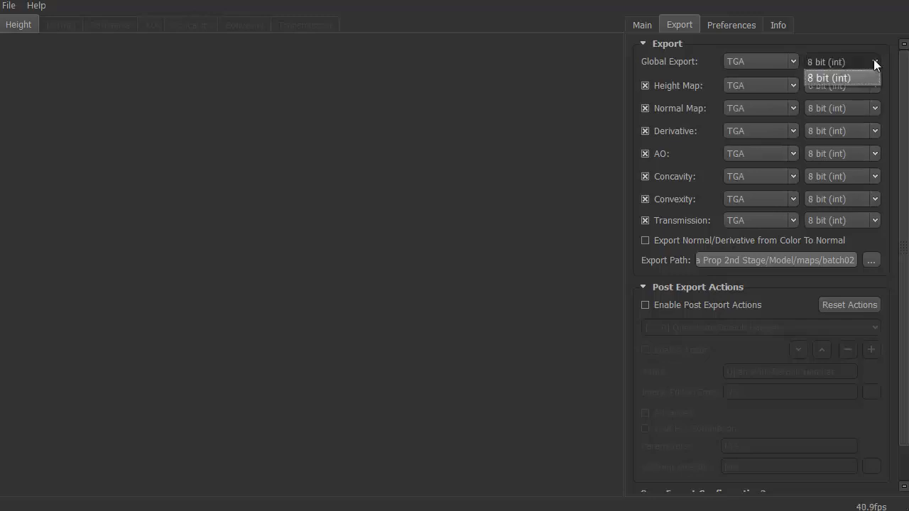
left_click(854, 62)
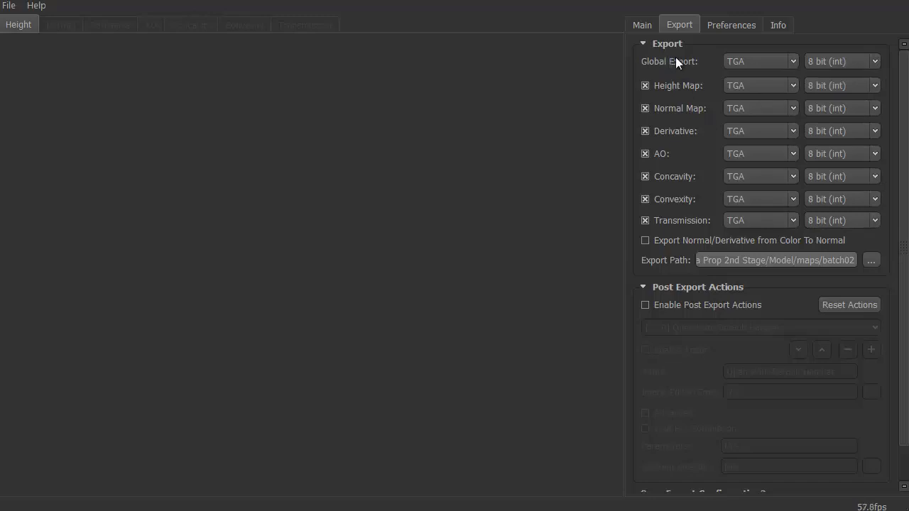
mouse_move(675, 61)
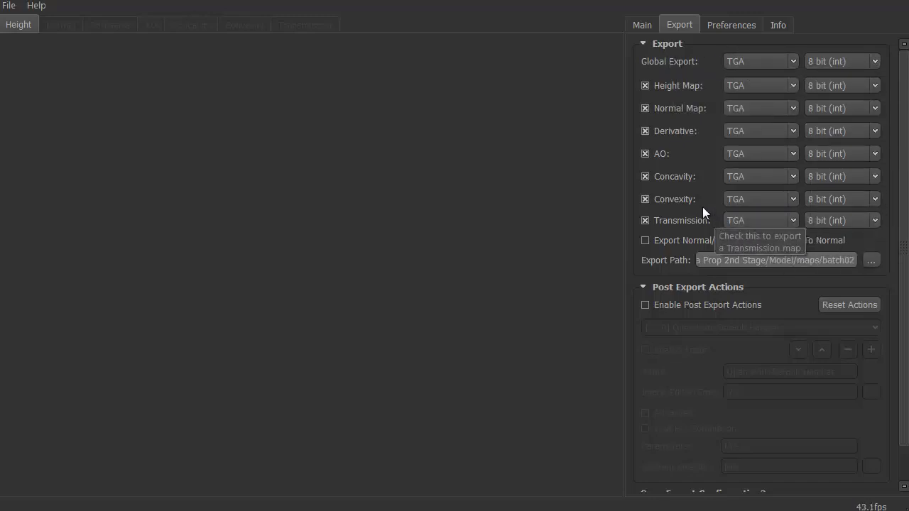
Step: Exclude every map from Height Map to Transmission from the export, trying Normal Map alone before disabling it as well
left_click(645, 86)
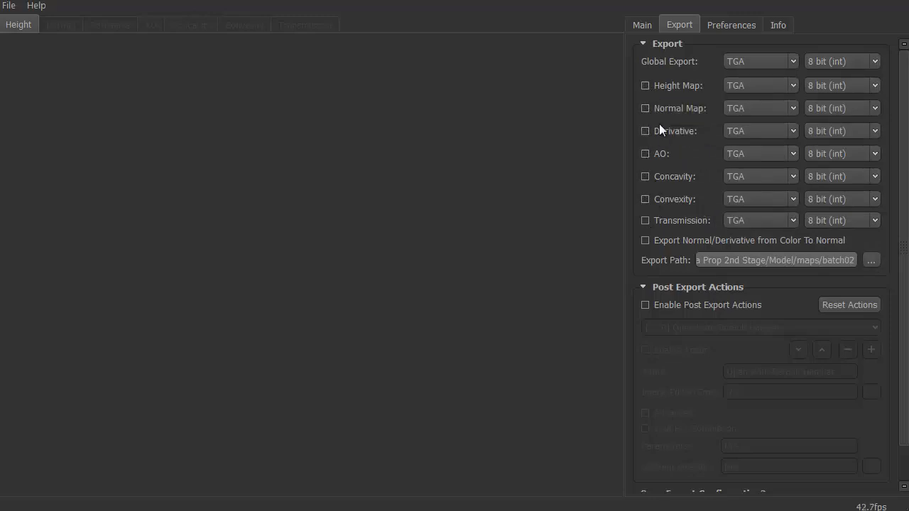
left_click(645, 108)
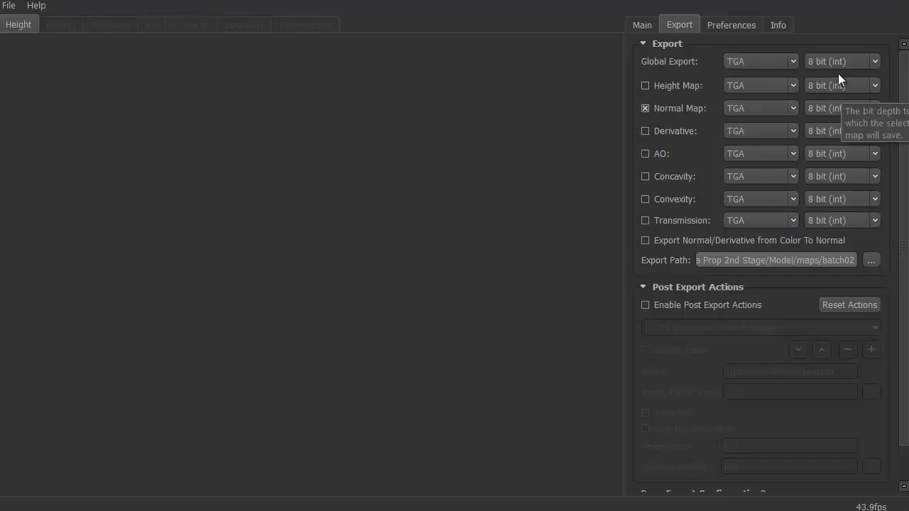
left_click(644, 109)
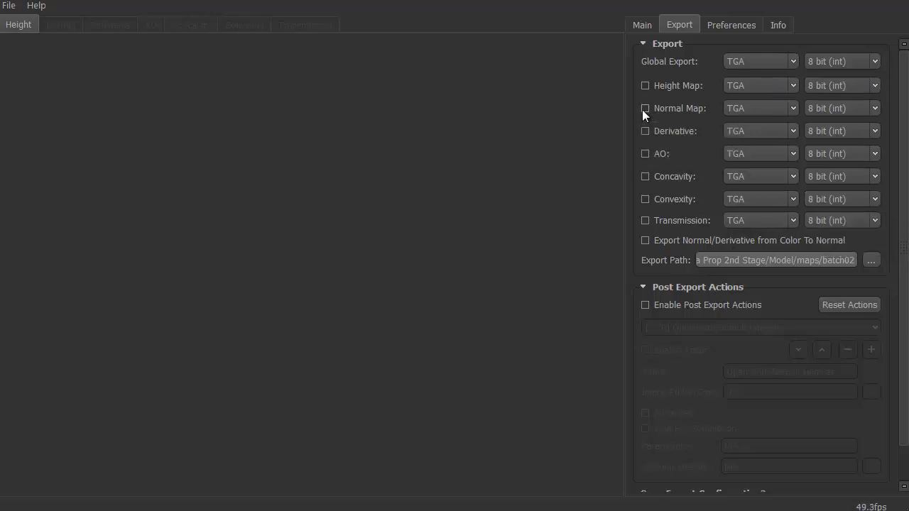
scroll(902, 248, "down", 1)
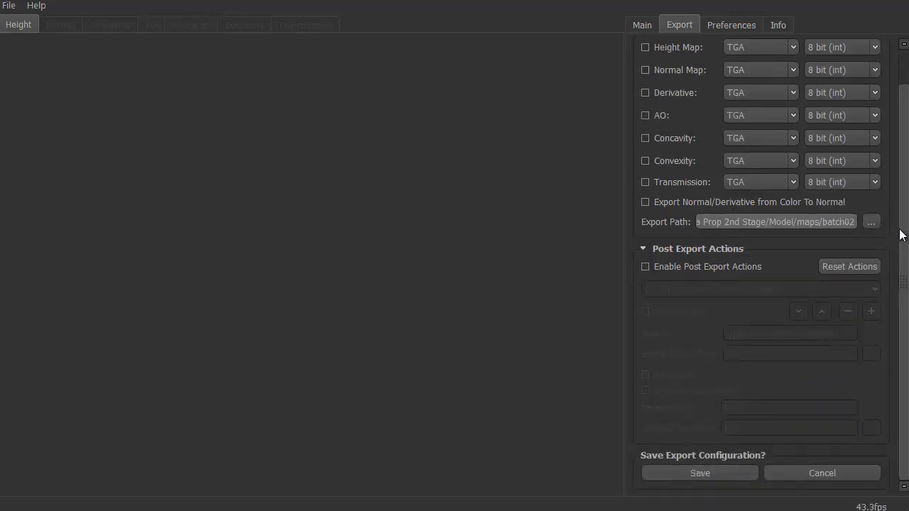
left_click_drag(902, 234, 901, 184)
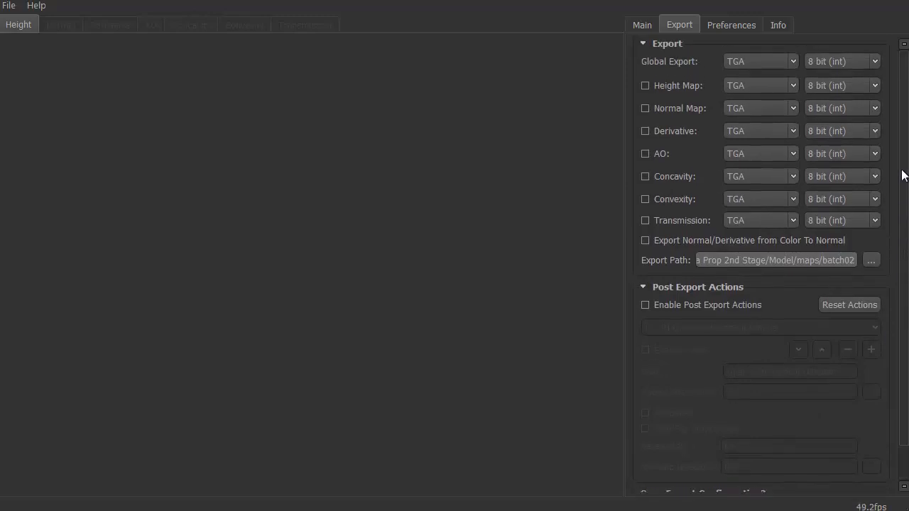
Step: Try the Flip Green axis swizzle in the preferences and turn it back off
left_click(732, 28)
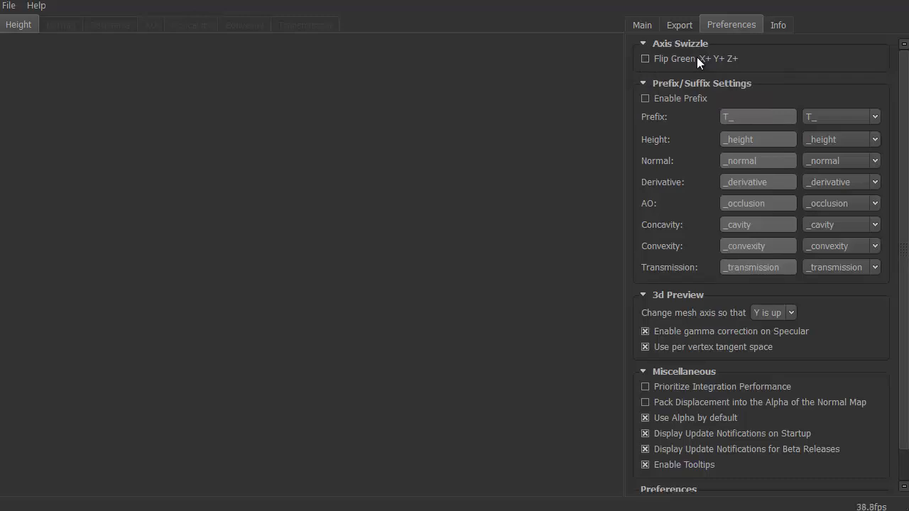
left_click(651, 58)
mouse_move(669, 116)
mouse_move(659, 98)
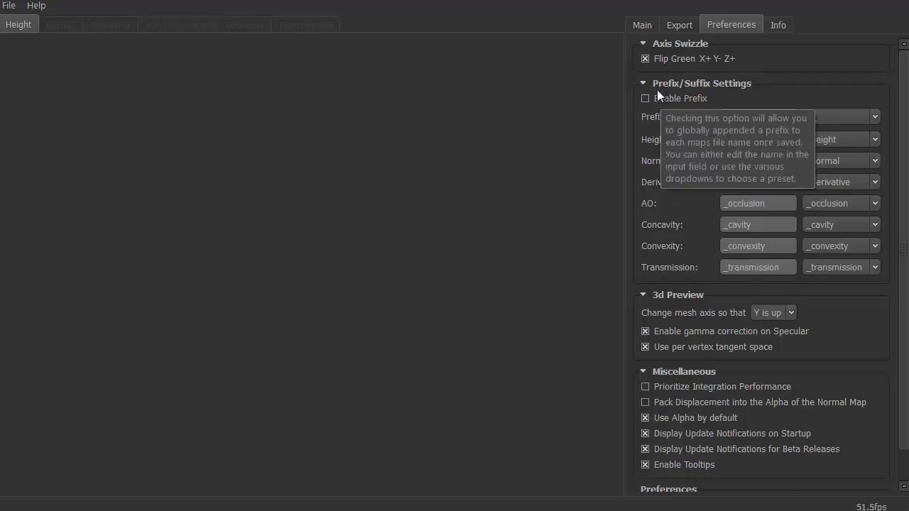
left_click(645, 59)
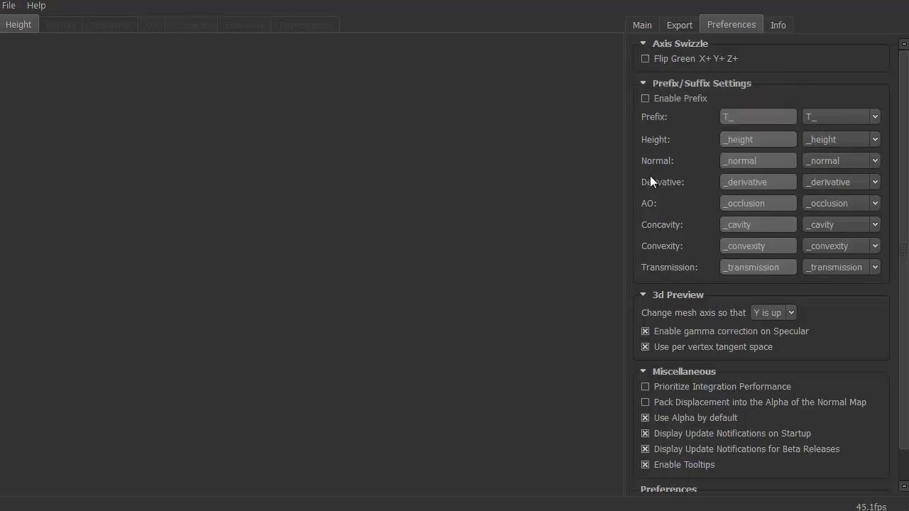
Step: Read the descriptions of the file name prefix and suffix settings, including the Enable Prefix option
mouse_move(646, 184)
mouse_move(744, 120)
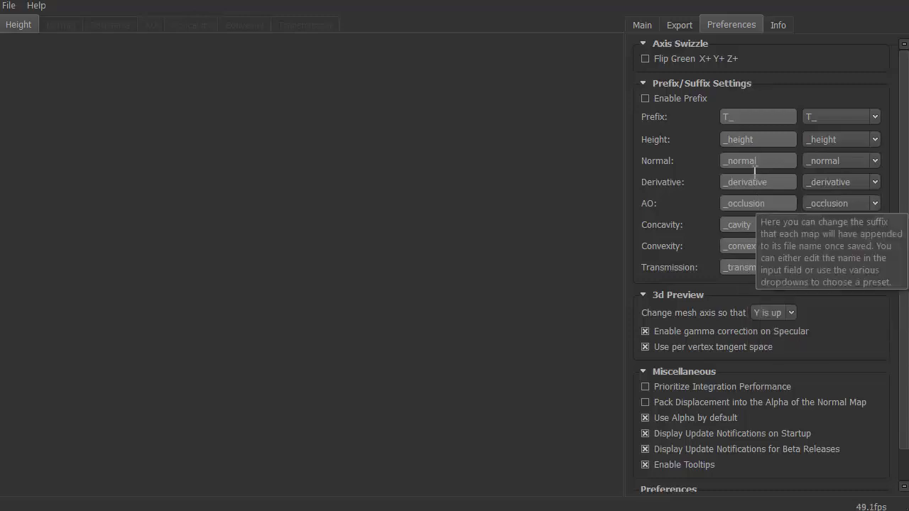
left_click(644, 98)
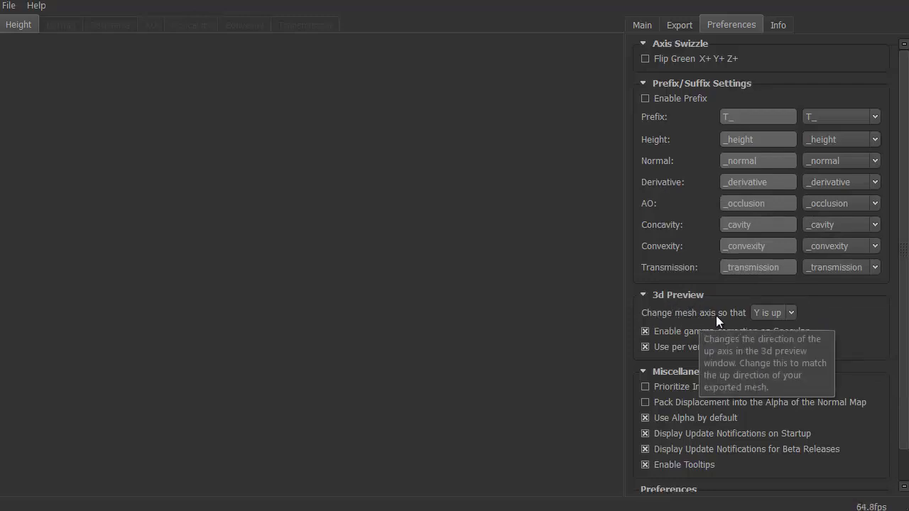
Step: Check the up-axis choices for the 3D preview mesh without changing Y is up, and save the preferences
left_click(792, 313)
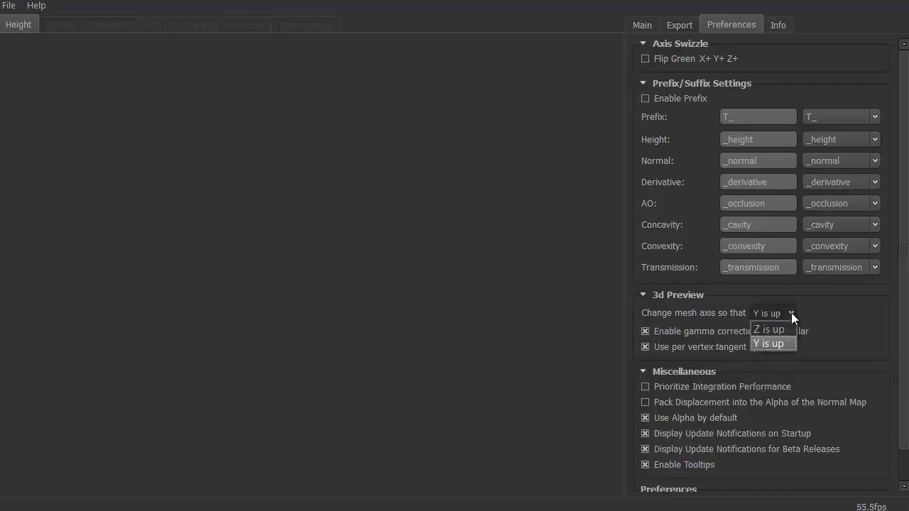
left_click(824, 308)
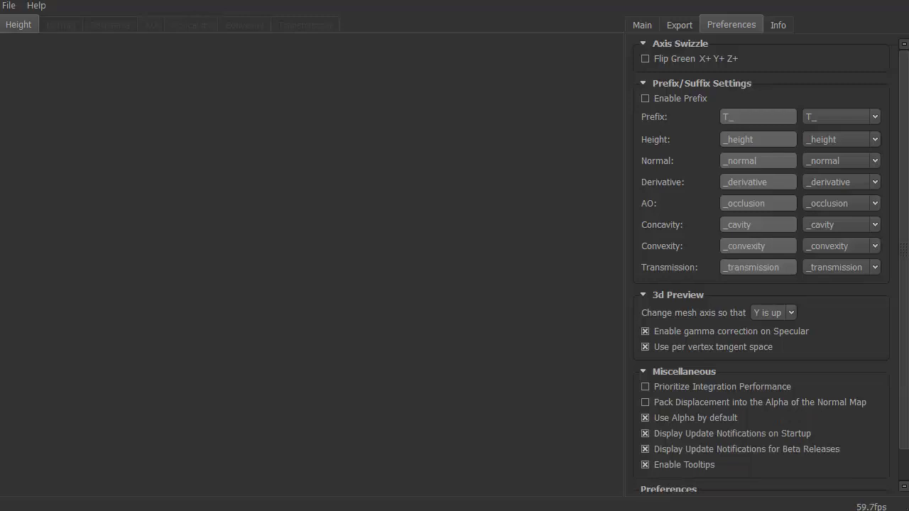
scroll(902, 387, "down", 2)
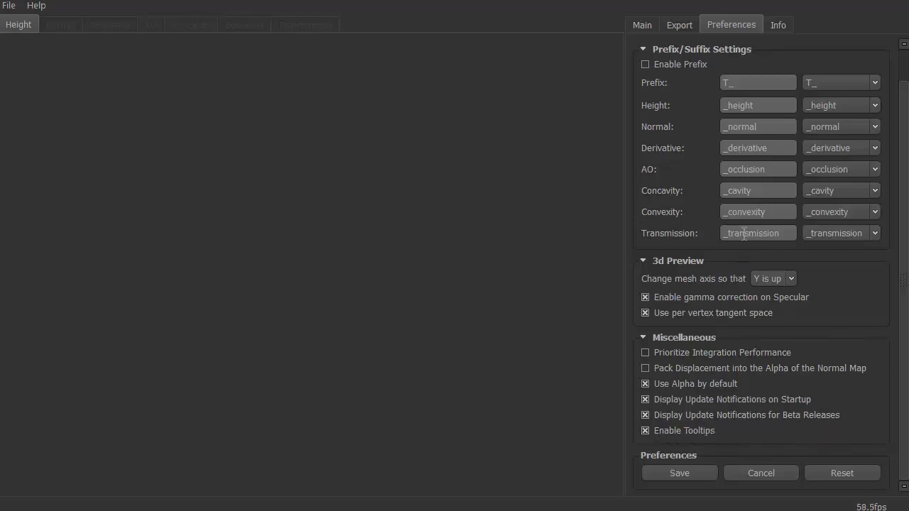
mouse_move(743, 235)
left_click(679, 473)
Step: Examine the image and OpenCL device information, and return to the main settings
left_click(778, 25)
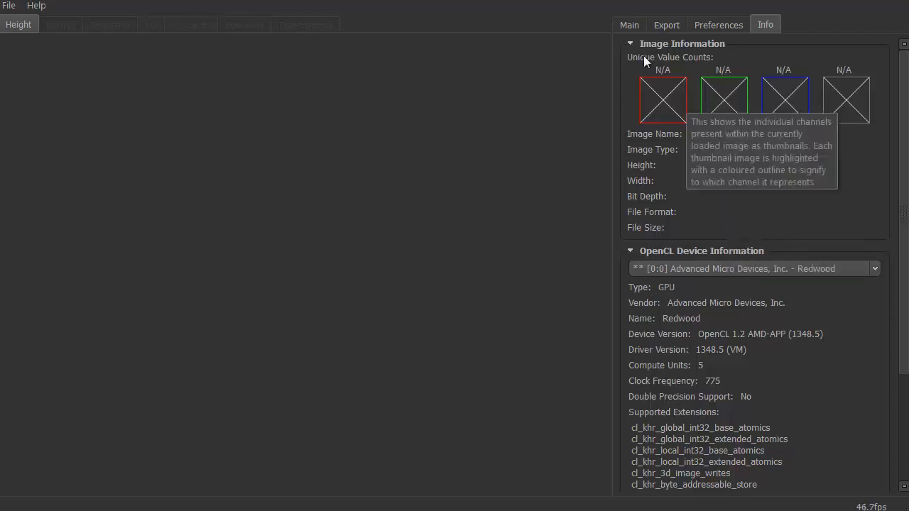
left_click(629, 26)
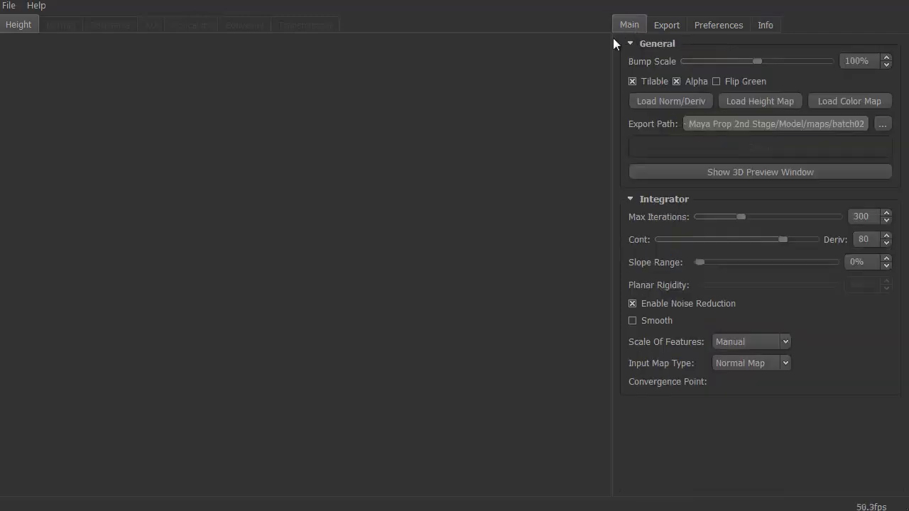
Step: Show the 3D preview window and try resizing its docked area
left_click(744, 173)
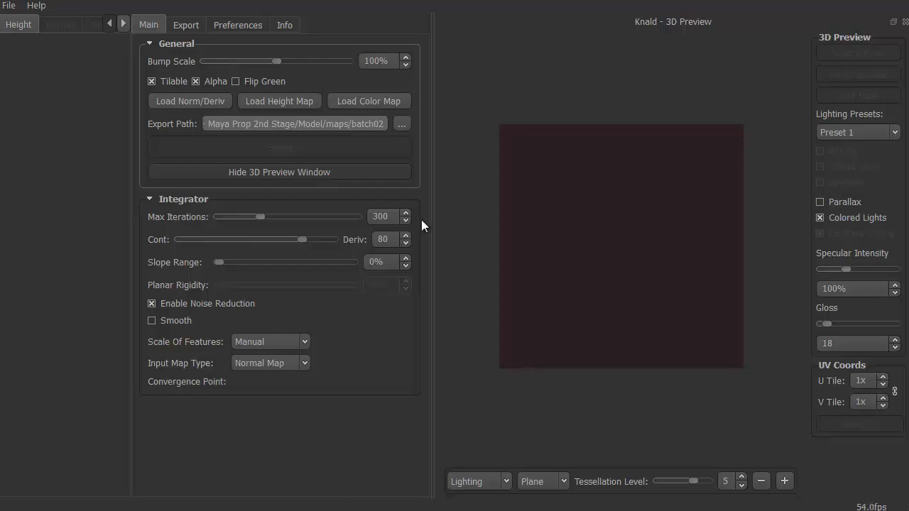
left_click_drag(434, 225, 282, 235)
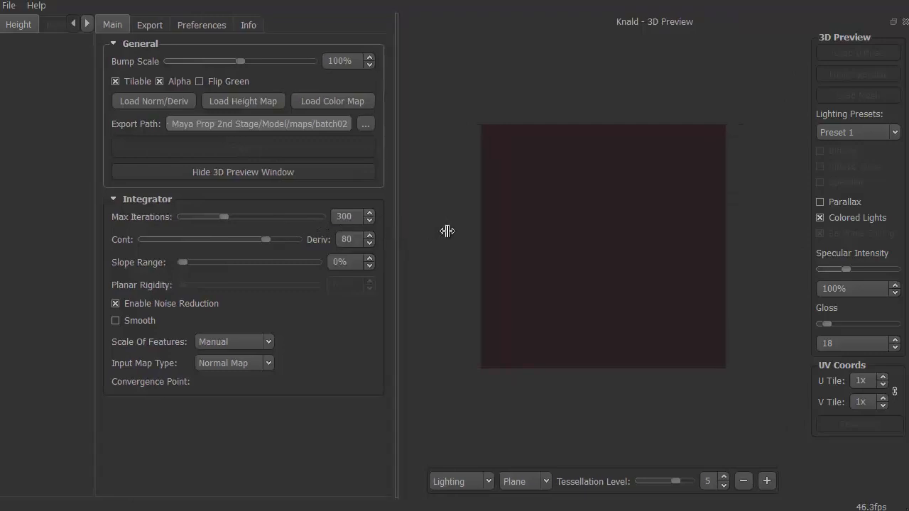
left_click_drag(447, 231, 529, 231)
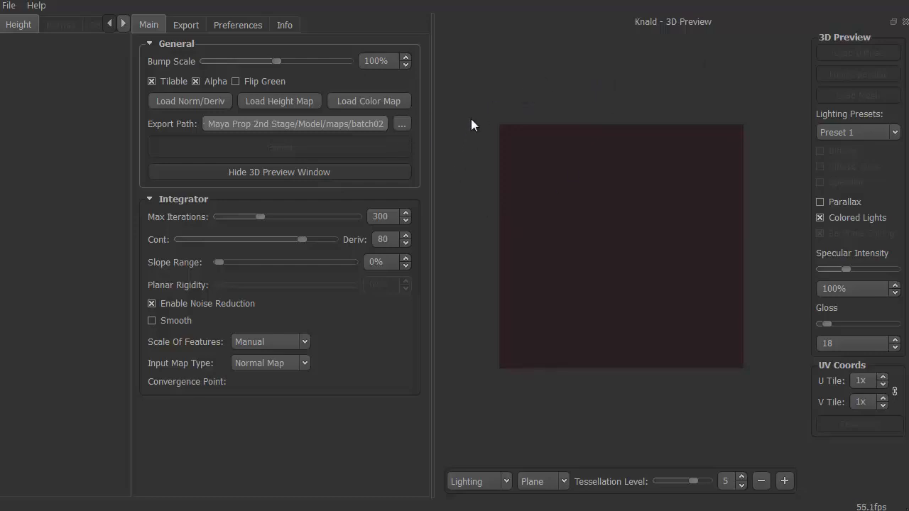
Step: Undock the 3D preview window, try docking it on the left side of the workspace, and dock it back on the right
left_click(893, 24)
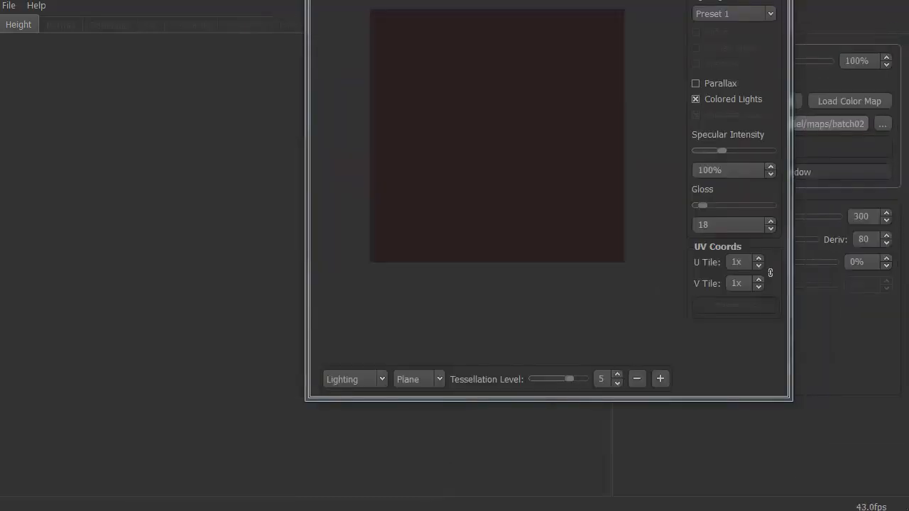
left_click_drag(575, 0, 521, 45)
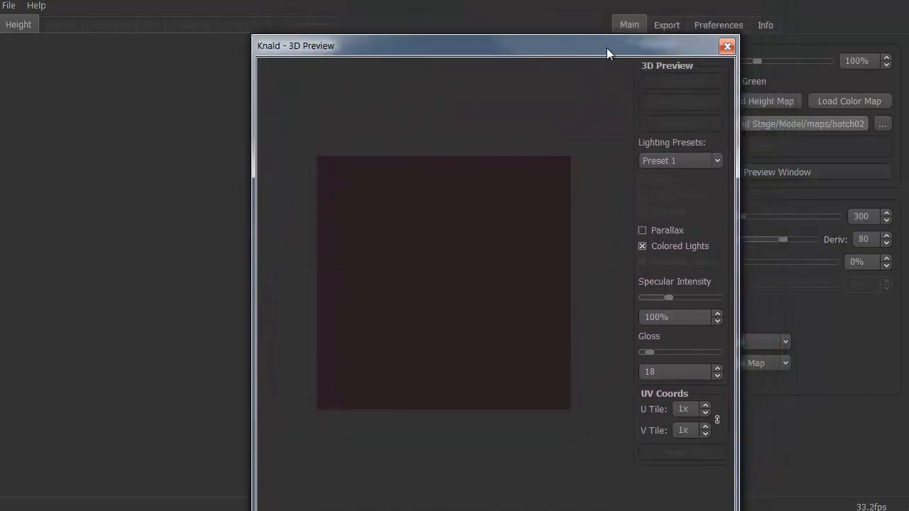
left_click_drag(606, 47, 592, 94)
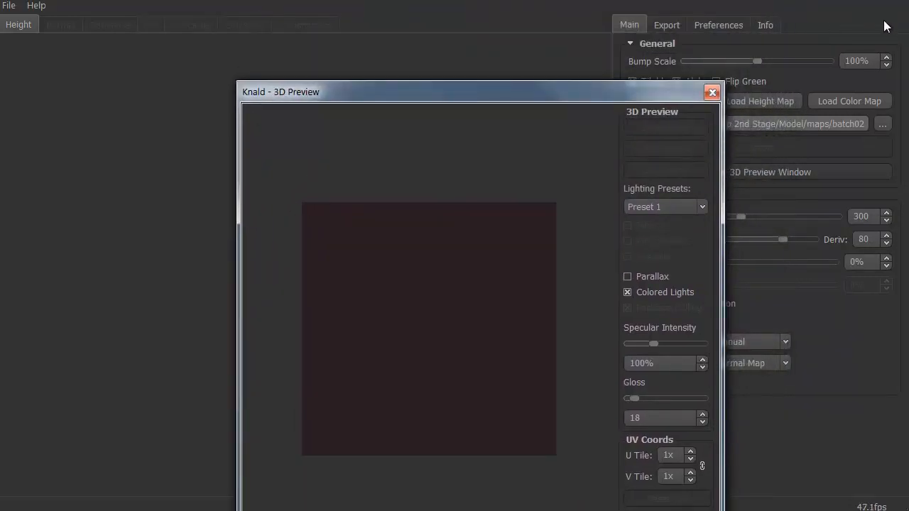
left_click_drag(608, 92, 33, 38)
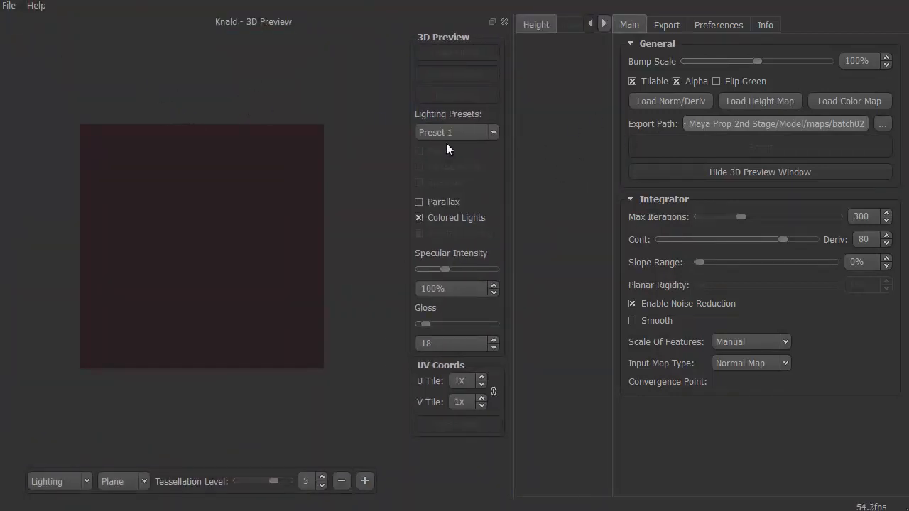
left_click(492, 23)
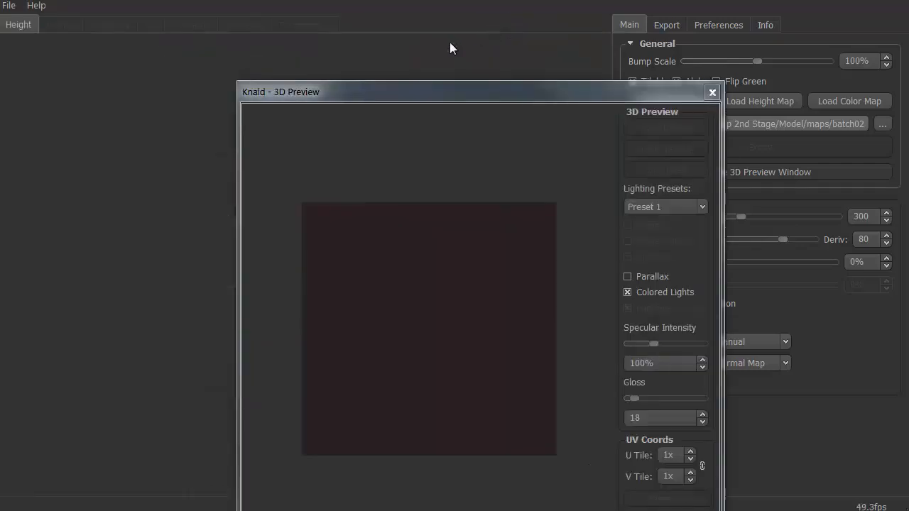
left_click_drag(404, 90, 861, 40)
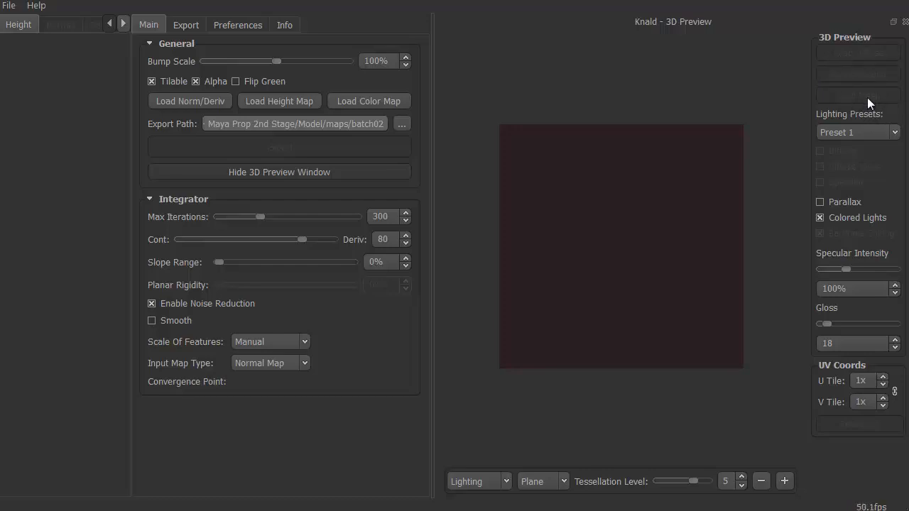
Step: View the available lighting presets and try U and V tiling, linked at 2x and unlinked with U at 4x, before returning both to 1x
left_click(894, 134)
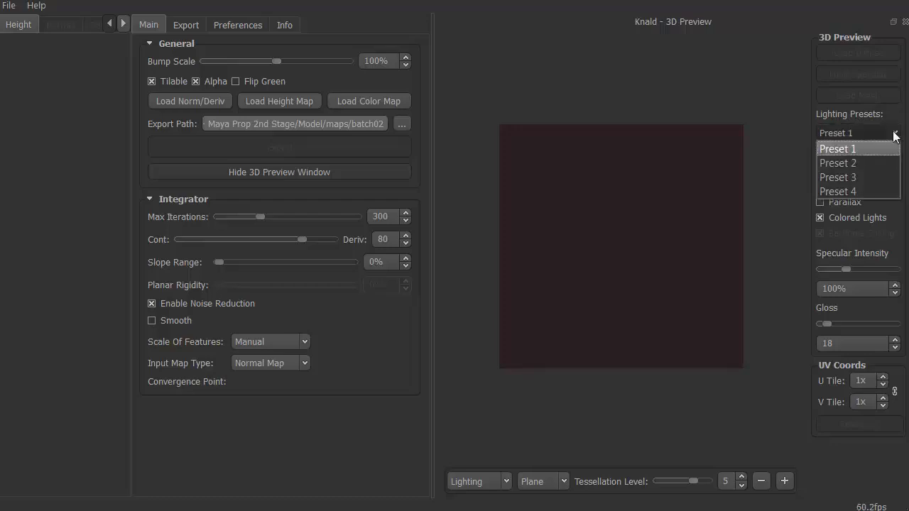
left_click(895, 135)
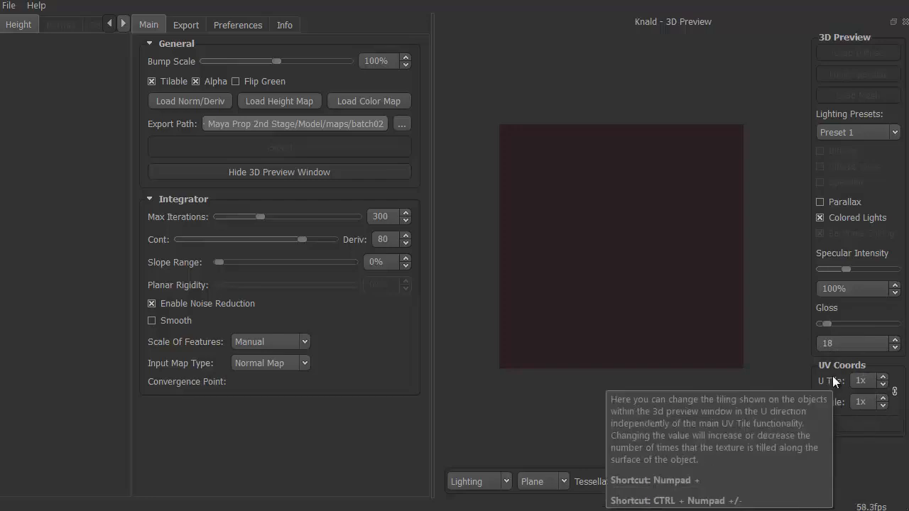
left_click(880, 378)
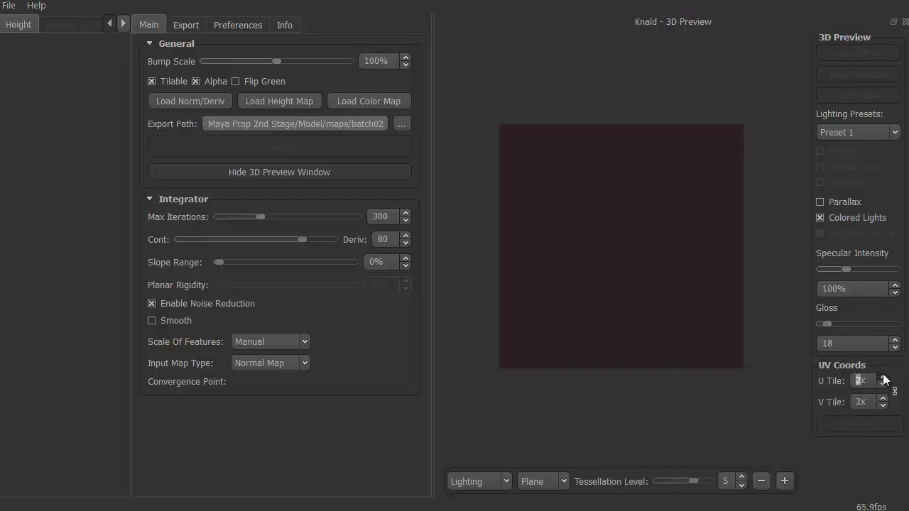
left_click(881, 379)
left_click(883, 378)
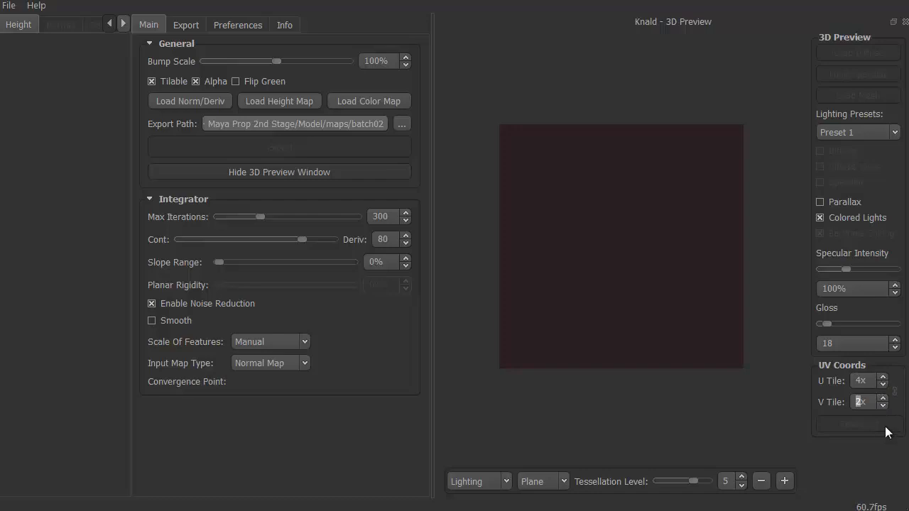
left_click(883, 384)
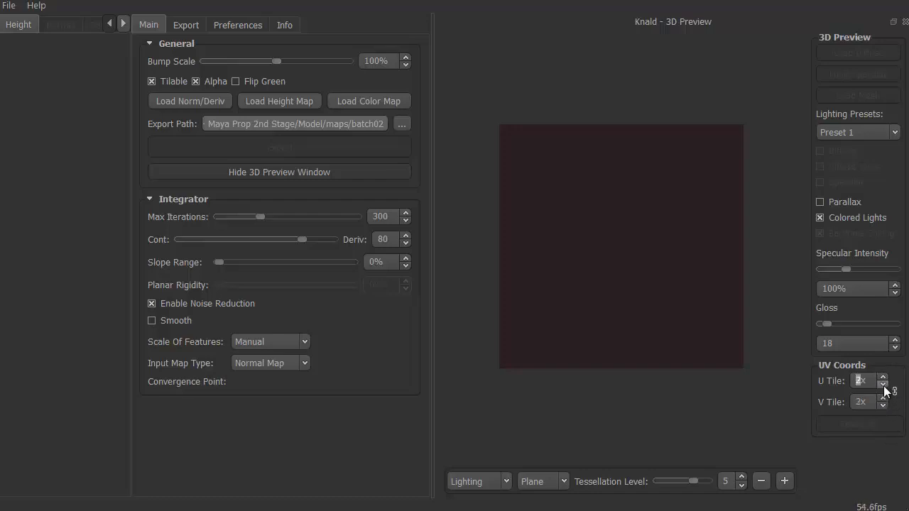
left_click(884, 385)
Step: Look over the preview's display modes and try the Cylinder and Sphere shapes, rotating the cylinder, before returning to Plane
left_click(506, 482)
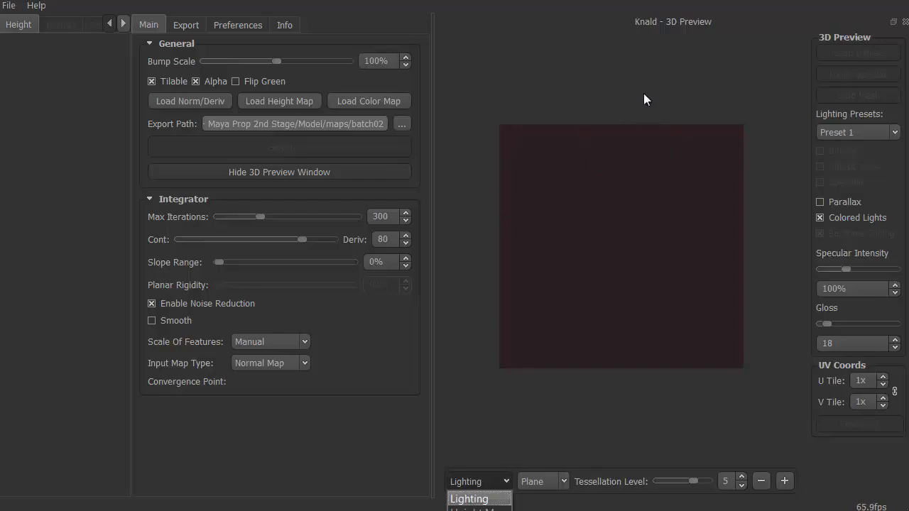
key("Escape")
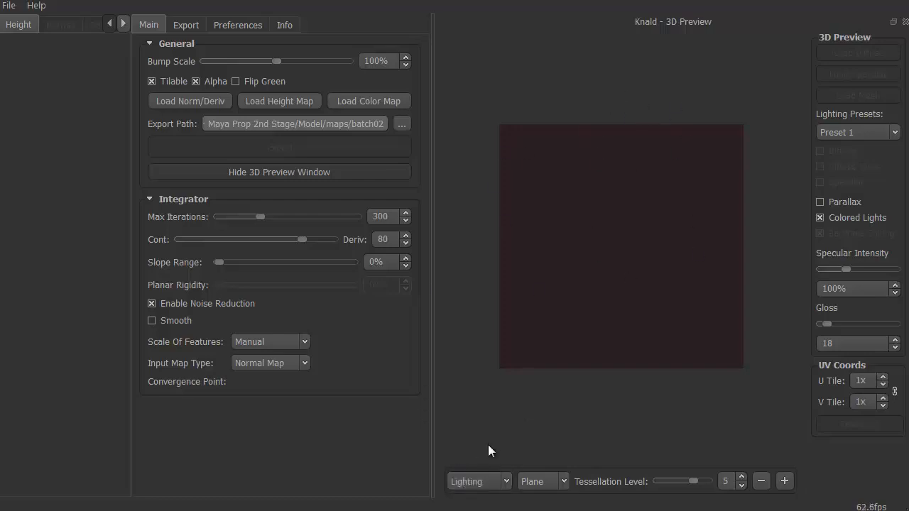
left_click(564, 481)
left_click(541, 499)
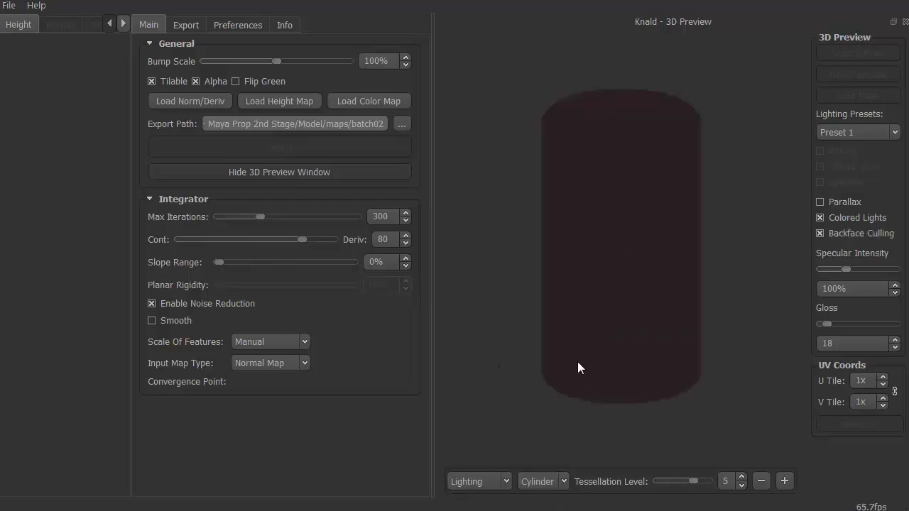
left_click_drag(502, 271, 570, 329)
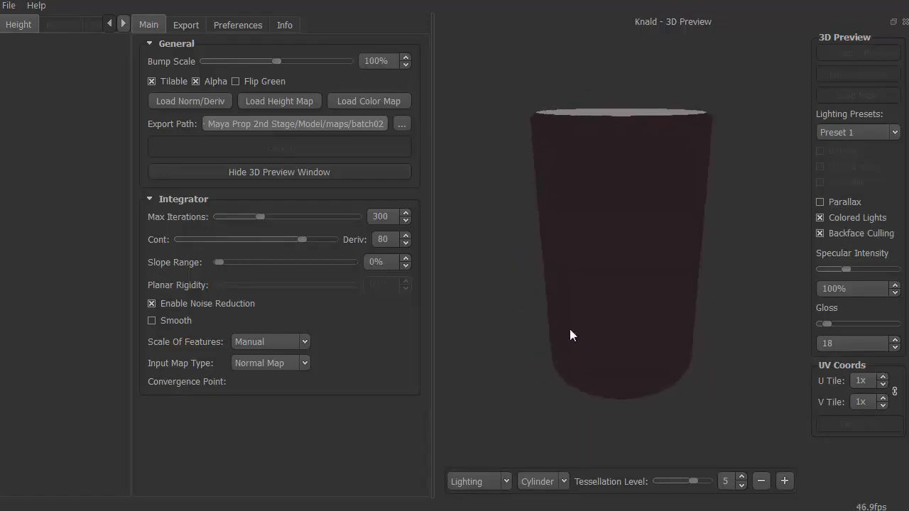
left_click(565, 481)
left_click(539, 507)
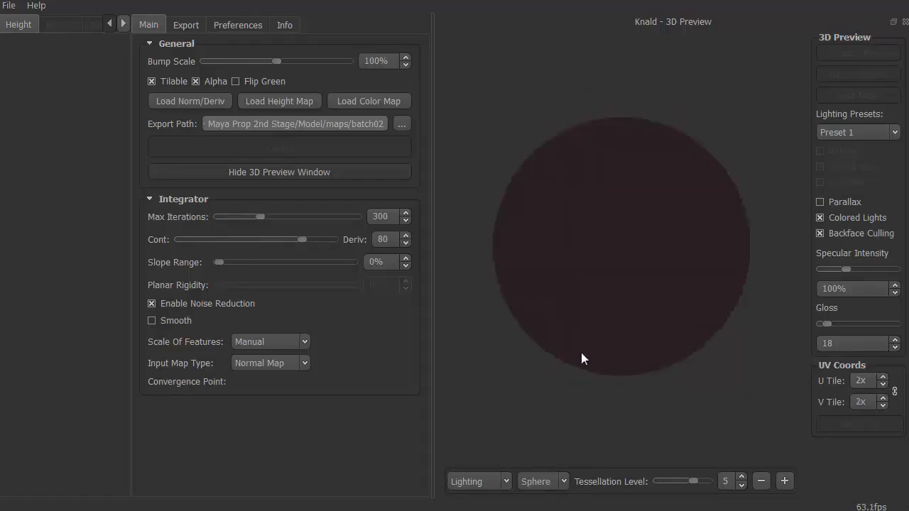
left_click(563, 481)
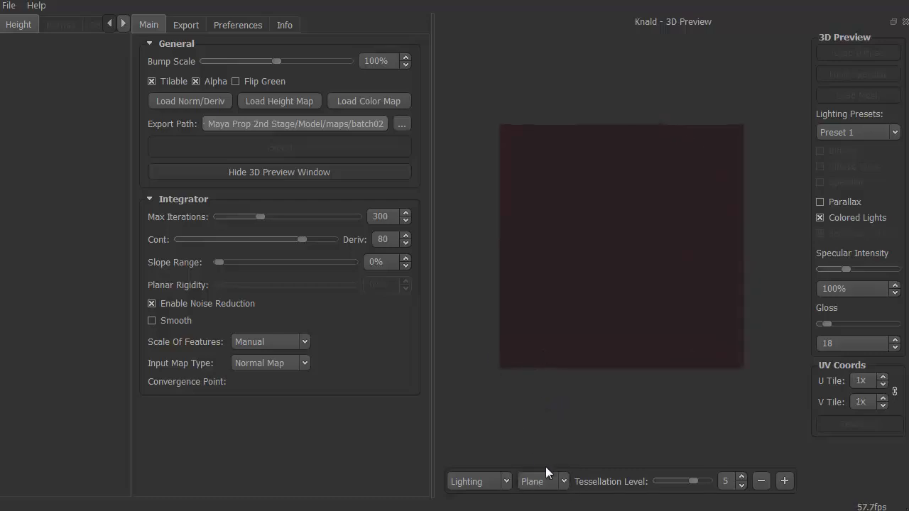
left_click(563, 481)
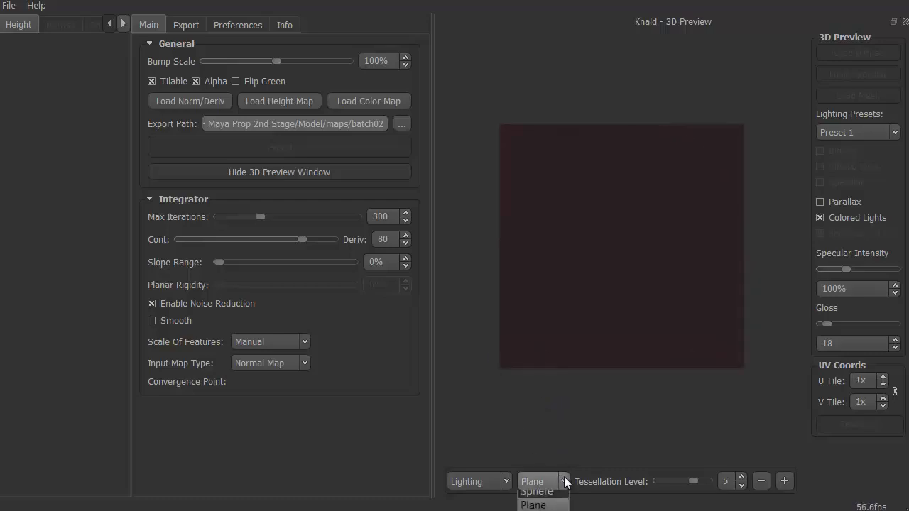
left_click(554, 431)
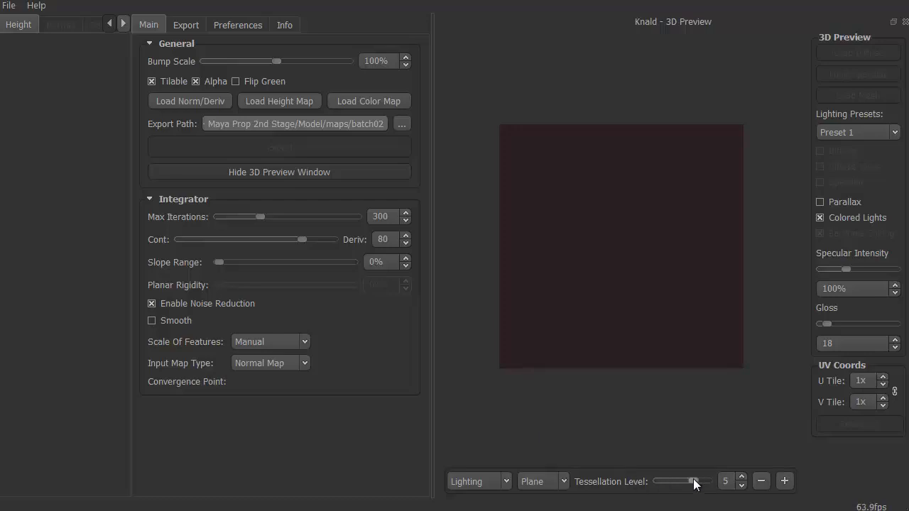
Step: Review the tessellation level control and the available commands for loading and exporting maps
mouse_move(694, 484)
left_mouse_down()
mouse_move(651, 484)
mouse_move(710, 484)
mouse_move(674, 484)
mouse_move(693, 485)
left_mouse_up()
left_click(9, 5)
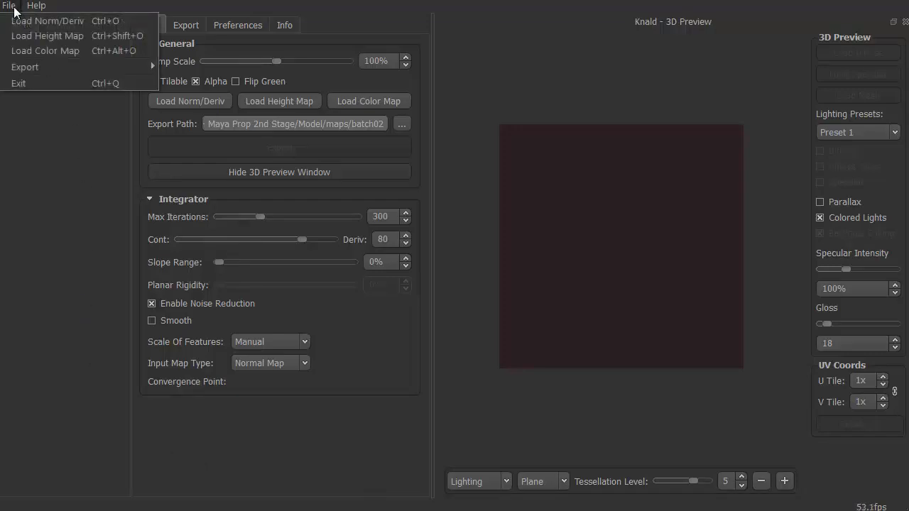
left_click(30, 35)
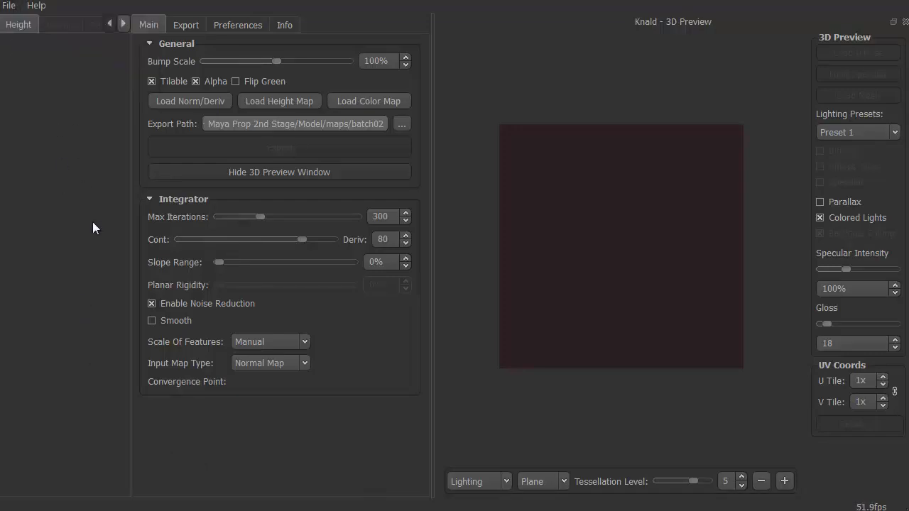
Step: Load dem.jpg from the use folder as the height map and hide the 3D preview window
left_click(268, 100)
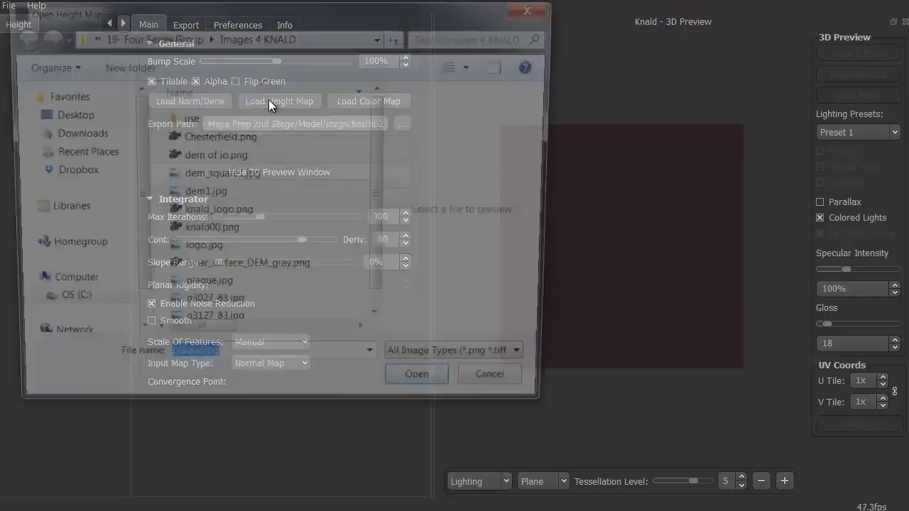
key("Escape")
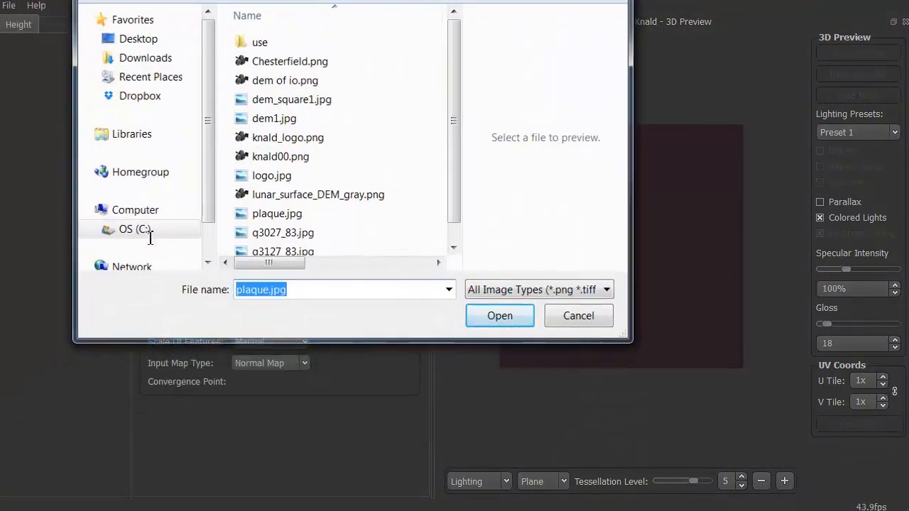
double_click(57, 257)
left_click_drag(249, 9, 331, 0)
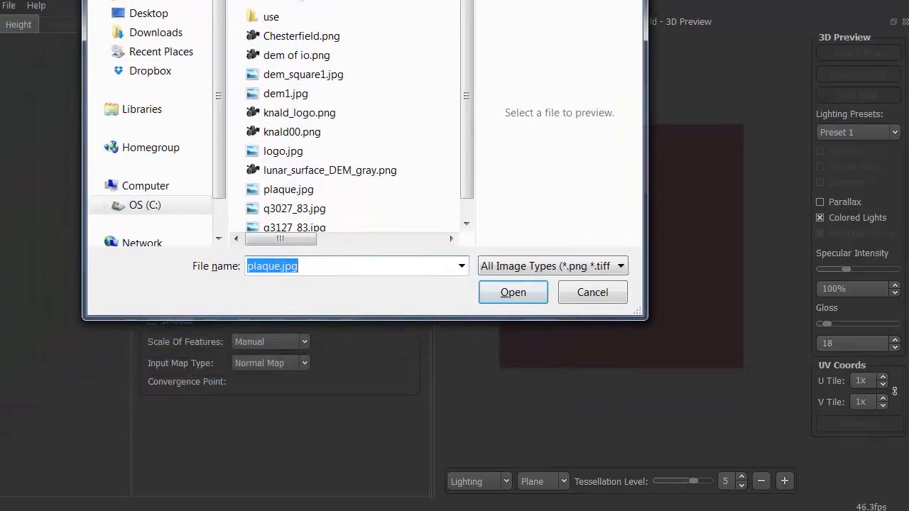
double_click(270, 17)
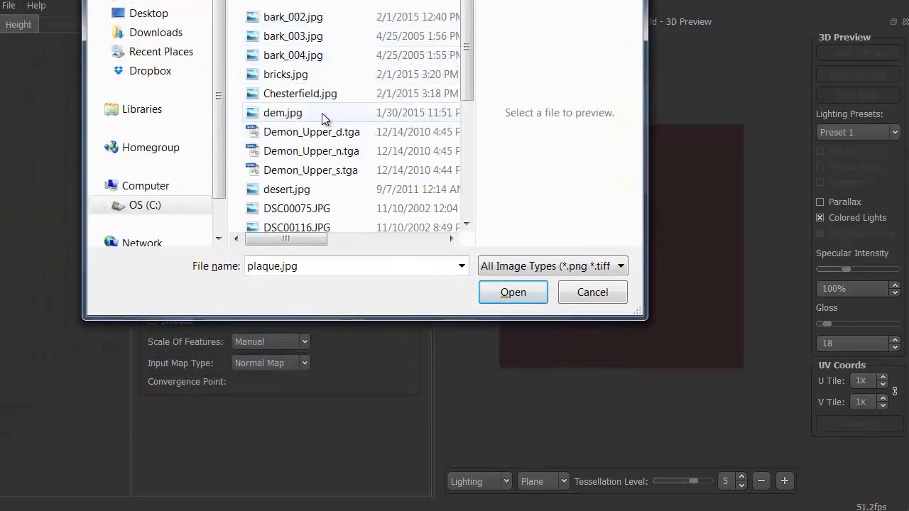
left_click(322, 113)
left_click(509, 291)
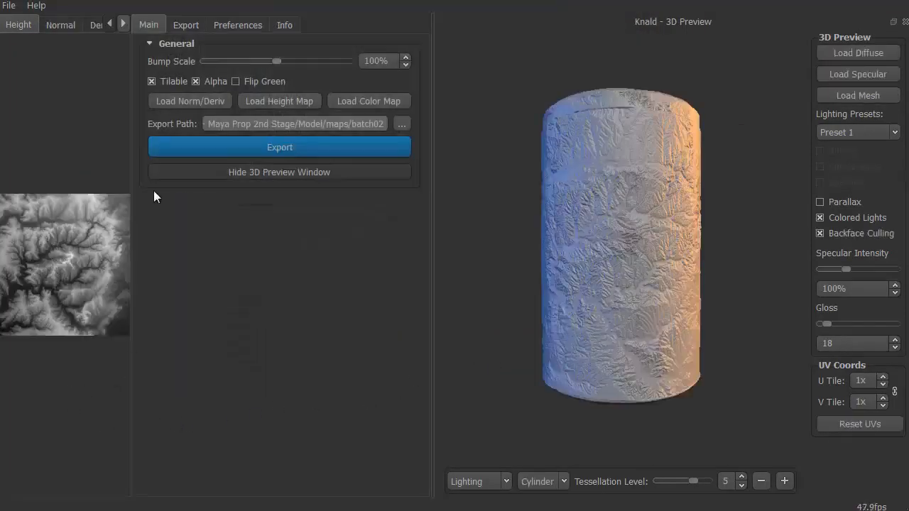
left_click(277, 171)
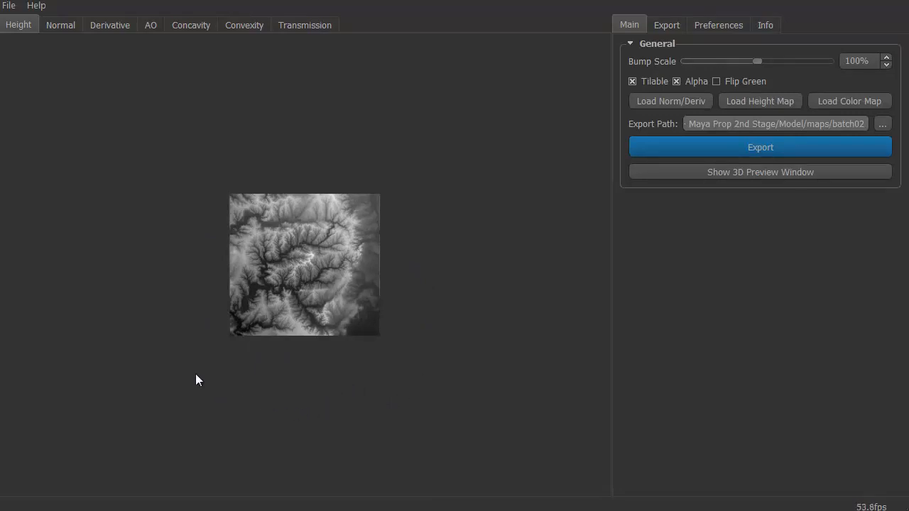
Step: Inspect the dem.jpg height map in the 2D view, zooming in on its details and centering the whole image
scroll(315, 370, "up", 5)
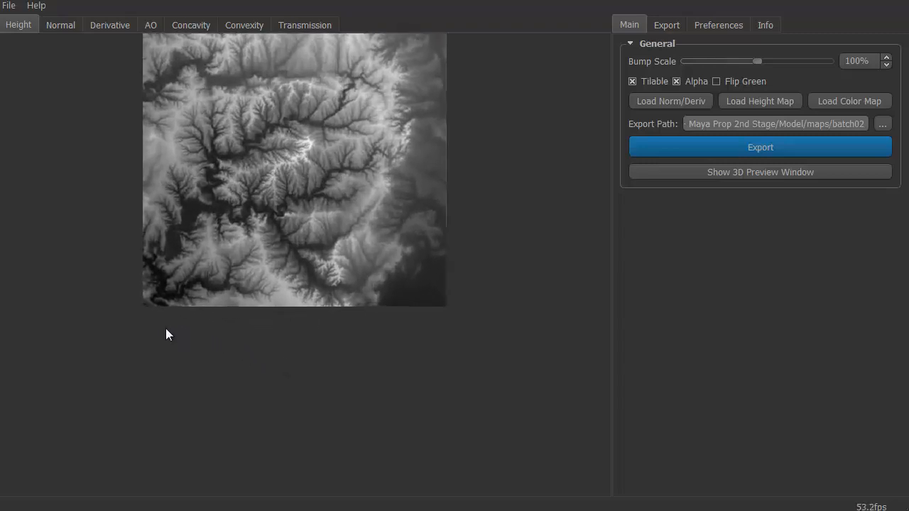
right_click_drag(127, 325, 163, 305)
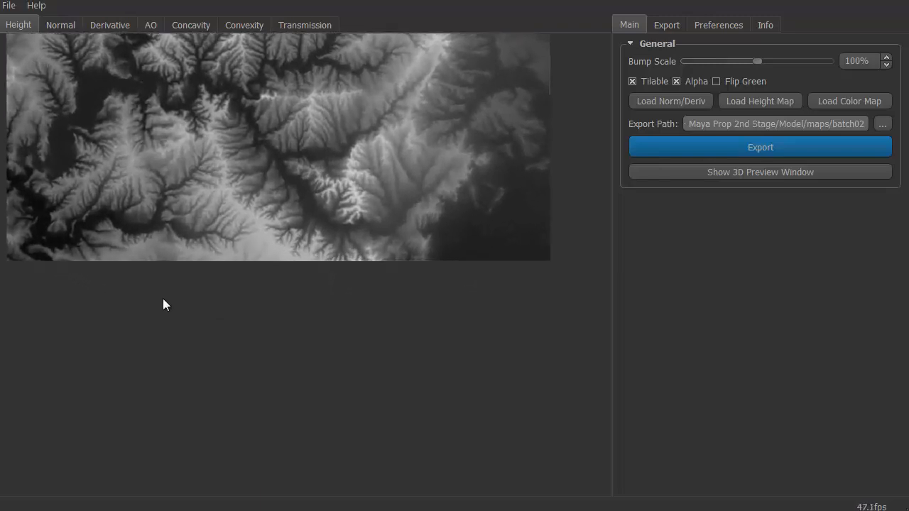
left_click_drag(221, 195, 282, 510)
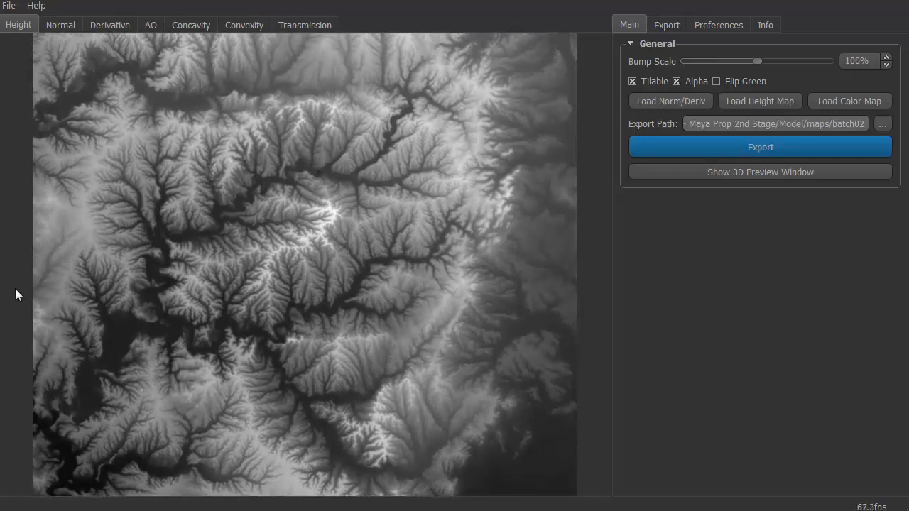
right_click_drag(15, 288, 34, 297)
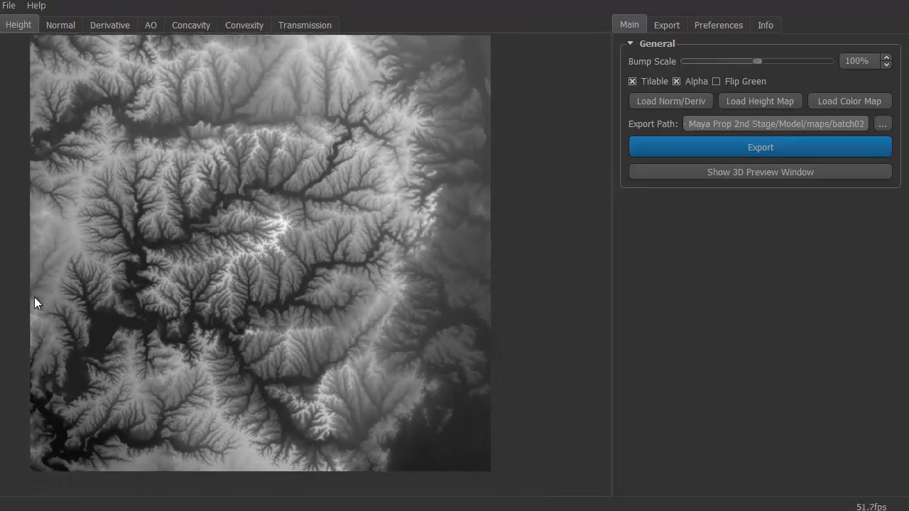
left_click_drag(247, 250, 268, 256)
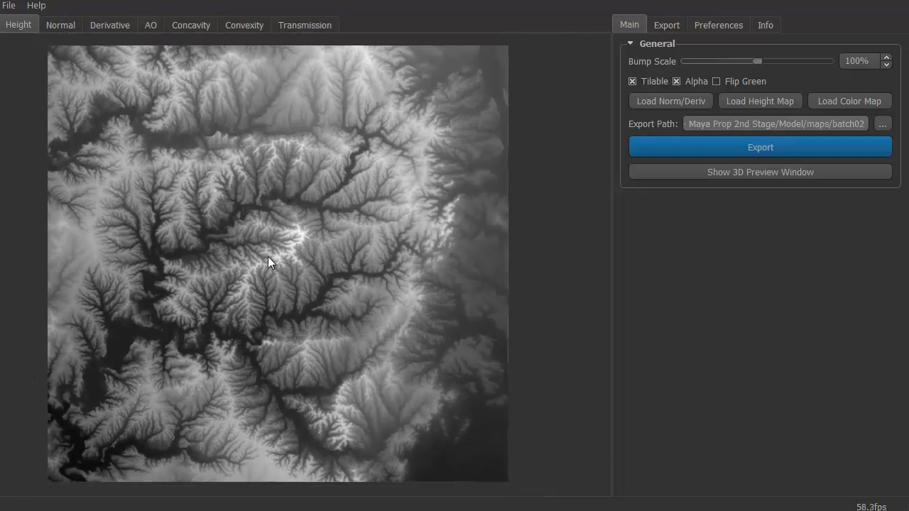
Step: Show the 3D preview window and rotate the cylinder to view the height relief from several sides
left_click(709, 175)
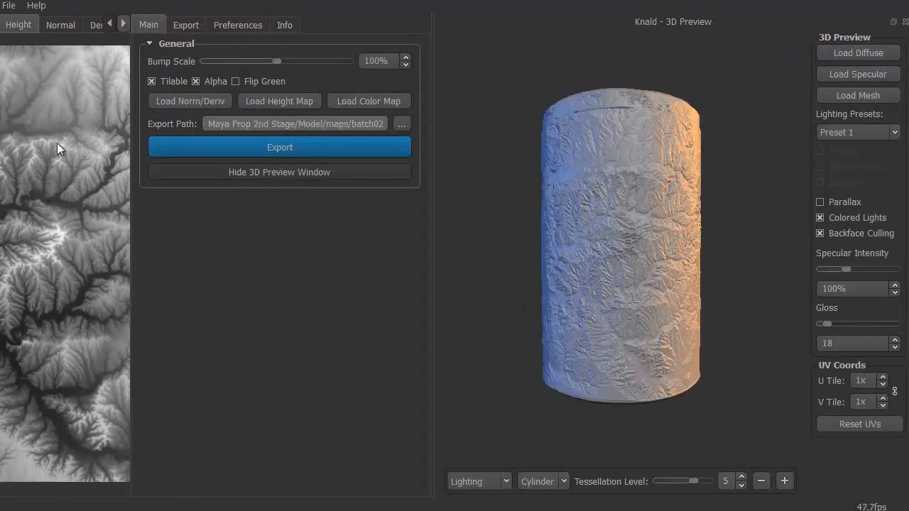
left_click_drag(494, 272, 511, 301)
left_click_drag(491, 333, 541, 336)
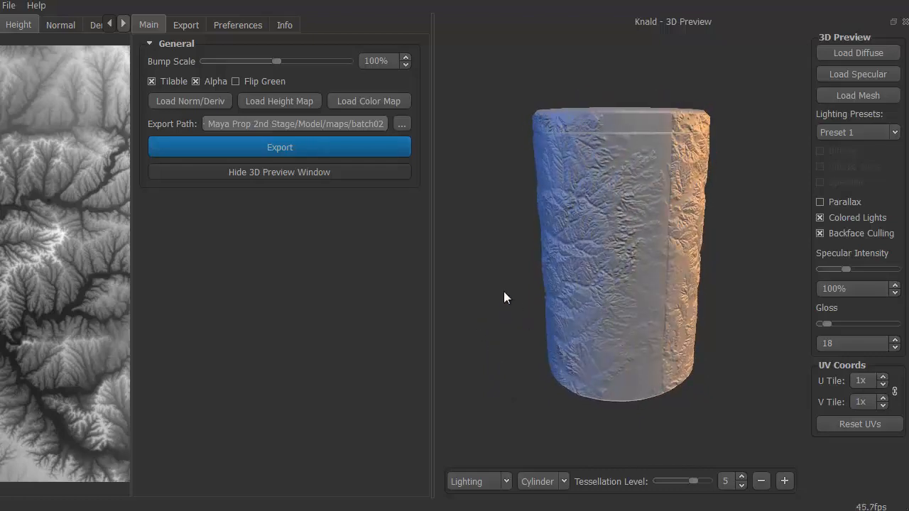
left_click_drag(503, 291, 471, 151)
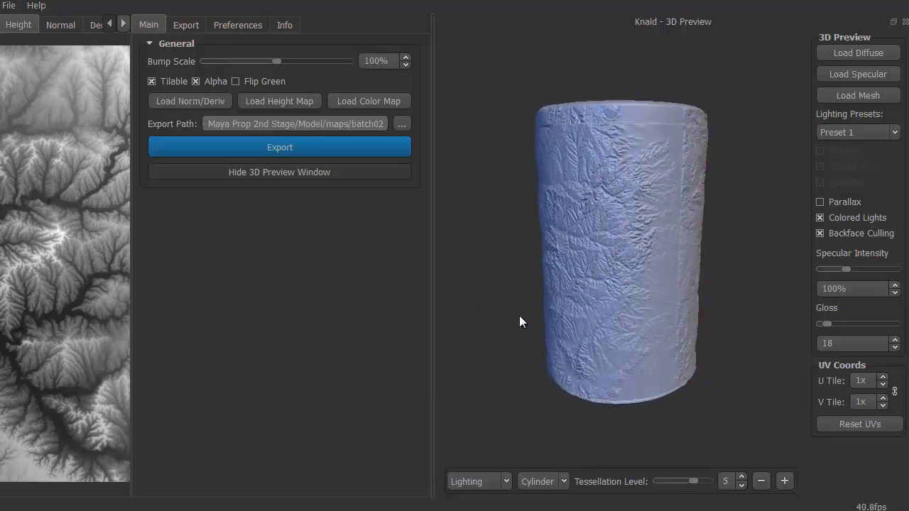
Step: Examine the cylinder's surface relief close up and from a distance, including around its sides
scroll(519, 321, "up", 5)
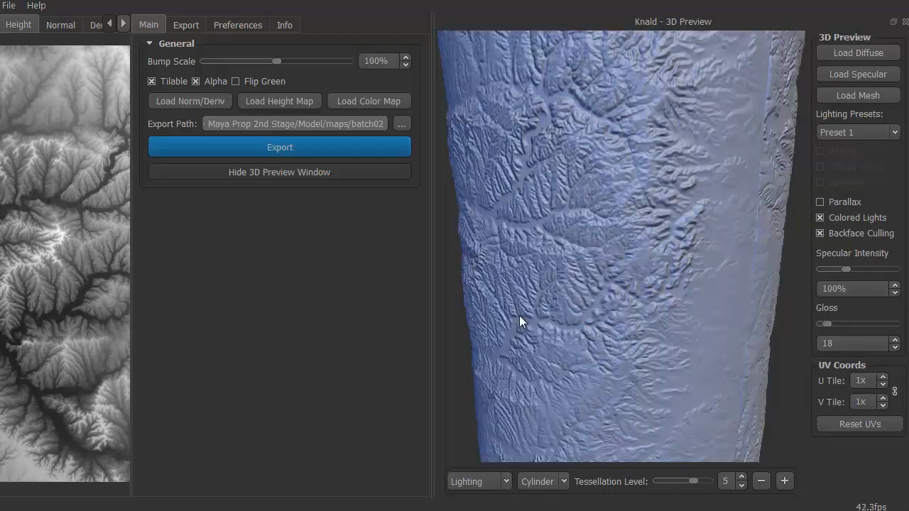
scroll(519, 317, "up", 4)
scroll(519, 321, "down", 10)
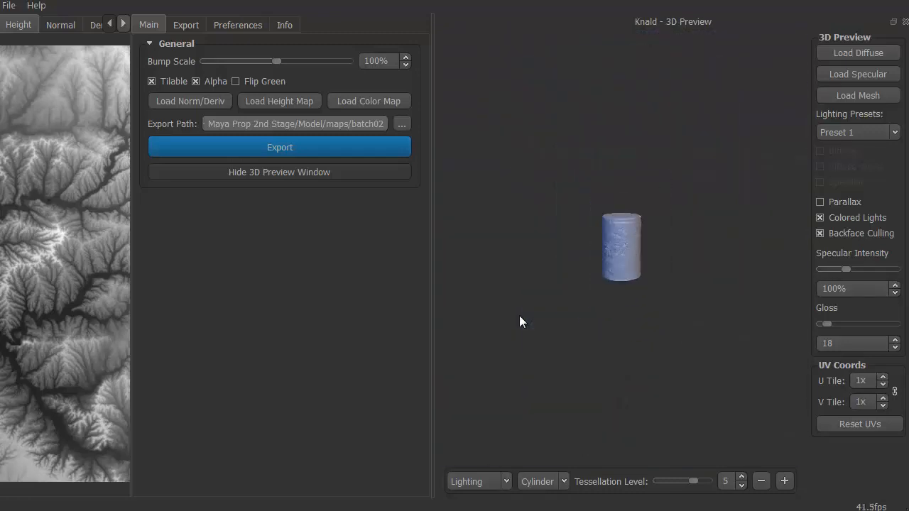
scroll(520, 323, "up", 2)
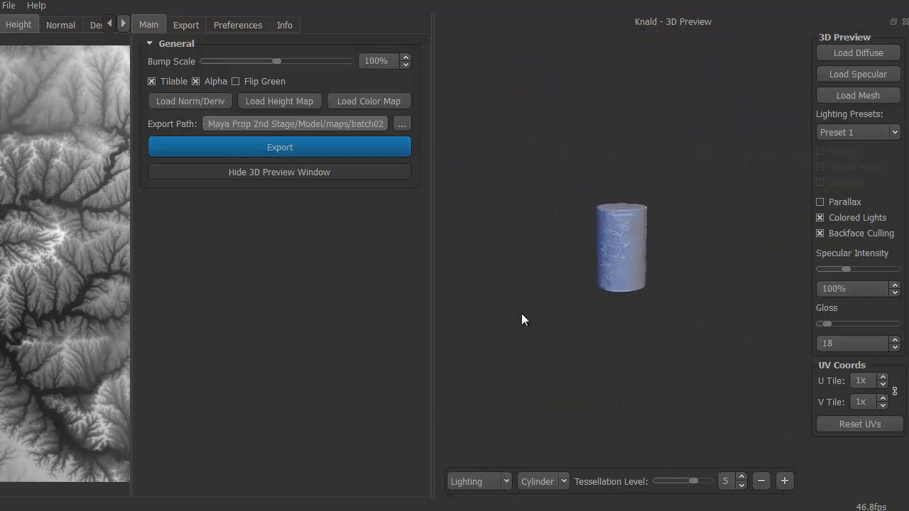
scroll(522, 319, "up", 6)
scroll(521, 315, "down", 5)
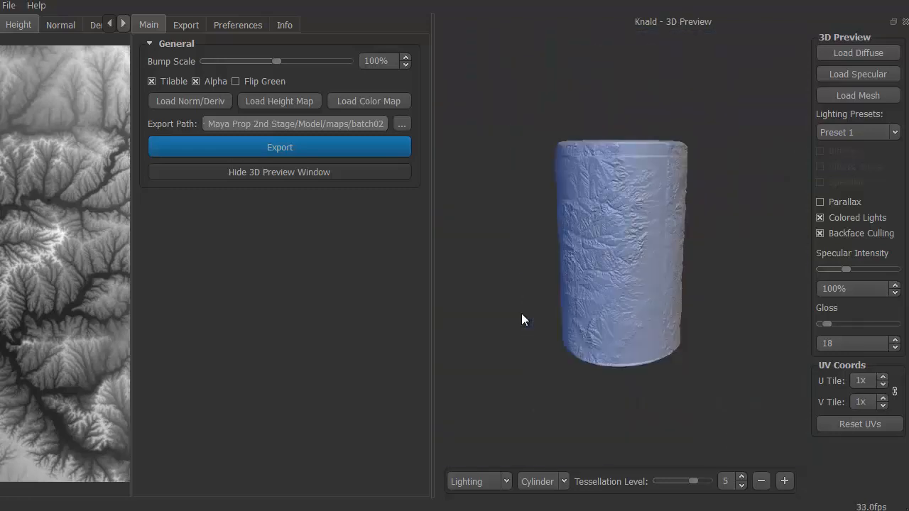
scroll(521, 319, "up", 2)
mouse_move(490, 319)
left_mouse_down()
mouse_move(501, 329)
mouse_move(505, 357)
mouse_move(498, 307)
mouse_move(473, 320)
mouse_move(480, 338)
mouse_move(546, 321)
left_mouse_up()
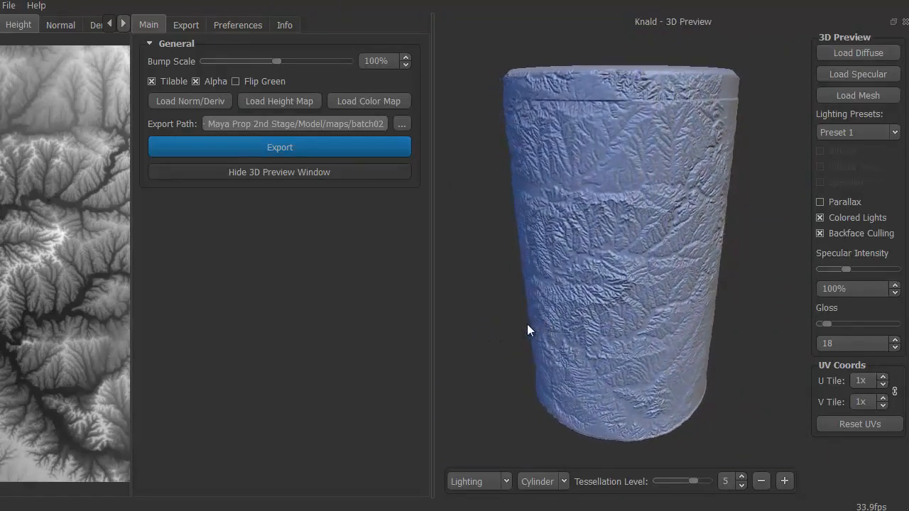
left_click_drag(499, 342, 521, 355)
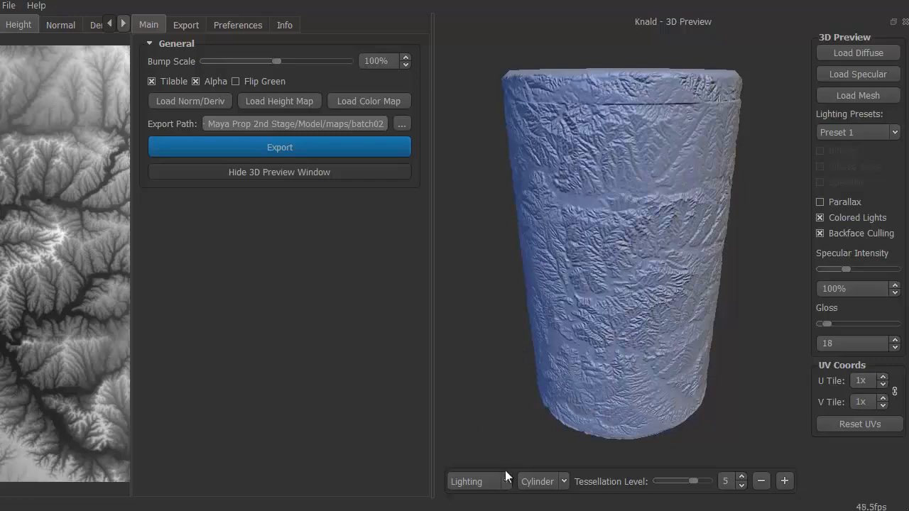
Step: Try the Sphere preview shape, then set the shape to Plane and view its relief at a steep angle
left_click(562, 482)
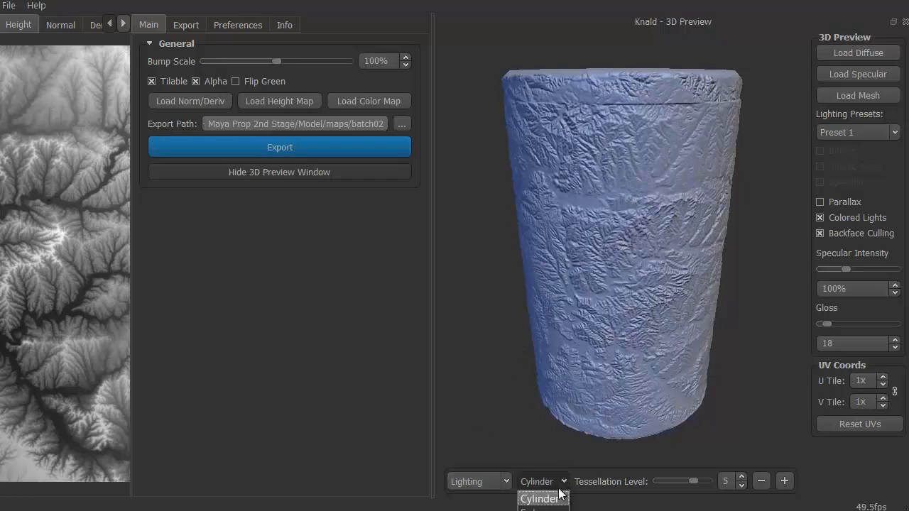
left_click(538, 508)
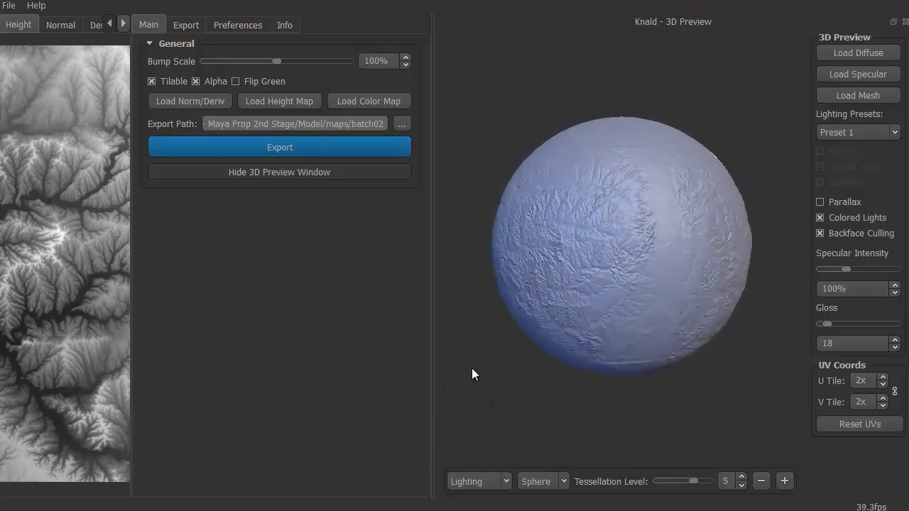
left_click(561, 481)
left_click(544, 508)
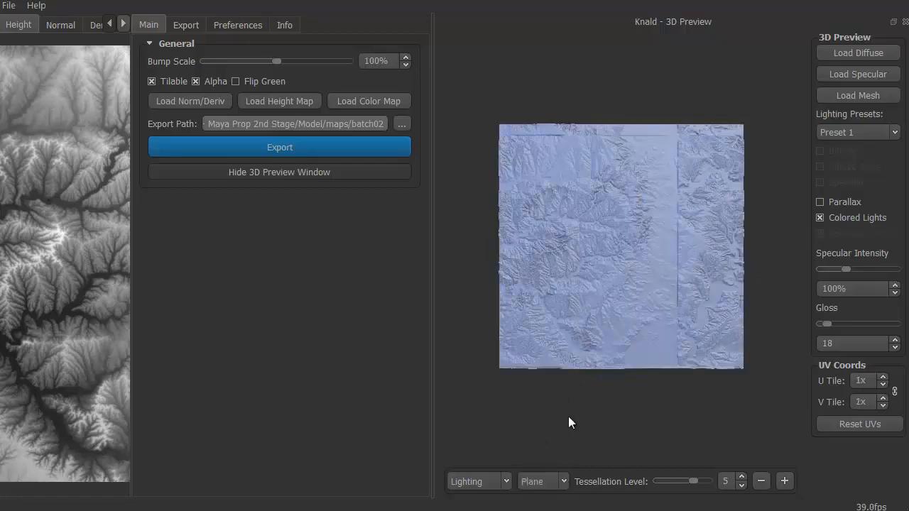
left_click_drag(568, 423, 664, 386)
scroll(676, 307, "up", 4)
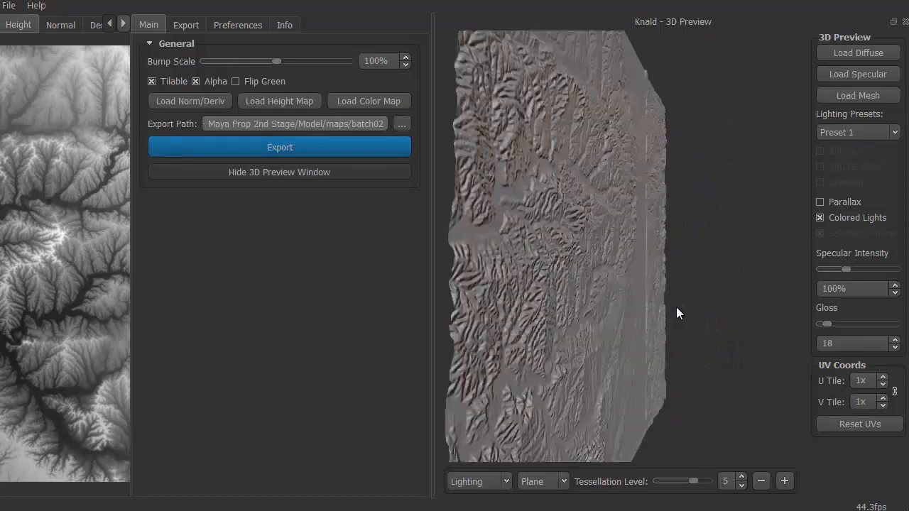
left_click_drag(702, 268, 713, 265)
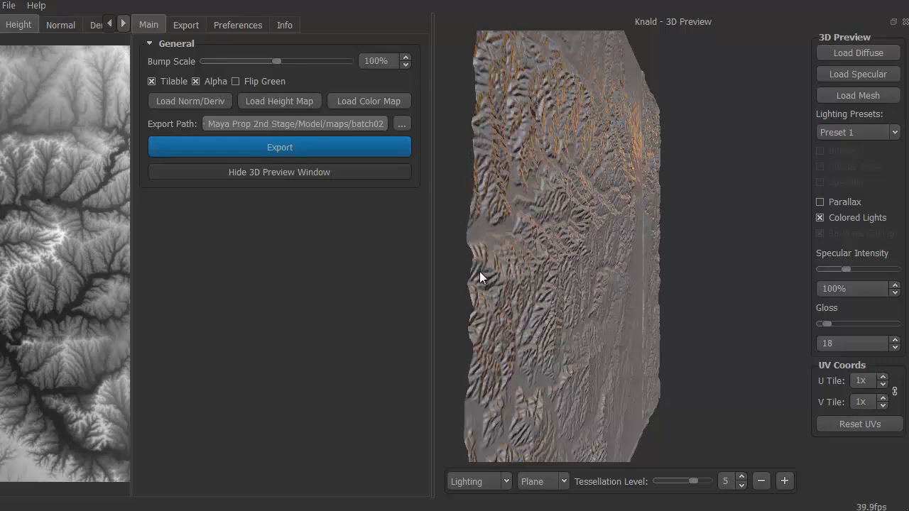
Step: Try the Parallax option on the plane and turn it off again, comparing the relief from the side and front
left_click(820, 202)
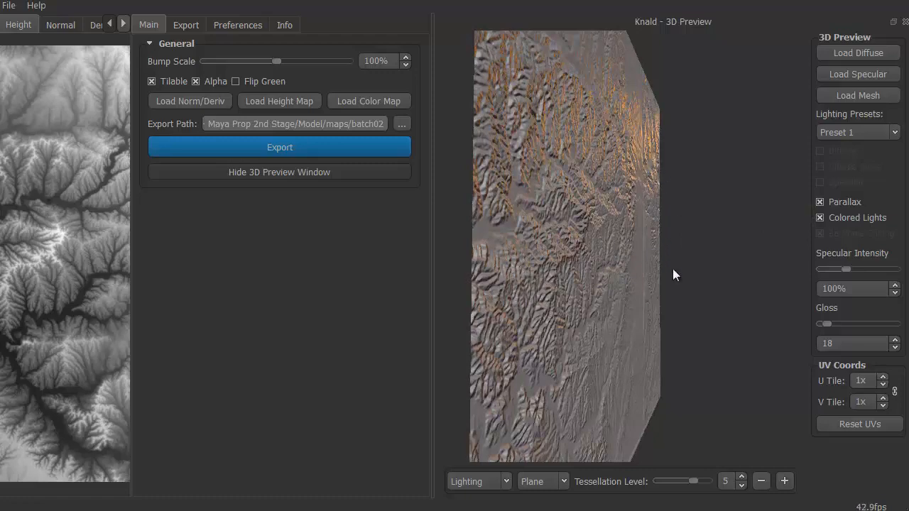
left_click_drag(672, 268, 693, 281)
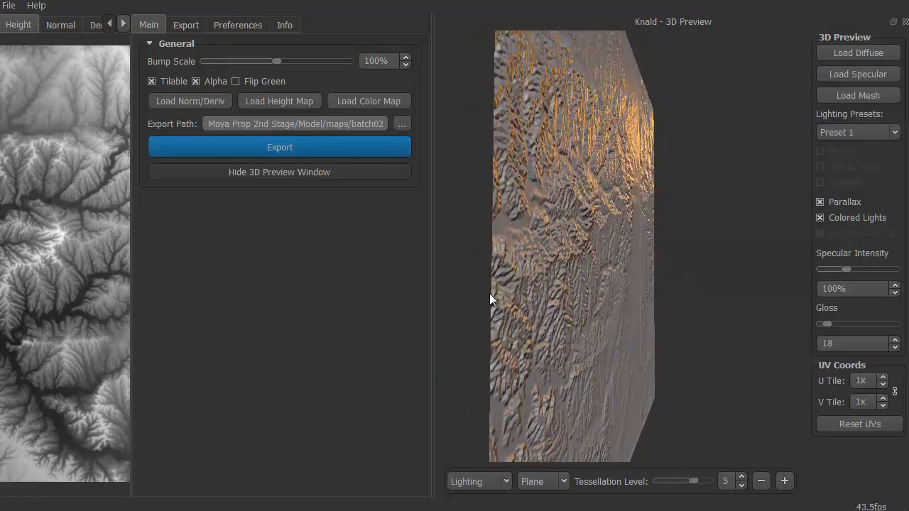
left_click(820, 201)
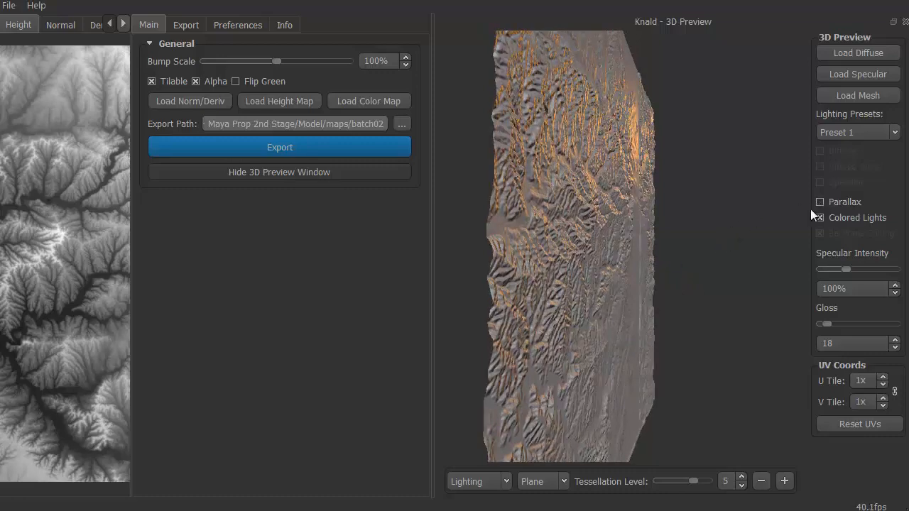
left_click_drag(753, 252, 658, 269)
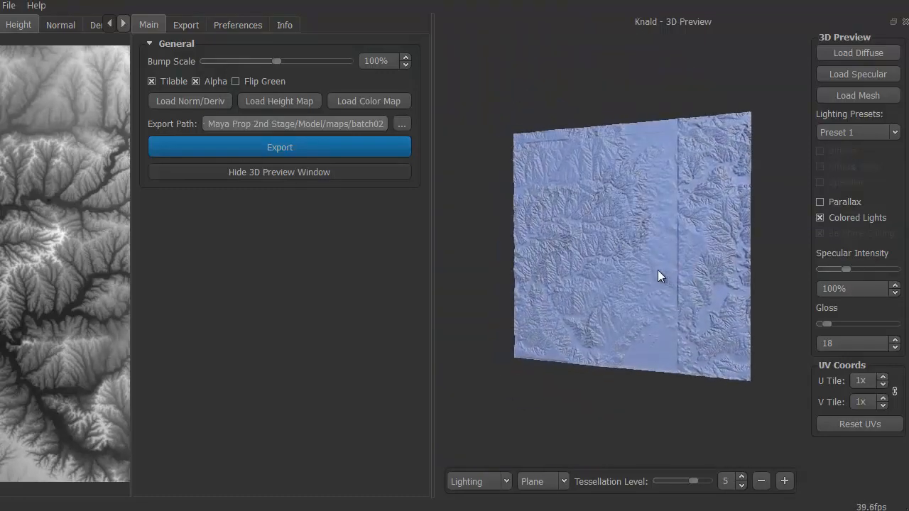
Step: Turn Colored Lights off and back on, comparing the shading on the plane from different angles
left_click(819, 218)
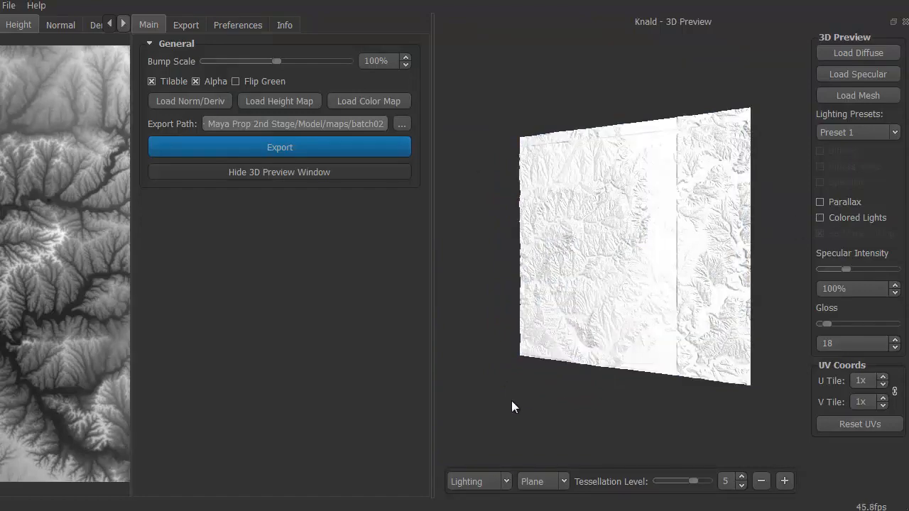
left_click_drag(511, 401, 596, 409)
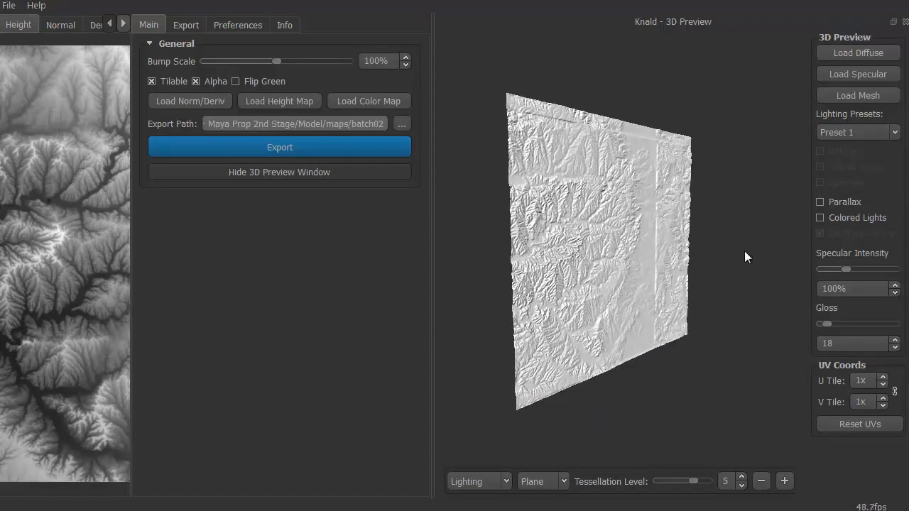
left_click(820, 218)
left_click_drag(720, 324, 597, 358)
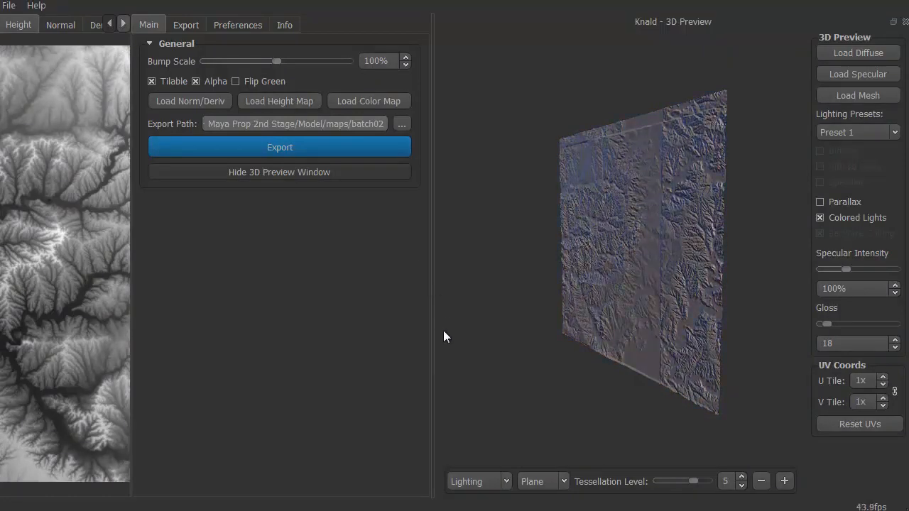
left_click_drag(482, 327, 712, 353)
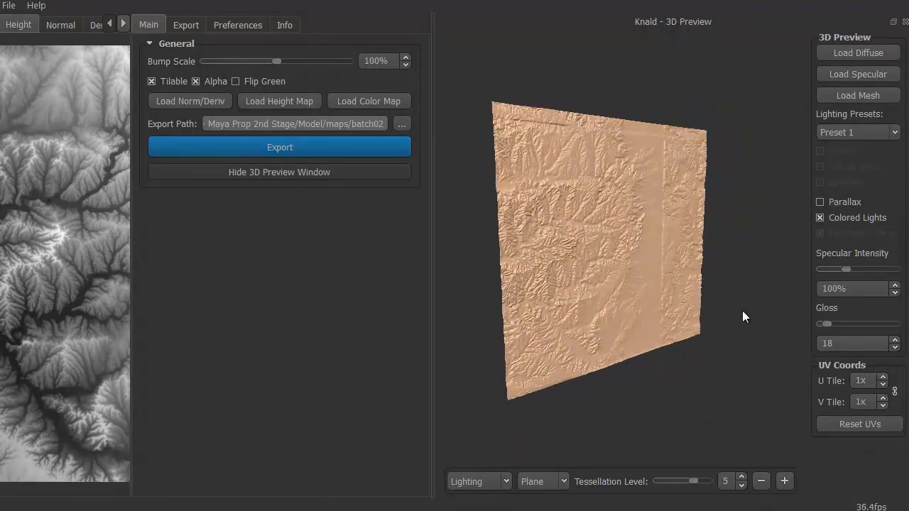
Step: Rotate the light direction over the plane and inspect the resulting shading from a tilted view
right_click_drag(742, 311, 600, 339)
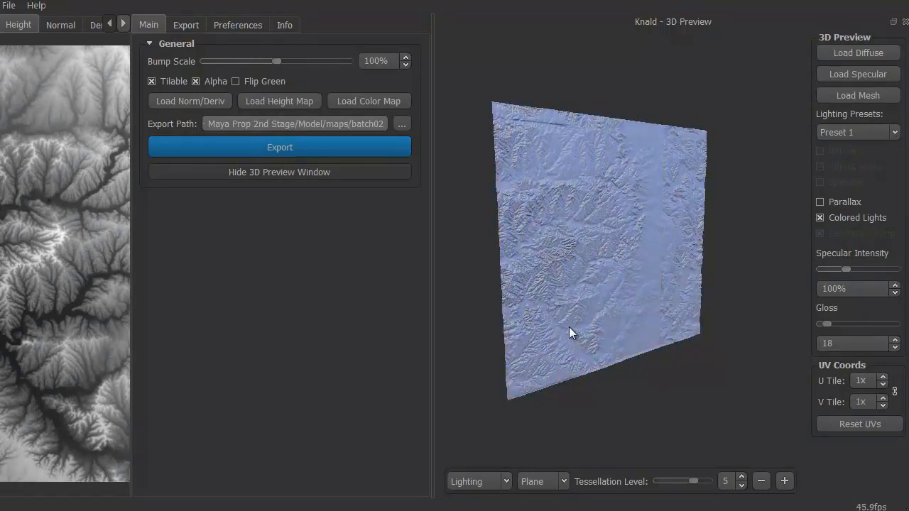
mouse_move(570, 333)
left_mouse_down()
mouse_move(665, 386)
mouse_move(653, 369)
mouse_move(637, 378)
mouse_move(641, 331)
left_mouse_up()
scroll(607, 328, "up", 3)
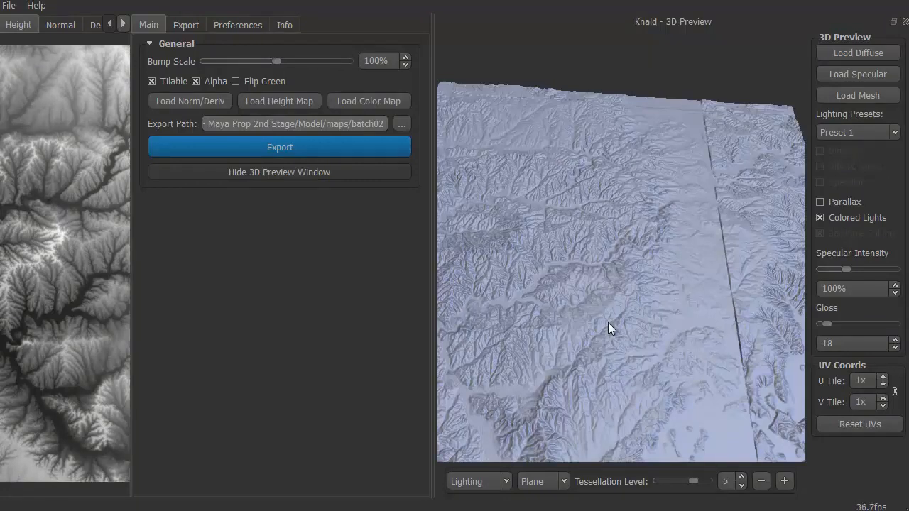
scroll(607, 323, "down", 3)
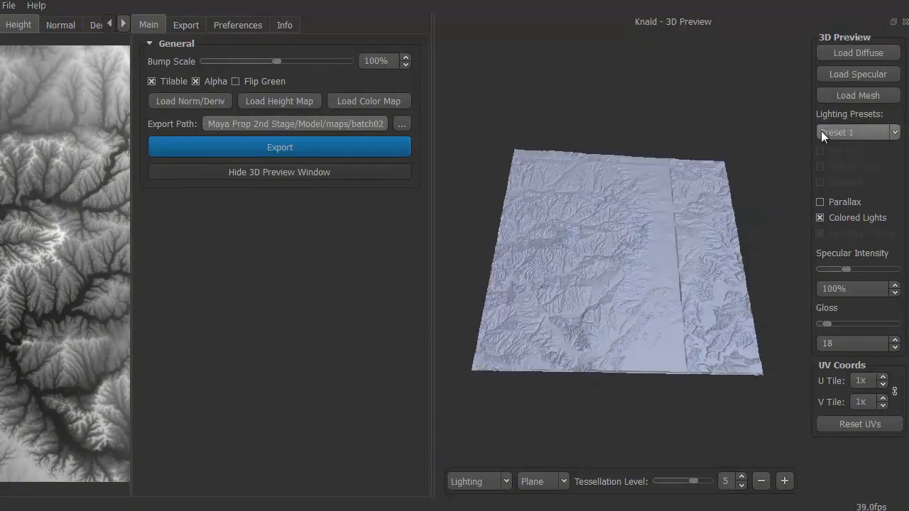
Step: Try lighting Preset 2 and Preset 3 on the plane, then set the lighting to Preset 4
left_click(895, 132)
left_click(874, 162)
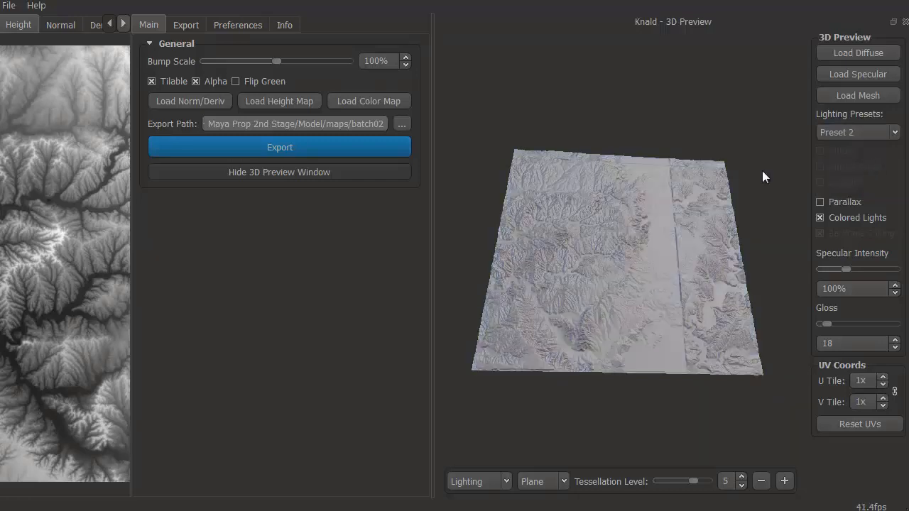
left_click_drag(506, 117, 511, 169)
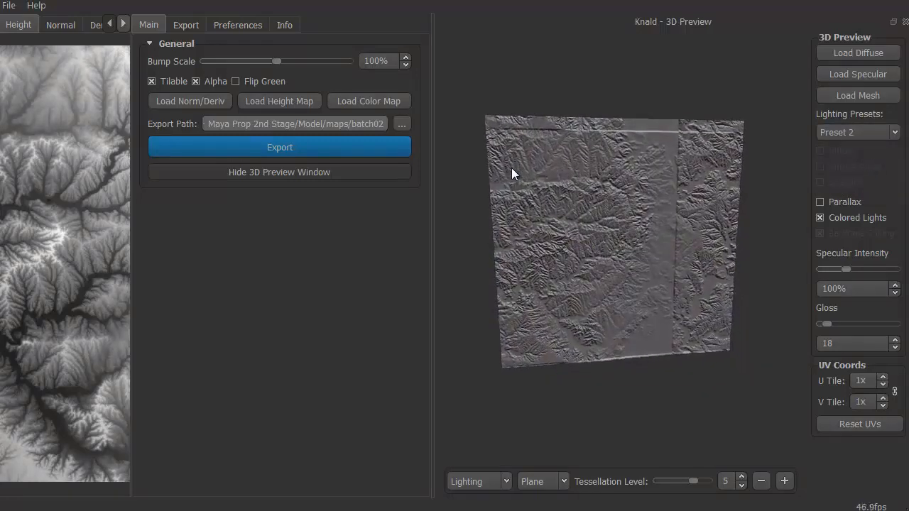
left_click(893, 133)
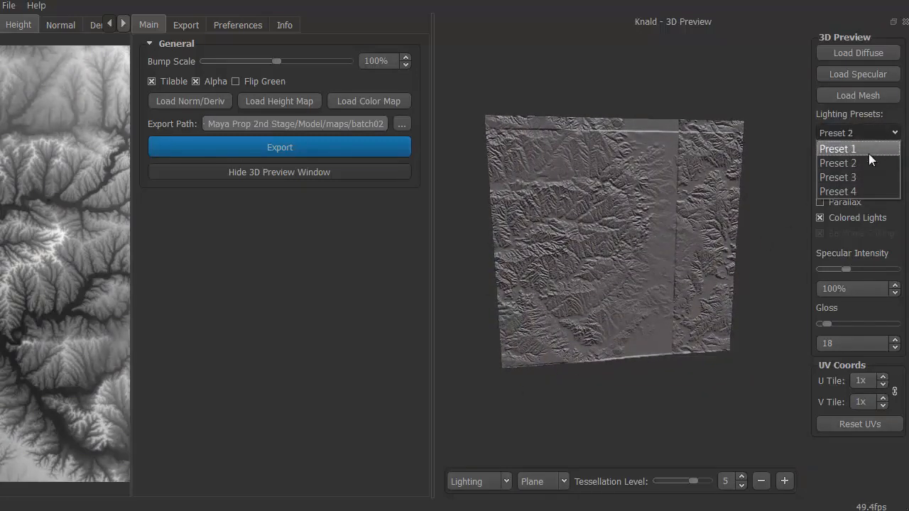
left_click(861, 171)
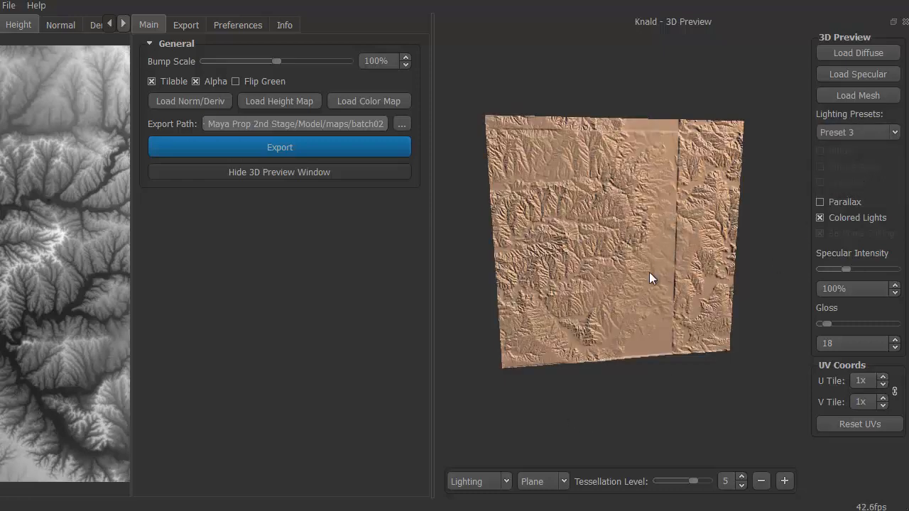
left_click(888, 134)
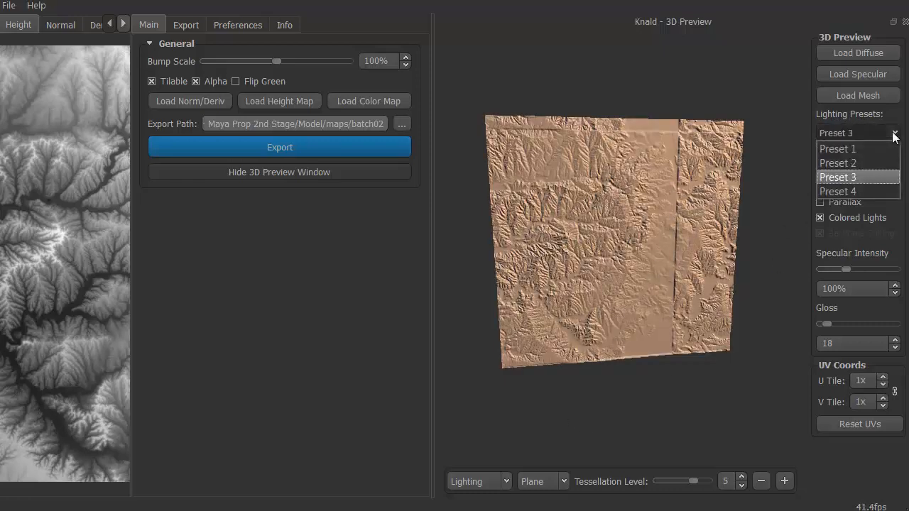
left_click(846, 188)
mouse_move(556, 423)
left_mouse_down()
mouse_move(585, 404)
mouse_move(480, 406)
mouse_move(591, 408)
mouse_move(579, 411)
mouse_move(576, 403)
mouse_move(567, 414)
left_mouse_up()
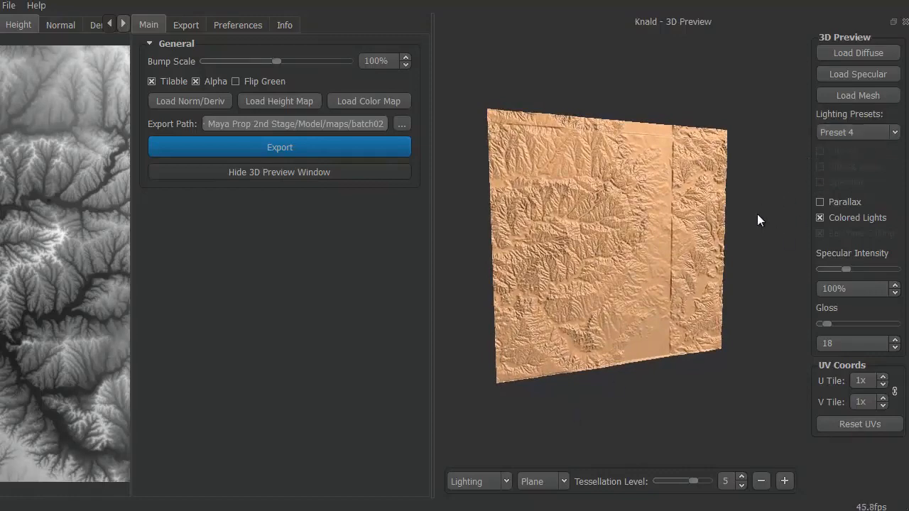
Step: Rotate the light direction around the plane to compare the shading under Preset 4
mouse_move(754, 198)
left_mouse_down("shift")
mouse_move(605, 221)
mouse_move(573, 253)
mouse_move(696, 216)
mouse_move(762, 249)
left_mouse_up("shift")
left_click_drag(754, 318, 720, 246, "shift")
left_click_drag(719, 109, 609, 91, "shift")
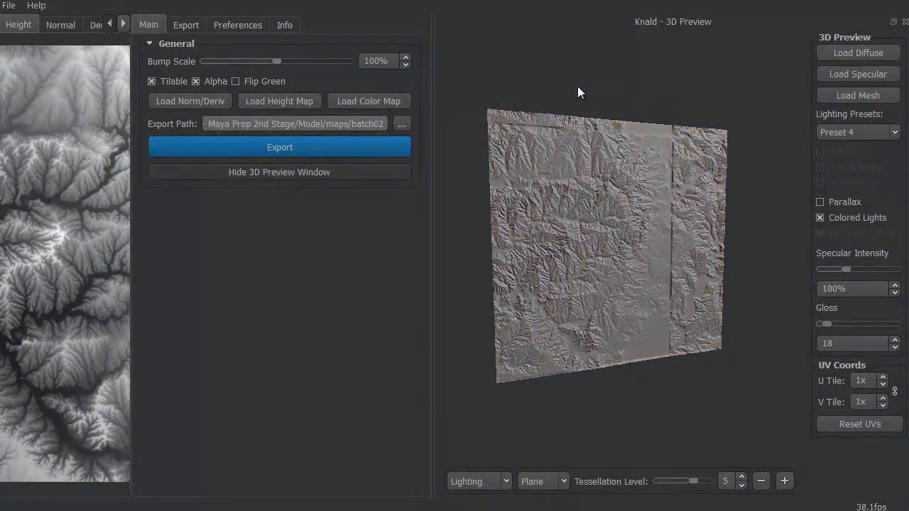
left_click_drag(614, 122, 766, 186, "shift")
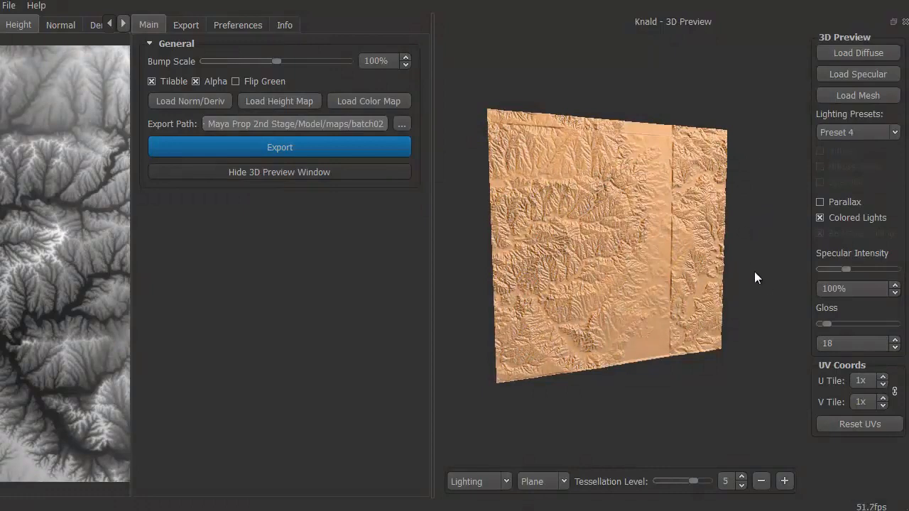
left_click_drag(755, 272, 796, 308, "shift")
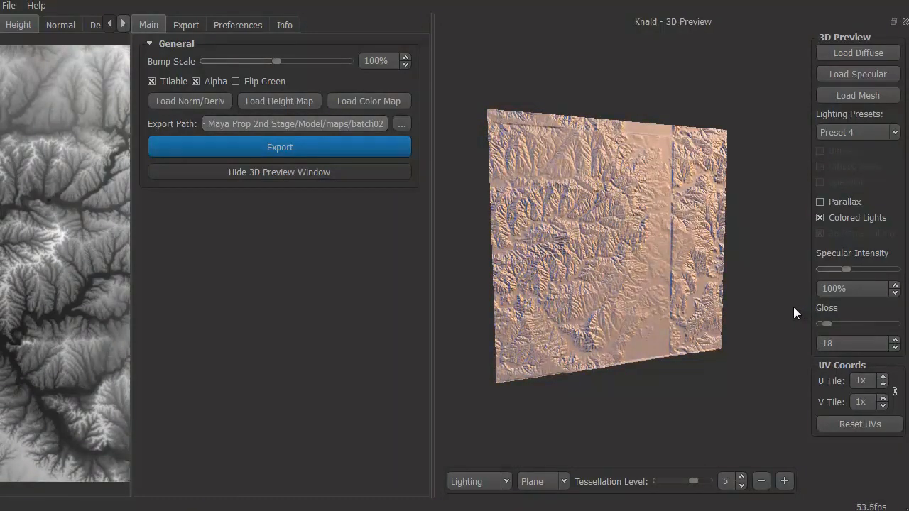
Step: Examine the plane's colored shading under Preset 4 from several angles and up close
mouse_move(708, 393)
left_mouse_down()
mouse_move(637, 394)
mouse_move(692, 395)
mouse_move(705, 406)
mouse_move(705, 314)
mouse_move(668, 347)
mouse_move(707, 399)
left_mouse_up()
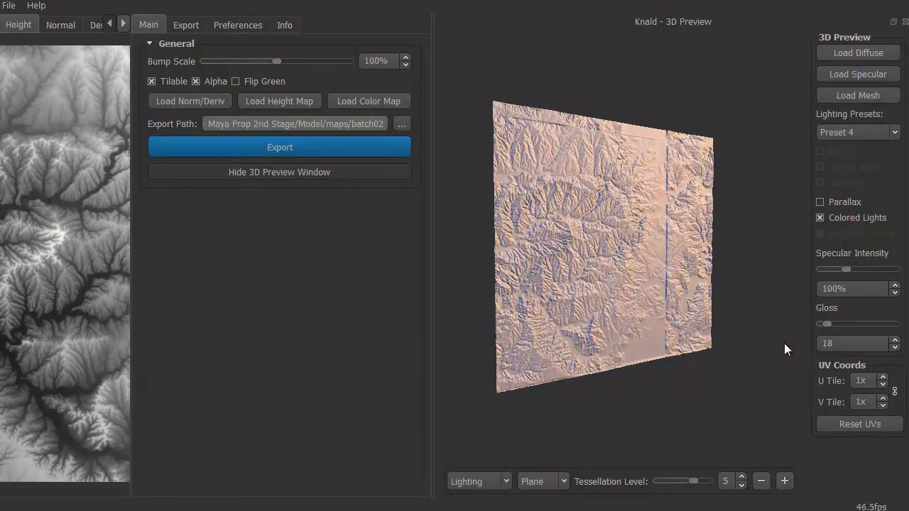
left_click_drag(655, 450, 684, 416)
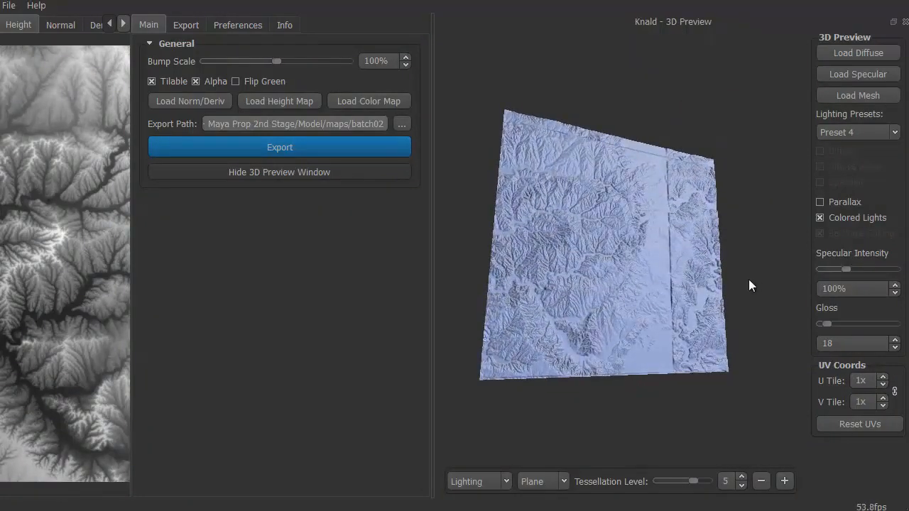
left_click_drag(486, 168, 470, 261)
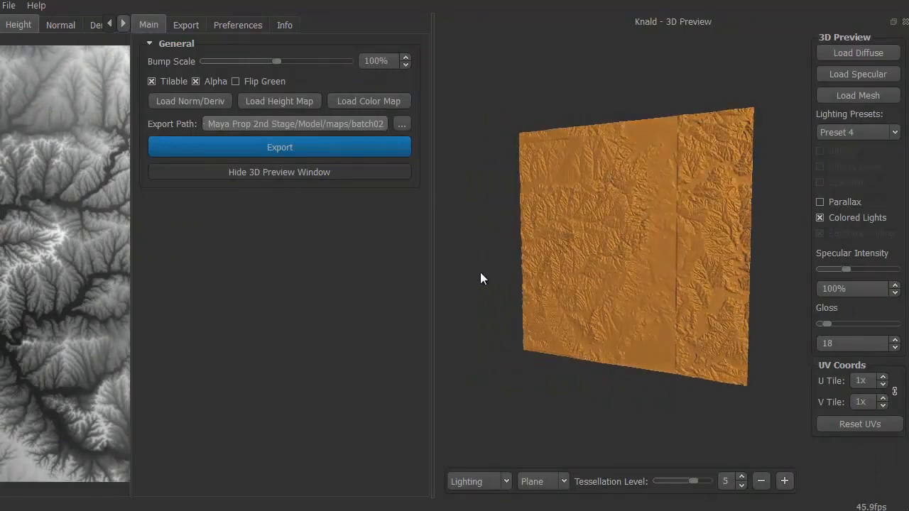
left_click_drag(489, 231, 472, 262)
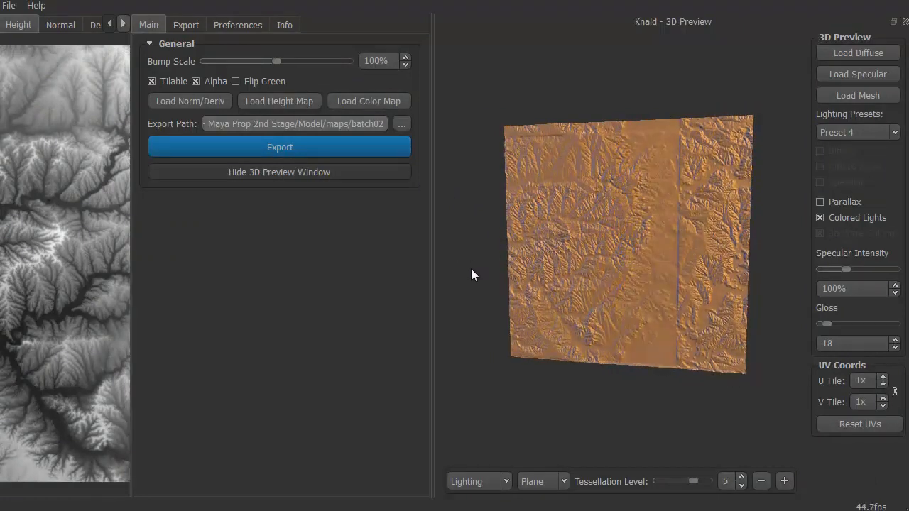
scroll(466, 269, "up", 5)
scroll(506, 385, "down", 5)
left_click_drag(513, 388, 464, 284)
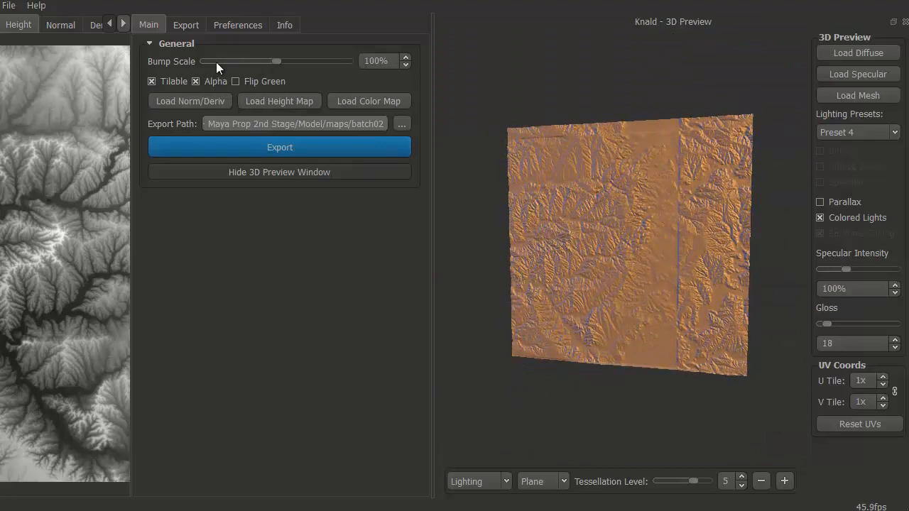
Step: Raise the Bump Scale to 301% and inspect the stronger relief on the plane from both sides
left_click_drag(276, 61, 311, 59)
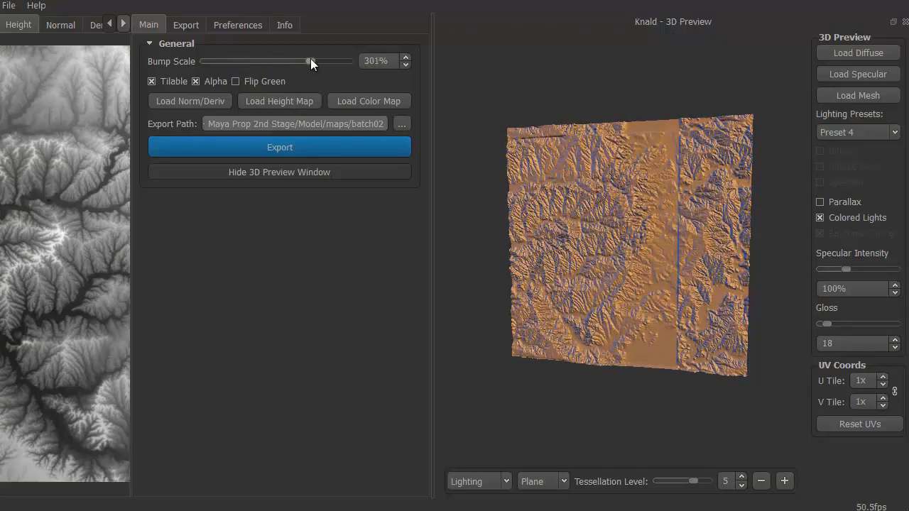
left_click_drag(446, 203, 556, 207)
left_click_drag(489, 240, 584, 268)
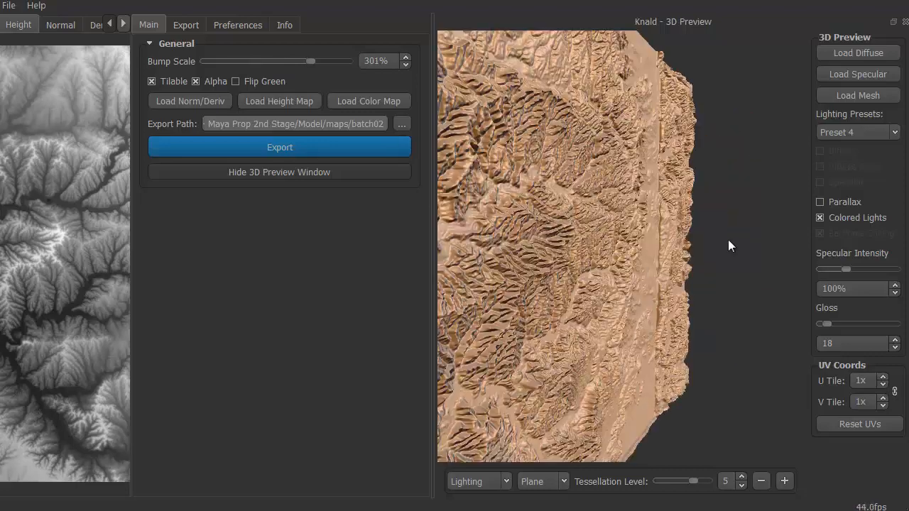
mouse_move(728, 239)
left_mouse_down()
mouse_move(758, 228)
mouse_move(755, 240)
mouse_move(733, 247)
mouse_move(676, 222)
mouse_move(582, 219)
mouse_move(569, 259)
mouse_move(641, 252)
mouse_move(496, 270)
left_mouse_up()
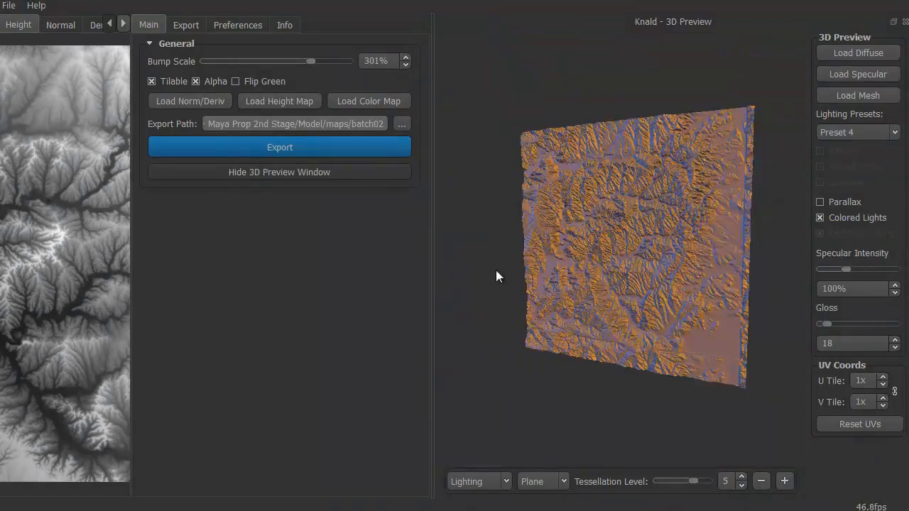
Step: Set the preview shape to Cylinder and inspect its relief up close and from different angles
left_click(556, 483)
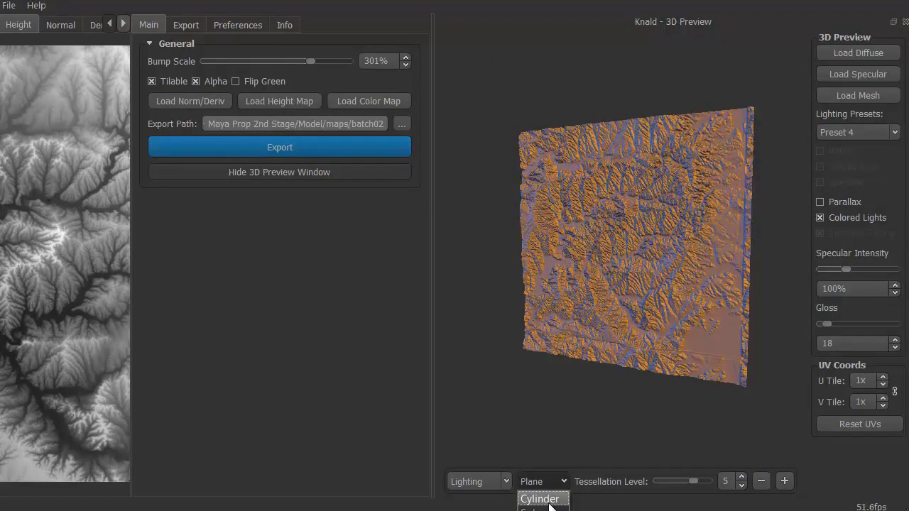
left_click(549, 501)
left_click_drag(519, 391, 536, 365)
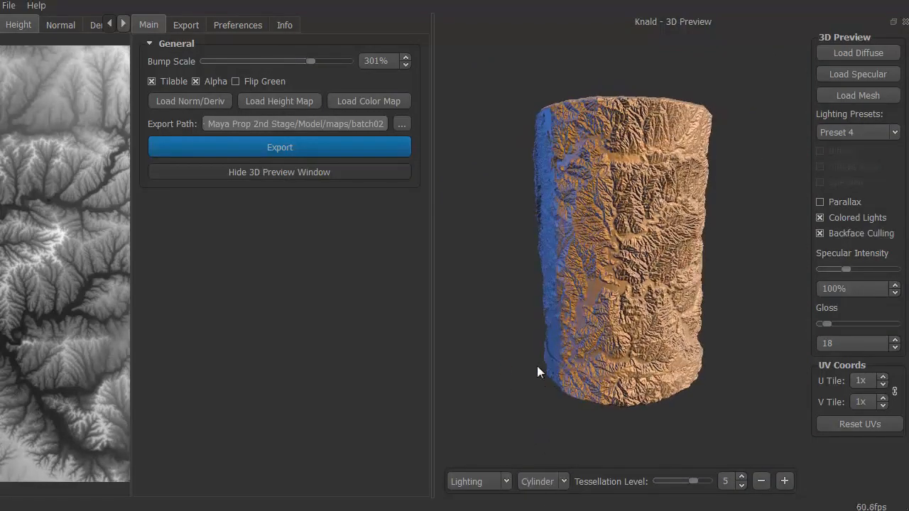
scroll(501, 359, "up", 5)
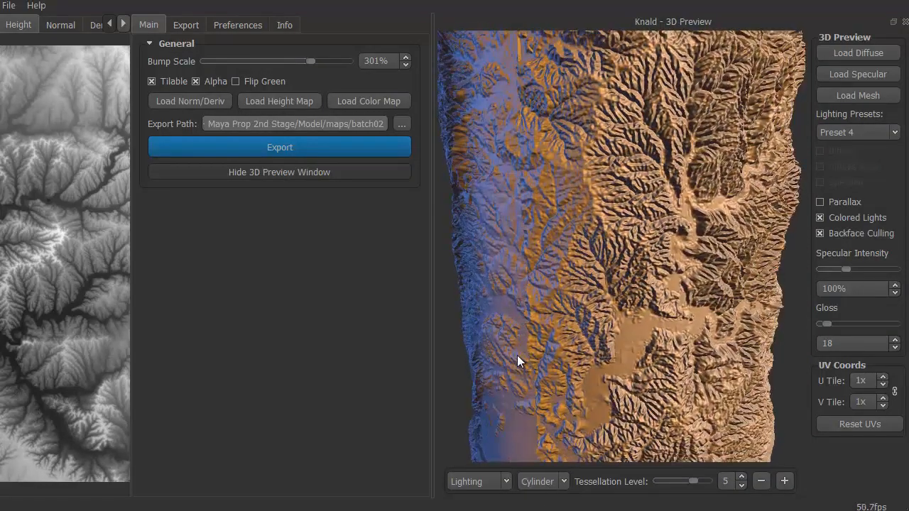
left_click_drag(488, 356, 459, 305)
scroll(449, 307, "down", 5)
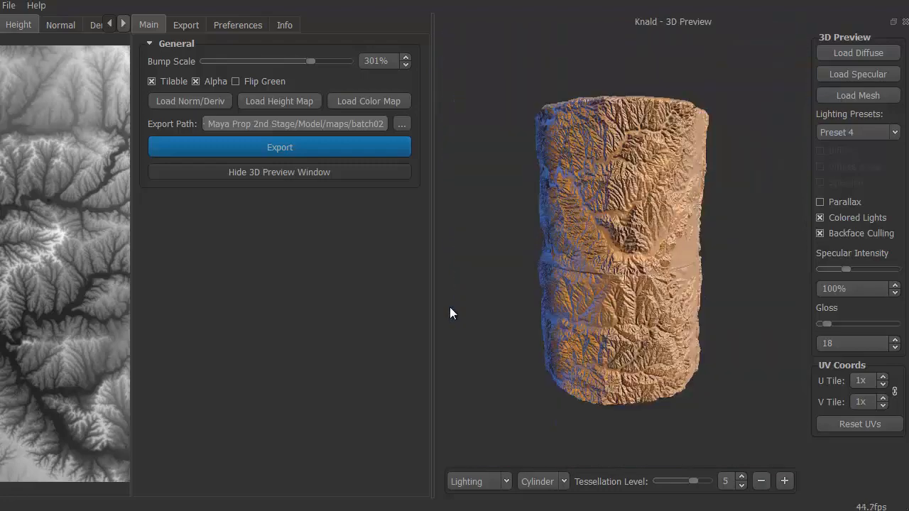
left_click_drag(593, 283, 591, 213)
left_click_drag(484, 274, 527, 276)
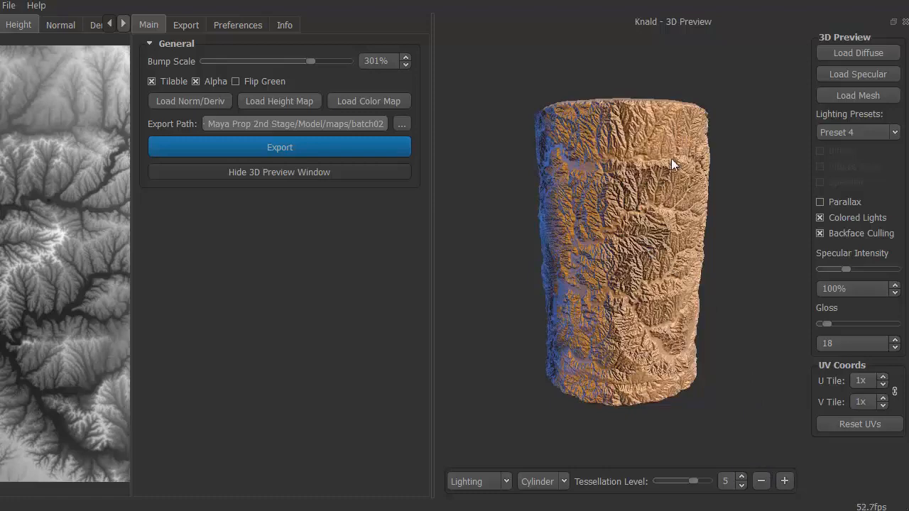
Step: Increase the linked U and V tiling on the cylinder to 9x, checking the repetition from another angle
left_click(785, 482)
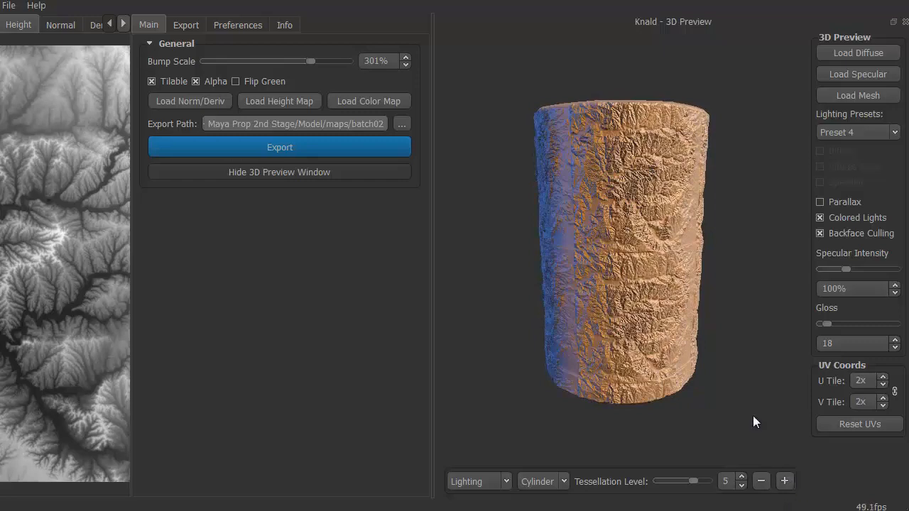
left_click_drag(753, 416, 792, 406)
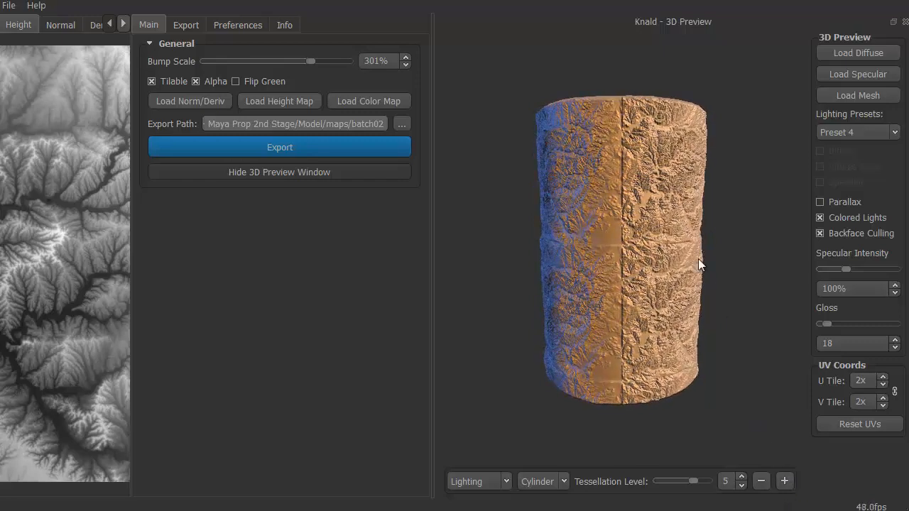
left_click(785, 482)
left_click(785, 483)
left_click(784, 483)
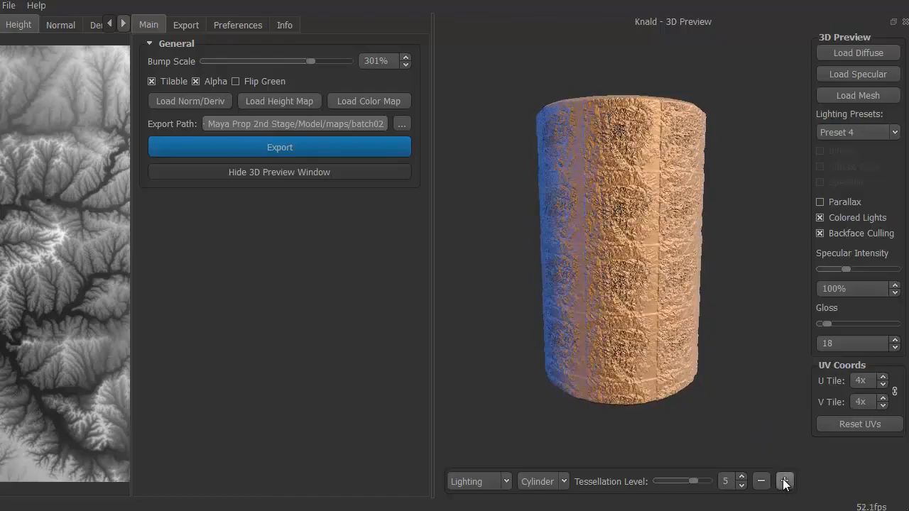
left_click(784, 483)
left_click(784, 483)
left_click(785, 483)
left_click(785, 483)
left_click(785, 481)
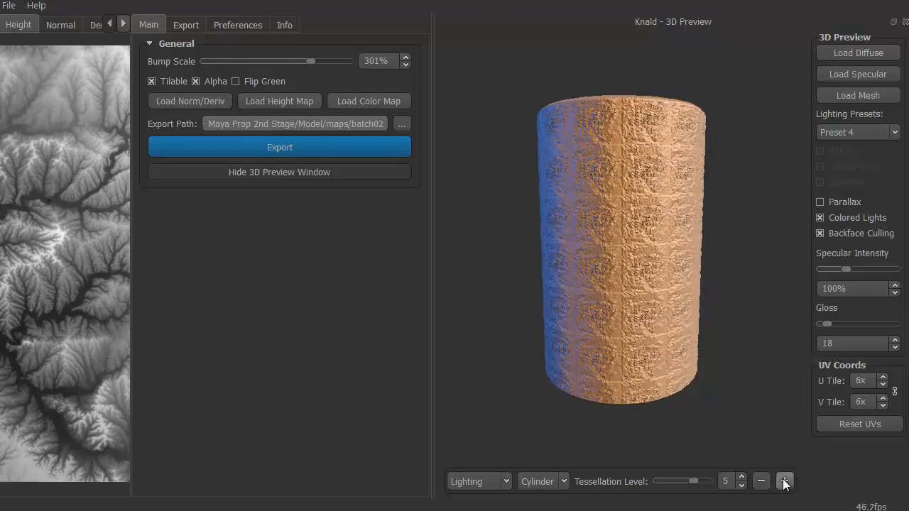
left_click(785, 481)
left_click(784, 482)
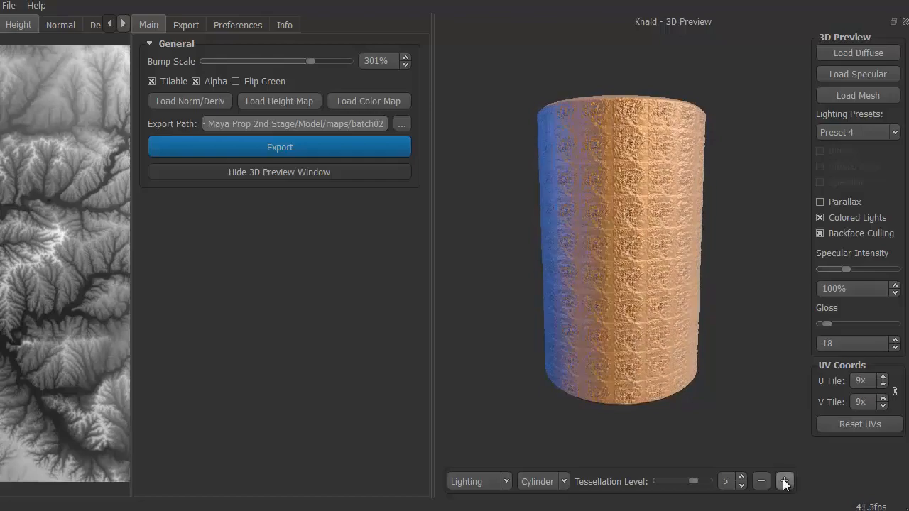
Step: Lower the cylinder's linked U and V tiling to 3x
left_click(761, 482)
left_click(761, 482)
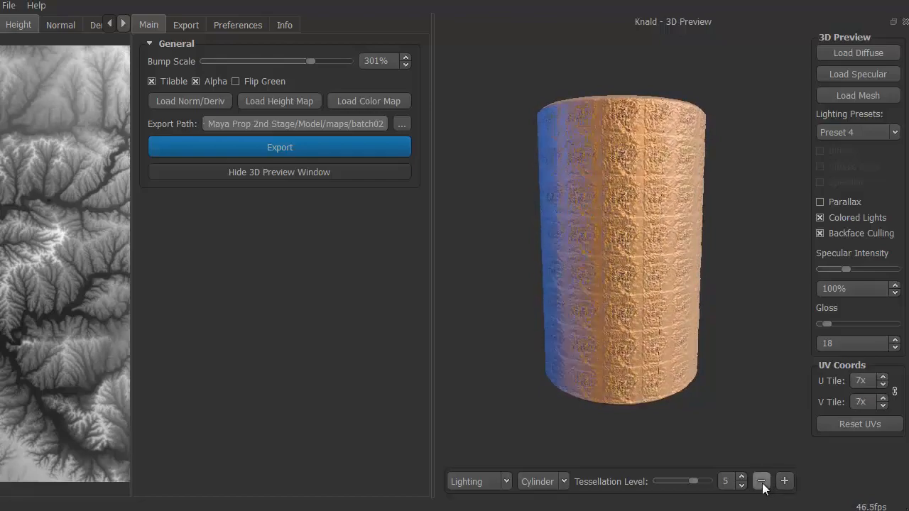
left_click(761, 481)
left_click(762, 482)
left_click(762, 481)
left_click(762, 481)
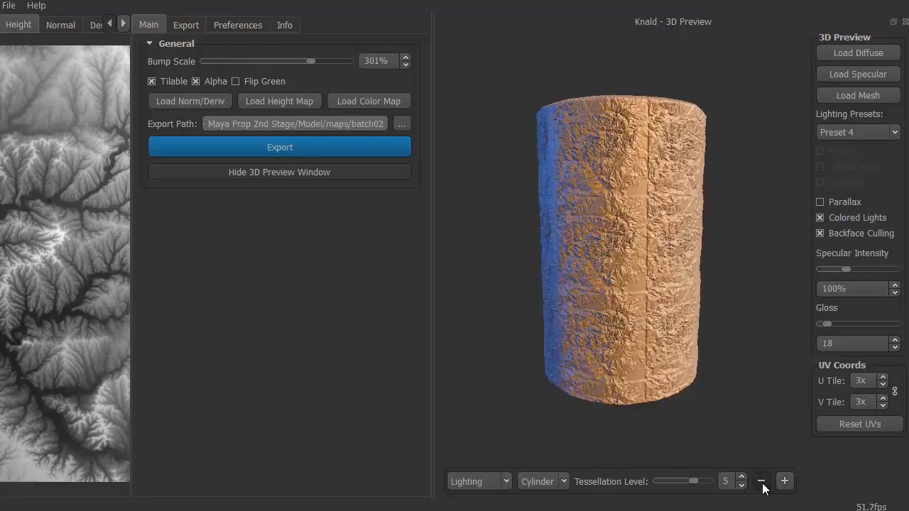
left_click(761, 481)
Step: Raise the linked U and V tiling to 6x, then reset the UVs to 1x
left_click(786, 481)
left_click(785, 482)
left_click(786, 482)
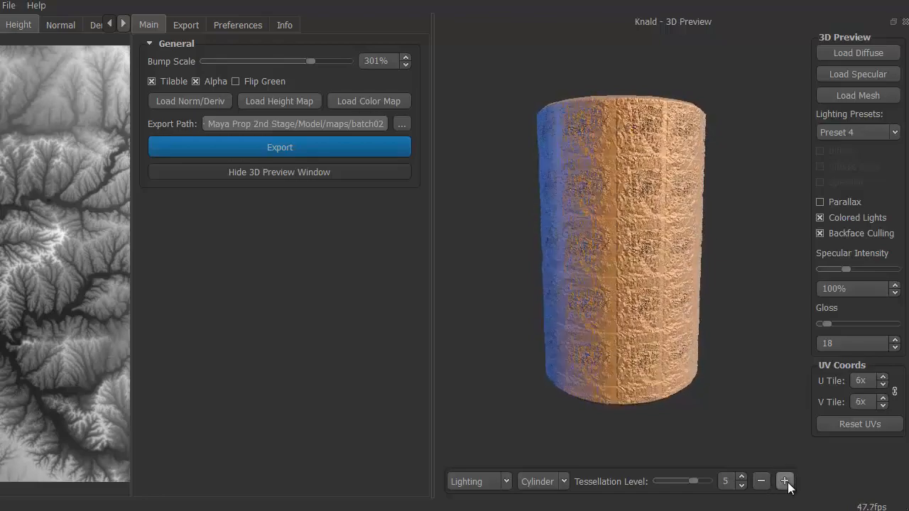
left_click(785, 481)
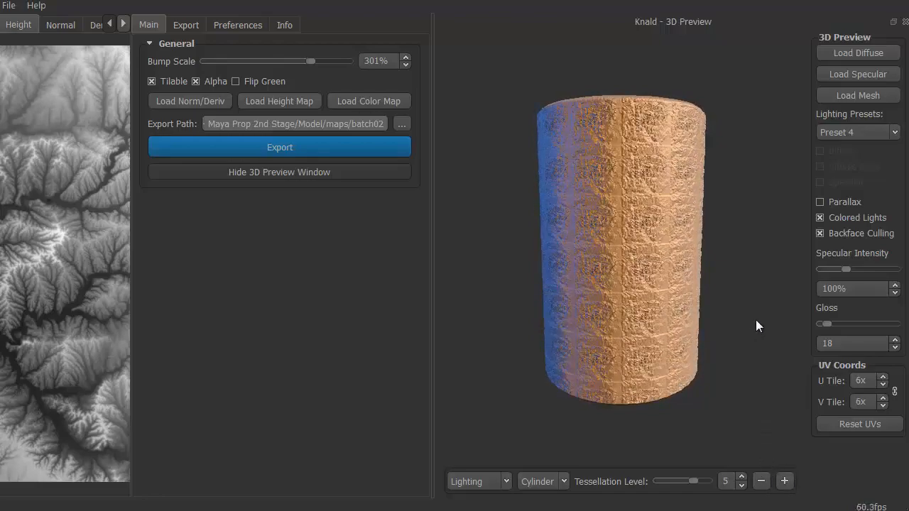
key("r")
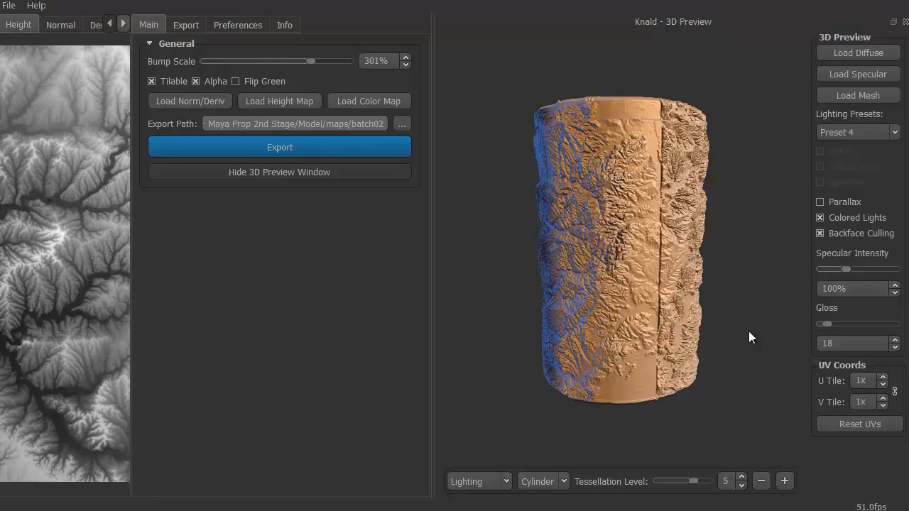
Step: Demonstrate the tiling reset once more by increasing both UV tile values to 6x and restoring them to 1x
left_click(785, 482)
left_click(785, 482)
left_click(785, 481)
left_click(785, 482)
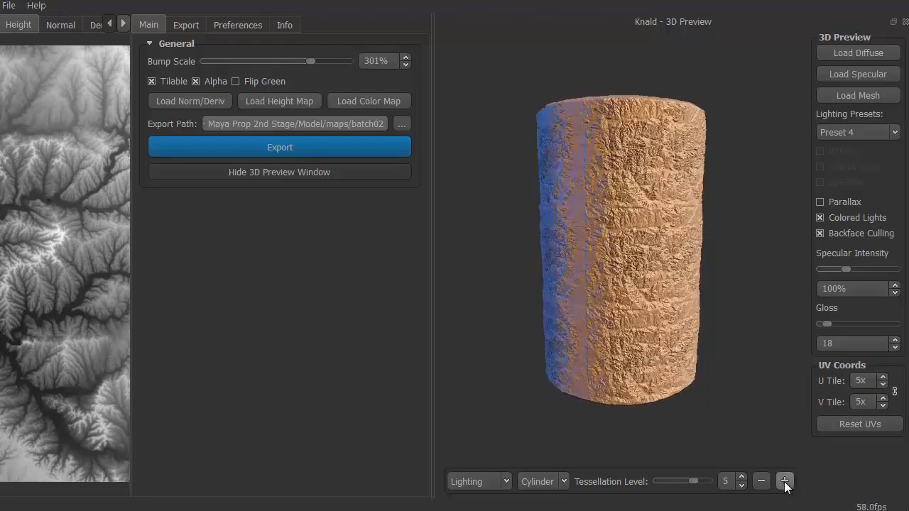
left_click(785, 482)
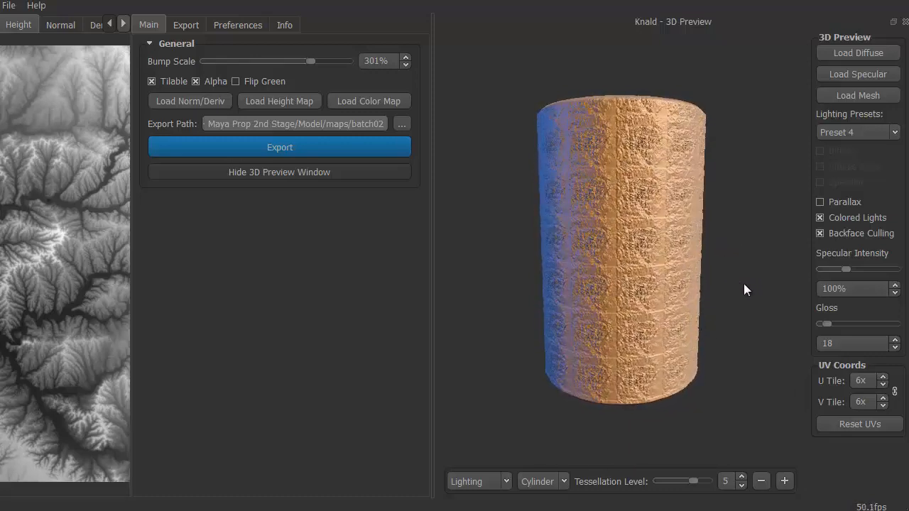
key("1")
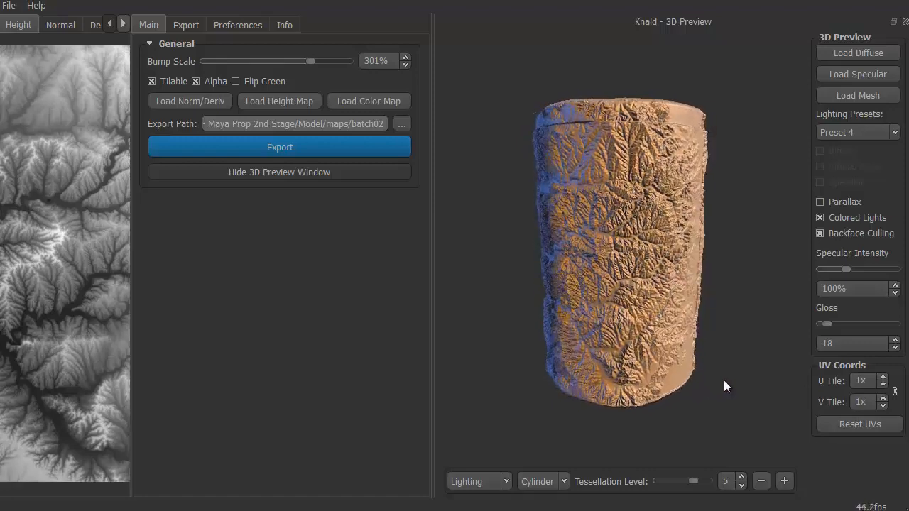
Step: Check the relief on the cylinder, then display the normal map and hide the 3D preview window
left_click_drag(735, 387, 741, 436)
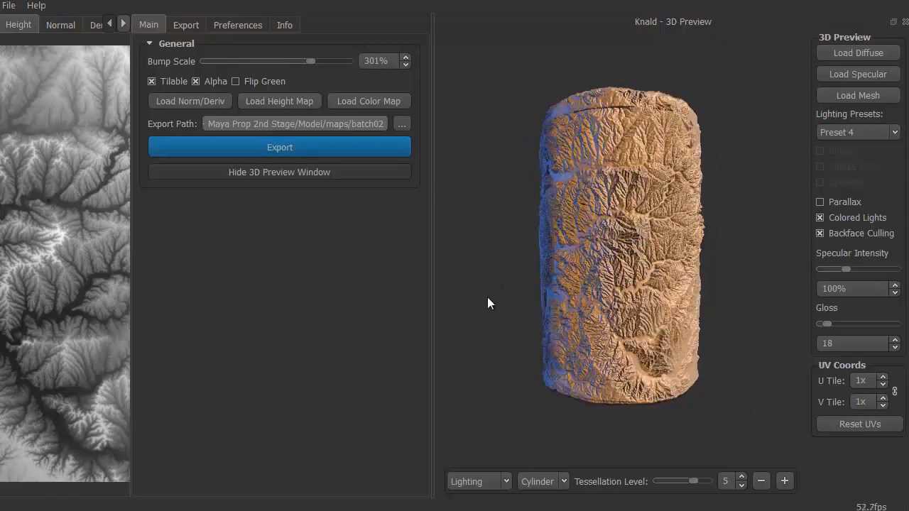
left_click_drag(488, 303, 618, 279)
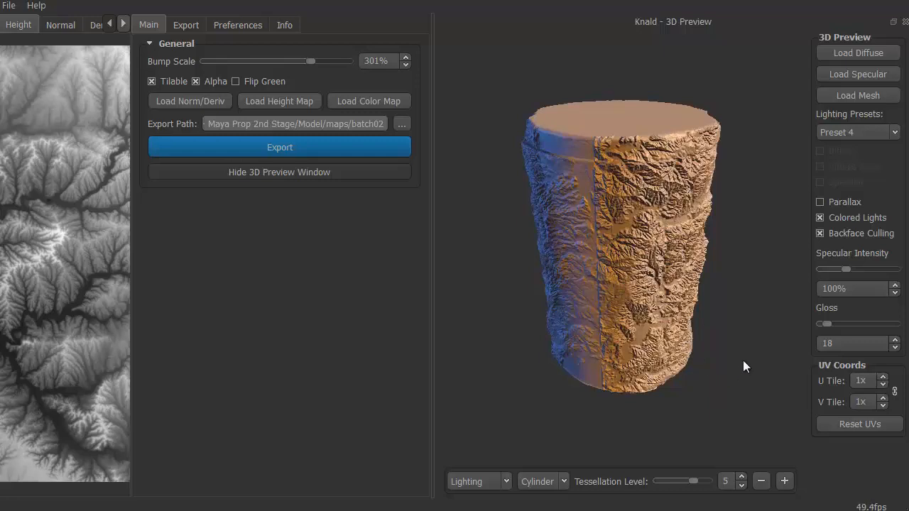
key("f")
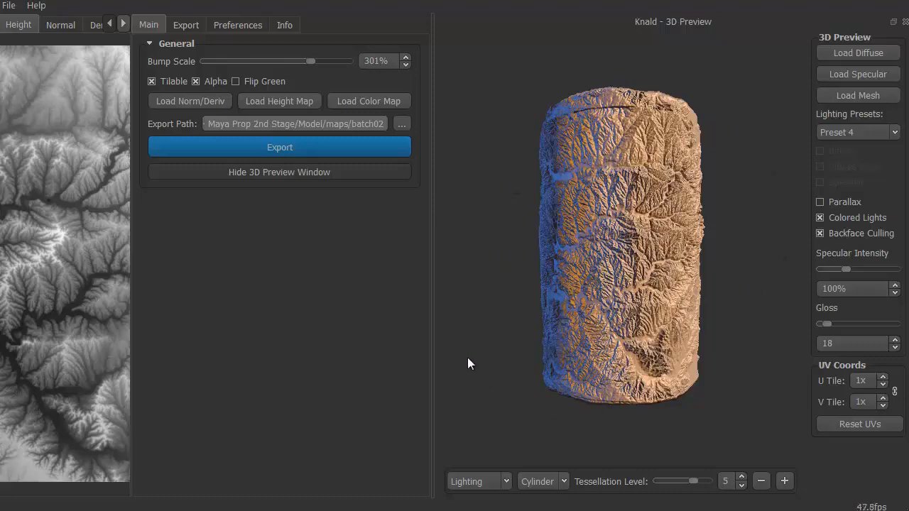
left_click_drag(468, 358, 509, 397)
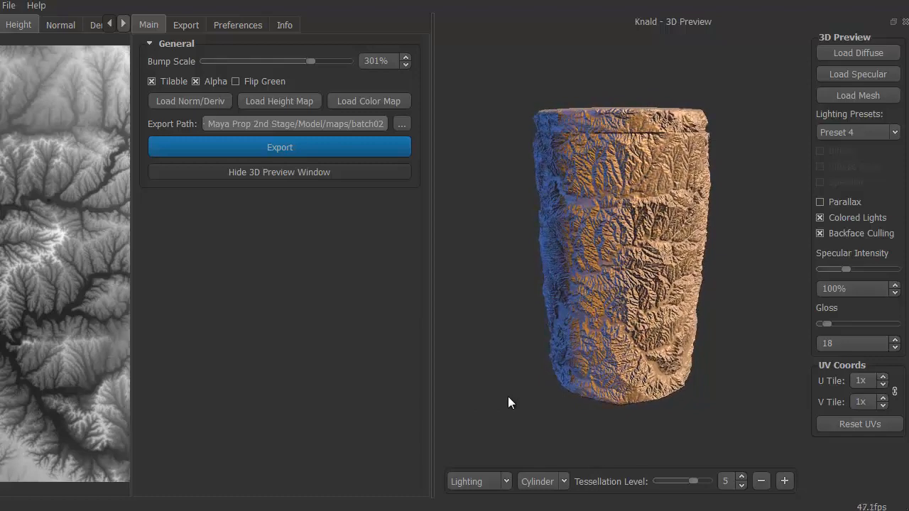
left_click(61, 26)
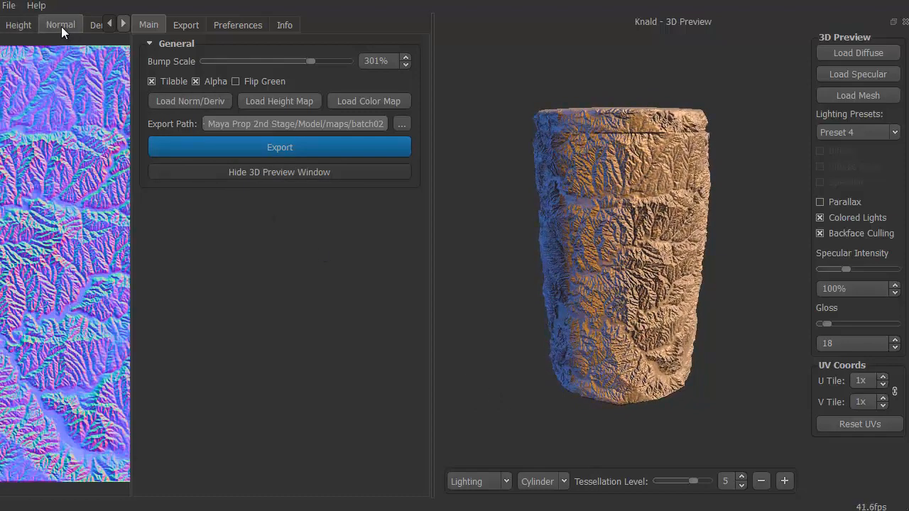
left_click(284, 172)
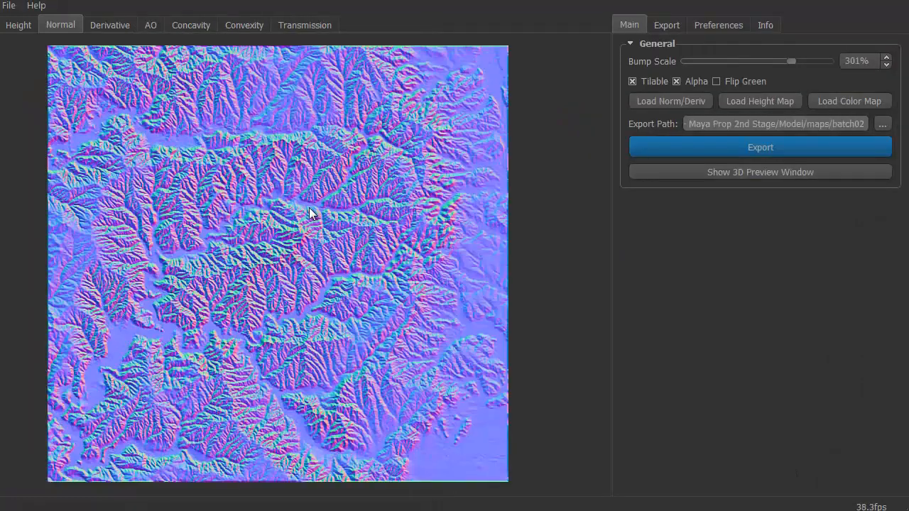
Step: View the height, normal, derivative, AO, concavity, convexity and transmission maps one after another
left_click(20, 26)
left_click(62, 26)
left_click(100, 24)
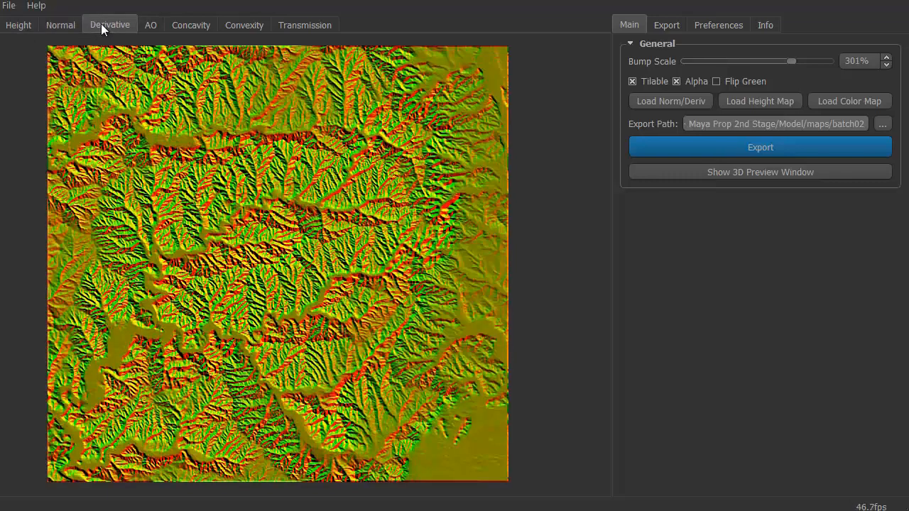
left_click(145, 27)
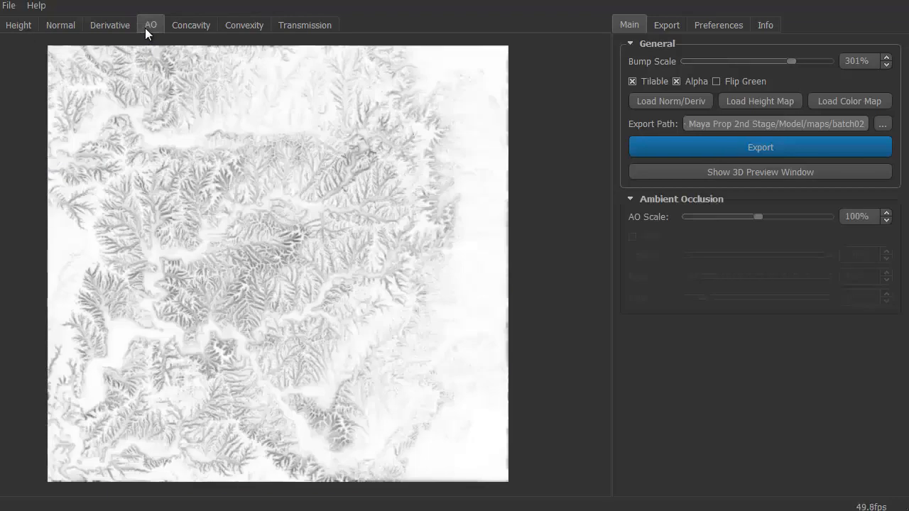
left_click(187, 24)
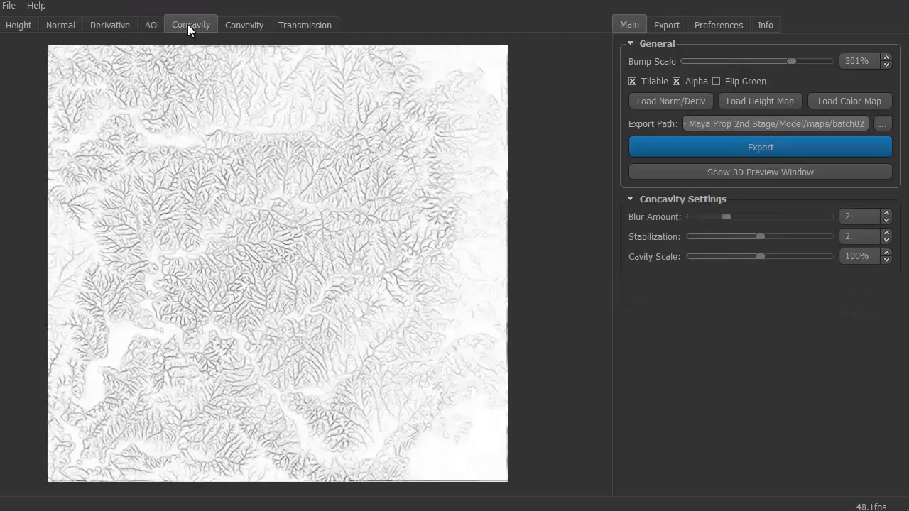
left_click(237, 23)
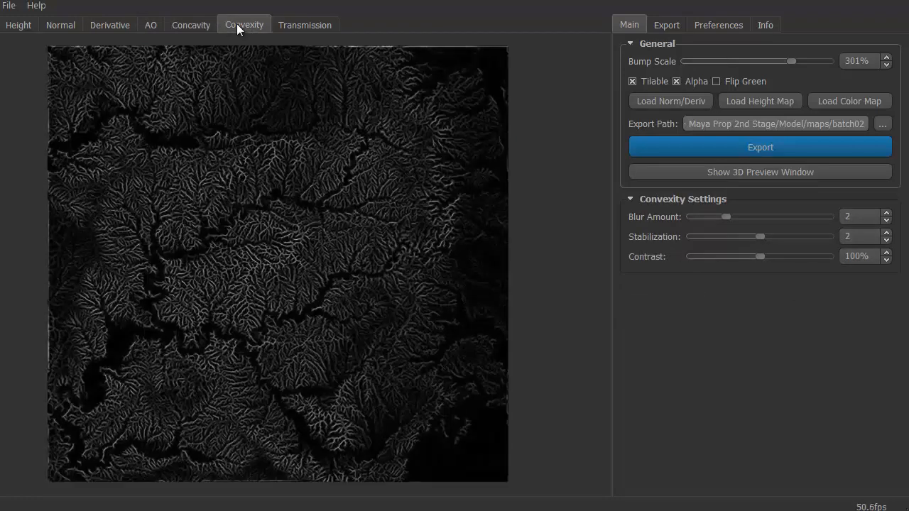
left_click(312, 23)
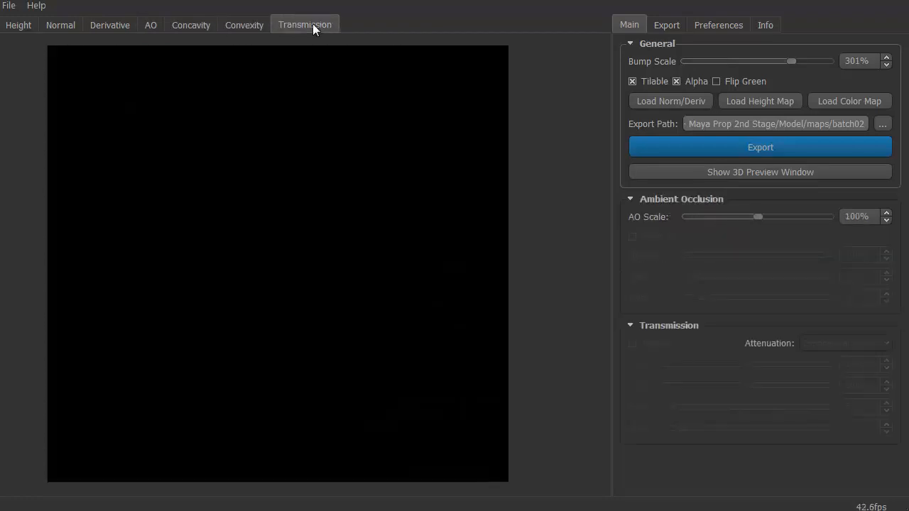
Step: Go back through the maps from convexity to height and bring back the 3D preview window
left_click(254, 25)
left_click(189, 28)
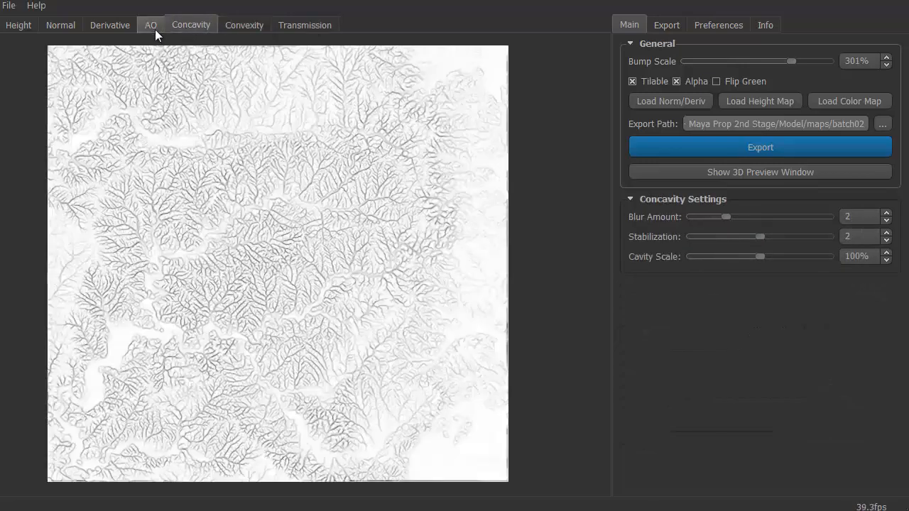
left_click(152, 29)
left_click(117, 30)
left_click(71, 31)
left_click(20, 32)
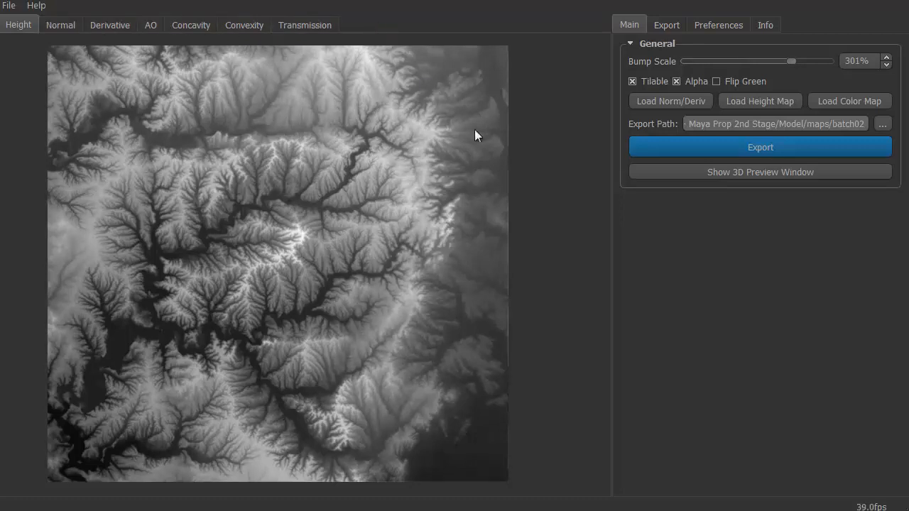
left_click(706, 171)
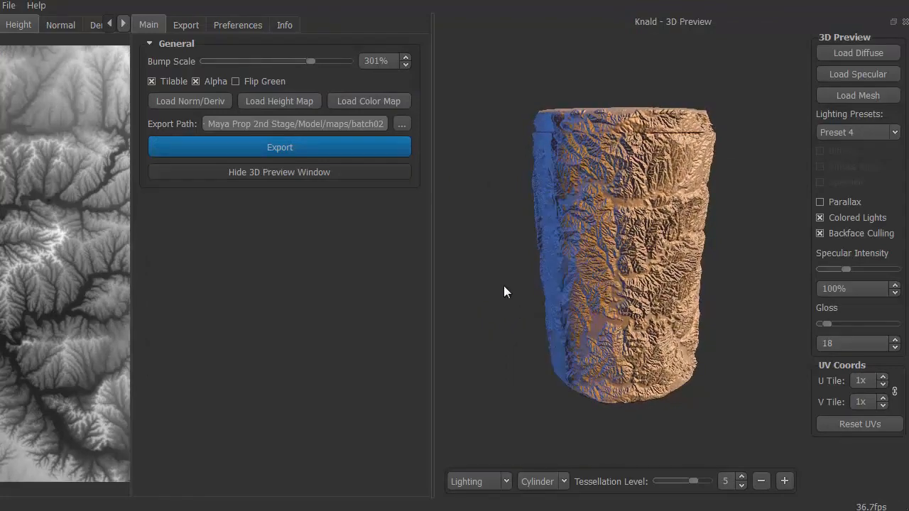
Step: Look at the export settings, return to the main settings and compare the normal and height maps with the cylinder
left_click(186, 25)
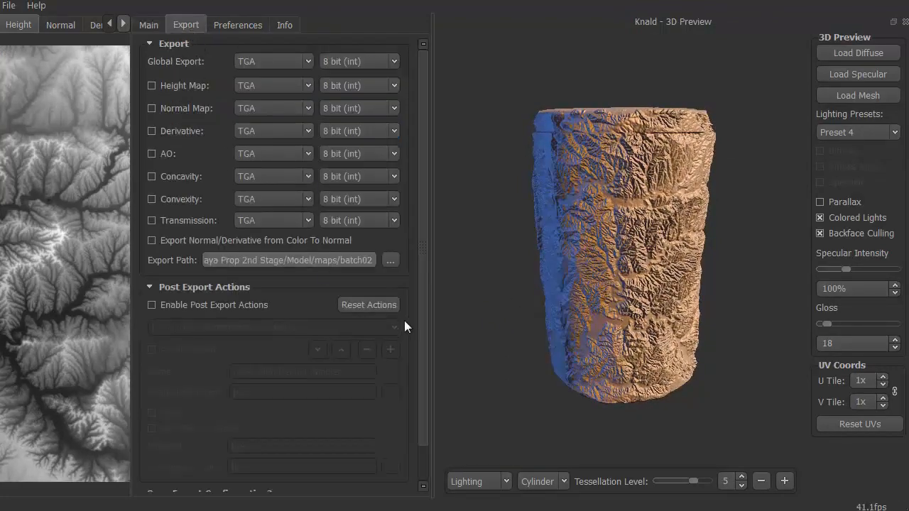
left_click(147, 25)
left_click_drag(479, 312, 465, 297)
left_click(60, 25)
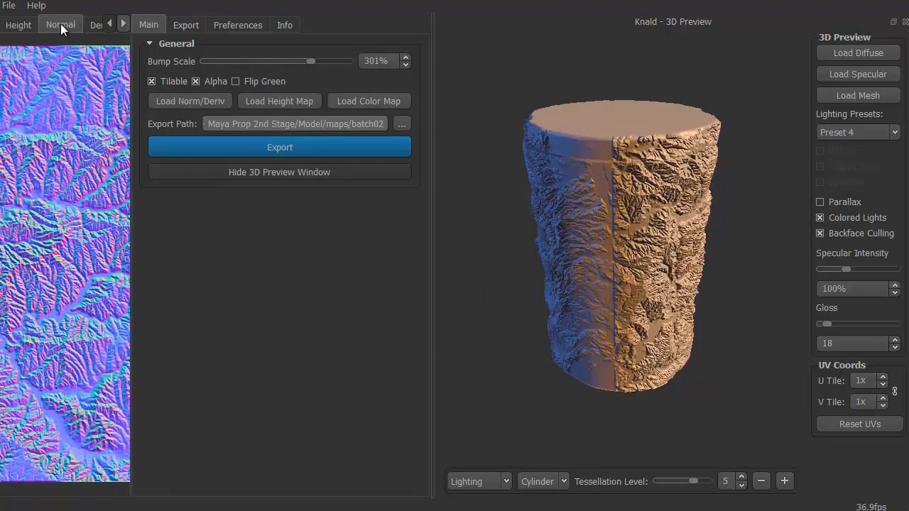
left_click(20, 26)
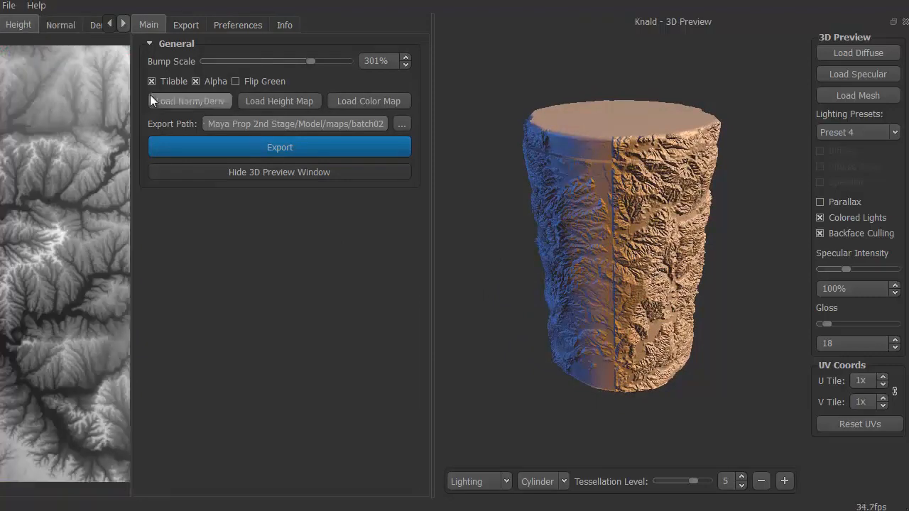
left_click_drag(494, 319, 533, 362)
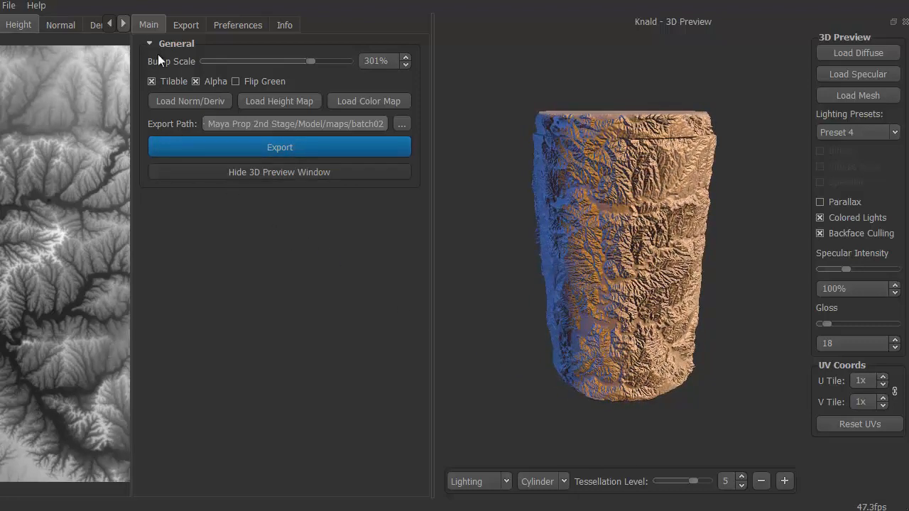
Step: Load dem.jpg as a color map and inspect the result around the cylinder
left_click(361, 101)
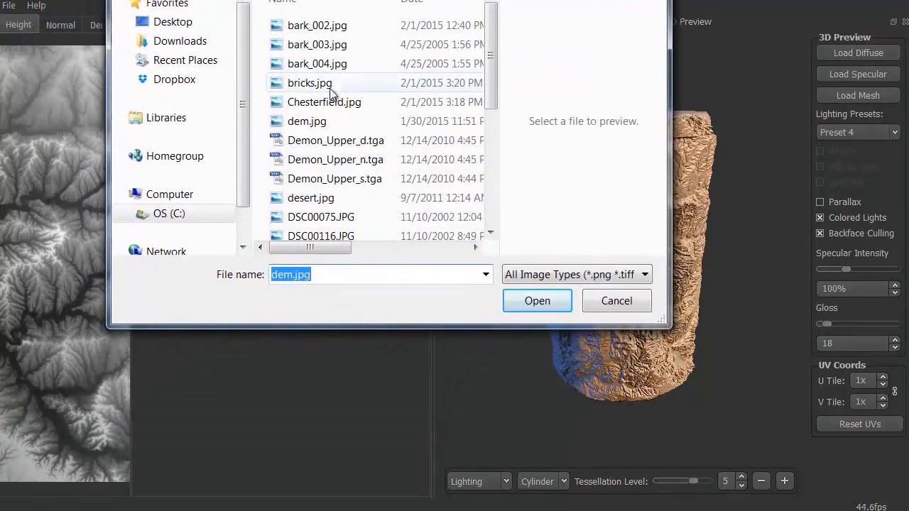
left_click(314, 121)
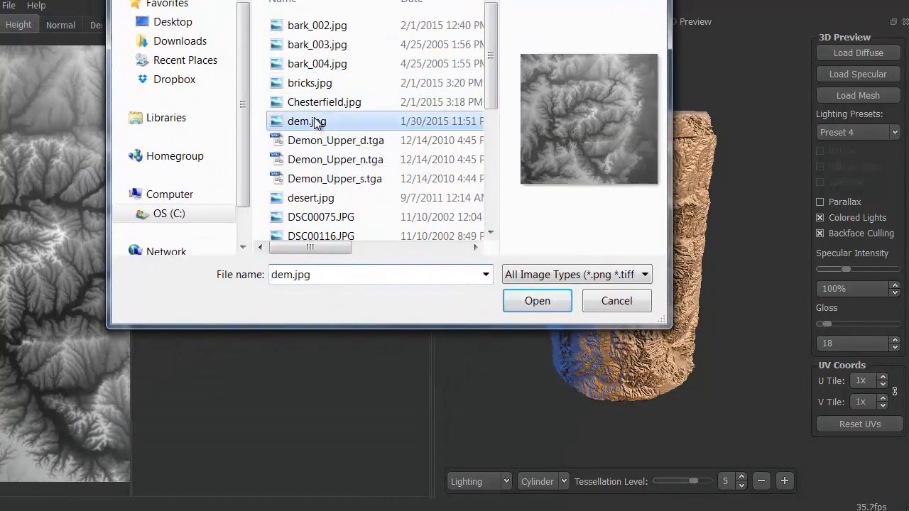
left_click(534, 299)
left_click_drag(505, 362, 660, 360)
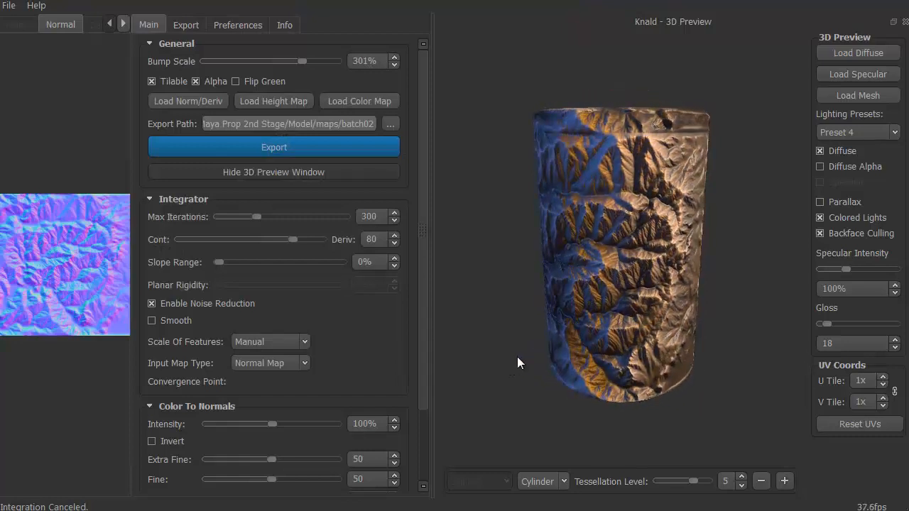
left_click_drag(517, 357, 575, 358)
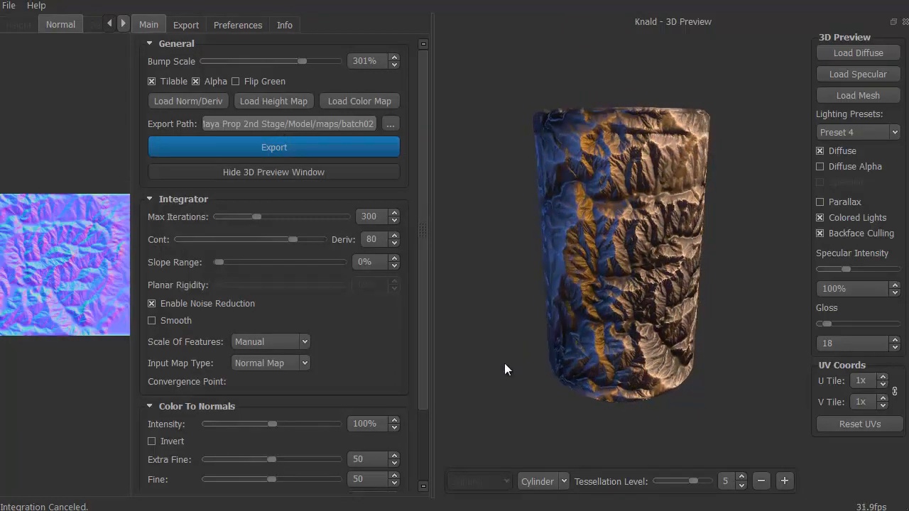
left_click_drag(504, 363, 554, 361)
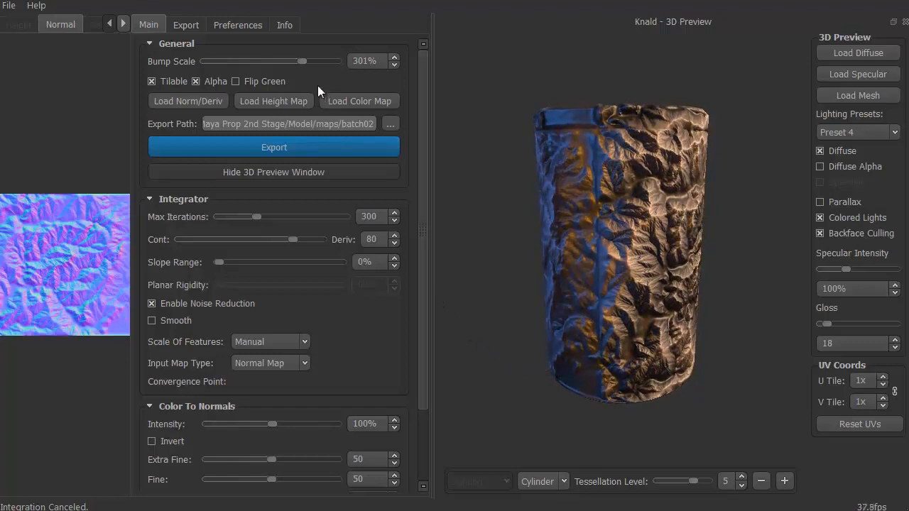
Step: Set the Bump Scale to 275% and the Color To Normals Intensity to 138%
mouse_move(303, 61)
left_mouse_down()
mouse_move(321, 60)
mouse_move(259, 62)
mouse_move(300, 61)
left_mouse_up()
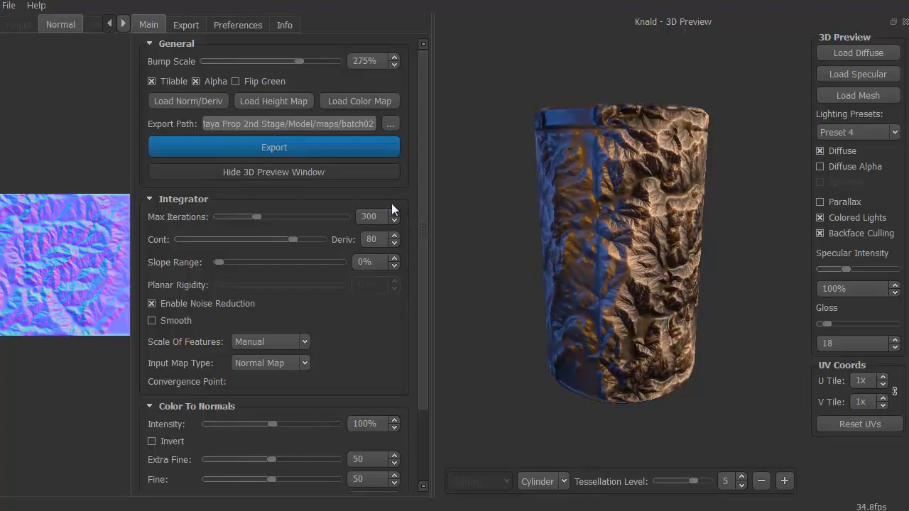
scroll(422, 216, "down", 3)
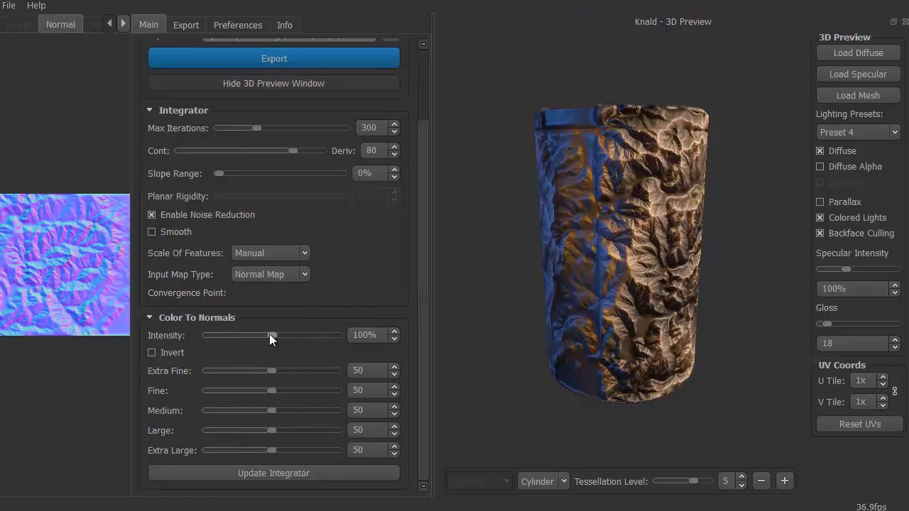
mouse_move(271, 335)
left_mouse_down()
mouse_move(319, 335)
mouse_move(259, 333)
mouse_move(281, 336)
left_mouse_up()
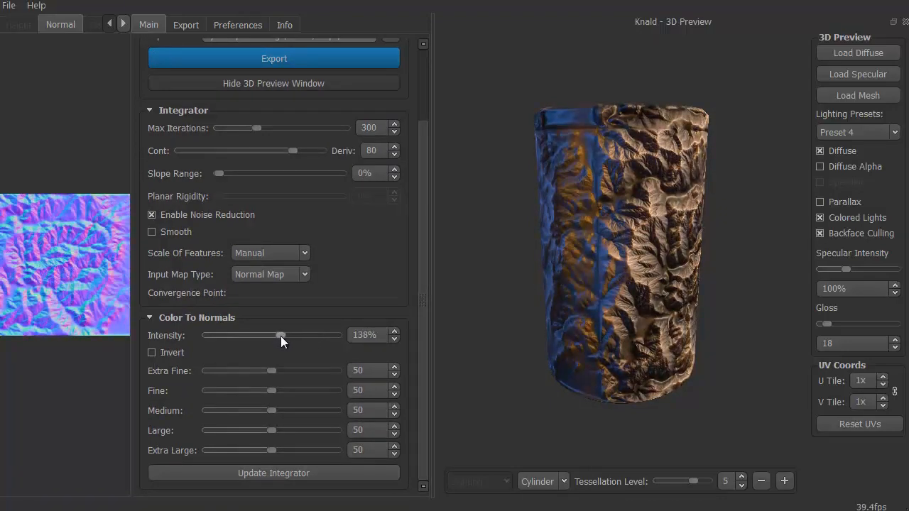
Step: Toggle Invert for Color To Normals on and off to compare the relief, leaving it off
left_click(150, 354)
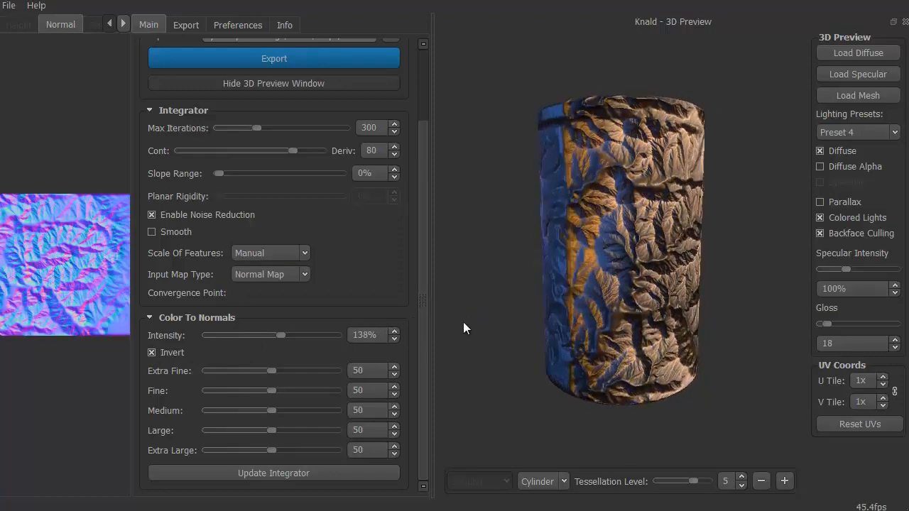
left_click_drag(541, 325, 616, 329)
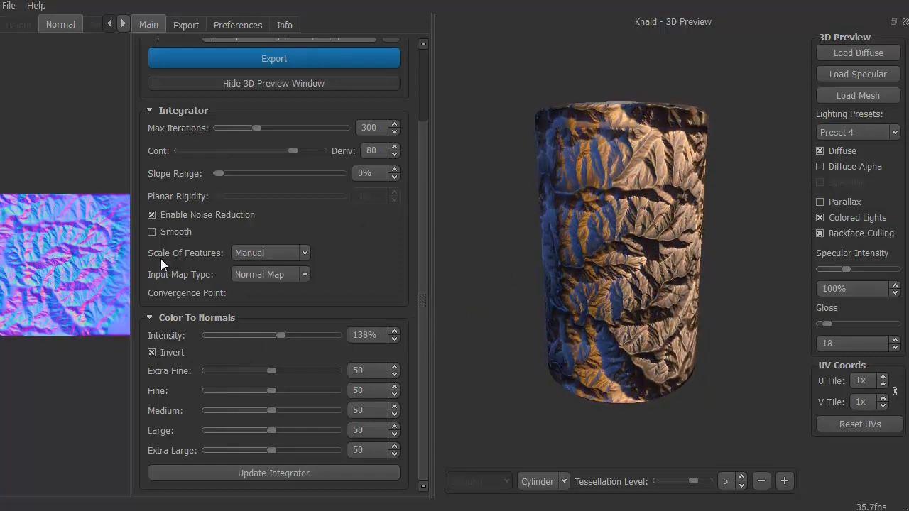
left_click(152, 355)
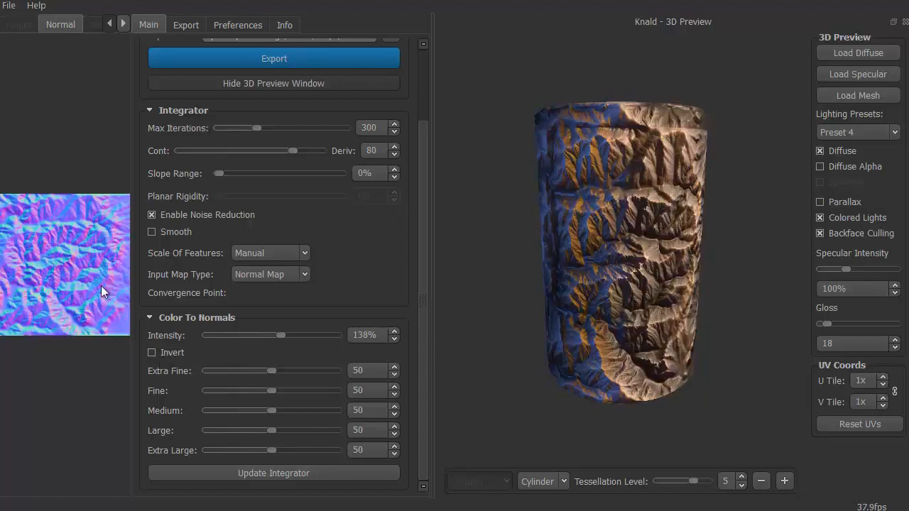
left_click(151, 352)
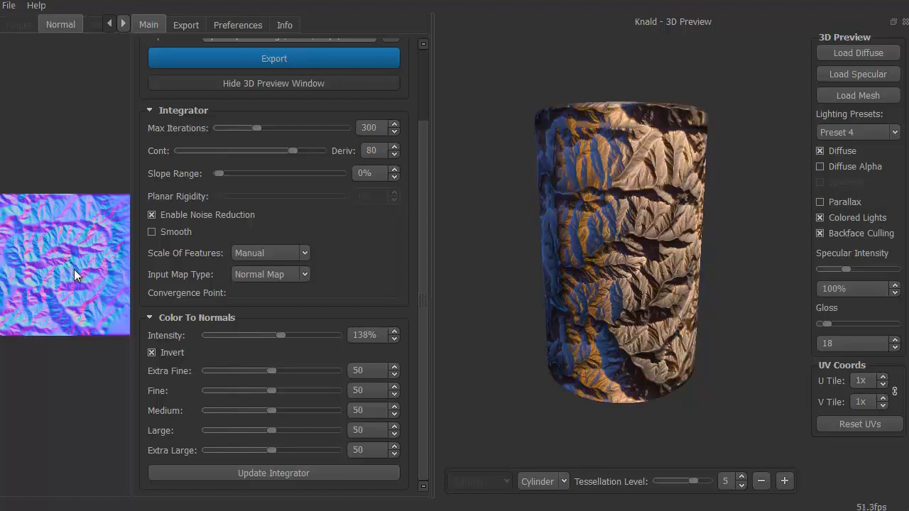
left_click(153, 351)
left_click(152, 352)
left_click(153, 352)
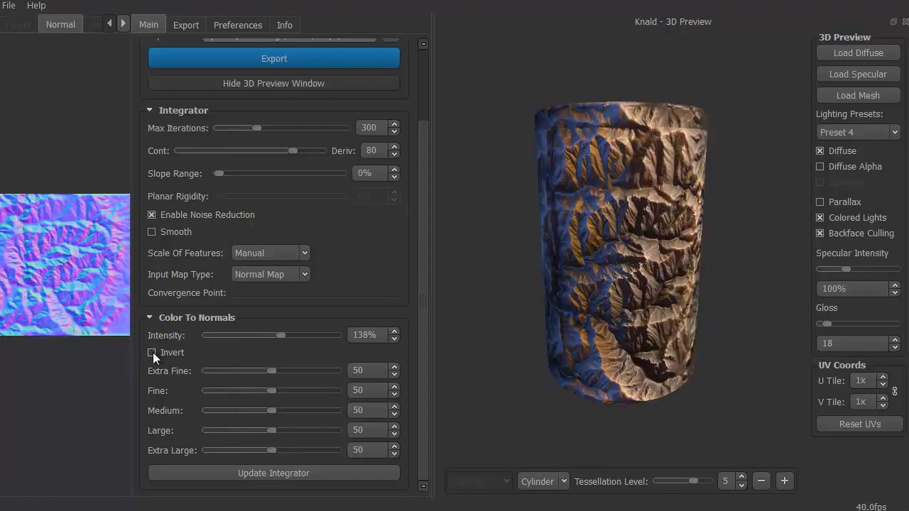
Step: Set the Color To Normals Intensity to 288% and the Bump Scale to 28%, checking the cylinder from several angles
mouse_move(506, 249)
left_mouse_down()
mouse_move(548, 253)
mouse_move(587, 272)
mouse_move(581, 247)
mouse_move(605, 273)
mouse_move(546, 261)
mouse_move(543, 277)
left_mouse_up()
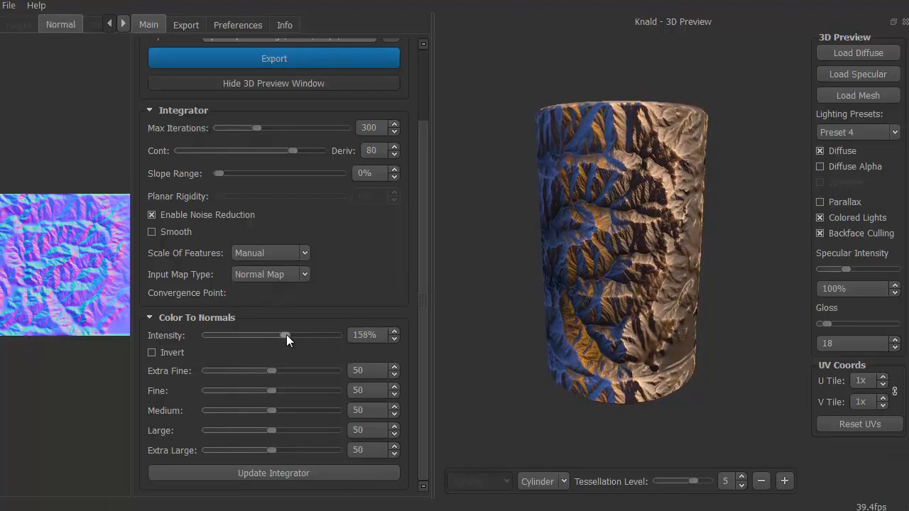
left_click_drag(286, 334, 302, 333)
scroll(419, 188, "up", 1)
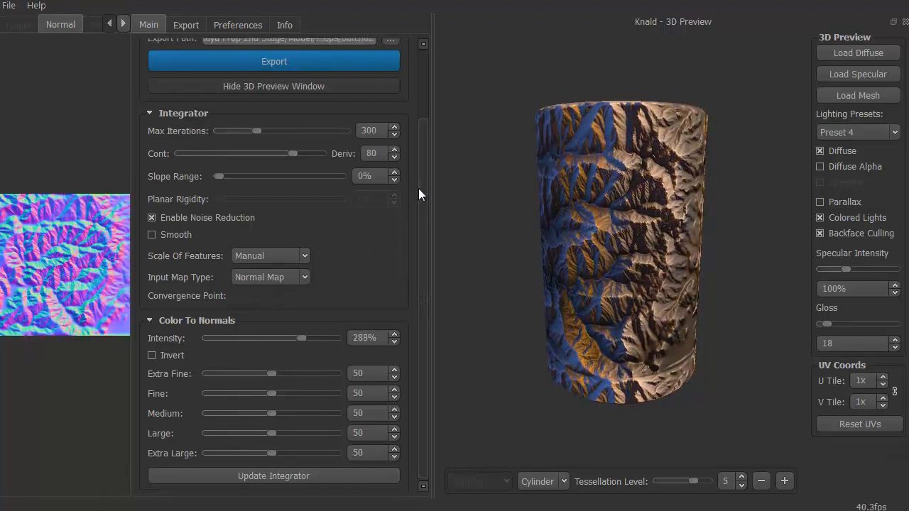
left_click_drag(418, 188, 418, 97)
left_click_drag(299, 62, 233, 62)
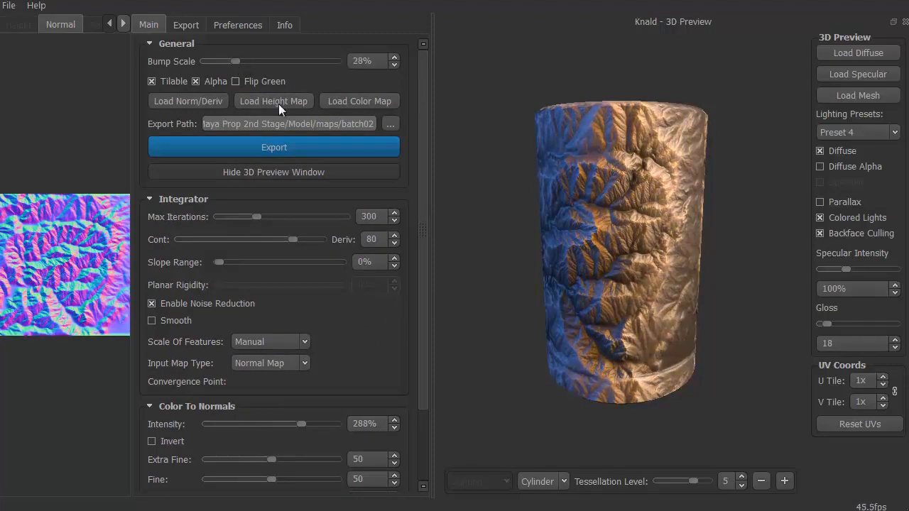
left_click_drag(478, 295, 598, 293)
left_click_drag(514, 380, 496, 370)
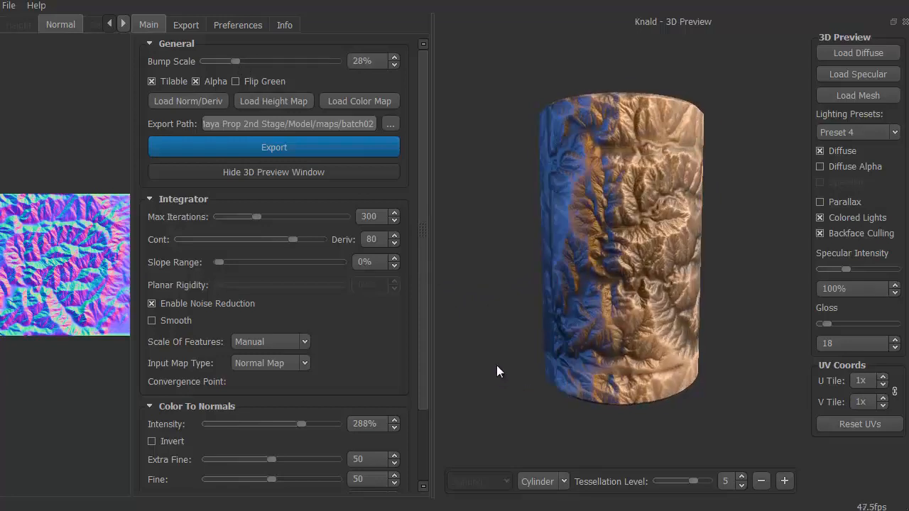
Step: Turn on the integrator's Smooth option and examine the cylinder's surface up close
left_click_drag(424, 234, 426, 302)
mouse_move(220, 175)
left_mouse_down()
mouse_move(303, 172)
mouse_move(204, 177)
left_mouse_up()
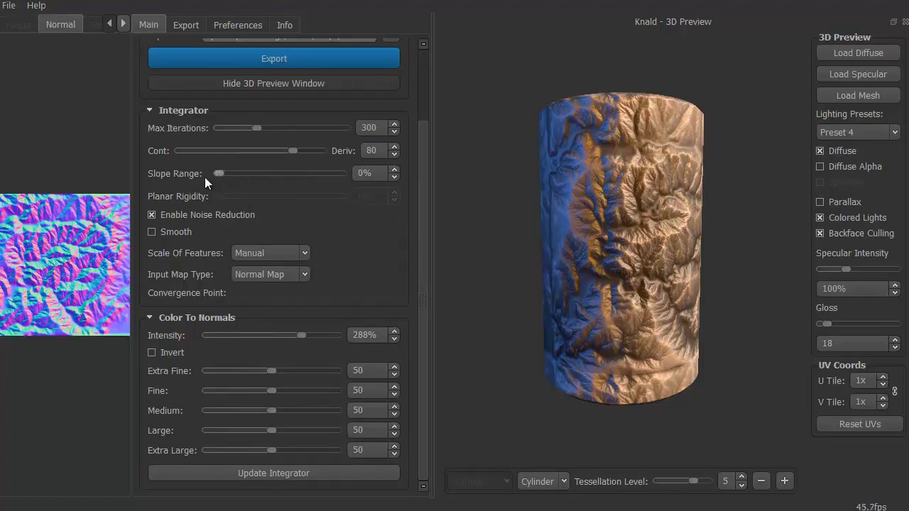
left_click(153, 231)
scroll(506, 333, "up", 5)
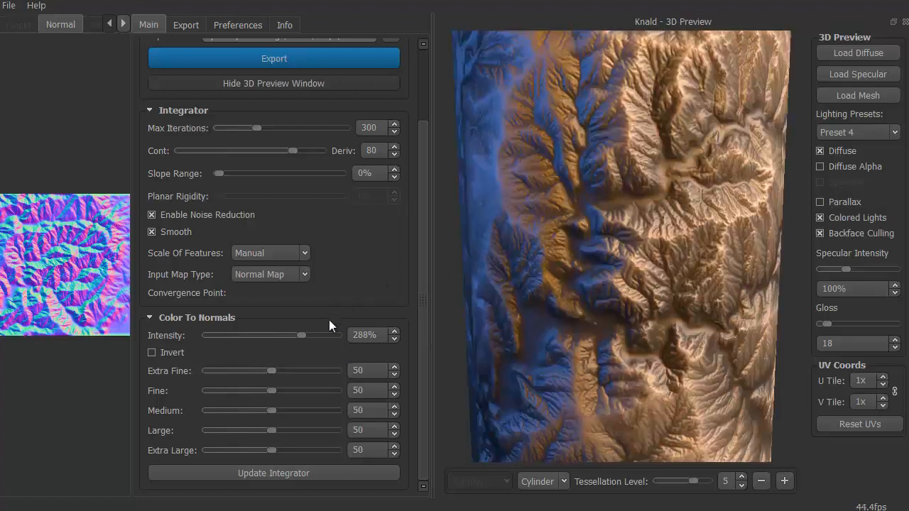
Step: Set the Color To Normals detail levels to Extra Fine 89, Fine 85 and Medium 75
left_click_drag(271, 371, 322, 372)
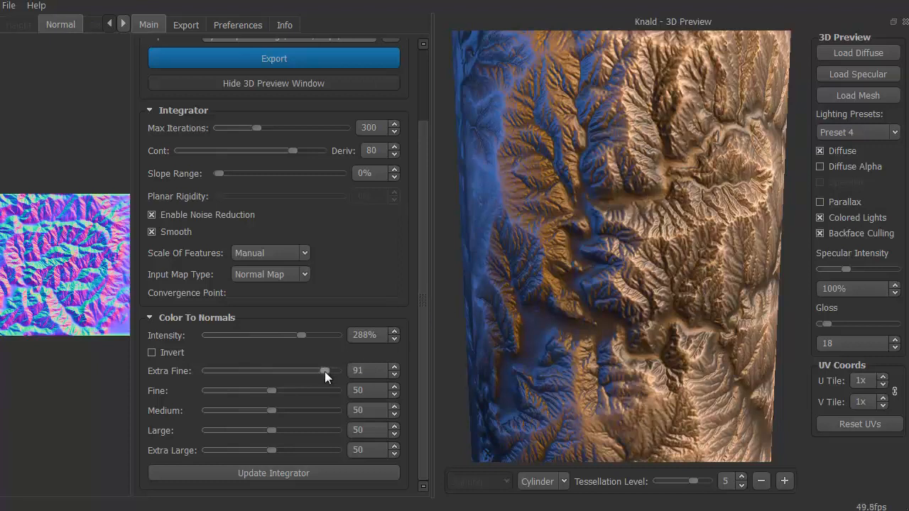
mouse_move(324, 371)
left_mouse_down()
mouse_move(245, 371)
mouse_move(316, 372)
left_mouse_up()
left_click_drag(298, 395, 315, 396)
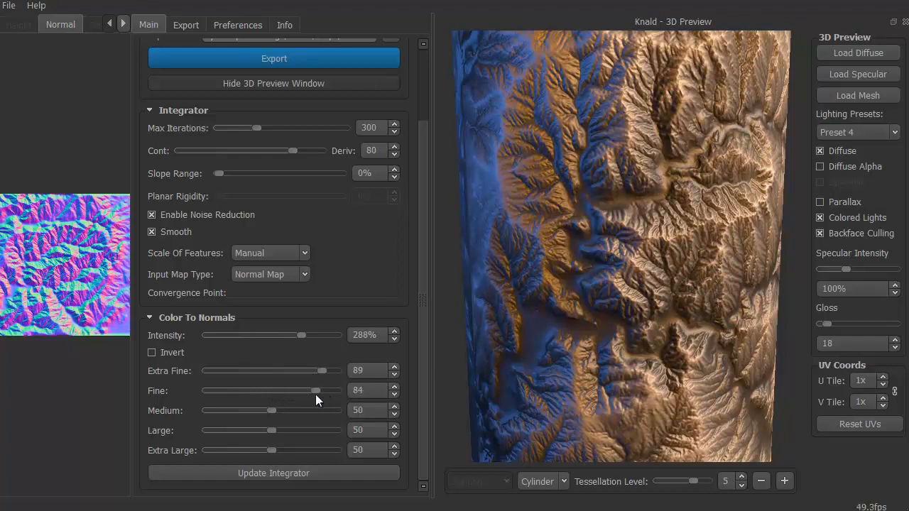
left_click_drag(317, 391, 319, 391)
left_click_drag(271, 411, 298, 413)
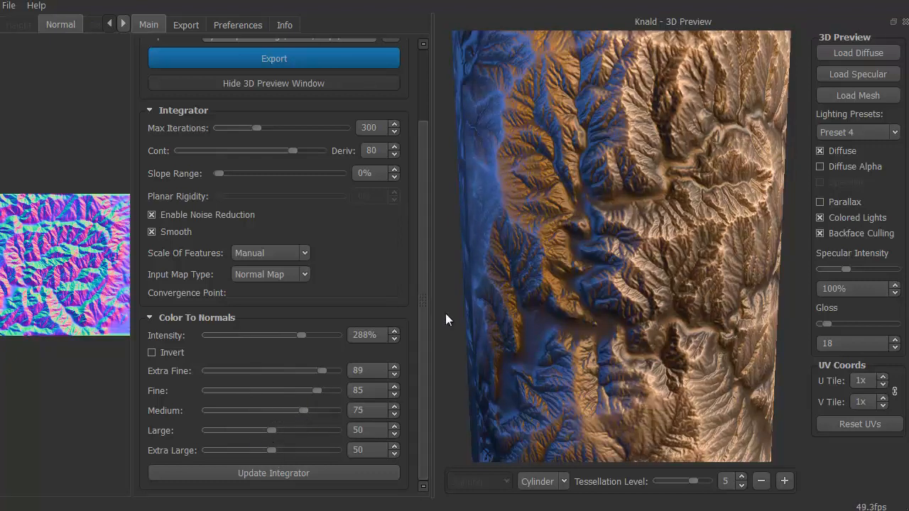
Step: Toggle Parallax on and off while inspecting the cylinder from several sides, leaving it off
scroll(456, 313, "down", 4)
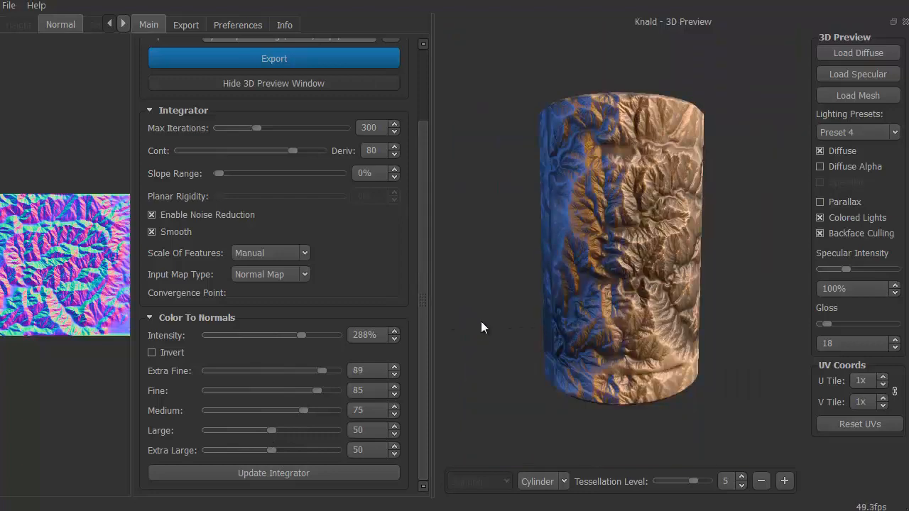
left_click_drag(481, 321, 518, 346)
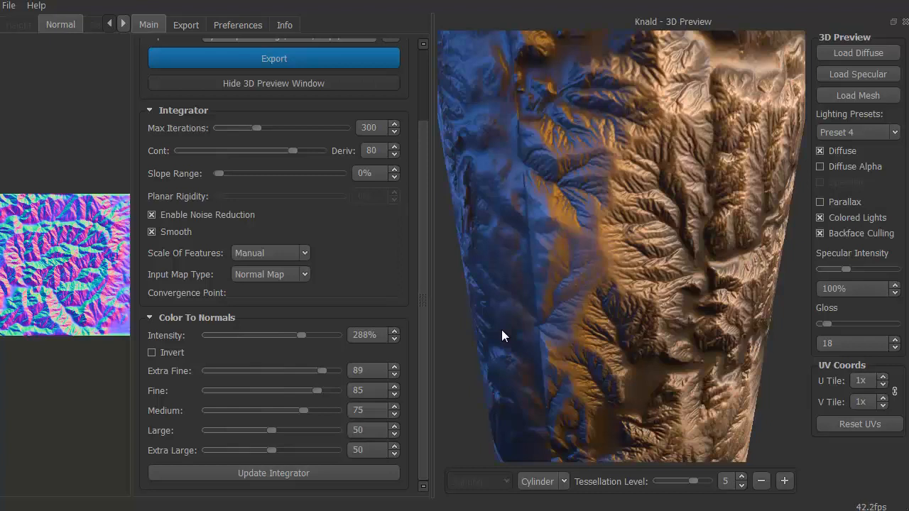
scroll(501, 329, "down", 5)
left_click_drag(488, 328, 672, 281)
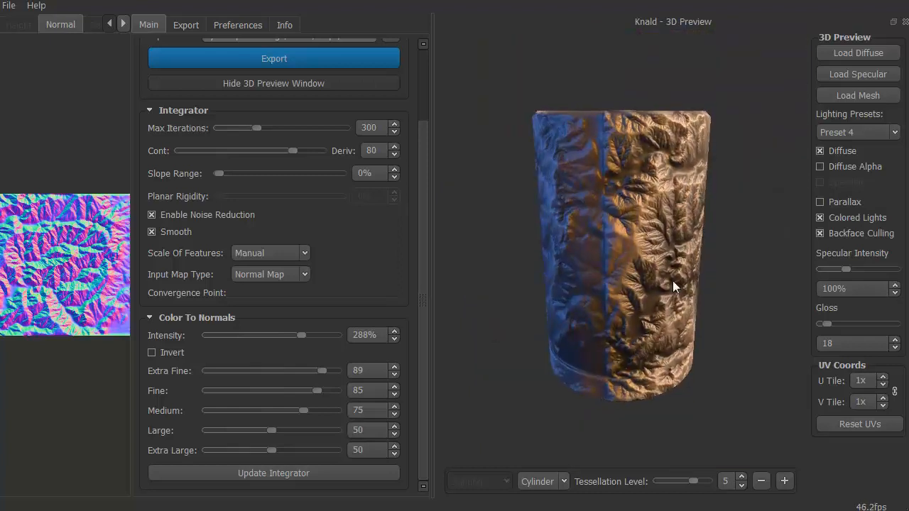
left_click(821, 203)
left_click_drag(488, 287, 537, 278)
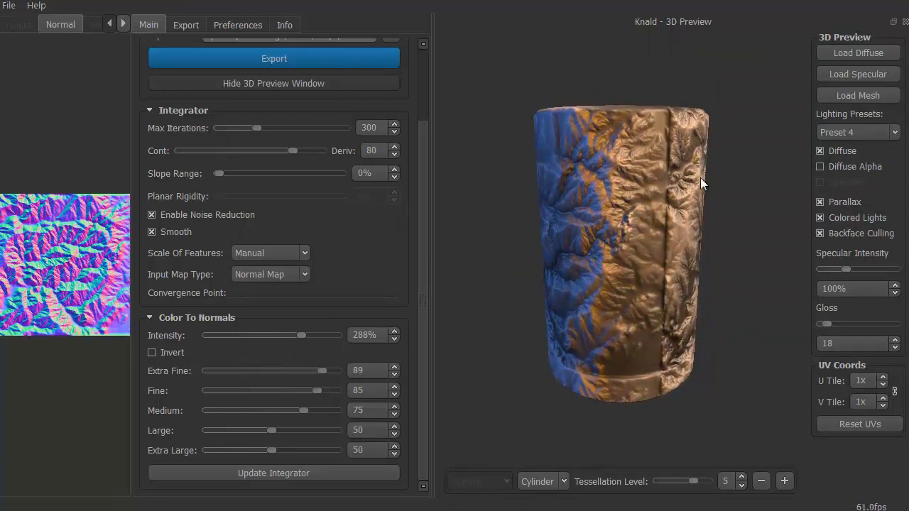
left_click(820, 202)
left_click_drag(737, 228, 503, 242)
left_click_drag(670, 225, 758, 267)
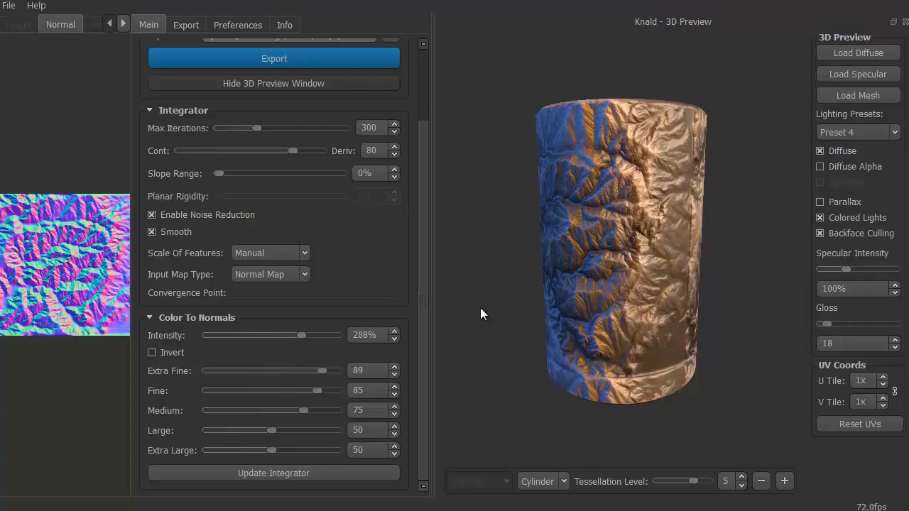
left_click_drag(480, 309, 524, 305)
Step: Switch the preview mesh to Sphere and the lighting to Preset 1, checking the relief from different angles
left_click(565, 482)
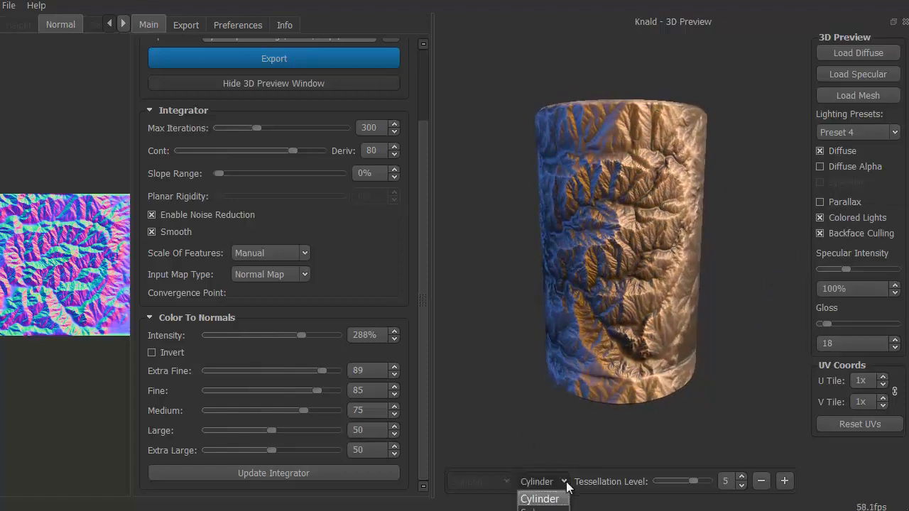
left_click(540, 508)
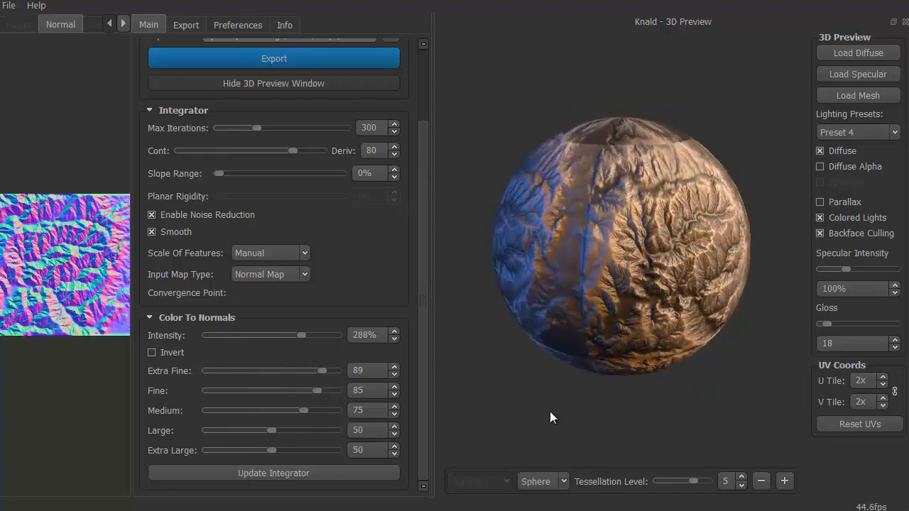
left_click_drag(550, 411, 666, 376)
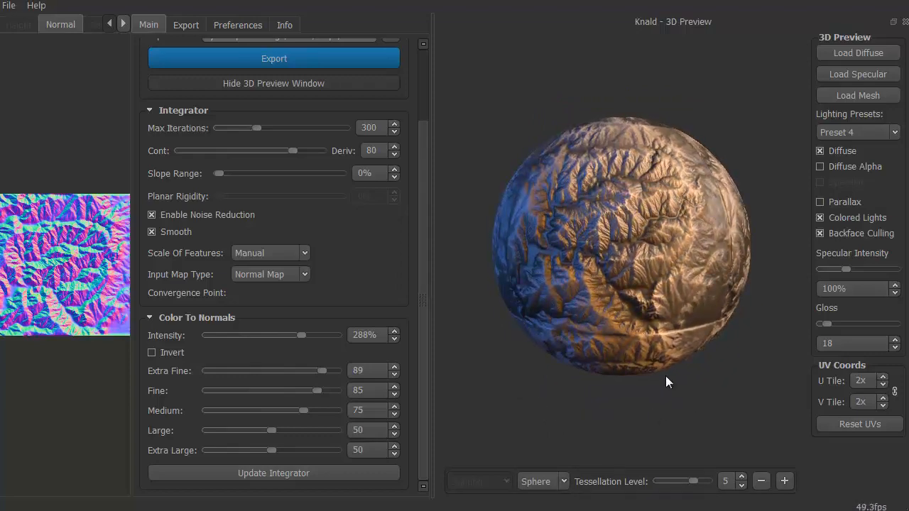
left_click(850, 131)
left_click(852, 148)
left_click_drag(498, 430, 560, 400)
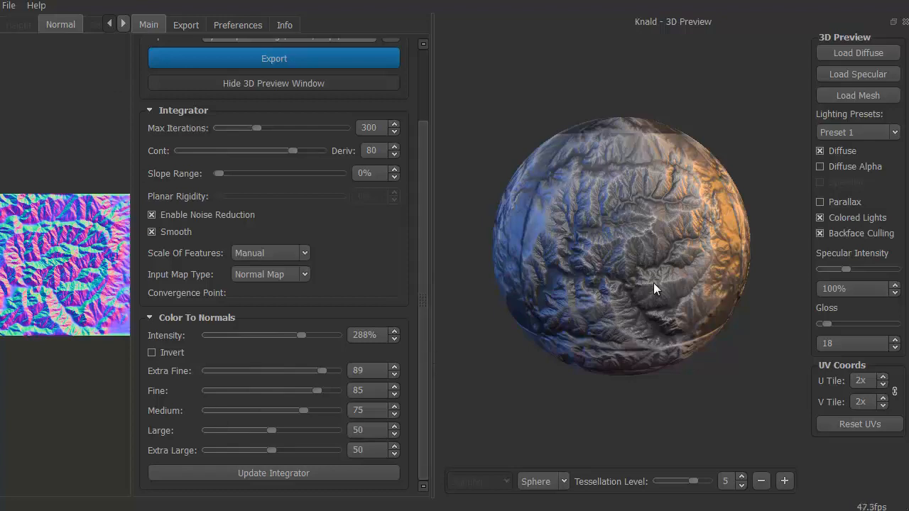
Step: Update the integrator with the current normals and hide the 3D preview to view the enlarged normal map
left_click(330, 474)
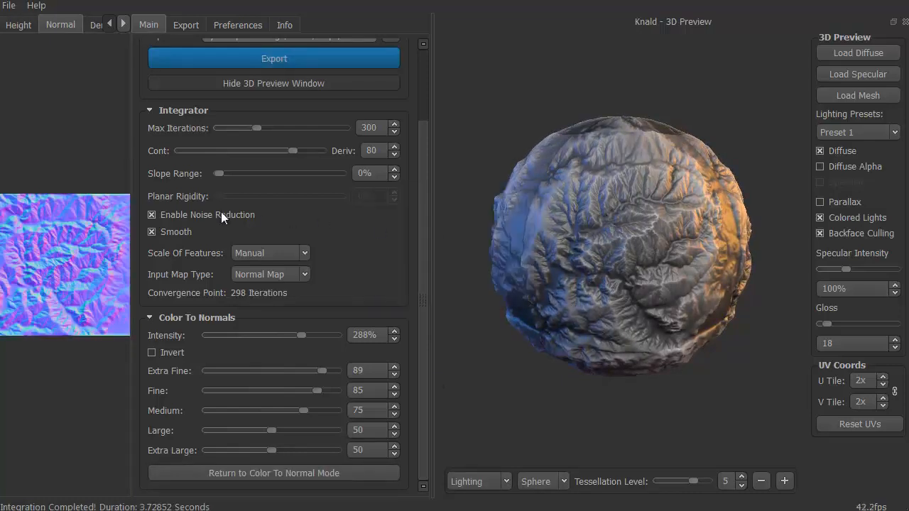
left_click(264, 84)
scroll(170, 302, "up", 5)
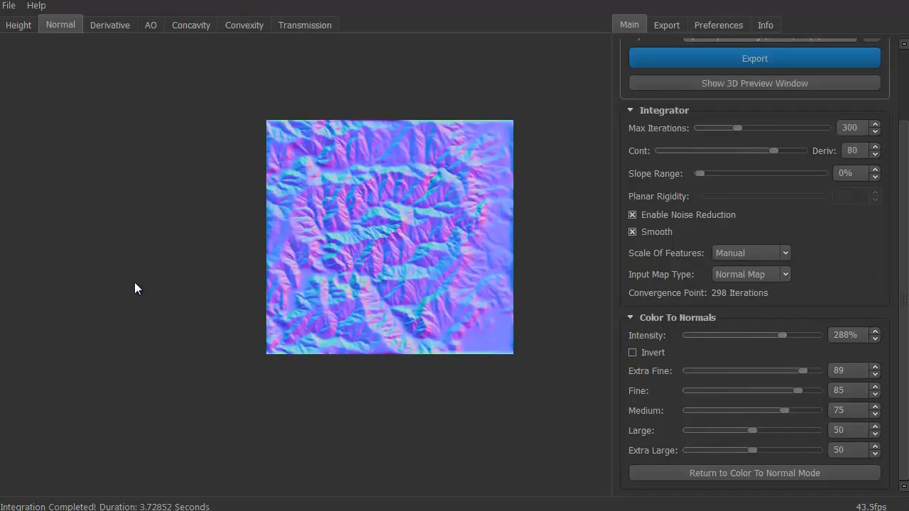
left_click_drag(235, 266, 49, 328)
scroll(73, 321, "up", 3)
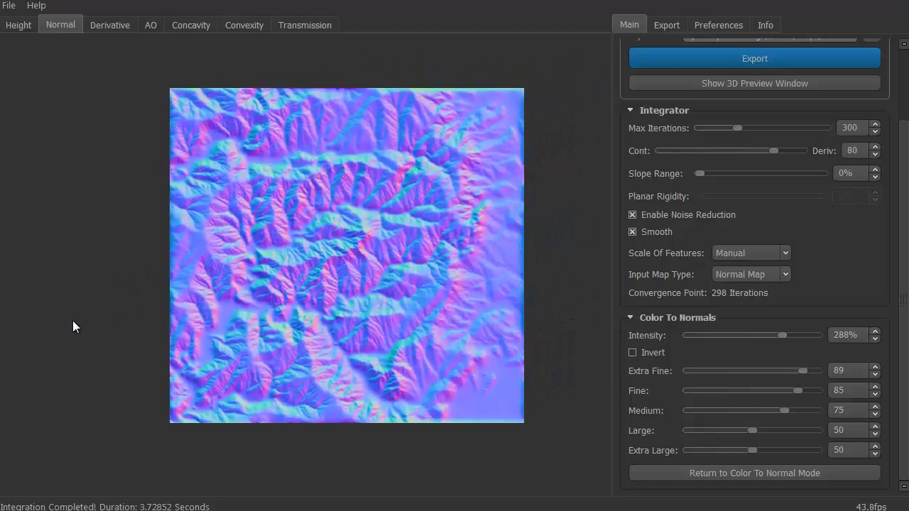
left_click_drag(122, 305, 41, 333)
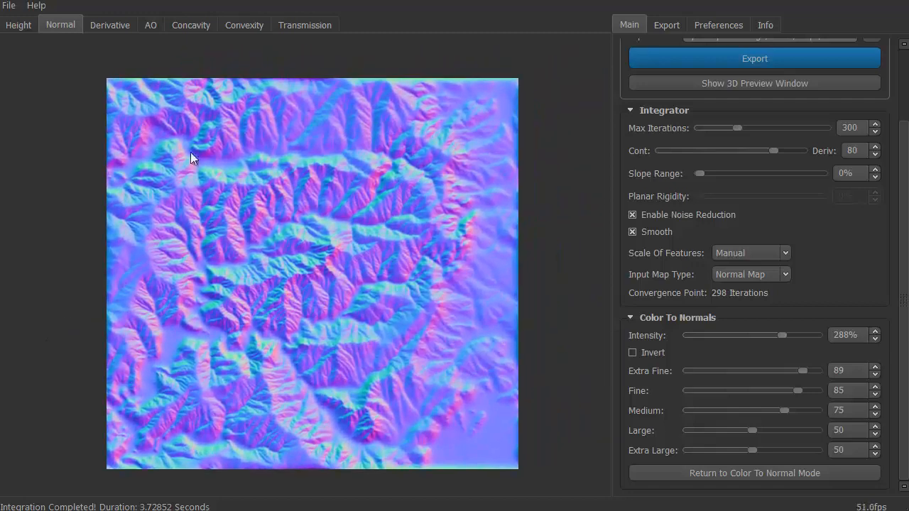
Step: Review the generated height, derivative, AO and normal maps one after another
left_click(18, 25)
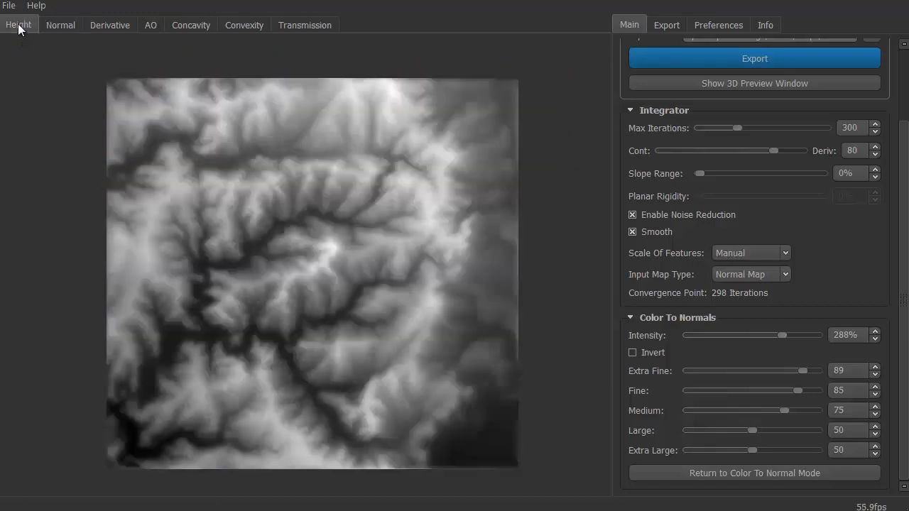
left_click(109, 25)
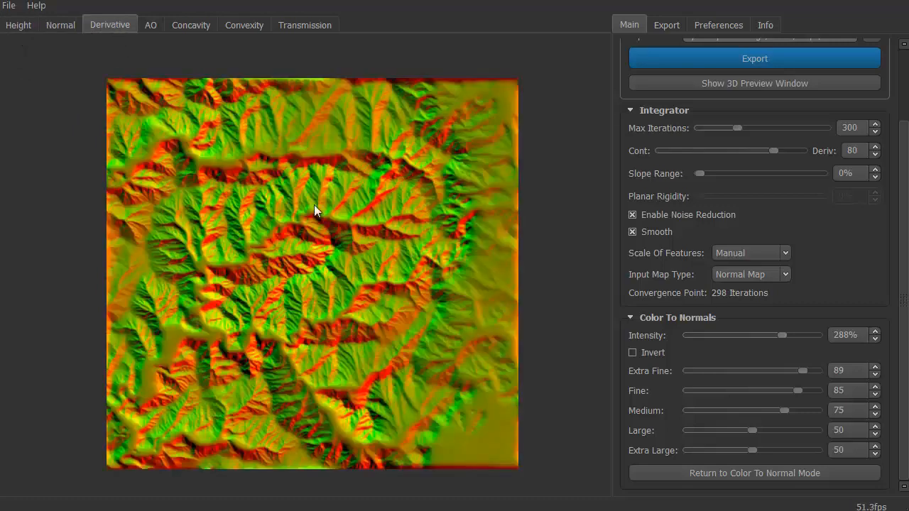
left_click(151, 25)
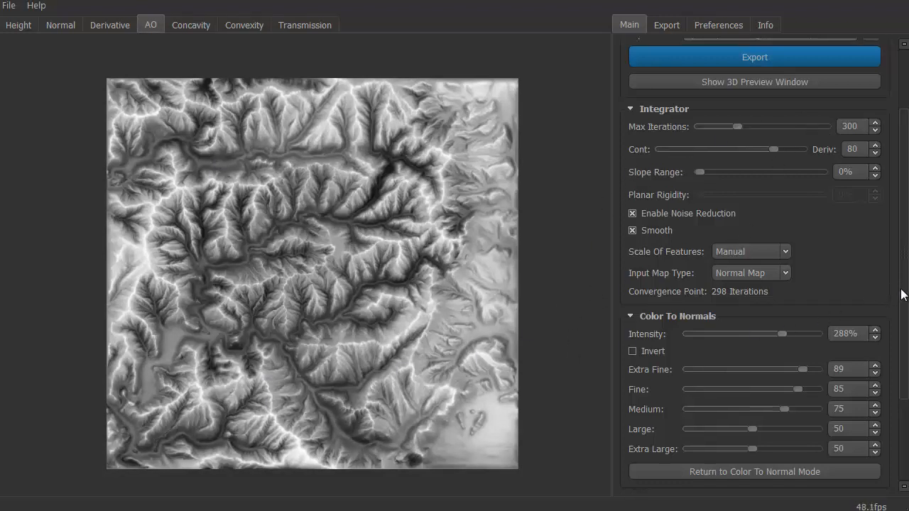
mouse_move(902, 294)
left_mouse_down()
mouse_move(902, 380)
mouse_move(899, 310)
left_mouse_up()
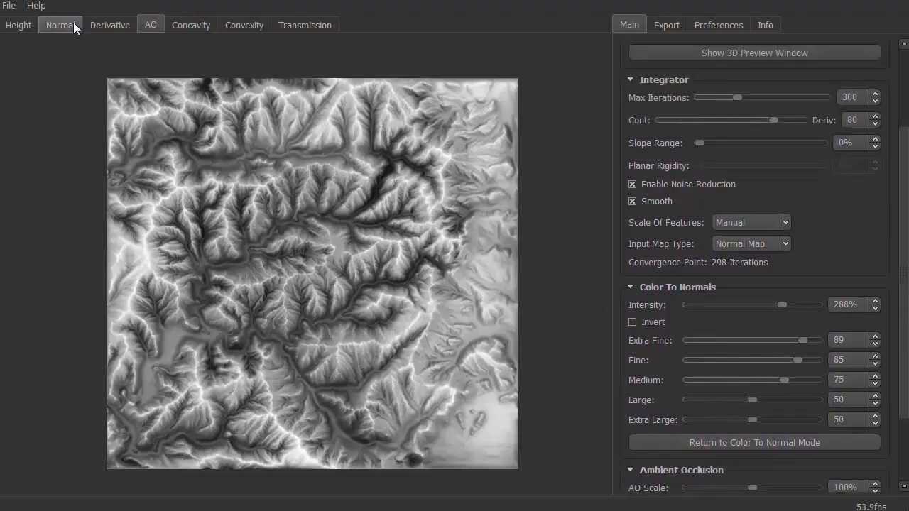
left_click(73, 27)
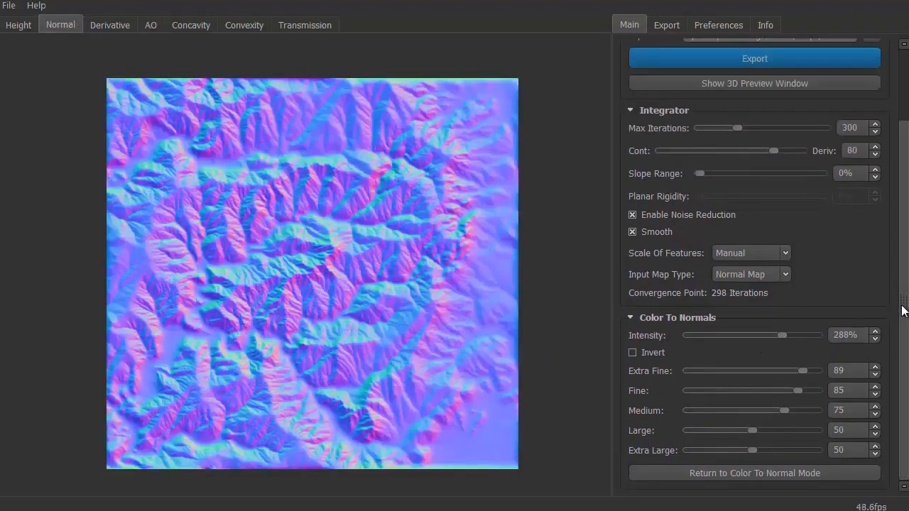
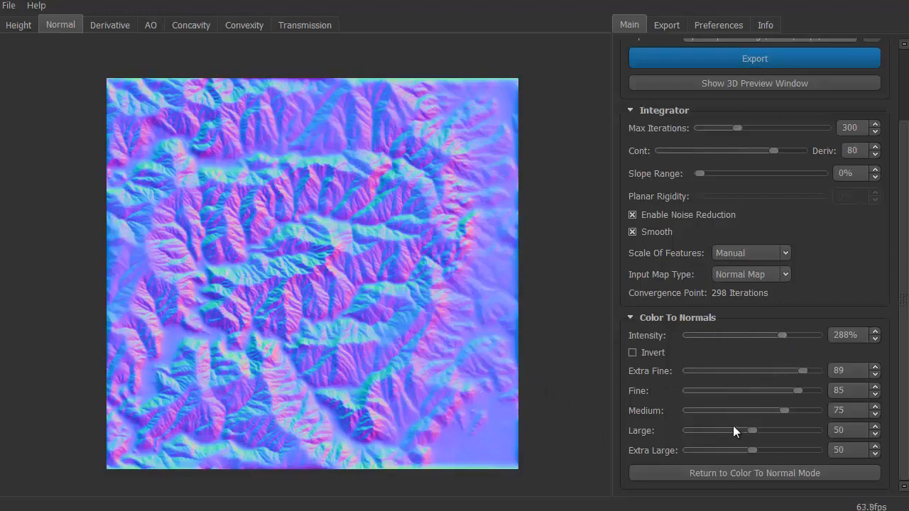
left_click(105, 26)
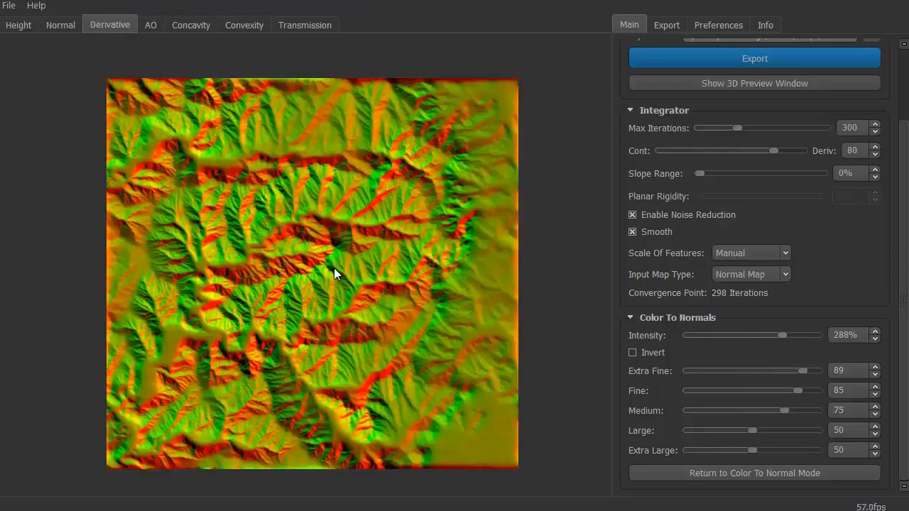
Step: Set the AO Scale to 72% for the ambient occlusion map
left_click(151, 29)
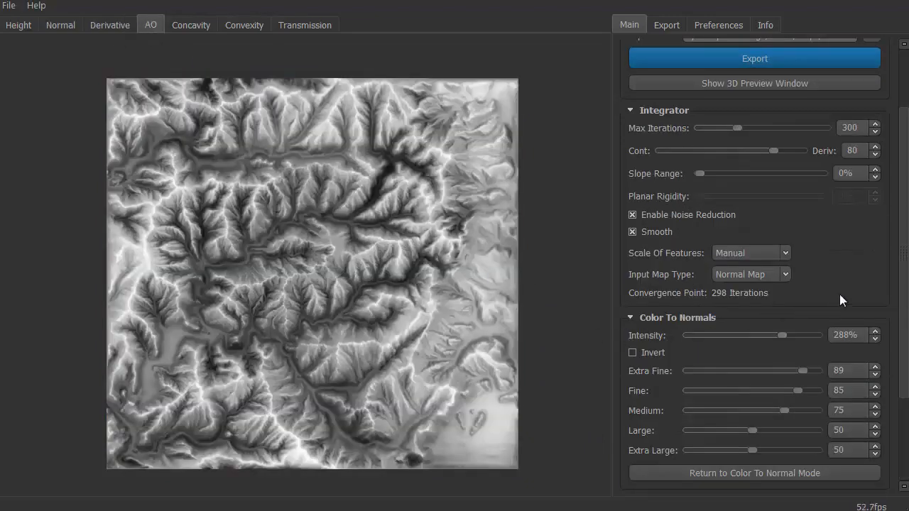
scroll(901, 284, "down", 2)
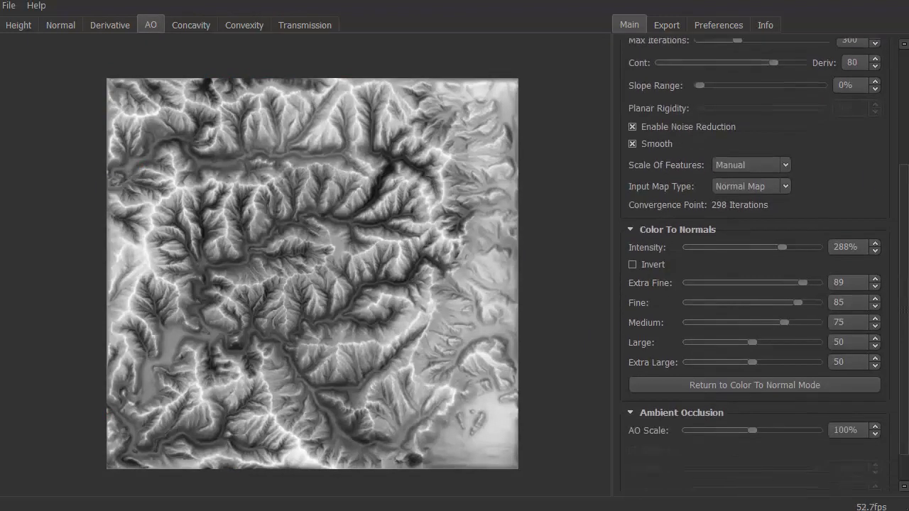
scroll(766, 264, "down", 1)
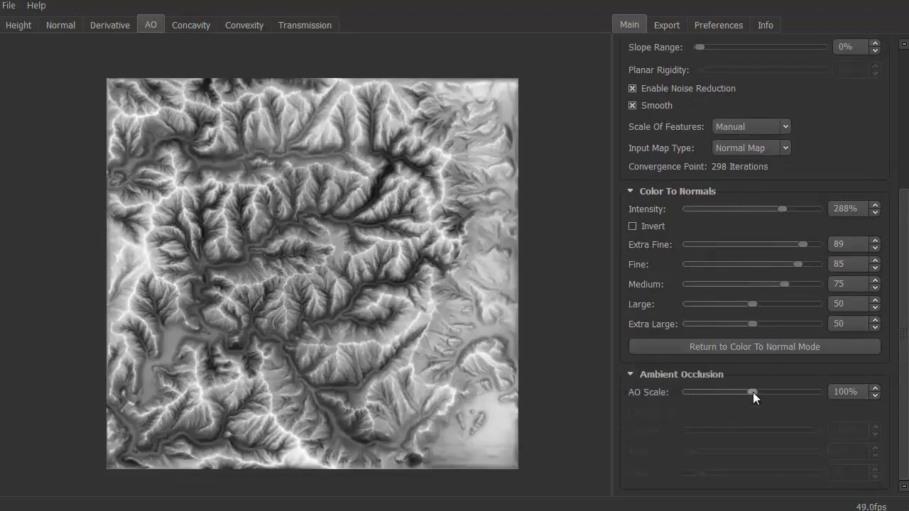
mouse_move(752, 392)
left_mouse_down()
mouse_move(809, 391)
mouse_move(744, 394)
left_mouse_up()
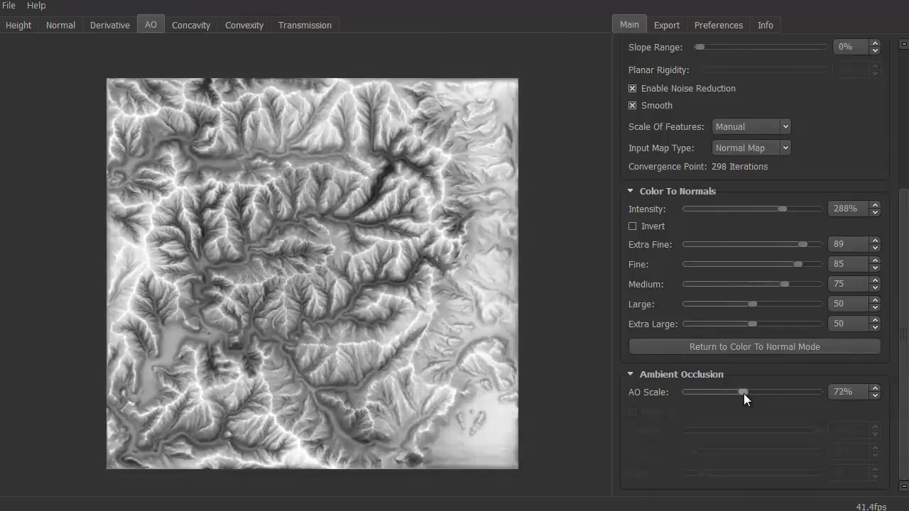
Step: Examine the concavity map and its Blur Amount, Stabilization and Cavity Scale settings
left_click(191, 25)
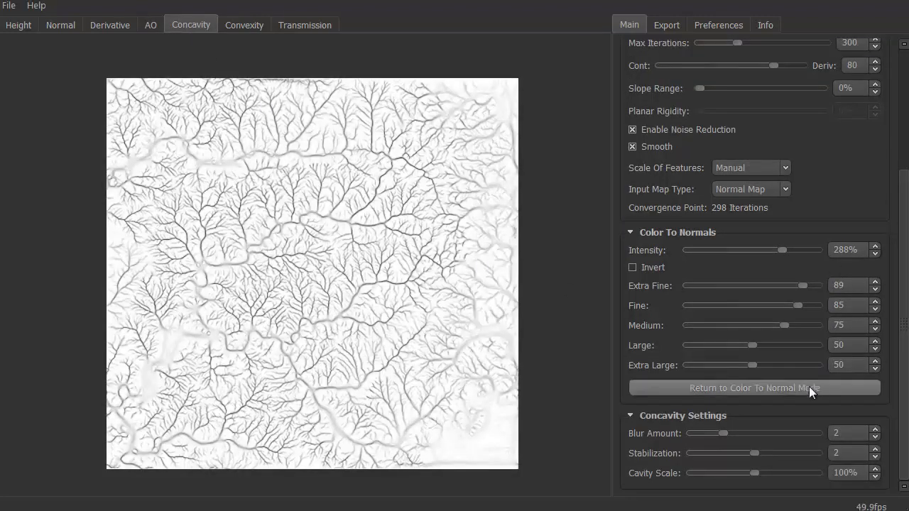
mouse_move(722, 432)
left_mouse_down()
mouse_move(836, 431)
mouse_move(590, 432)
mouse_move(742, 432)
mouse_move(732, 432)
left_mouse_up()
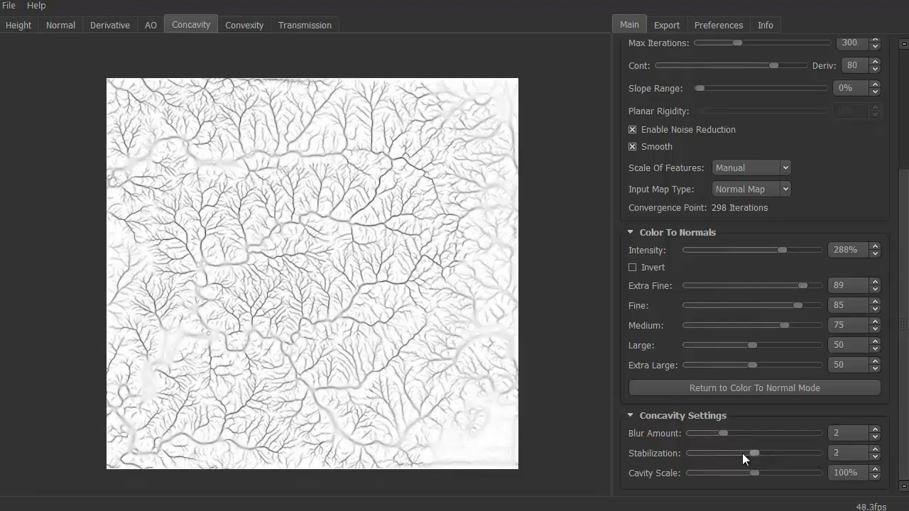
mouse_move(747, 470)
left_mouse_down()
mouse_move(836, 461)
mouse_move(688, 466)
mouse_move(766, 473)
mouse_move(752, 474)
left_mouse_up()
Step: Examine the convexity map and its Blur Amount and Contrast settings
left_click(233, 24)
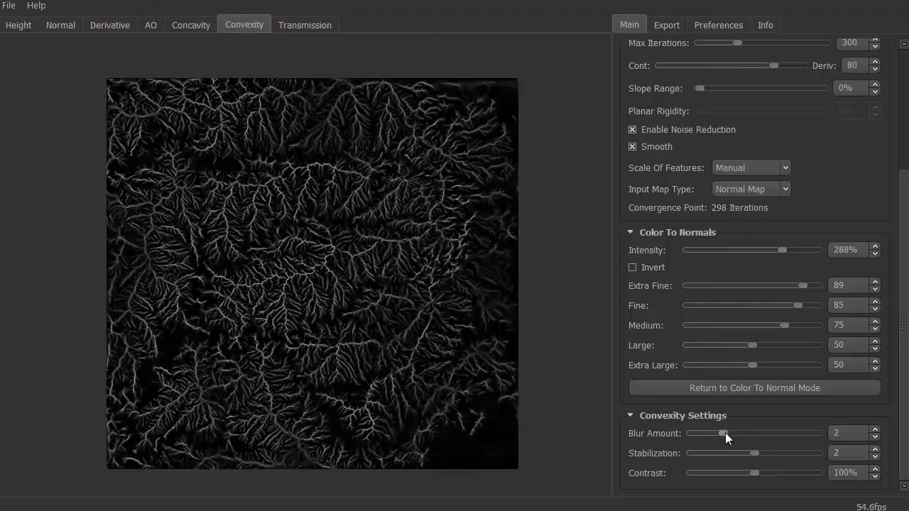
mouse_move(723, 434)
left_mouse_down()
mouse_move(843, 435)
mouse_move(714, 436)
left_mouse_up()
mouse_move(754, 473)
left_mouse_down()
mouse_move(826, 471)
mouse_move(676, 471)
mouse_move(754, 475)
left_mouse_up()
Step: Show the 3D preview window again and inspect the displaced sphere from another side
scroll(902, 204, "up", 5)
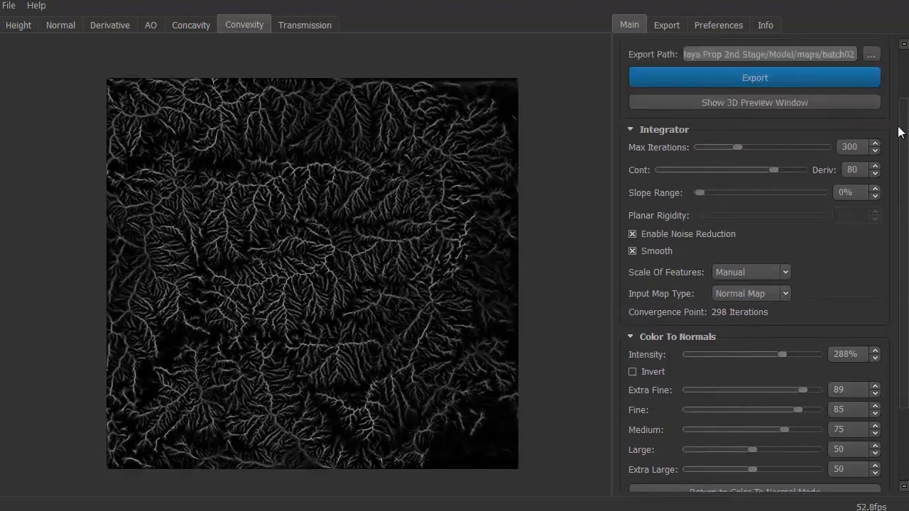
left_click(744, 167)
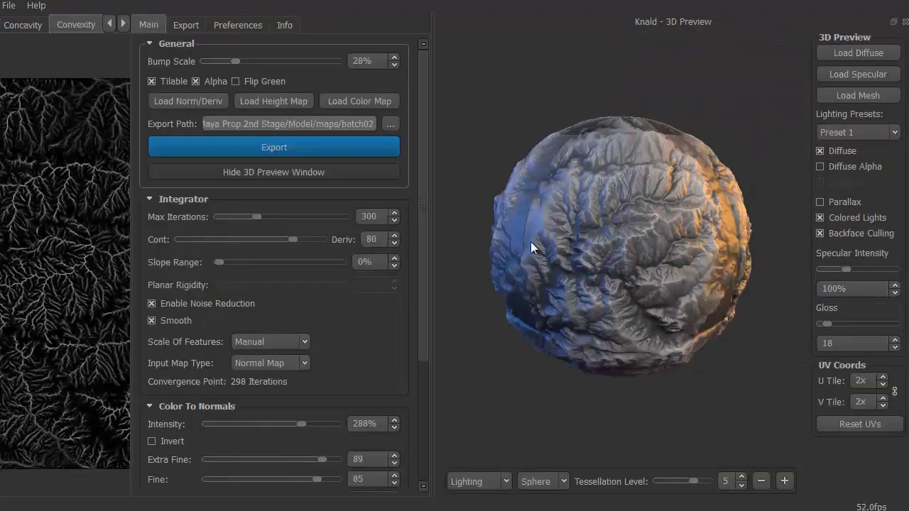
left_click_drag(531, 242, 517, 353)
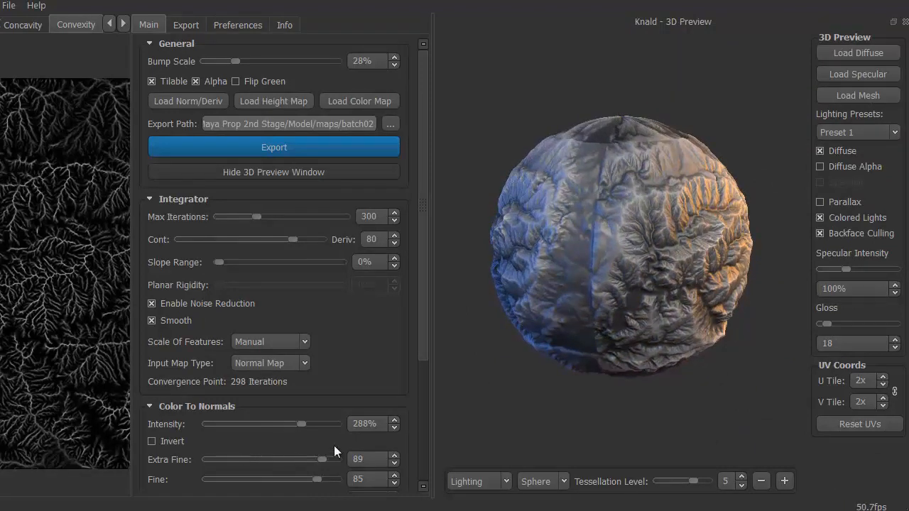
Step: Set the Blur Amount of the convexity map to 2
left_click_drag(419, 345, 429, 463)
left_click_drag(242, 434, 297, 432)
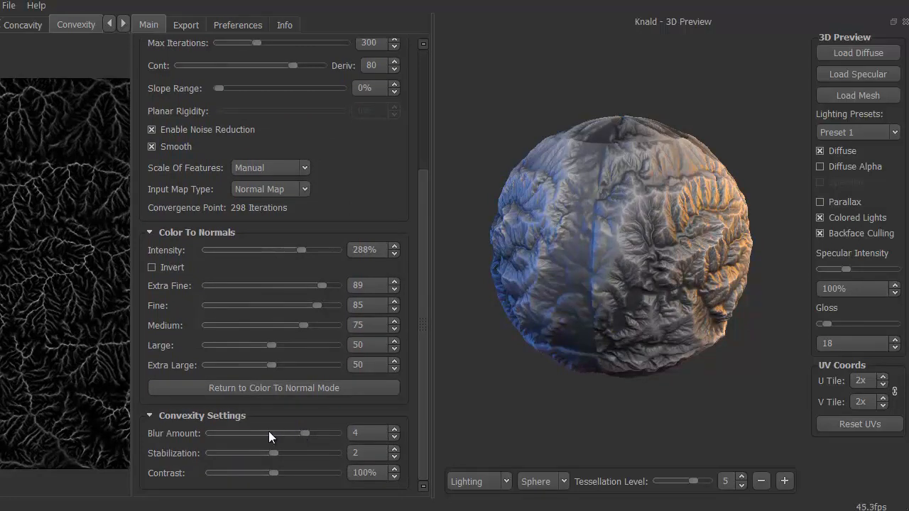
left_click_drag(303, 434, 242, 434)
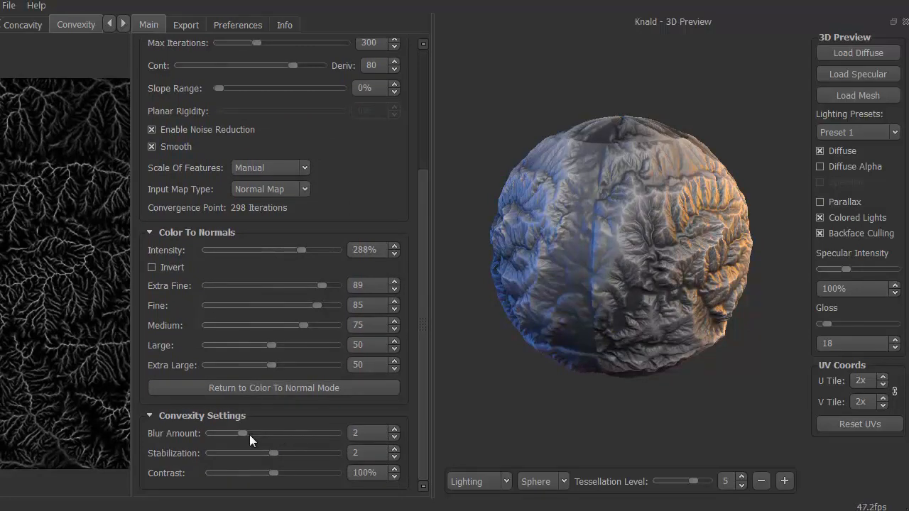
left_click_drag(422, 301, 402, 134)
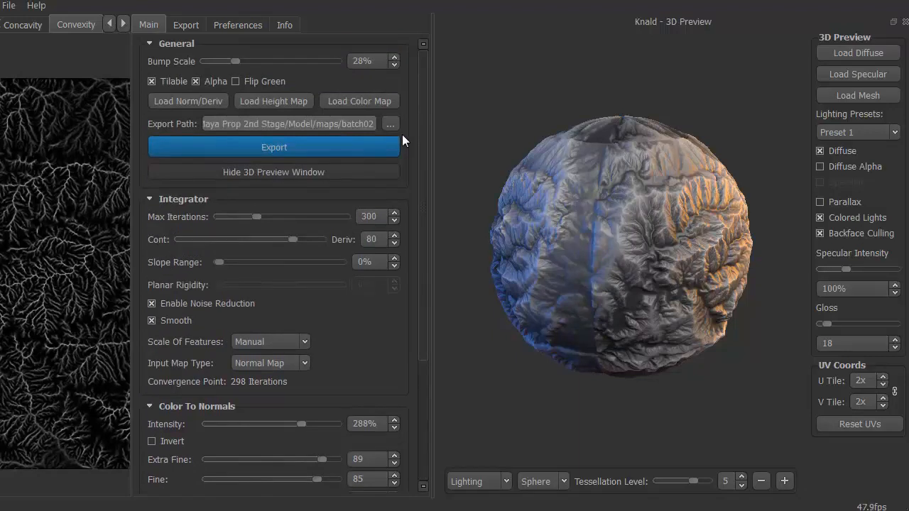
Step: Include the height, normal, AO, concavity and convexity maps in the export
left_click(185, 25)
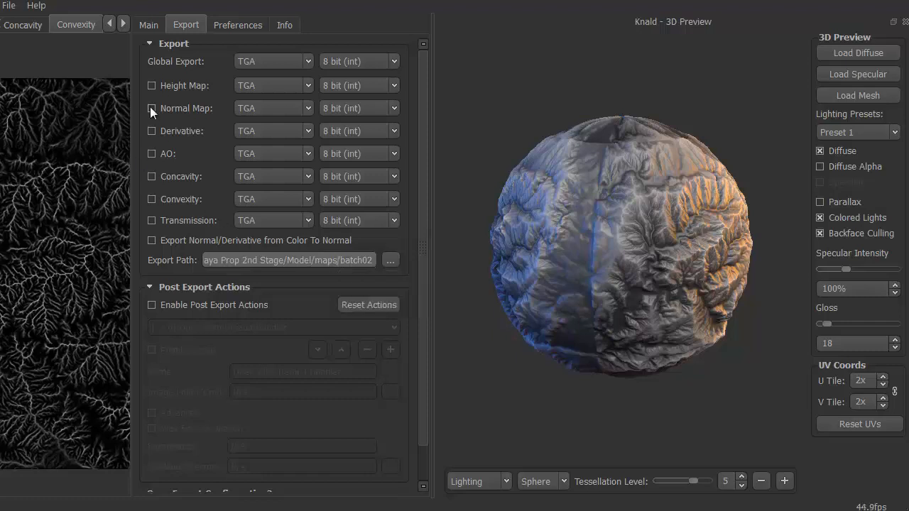
left_click(152, 86)
left_click(152, 109)
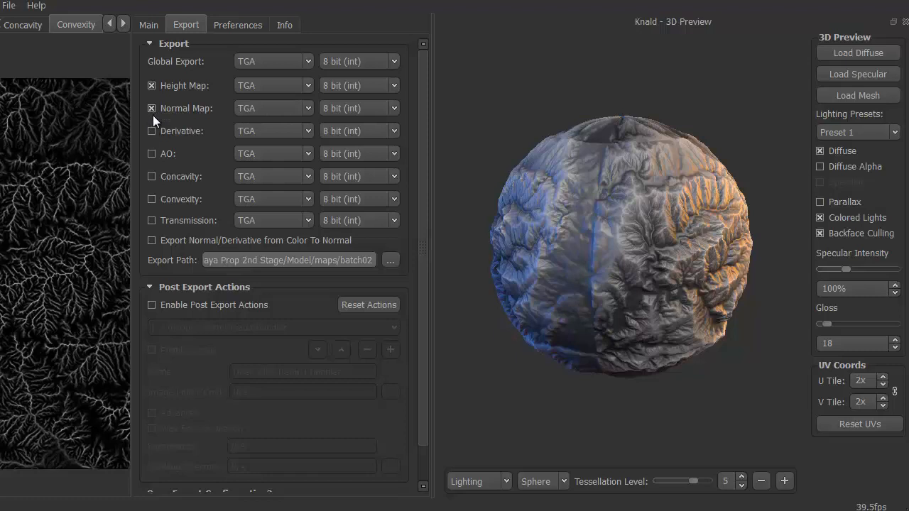
left_click(151, 154)
left_click(151, 199)
Step: Exclude the height map from the export and review the Export All command and the options for saving the export configuration
left_click(9, 7)
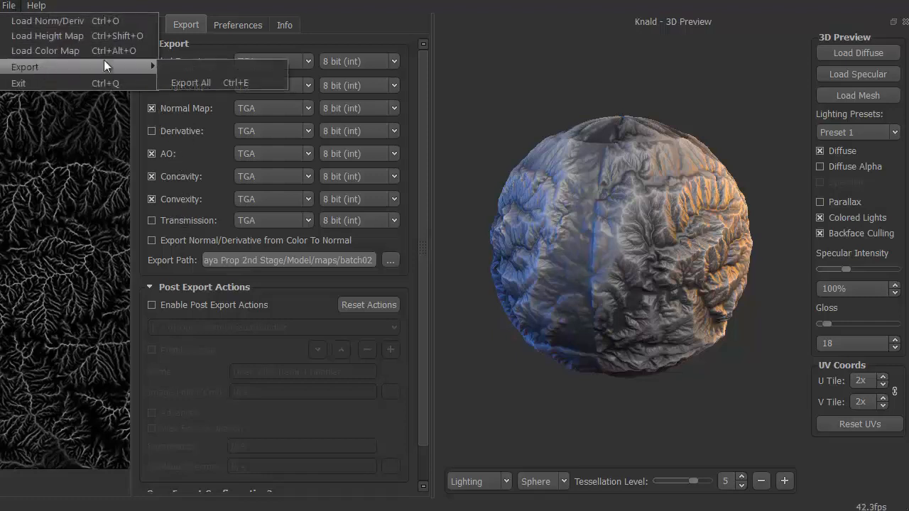
mouse_move(99, 71)
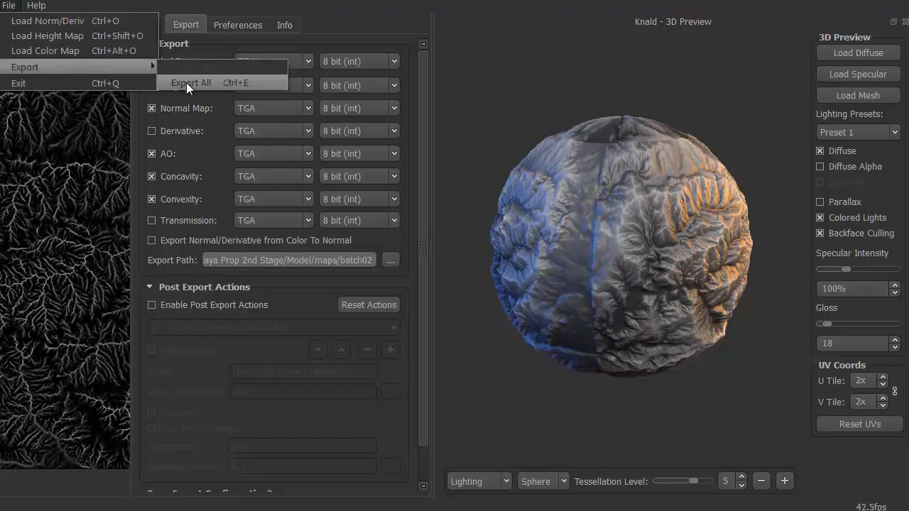
left_click(365, 19)
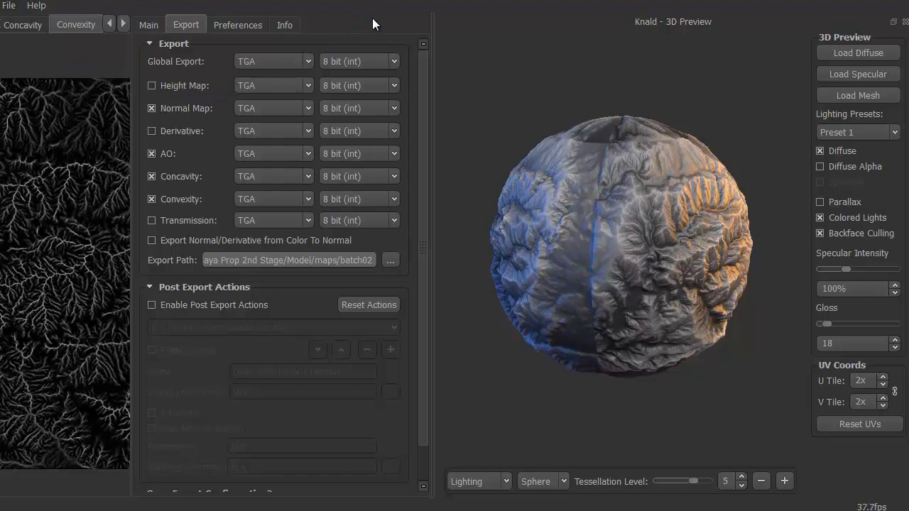
left_click_drag(421, 133, 429, 182)
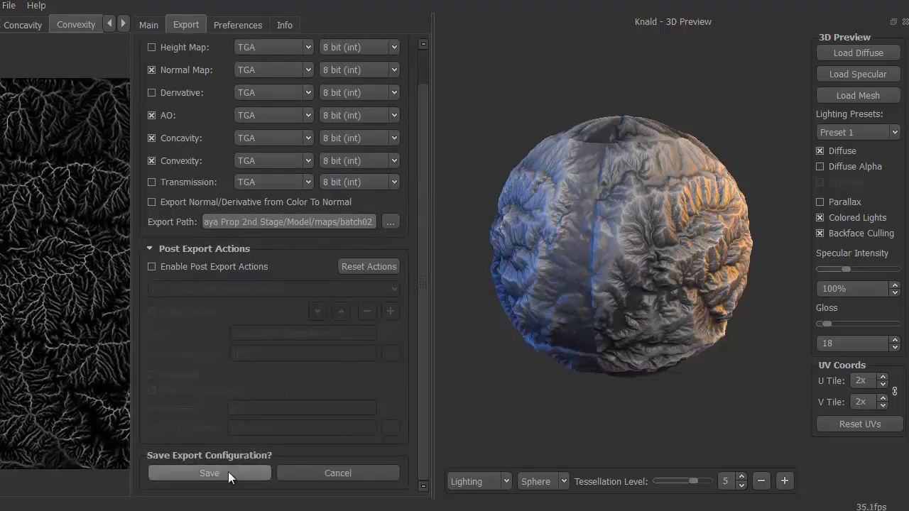
left_click_drag(427, 306, 430, 227)
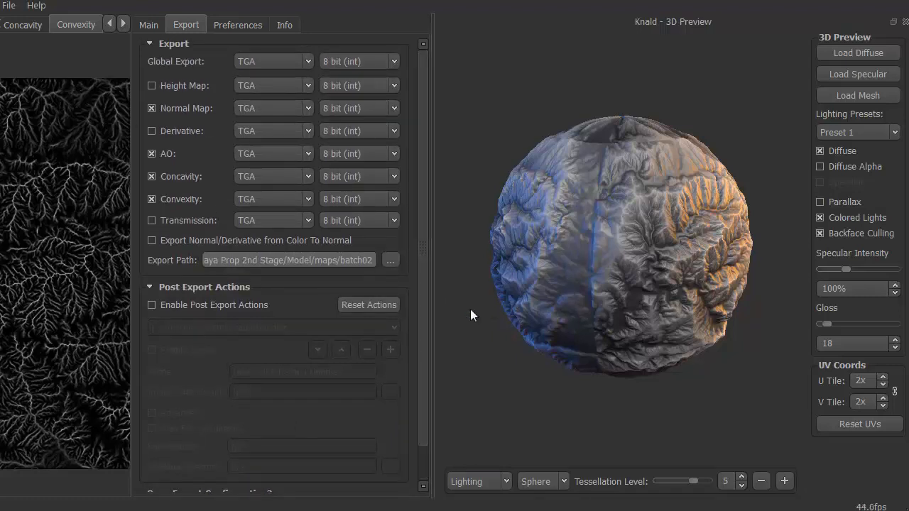
Step: Load bark_002.jpg as the color map and preview it on a cylinder
left_click_drag(471, 310, 505, 186)
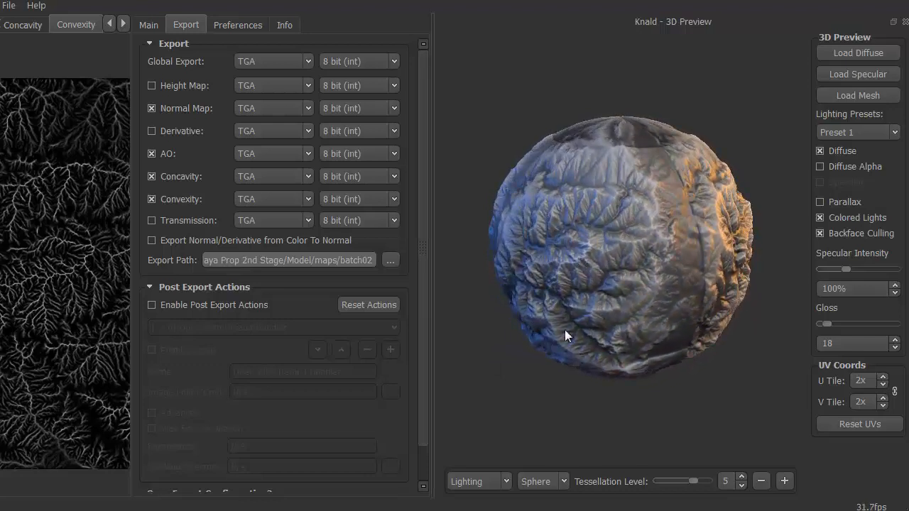
left_click_drag(565, 331, 520, 390)
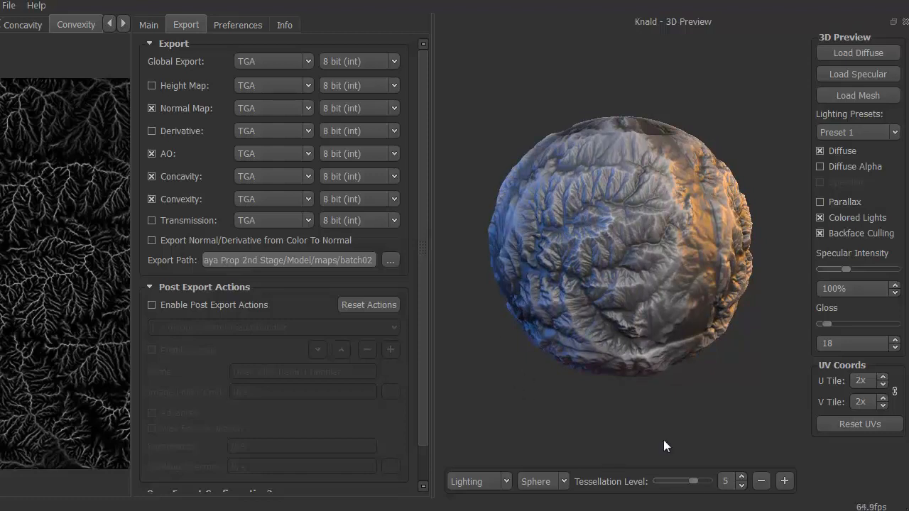
left_click(151, 25)
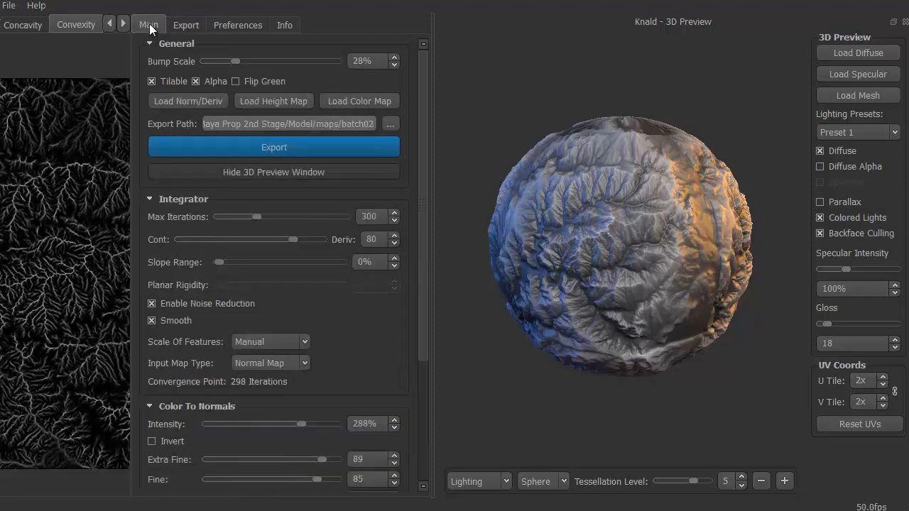
left_click(334, 104)
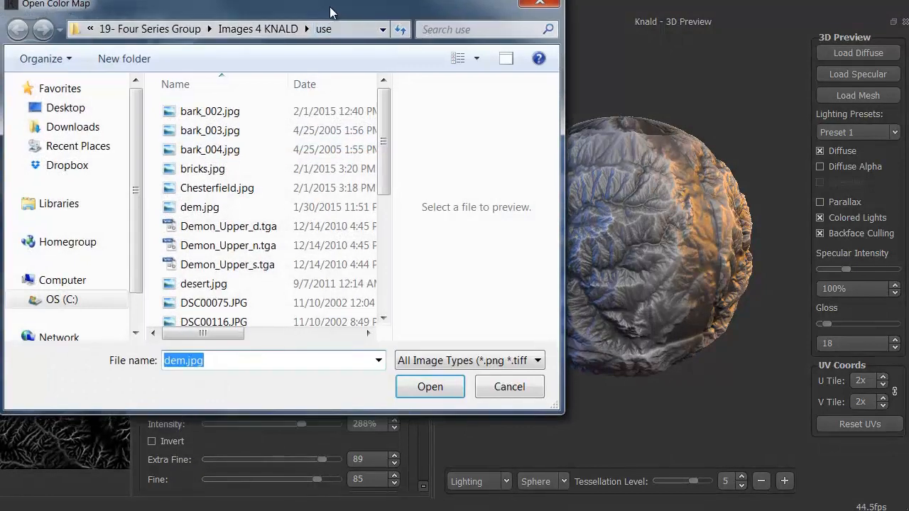
left_click_drag(330, 7, 431, 0)
left_click(324, 35)
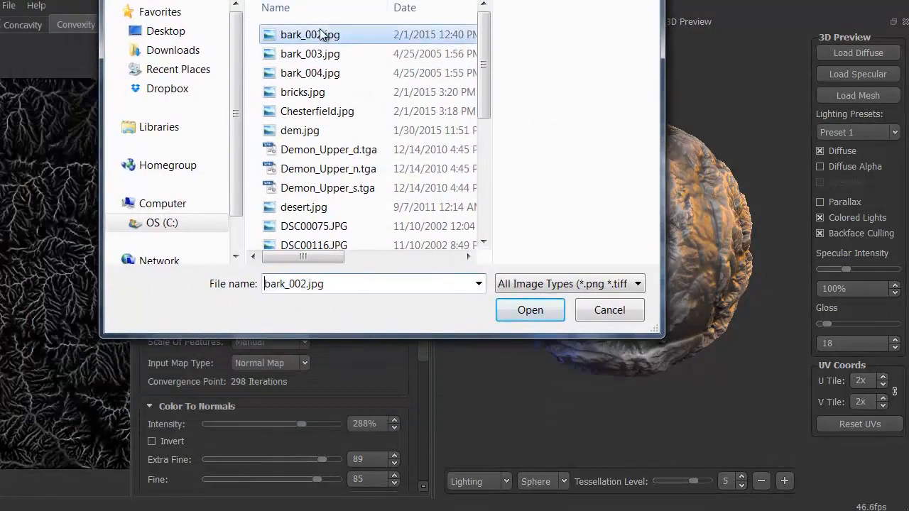
left_click(524, 312)
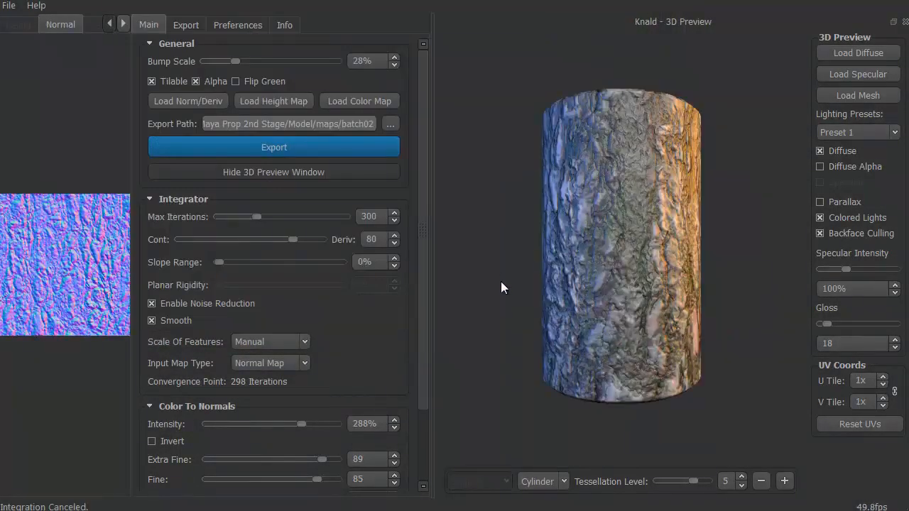
Step: Inspect the bark on the cylinder from several sides and up close, compare it with the sphere preview, and return to the cylinder
left_click_drag(501, 281, 564, 255)
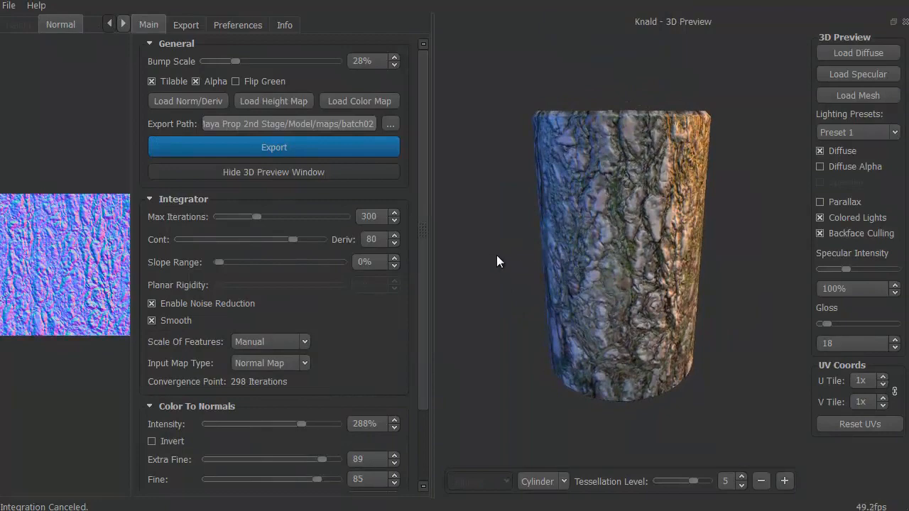
left_click_drag(496, 255, 624, 219)
scroll(518, 269, "up", 5)
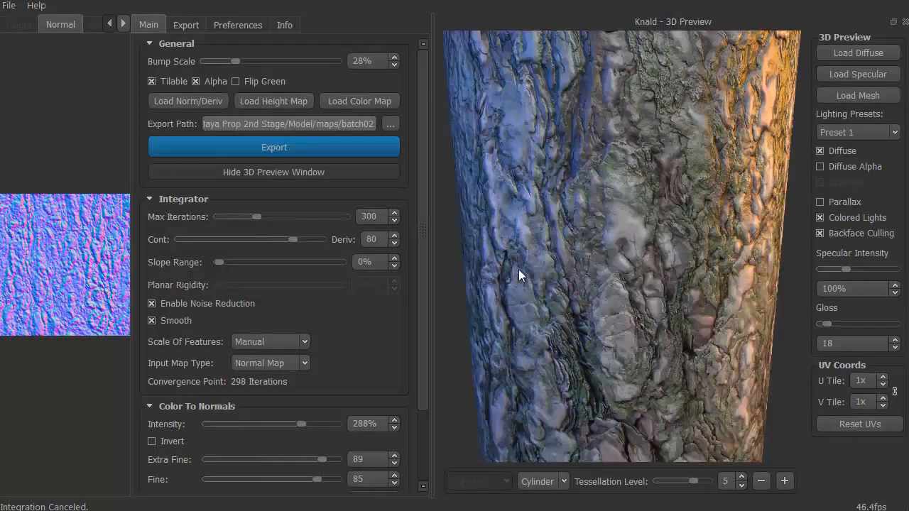
left_click_drag(781, 230, 746, 238)
scroll(745, 238, "down", 5)
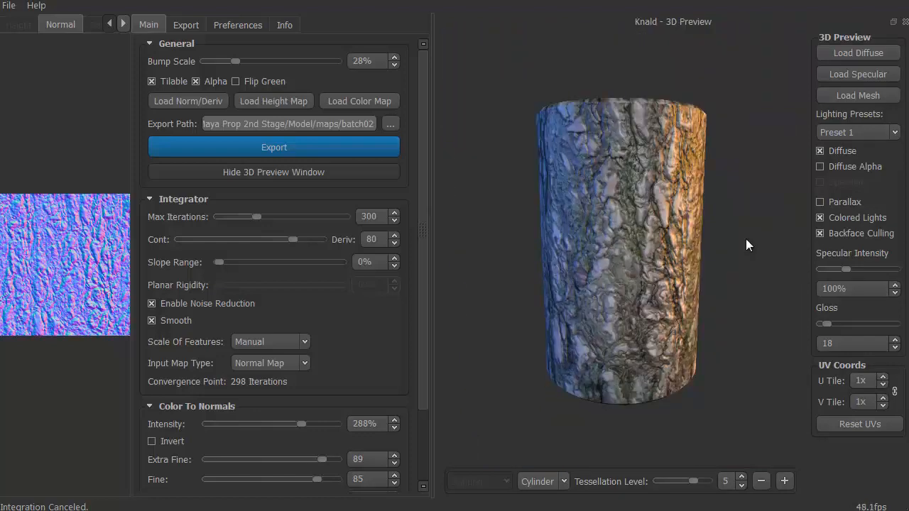
mouse_move(503, 253)
left_mouse_down()
mouse_move(516, 290)
mouse_move(514, 267)
left_mouse_up()
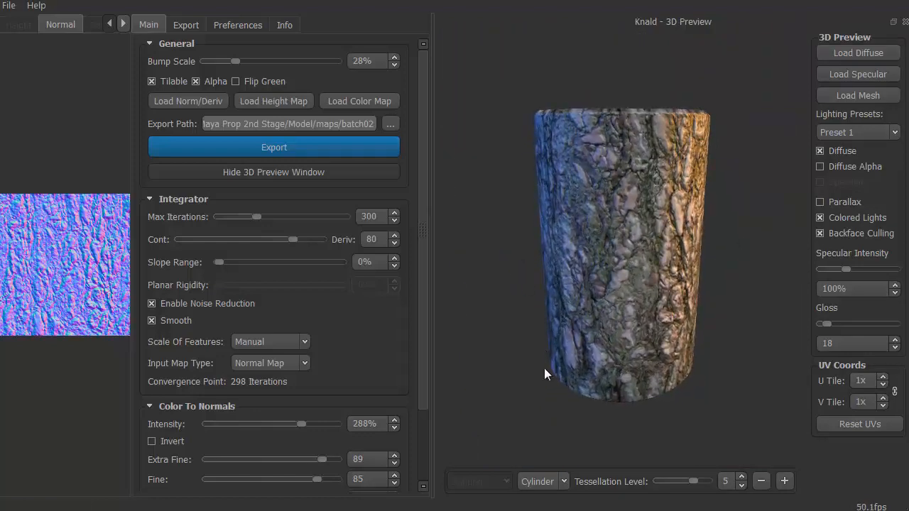
left_click(565, 481)
left_click(550, 507)
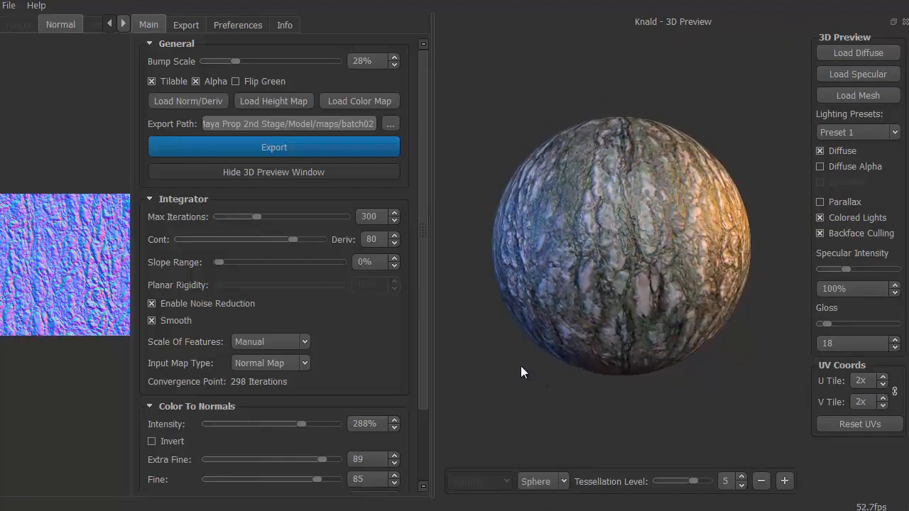
left_click(539, 482)
left_click(543, 498)
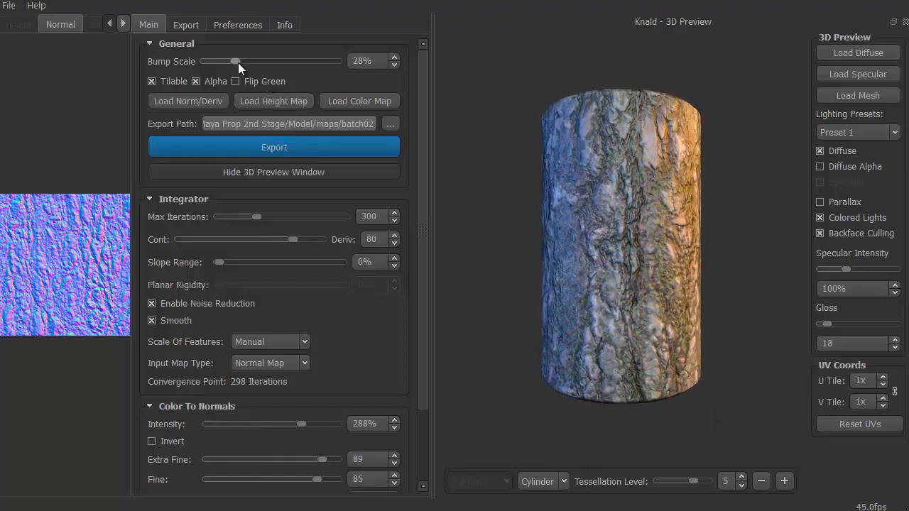
Step: Try a Bump Scale of 218% and a Color To Normals Intensity of 34% on the bark cylinder
left_click_drag(238, 62, 297, 56)
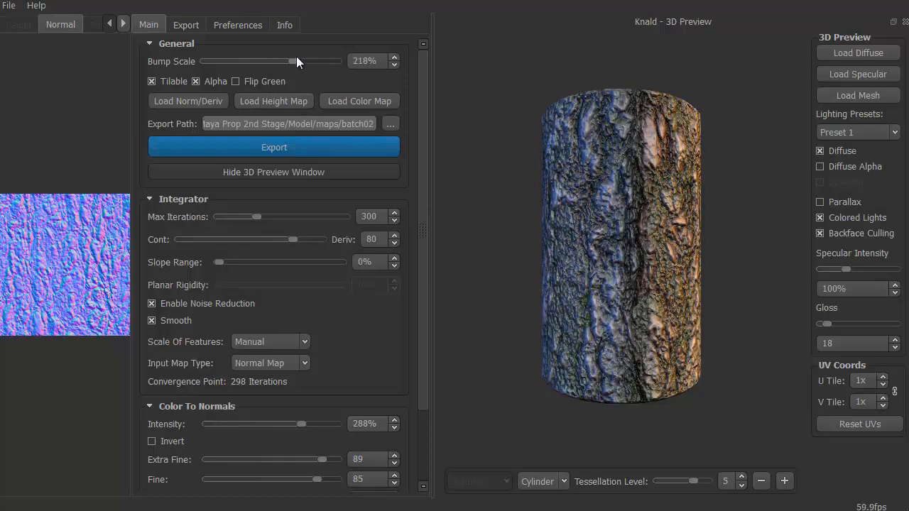
left_click_drag(553, 241, 564, 257)
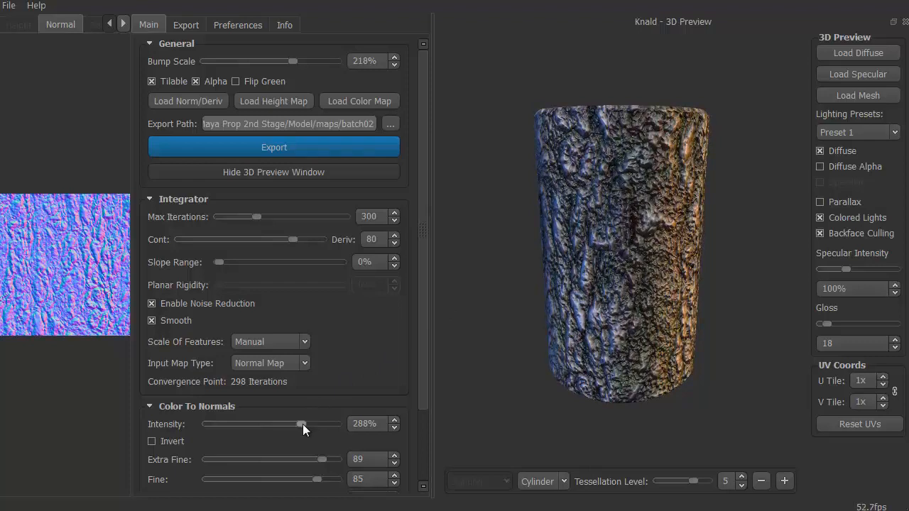
left_click_drag(303, 424, 247, 424)
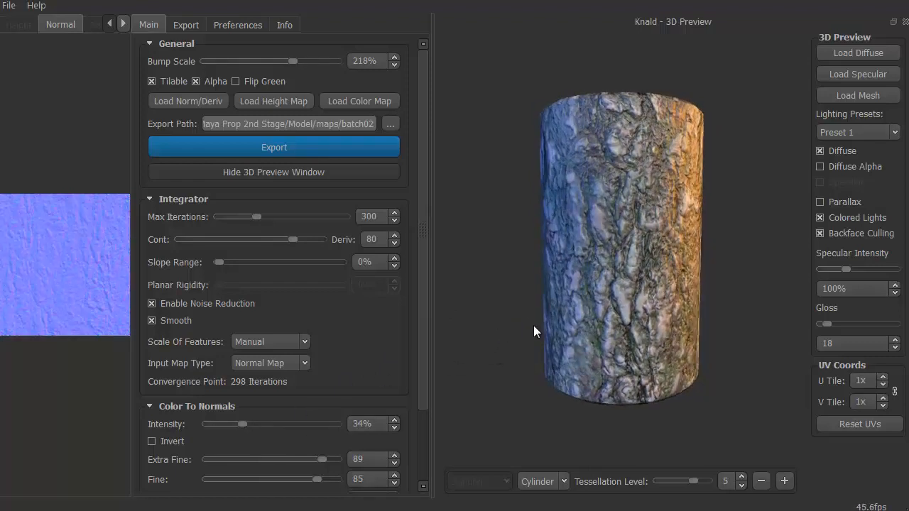
left_click_drag(533, 335, 493, 345)
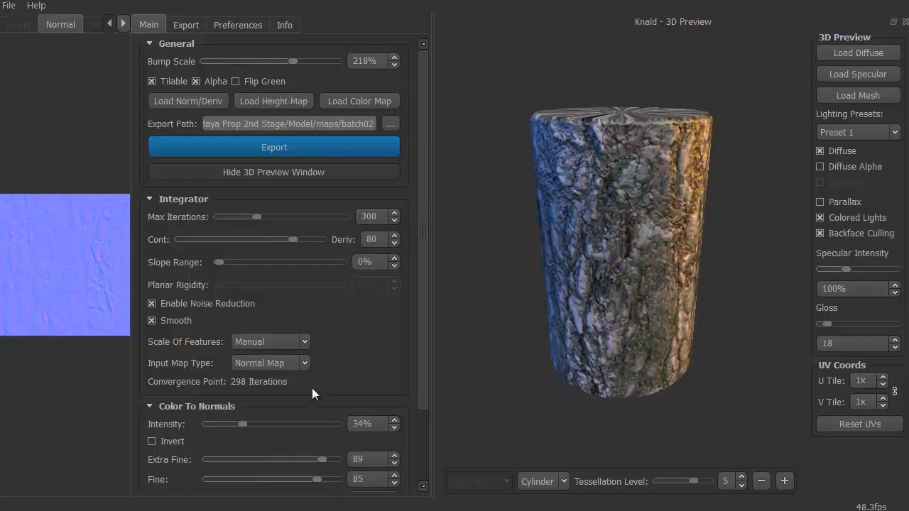
Step: Set the Bump Scale to 54% and the Color To Normals Intensity to 380%
left_click_drag(240, 423, 295, 424)
left_click_drag(292, 60, 252, 62)
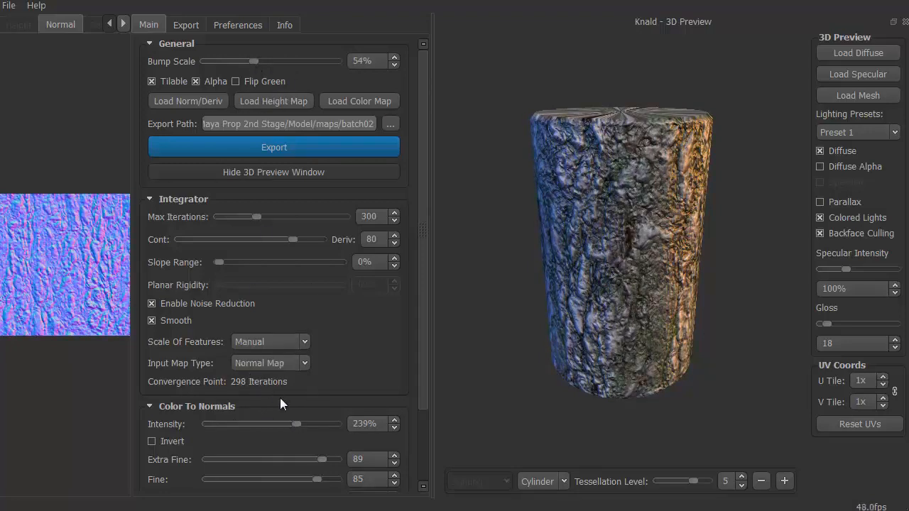
left_click_drag(295, 421, 308, 422)
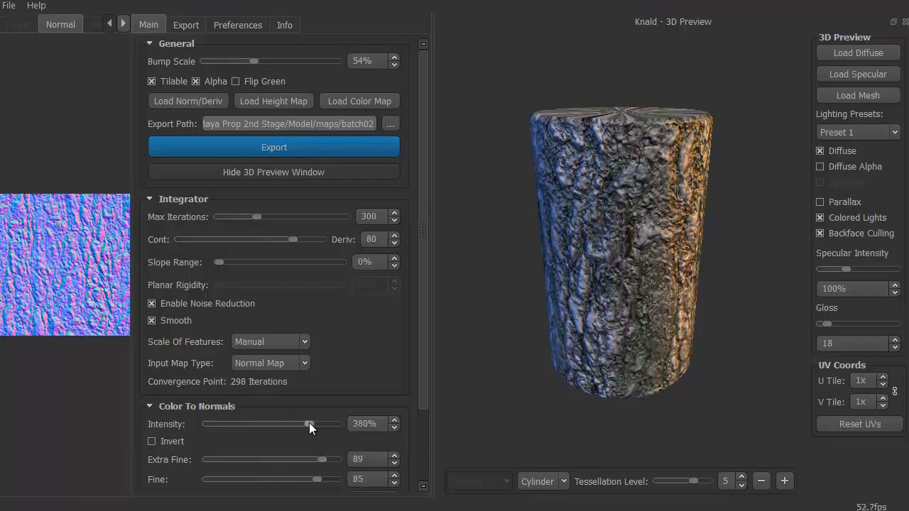
left_click_drag(502, 315, 600, 301)
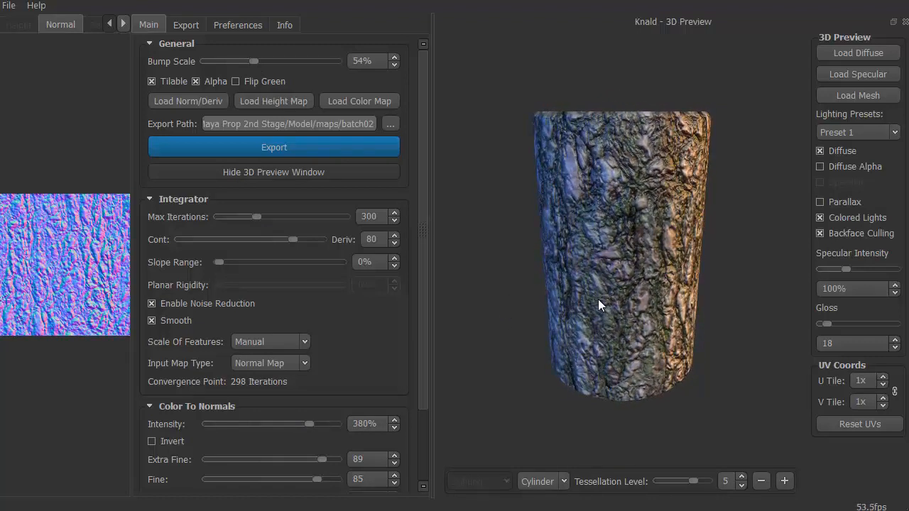
Step: Set the Color To Normals detail levels to Extra Fine 100, Fine 50, Medium 44 and Extra Large 52
left_click_drag(424, 285, 428, 358)
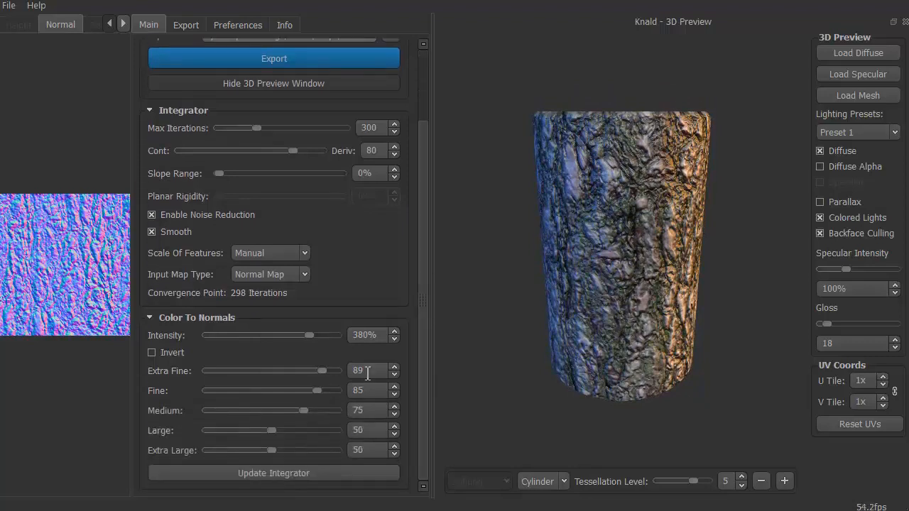
left_click_drag(321, 369, 264, 412)
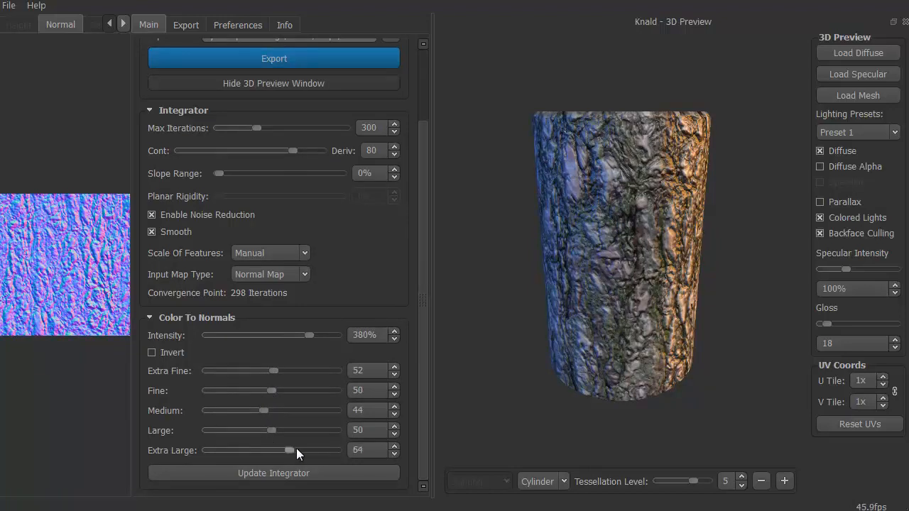
left_click_drag(296, 449, 342, 449)
left_click_drag(273, 371, 333, 369)
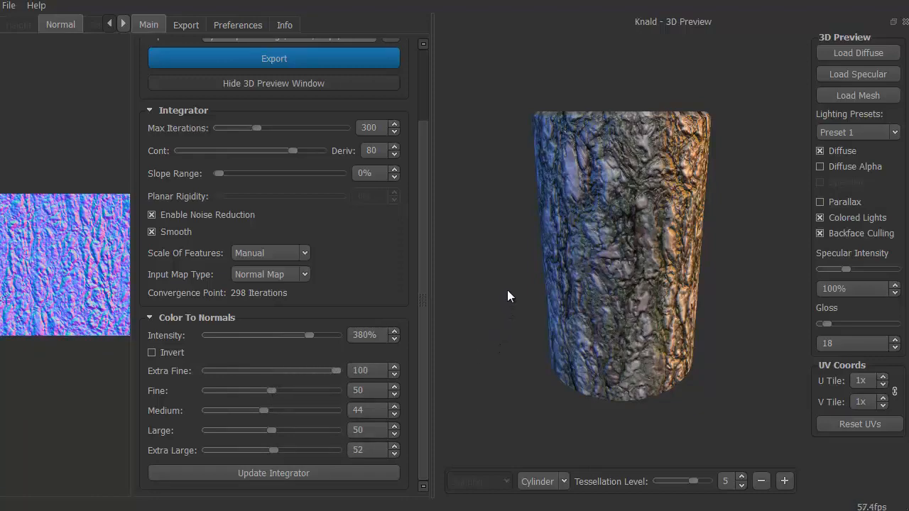
Step: Inspect the bark's surface detail up close on the preview cylinder
scroll(507, 291, "up", 5)
left_click_drag(462, 294, 482, 283)
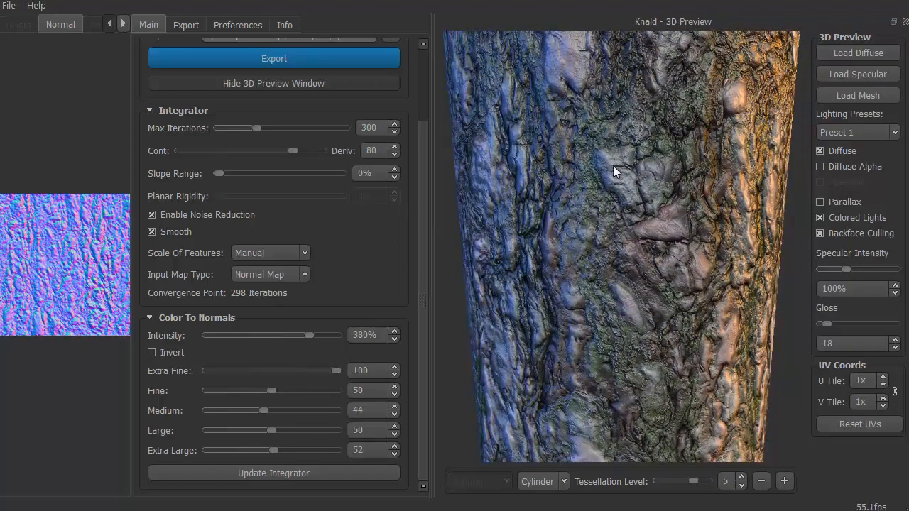
scroll(458, 254, "up", 3)
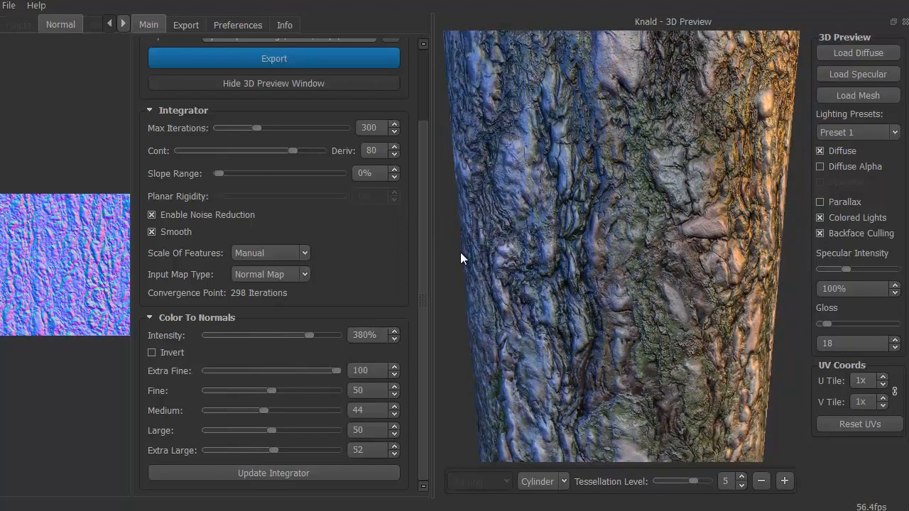
scroll(460, 256, "up", 3)
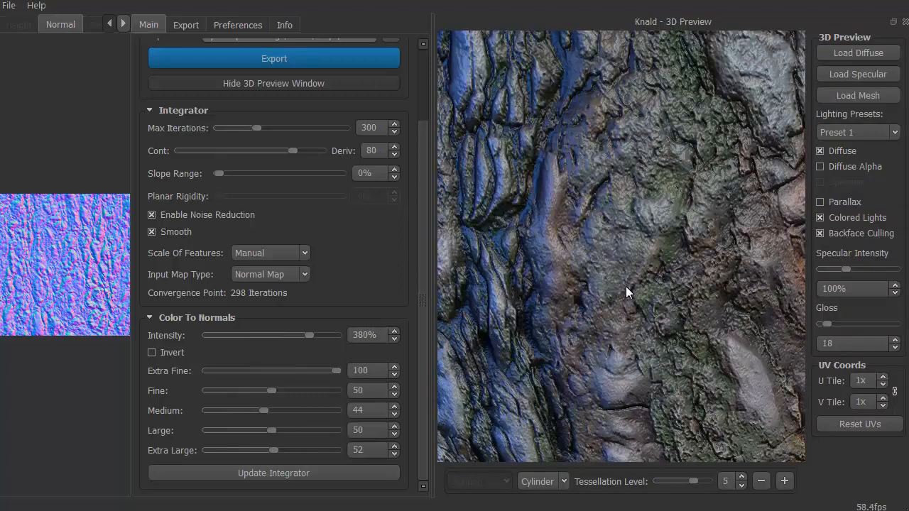
Step: Set the integrator's Max Iterations to 90 and update the integrator
scroll(625, 286, "down", 5)
left_click_drag(473, 263, 646, 276)
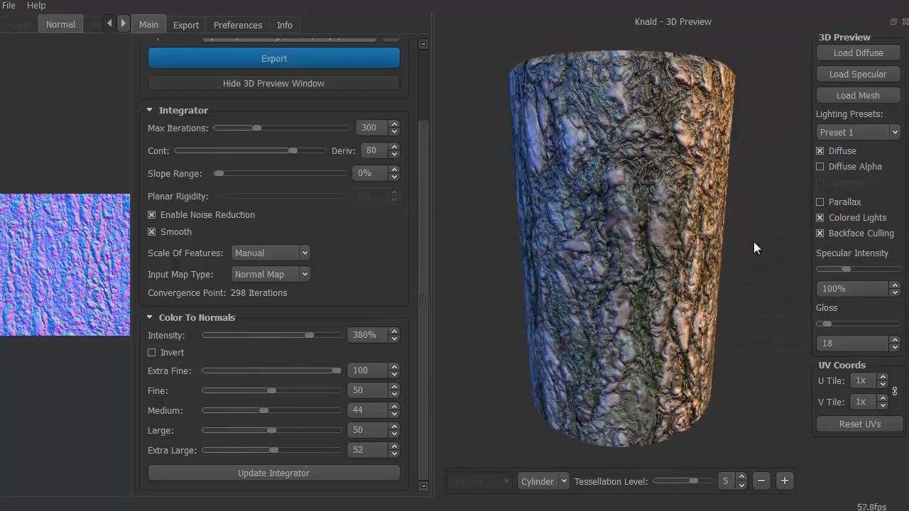
left_click_drag(488, 332, 561, 304)
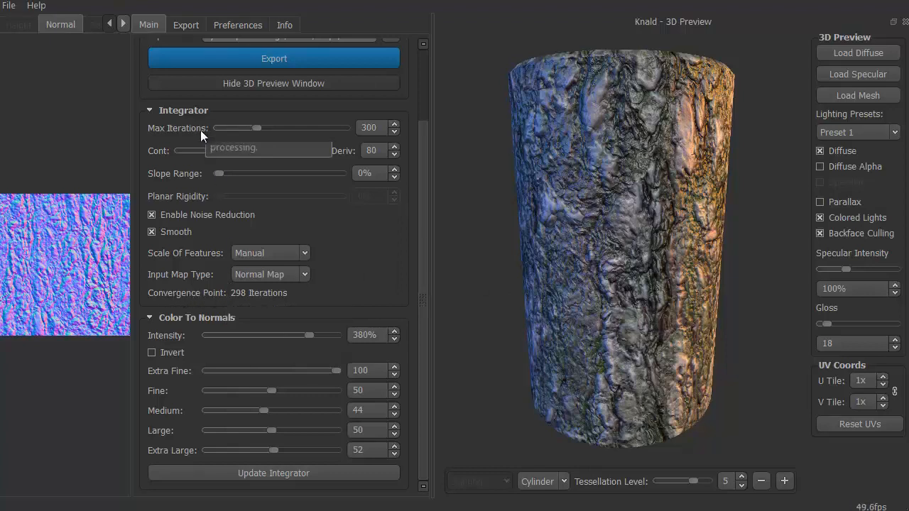
mouse_move(159, 128)
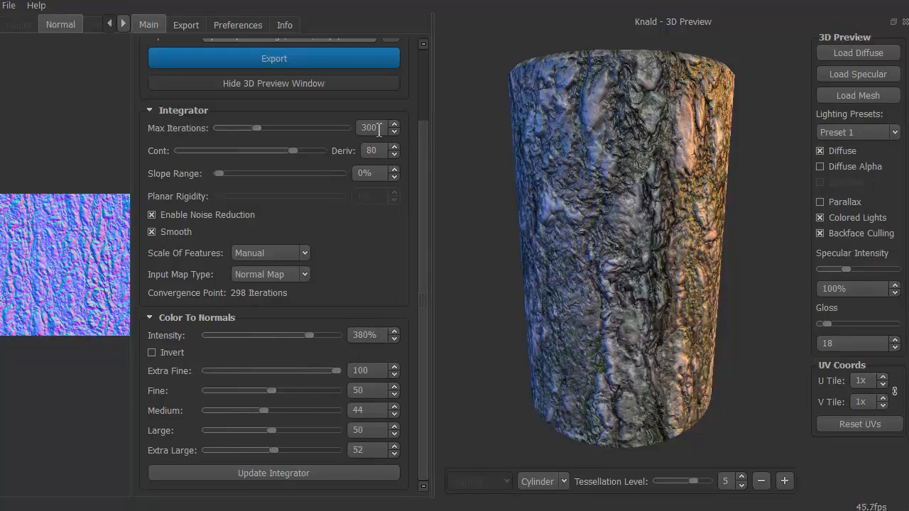
mouse_move(378, 129)
mouse_move(202, 294)
left_click_drag(471, 264, 561, 260)
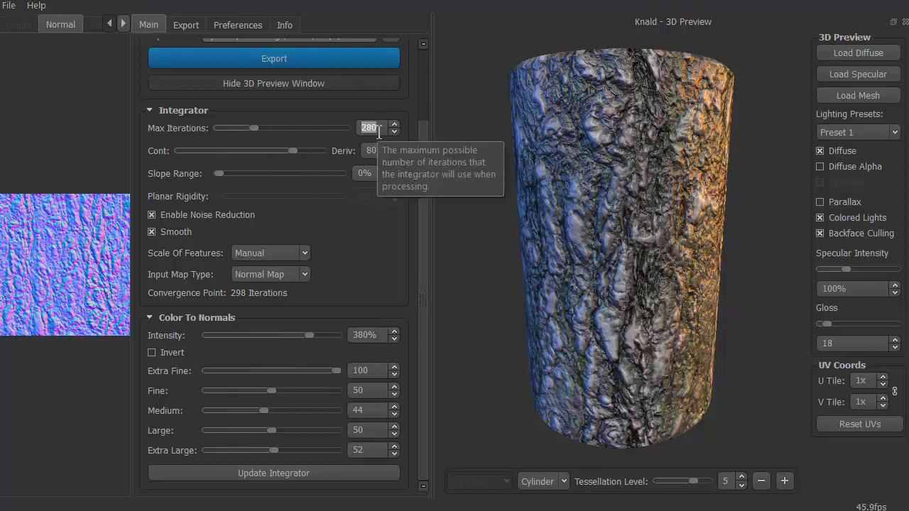
type("90")
key("Return")
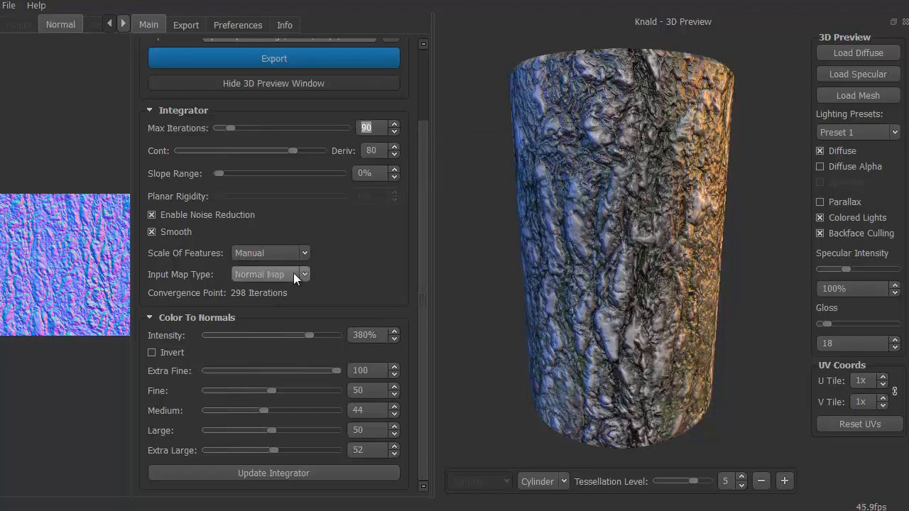
Step: Inspect the integrated bark displacement from several sides of the preview cylinder
left_click_drag(480, 248, 480, 265)
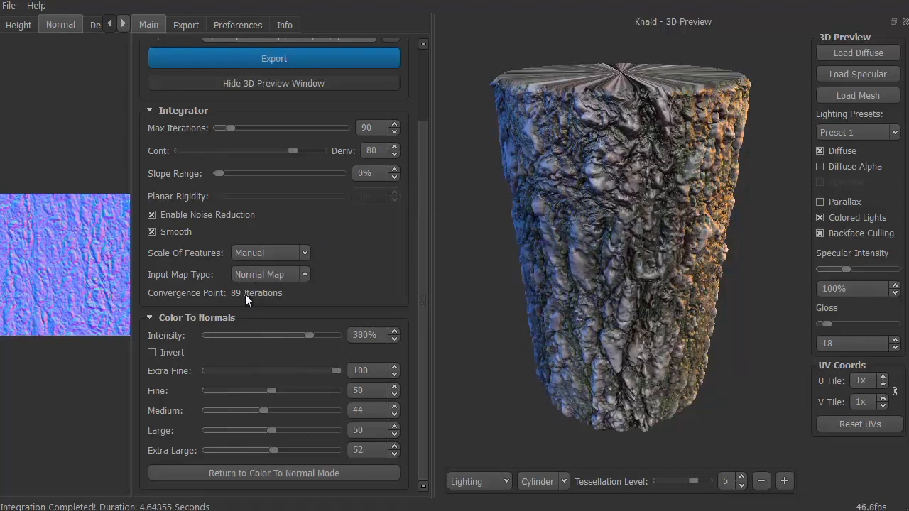
left_click_drag(484, 323, 595, 303)
left_click_drag(484, 301, 563, 301)
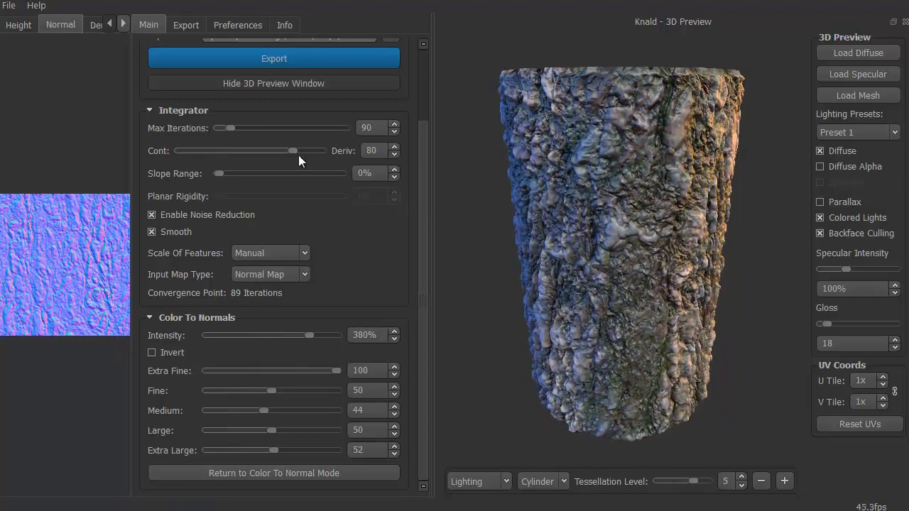
Step: Hide the 3D preview and review the bark's generated Normal, Height and Derivative maps
left_click(272, 82)
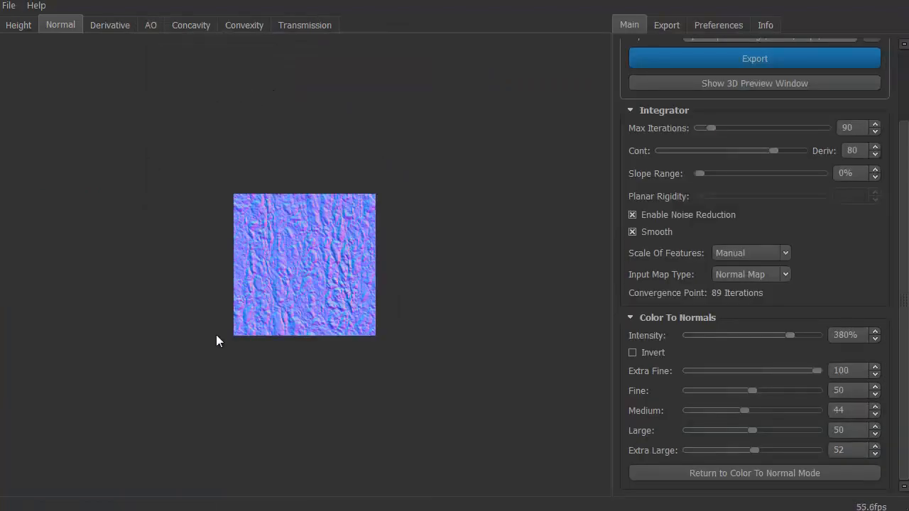
right_click_drag(254, 382, 73, 328)
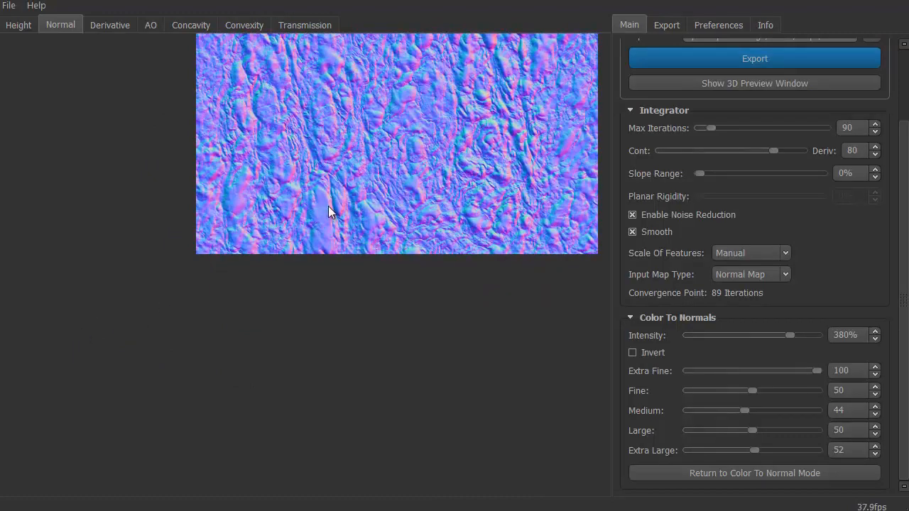
left_click_drag(328, 211, 225, 510)
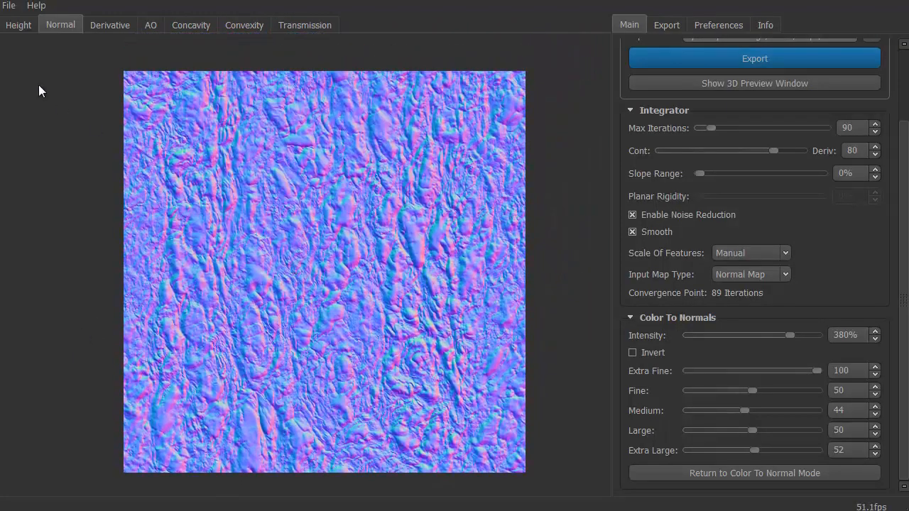
left_click(23, 24)
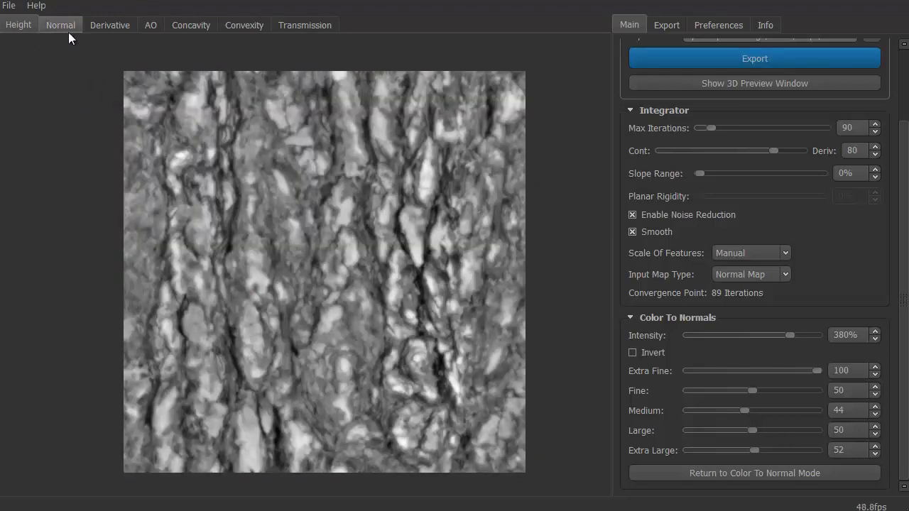
left_click(62, 28)
left_click(113, 26)
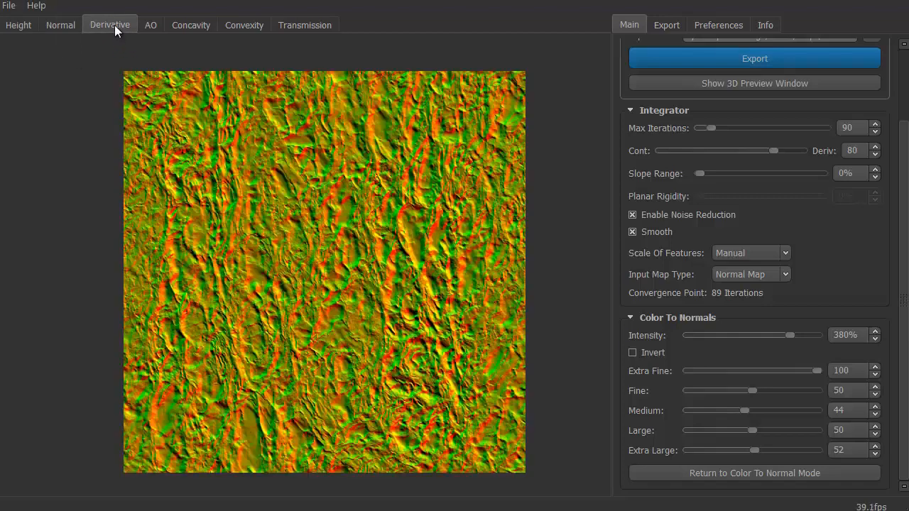
Step: Examine the bark's generated AO map
left_click(148, 31)
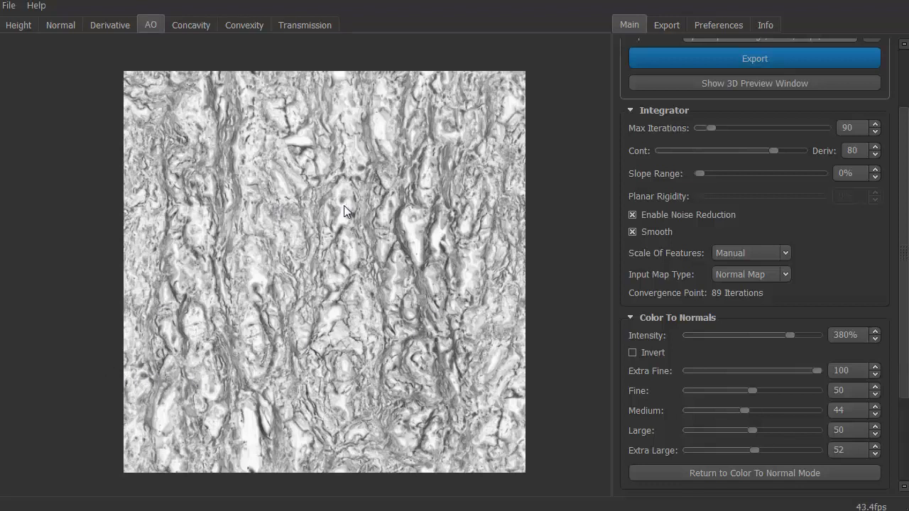
left_click_drag(399, 263, 395, 258)
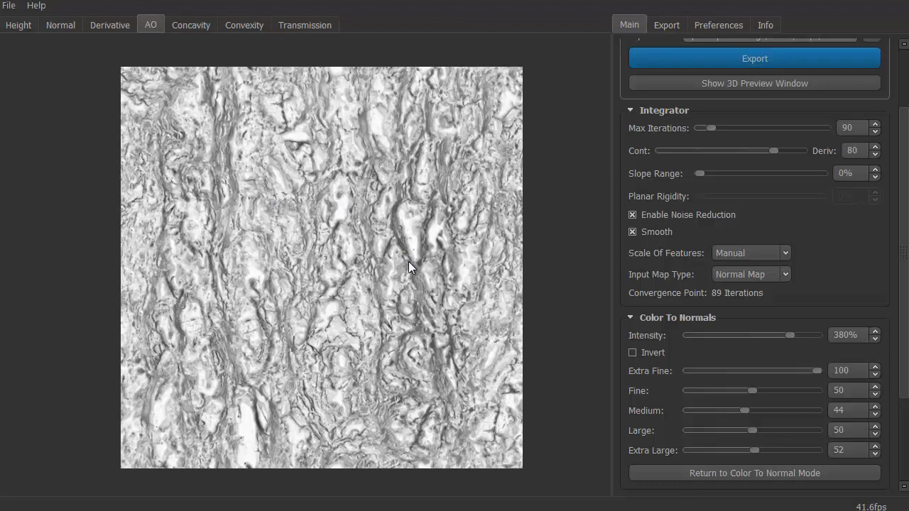
scroll(368, 272, "up", 2)
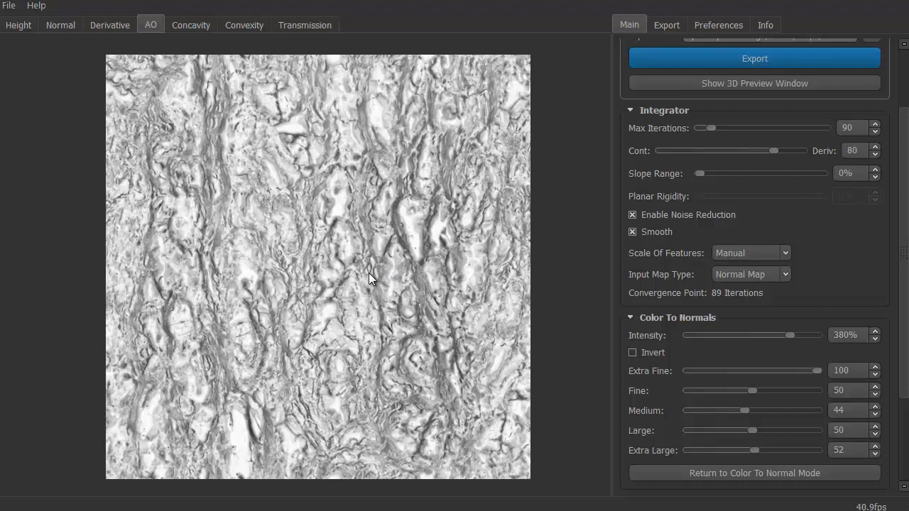
left_click_drag(302, 265, 307, 260)
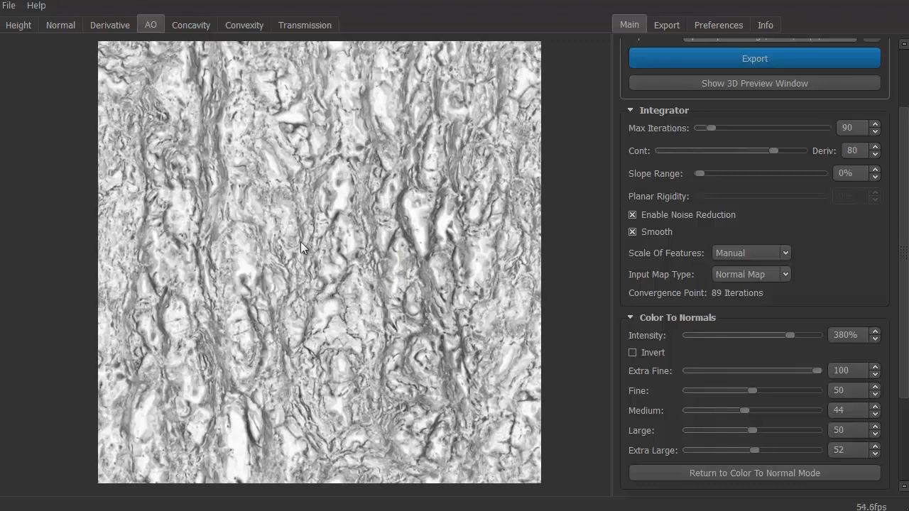
Step: Examine the line detail of the bark's Concavity and Convexity maps up close
left_click(194, 26)
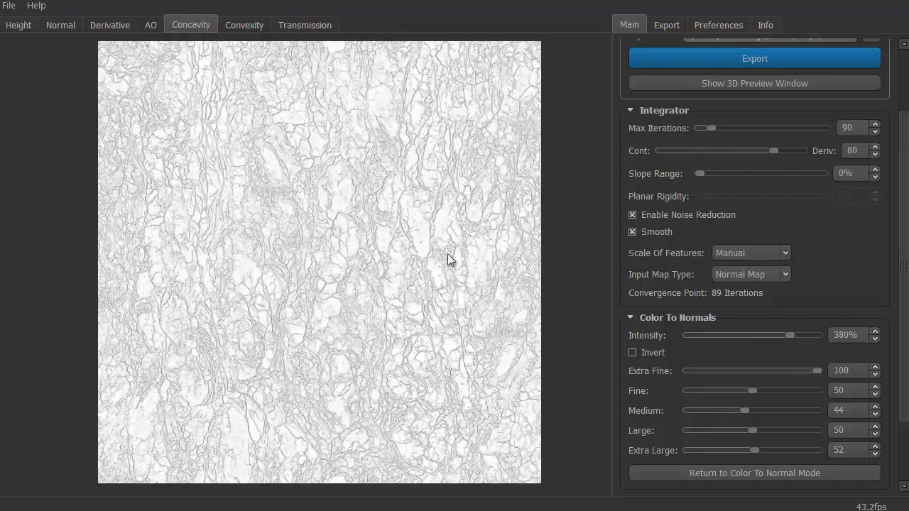
scroll(336, 270, "up", 6)
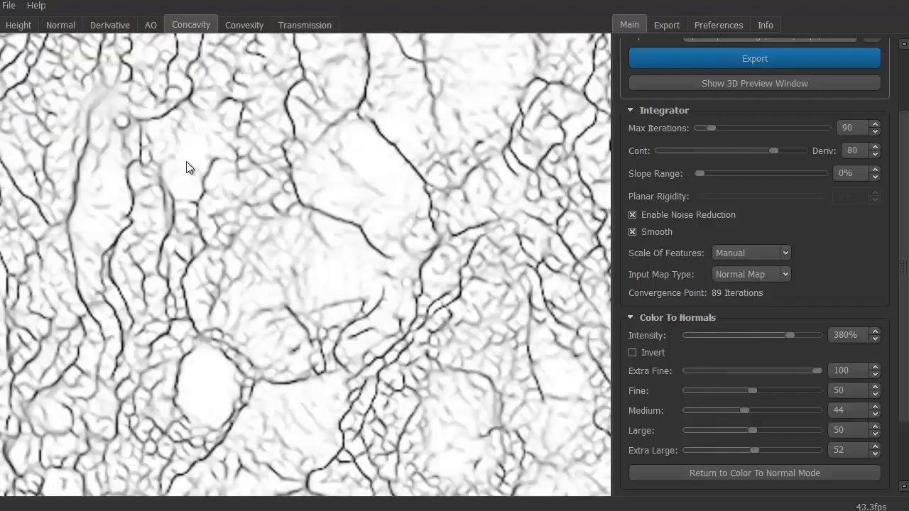
scroll(209, 206, "down", 4)
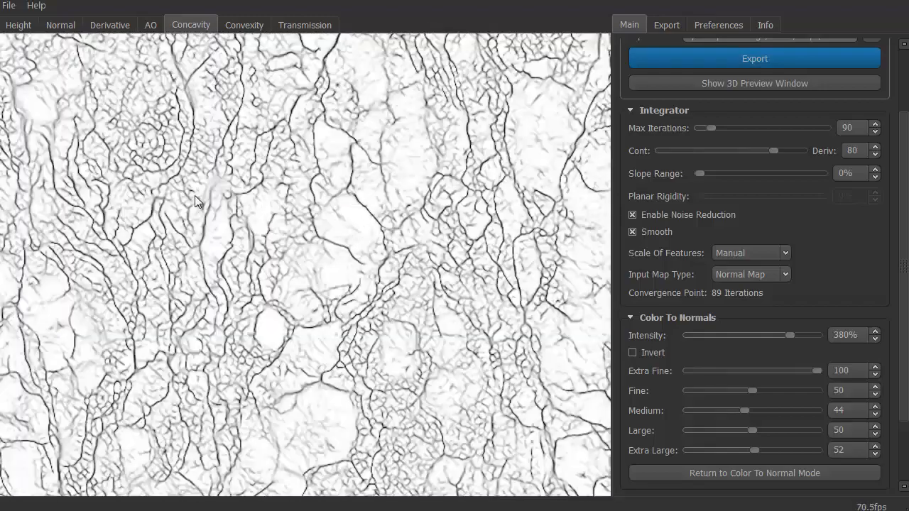
scroll(256, 278, "down", 3)
scroll(255, 273, "up", 1)
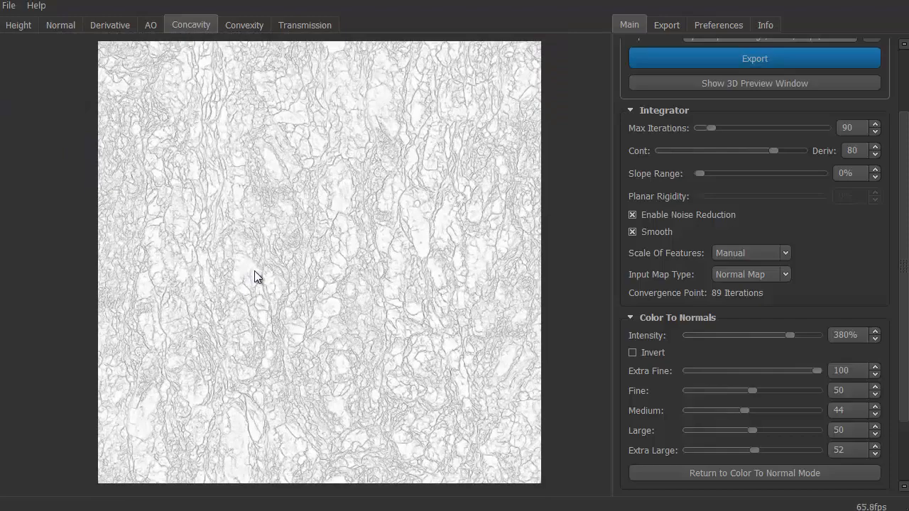
left_click(245, 25)
scroll(308, 275, "up", 6)
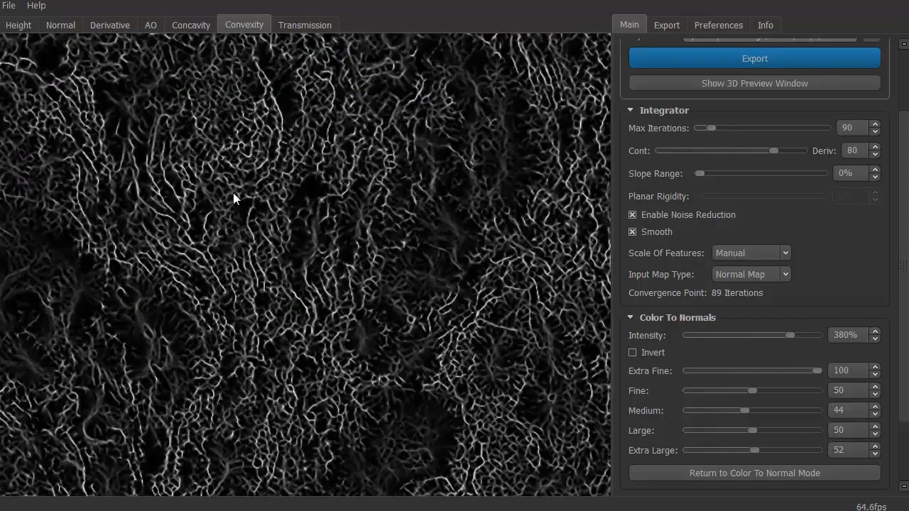
scroll(218, 185, "down", 6)
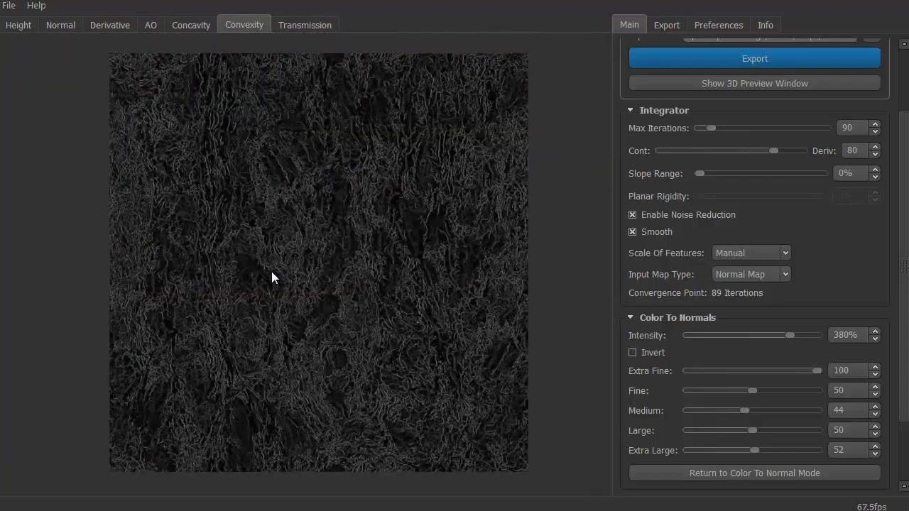
Step: Show the 3D preview again and inspect the displaced bark cylinder from several angles
left_click(733, 84)
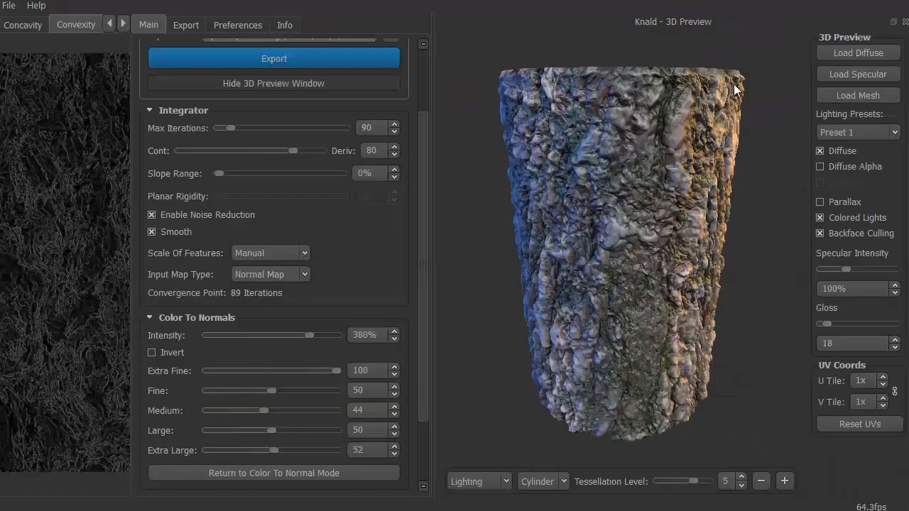
left_click_drag(473, 298, 647, 153)
left_click_drag(519, 262, 605, 304)
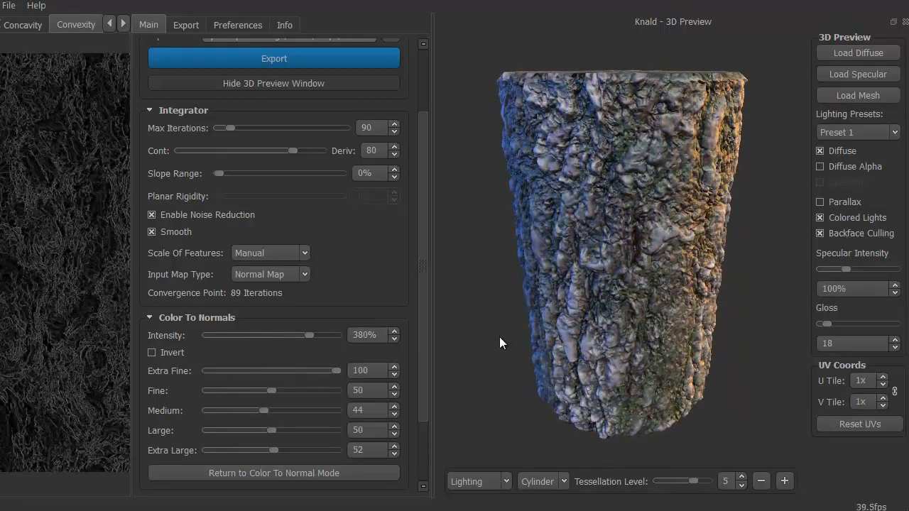
left_click_drag(508, 350, 478, 353)
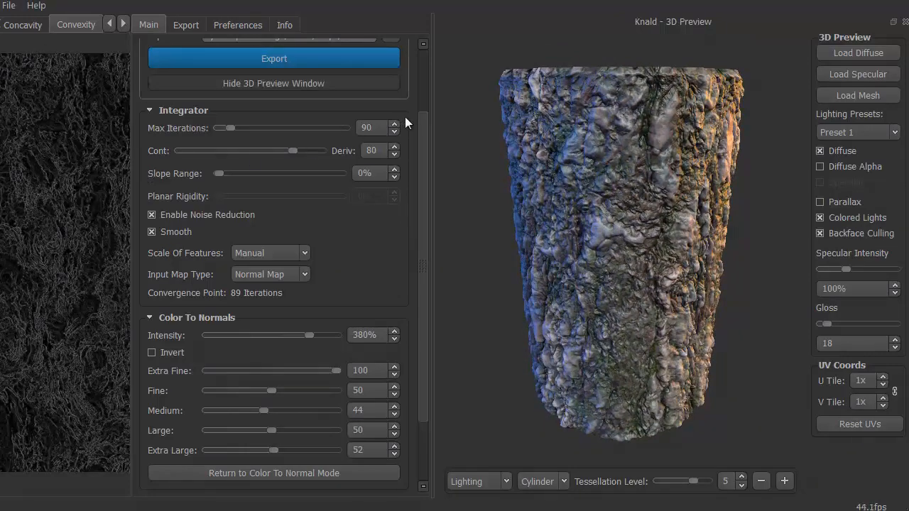
Step: Load bark_004.jpg as the color map and inspect it around the preview cylinder
scroll(408, 114, "up", 3)
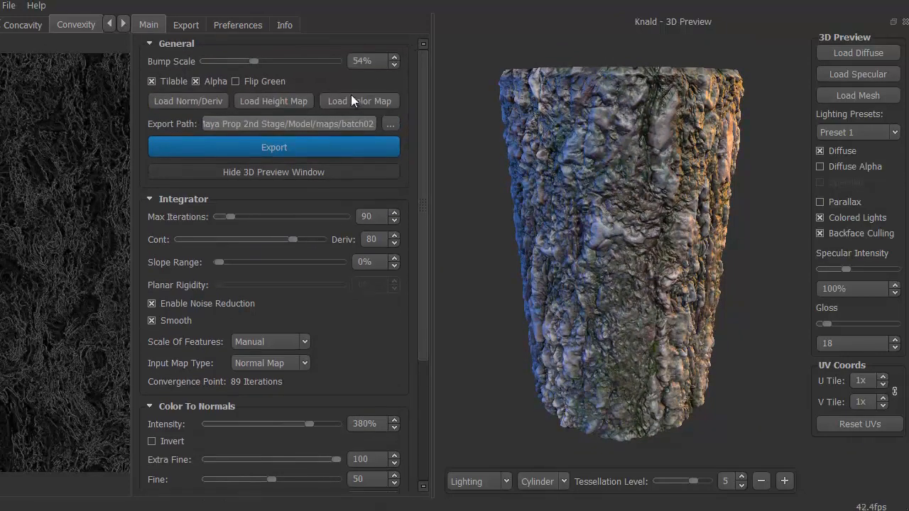
left_click(351, 96)
left_click(298, 29)
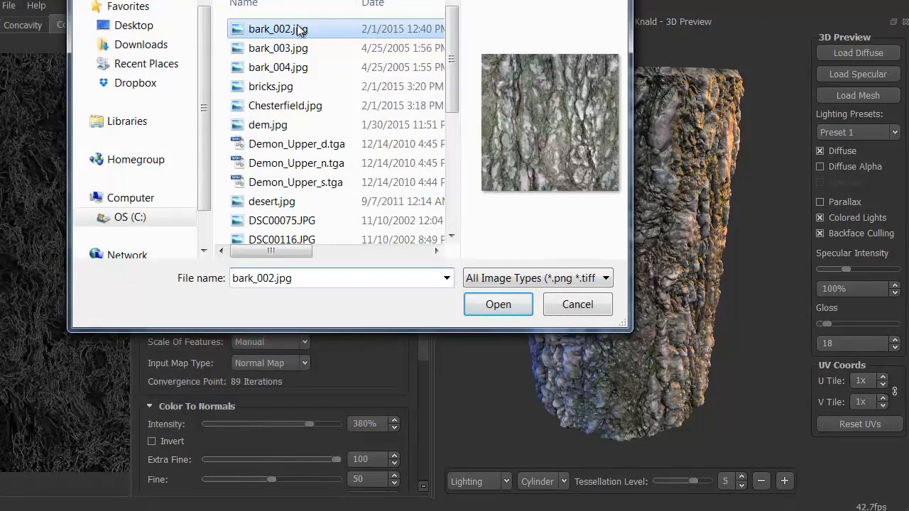
left_click(289, 48)
left_click(279, 67)
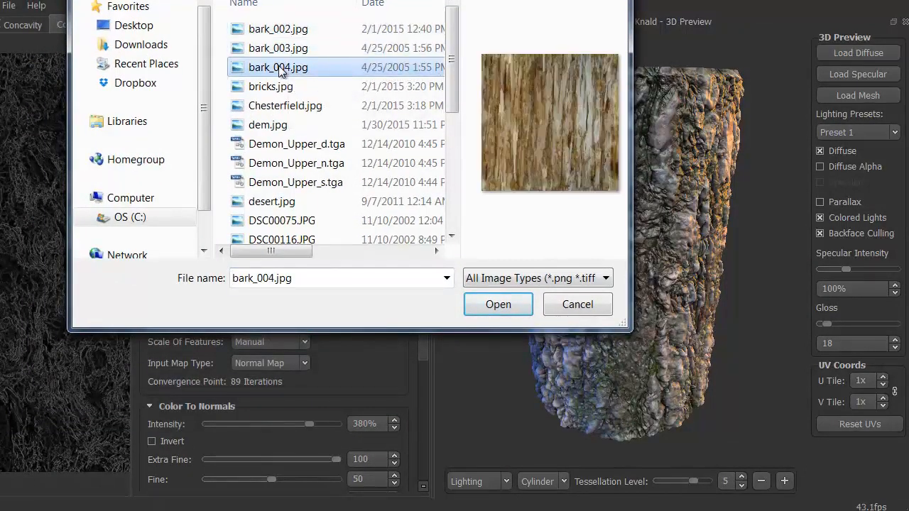
left_click(497, 304)
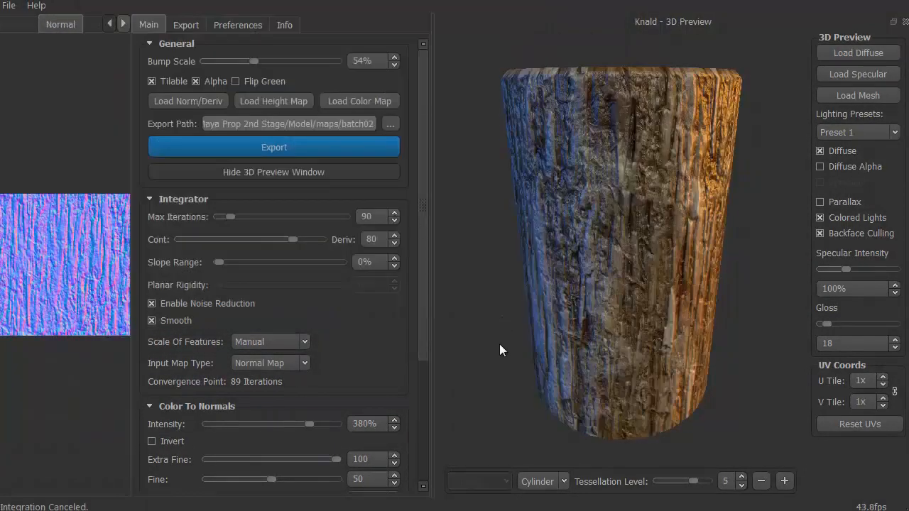
left_click_drag(488, 339, 579, 321)
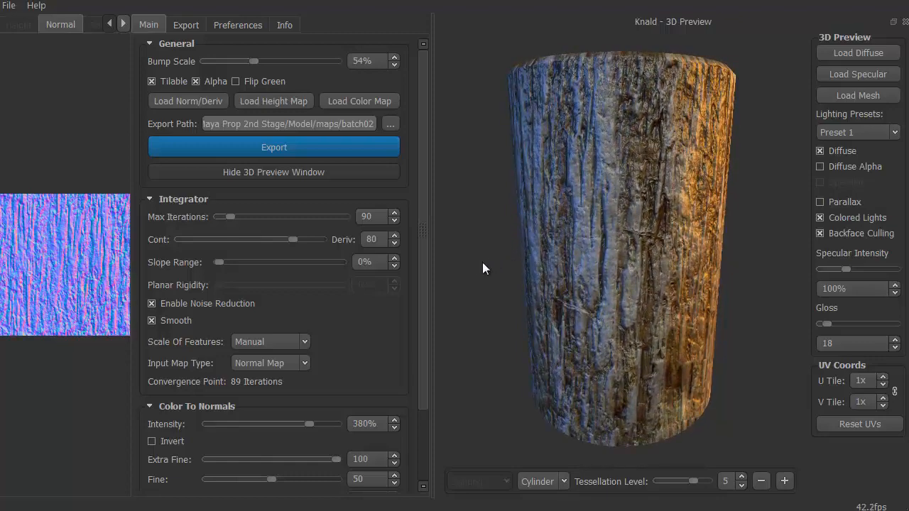
left_click_drag(549, 256, 666, 324)
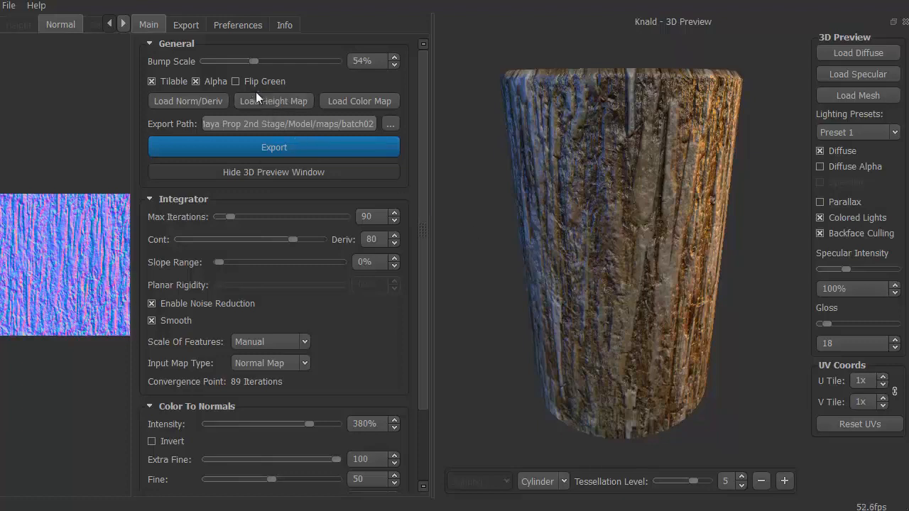
Step: Set the Bump Scale to 66% and configure Color To Normals with 602% Intensity and Invert enabled
mouse_move(253, 60)
left_mouse_down()
mouse_move(282, 60)
mouse_move(259, 61)
left_mouse_up()
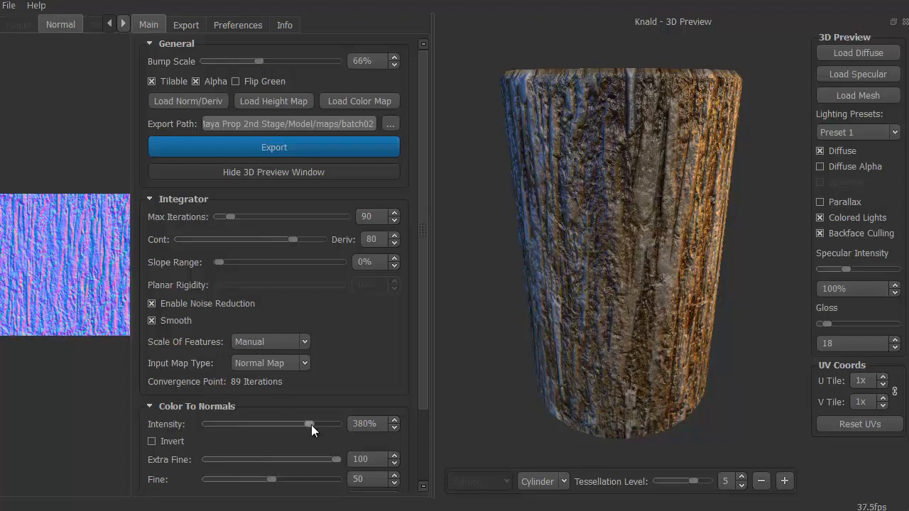
left_click_drag(313, 425, 324, 425)
scroll(487, 293, "up", 5)
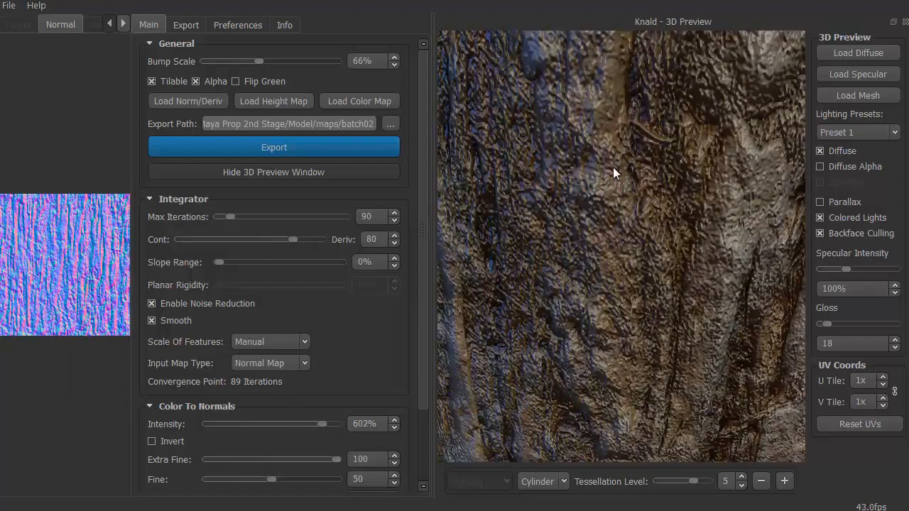
scroll(649, 286, "down", 5)
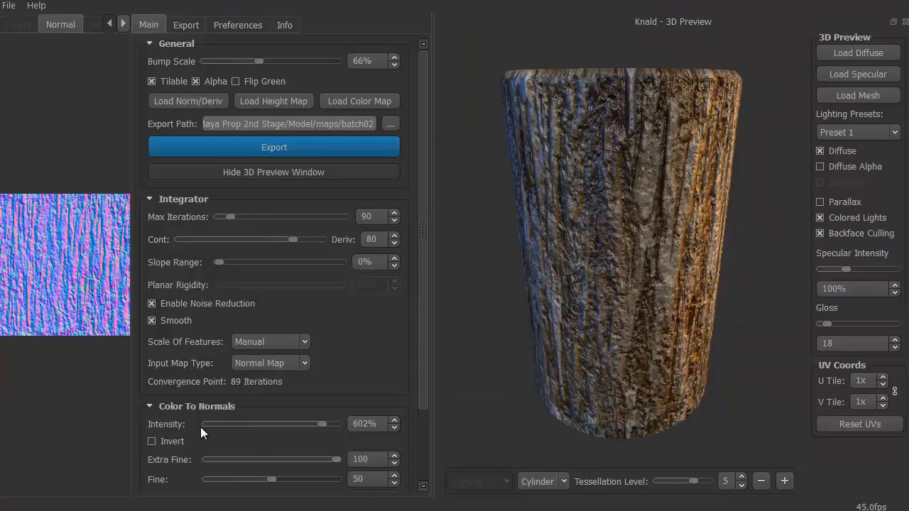
left_click(151, 442)
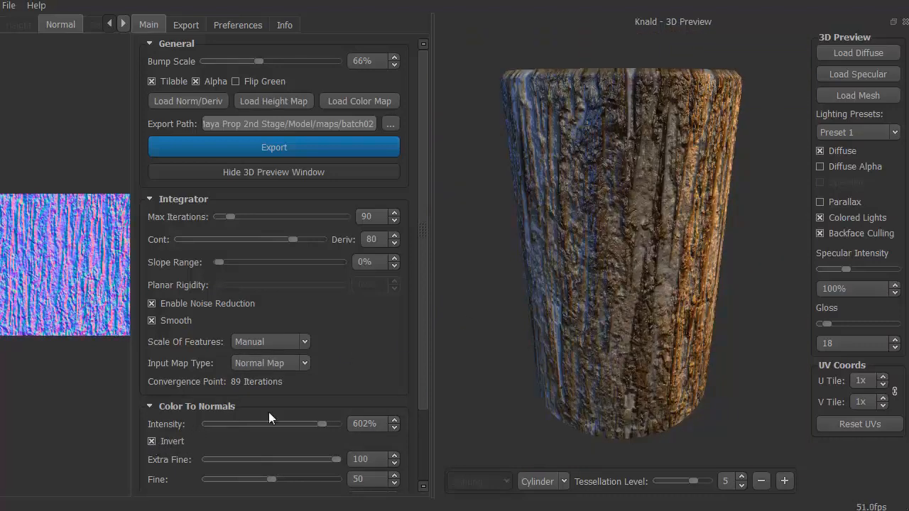
Step: Turn off Invert in Color To Normals and update the integrator to regenerate the bark maps
left_click_drag(495, 304, 550, 294)
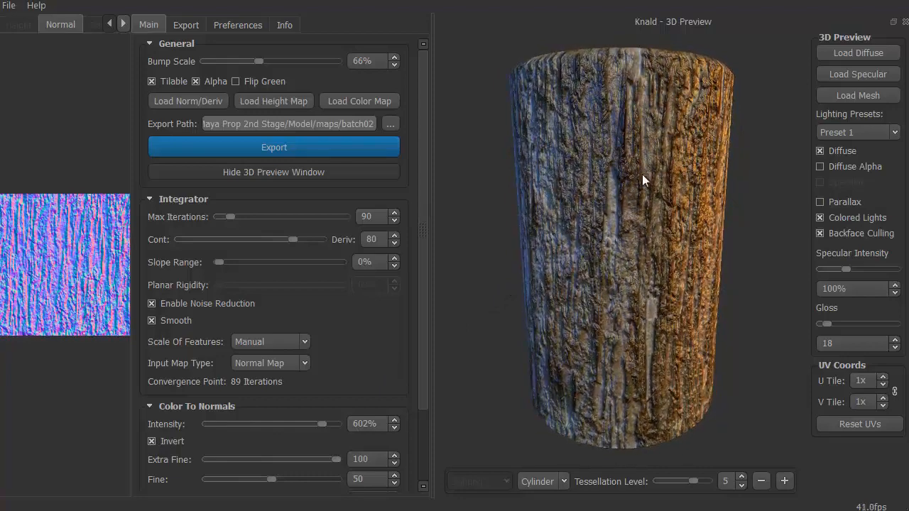
mouse_move(539, 361)
left_mouse_down()
mouse_move(502, 363)
mouse_move(529, 366)
left_mouse_up()
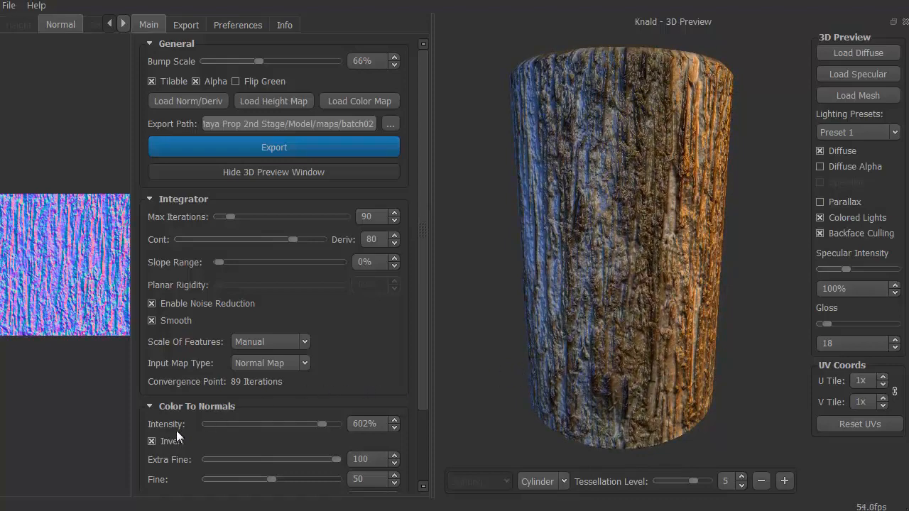
left_click(152, 441)
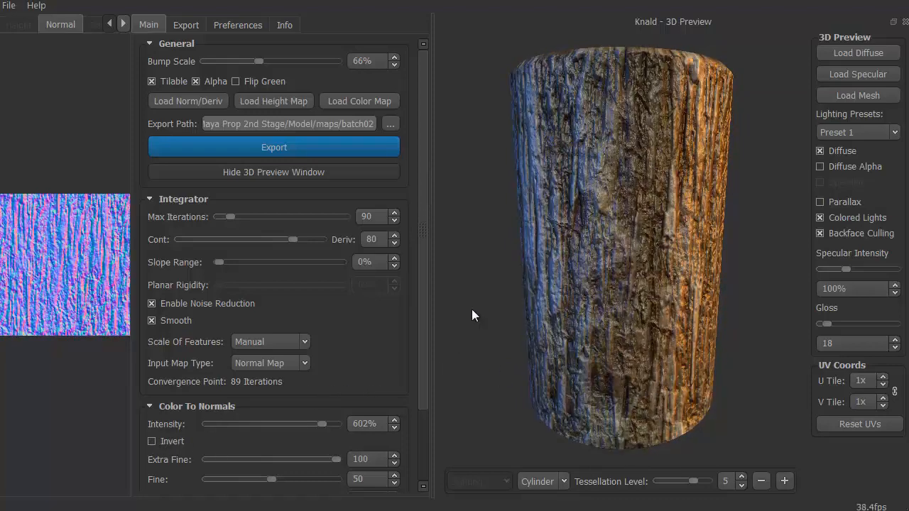
left_click_drag(472, 310, 522, 323)
scroll(419, 270, "down", 3)
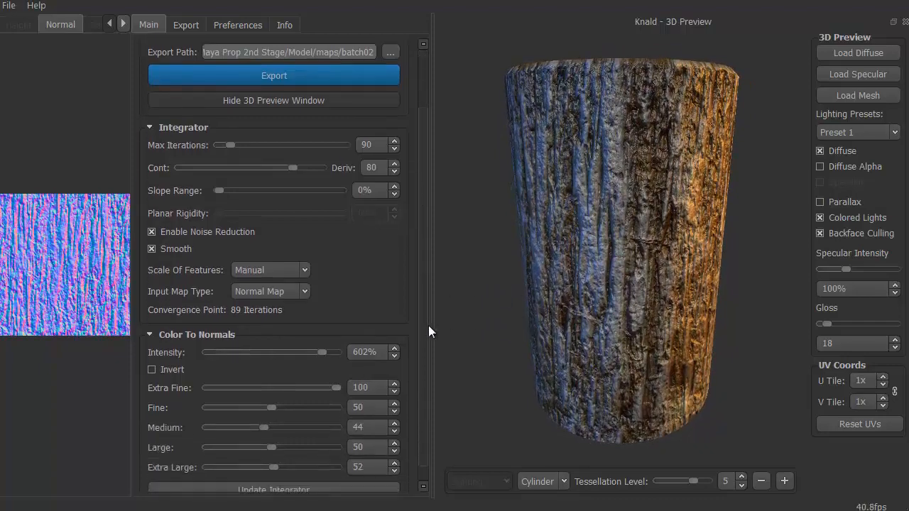
left_click(287, 472)
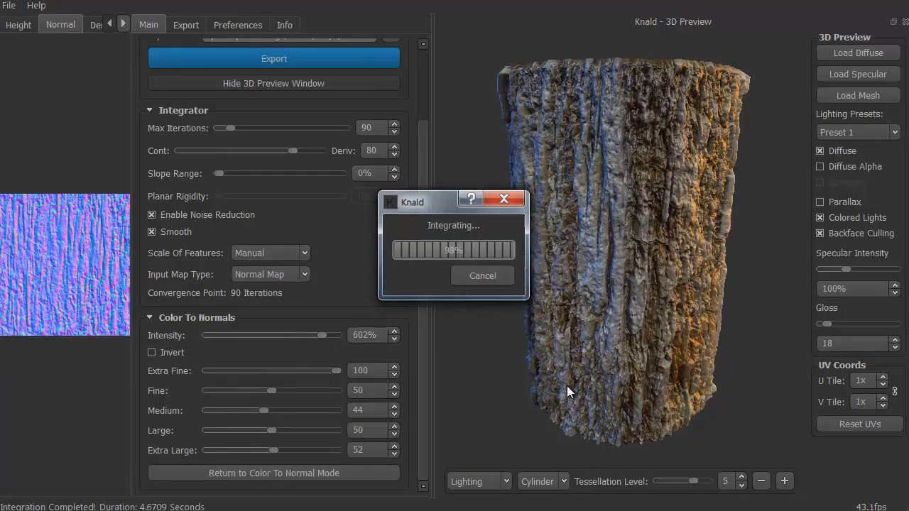
left_click_drag(506, 364, 358, 240)
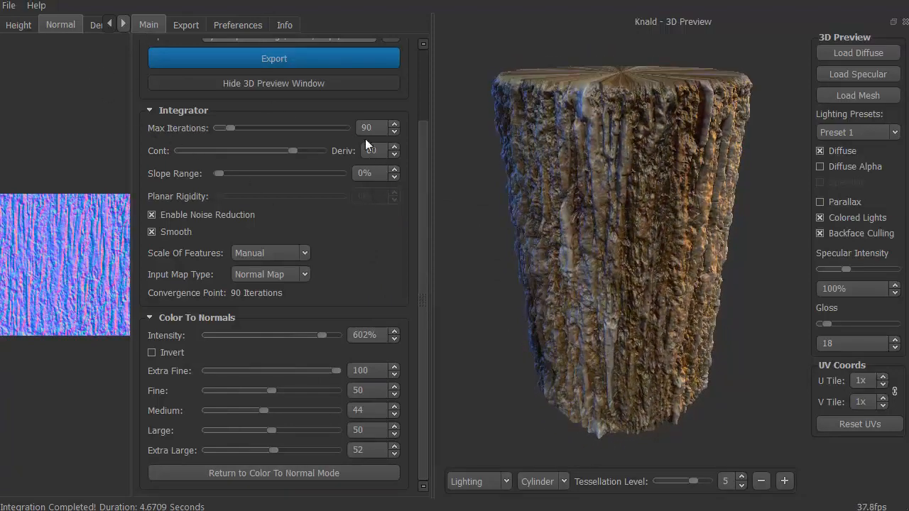
Step: Hide the 3D preview and review the enlarged Normal, Height and Derivative maps of the bark
left_click(279, 84)
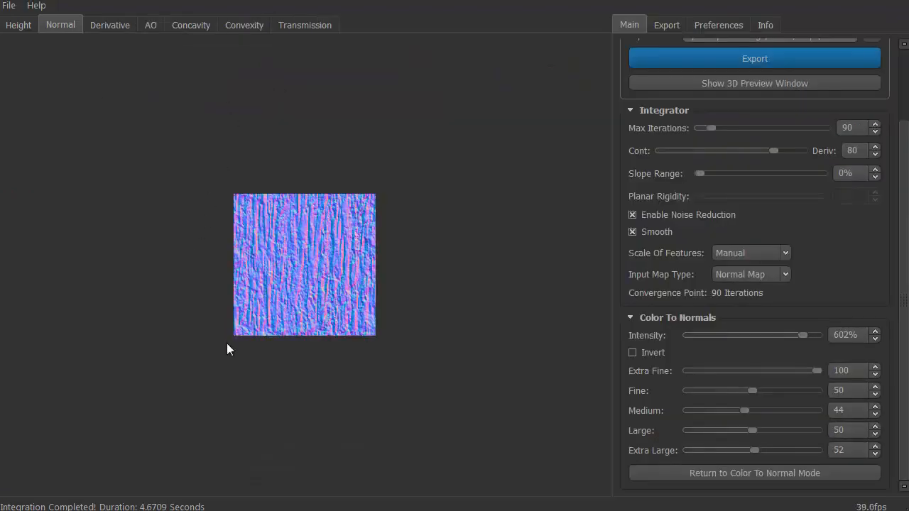
right_click_drag(226, 343, 106, 287)
left_click_drag(281, 267, 156, 419)
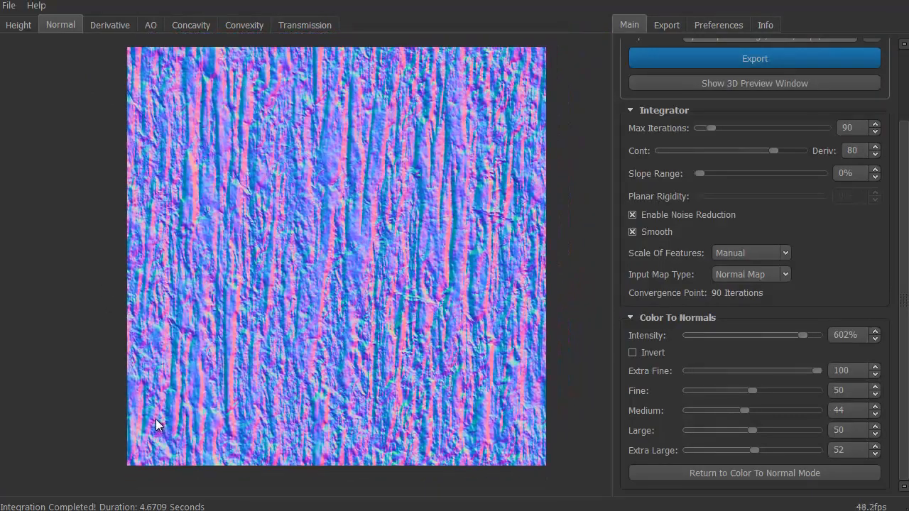
left_click(28, 25)
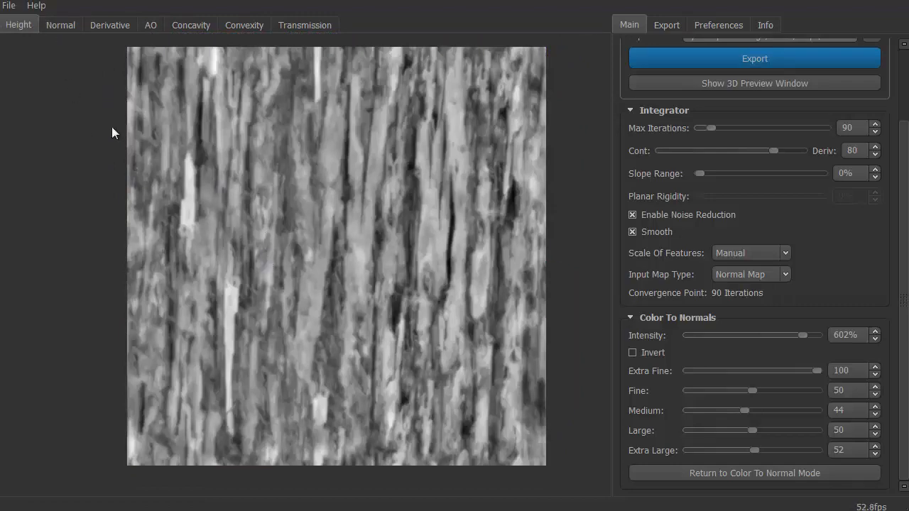
left_click(69, 29)
left_click(105, 26)
Step: Examine the AO map up close and compare the bark's Concavity and Convexity maps
left_click(147, 27)
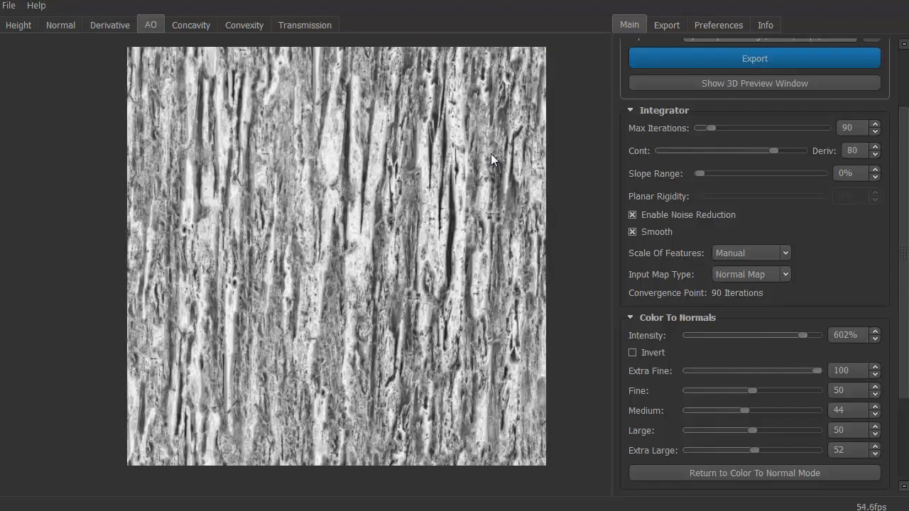
scroll(353, 291, "up", 5)
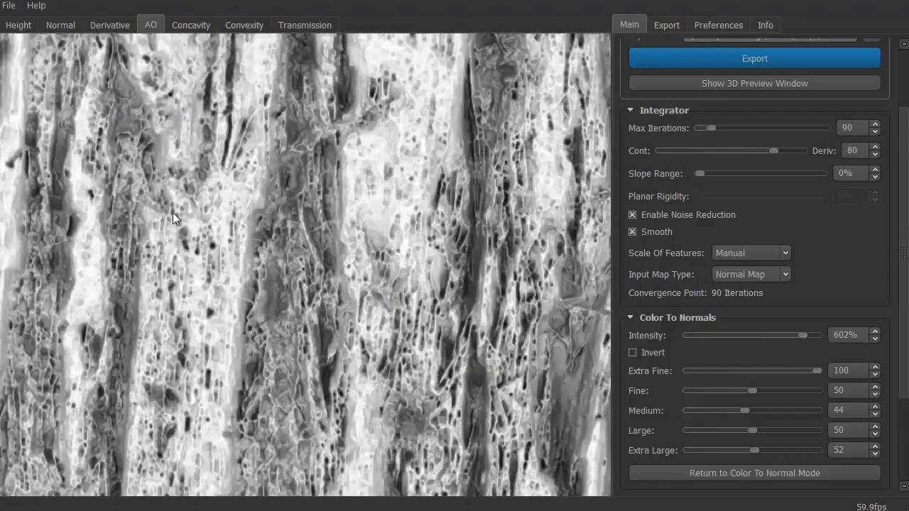
scroll(210, 251, "down", 5)
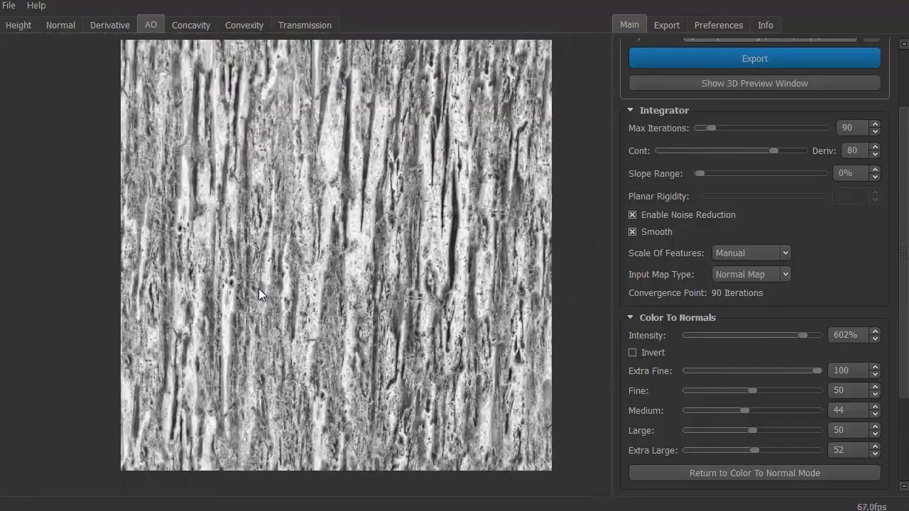
left_click_drag(260, 284, 293, 293)
left_click(189, 29)
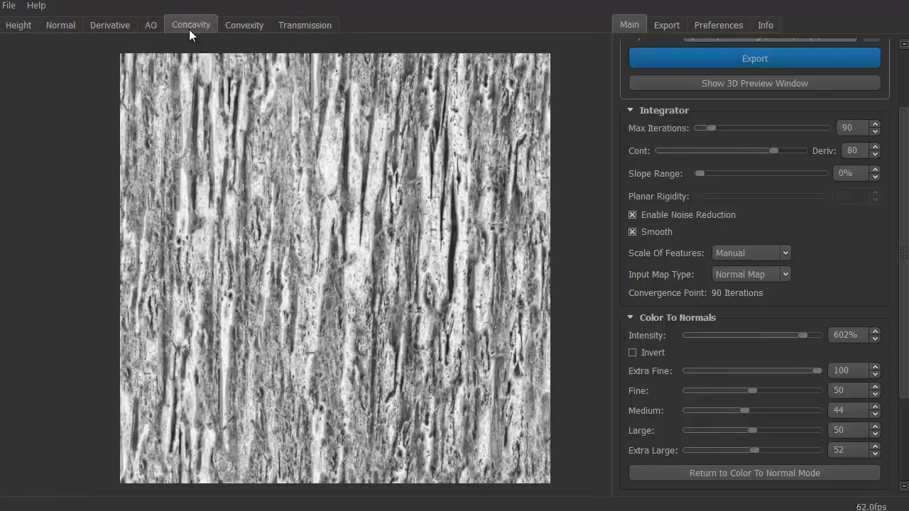
left_click(239, 24)
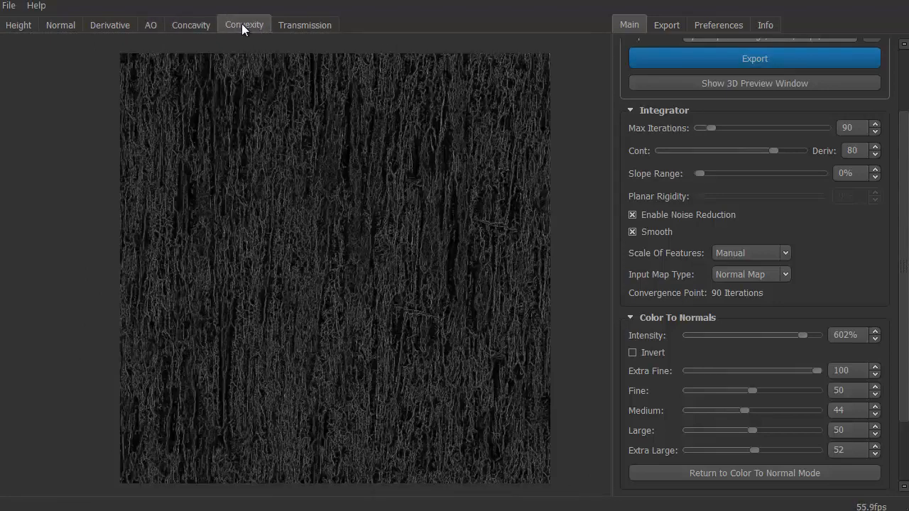
left_click(207, 23)
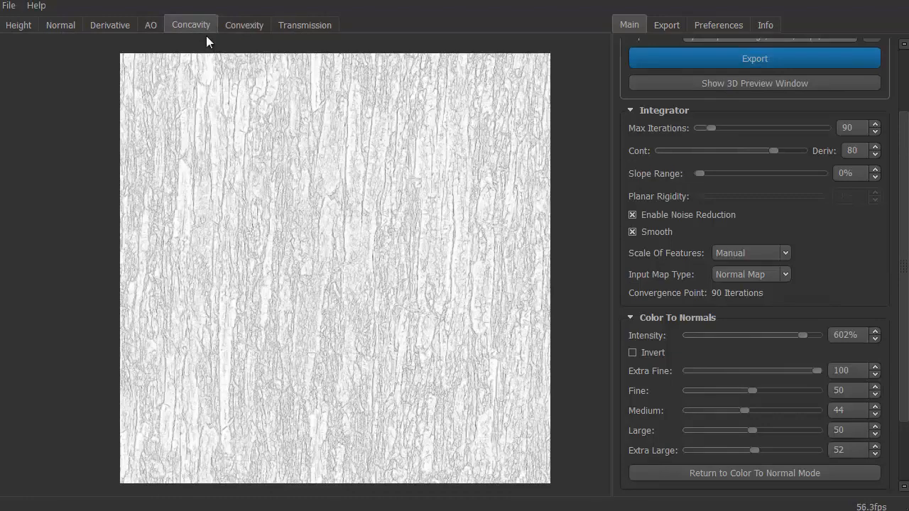
left_click(235, 21)
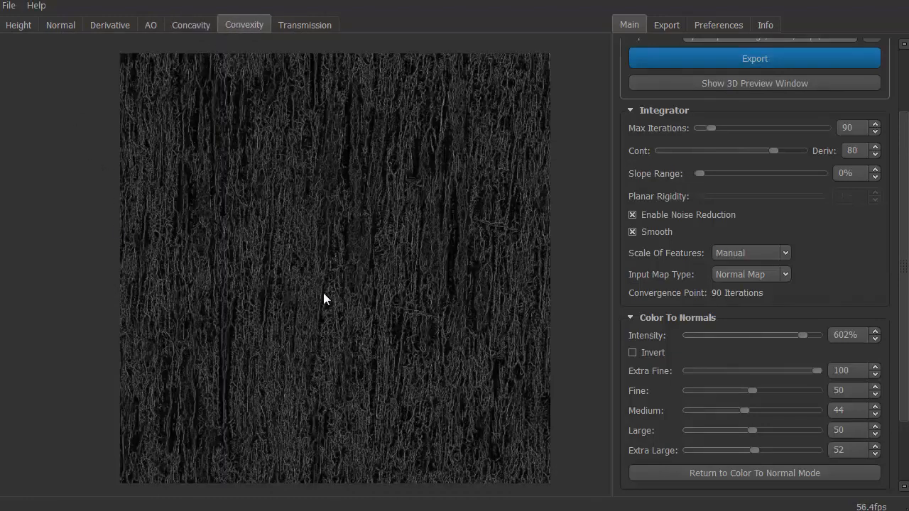
Step: Show the 3D preview again and change the preview mesh to Sphere
left_click(765, 81)
left_click_drag(477, 285, 570, 296)
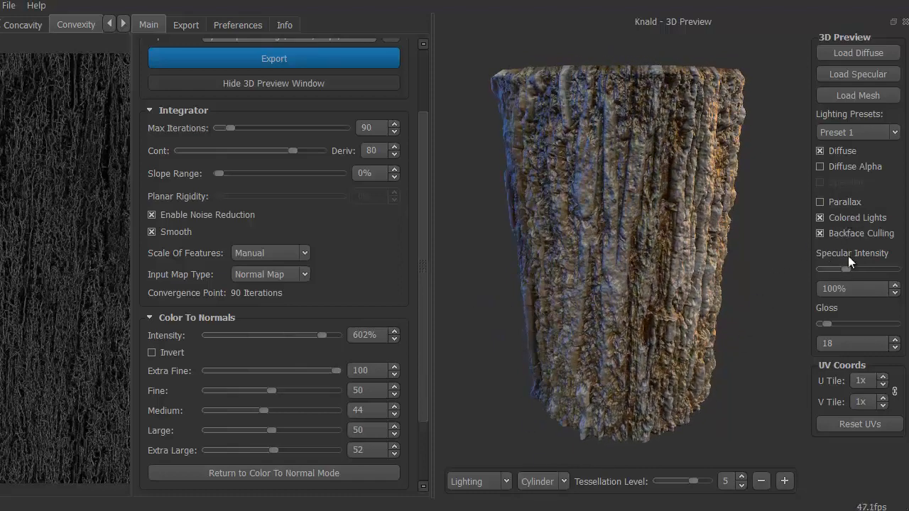
left_click(566, 484)
left_click(540, 497)
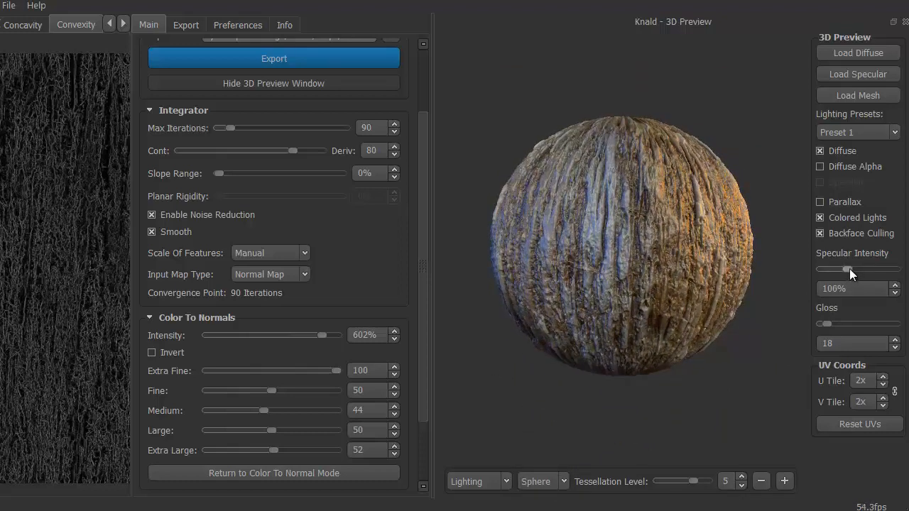
Step: Try Specular Intensity values of 300% and 106% with Gloss raised to 176, rotating the sphere to compare the highlights
left_click_drag(849, 269, 908, 266)
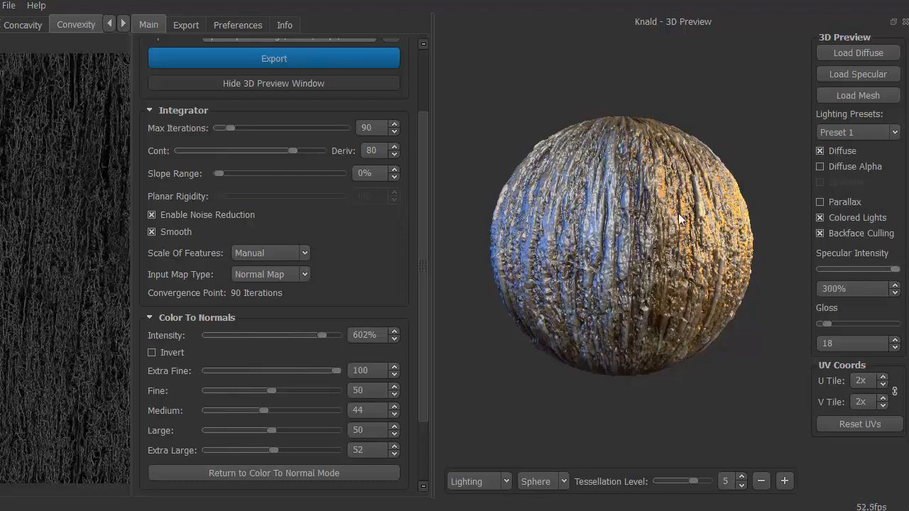
left_click_drag(493, 400, 528, 399)
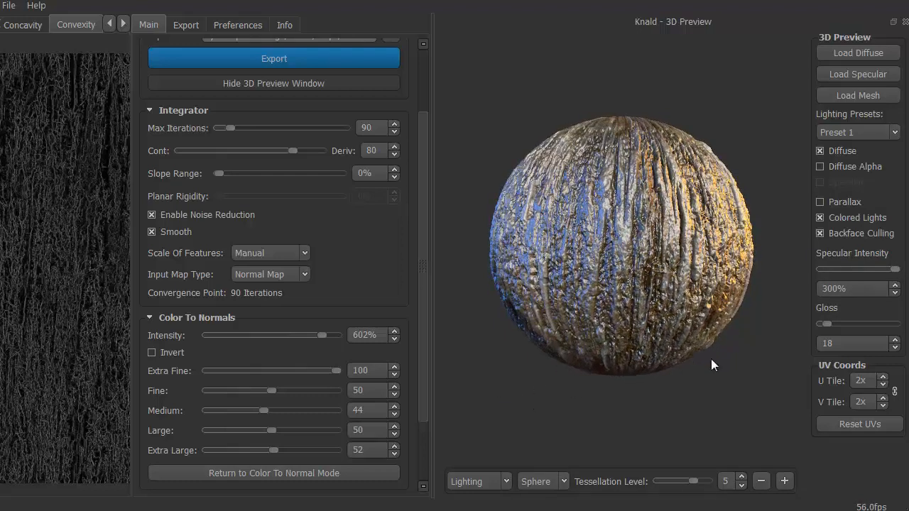
left_click_drag(829, 323, 872, 317)
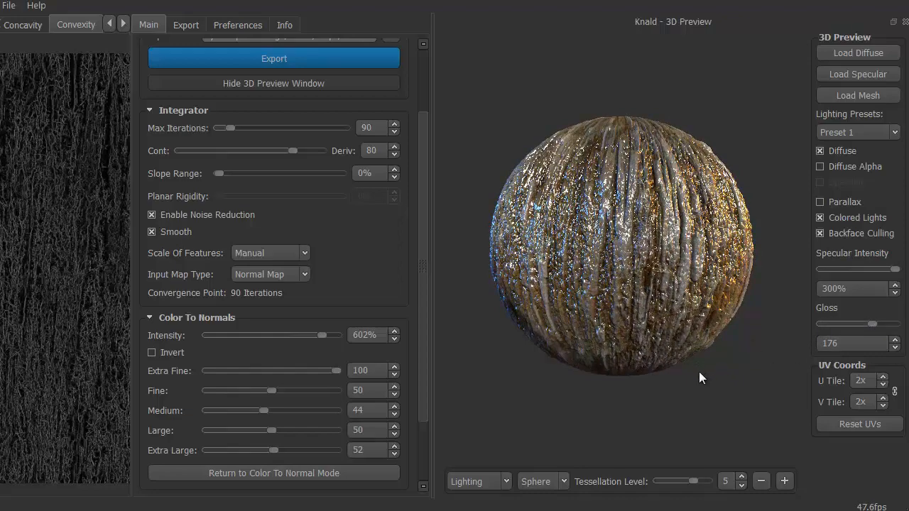
left_click_drag(699, 371, 648, 378)
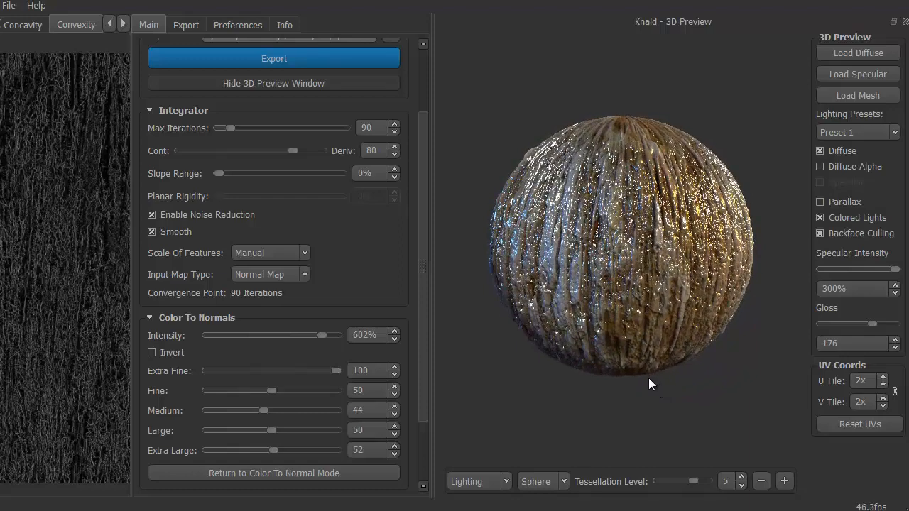
left_click_drag(892, 270, 853, 270)
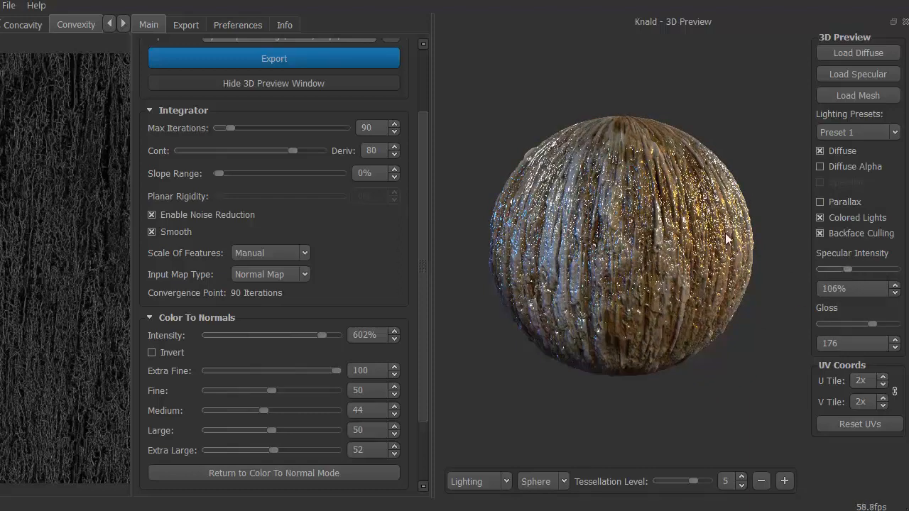
left_click_drag(659, 402, 677, 390)
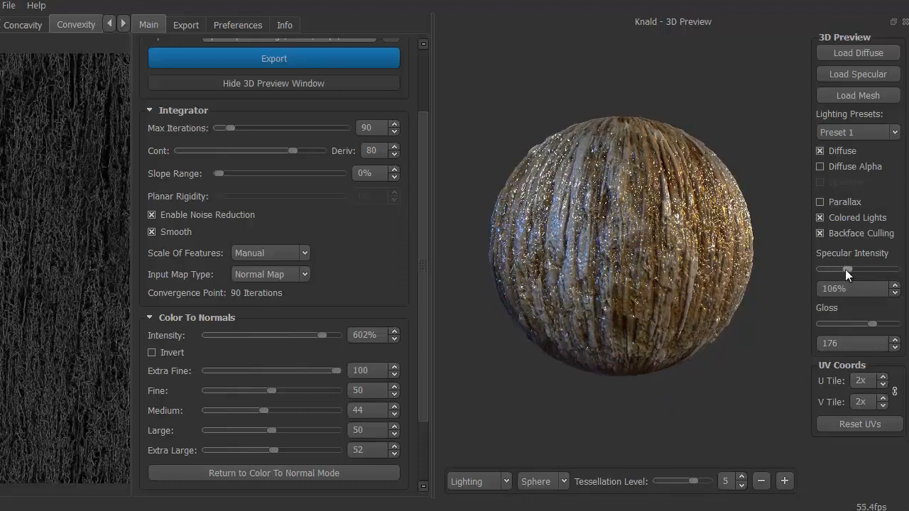
Step: Set the Specular Intensity to 27% and the Gloss to 50, and check the bark around the sphere
left_click_drag(846, 270, 836, 269)
left_click_drag(870, 321, 822, 322)
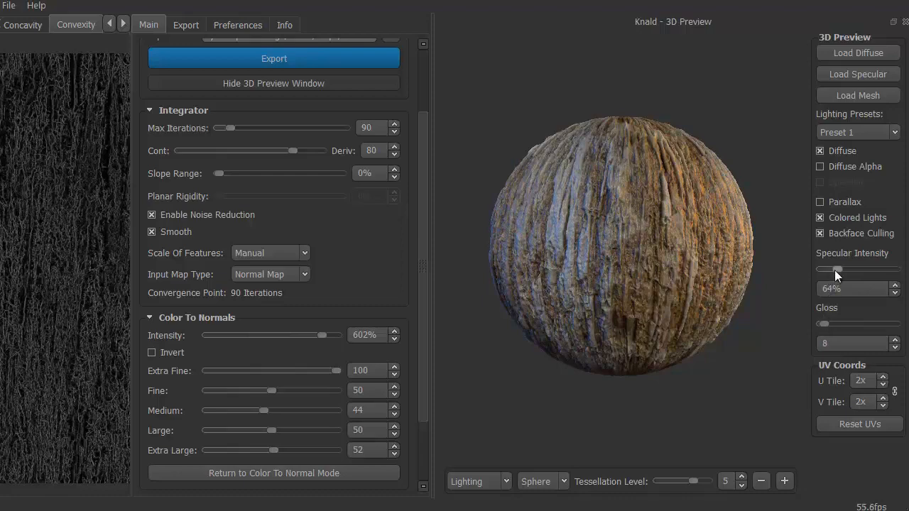
left_click_drag(835, 270, 827, 270)
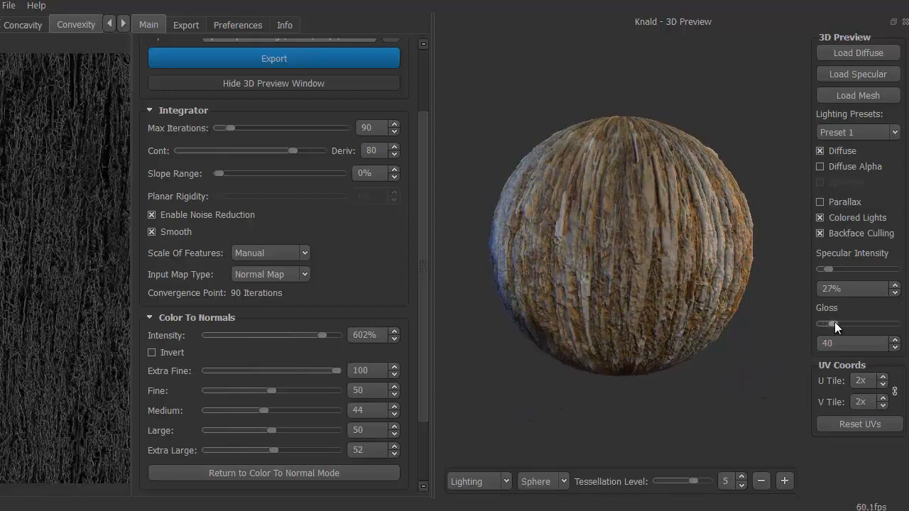
left_click_drag(835, 323, 836, 323)
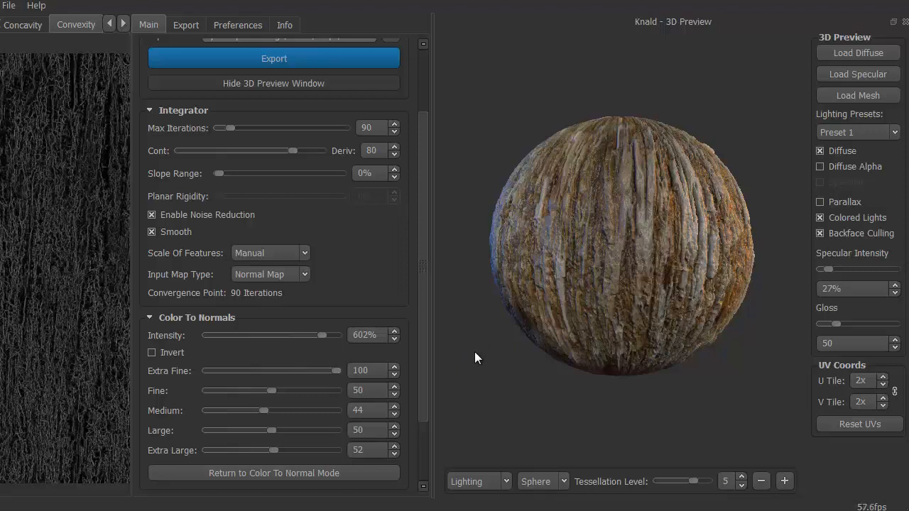
left_click_drag(475, 351, 541, 349)
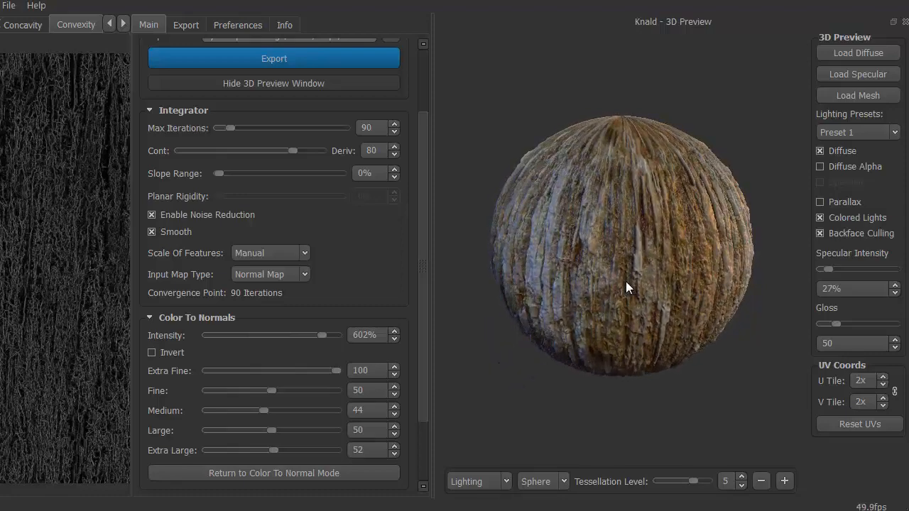
left_click_drag(626, 281, 632, 190)
Step: Change the preview mesh to Plane and inspect the displaced bark surface up close and from oblique angles
left_click(543, 482)
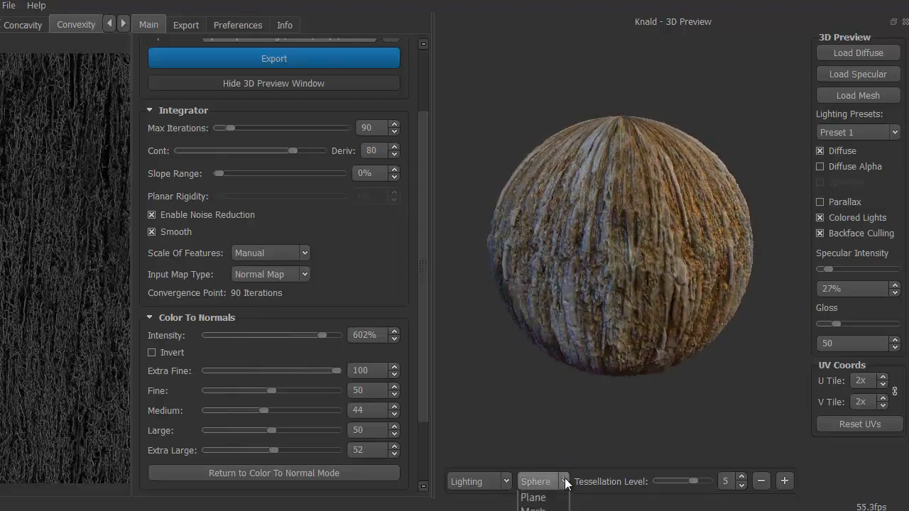
left_click(536, 506)
left_click_drag(555, 405, 598, 433)
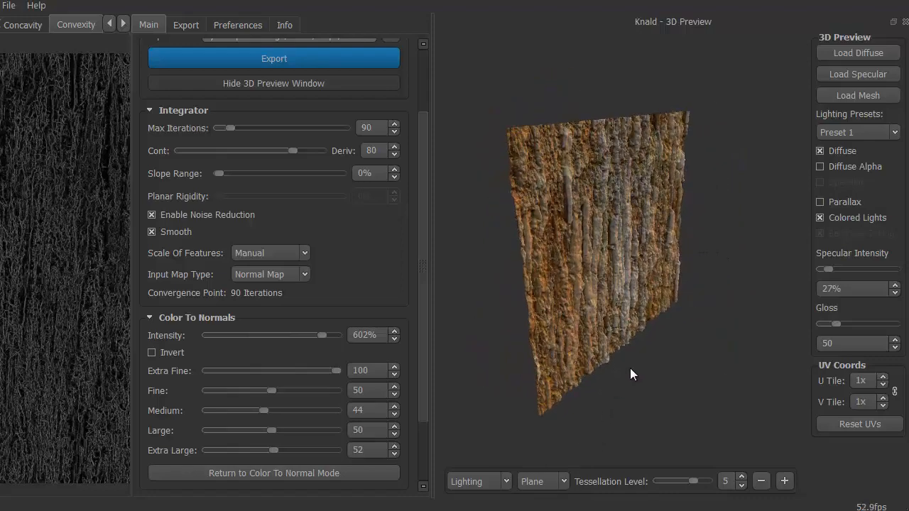
scroll(634, 360, "up", 3)
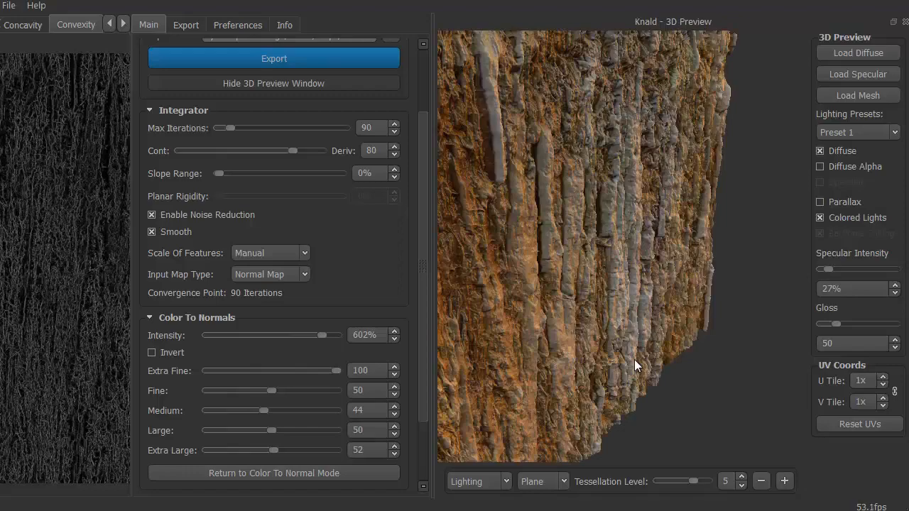
left_click_drag(634, 361, 662, 376)
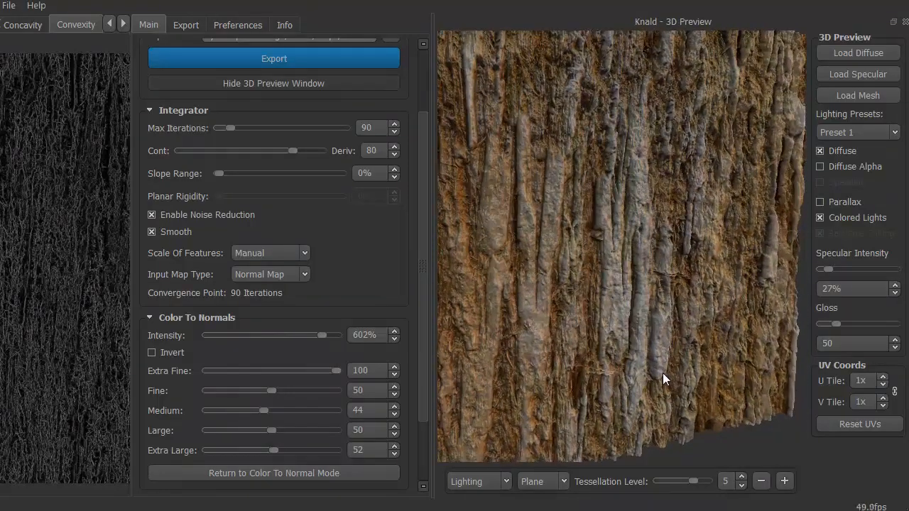
scroll(644, 339, "down", 3)
middle_click_drag(644, 331, 638, 217)
left_click_drag(647, 411, 687, 387)
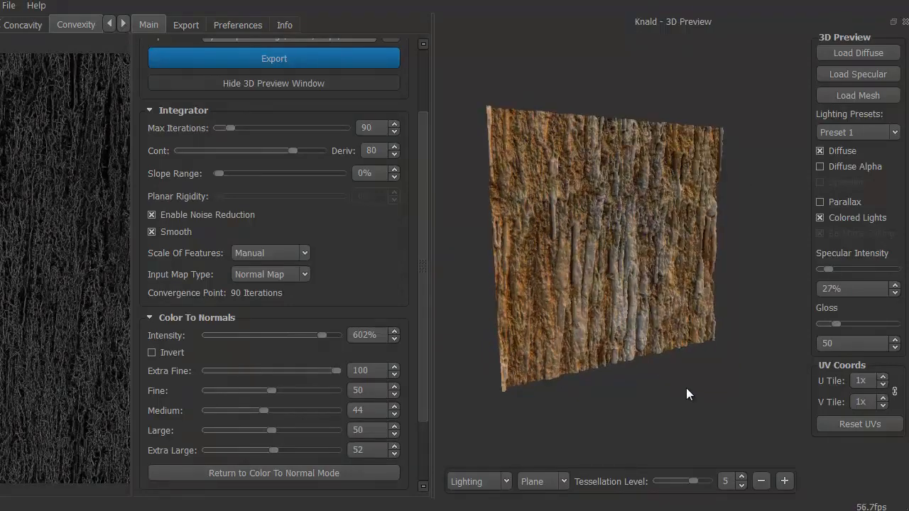
Step: Rotate the preview lighting on the bark plane and inspect the relief up close from the side
right_click_drag(757, 208, 562, 58)
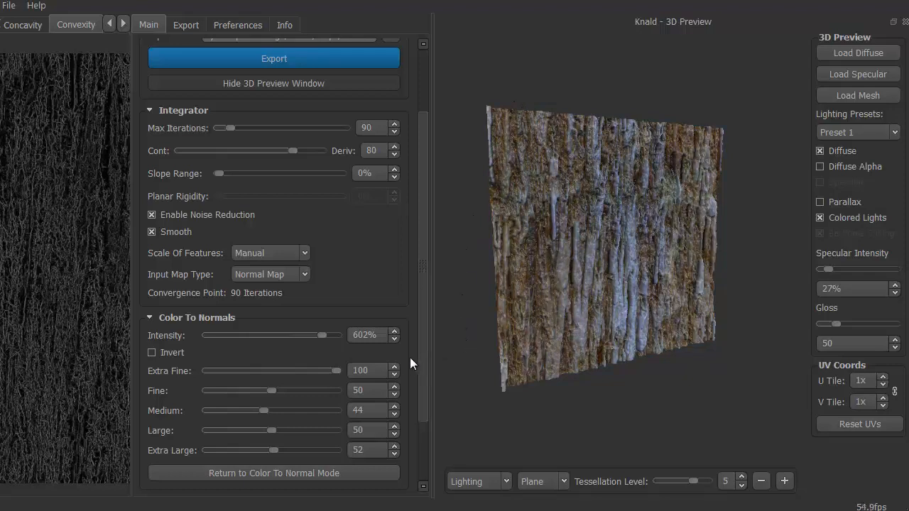
left_click_drag(473, 419, 507, 410)
scroll(592, 396, "up", 3)
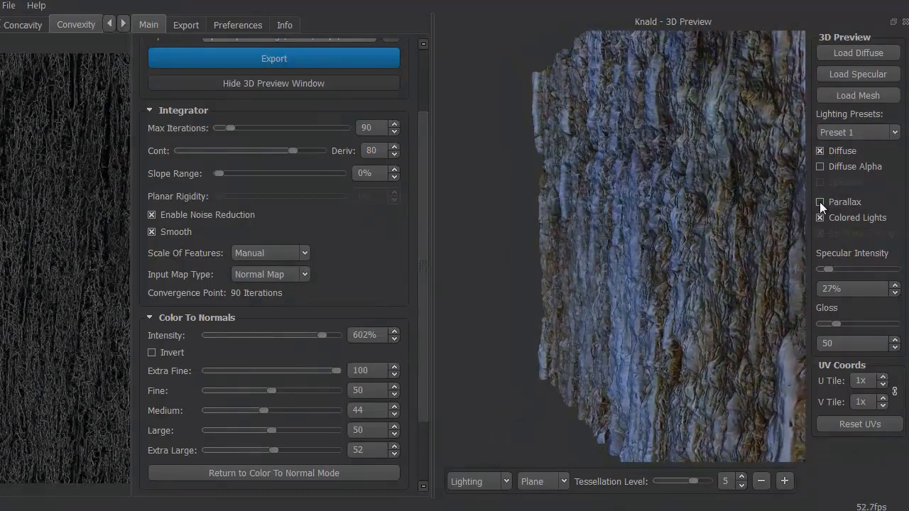
Step: Toggle the Parallax option for the bark plane and inspect the plane edge-on and from oblique angles
left_click(820, 201)
left_click_drag(495, 182, 564, 180)
scroll(607, 212, "down", 3)
left_click_drag(602, 379, 699, 410)
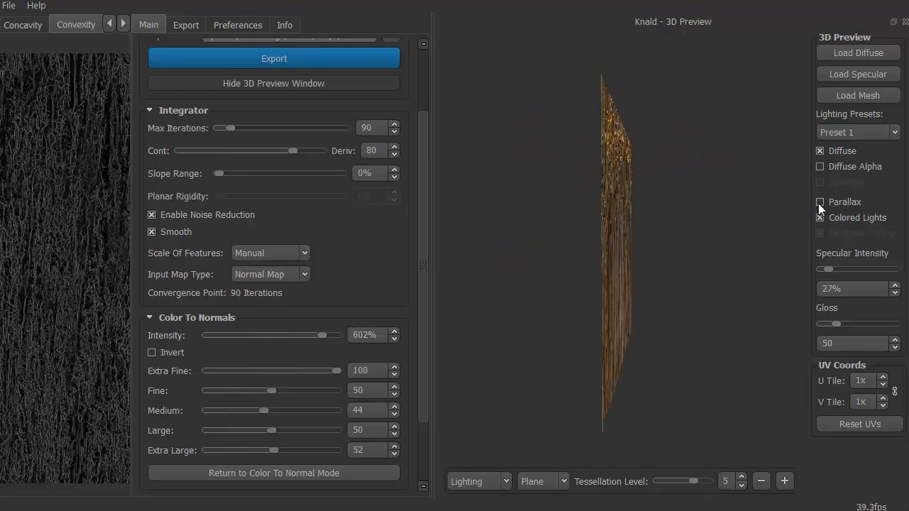
left_click_drag(714, 331, 585, 393)
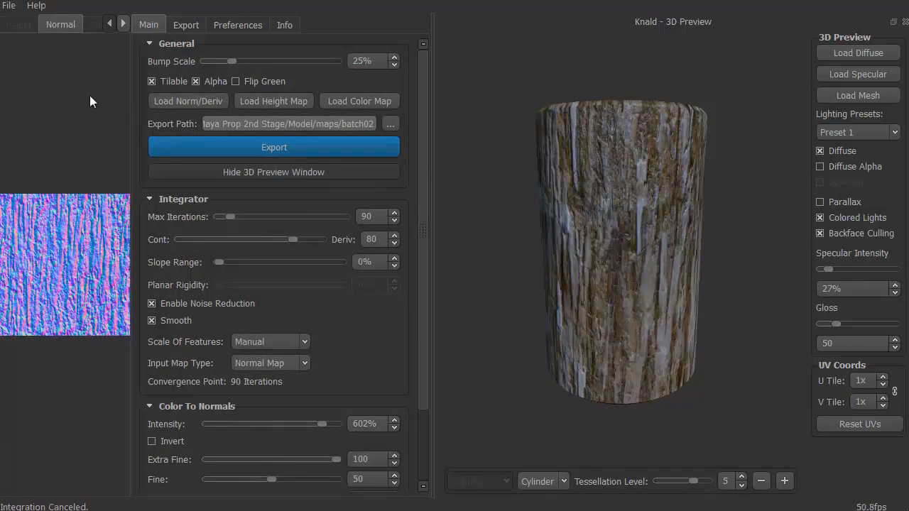
left_click(8, 5)
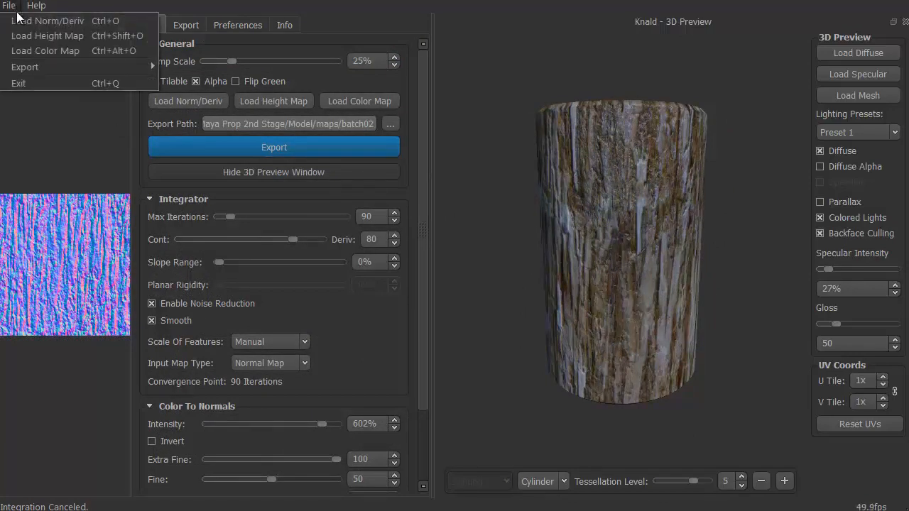
left_click(36, 50)
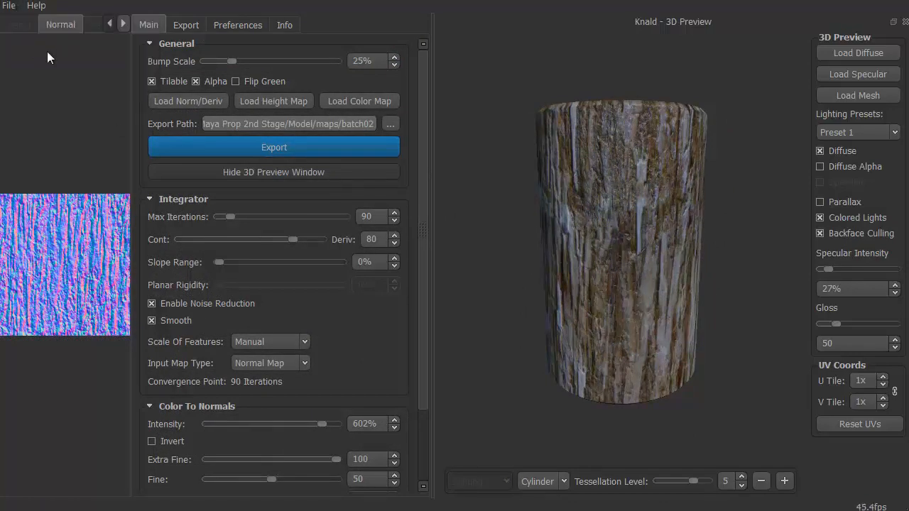
left_click_drag(345, 17, 429, 36)
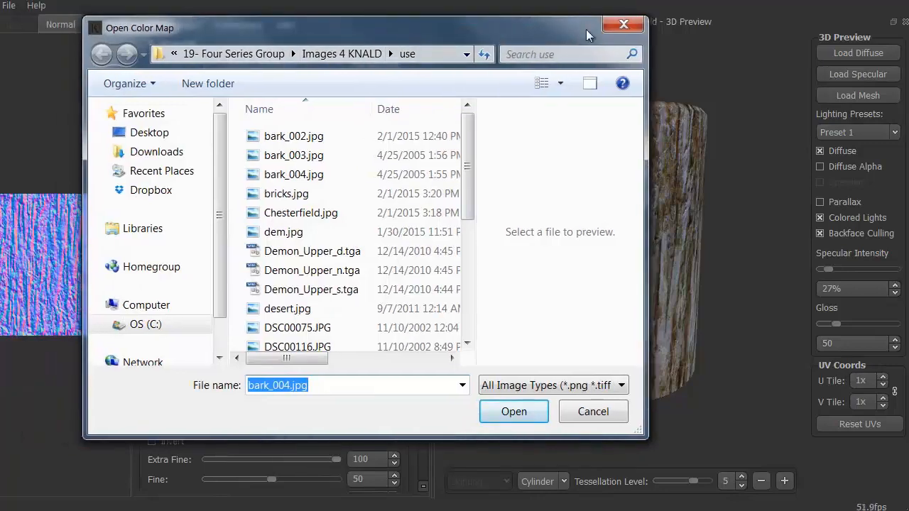
left_click(623, 26)
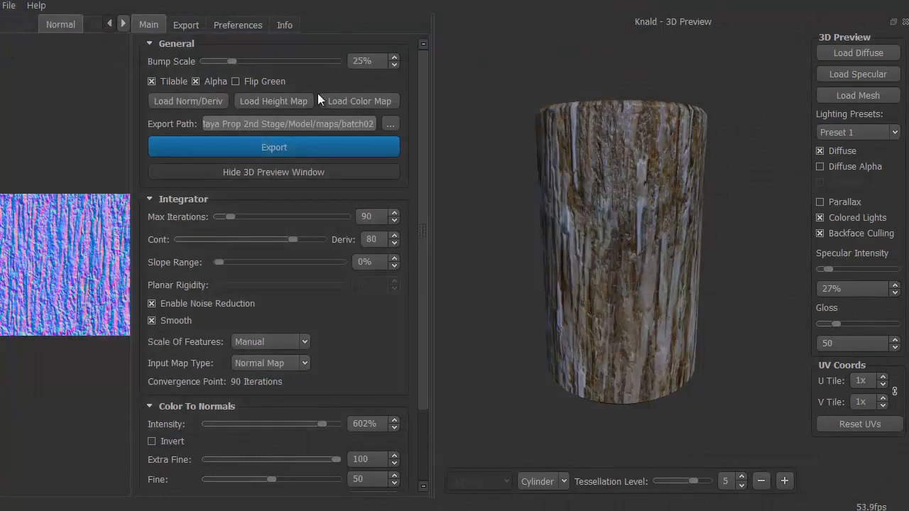
Step: Load the stone wall photo DSC00307.JPG as the new color map
left_click(353, 96)
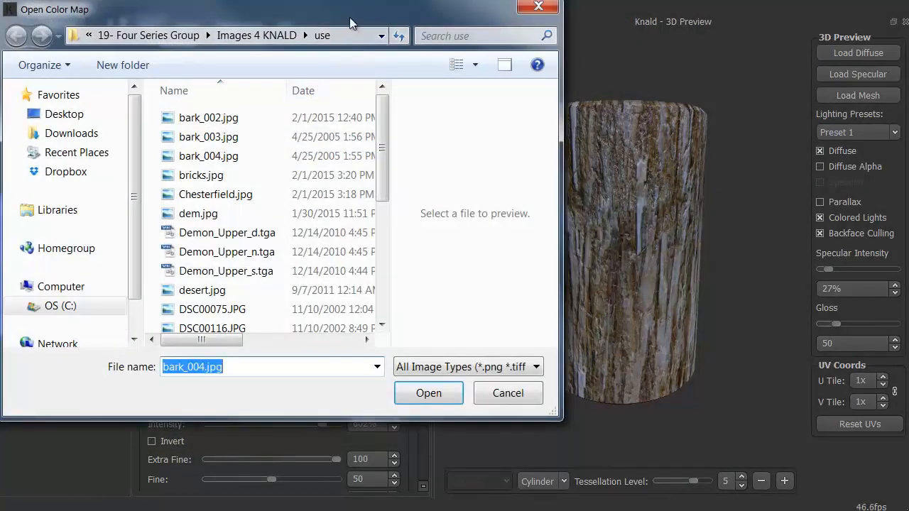
left_click_drag(350, 17, 459, 88)
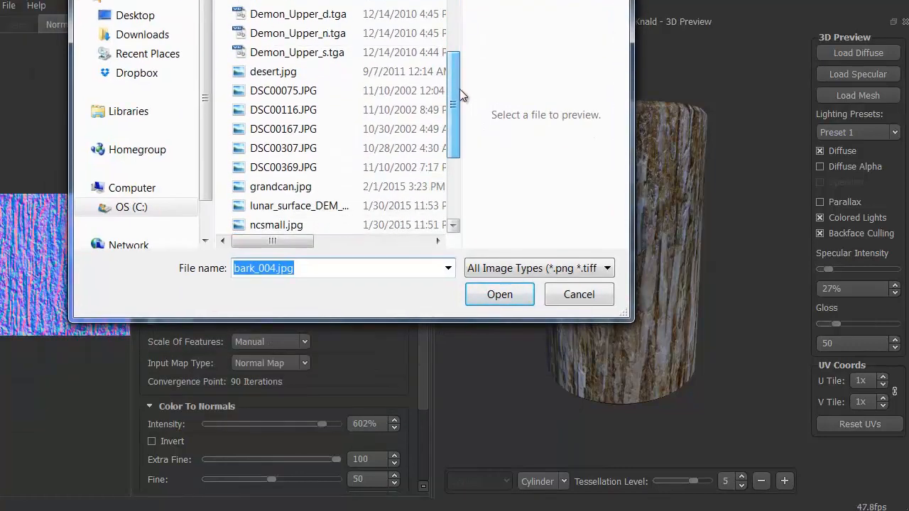
left_click(283, 147)
left_click(498, 294)
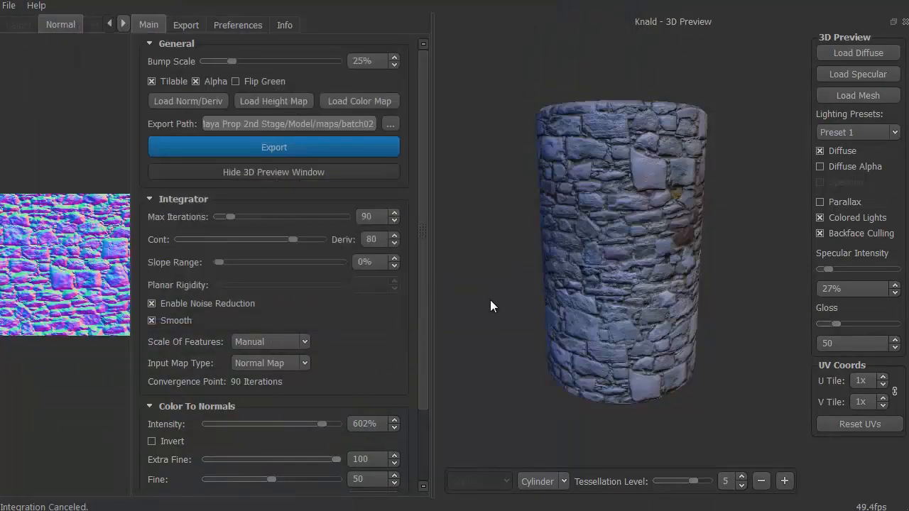
Step: Rotate the stone-textured cylinder to inspect the wall relief and the vertical texture seam all around it
left_click_drag(482, 275, 634, 279)
left_click_drag(518, 268, 556, 253)
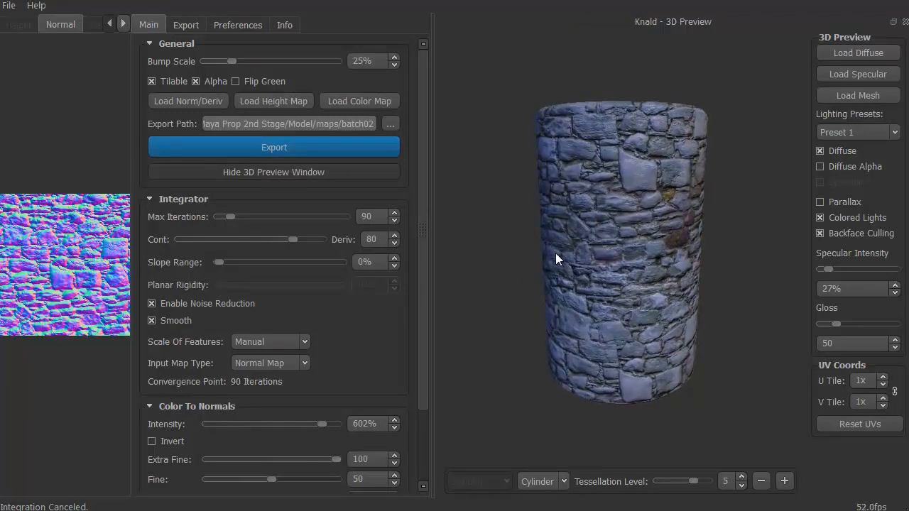
left_click_drag(484, 269, 547, 263)
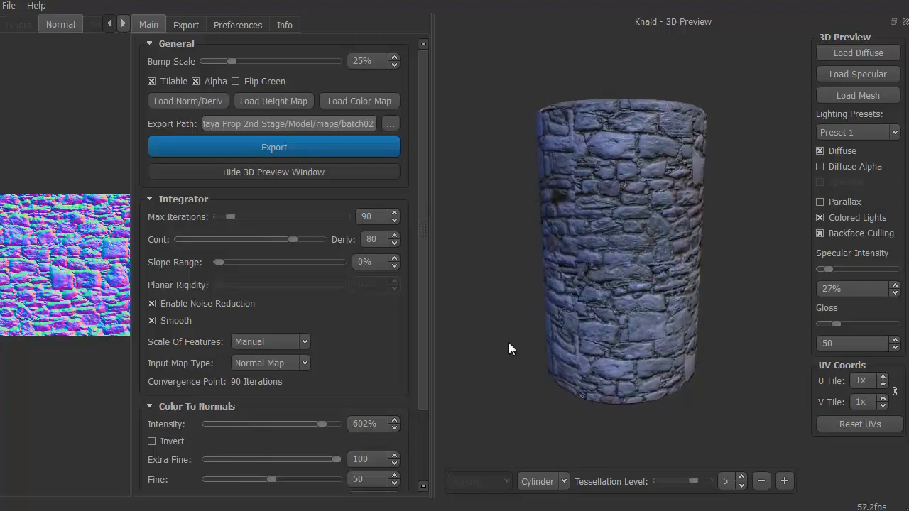
left_click_drag(509, 343, 579, 243)
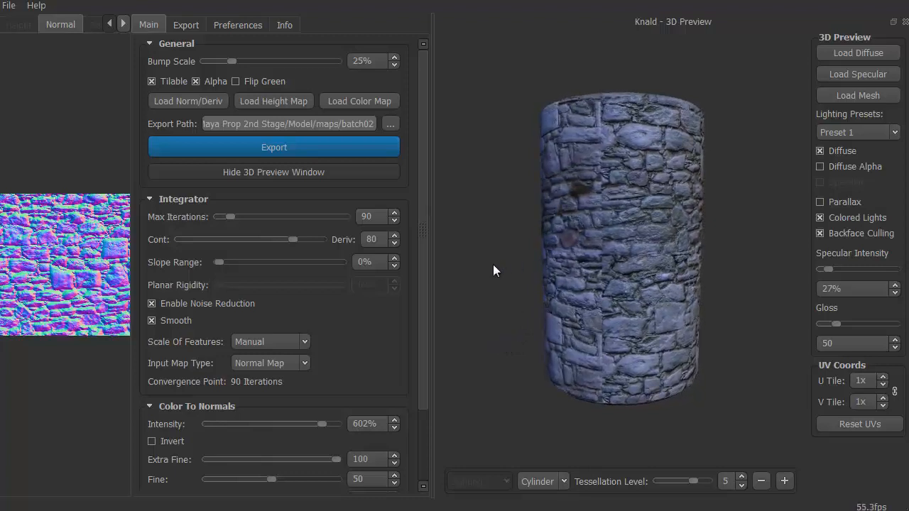
left_click_drag(494, 265, 561, 263)
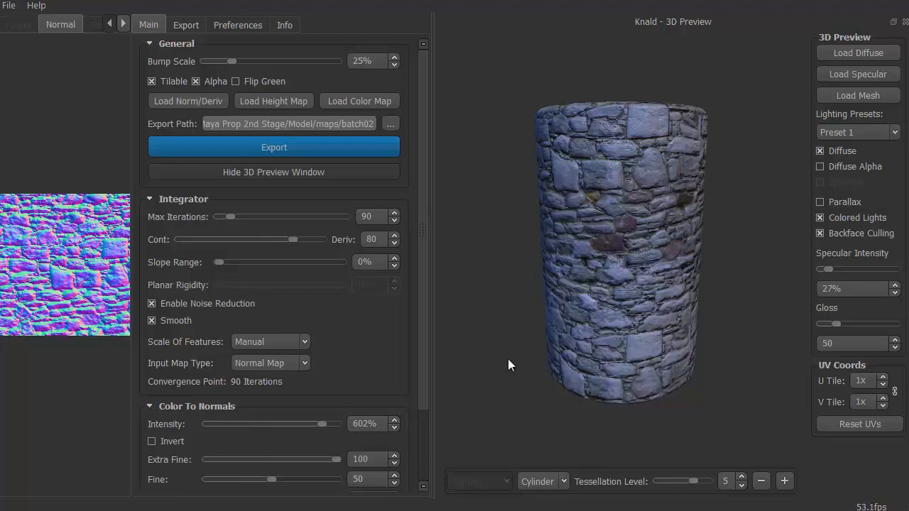
Step: Examine the stones and the seam on the cylinder up close, and return to a full view of the mesh
left_click_drag(508, 360, 552, 329)
scroll(517, 314, "up", 5)
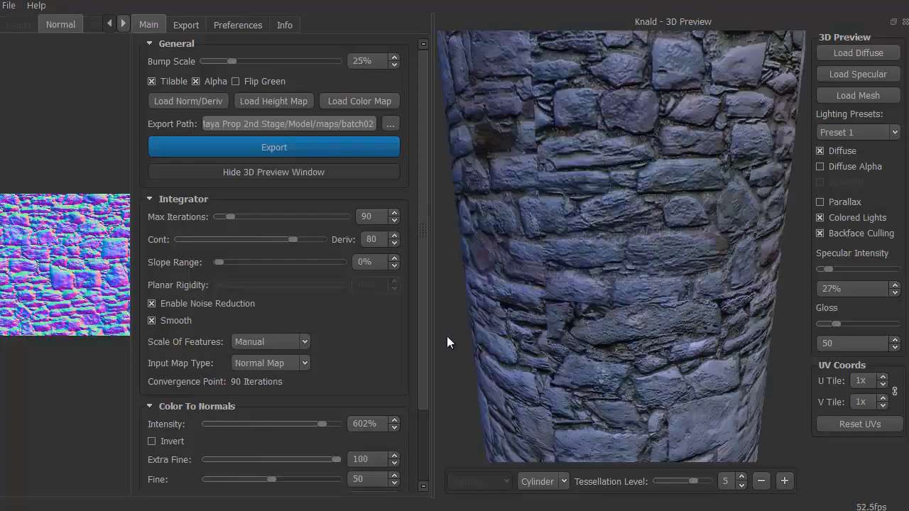
left_click_drag(446, 336, 511, 313)
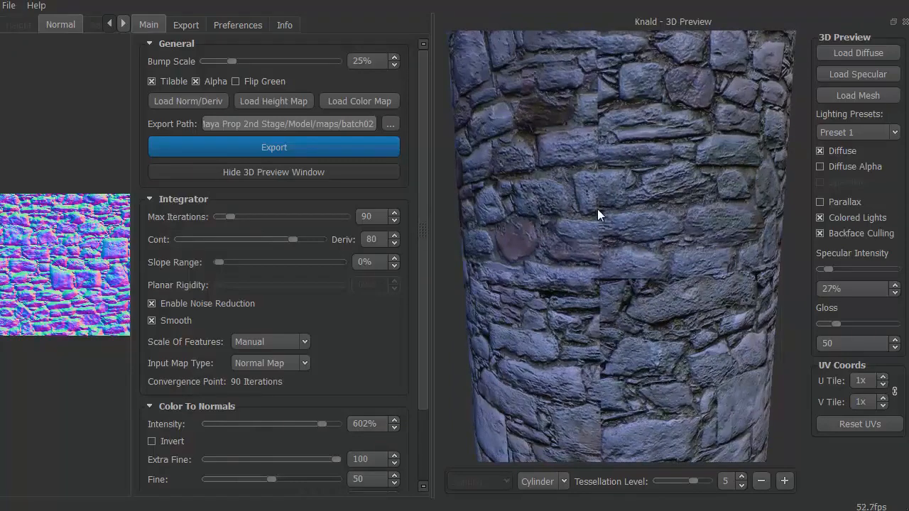
left_click_drag(445, 269, 574, 268)
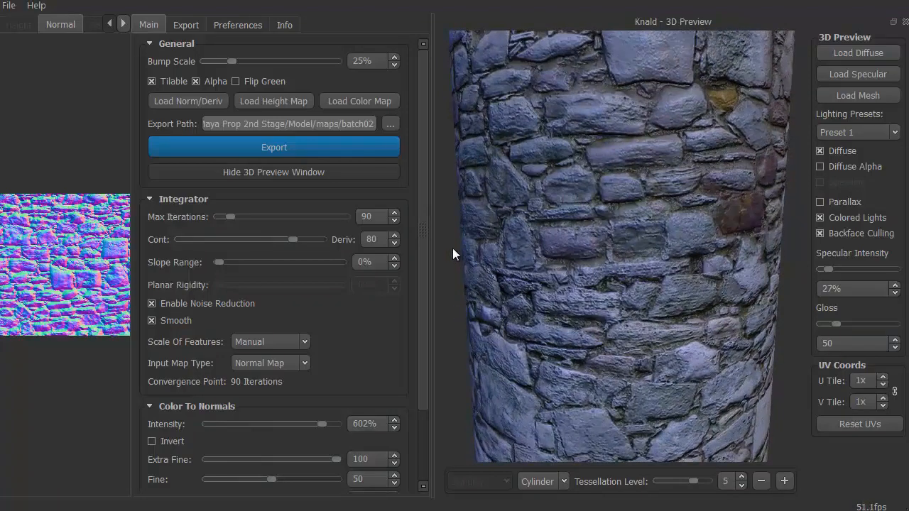
scroll(453, 248, "down", 5)
left_click_drag(452, 247, 564, 255)
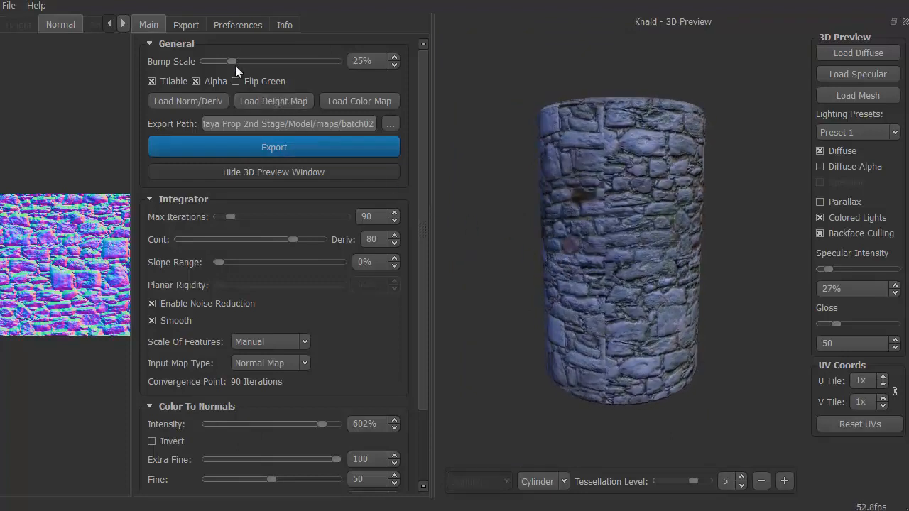
Step: Set the Bump Scale to 41% and the Color To Normals Intensity to 218% for the stone texture
mouse_move(232, 61)
left_mouse_down()
mouse_move(355, 58)
mouse_move(246, 61)
left_mouse_up()
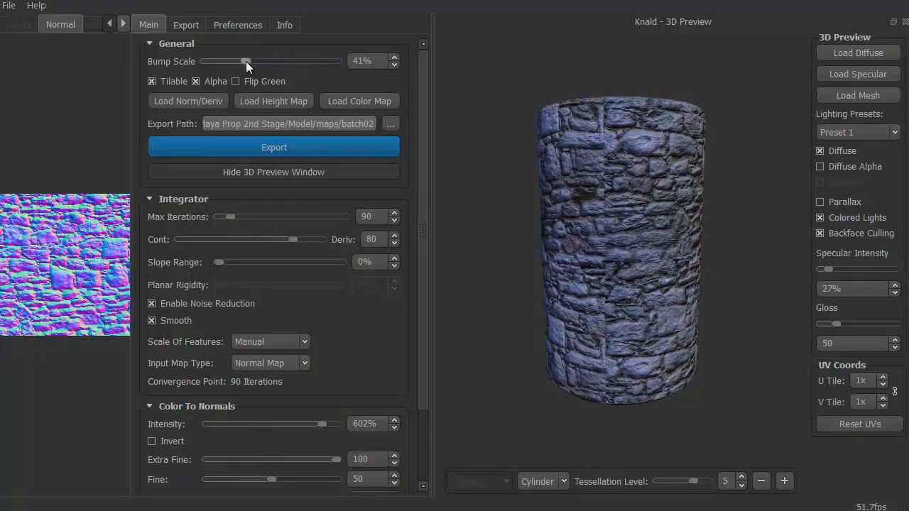
scroll(423, 313, "down", 1)
scroll(423, 315, "down", 5)
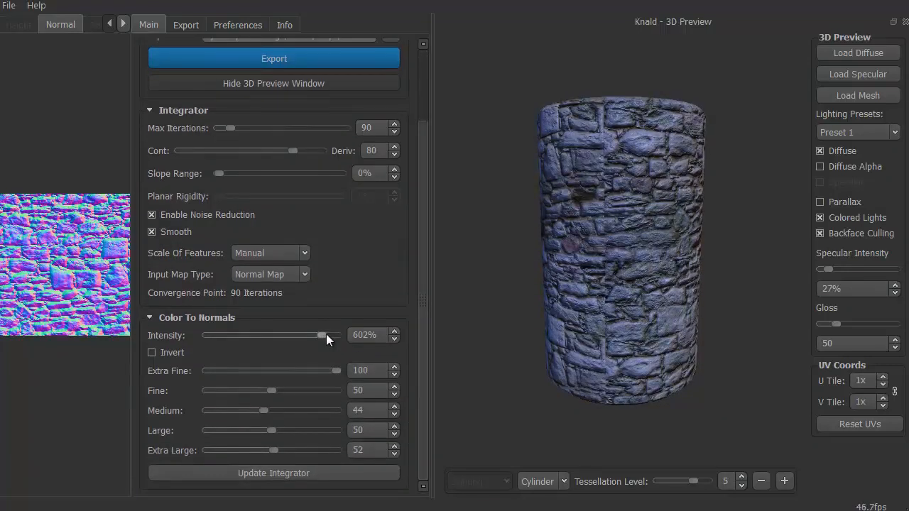
left_click_drag(326, 334, 293, 333)
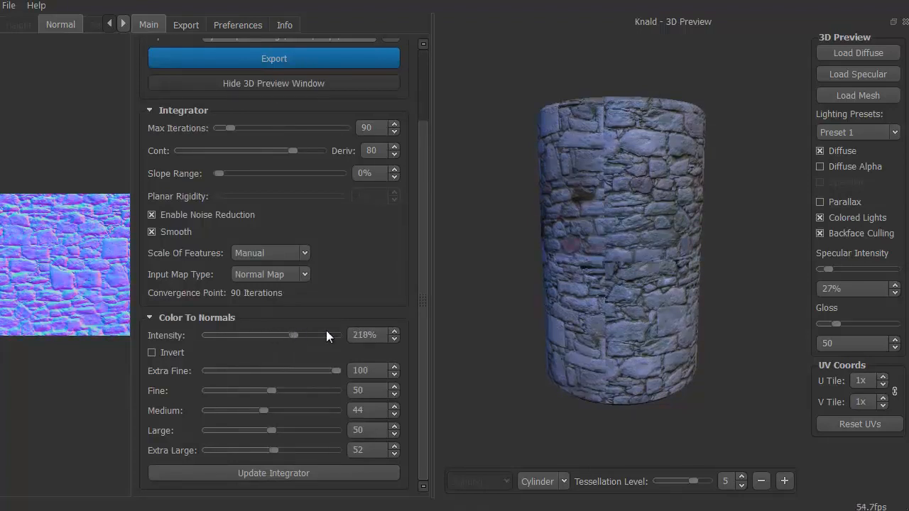
Step: Set the Color To Normals Fine detail to 80 and Medium detail to 64 for the stone wall texture
scroll(487, 327, "up", 5)
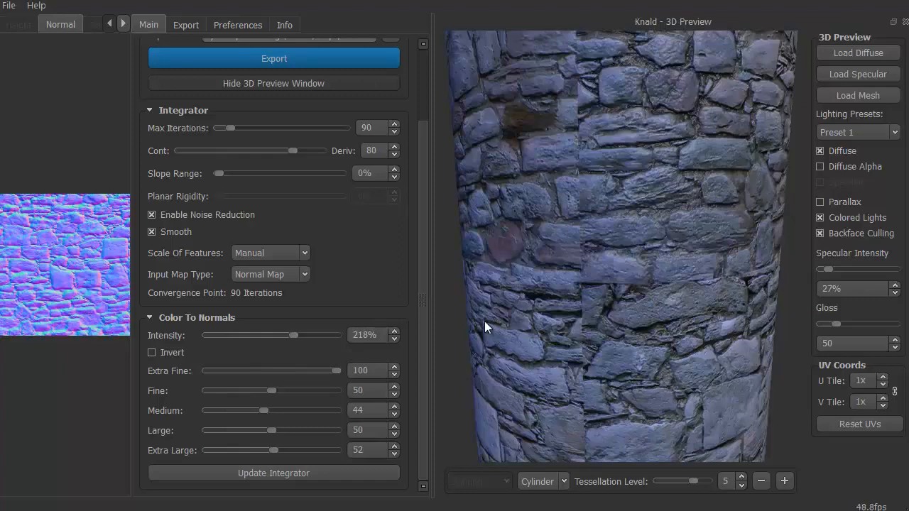
scroll(485, 327, "down", 5)
scroll(484, 327, "up", 5)
left_click_drag(484, 325, 392, 321)
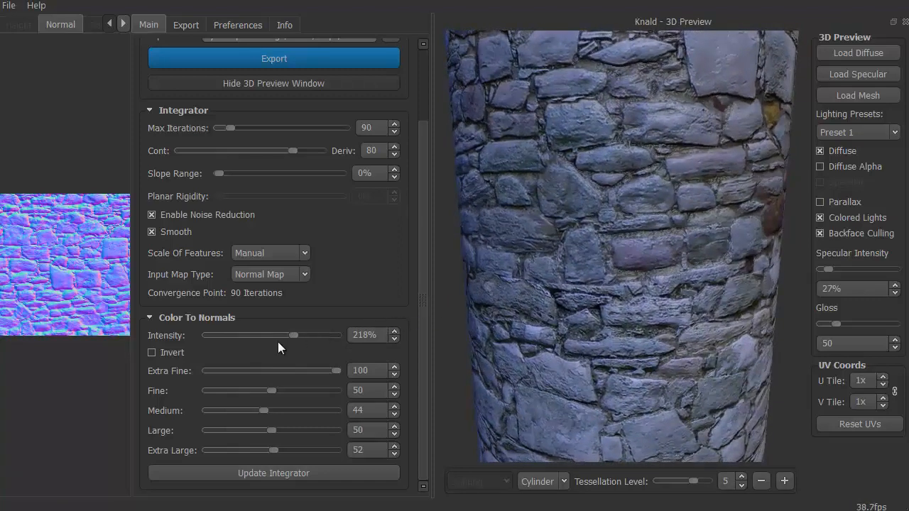
left_click_drag(271, 391, 311, 391)
left_click_drag(263, 409, 285, 411)
scroll(445, 258, "down", 8)
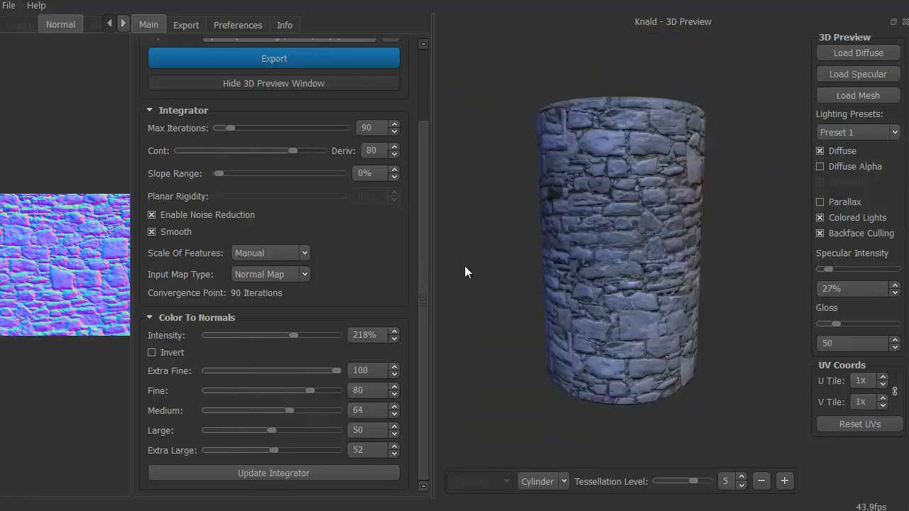
left_click_drag(464, 265, 611, 267)
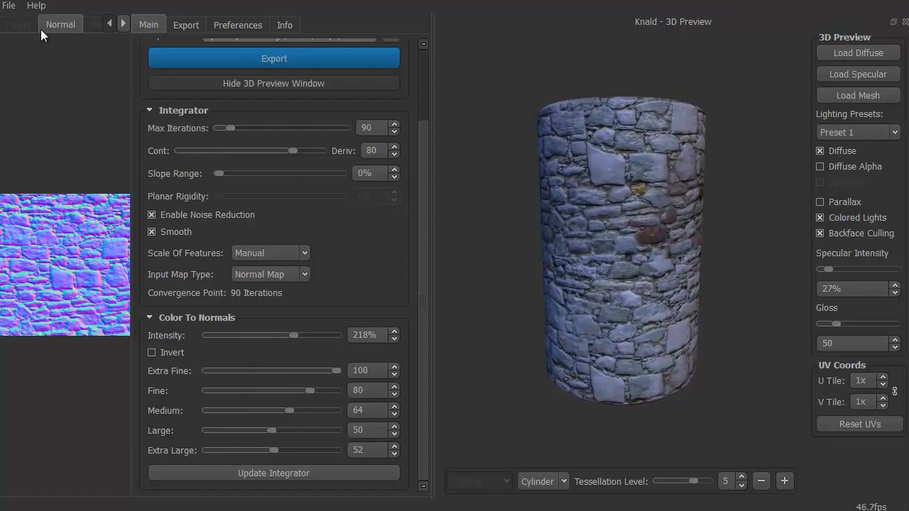
Step: Load the skull plaque photo DSC00075.JPG as the new color map
left_click(9, 6)
left_click(49, 54)
scroll(320, 42, "down", 3)
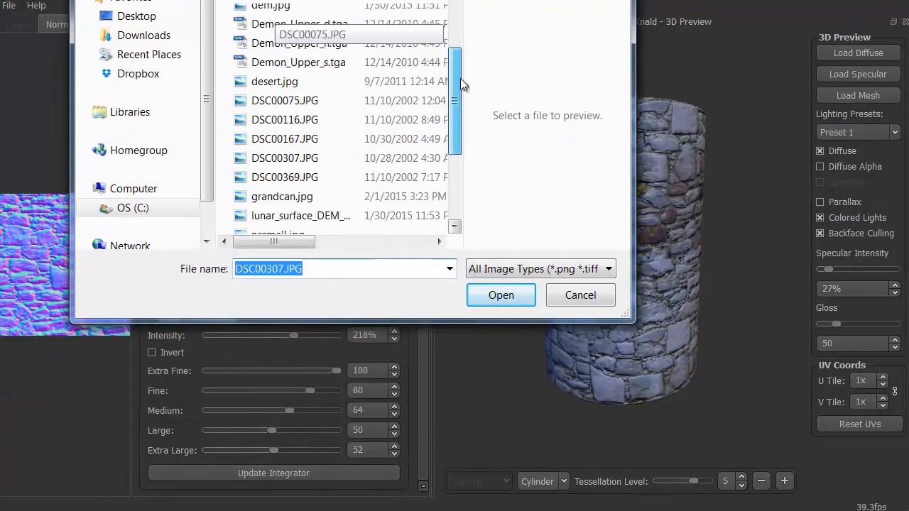
left_click(284, 71)
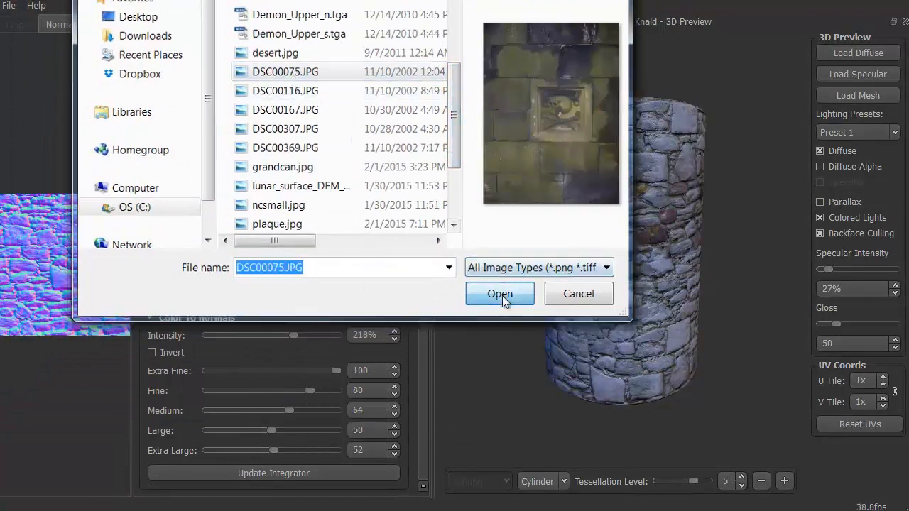
left_click(501, 295)
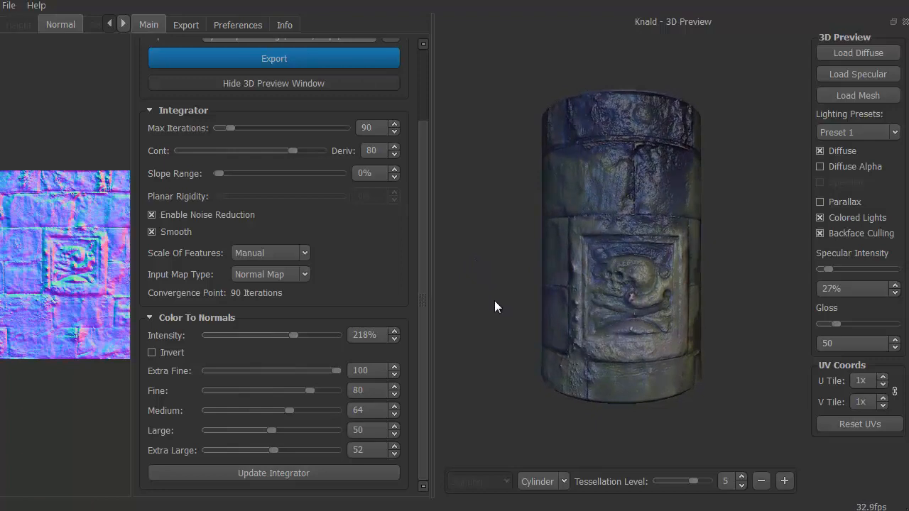
Step: Try inverting the generated normals to compare the skull relief, and turn the inversion back off
scroll(494, 300, "up", 5)
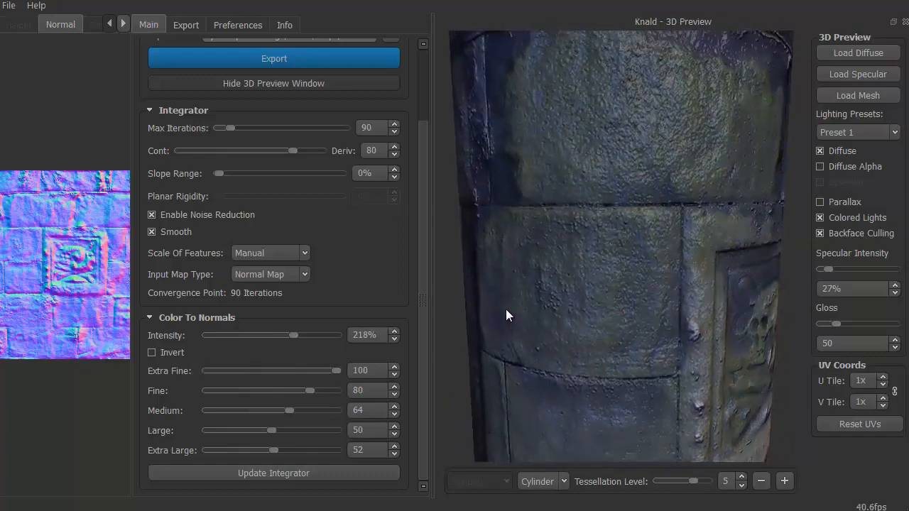
left_click_drag(506, 309, 481, 312)
scroll(482, 310, "down", 5)
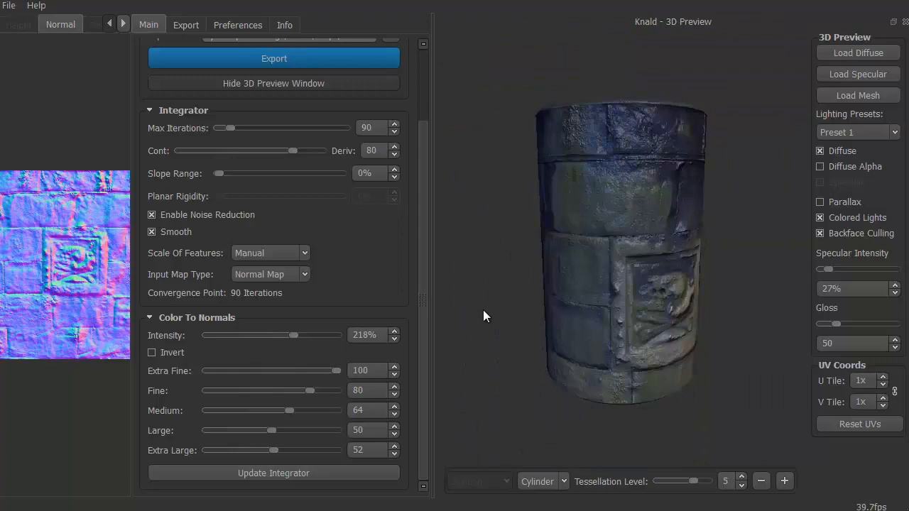
scroll(482, 317, "up", 5)
left_click_drag(452, 314, 440, 305)
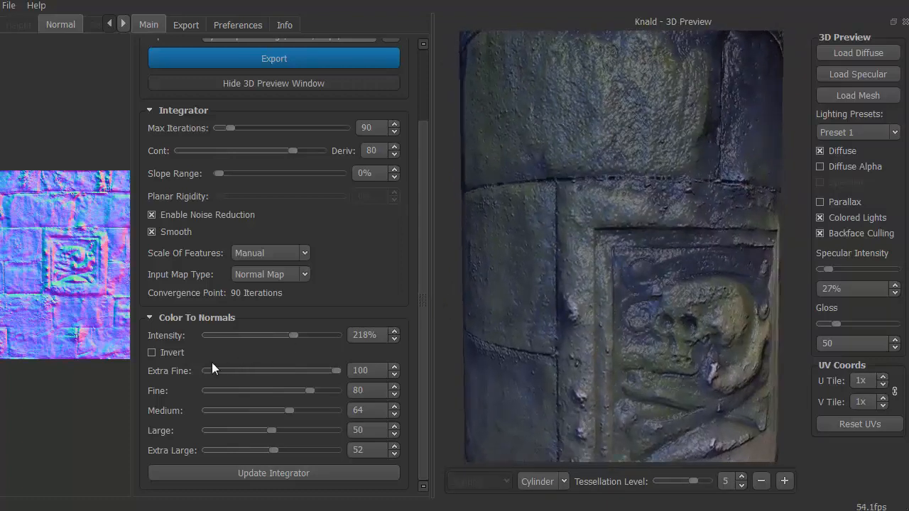
left_click(152, 353)
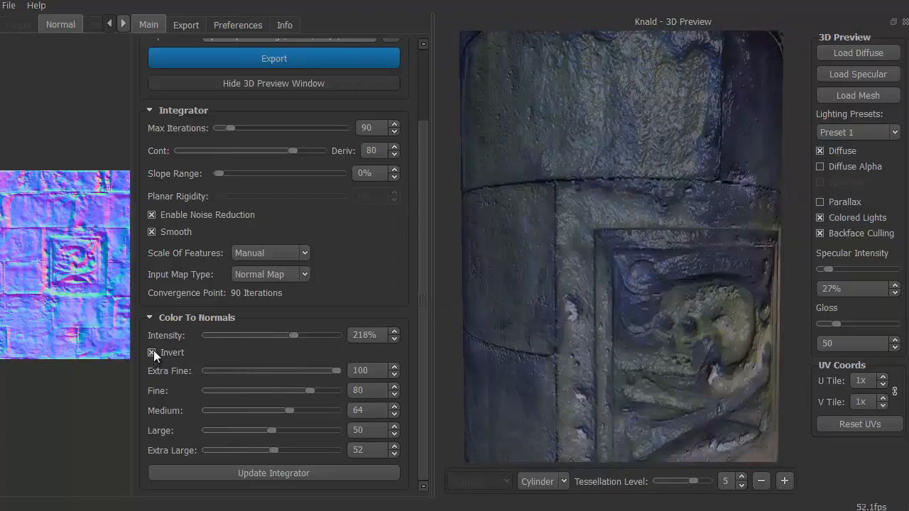
mouse_move(450, 316)
left_mouse_down()
mouse_move(405, 311)
mouse_move(423, 296)
left_mouse_up()
left_click(152, 352)
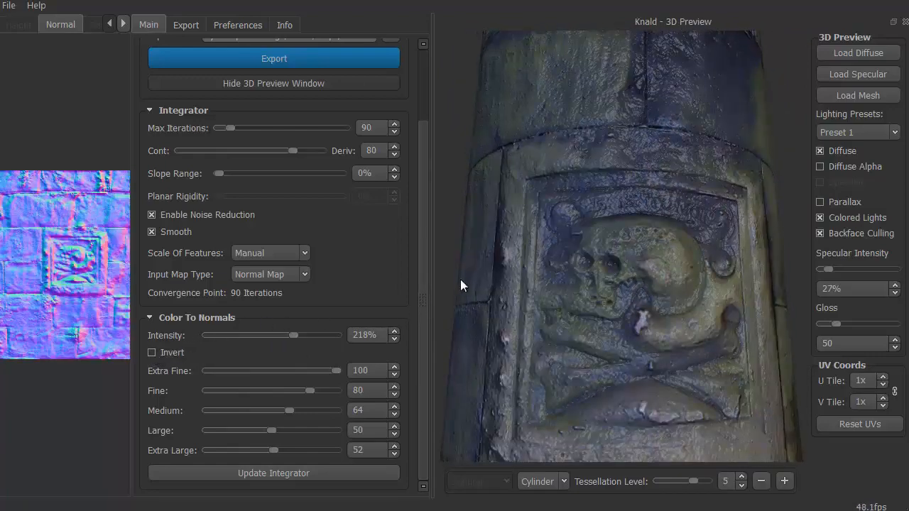
Step: Set the Bump Scale to 60% to deepen the skull relief on the cylinder
scroll(459, 247, "down", 5)
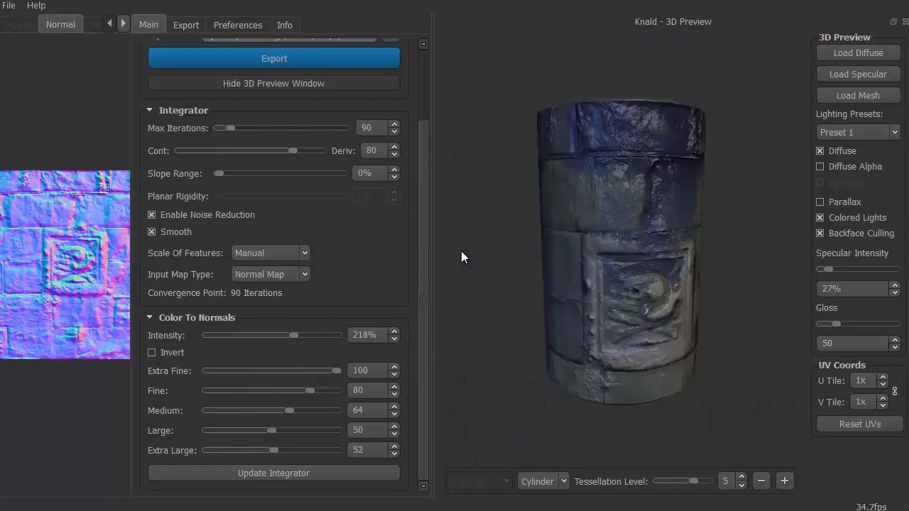
mouse_move(461, 257)
left_mouse_down()
mouse_move(471, 270)
mouse_move(434, 275)
mouse_move(472, 264)
left_mouse_up()
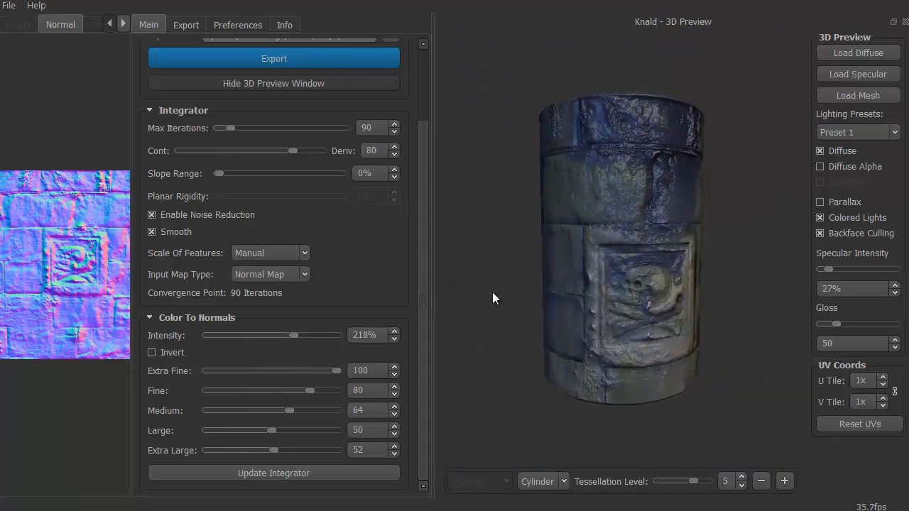
left_click_drag(425, 145, 426, 69)
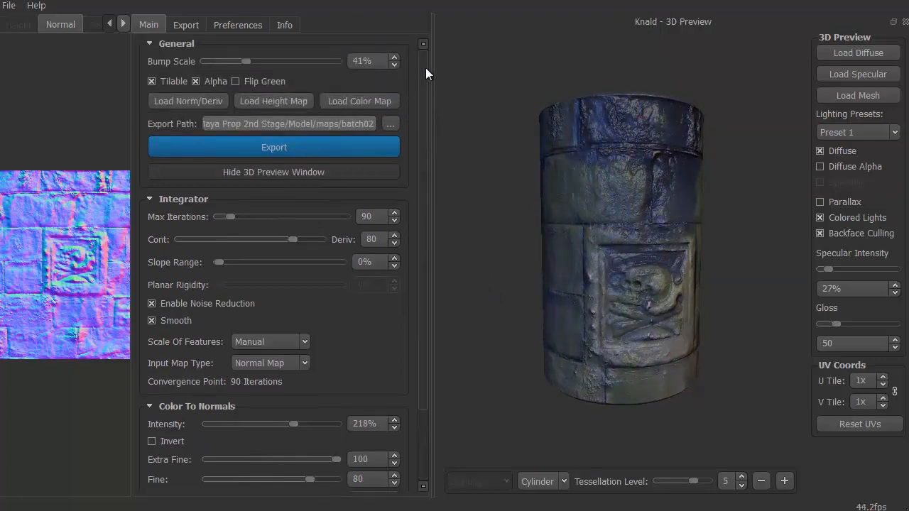
left_click_drag(247, 61, 257, 60)
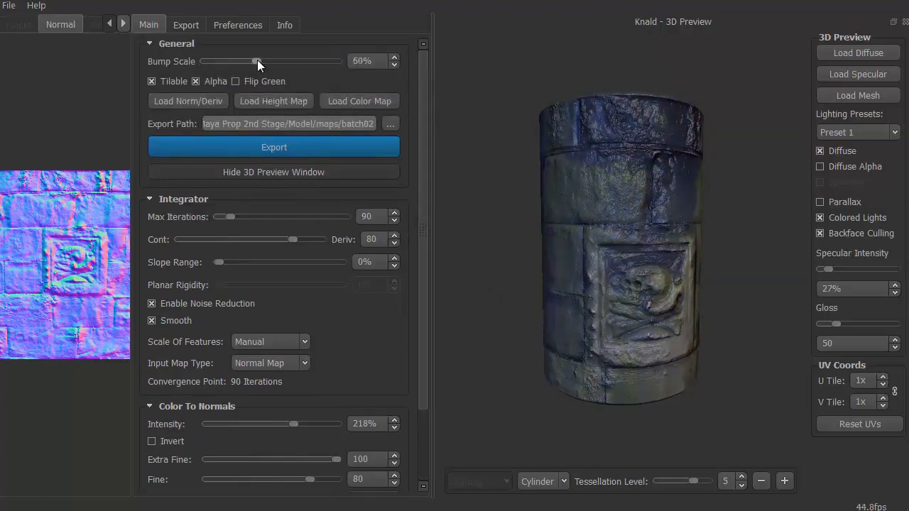
mouse_move(488, 341)
left_mouse_down()
mouse_move(410, 341)
mouse_move(518, 340)
mouse_move(485, 341)
left_mouse_up()
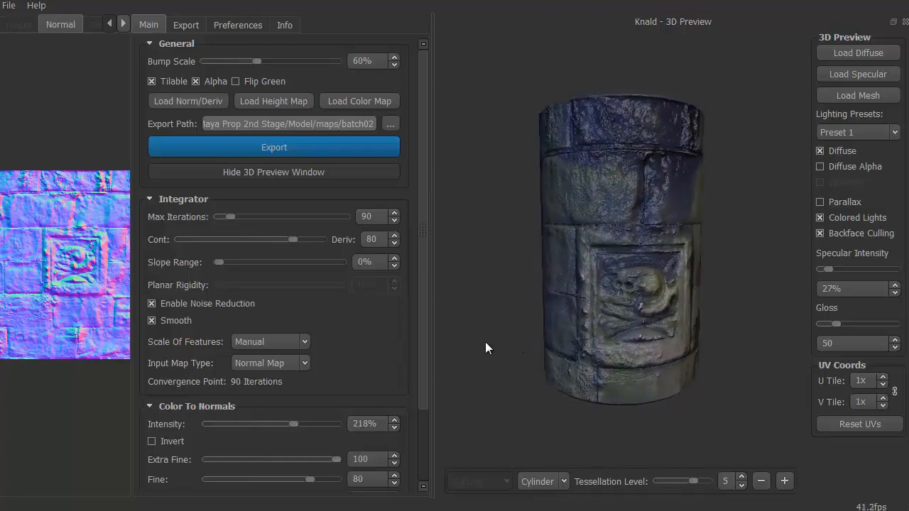
scroll(501, 342, "up", 5)
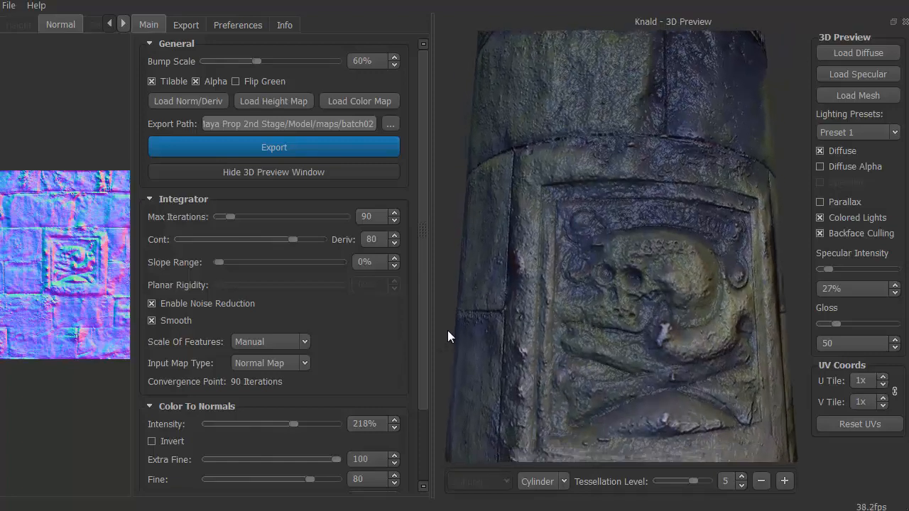
left_click_drag(453, 336, 409, 322)
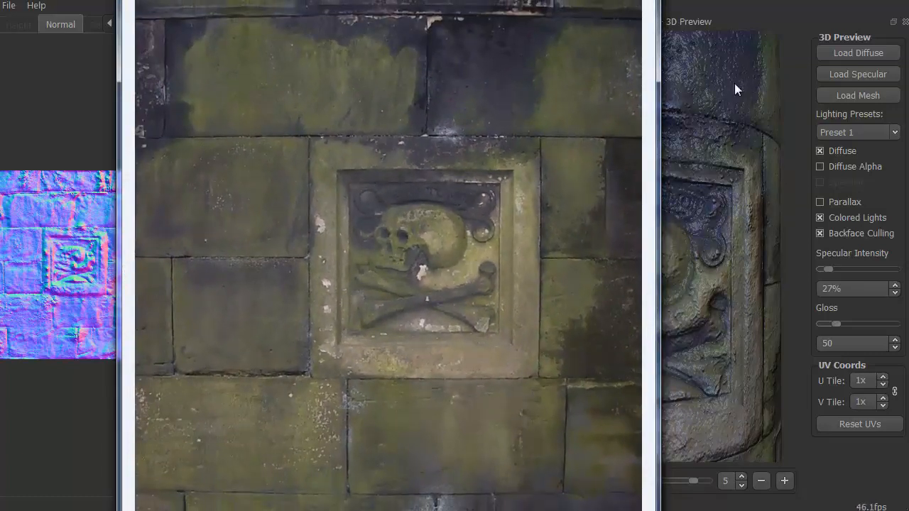
Step: Change the 3D preview mesh from the cylinder to a plane
scroll(452, 300, "down", 3)
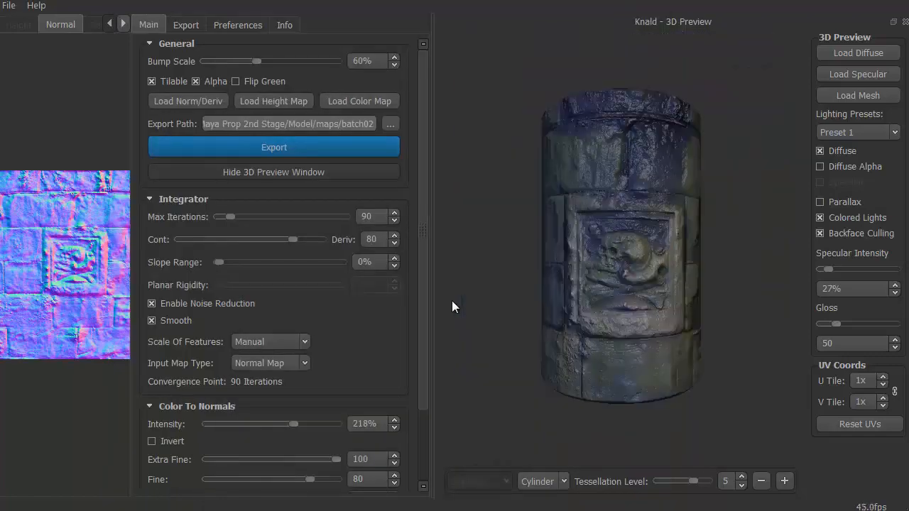
left_click_drag(466, 308, 481, 314)
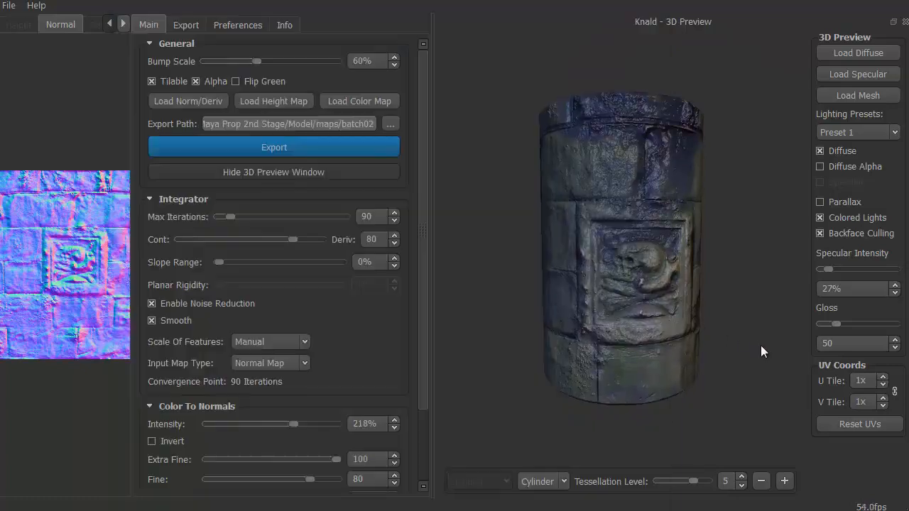
left_click(564, 482)
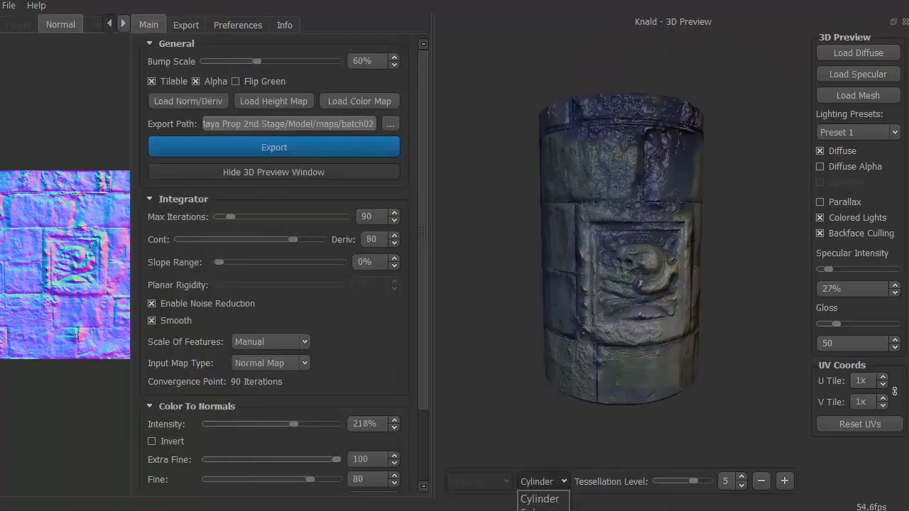
left_click(551, 509)
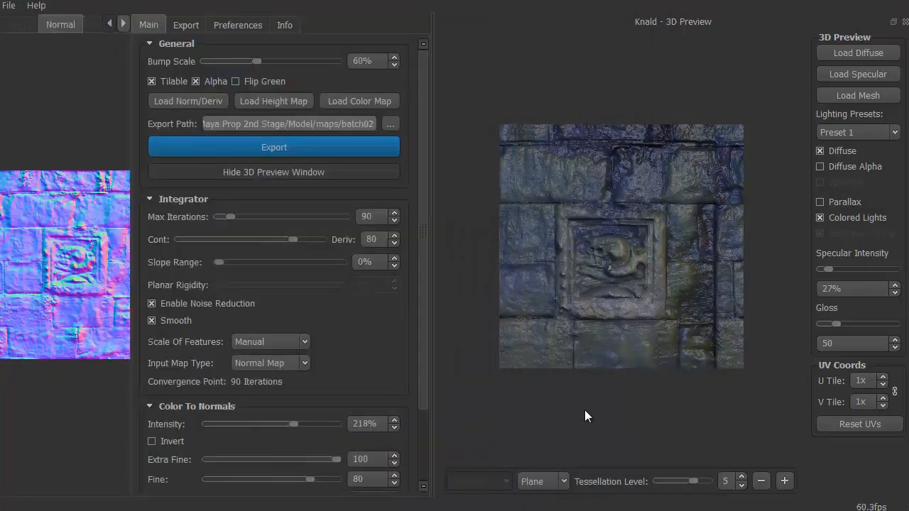
Step: Compare the plane's relief with the original photo and examine the skull carving from several angles and distances
scroll(584, 416, "up", 5)
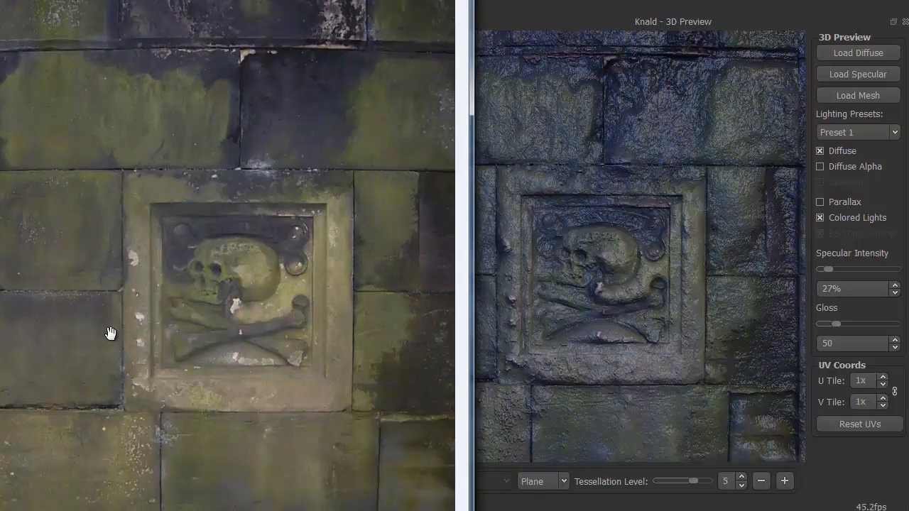
left_click(428, 15)
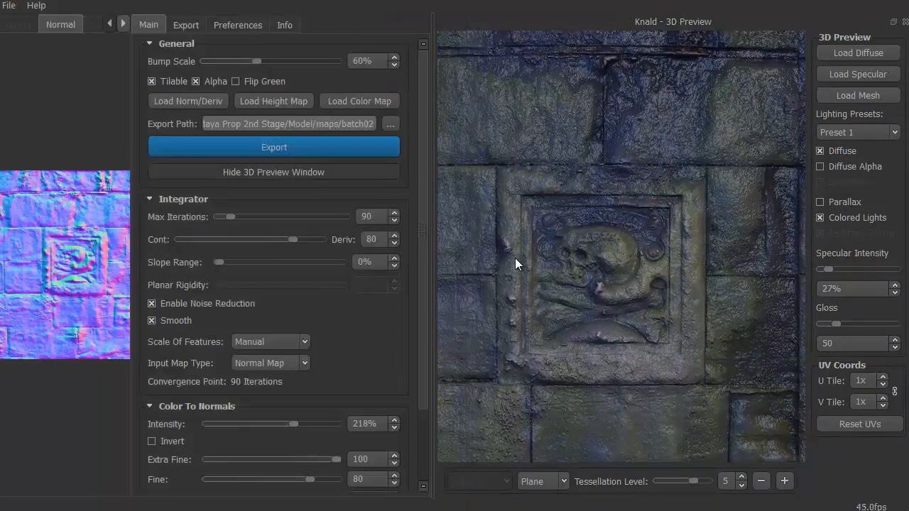
scroll(554, 265, "down", 5)
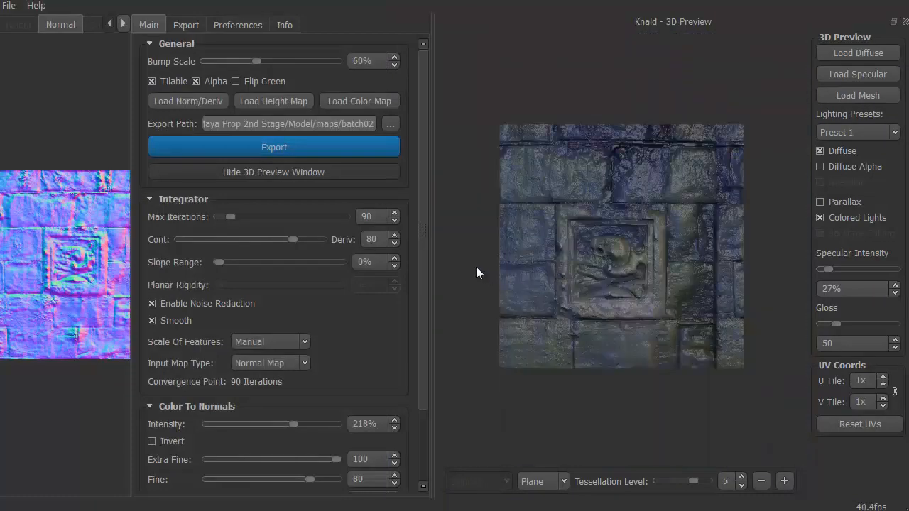
left_click_drag(475, 266, 423, 270)
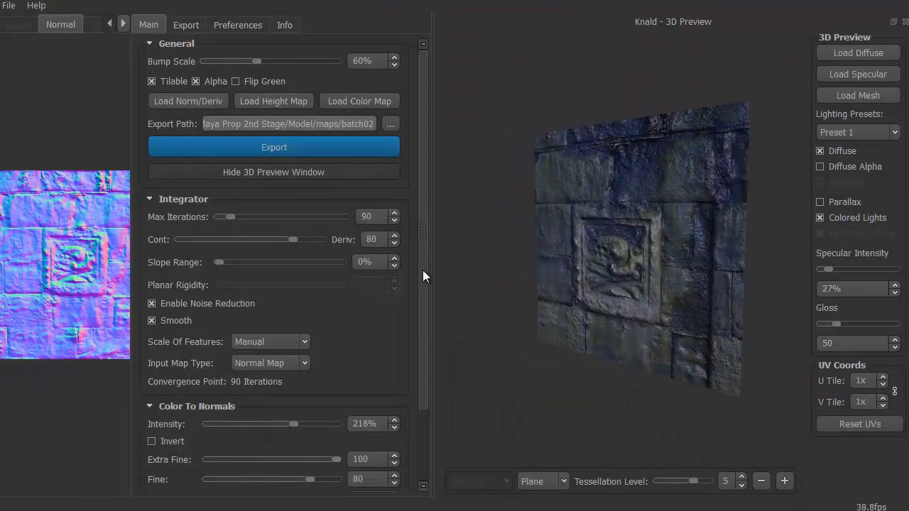
scroll(467, 280, "up", 5)
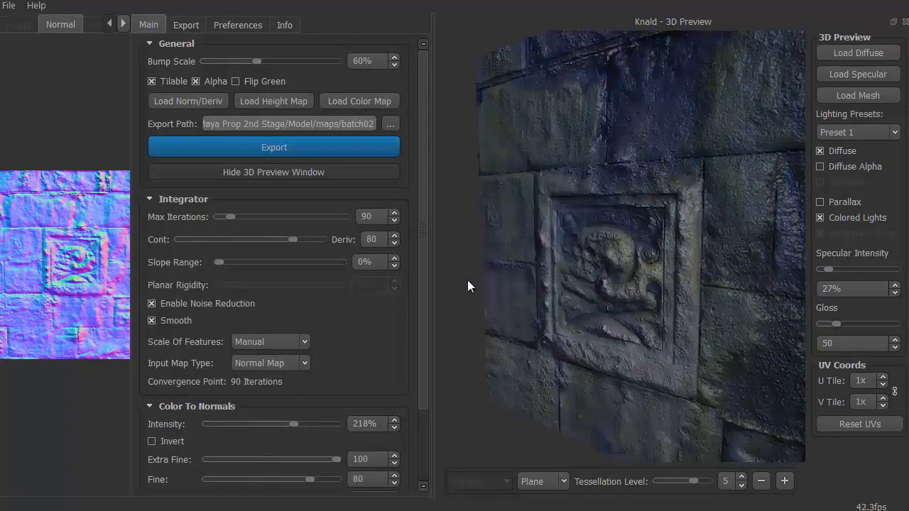
left_click_drag(464, 282, 622, 295)
scroll(688, 291, "down", 3)
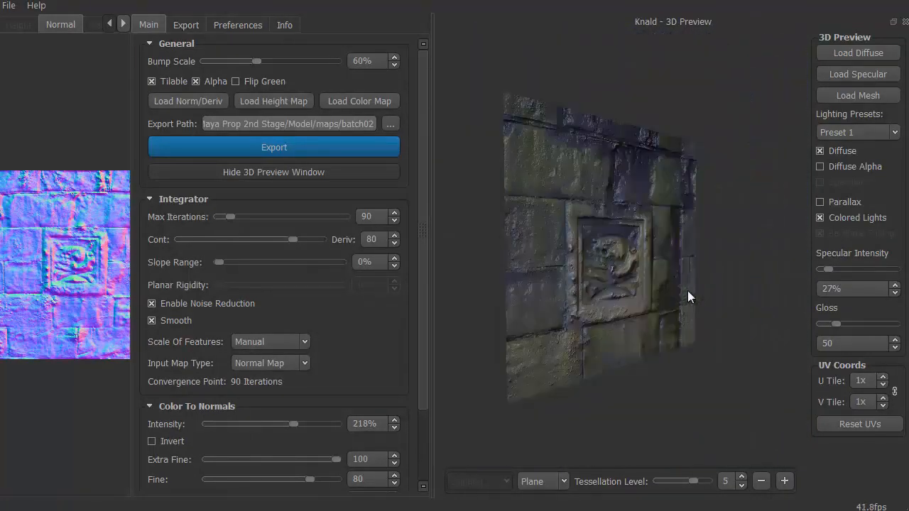
left_click_drag(688, 291, 658, 361)
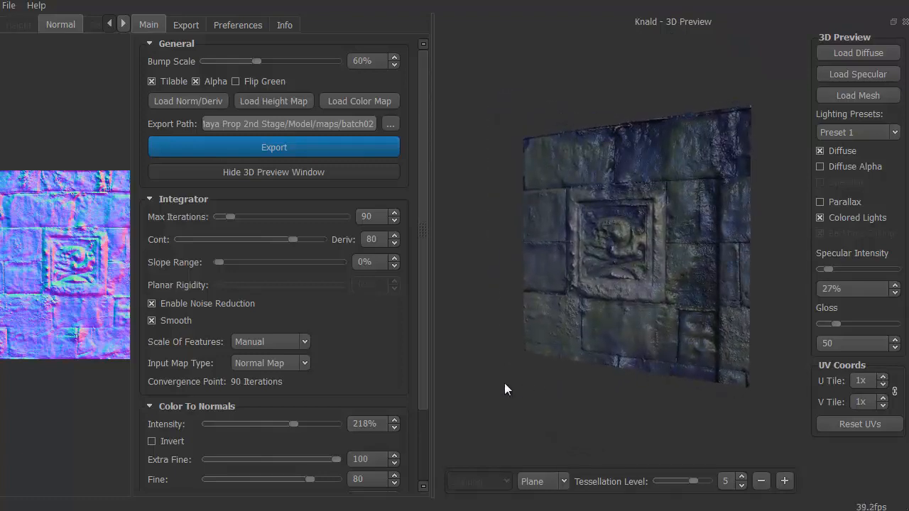
scroll(504, 384, "up", 5)
left_click_drag(485, 412, 529, 450)
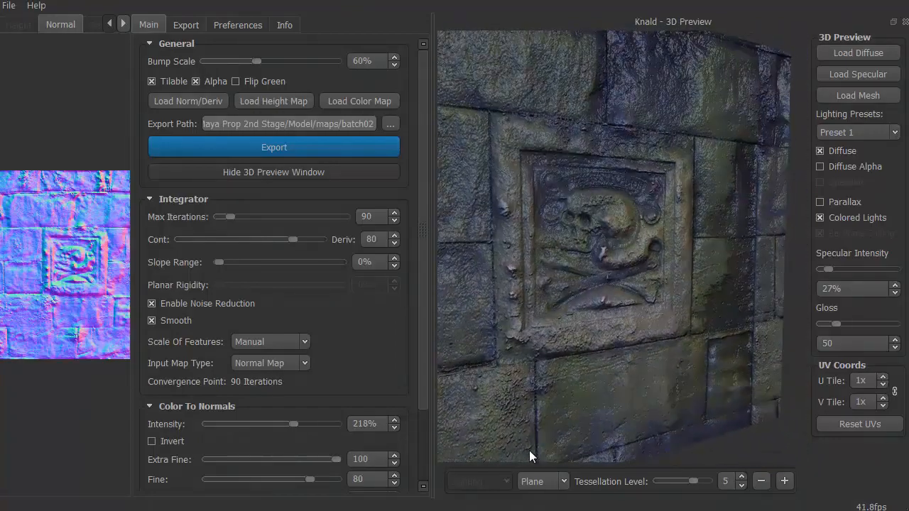
Step: Load the large stone block photo DSC00167.JPG as the color map
left_click(9, 6)
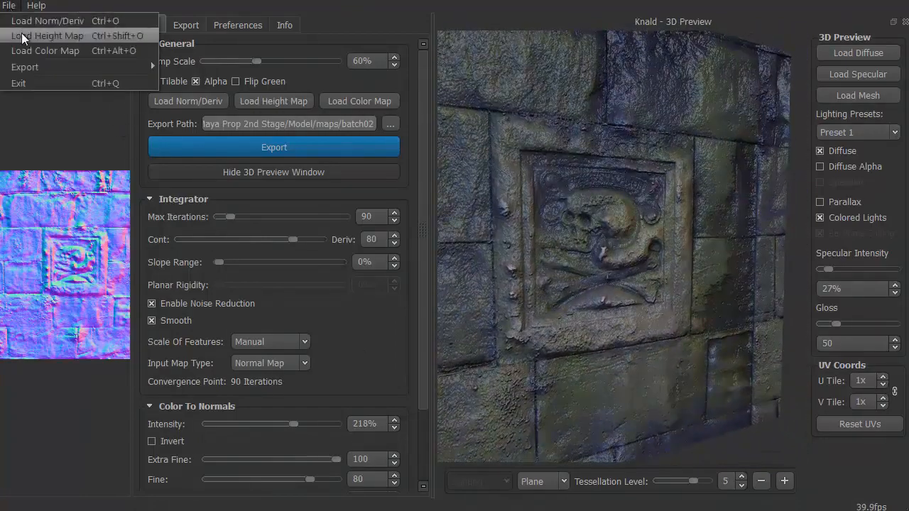
left_click(31, 50)
left_click_drag(401, 10, 465, 0)
left_click_drag(447, 49, 451, 109)
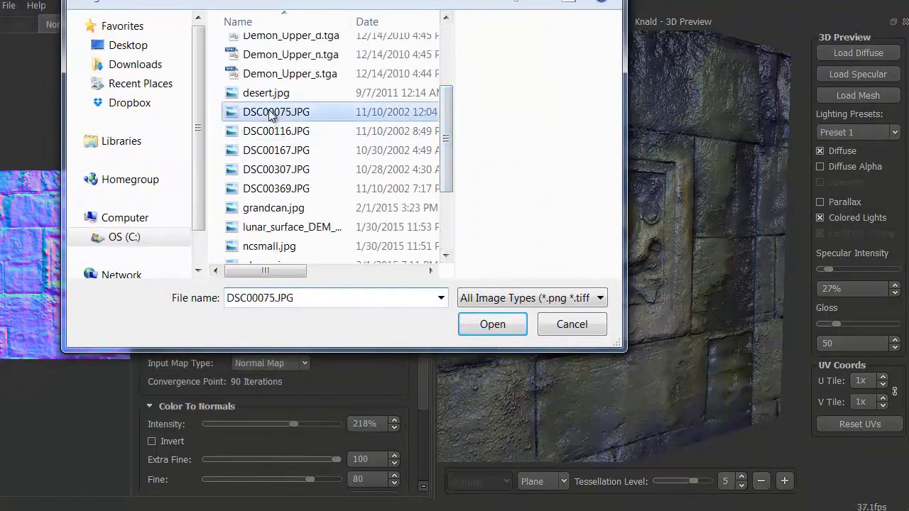
left_click(277, 132)
left_click(279, 150)
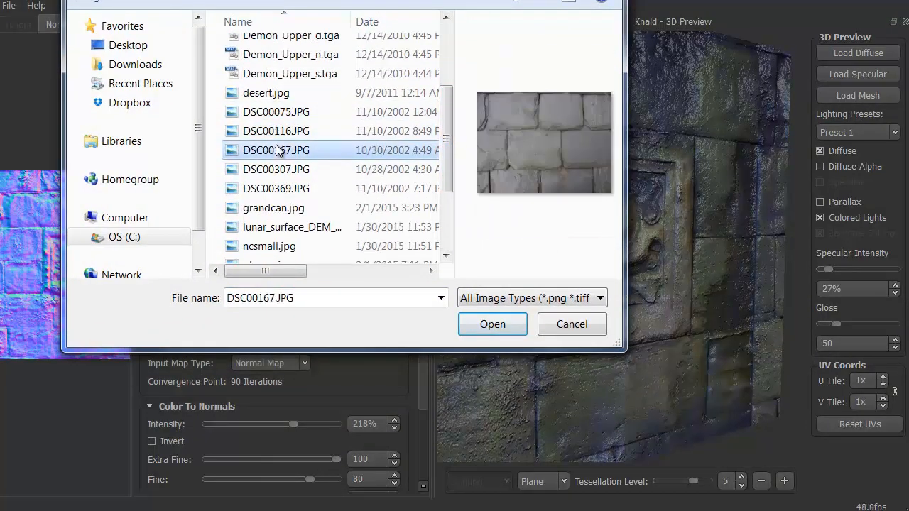
left_click(493, 324)
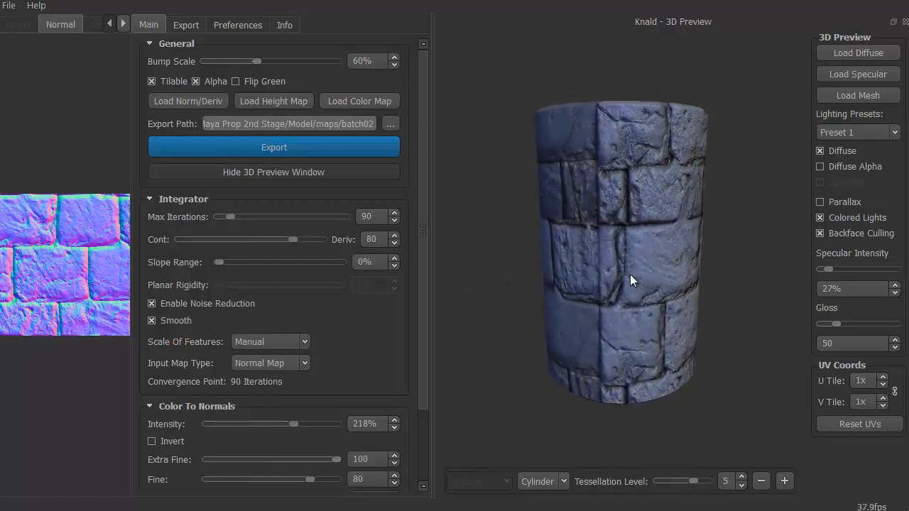
Step: Update the integrator for the stone block photo with the current detail settings and hide the 3D preview window
scroll(426, 325, "down", 3)
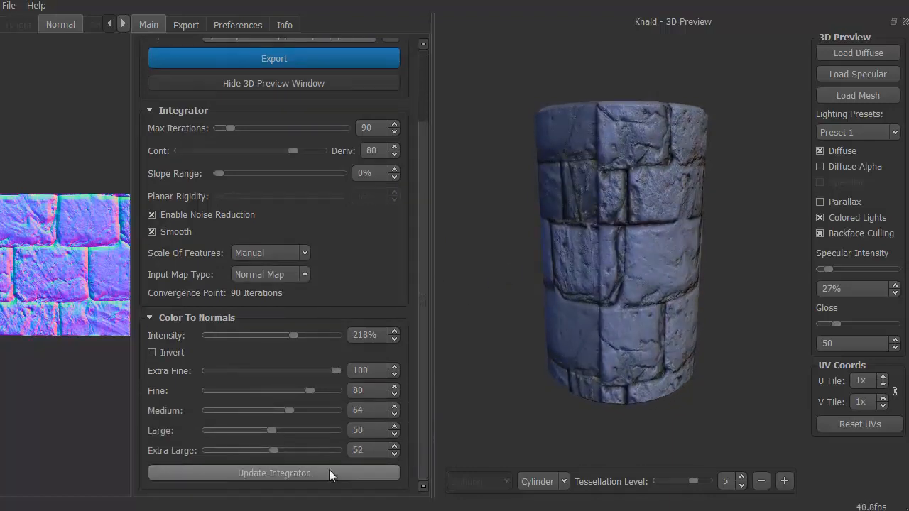
left_click(283, 475)
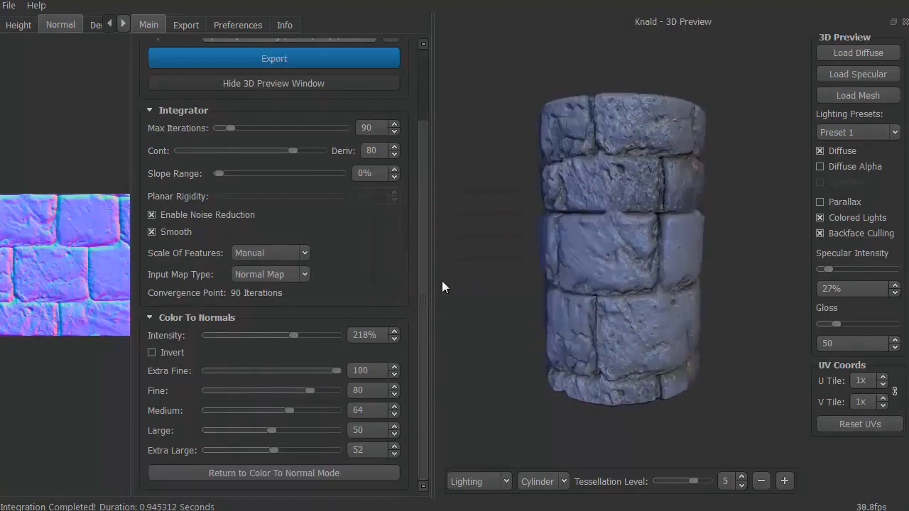
left_click(277, 82)
scroll(278, 386, "up", 3)
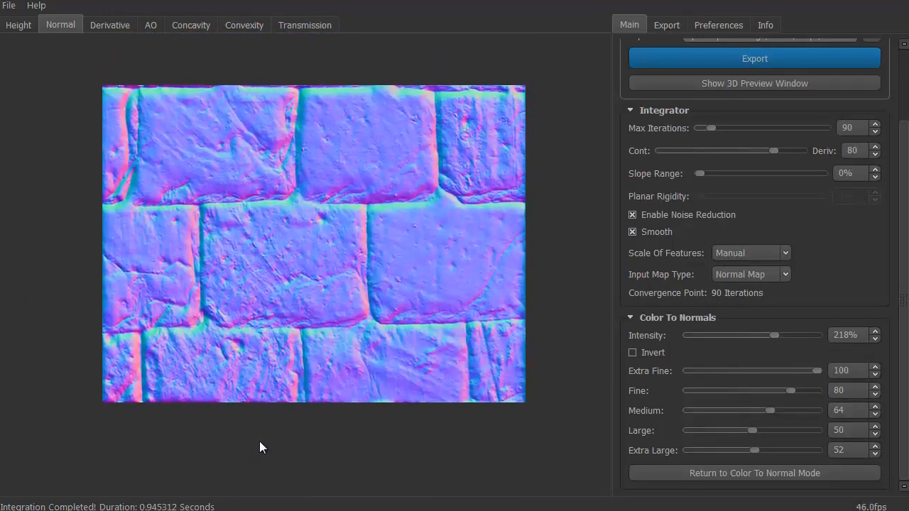
Step: Review the stone's derivative, AO, concavity, convexity and height maps, and check the relief on the reopened 3D preview
left_click(110, 28)
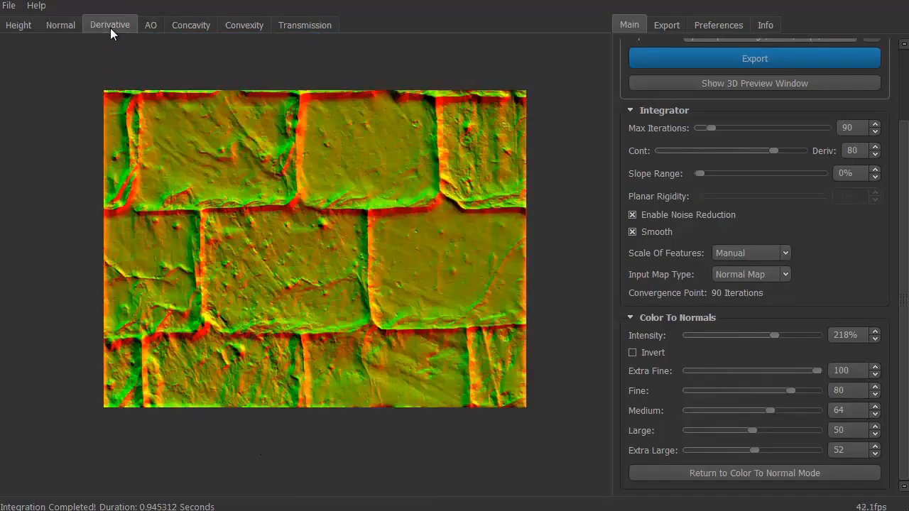
left_click(150, 27)
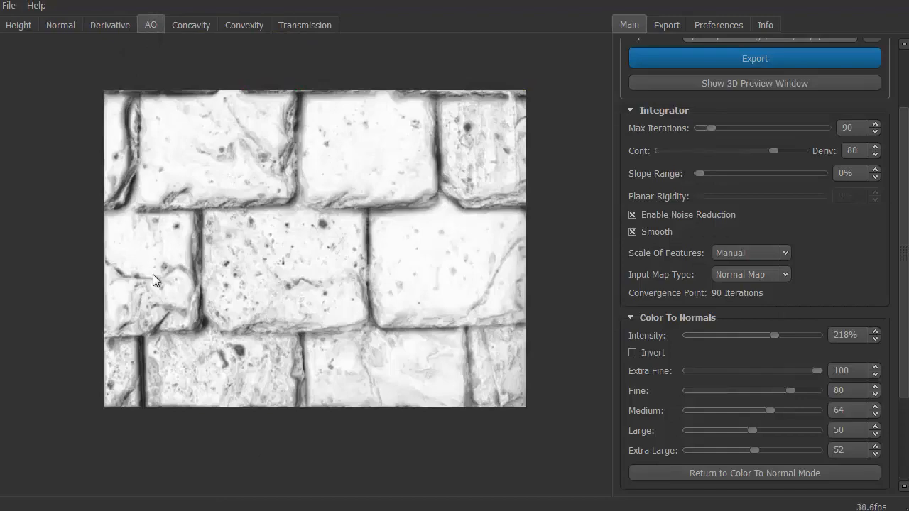
right_click_drag(276, 295, 292, 305)
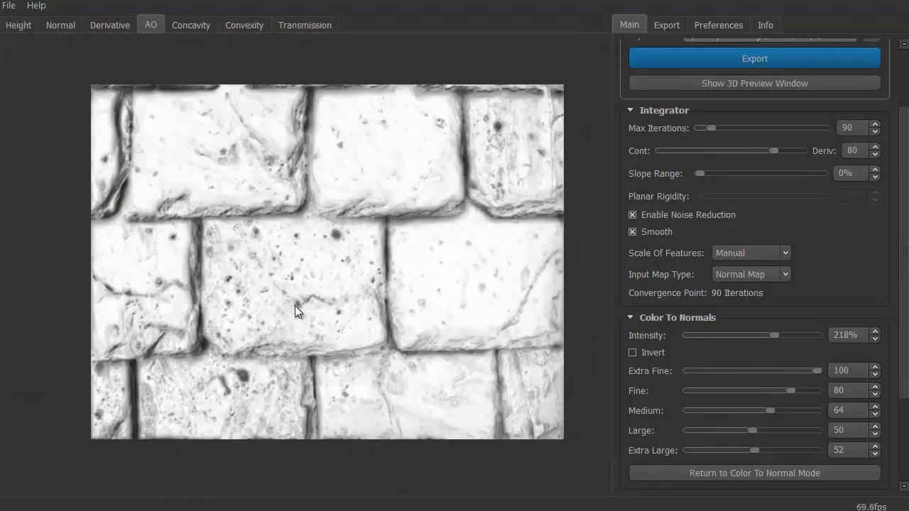
left_click(197, 24)
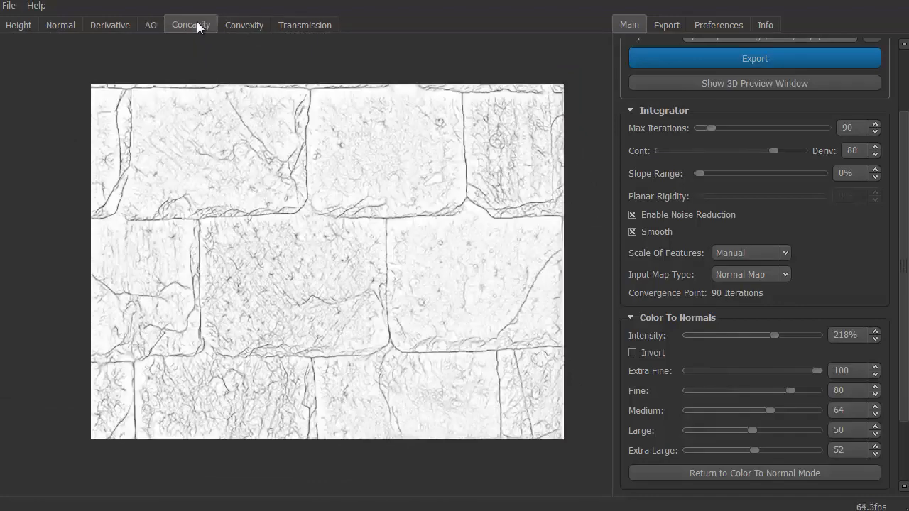
left_click(238, 27)
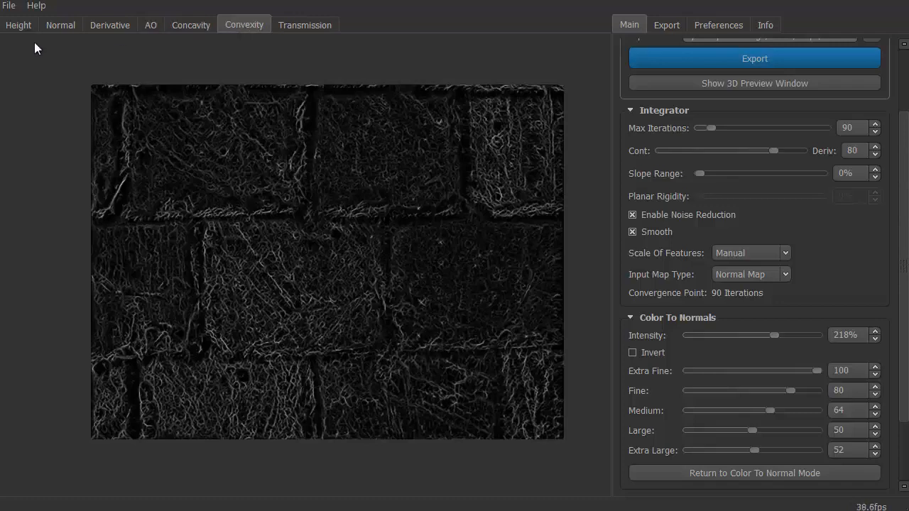
left_click(17, 27)
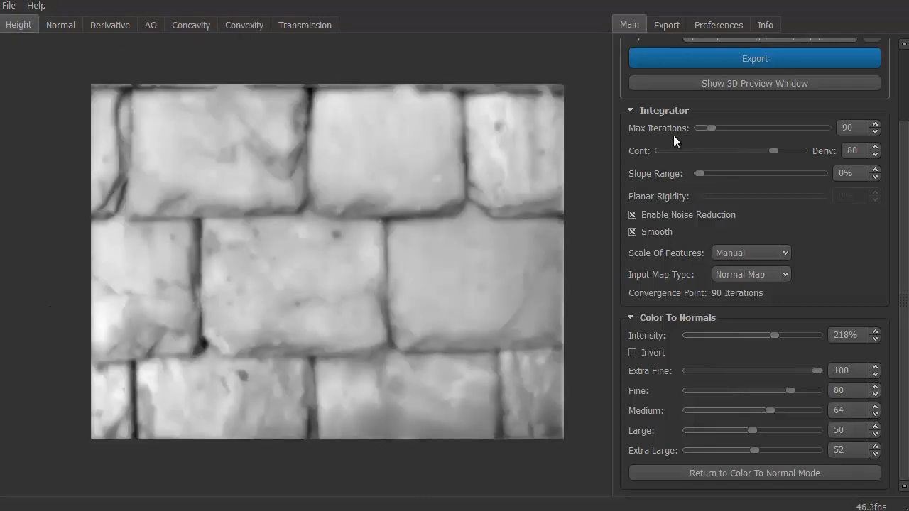
left_click(705, 83)
left_click_drag(514, 283, 454, 284)
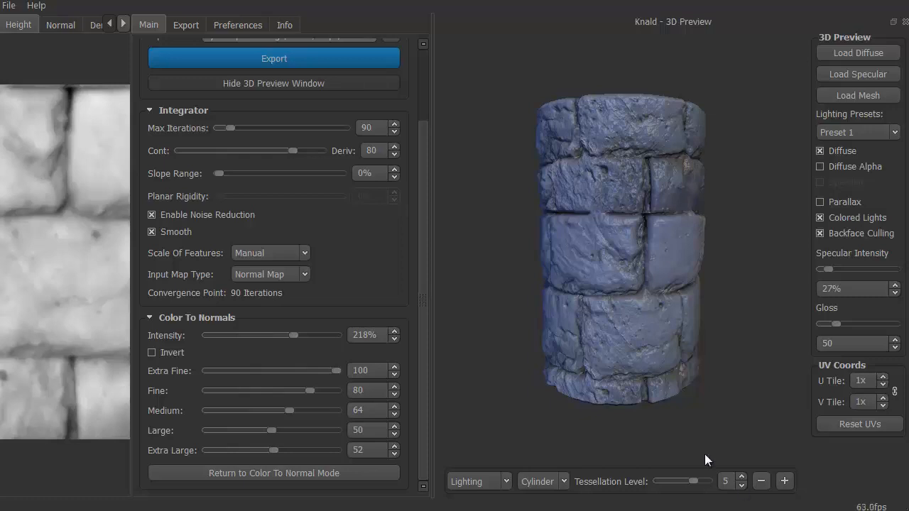
left_click(10, 6)
left_click(35, 6)
left_click(537, 510)
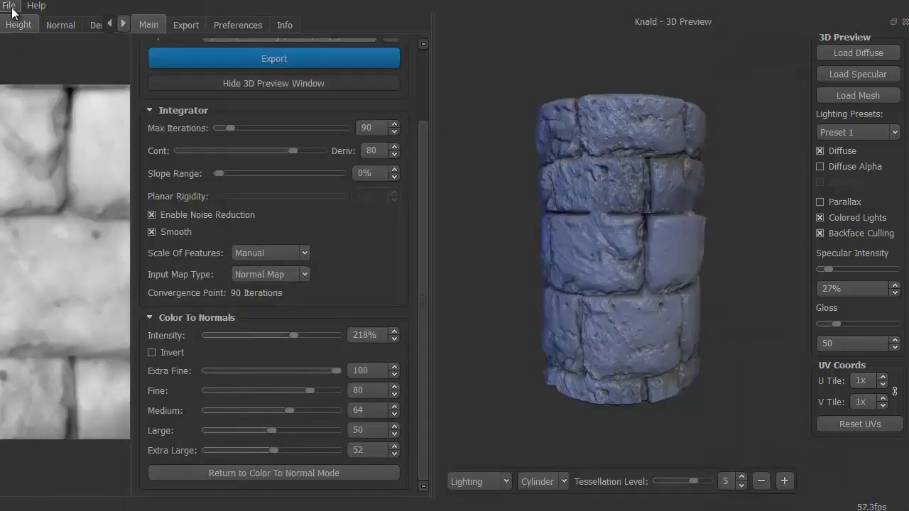
left_click(8, 5)
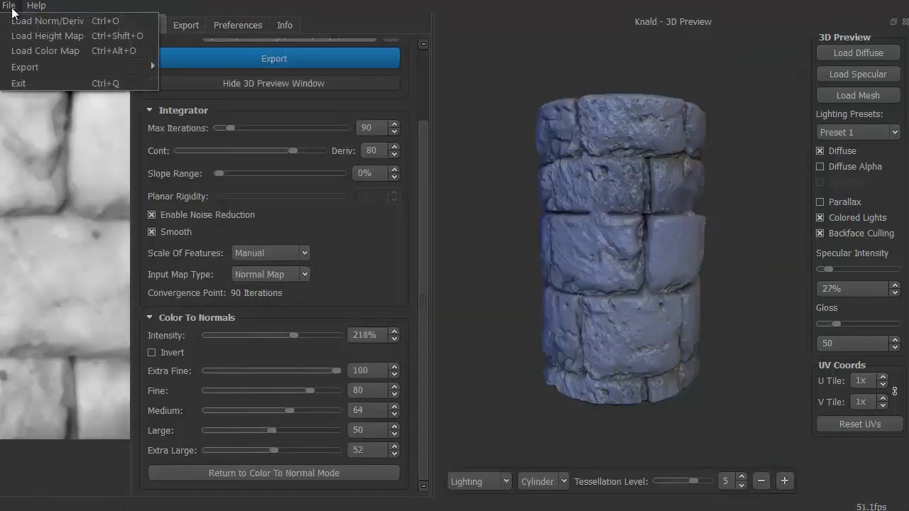
left_click(50, 32)
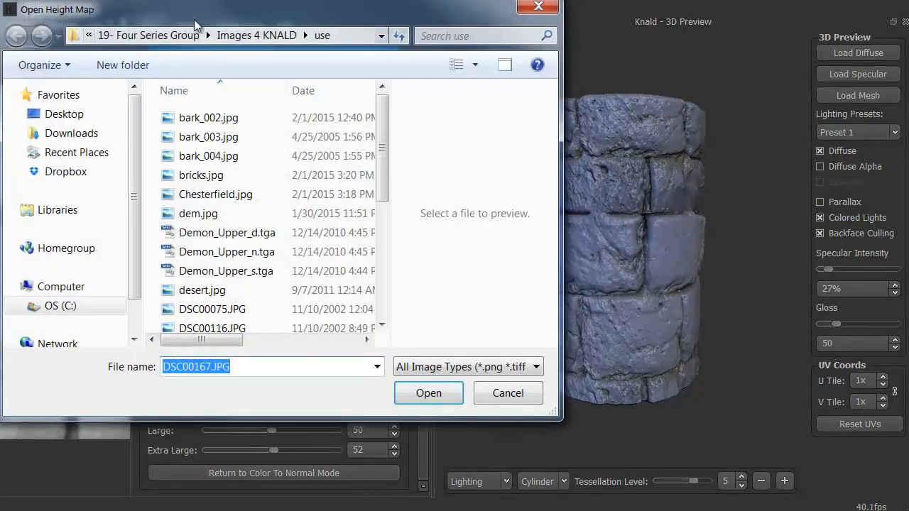
left_click_drag(204, 10, 202, 0)
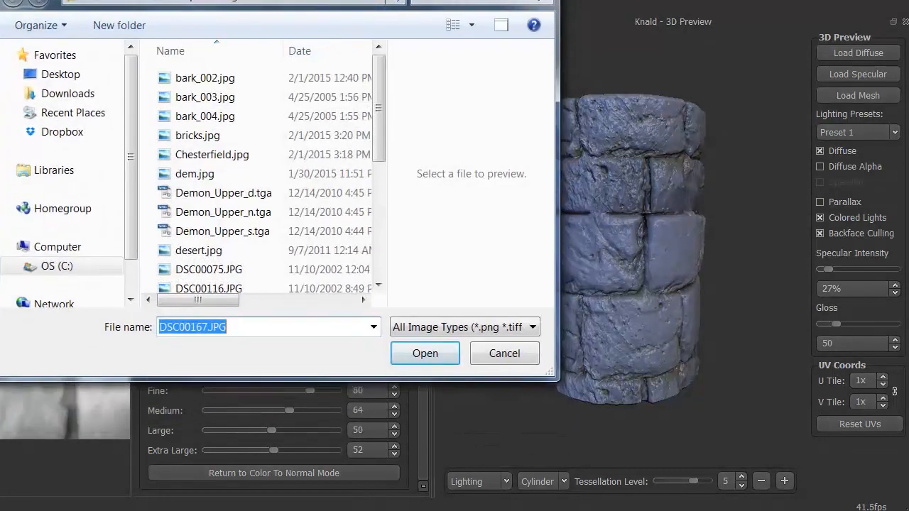
key("Escape")
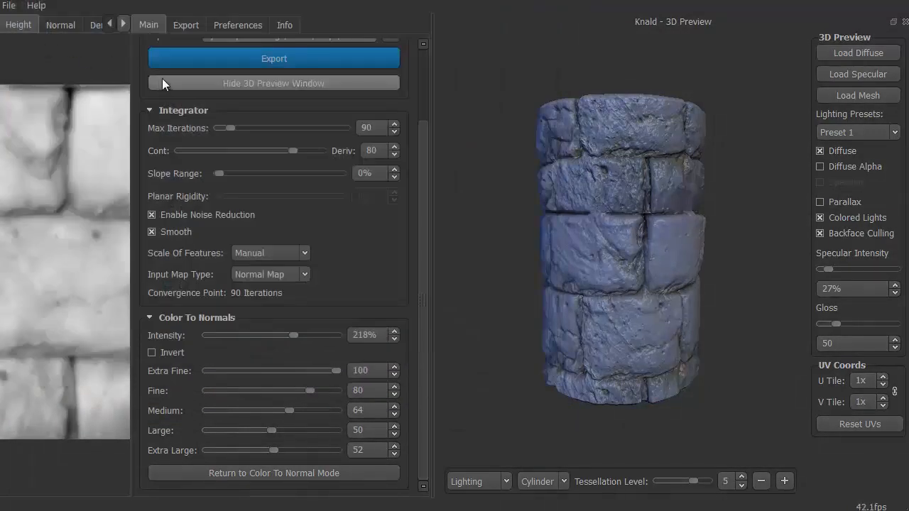
Step: Load the lunar surface DEM image as the color map
left_click_drag(424, 144, 426, 62)
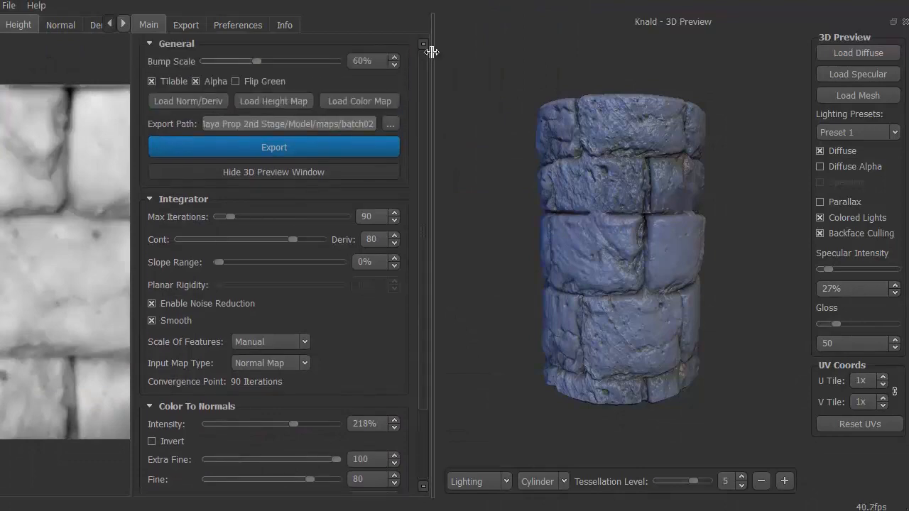
left_click(351, 99)
left_click_drag(334, 18, 335, 0)
left_click_drag(435, 23, 436, 98)
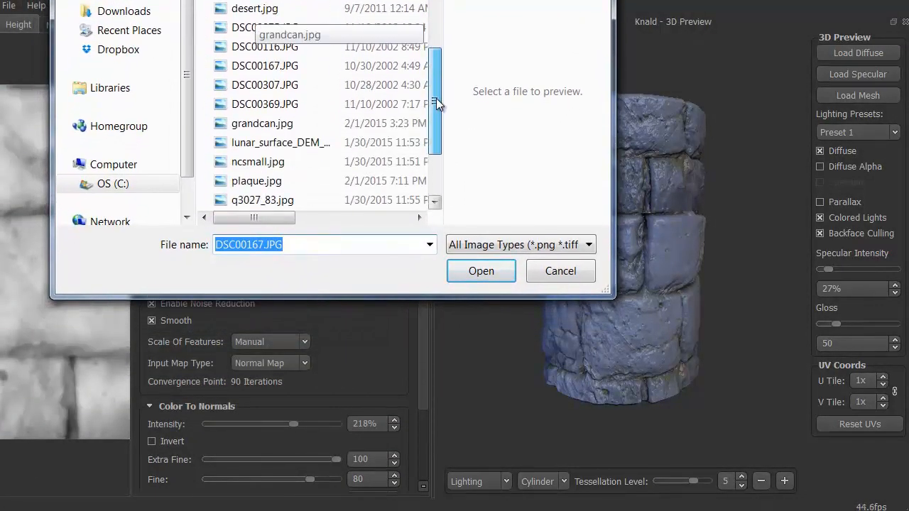
double_click(292, 144)
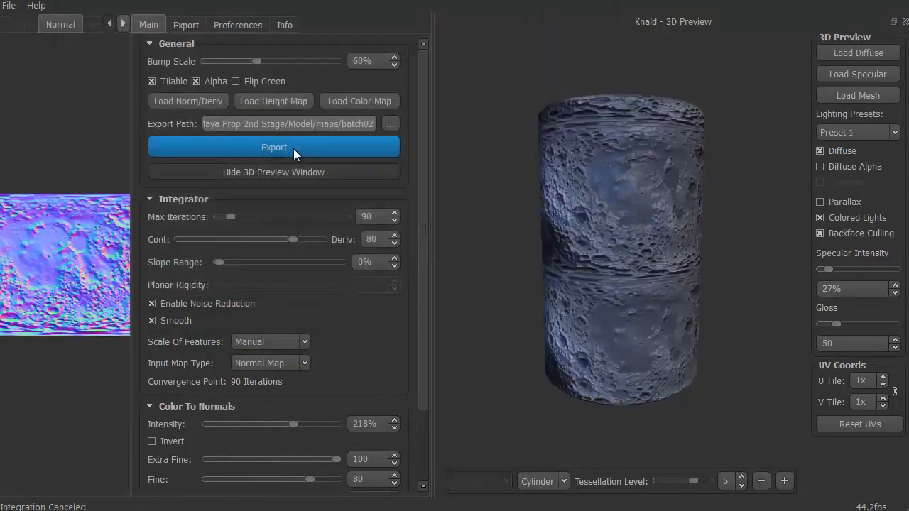
Step: Change the 3D preview mesh from the cylinder to a sphere and look over the lunar relief
left_click_drag(488, 311, 686, 192)
left_click(561, 481)
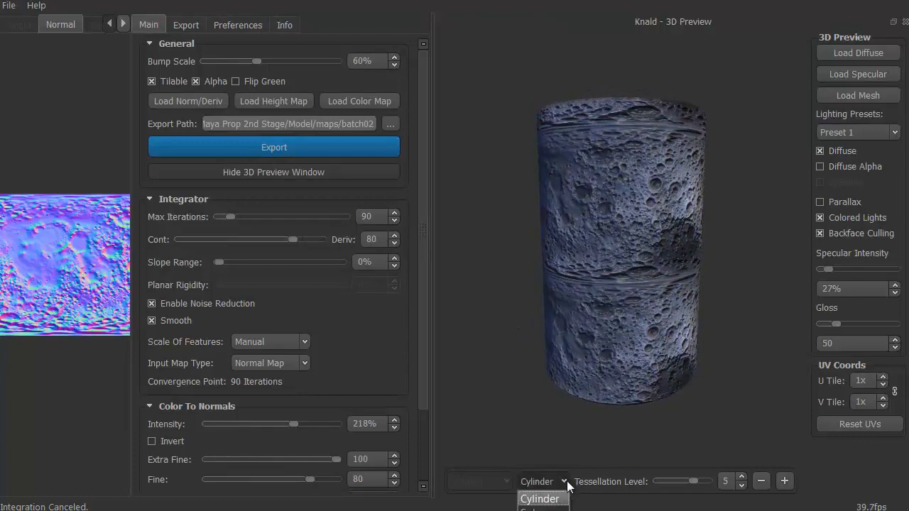
left_click(538, 507)
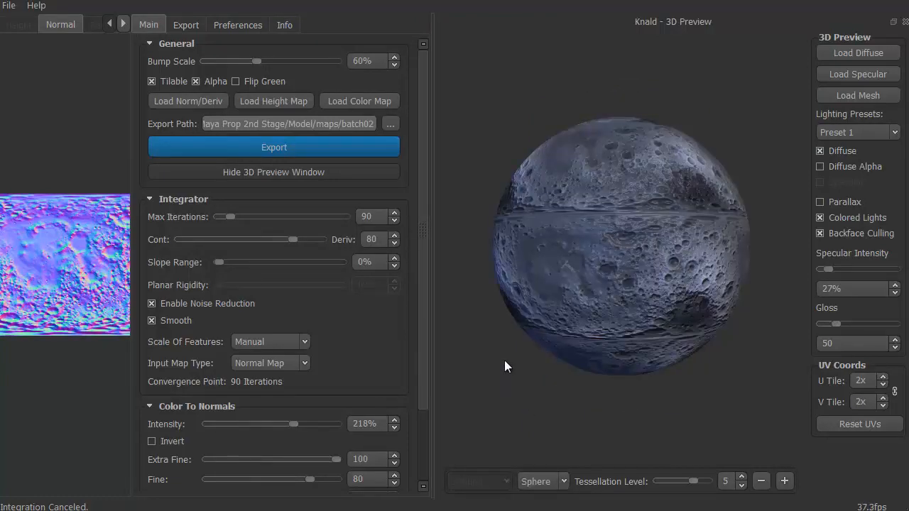
scroll(504, 360, "up", 5)
scroll(506, 360, "down", 5)
left_click_drag(506, 358, 550, 394)
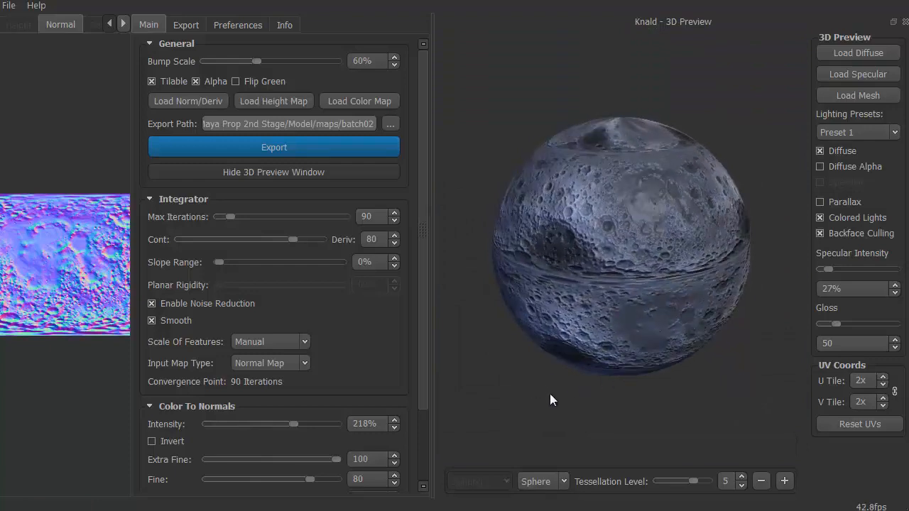
Step: Set the Bump Scale to 36% and check the craters on the sphere and in the full normal map
left_click_drag(257, 62, 241, 60)
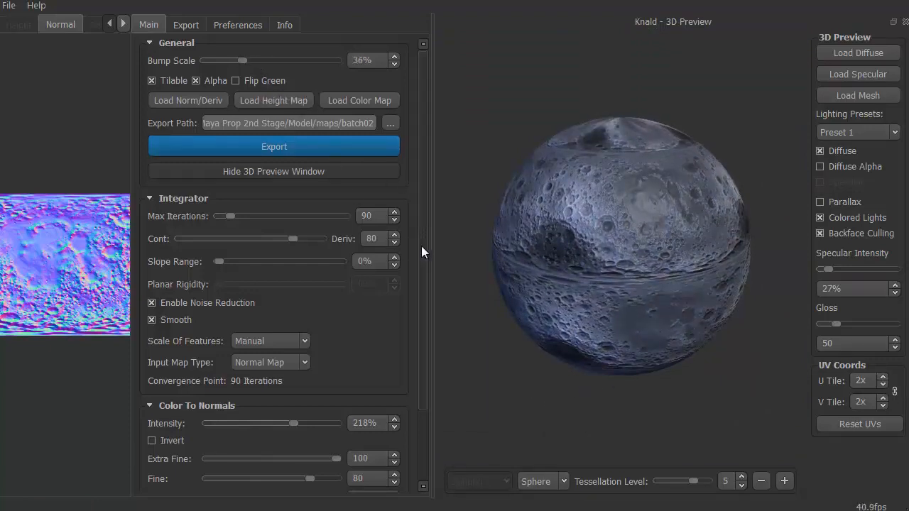
scroll(421, 245, "down", 2)
left_click_drag(497, 374, 565, 291)
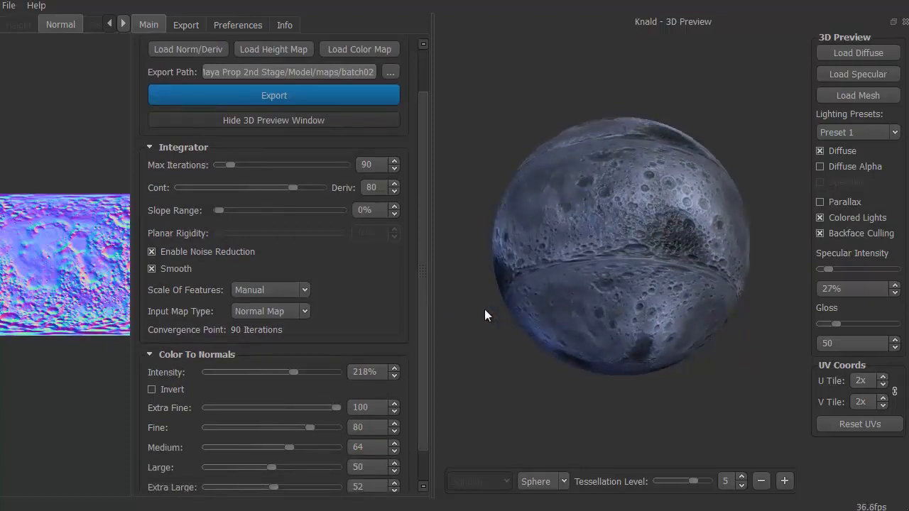
left_click_drag(484, 309, 653, 205)
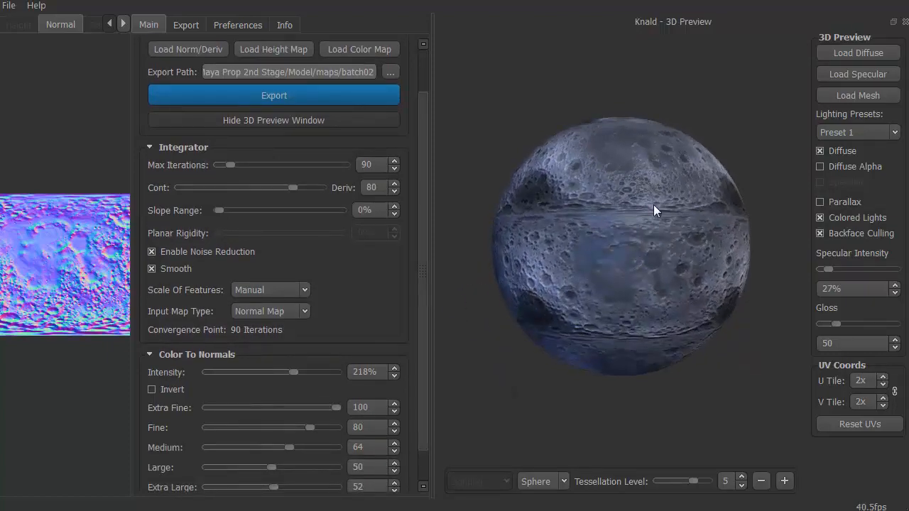
left_click_drag(486, 183, 475, 154)
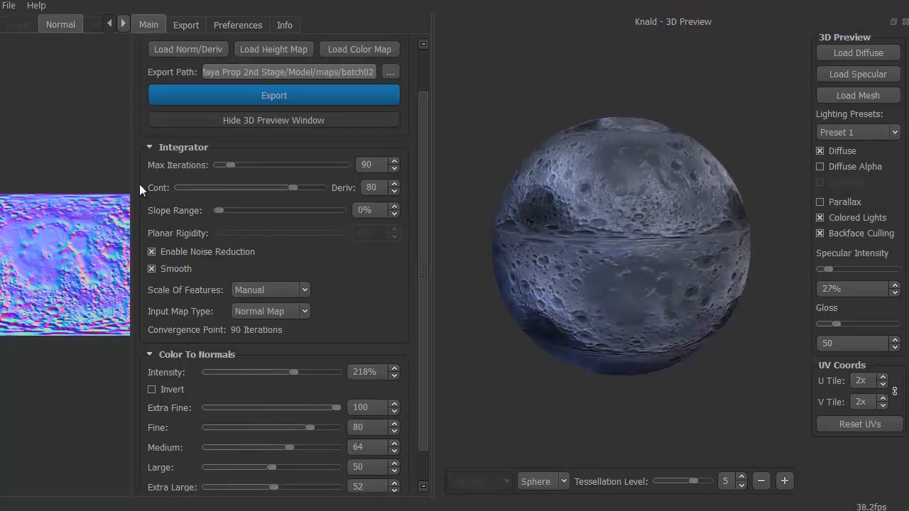
left_click(285, 120)
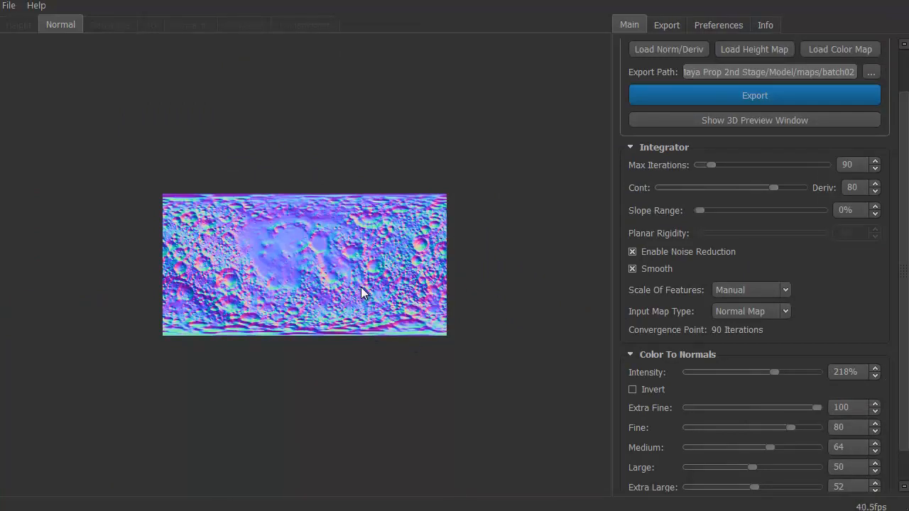
left_click(710, 123)
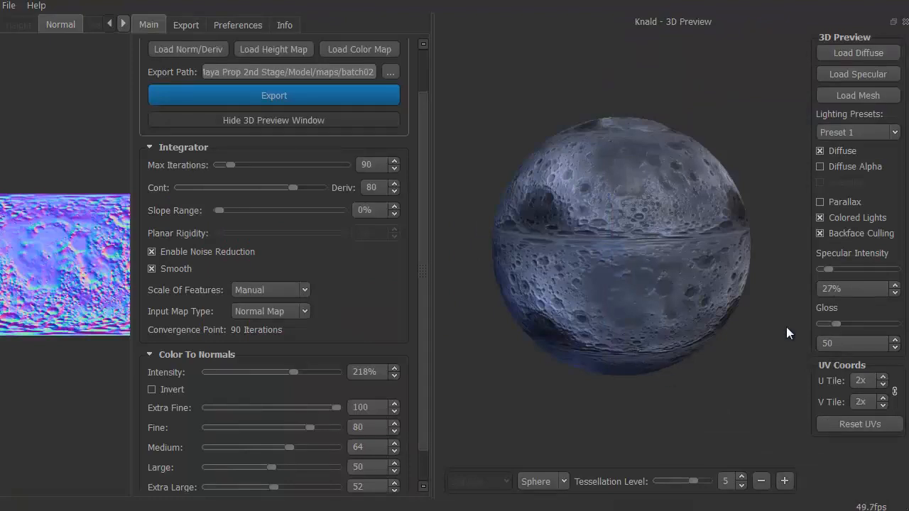
Step: Load the custom mesh moon.obj into the 3D preview and inspect its craters from several sides
left_click(845, 94)
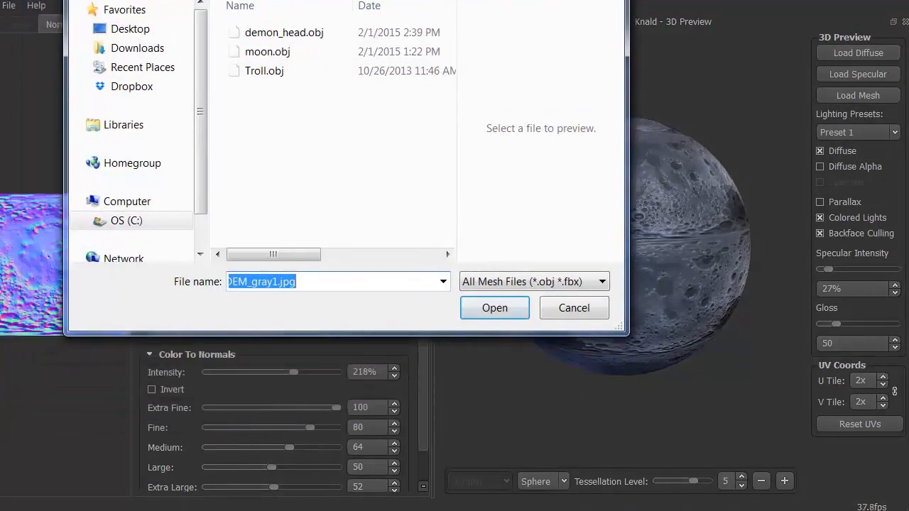
left_click(267, 51)
left_click(495, 308)
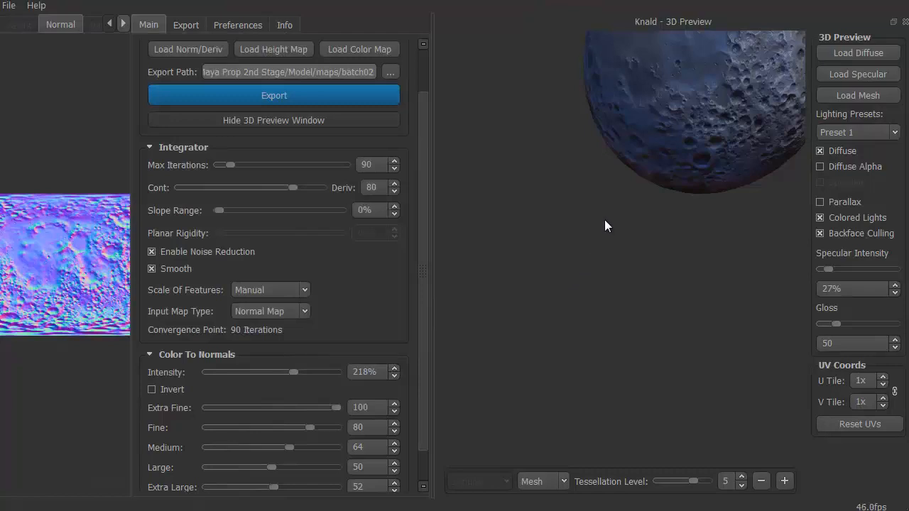
middle_click_drag(604, 219, 506, 421)
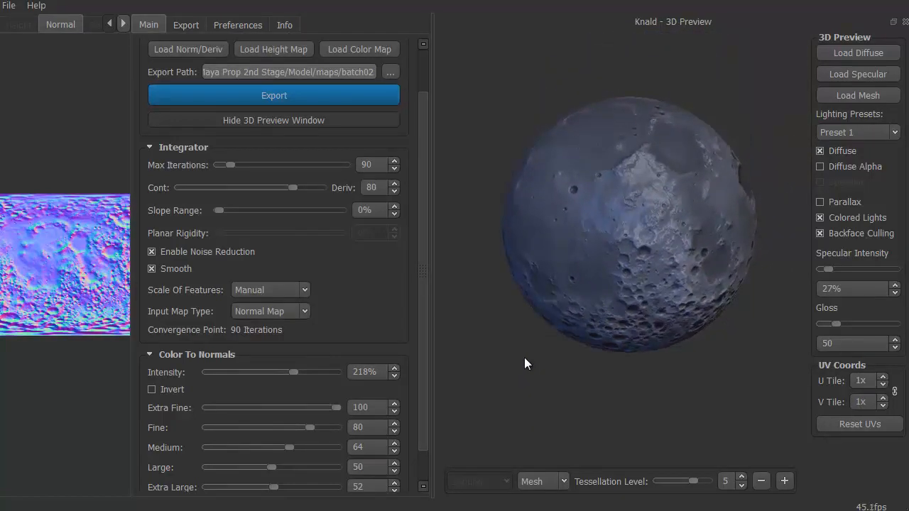
left_click_drag(524, 357, 539, 377)
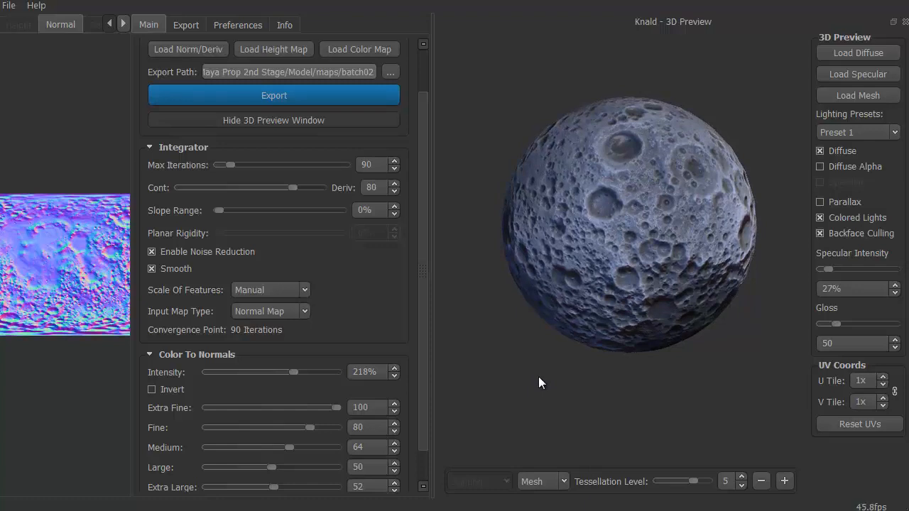
left_click_drag(535, 377, 593, 380)
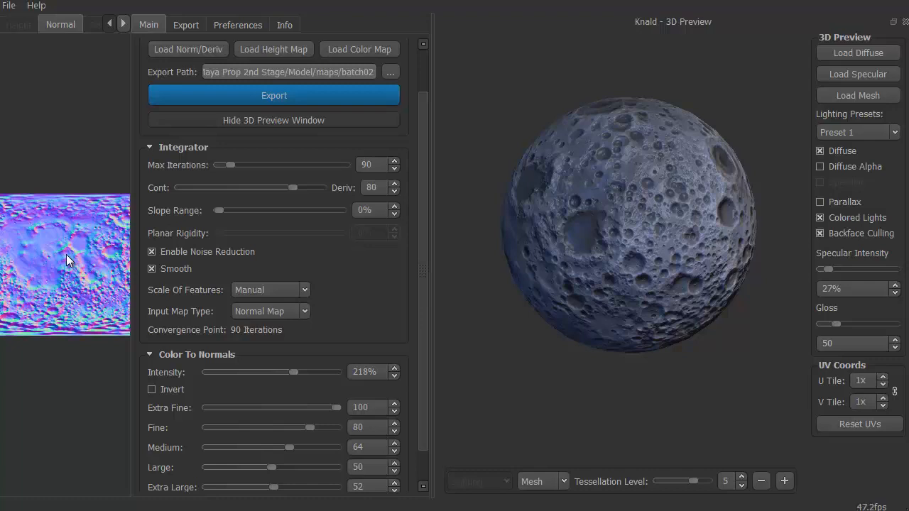
left_click_drag(520, 360, 477, 359)
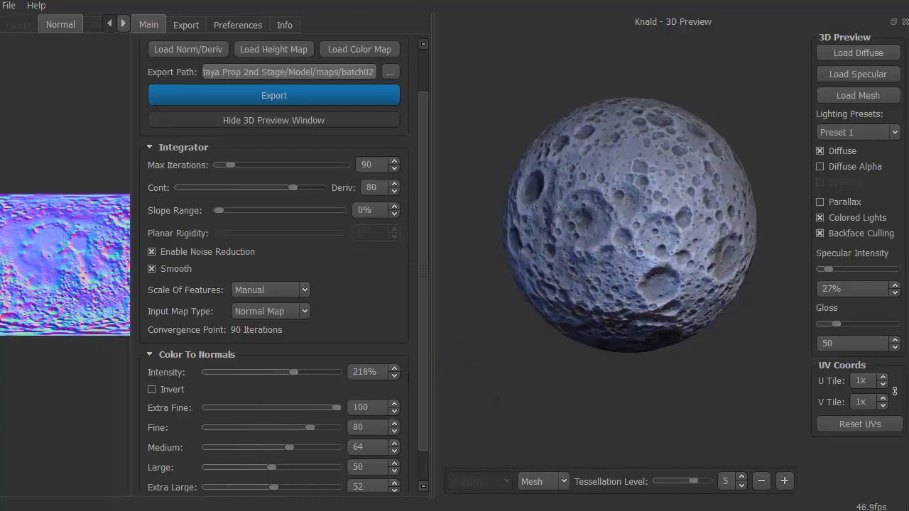
left_click_drag(543, 421, 542, 369)
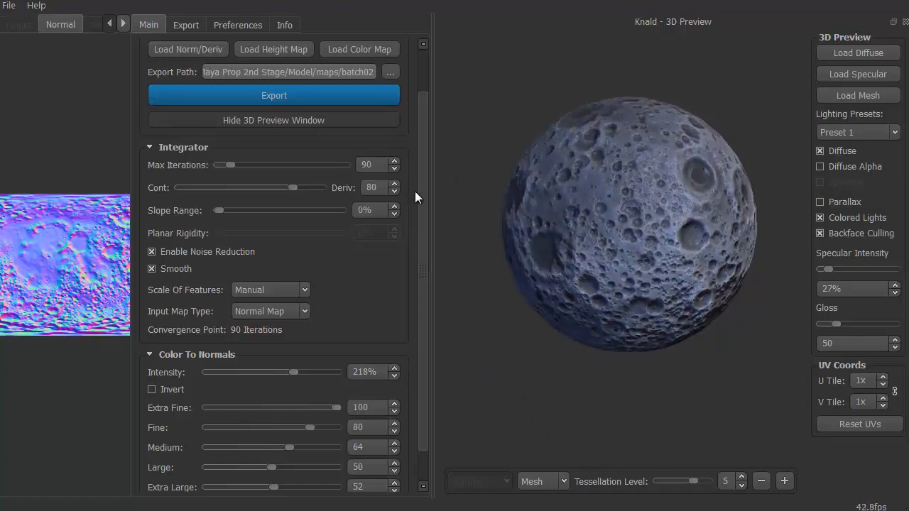
left_click_drag(423, 188, 424, 132)
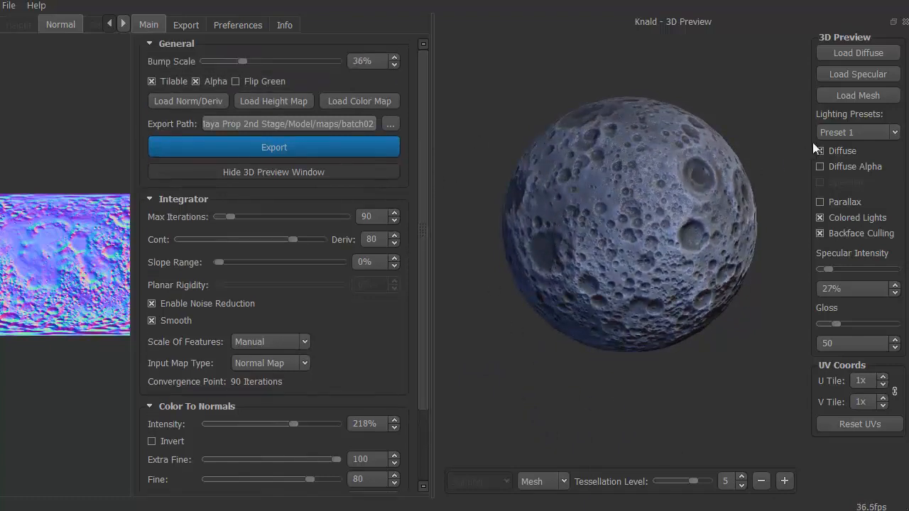
Step: Switch the 3D preview to lighting Preset 2, then rotate the moon and redirect the light across its surface
left_click(850, 132)
left_click(855, 162)
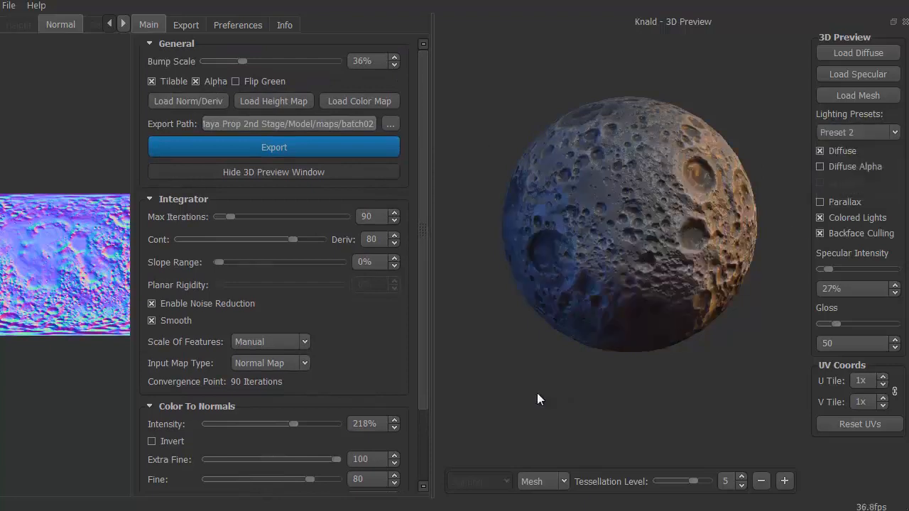
left_click_drag(509, 364, 642, 367)
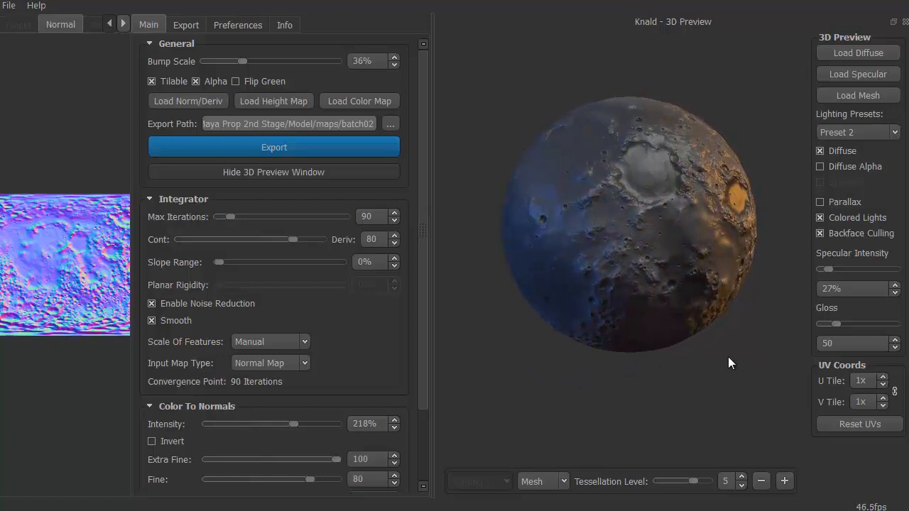
middle_click_drag(727, 356, 707, 362)
right_click_drag(725, 362, 687, 367)
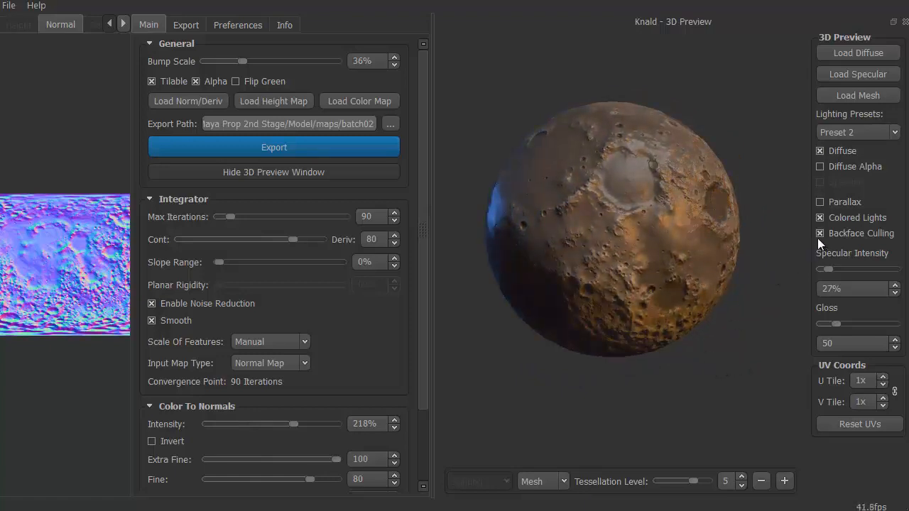
Step: Turn off Colored Lights in the 3D preview and check the moon's relief from other sides
left_click(820, 218)
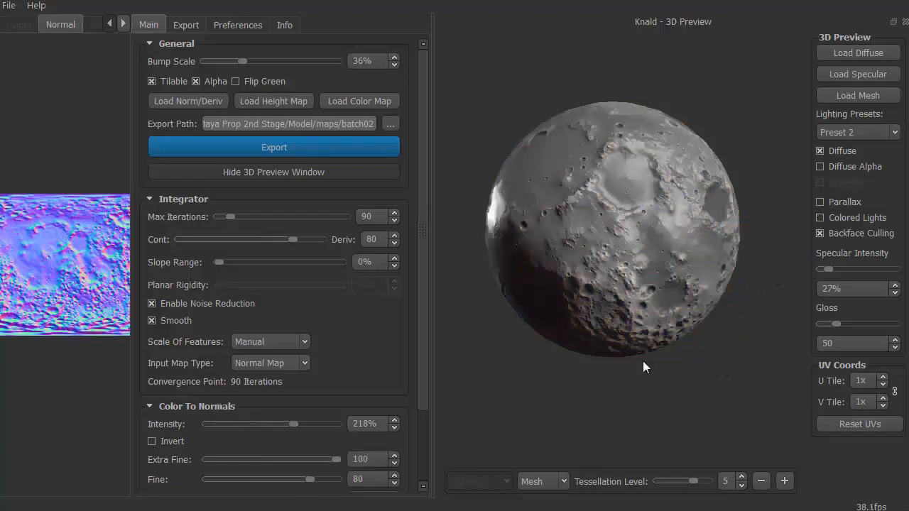
left_click_drag(510, 387, 736, 400)
left_click_drag(517, 403, 645, 402)
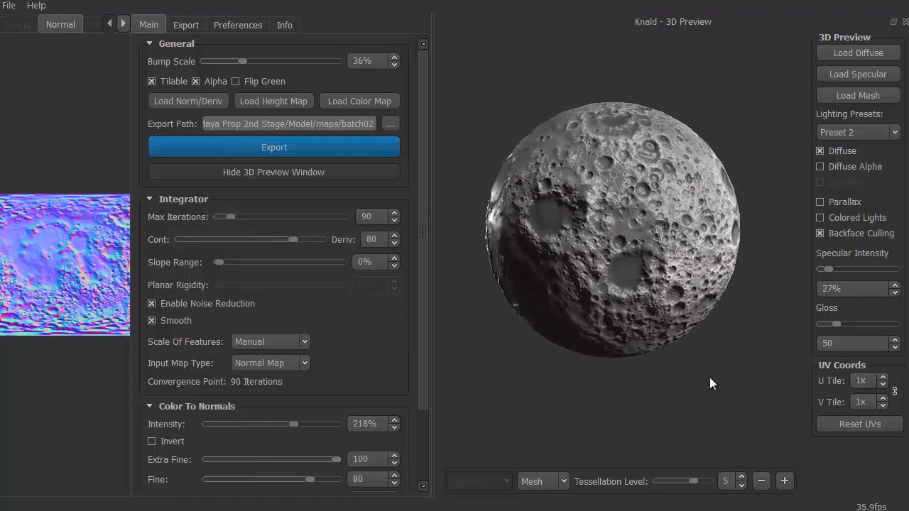
Step: Turn Colored Lights on again to compare the moon's shading, and switch them back off
left_click(821, 217)
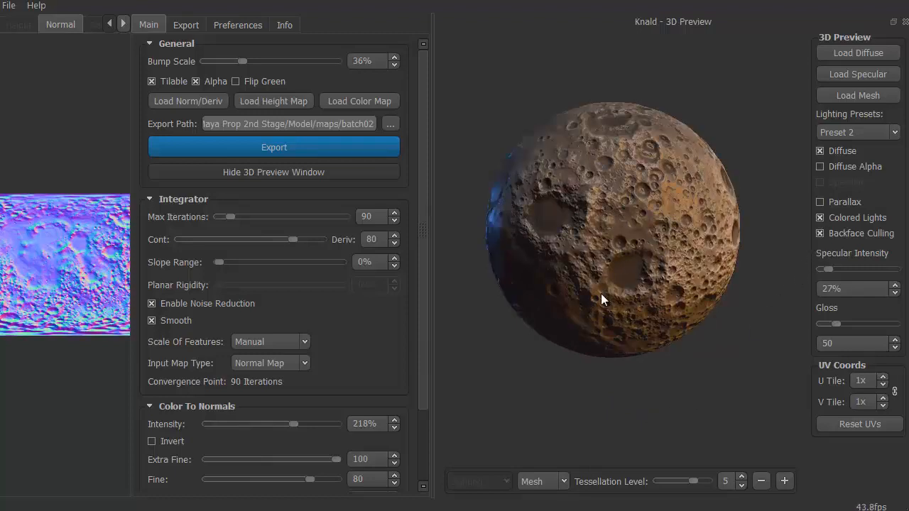
left_click_drag(556, 399, 558, 396)
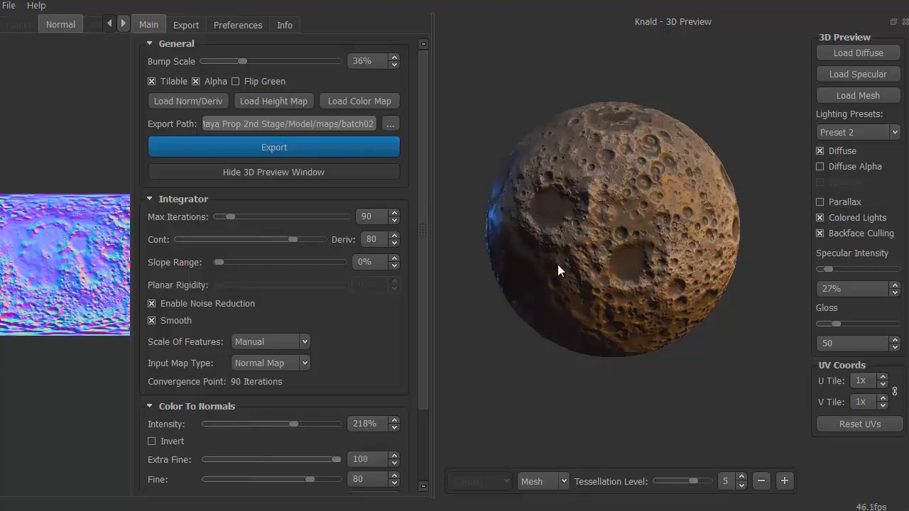
left_click(819, 217)
Step: Set the Color To Normals detail levels to Extra Fine 82, Fine 81, Medium 87, Large 74 and Extra Large 25
left_click_drag(550, 391, 632, 303)
scroll(566, 368, "up", 5)
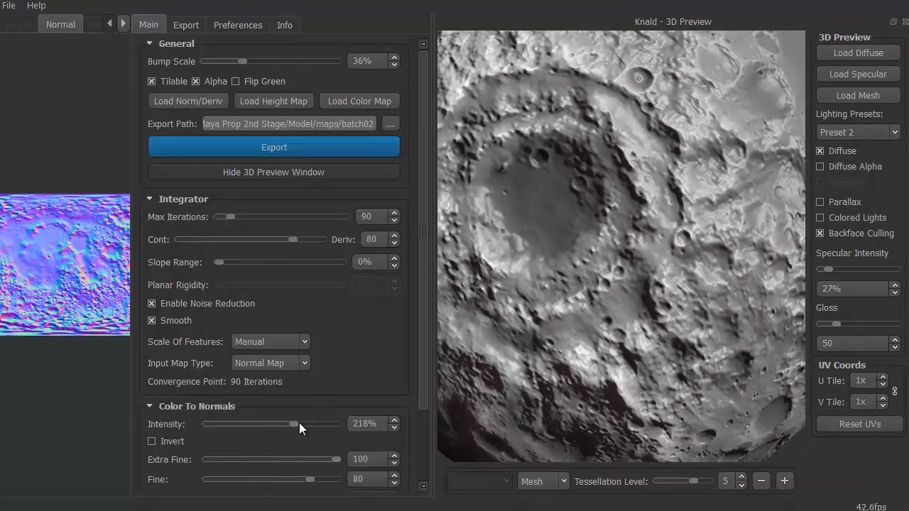
scroll(424, 422, "down", 3)
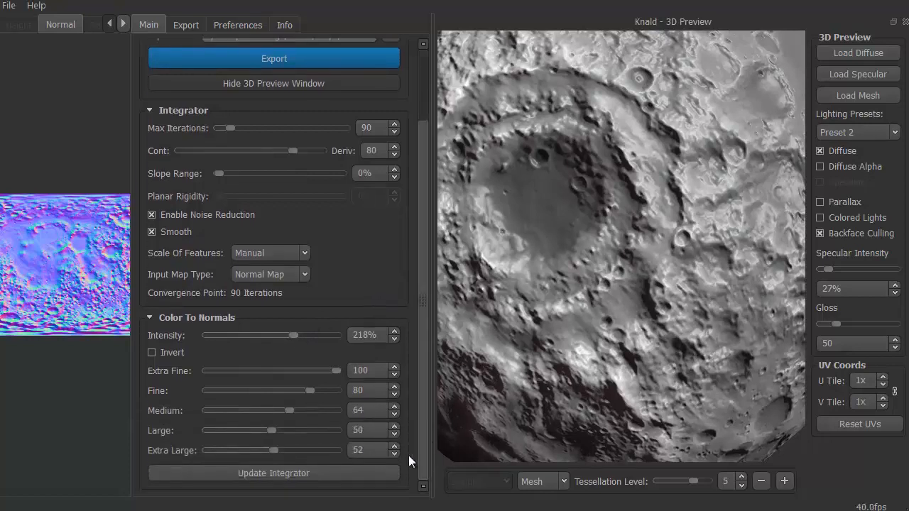
left_click_drag(319, 387, 173, 393)
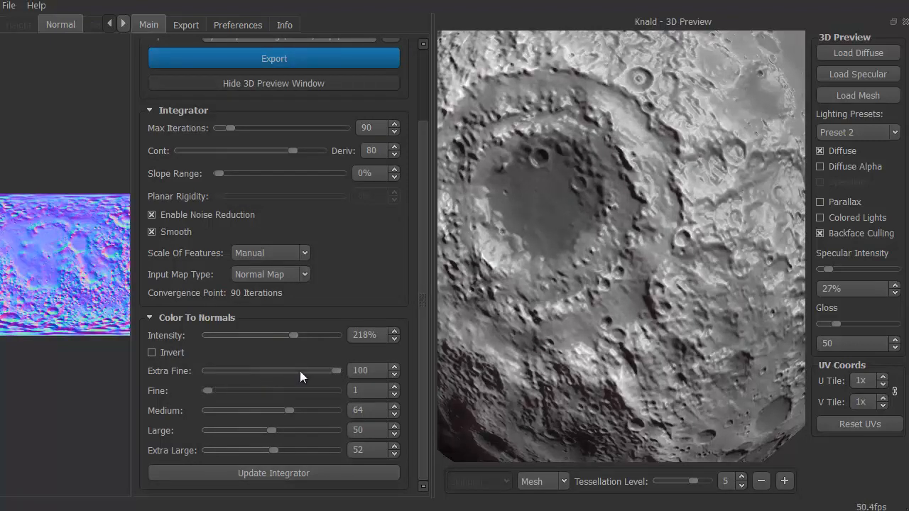
left_click_drag(336, 371, 314, 372)
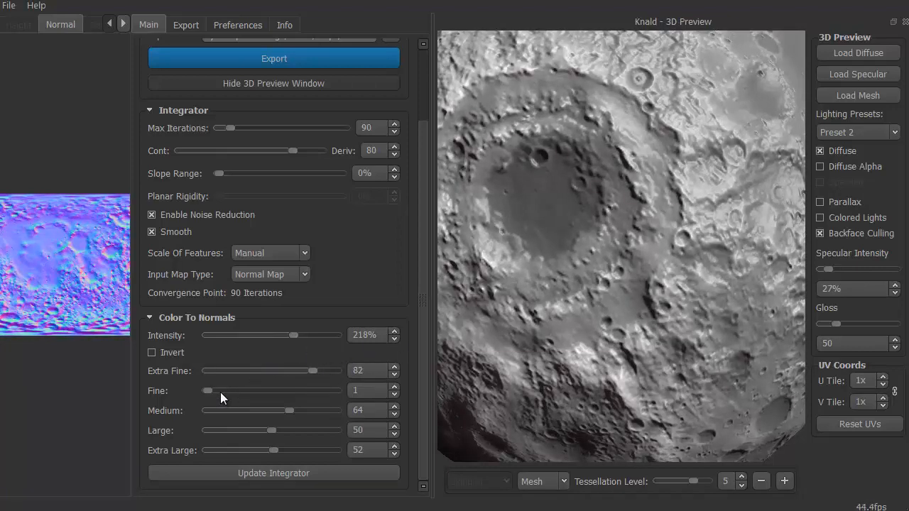
left_click_drag(209, 391, 313, 378)
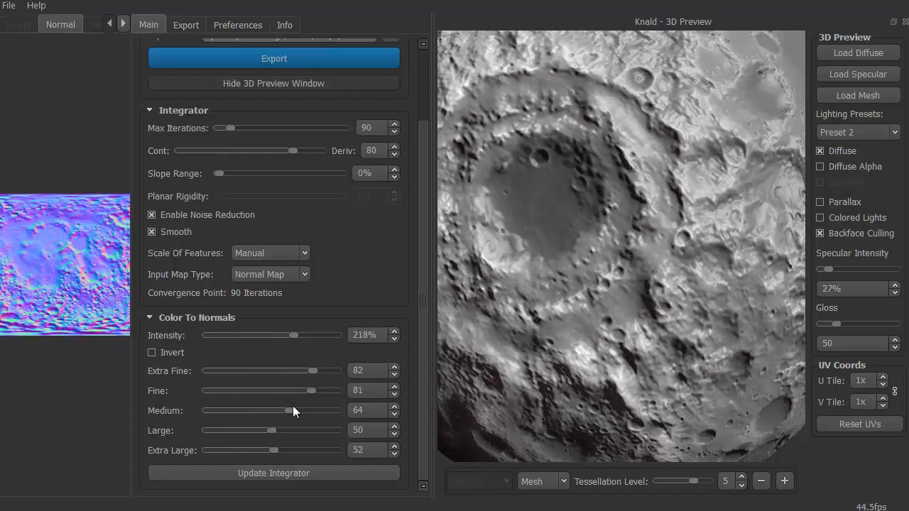
left_click_drag(288, 411, 320, 413)
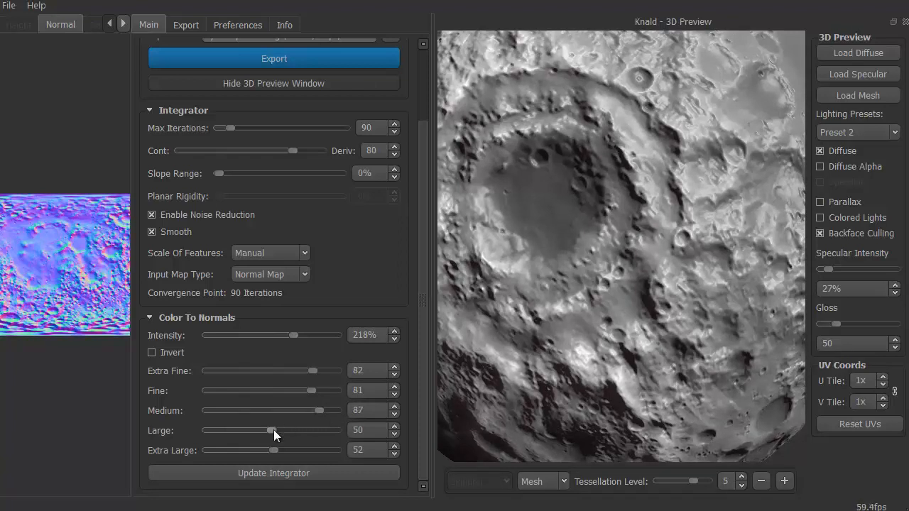
left_click_drag(272, 431, 241, 455)
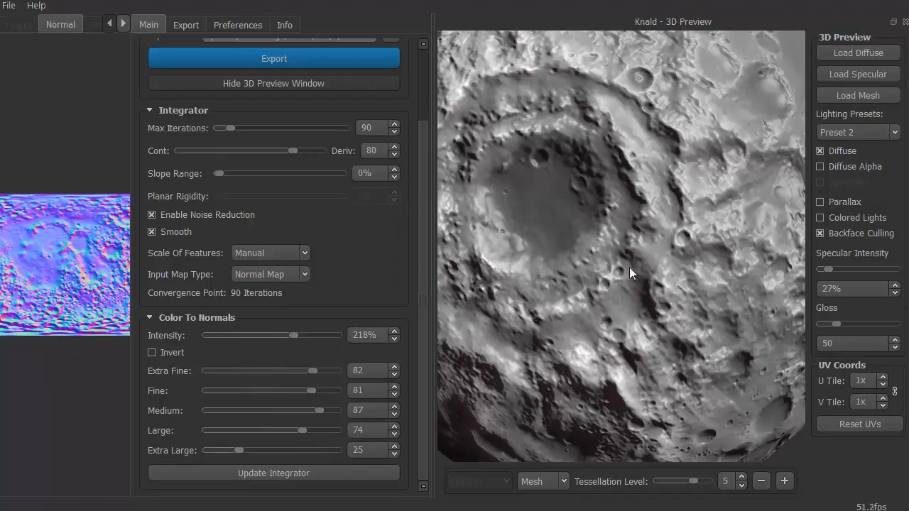
Step: Inspect the retuned crater relief on the moon, both as a whole and up close, from several sides
scroll(632, 267, "down", 10)
left_click_drag(541, 367, 521, 392)
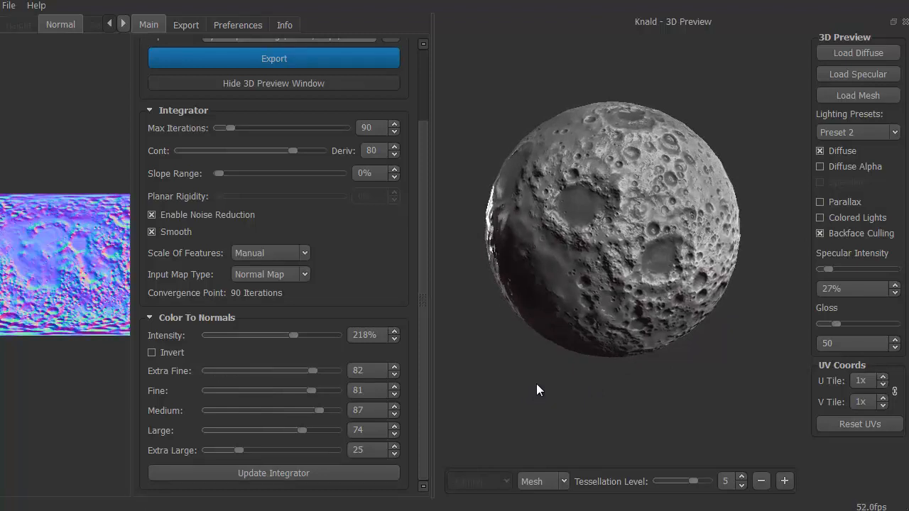
left_click_drag(539, 384, 540, 379)
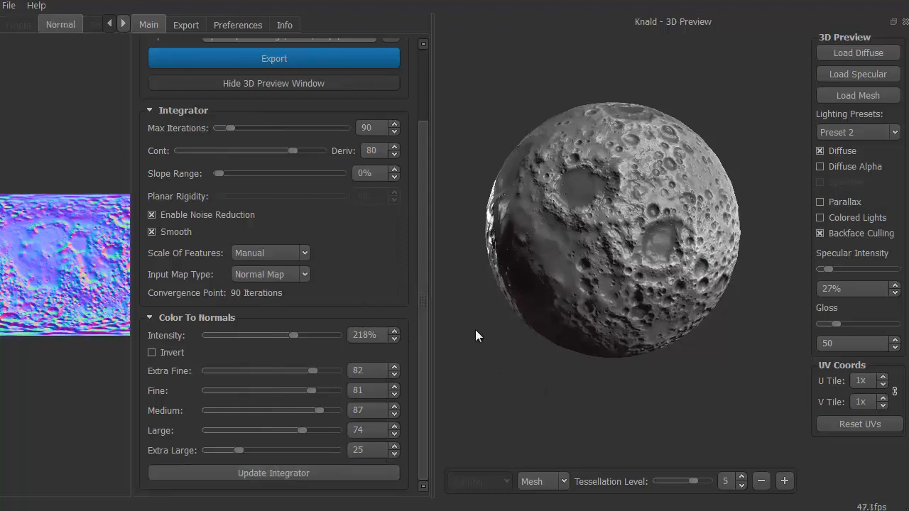
left_click_drag(490, 341, 638, 243)
scroll(496, 334, "up", 5)
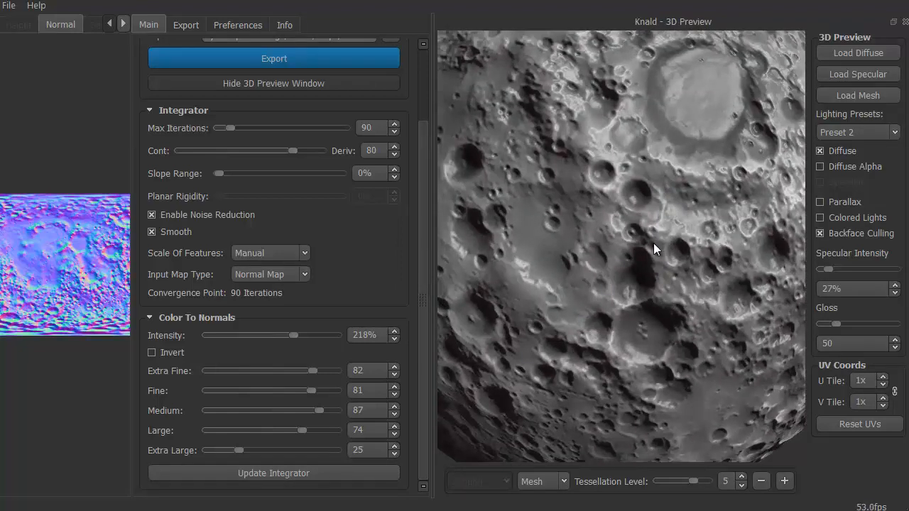
scroll(652, 252, "down", 5)
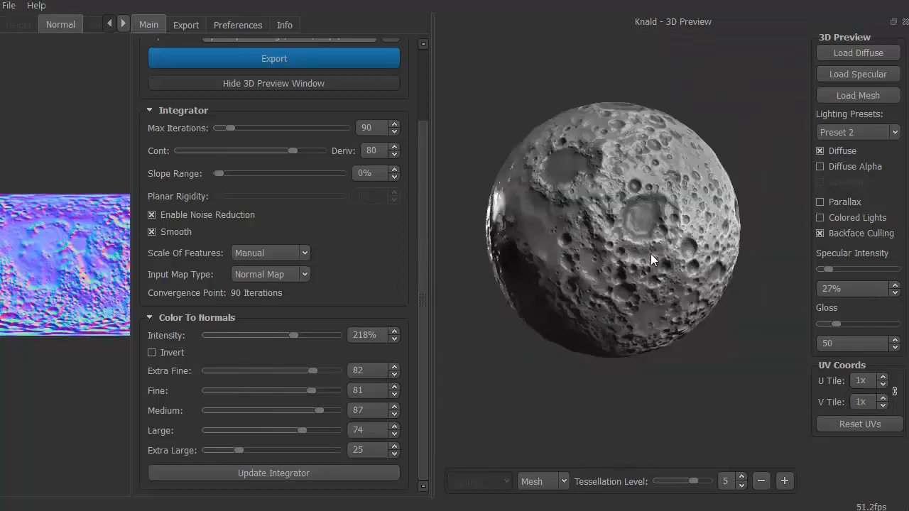
left_click_drag(651, 253, 623, 267)
scroll(645, 288, "up", 5)
scroll(645, 287, "down", 5)
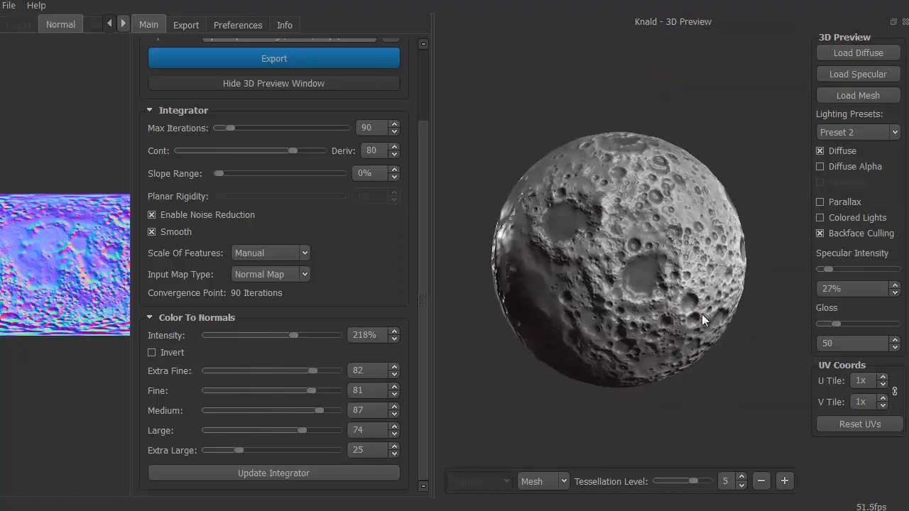
left_click_drag(566, 408, 595, 397)
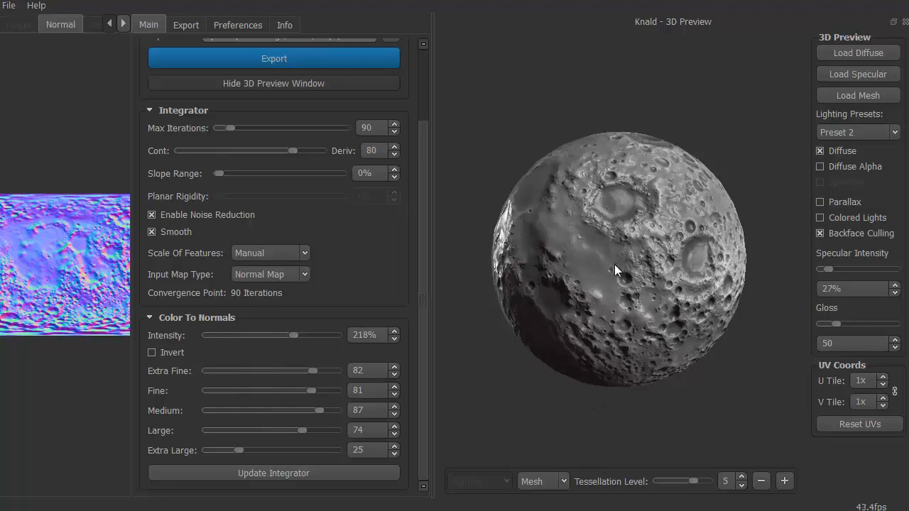
mouse_move(614, 258)
left_mouse_down()
mouse_move(603, 271)
mouse_move(628, 253)
mouse_move(622, 265)
left_mouse_up()
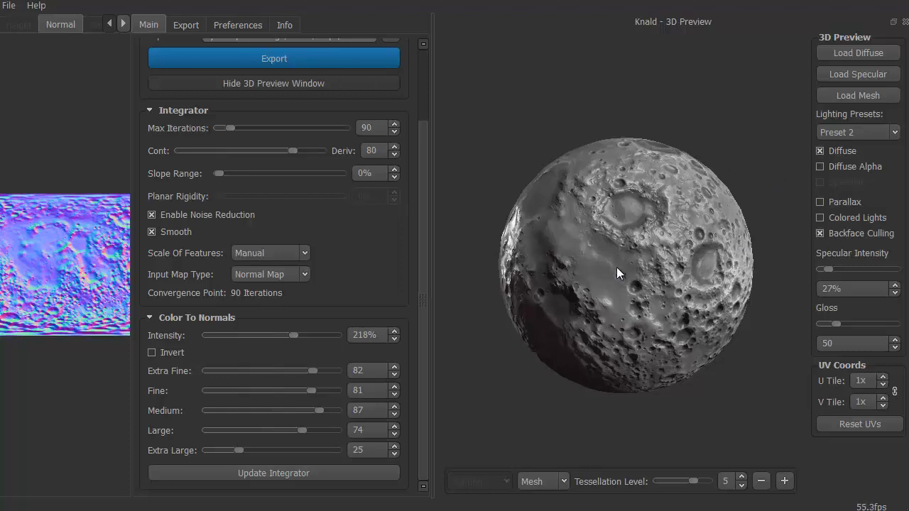
mouse_move(618, 264)
middle_mouse_down()
mouse_move(601, 283)
mouse_move(591, 280)
mouse_move(618, 247)
mouse_move(596, 286)
mouse_move(649, 255)
mouse_move(612, 258)
middle_mouse_up()
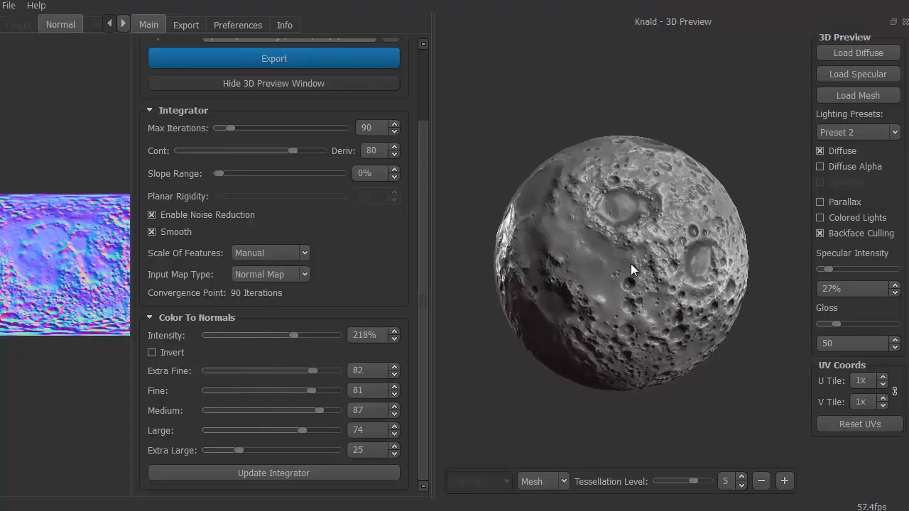
Step: Redirect the light over the moon and examine its plains and craters under the new lighting
right_click_drag(625, 275, 683, 123)
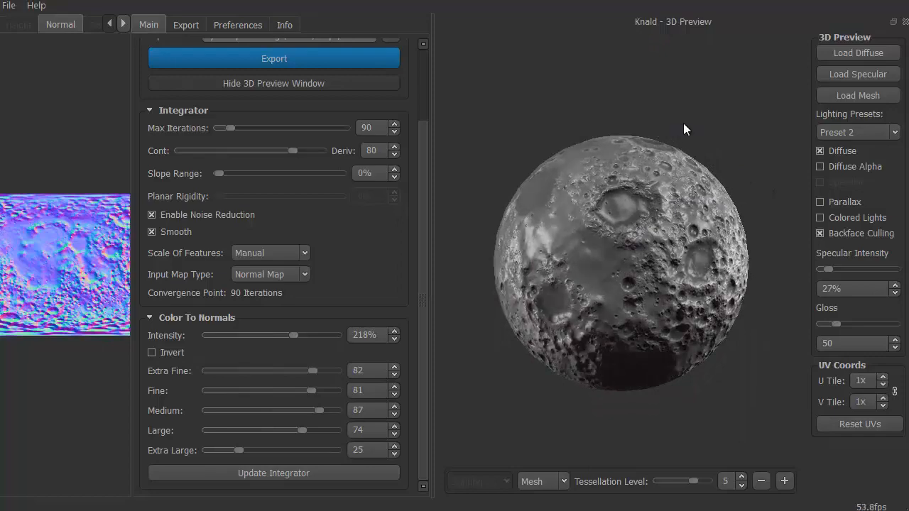
mouse_move(602, 267)
left_mouse_down()
mouse_move(526, 278)
mouse_move(537, 245)
mouse_move(574, 267)
mouse_move(596, 254)
mouse_move(565, 287)
mouse_move(573, 262)
mouse_move(593, 260)
left_mouse_up()
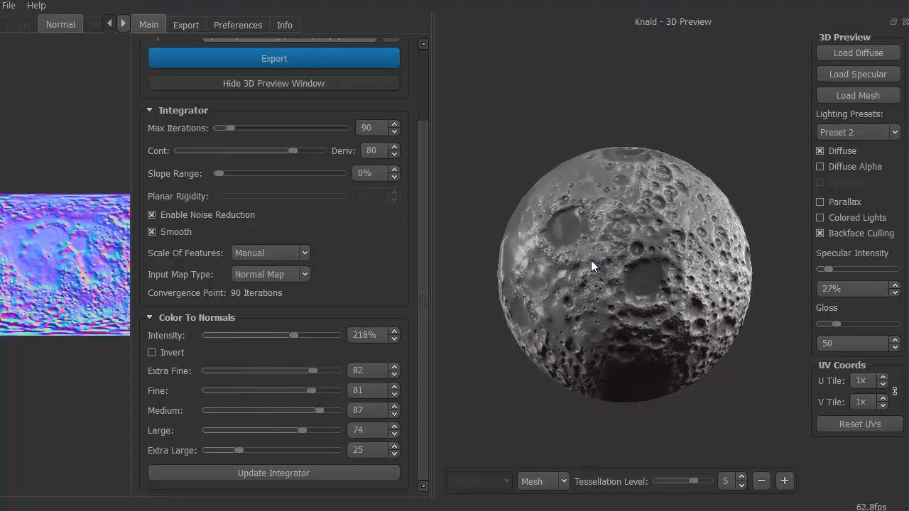
middle_click_drag(591, 260, 544, 303)
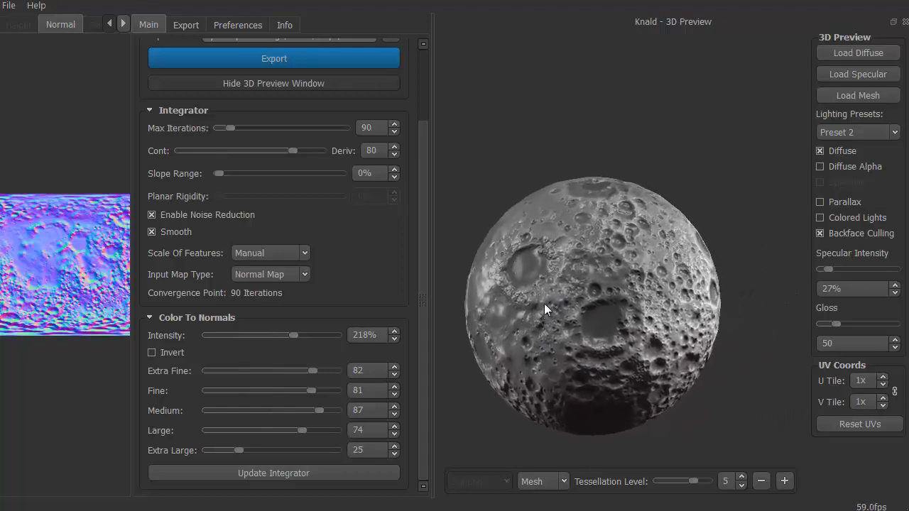
left_click_drag(543, 303, 627, 305)
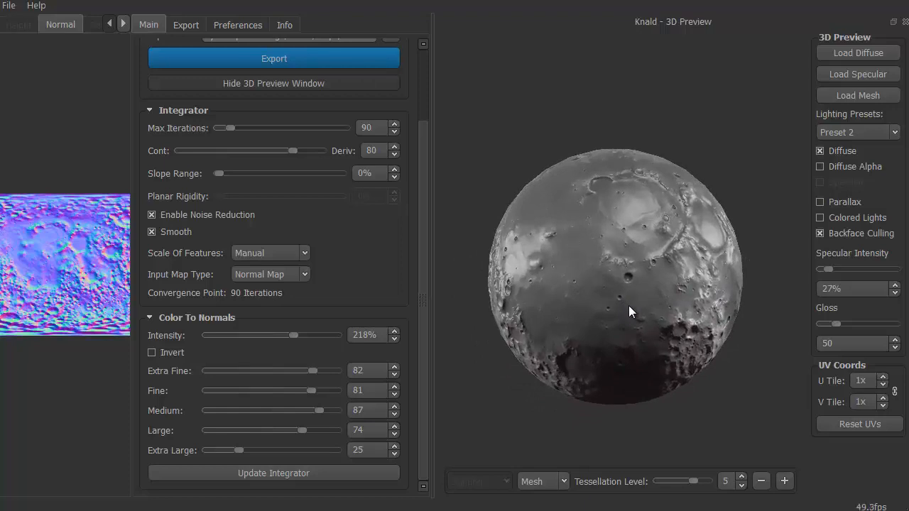
left_click_drag(629, 306, 730, 267)
scroll(675, 268, "up", 2)
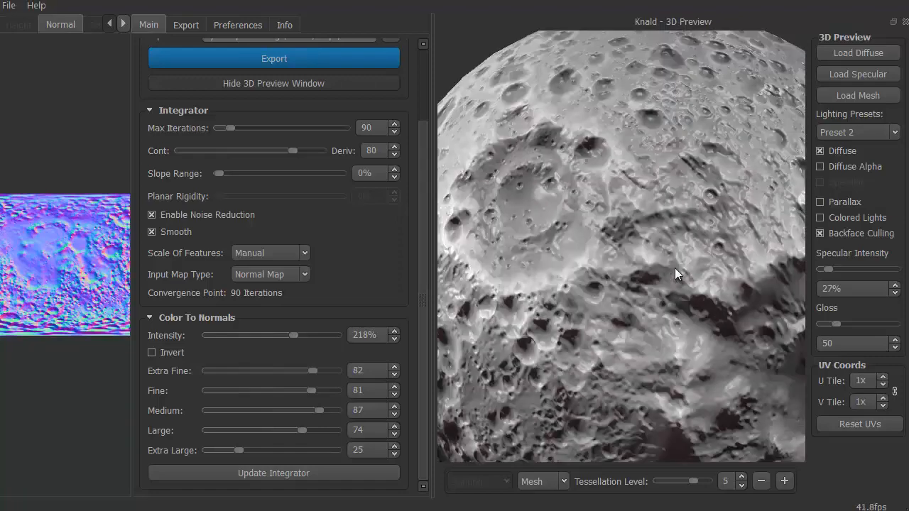
scroll(675, 267, "down", 2)
left_click_drag(654, 271, 620, 314)
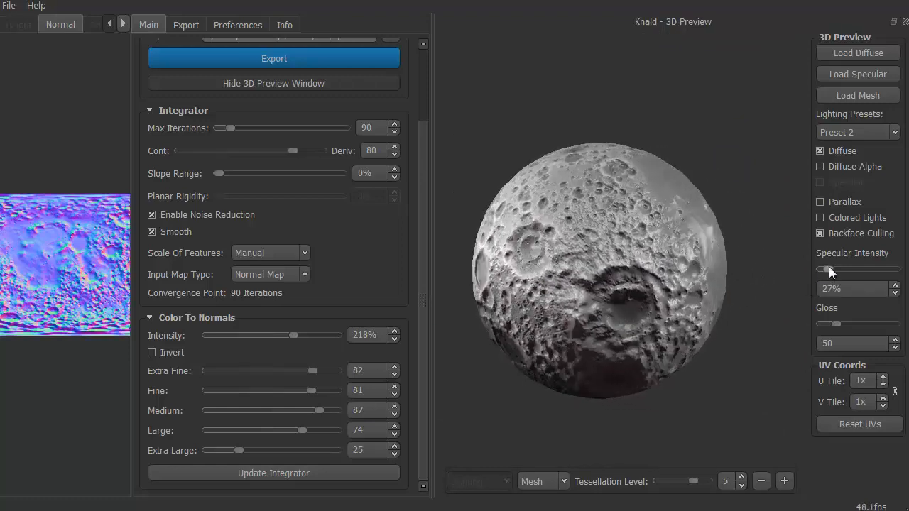
Step: Set the preview's Specular Intensity to 7% and Gloss to 16, and check the moon's surface
left_click_drag(828, 267, 823, 269)
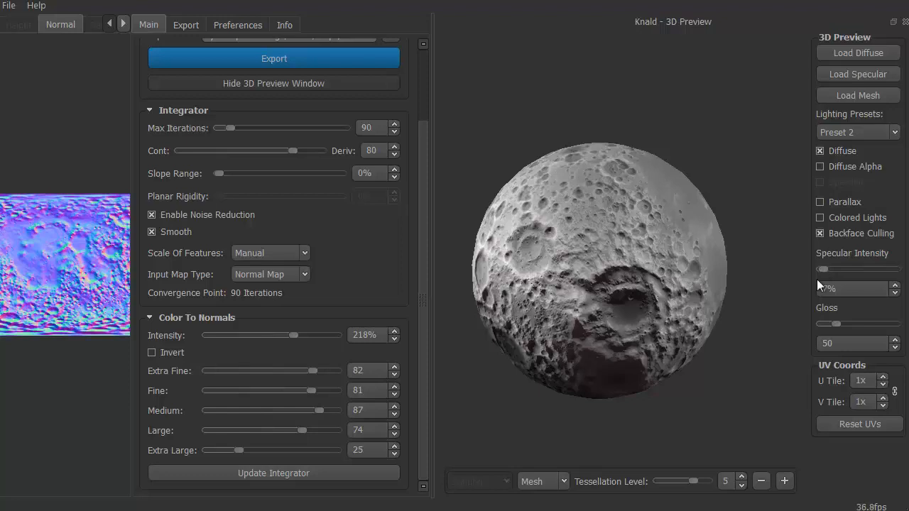
left_click_drag(831, 322, 833, 323)
left_click_drag(828, 324, 824, 324)
left_click_drag(616, 419, 730, 421)
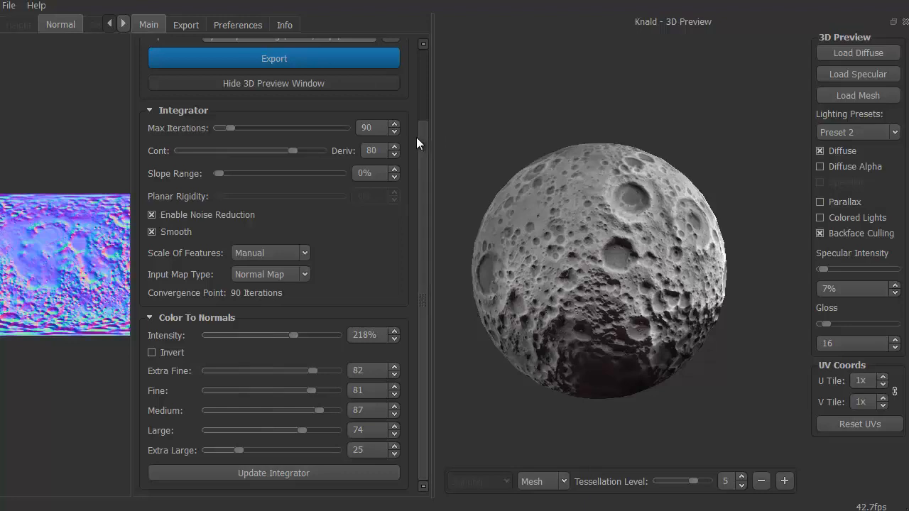
Step: Set the Bump Scale to 21%, and update the integrator to generate the derived maps for the moon
left_click_drag(419, 137, 415, 44)
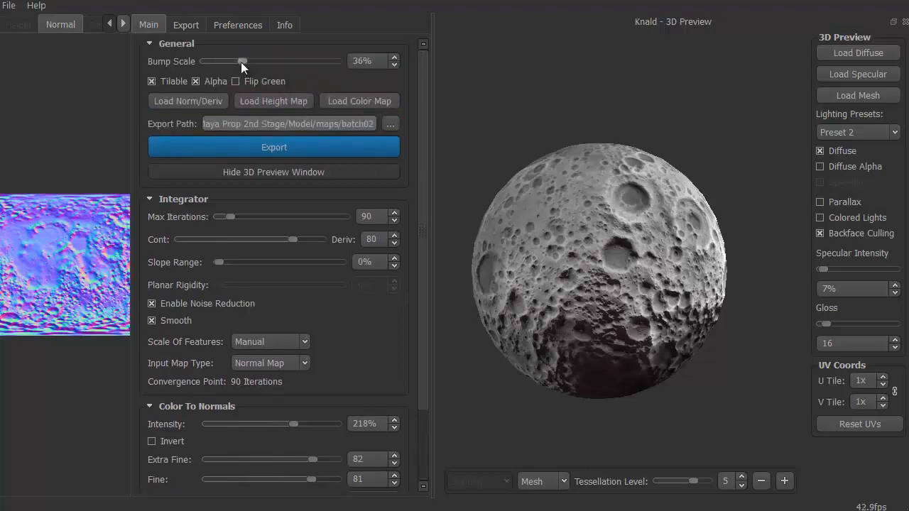
left_click_drag(243, 62, 228, 62)
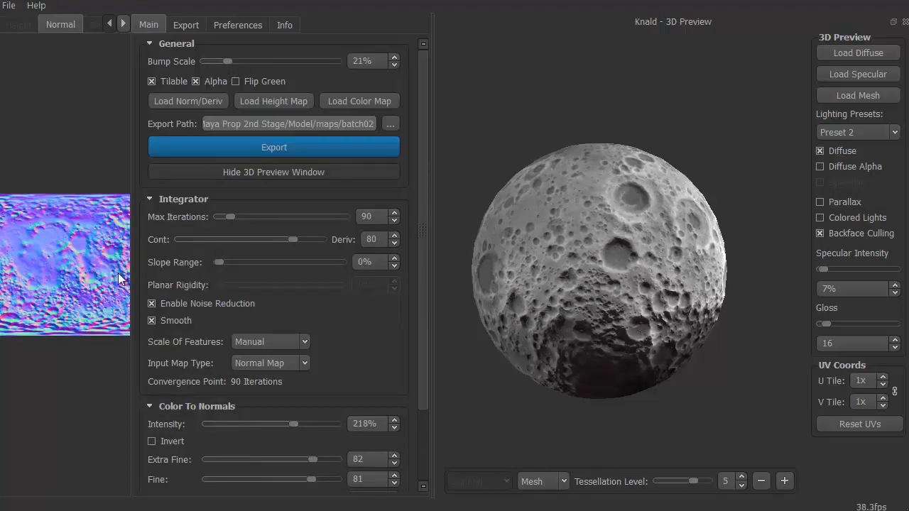
scroll(423, 285, "down", 1)
left_click_drag(423, 284, 425, 325)
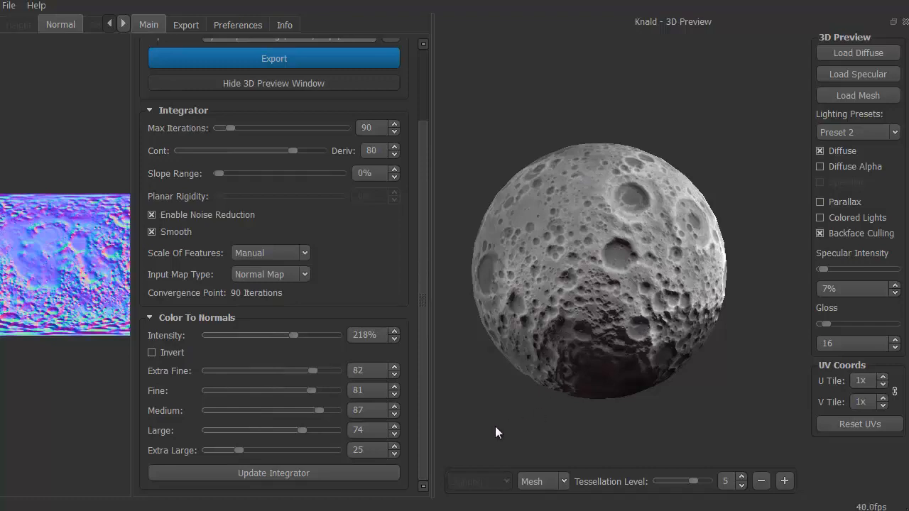
left_click(344, 473)
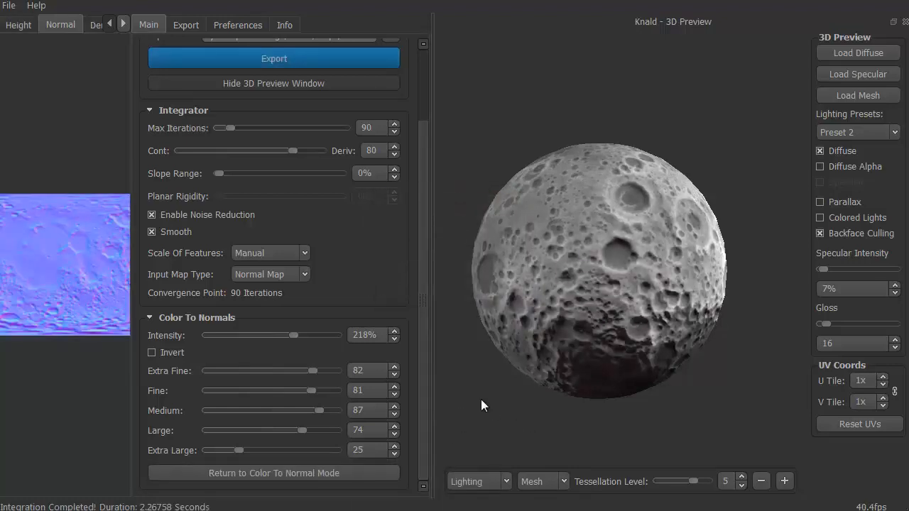
left_click_drag(481, 399, 627, 402)
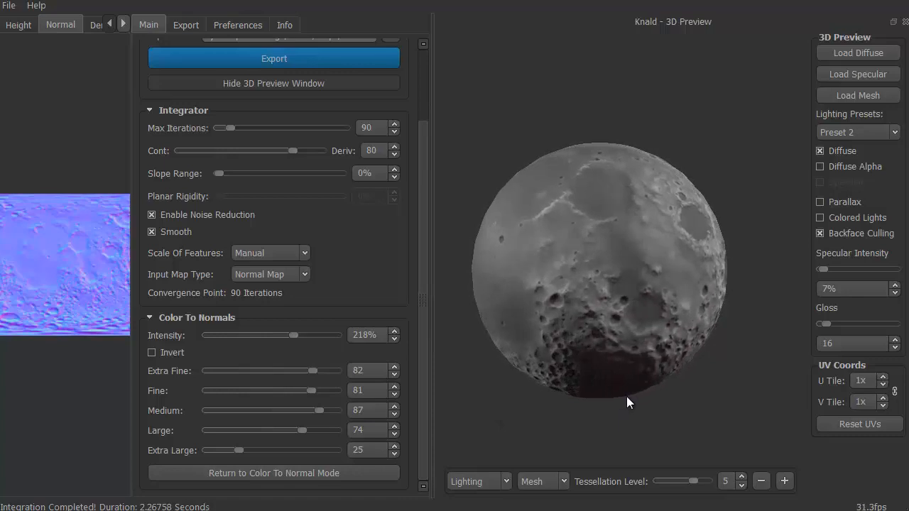
Step: Hide the 3D preview and examine the moon's normal, height and derivative maps enlarged in the 2D view
left_click(268, 83)
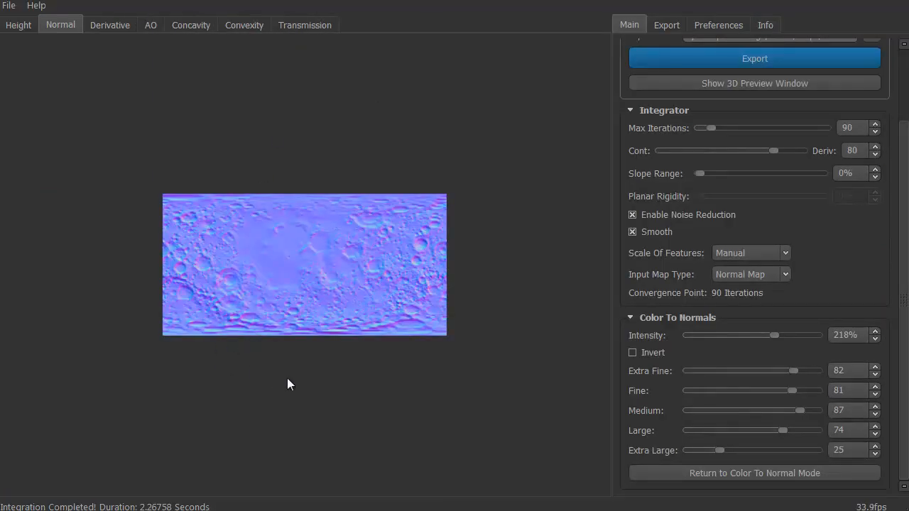
scroll(277, 380, "up", 5)
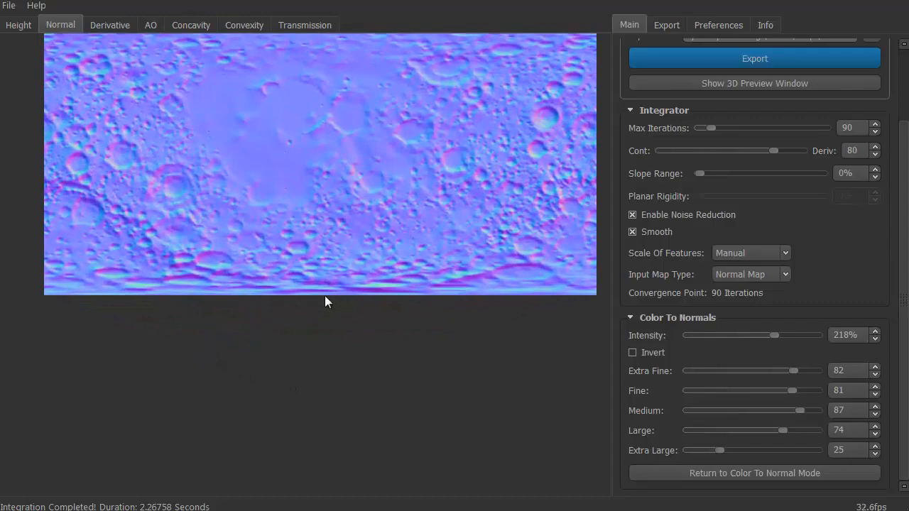
left_click_drag(324, 295, 315, 418)
right_click_drag(316, 418, 354, 413)
left_click_drag(354, 389, 330, 447)
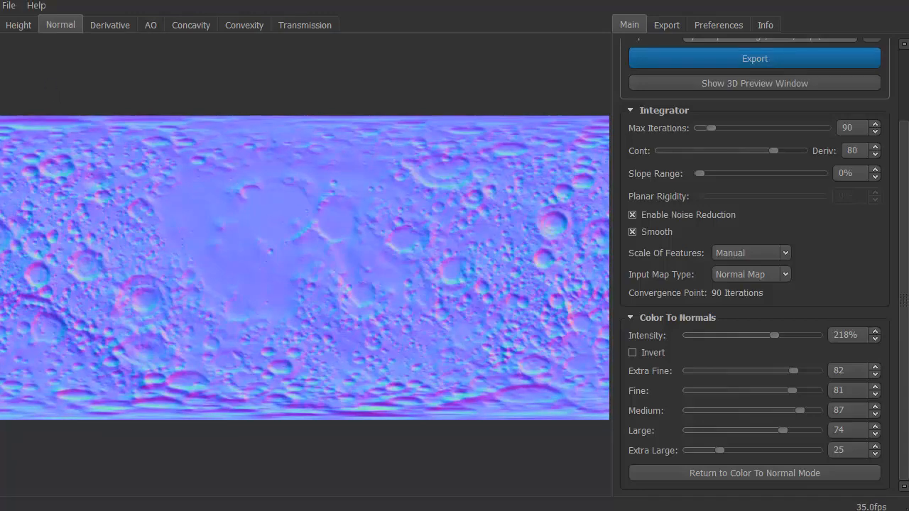
left_click(18, 27)
left_click(60, 25)
left_click(99, 27)
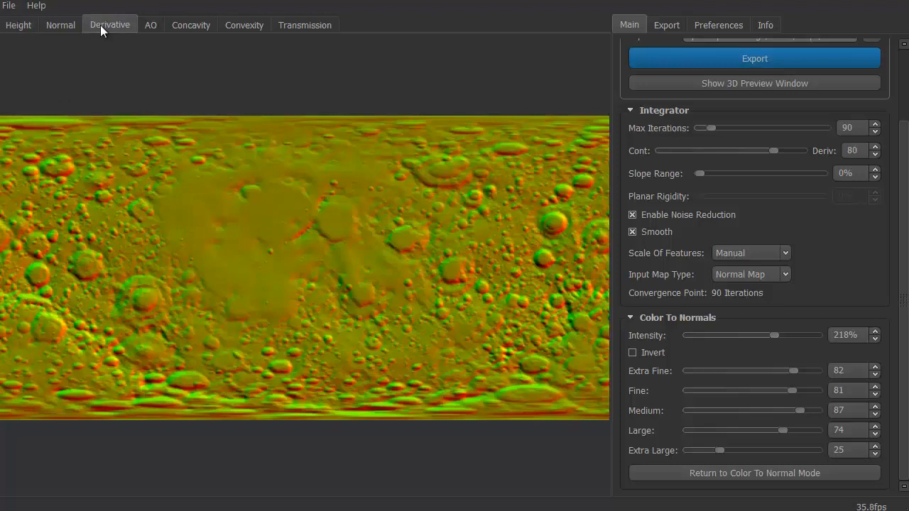
Step: Set the AO Scale of the moon's ambient occlusion map to 25% and bring back the 3D preview
left_click(151, 26)
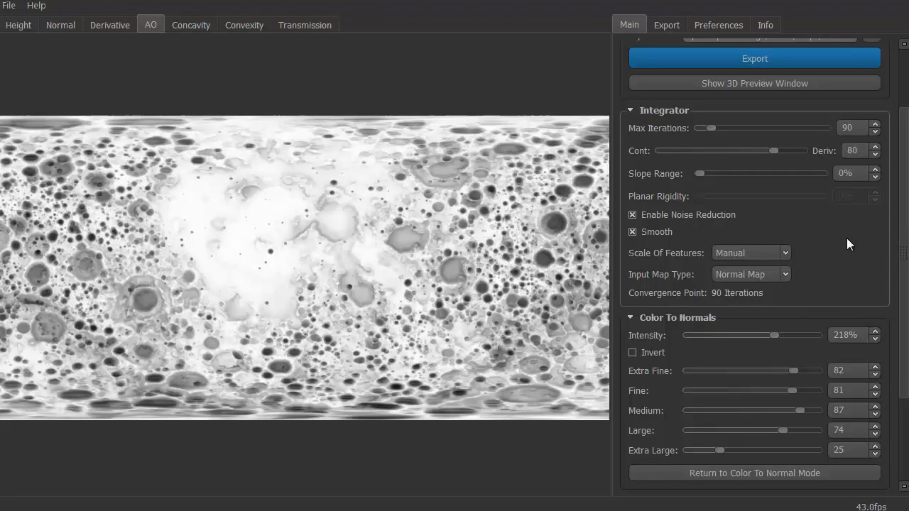
left_click_drag(901, 224, 907, 331)
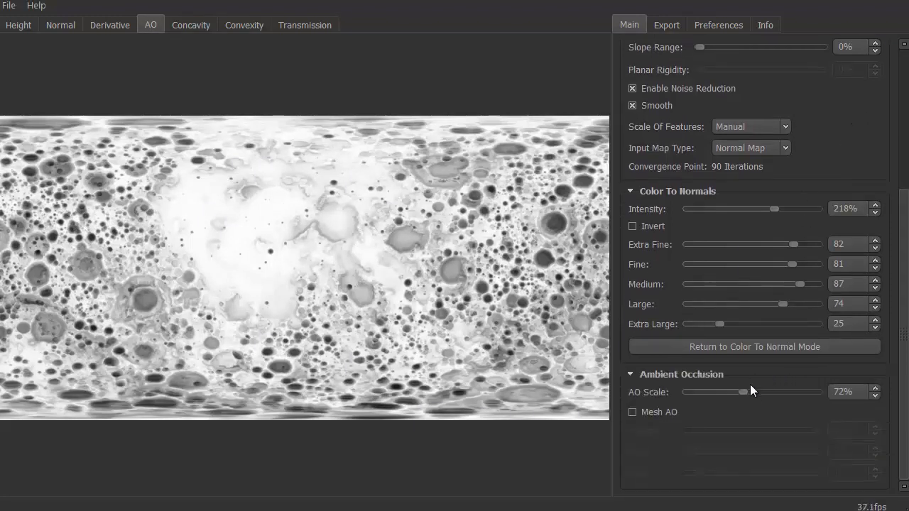
mouse_move(742, 391)
left_mouse_down()
mouse_move(698, 394)
mouse_move(722, 392)
mouse_move(711, 393)
left_mouse_up()
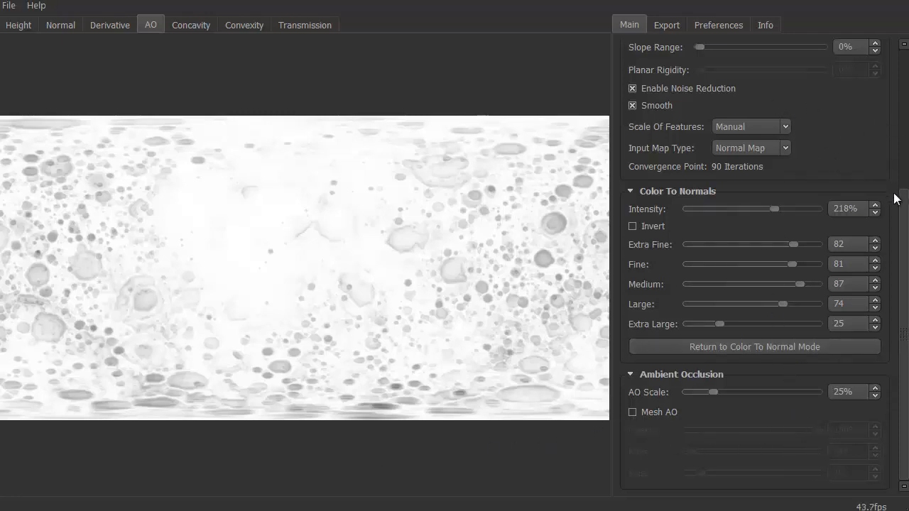
scroll(752, 106, "up", 5)
left_click(733, 174)
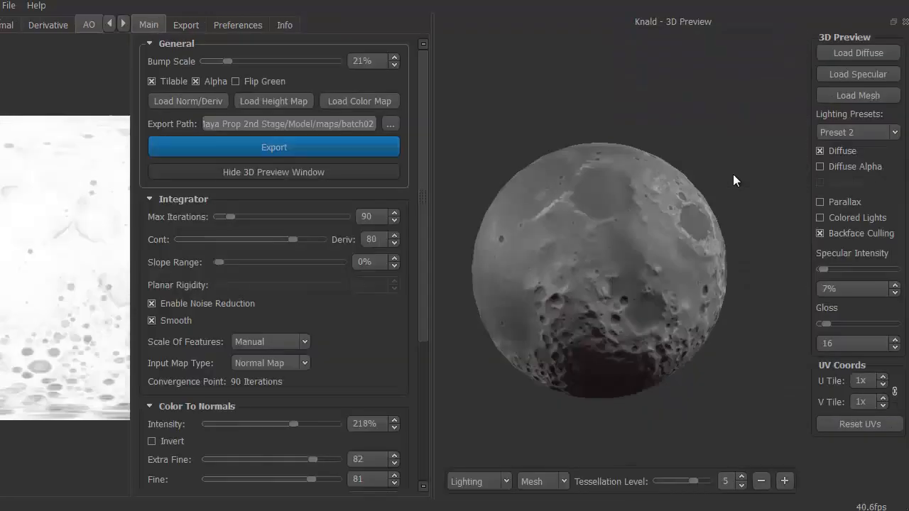
Step: Try Mesh AO on the moon, viewing it from several sides during the calculation, and switch it back off
left_click_drag(428, 261, 418, 406)
left_click(151, 412)
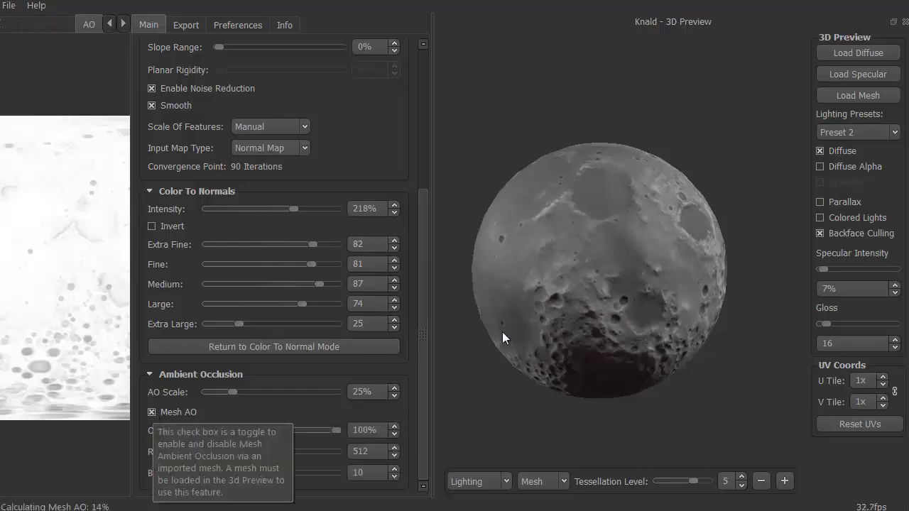
left_click_drag(480, 382, 481, 318)
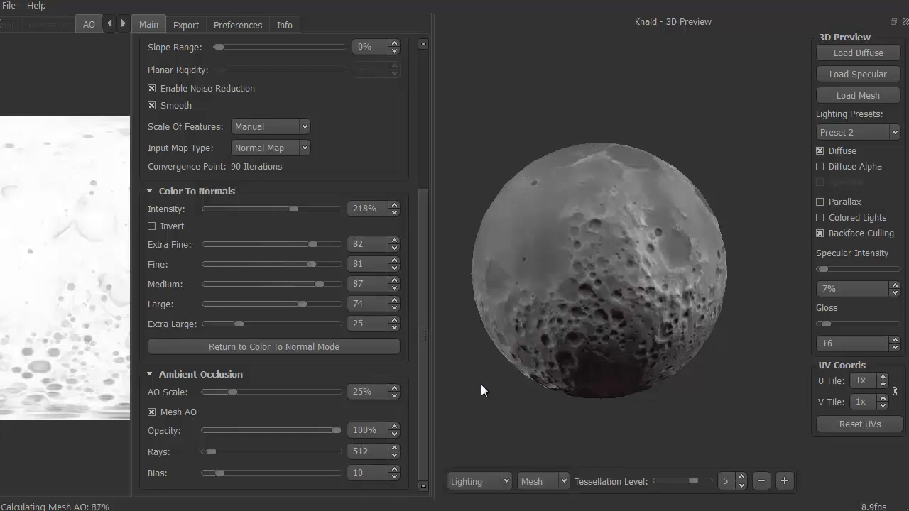
left_click_drag(504, 384, 648, 399)
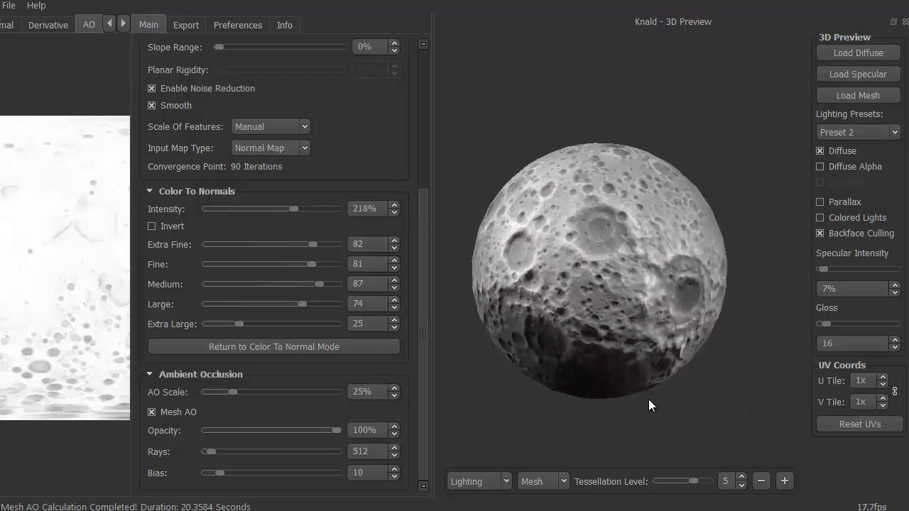
left_click(151, 412)
Step: Enable Colored Lights on the moon and set the preview's Specular Intensity to 75%, checking the craters from several sides
left_click_drag(490, 379, 532, 399)
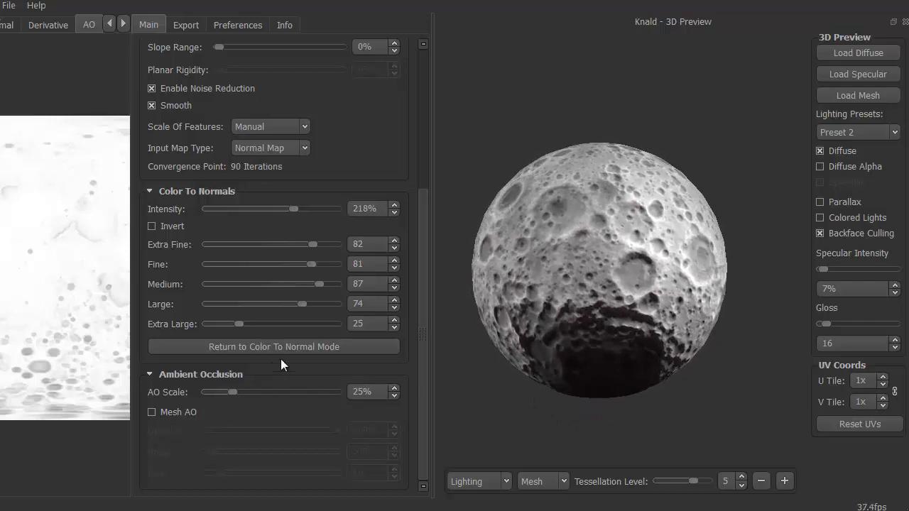
mouse_move(498, 366)
left_mouse_down()
mouse_move(488, 370)
mouse_move(561, 384)
mouse_move(522, 376)
left_mouse_up()
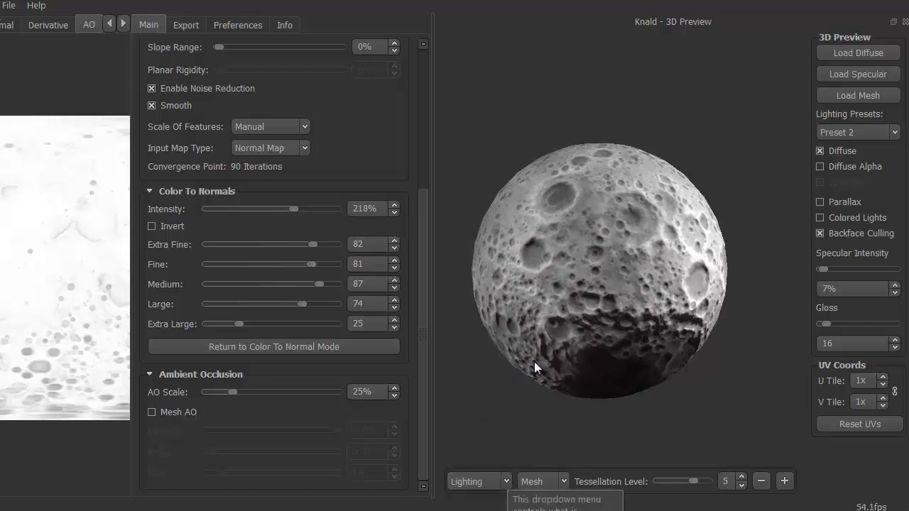
left_click_drag(492, 410, 545, 306)
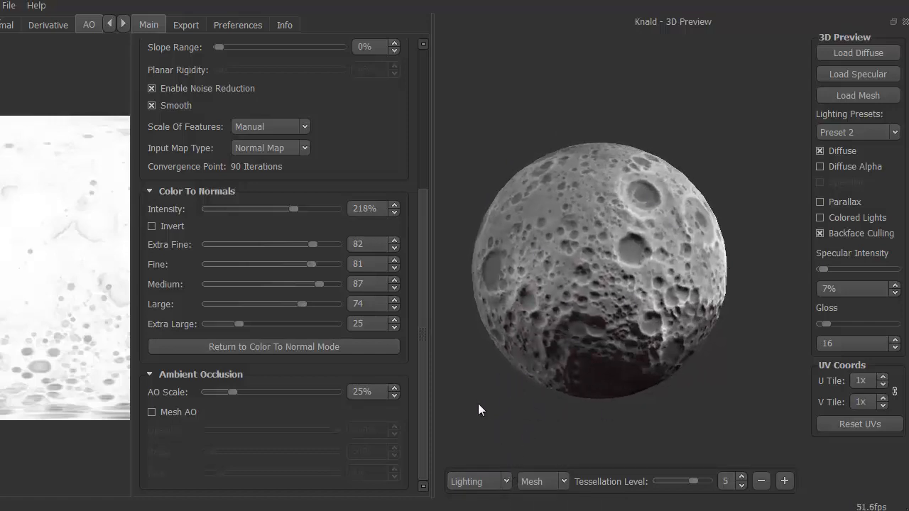
left_click_drag(479, 404, 522, 213)
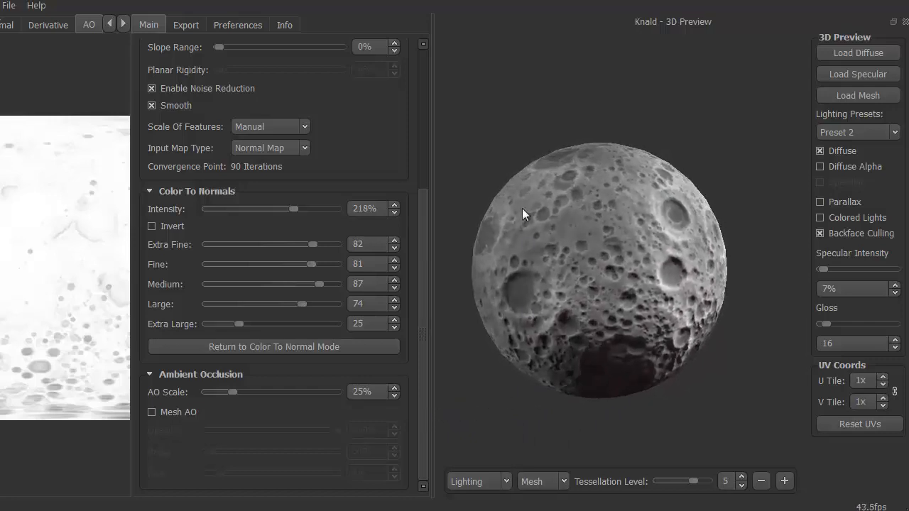
left_click(821, 217)
mouse_move(680, 399)
left_mouse_down()
mouse_move(664, 380)
mouse_move(693, 387)
left_mouse_up()
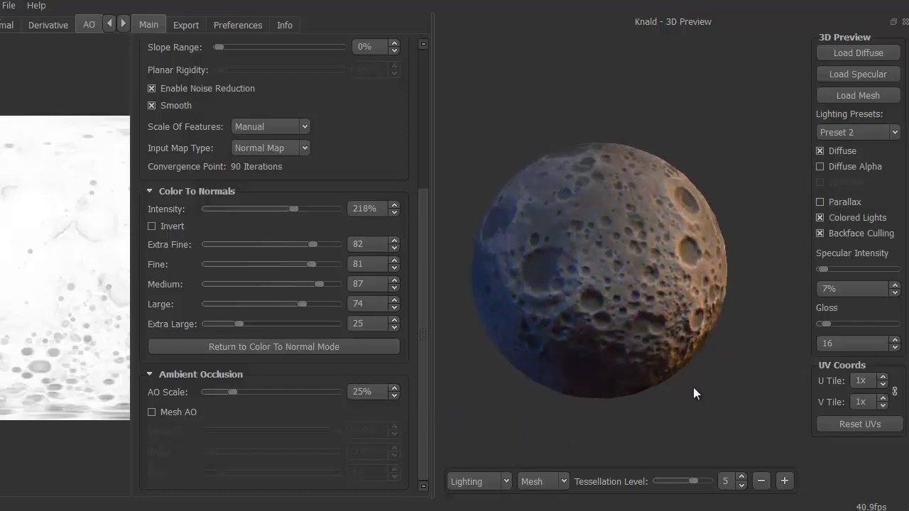
left_click_drag(827, 270, 839, 267)
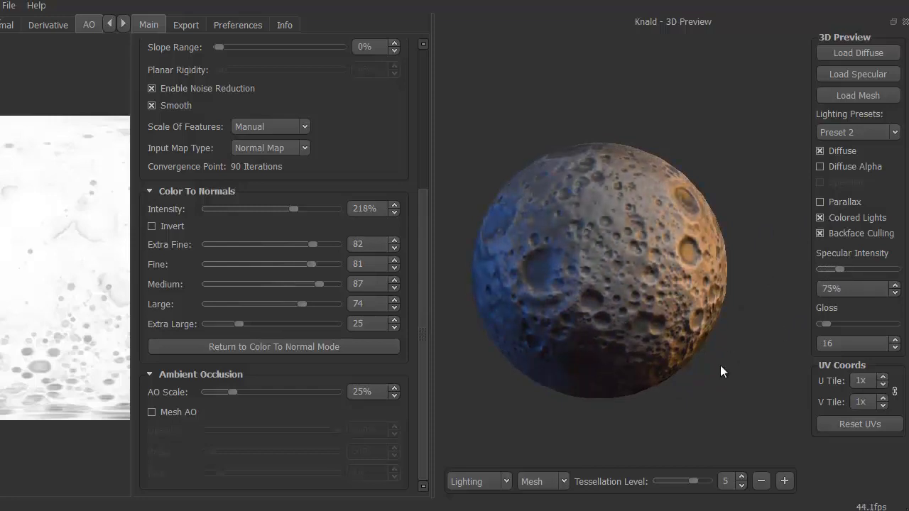
left_click_drag(720, 365, 771, 359)
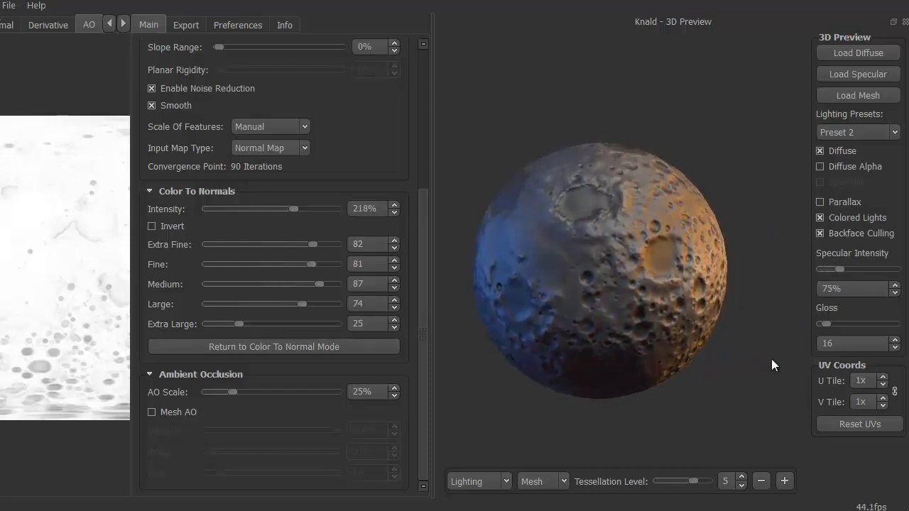
Step: Display the height map and the AO map on the moon in the 3D preview and examine each one
left_click(506, 483)
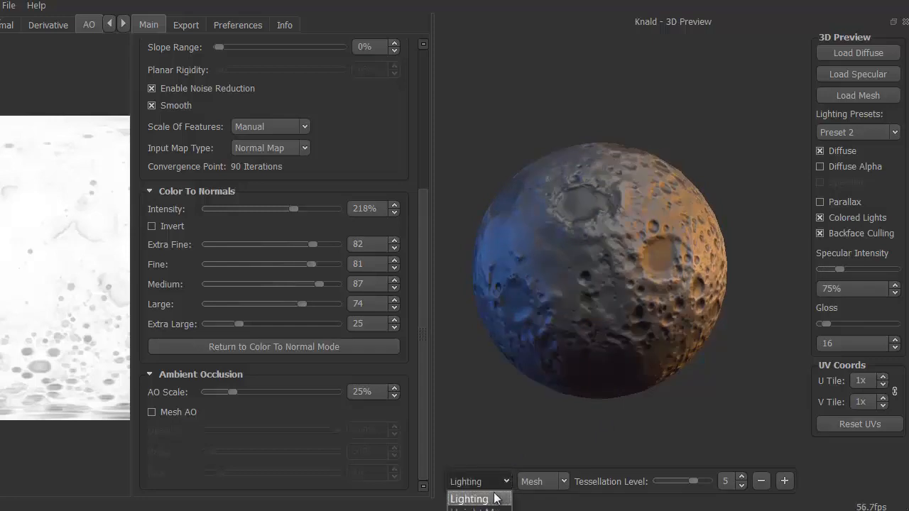
left_click(491, 507)
left_click_drag(518, 446, 524, 426)
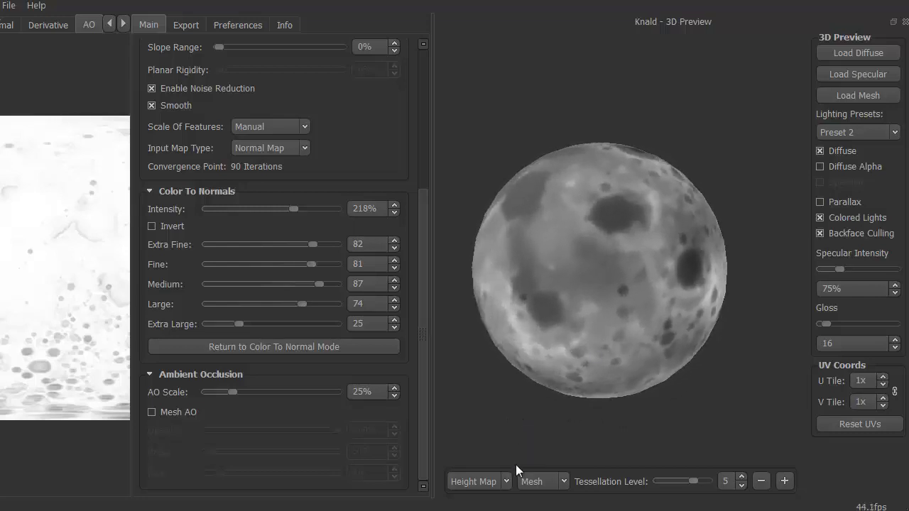
left_click(507, 481)
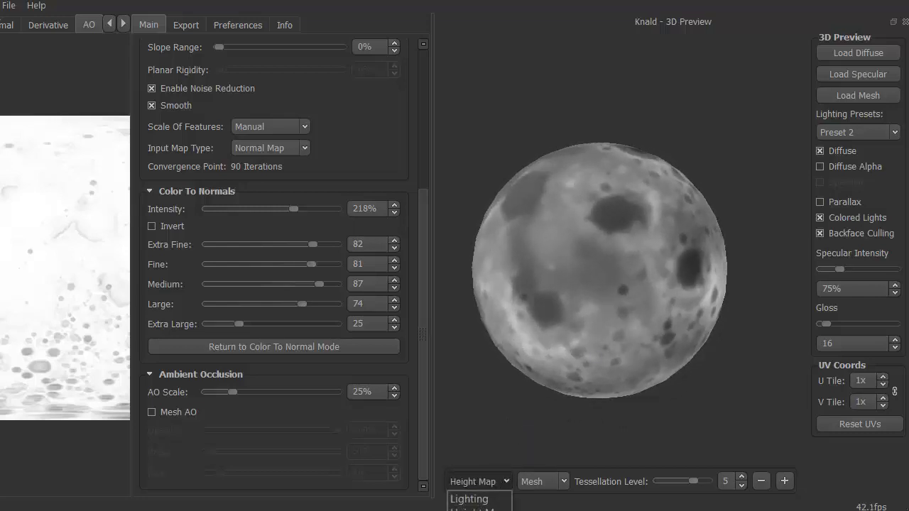
left_click(470, 510)
left_click_drag(505, 407, 740, 406)
Step: Display the concavity and convexity maps on the moon in the 3D preview and inspect them while rotating it
left_click(505, 482)
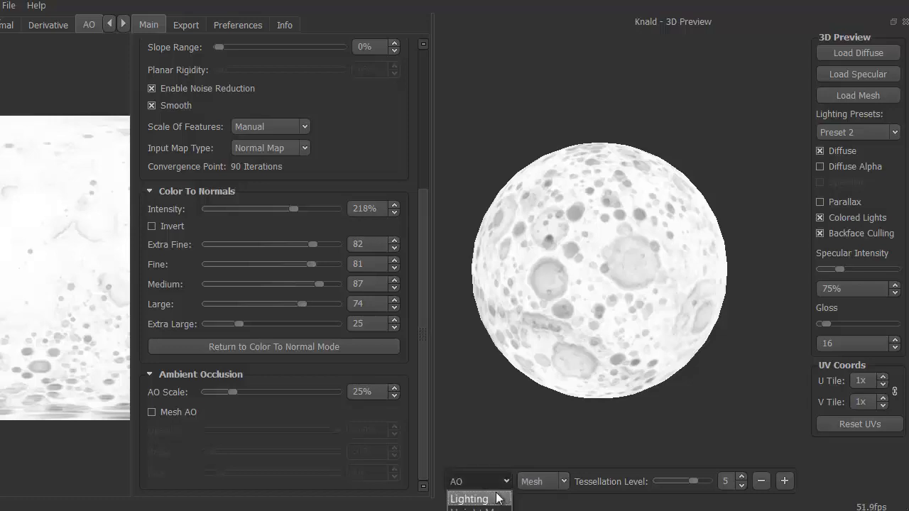
left_click(477, 510)
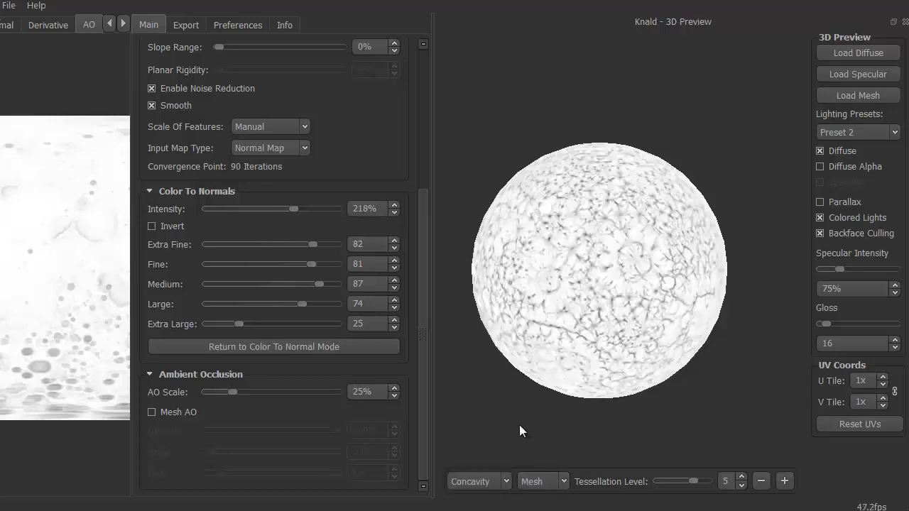
left_click_drag(519, 424, 611, 431)
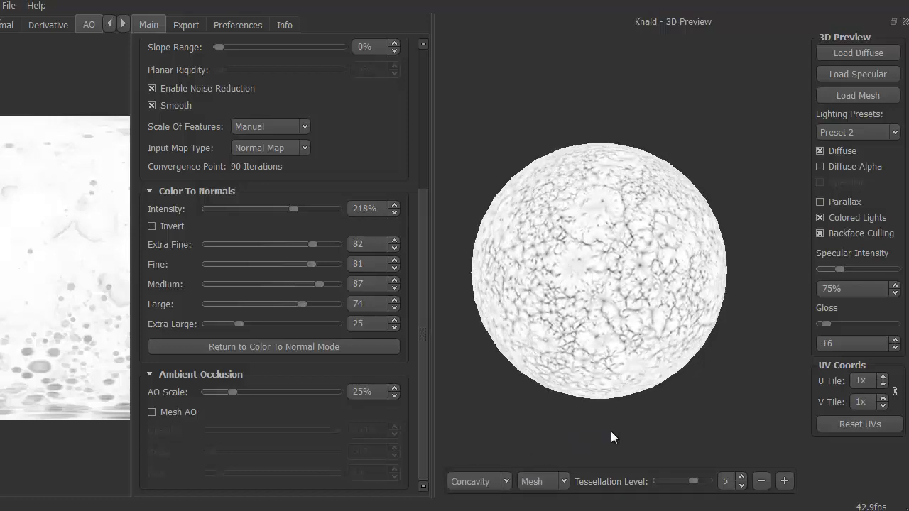
left_click(490, 481)
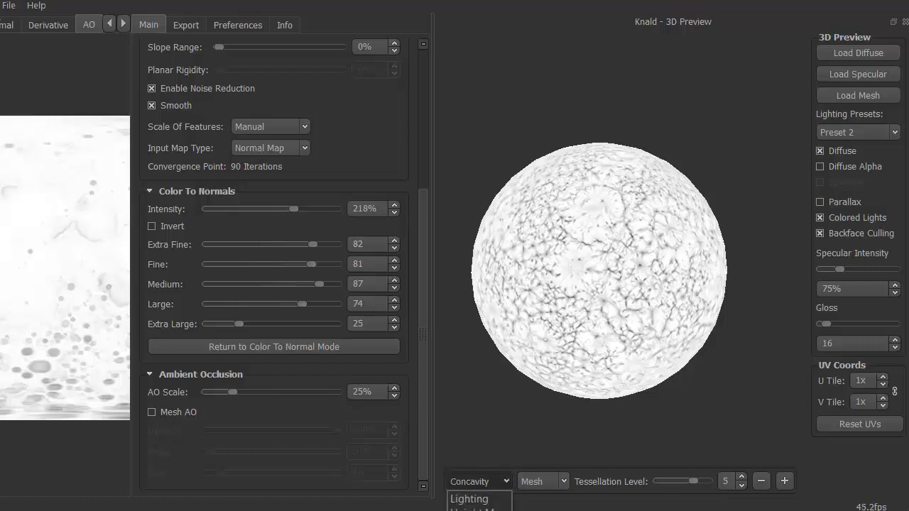
left_click(477, 510)
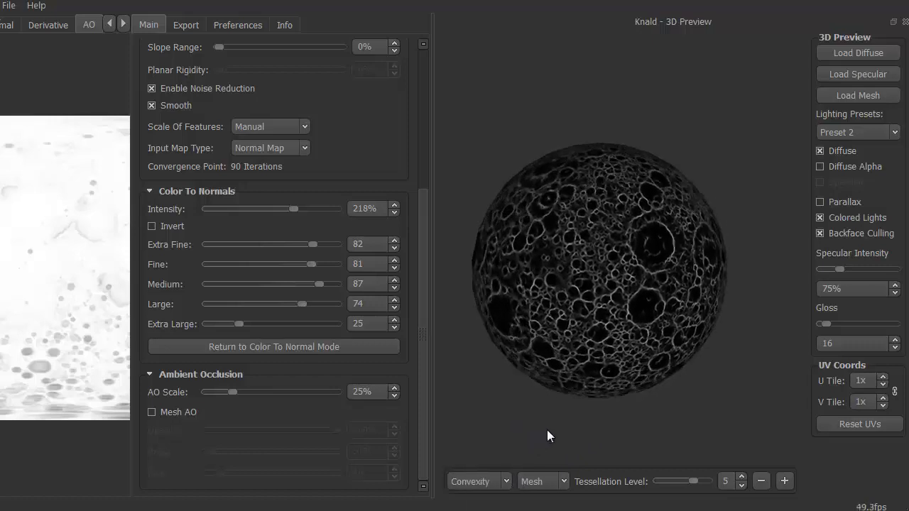
left_click_drag(547, 430, 623, 418)
Step: Display the normal and derivative maps on the moon in the 3D preview and inspect them from several sides
left_click(506, 482)
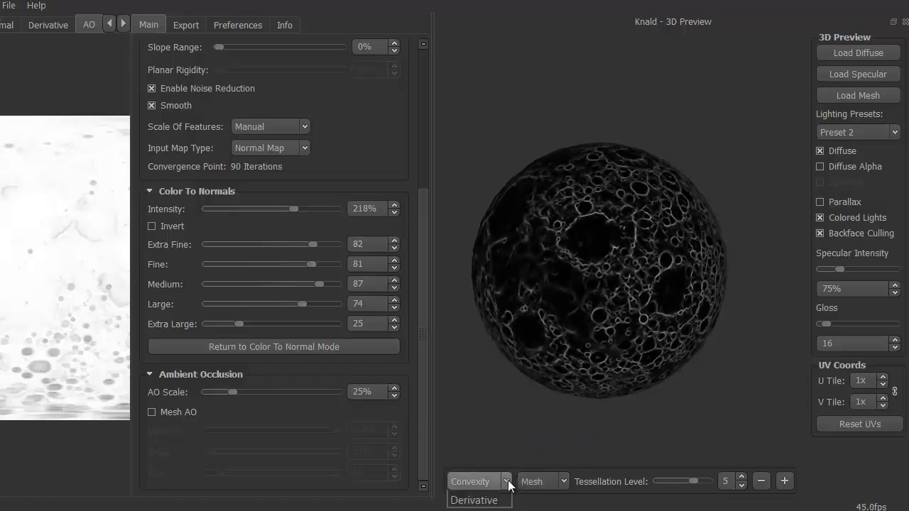
left_click(477, 510)
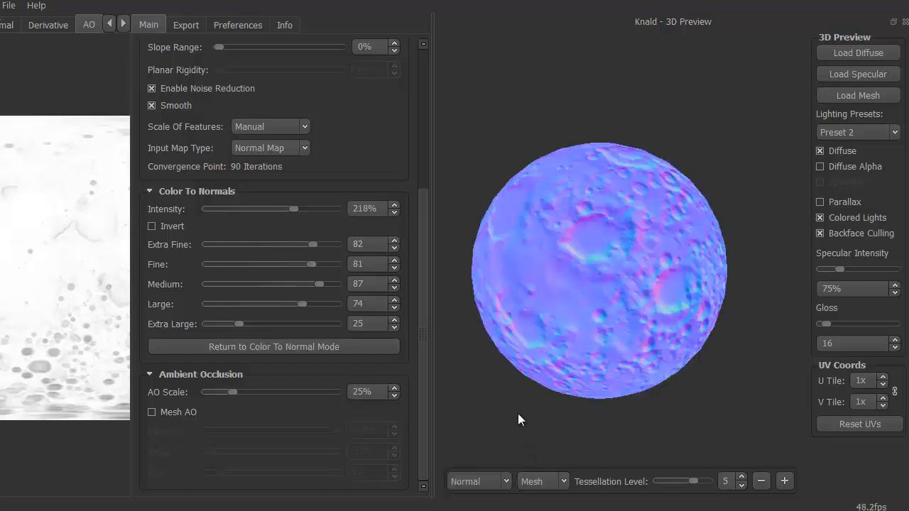
left_click_drag(518, 413, 687, 405)
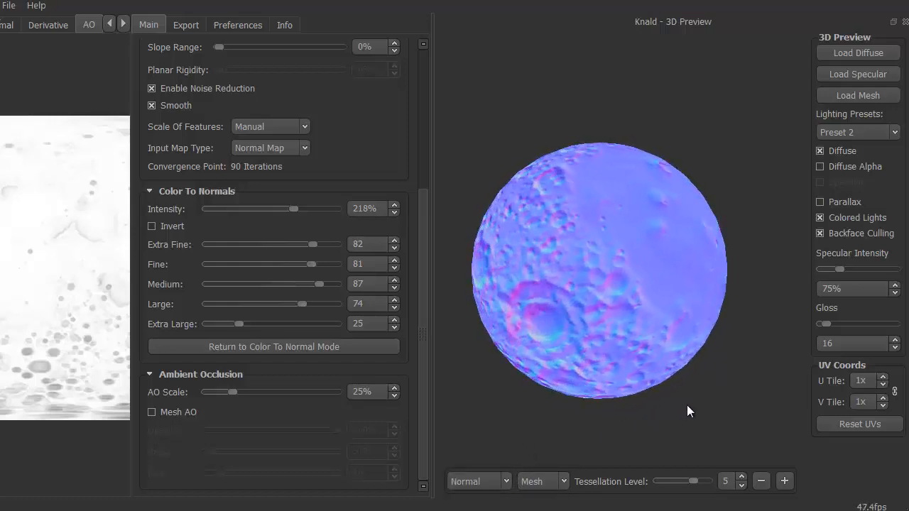
left_click(509, 482)
left_click(490, 510)
left_click_drag(514, 410, 754, 425)
left_click_drag(488, 375, 612, 384)
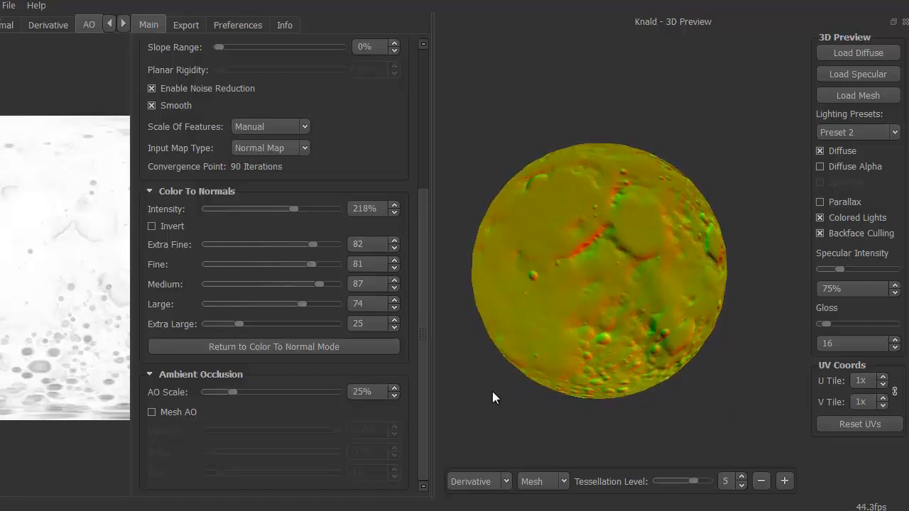
left_click_drag(493, 396, 513, 398)
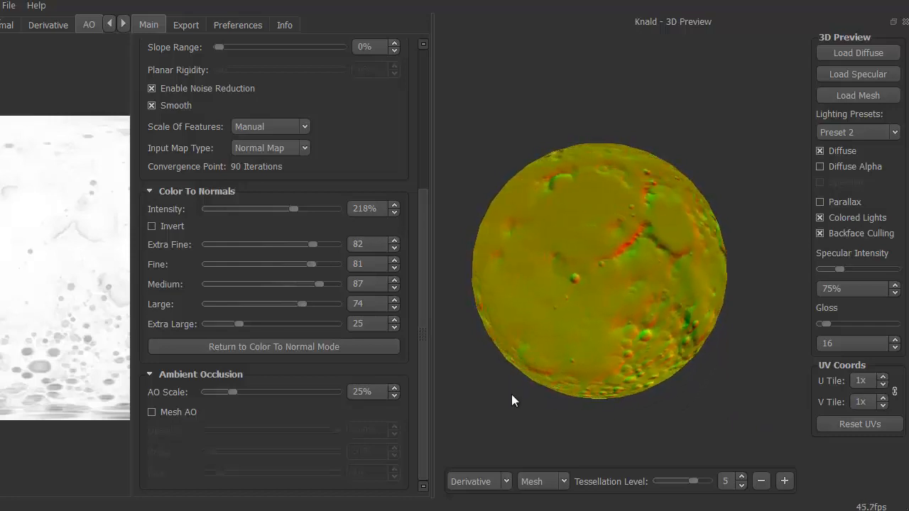
Step: Return the moon's 3D preview to the Lighting view, check it all around, and bring up the map export settings
left_click(507, 483)
left_click(485, 498)
left_click_drag(479, 386, 660, 387)
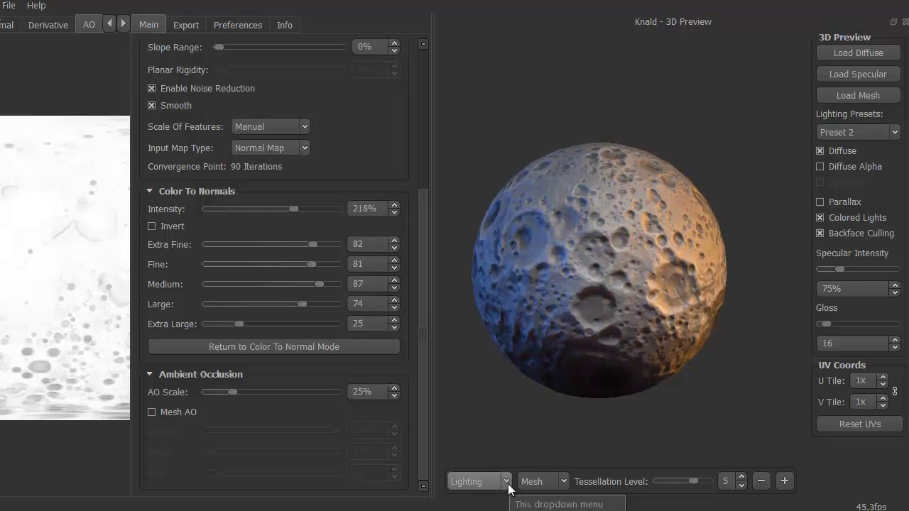
left_click_drag(505, 422, 465, 357)
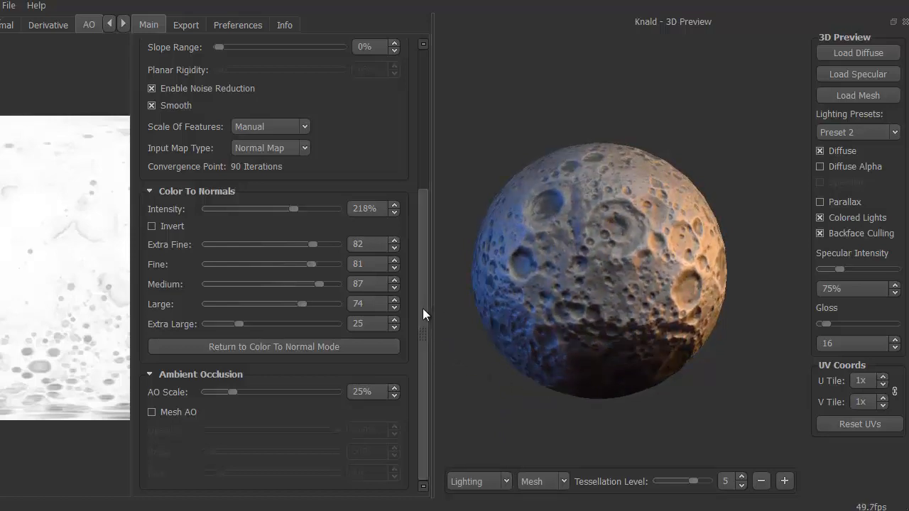
mouse_move(422, 308)
left_mouse_down()
mouse_move(417, 139)
mouse_move(409, 243)
mouse_move(416, 323)
left_mouse_up()
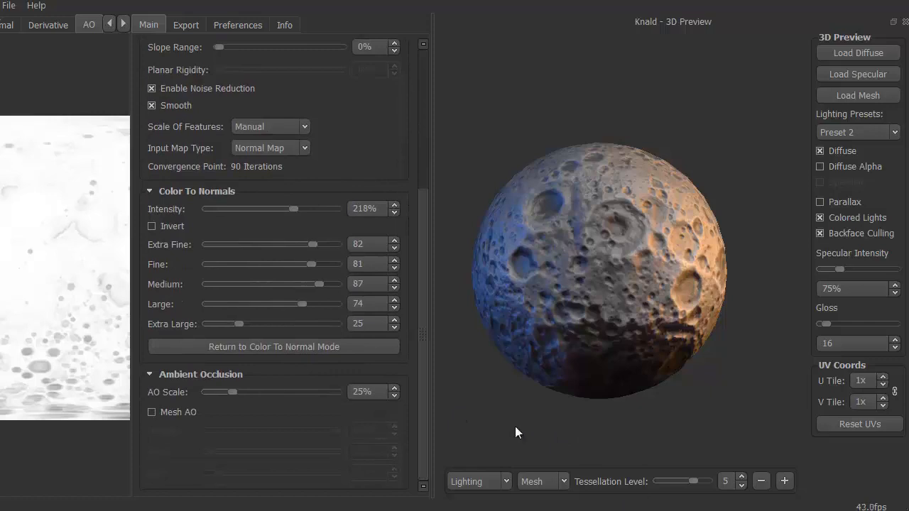
left_click(186, 28)
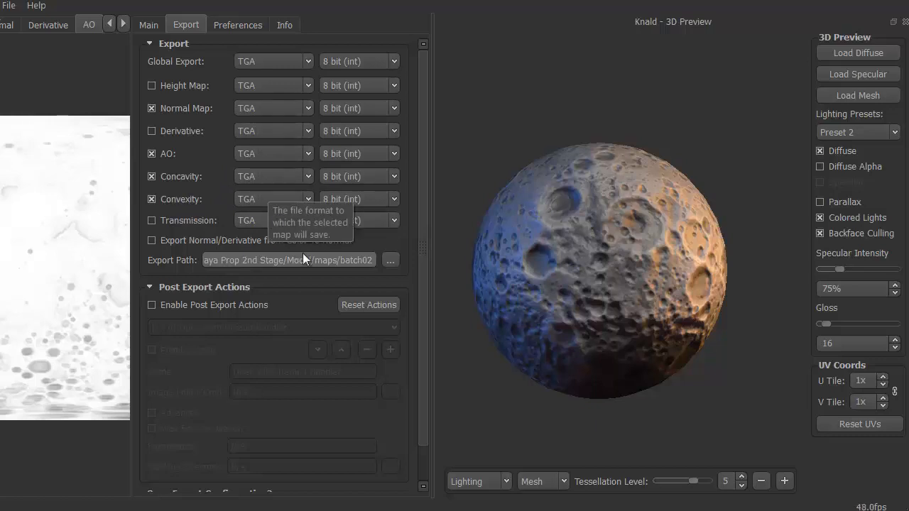
Step: Set the export path to the "use" folder inside 19- Four Series Group/Images 4 KNALD and export the selected moon maps
left_click(390, 259)
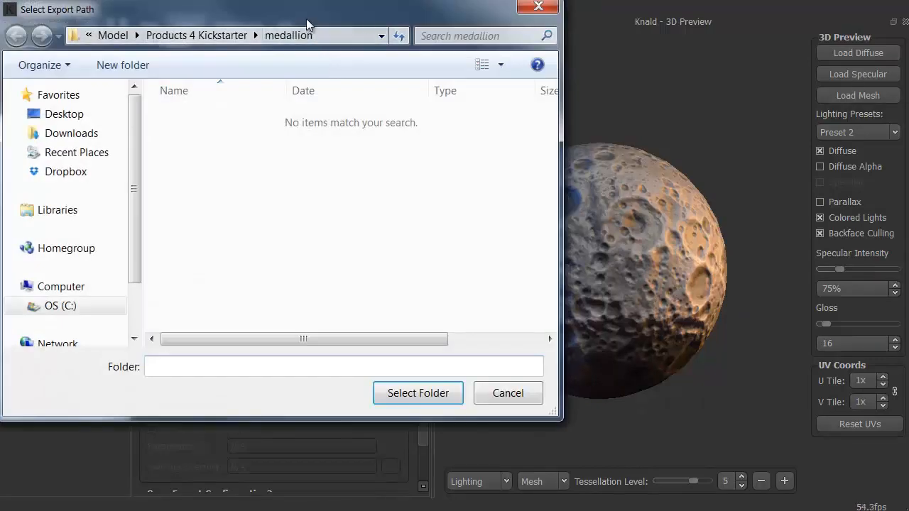
left_click_drag(306, 18, 468, 0)
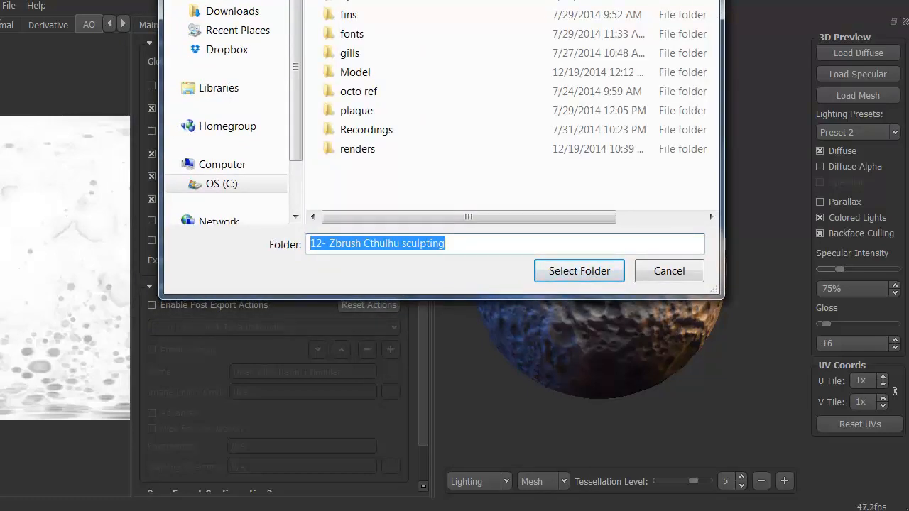
double_click(399, 128)
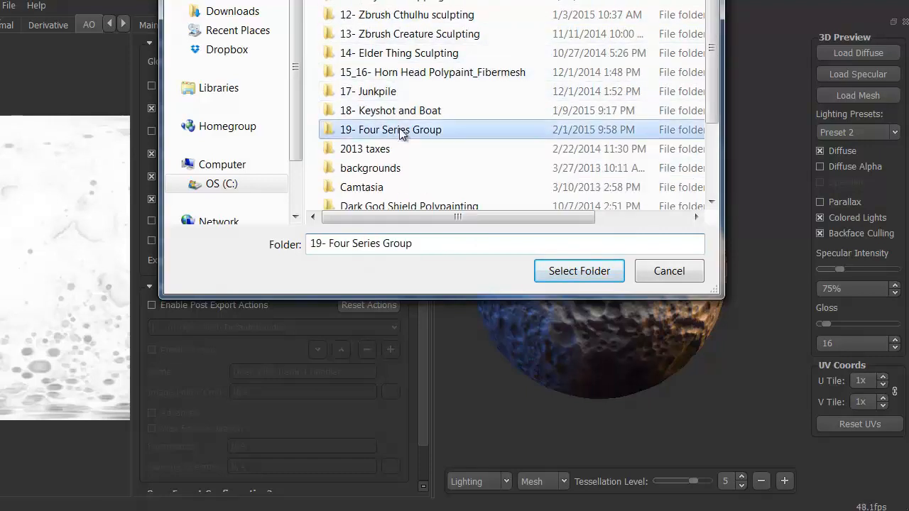
double_click(359, 14)
type("use")
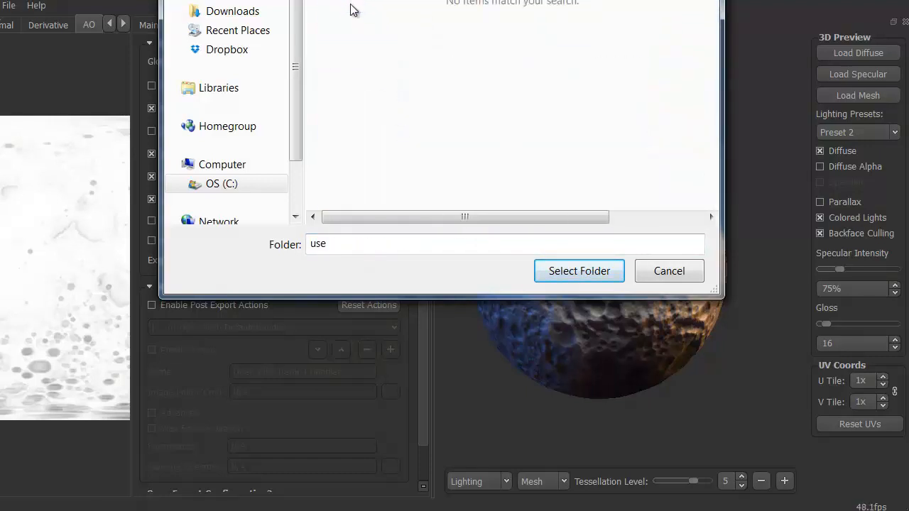
left_click(555, 271)
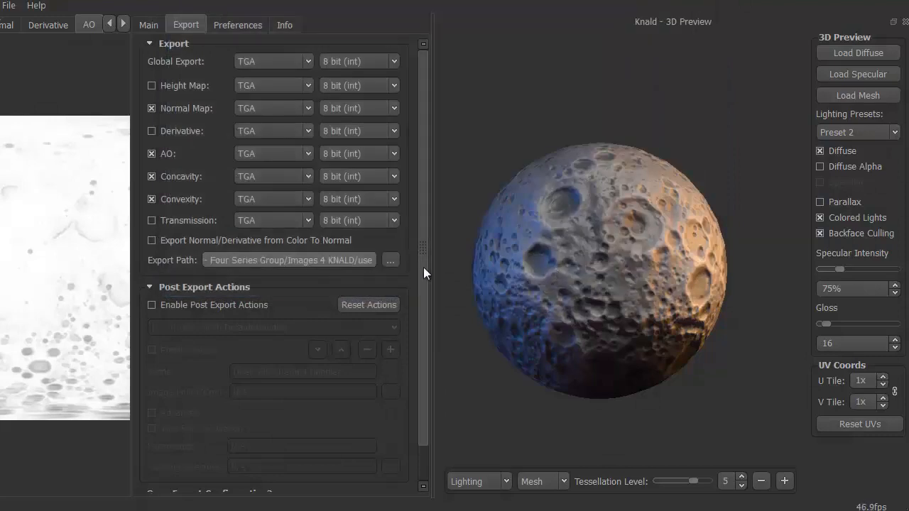
key("ctrl+e")
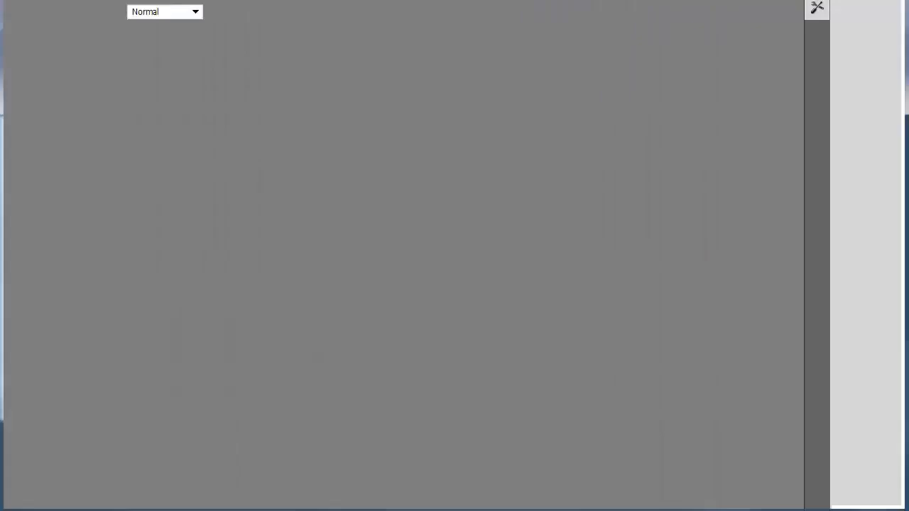
Step: Switch to Photoshop and open the lunar_surface_DEM_gray1 cavity, convexity, normal and occlusion TGA files from the "use" folder
double_click(390, 223)
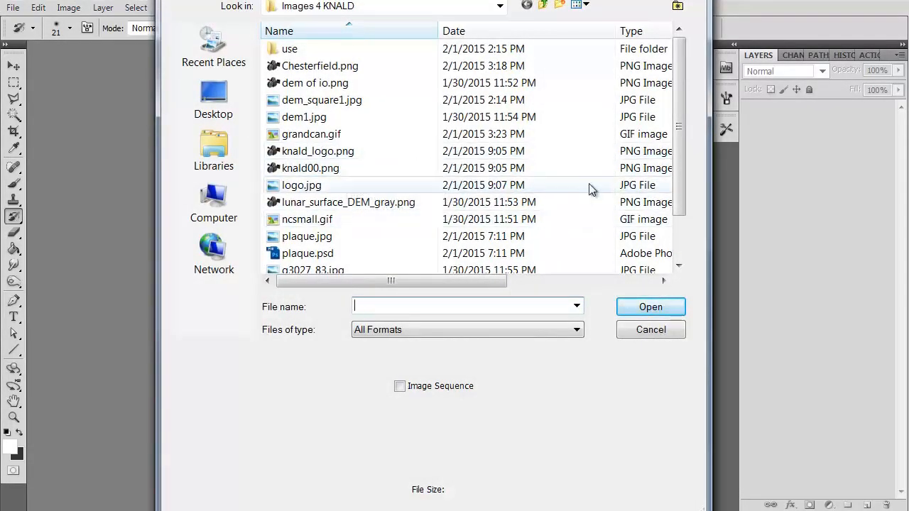
mouse_move(678, 100)
left_mouse_down()
mouse_move(678, 117)
mouse_move(678, 100)
left_mouse_up()
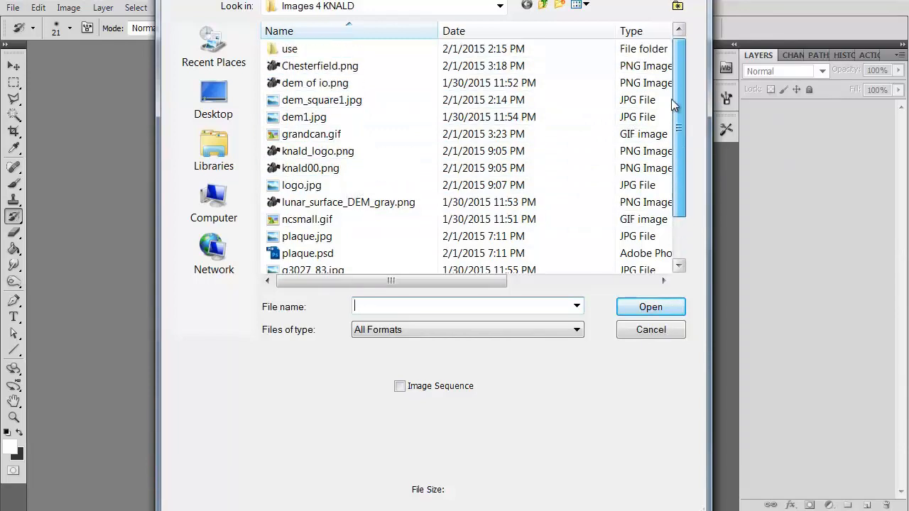
double_click(301, 50)
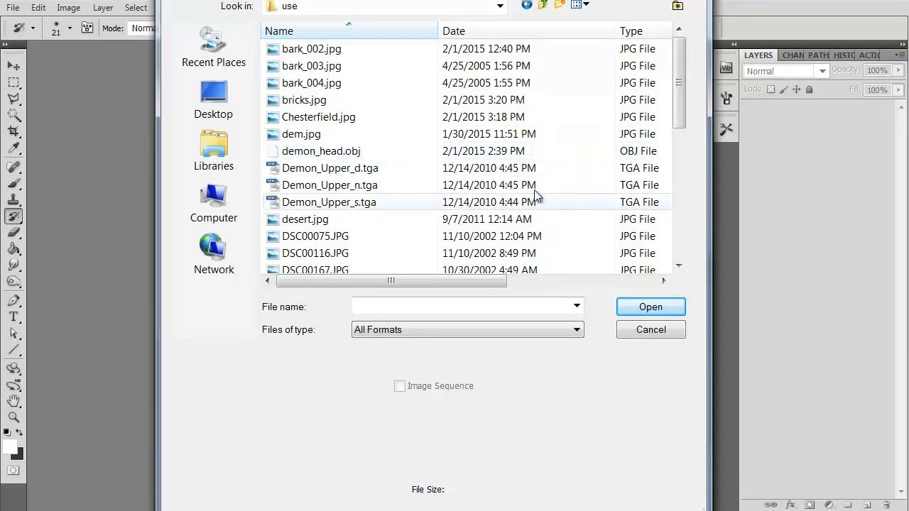
left_click_drag(678, 76, 679, 154)
left_click_drag(436, 32, 535, 31)
left_click(417, 171)
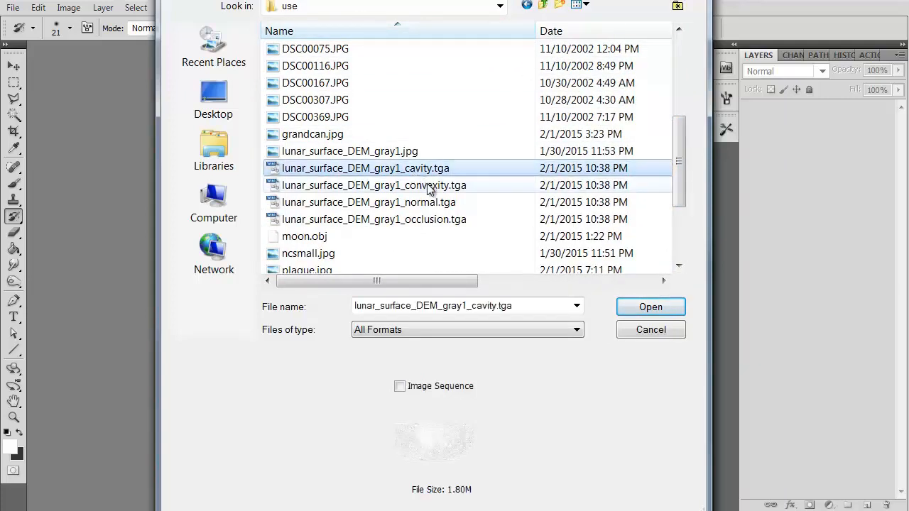
left_click(429, 186, "ctrl")
left_click(431, 204, "ctrl")
left_click(430, 220, "ctrl")
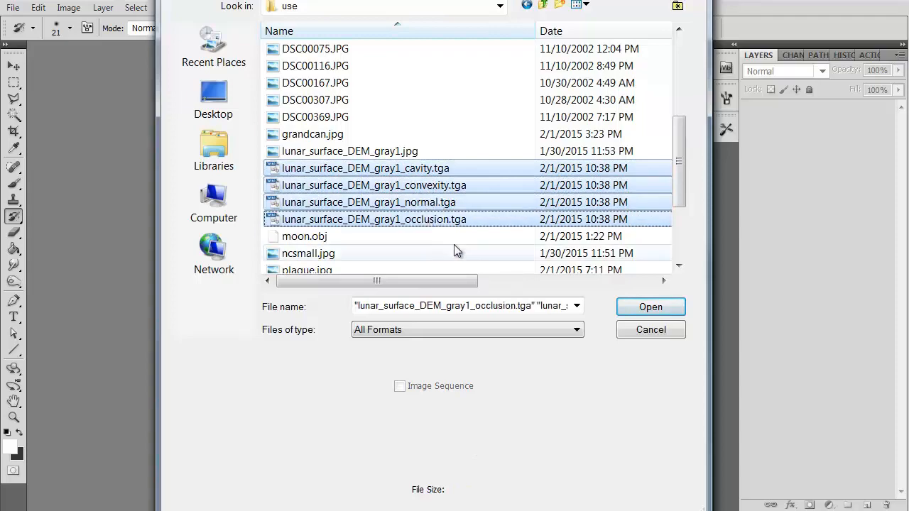
left_click(649, 306)
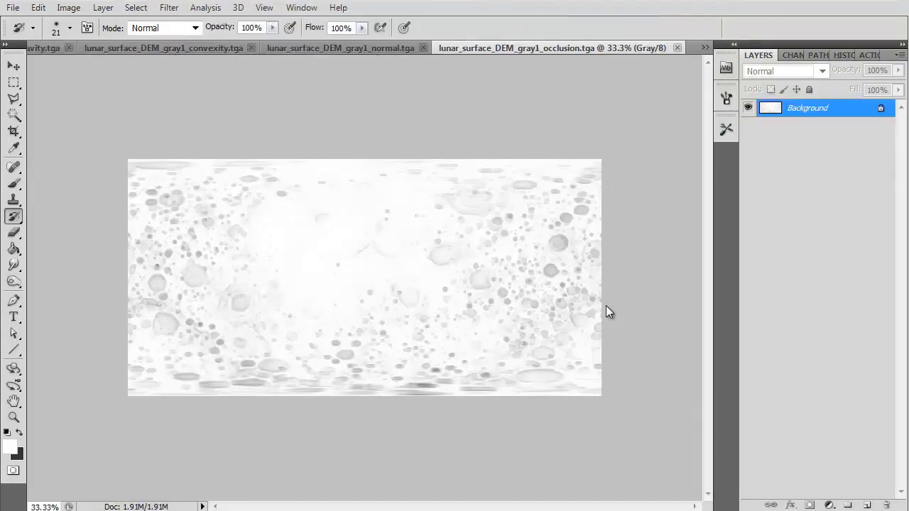
Step: Examine the craters in the occlusion map up close at 100%, then close that file
left_click(14, 418)
left_click(262, 319)
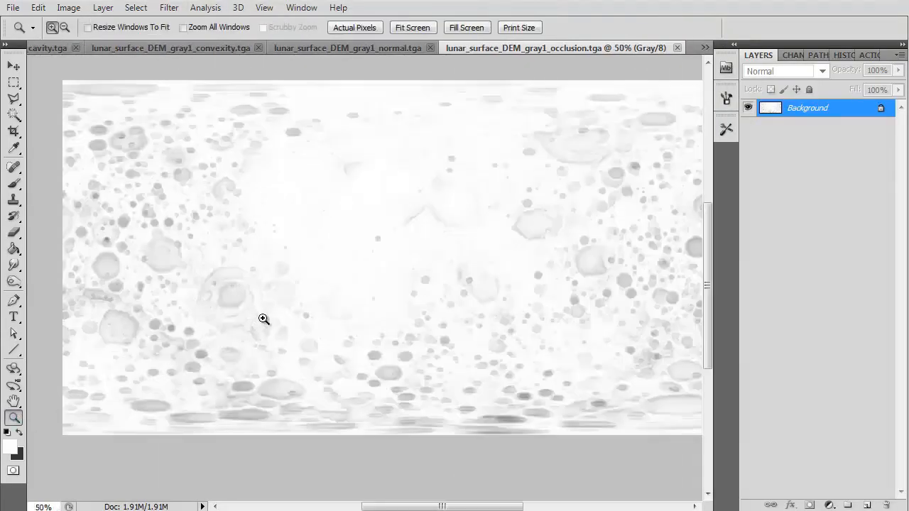
left_click(315, 319)
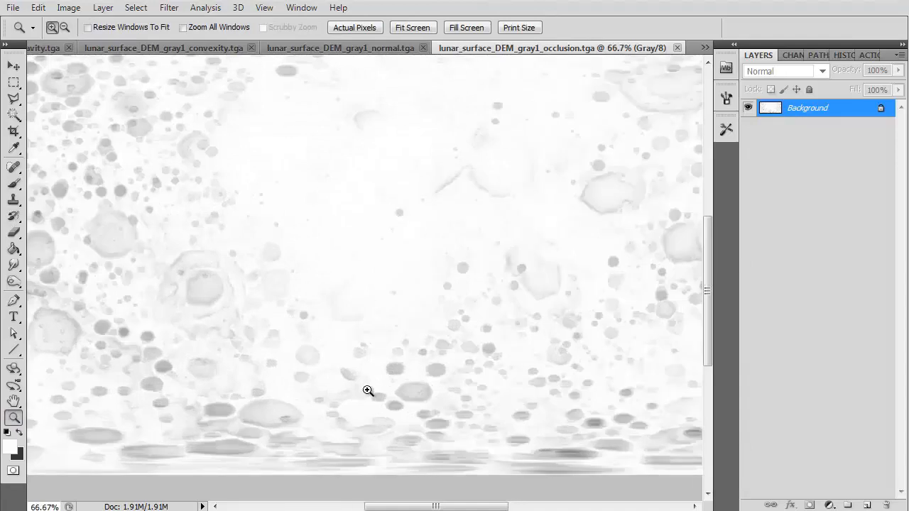
left_click(325, 296)
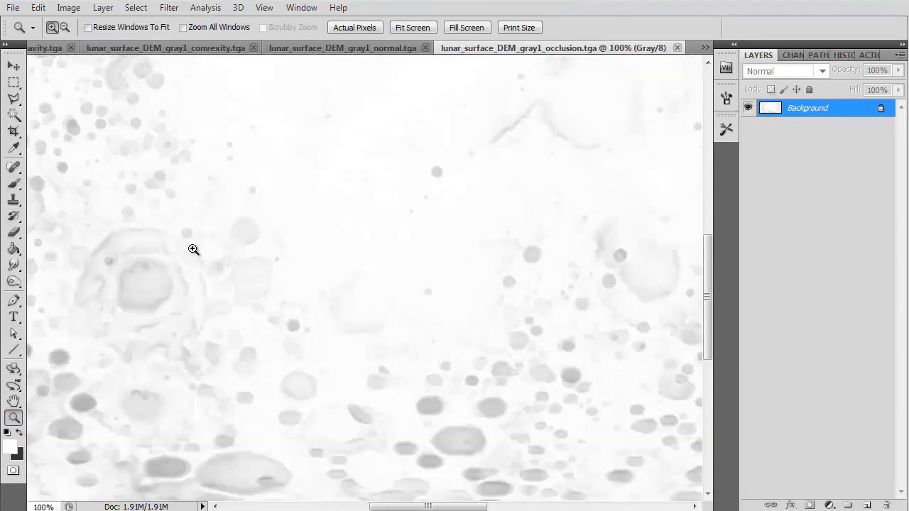
left_click_drag(182, 246, 108, 277)
left_click_drag(503, 310, 184, 194)
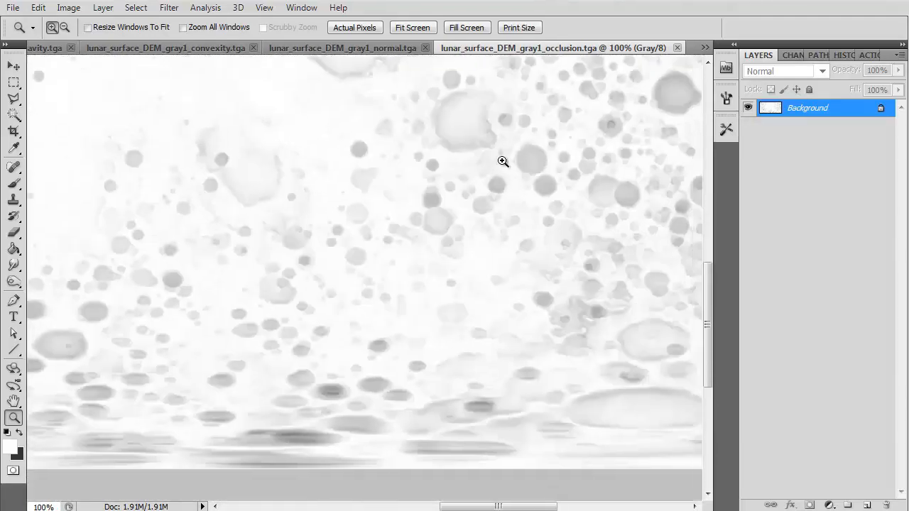
left_click(677, 49)
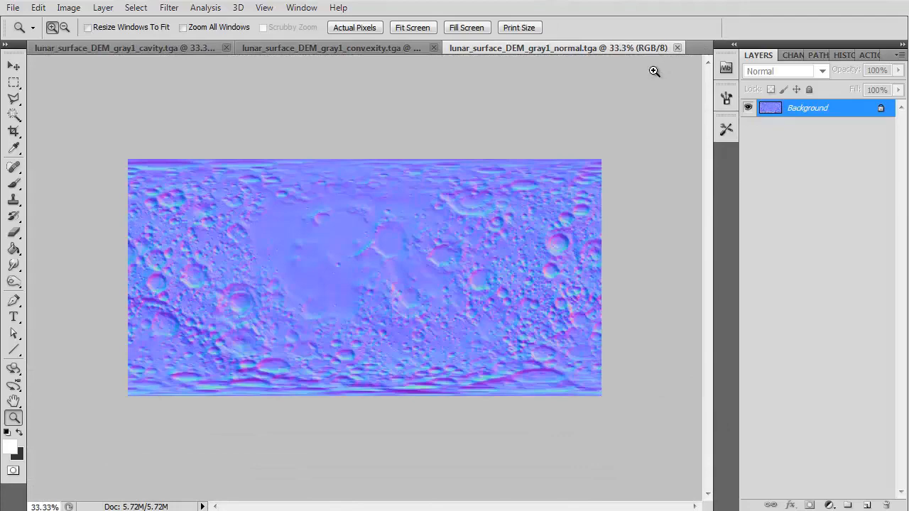
Step: Examine the normal map's crater detail at 100% and close the file
left_click(379, 295)
left_click(379, 296)
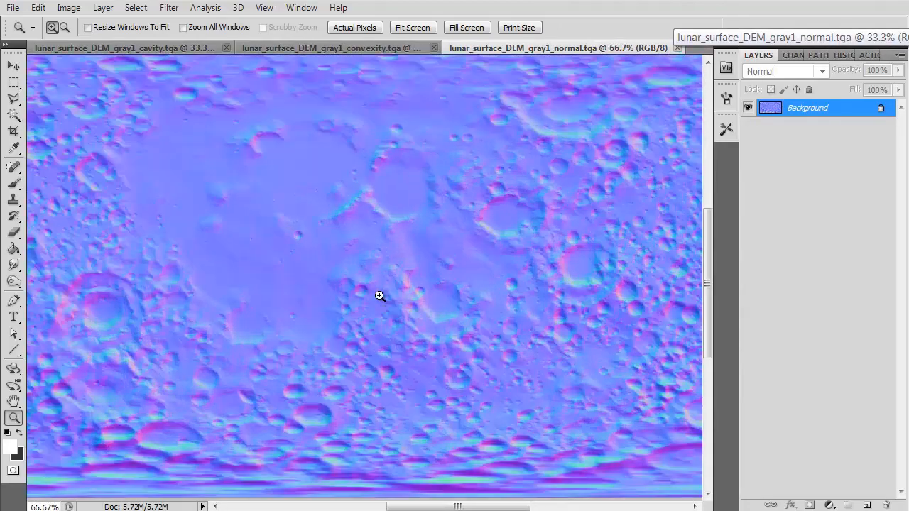
left_click(379, 296)
left_click_drag(419, 290, 172, 430)
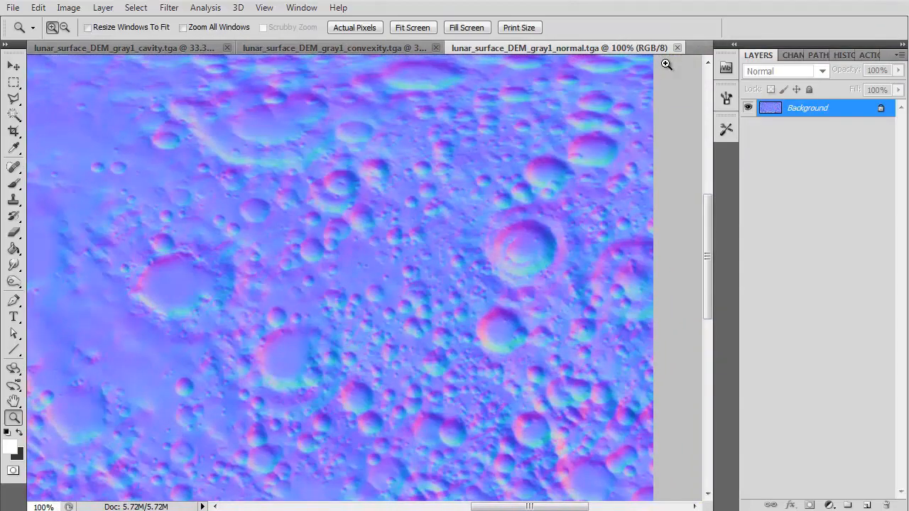
left_click(677, 47)
Step: Examine the edge lines of the convexity map at 200% and close the file
left_click(390, 279)
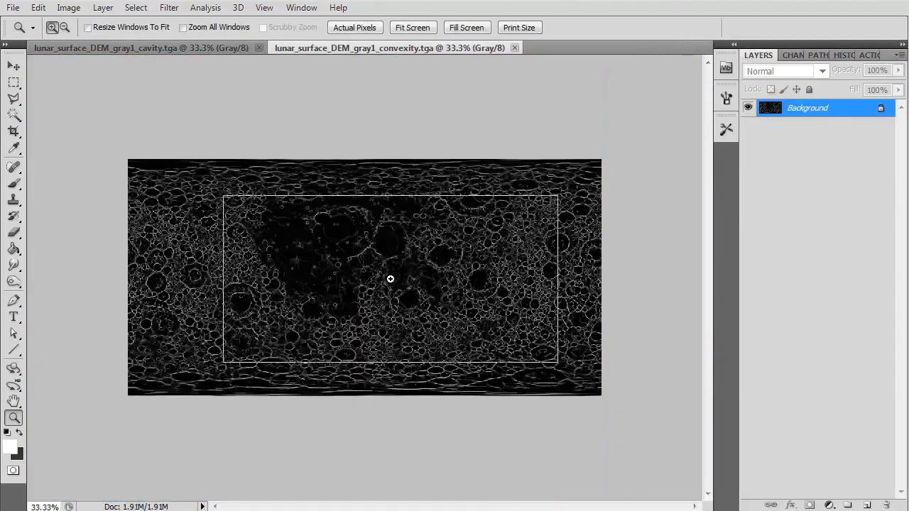
left_click(390, 279)
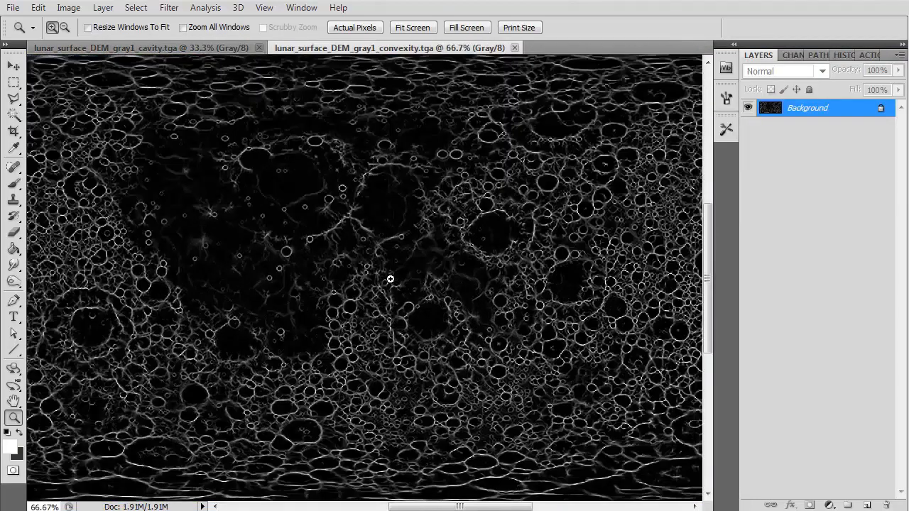
left_click(390, 279)
left_click(390, 279)
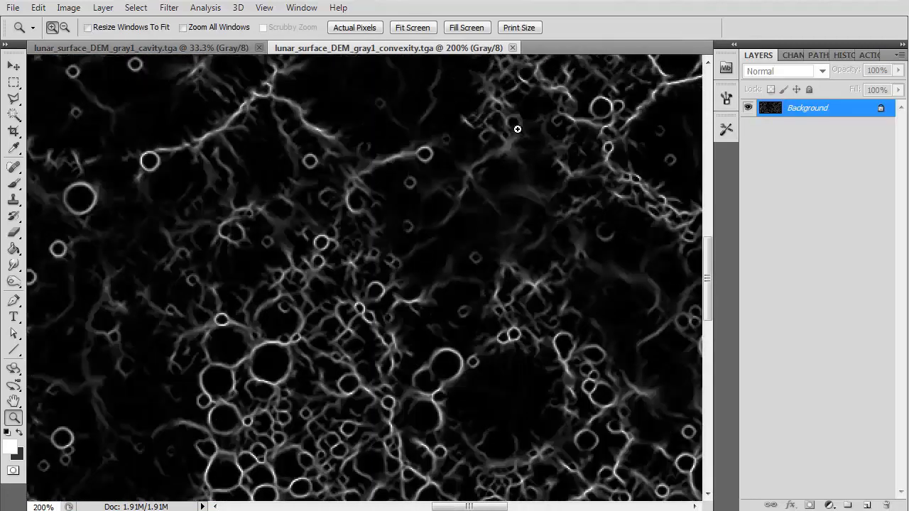
left_click(512, 47)
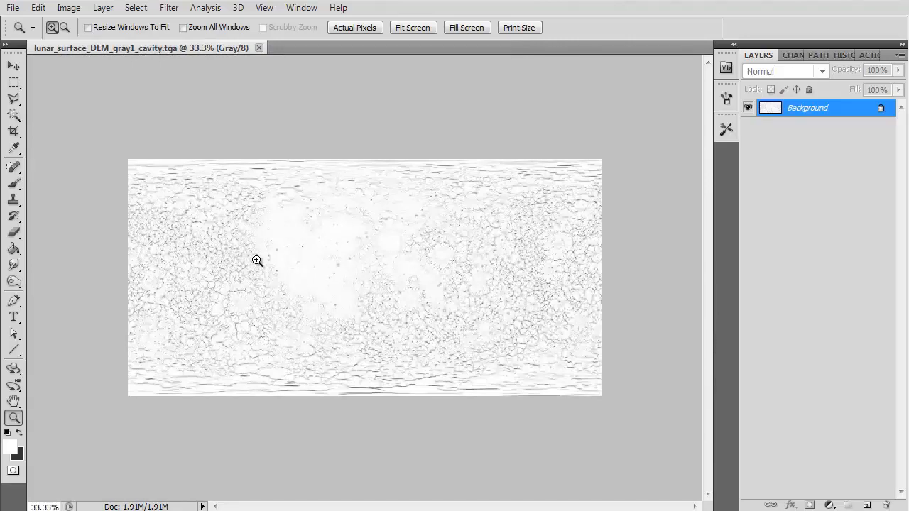
Step: Take a closer look at the cavity map and close the file
left_click(371, 266)
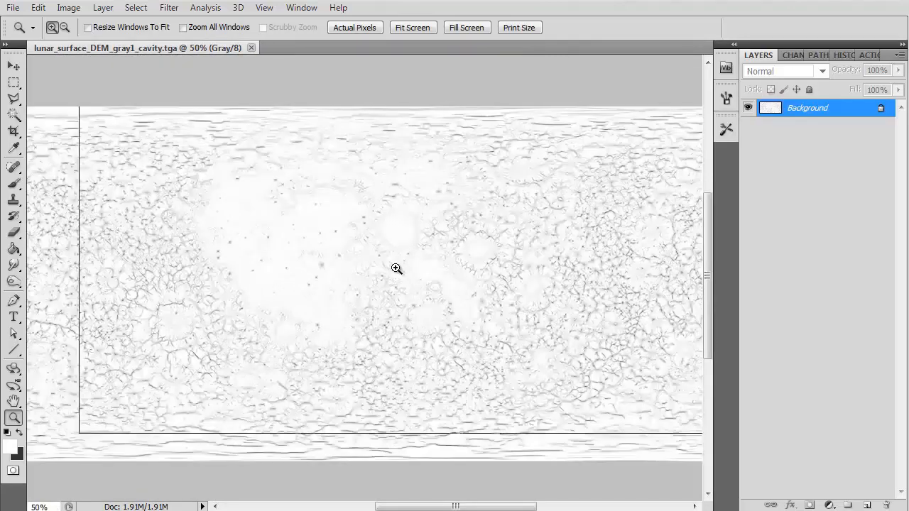
left_click(397, 268)
key("ctrl+w")
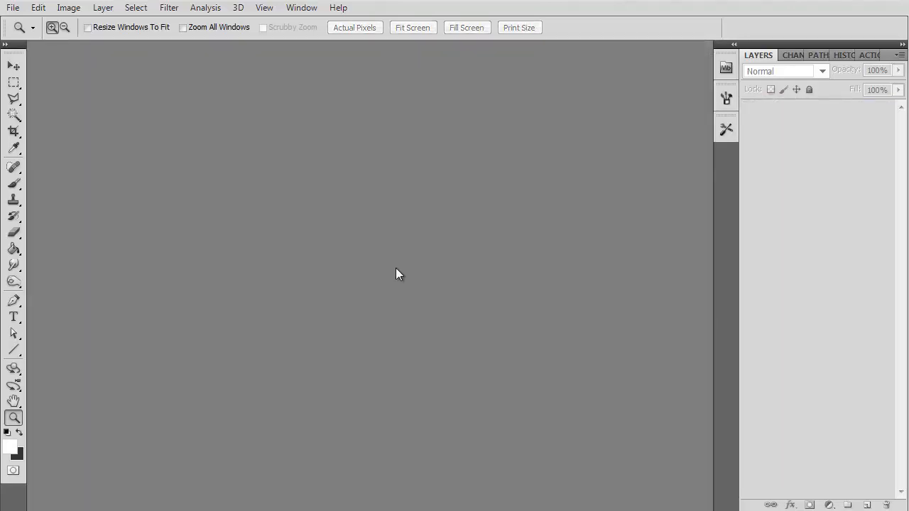
Step: Open the lunar_surface_DEM_gray1 occlusion, convexity and cavity TGA files together from the "use" folder
key("ctrl+o")
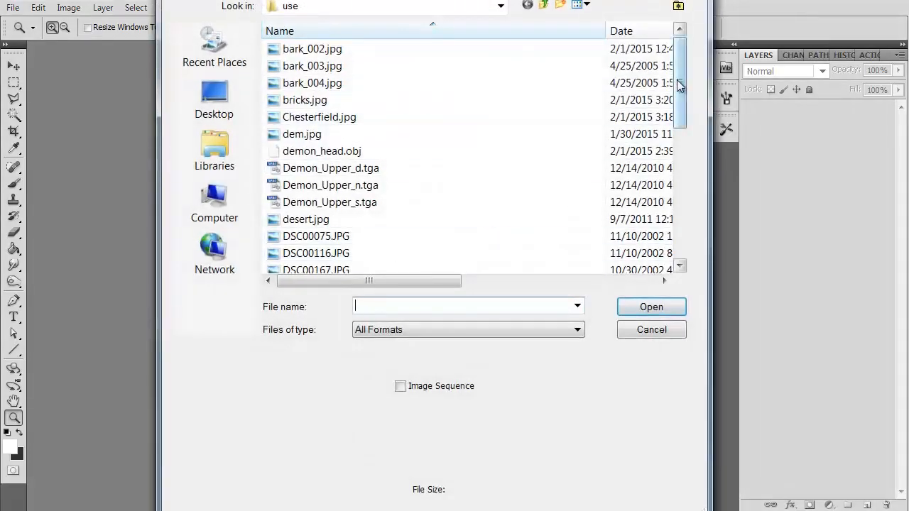
left_click_drag(682, 84, 682, 187)
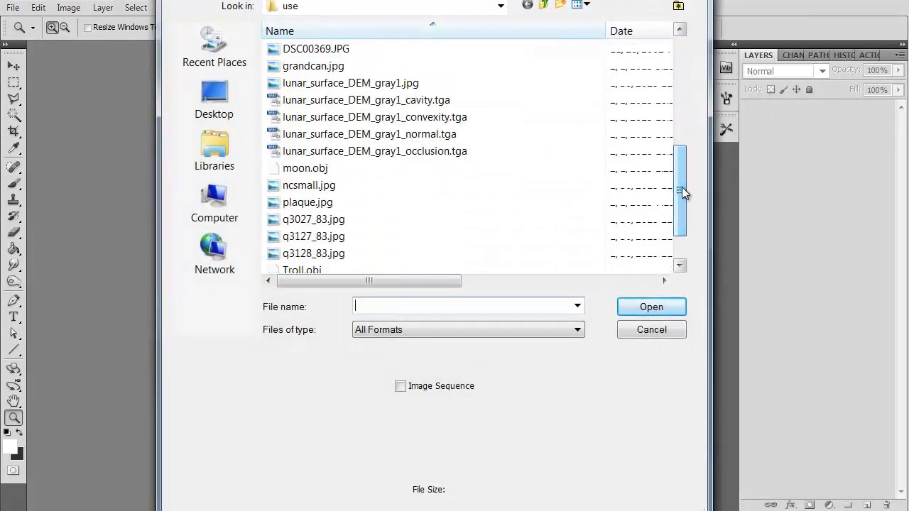
left_click(411, 149)
left_click(419, 117, "ctrl")
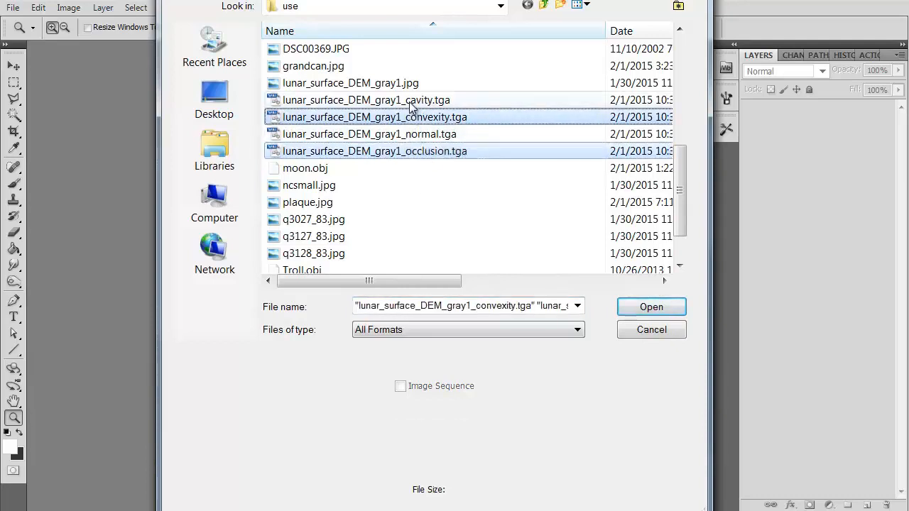
left_click(417, 100, "ctrl")
left_click(634, 305)
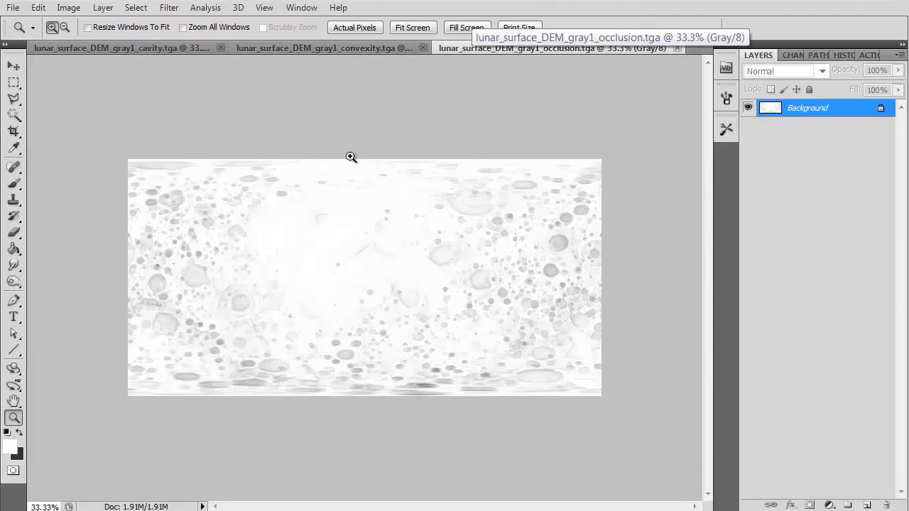
Step: Copy the entire convexity map, close its file, and paste it as a new layer over the occlusion map
left_click(294, 48)
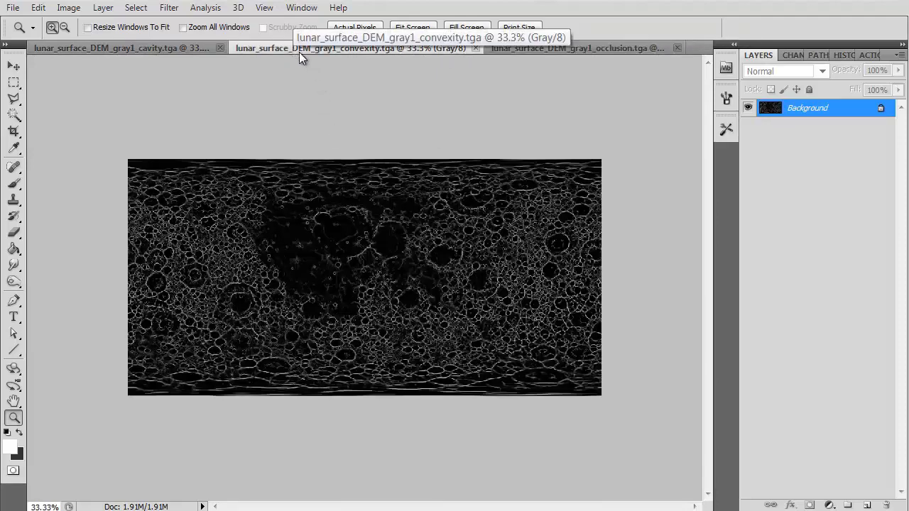
key("ctrl+a")
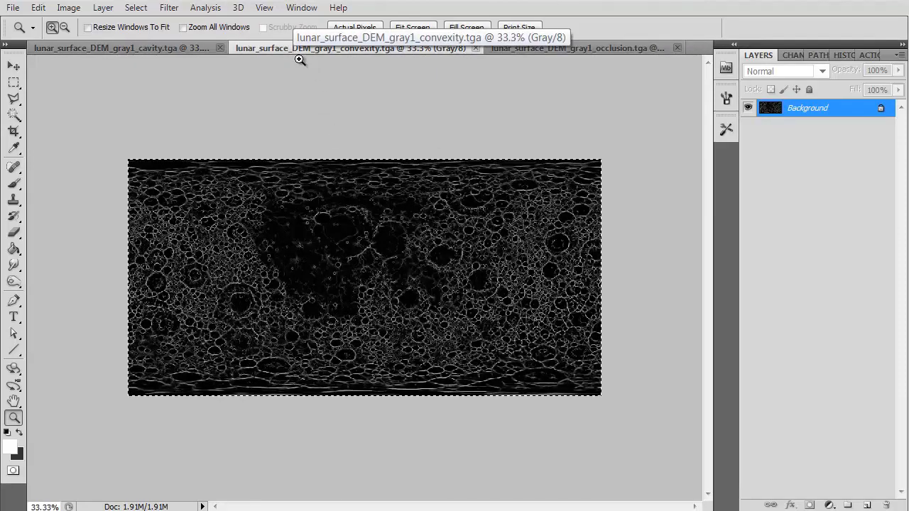
key("ctrl+w")
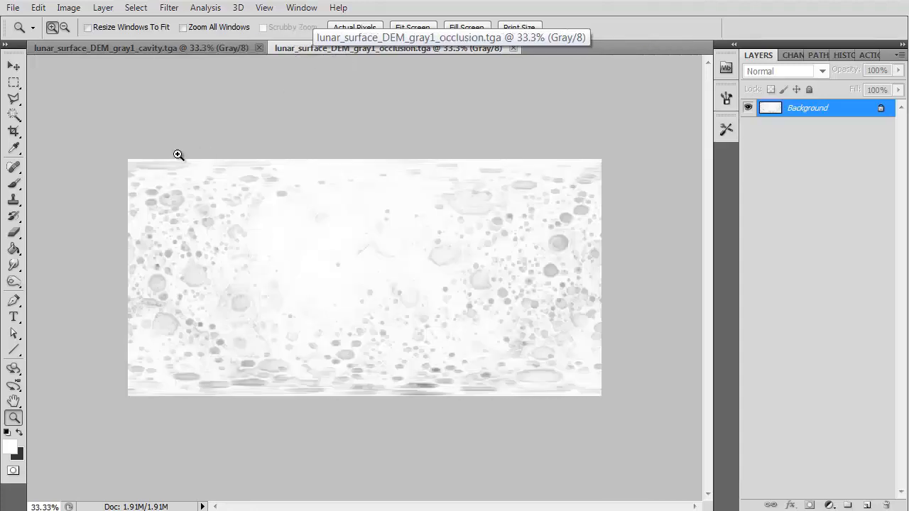
key("ctrl+v")
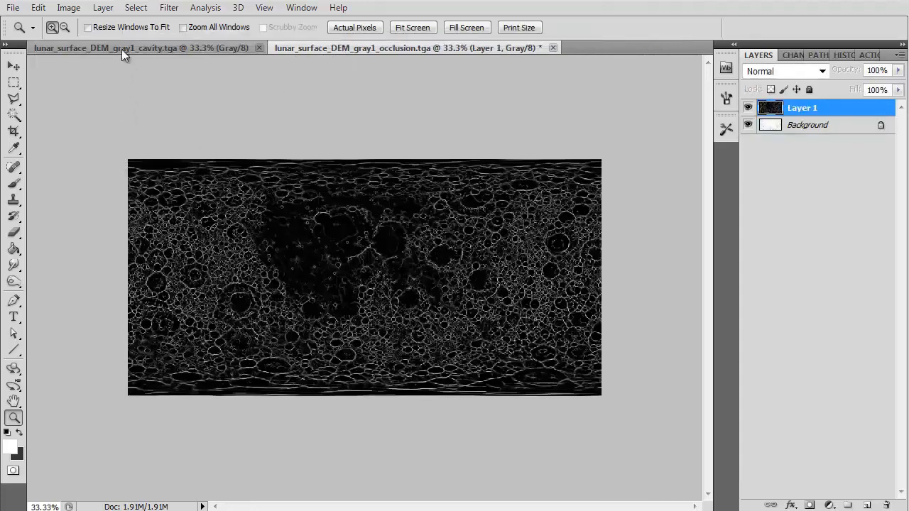
Step: Copy the entire cavity map, close its file, and paste it as a new layer in the occlusion document
left_click(125, 48)
key("ctrl+a")
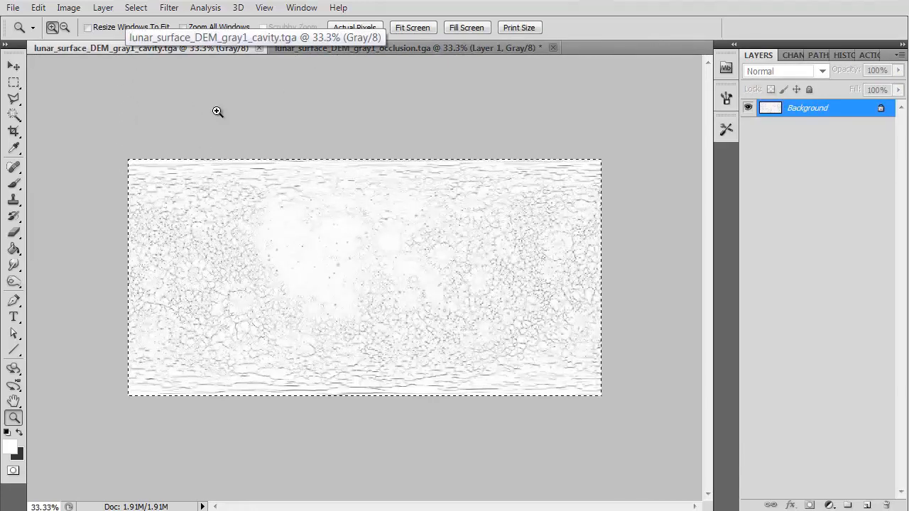
key("ctrl+w")
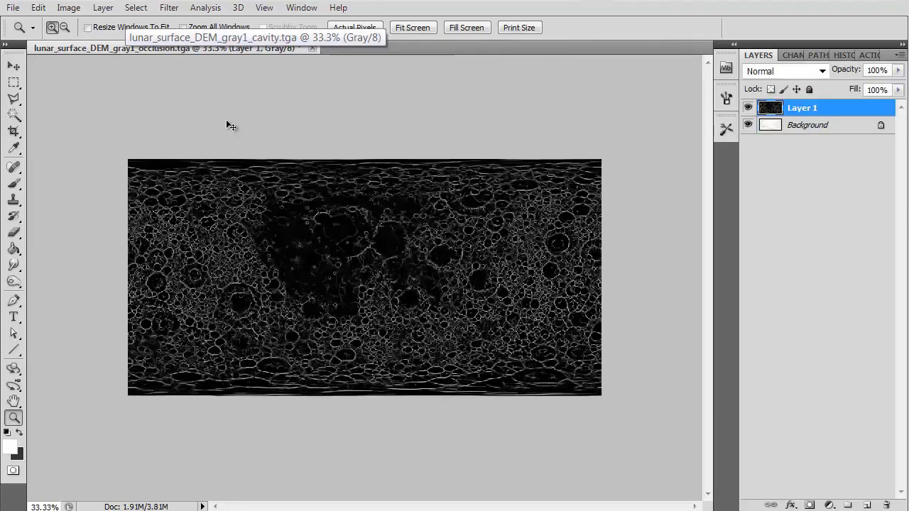
key("ctrl+v")
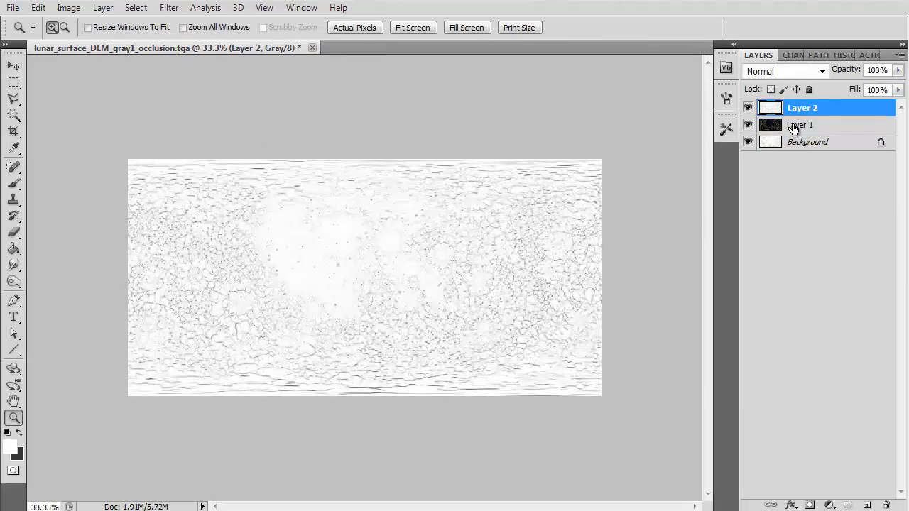
Step: Move the convexity layer above the cavity layer, hide it, and set the cavity layer's blend mode to Multiply
left_click_drag(795, 127, 794, 111)
left_click(783, 129)
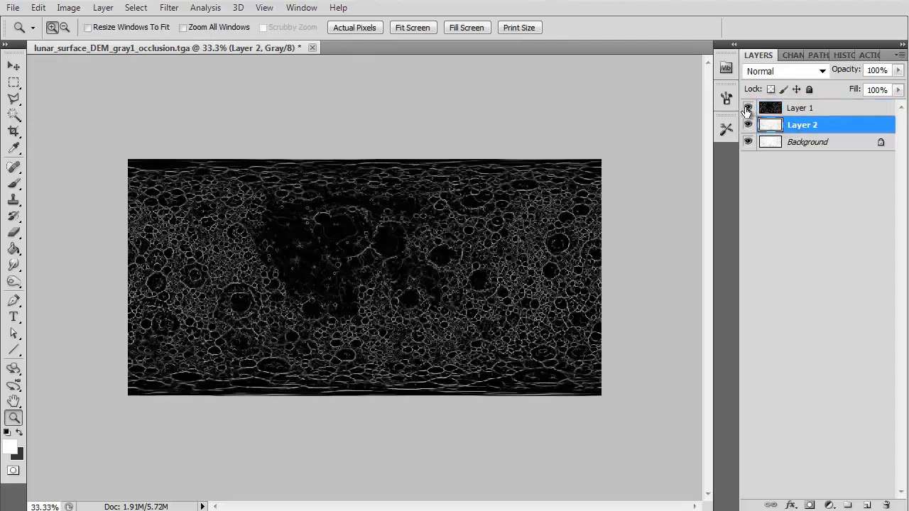
left_click(748, 107)
left_click(781, 71)
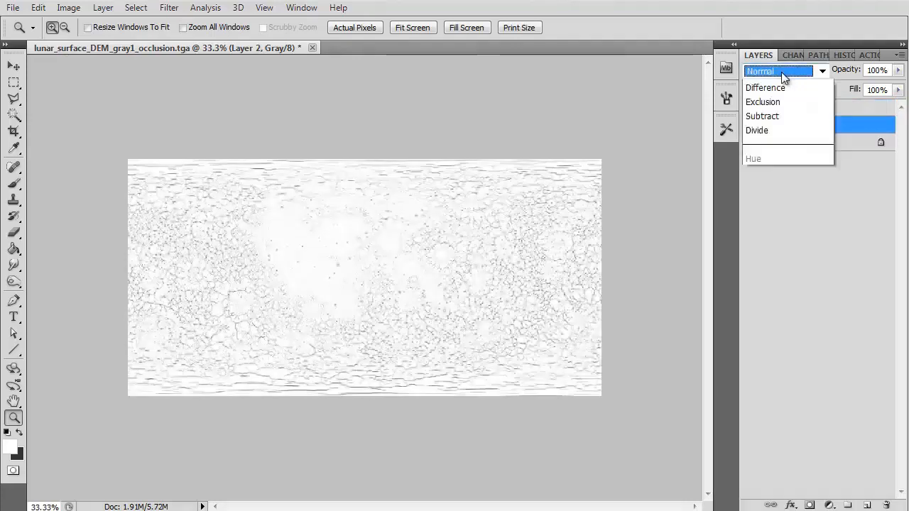
left_click(779, 143)
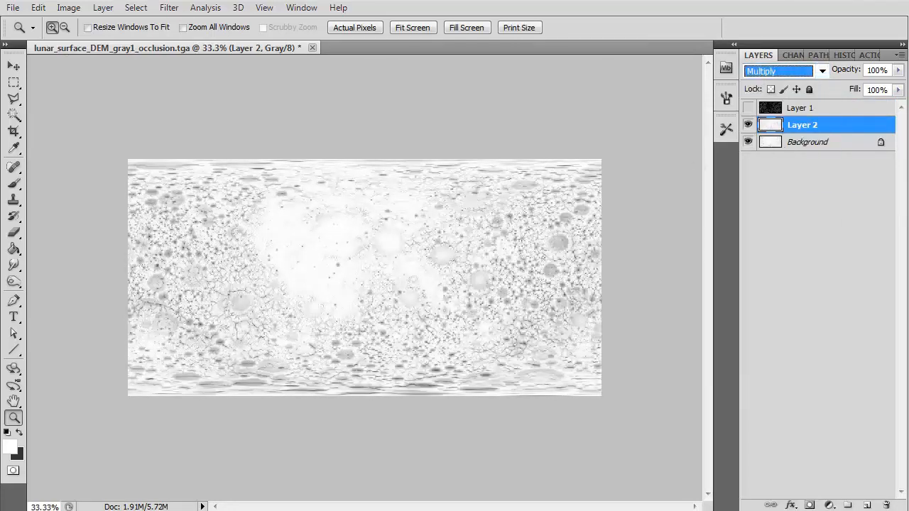
Step: Inspect the multiplied cavity detail at 100%, show the convexity layer again and set its blend mode to Screen
left_click(234, 324)
left_click(249, 298)
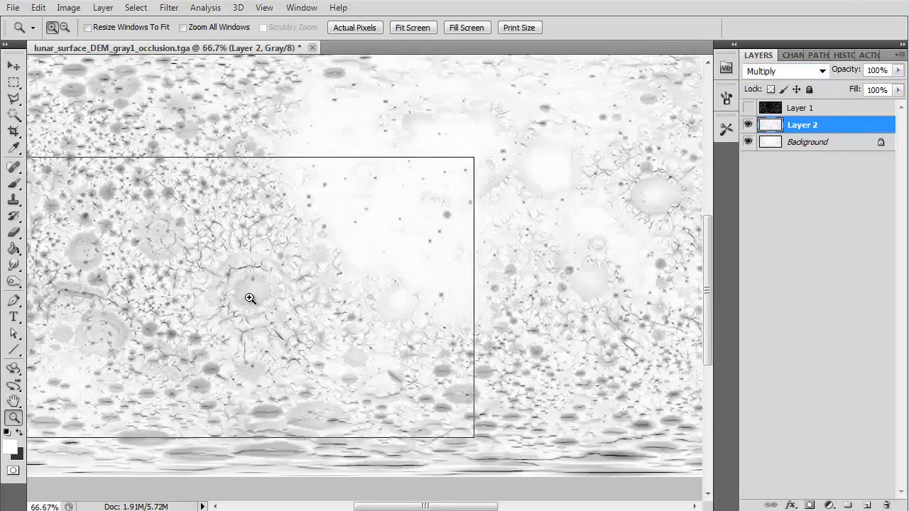
left_click(249, 298)
left_click_drag(164, 300, 340, 269)
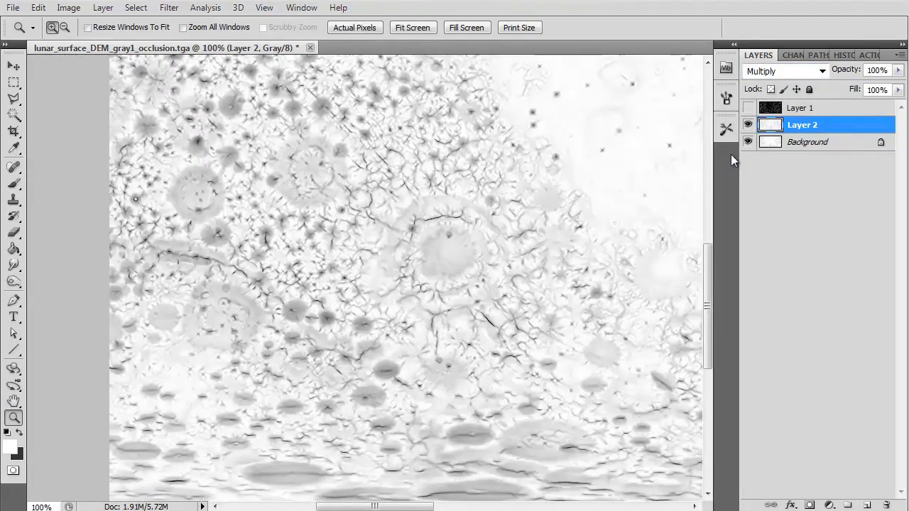
left_click(747, 107)
left_click(797, 108)
left_click(786, 69)
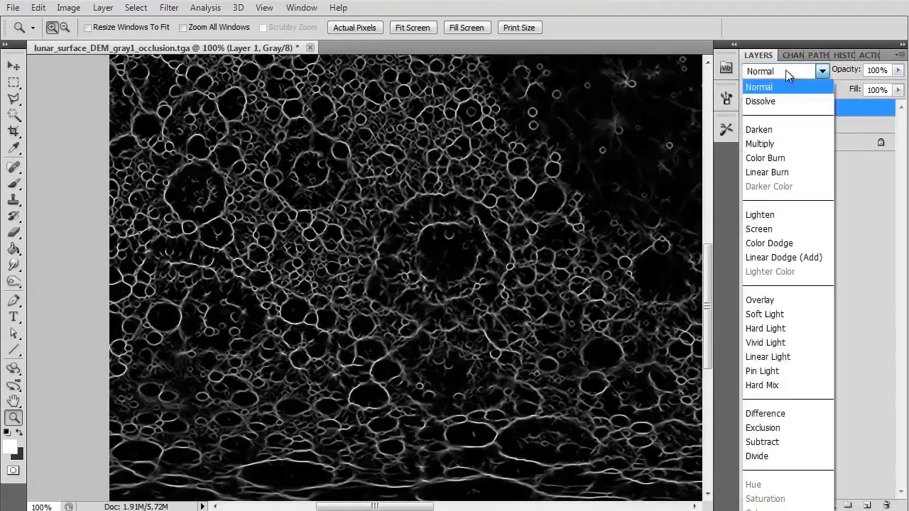
left_click(772, 223)
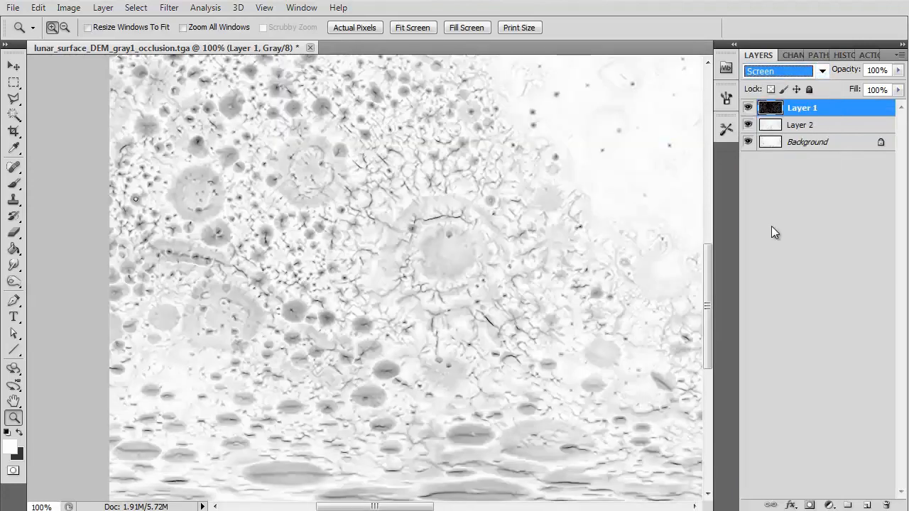
Step: Hide the convexity layer, compare the image with and without the cavity layer, and set the cavity layer's opacity to 50%
left_click(747, 107)
left_click(748, 124)
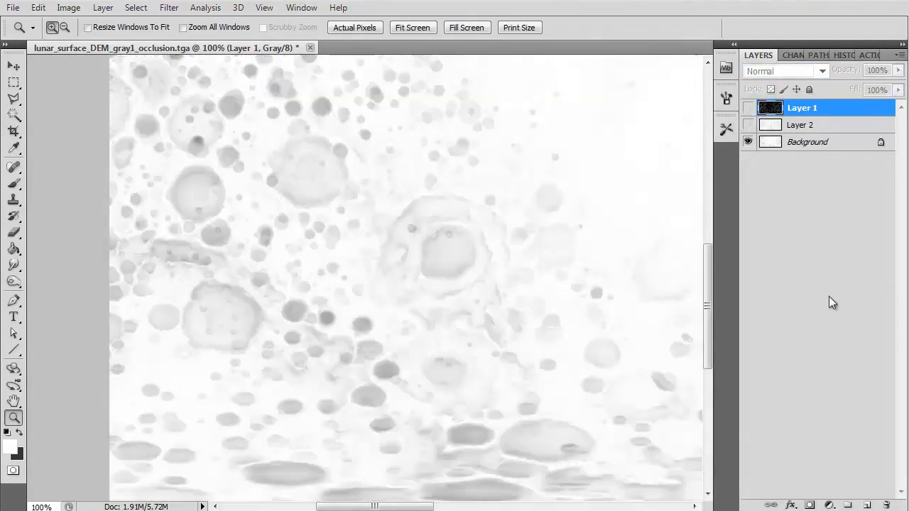
left_click(748, 125)
left_click(801, 132)
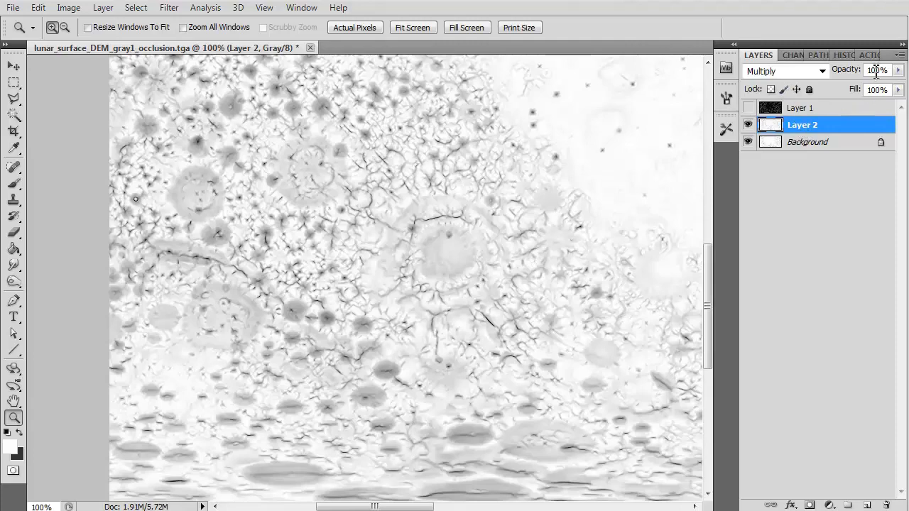
key("5")
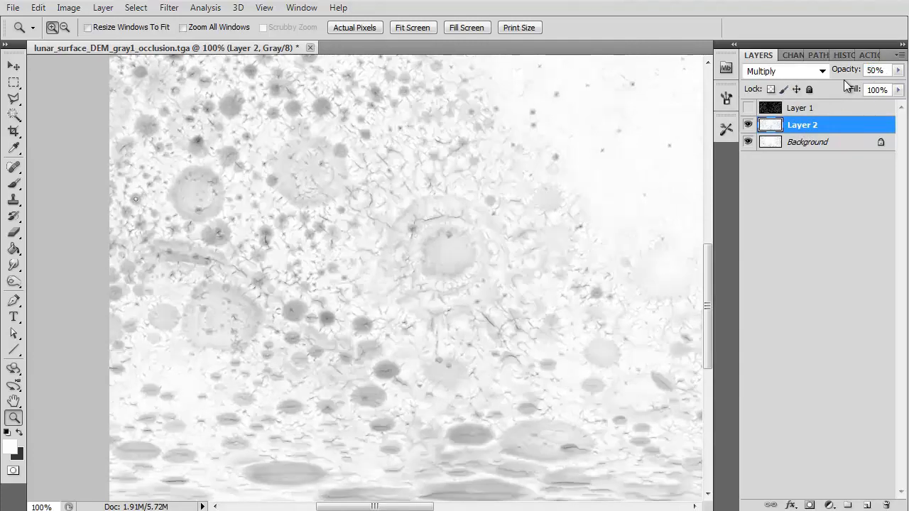
Step: Show the convexity layer again, compare the image with and without it, and set its opacity to 70%
left_click(748, 108)
left_click(792, 110)
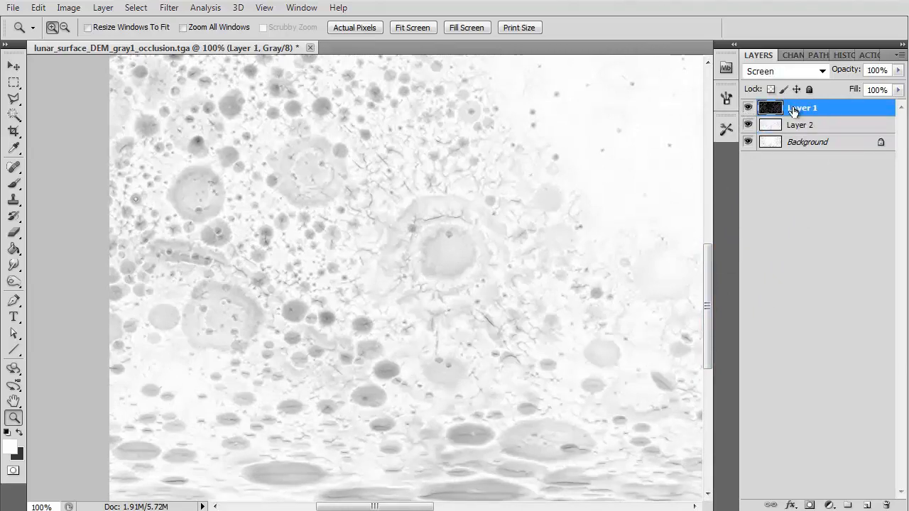
left_click(748, 108)
left_click(748, 107)
left_click_drag(708, 263, 708, 188)
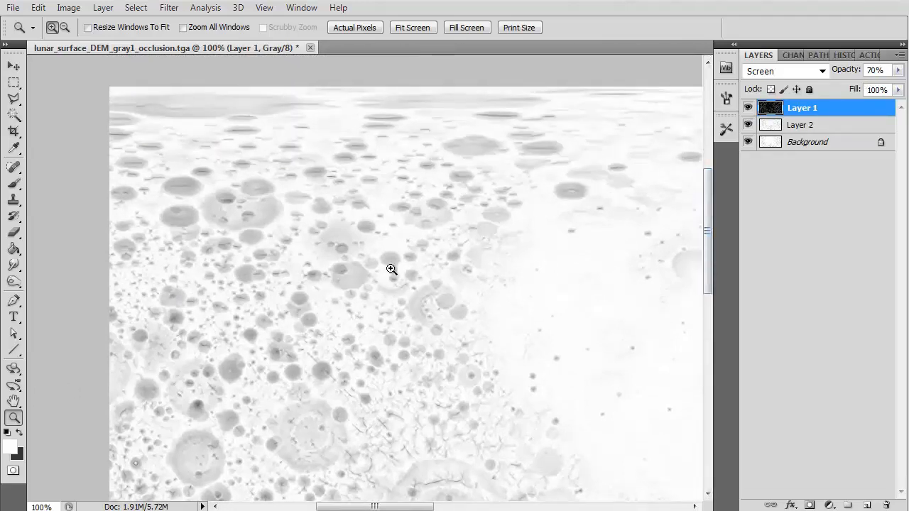
Step: Examine the crater detail of the combined occlusion, cavity and convexity layers at zoom levels from 50% to 200%
left_click(430, 257, "alt")
left_click(432, 256, "alt")
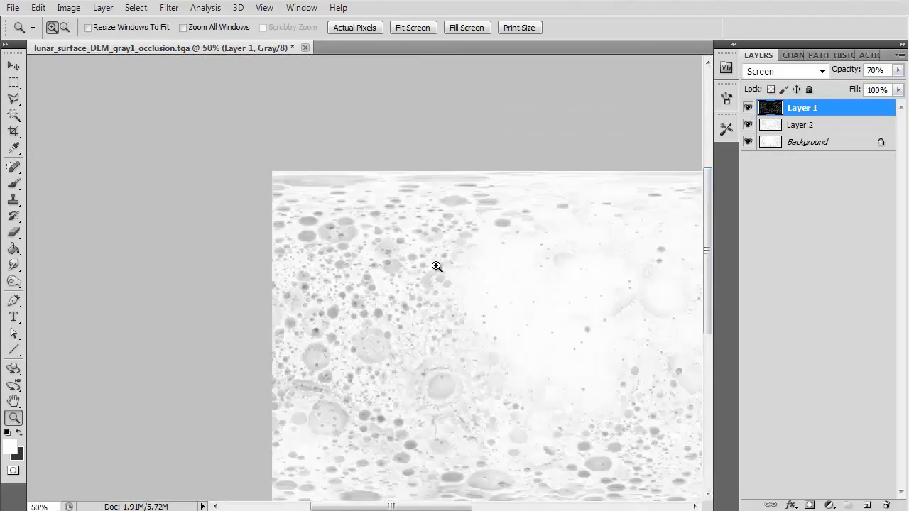
left_click_drag(509, 416, 296, 319)
left_click_drag(556, 293, 392, 292)
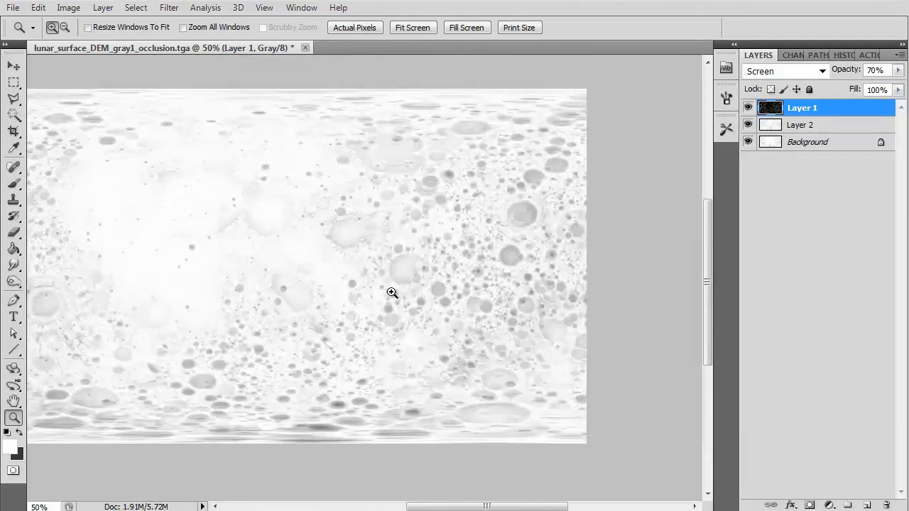
left_click(490, 215)
left_click(489, 215)
left_click(489, 217)
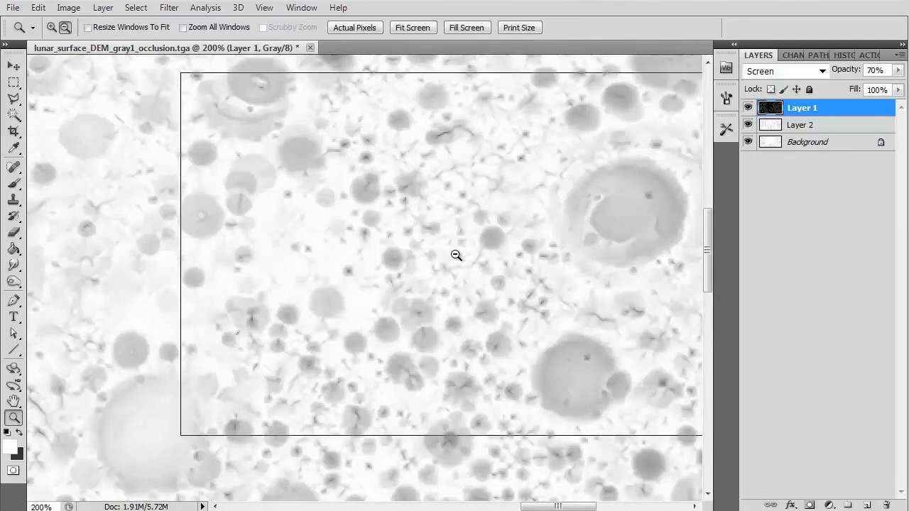
left_click(456, 254, "alt")
left_click(456, 255, "alt")
left_click(456, 255, "alt")
left_click_drag(173, 298, 312, 277)
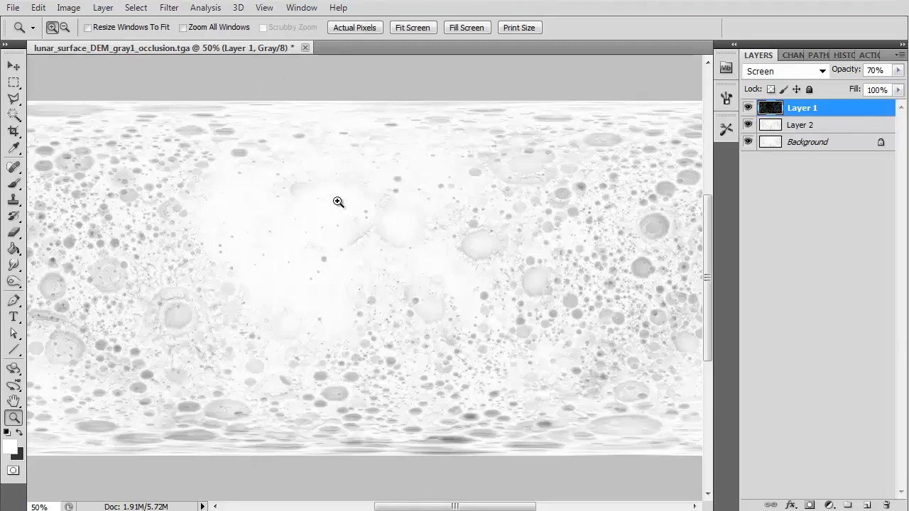
left_click(525, 250)
left_click(529, 250)
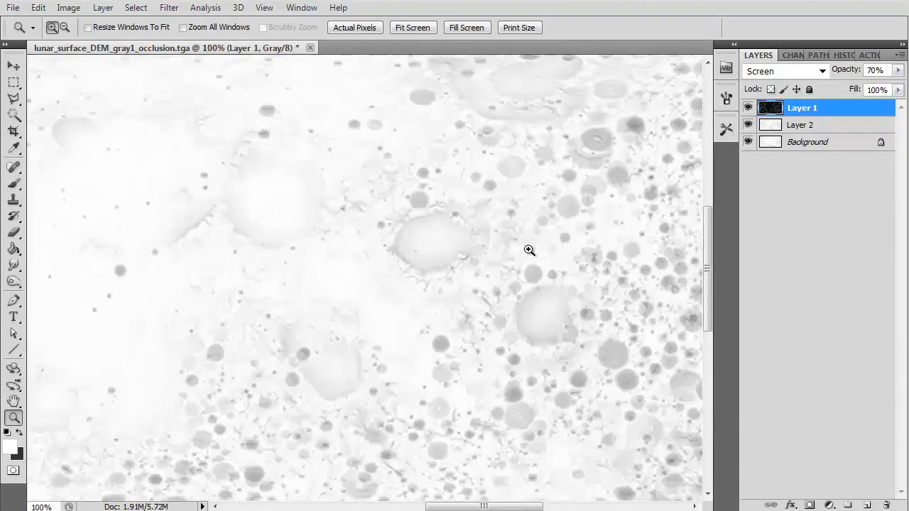
left_click(427, 220)
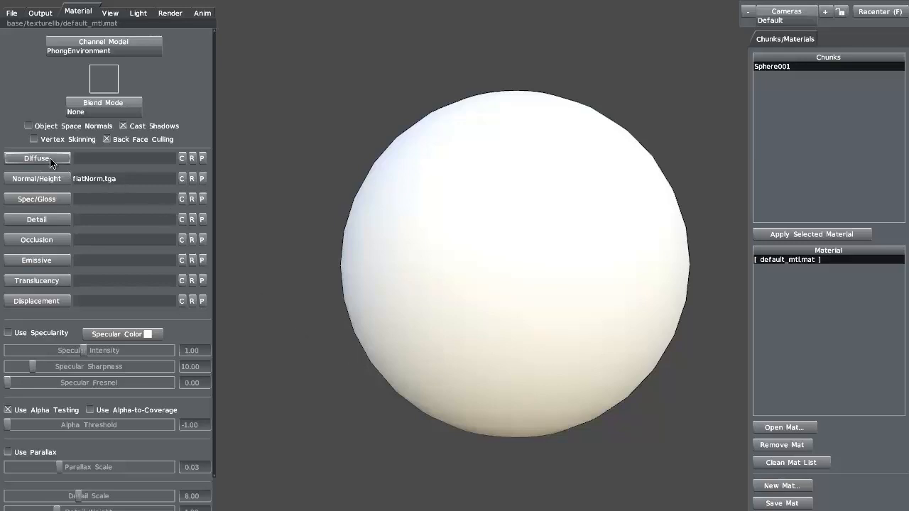
Step: Switch to Marmoset Toolbag and load lunar_surface_DEM_gray1_normal.tga as the normal map of the sphere's material
left_click(85, 157)
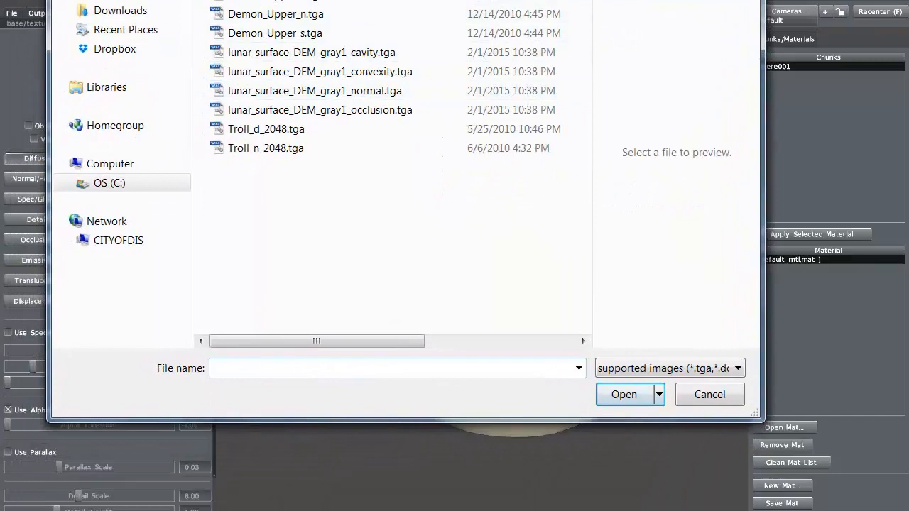
key("Escape")
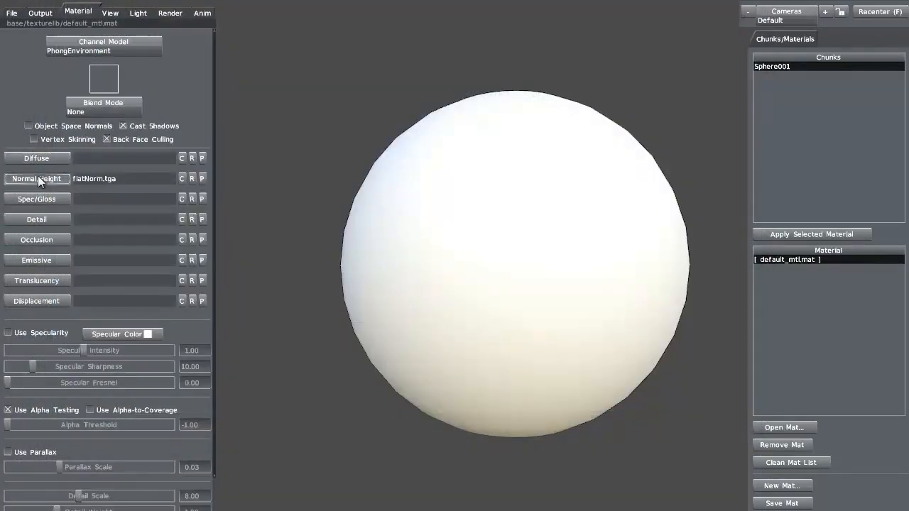
left_click(38, 178)
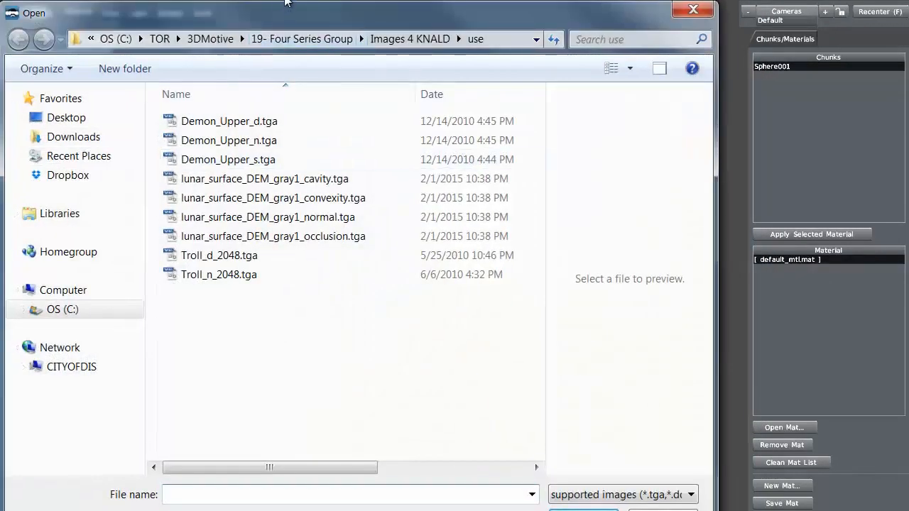
left_click_drag(277, 5, 320, 0)
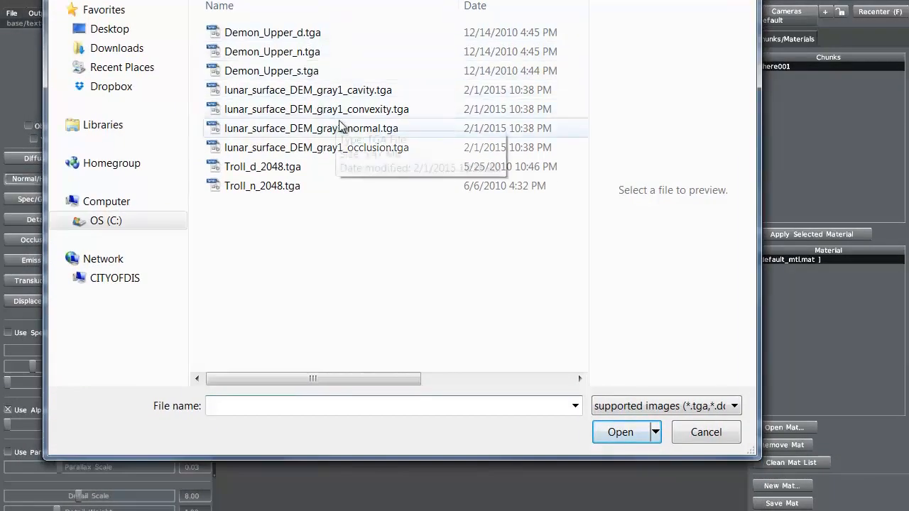
left_click(397, 128)
left_click(611, 431)
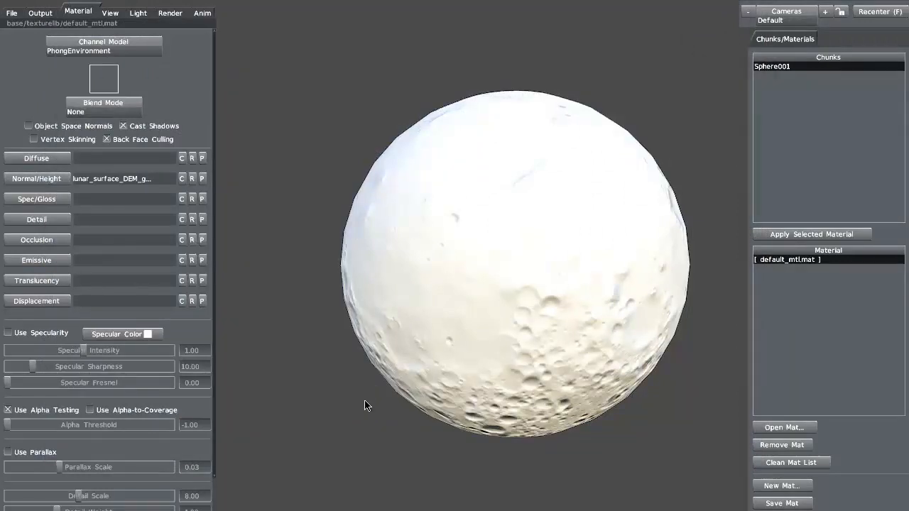
left_click_drag(364, 405, 334, 379)
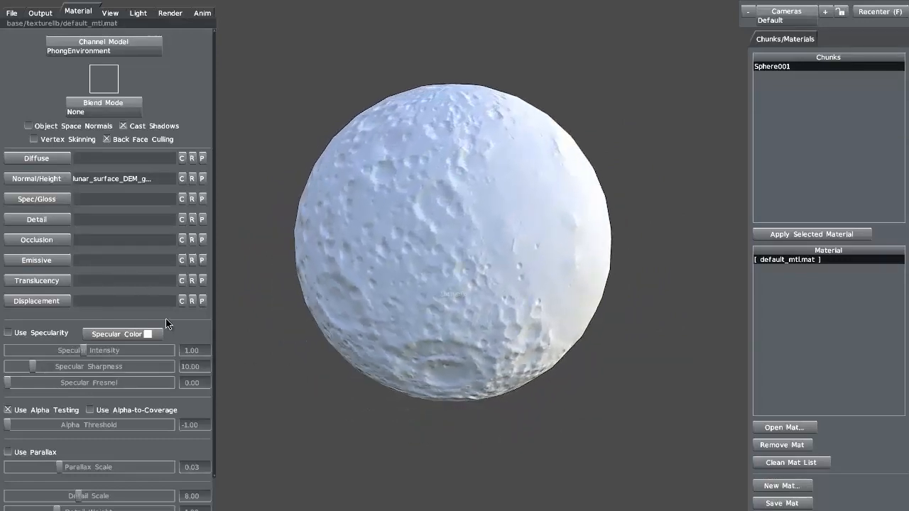
Step: Load lunar_surface_DEM_gray1_occlusion.tga as the sphere material's occlusion map and inspect the surface from several angles
left_click(118, 235)
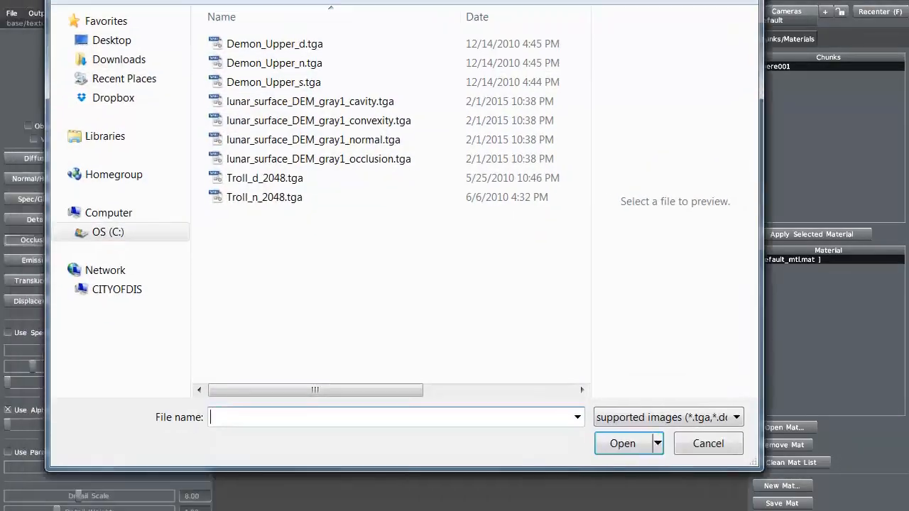
left_click(367, 138)
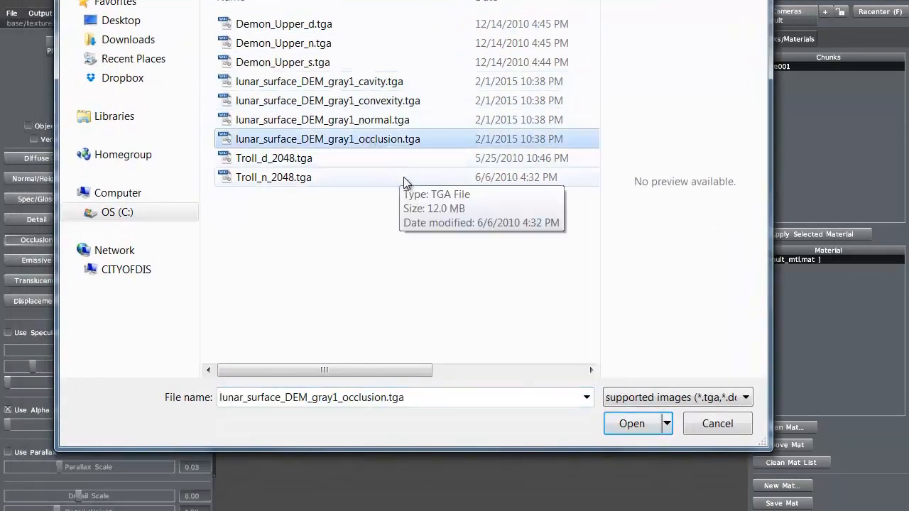
left_click(615, 422)
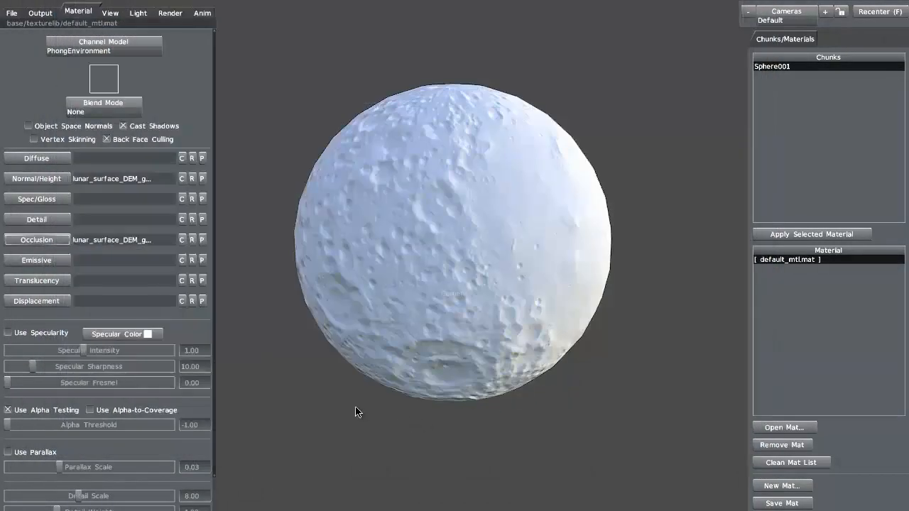
mouse_move(356, 408)
left_mouse_down()
mouse_move(344, 447)
mouse_move(269, 451)
mouse_move(338, 421)
mouse_move(365, 429)
mouse_move(340, 435)
left_mouse_up()
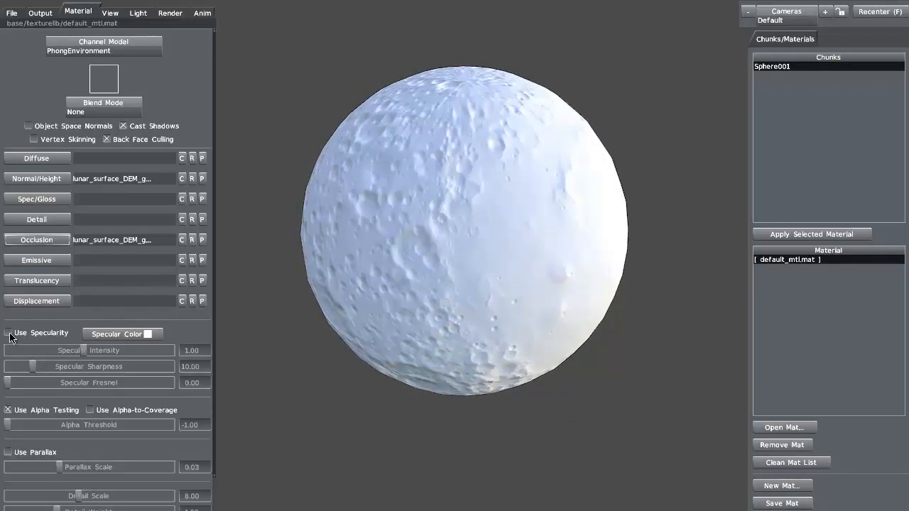
left_click_drag(405, 412, 369, 416)
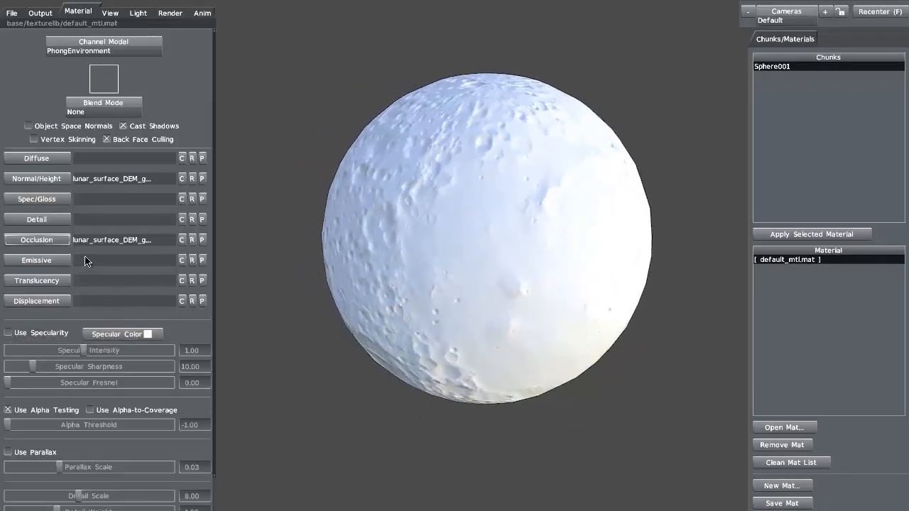
left_click(40, 160)
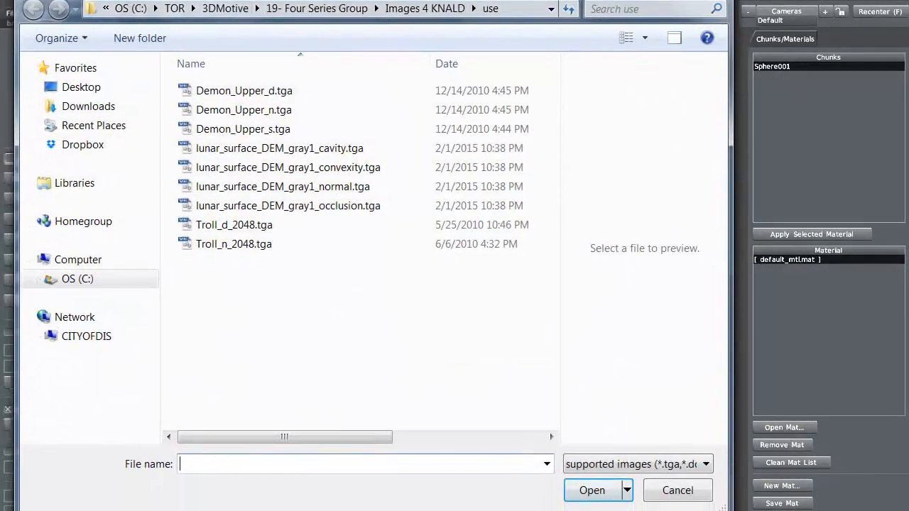
left_click_drag(374, 0, 377, 0)
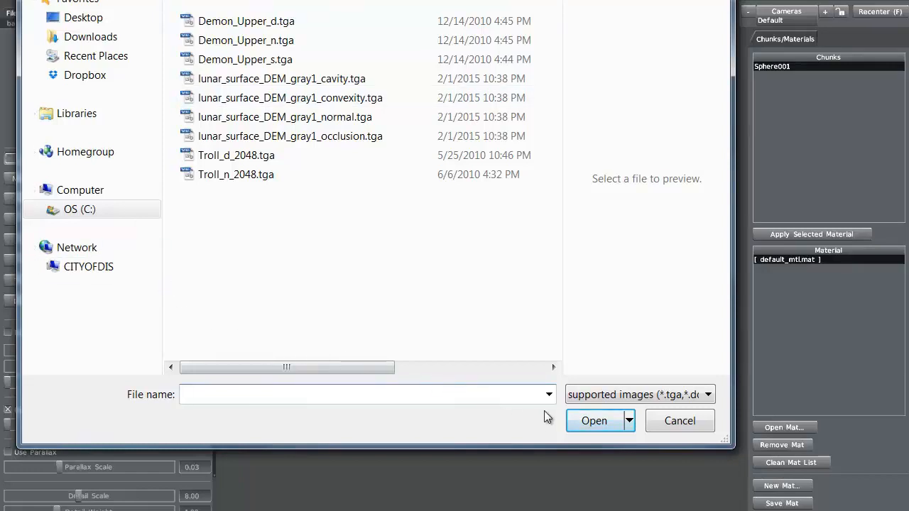
left_click(666, 420)
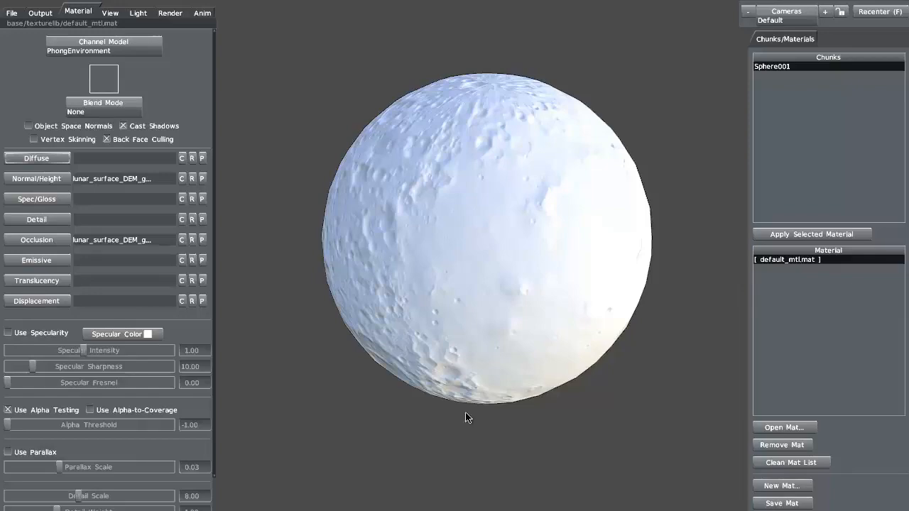
Step: Load lunar_surface_DEM_gray1.tga as the sphere material's diffuse map and inspect the cratered surface from several angles
left_click(36, 158)
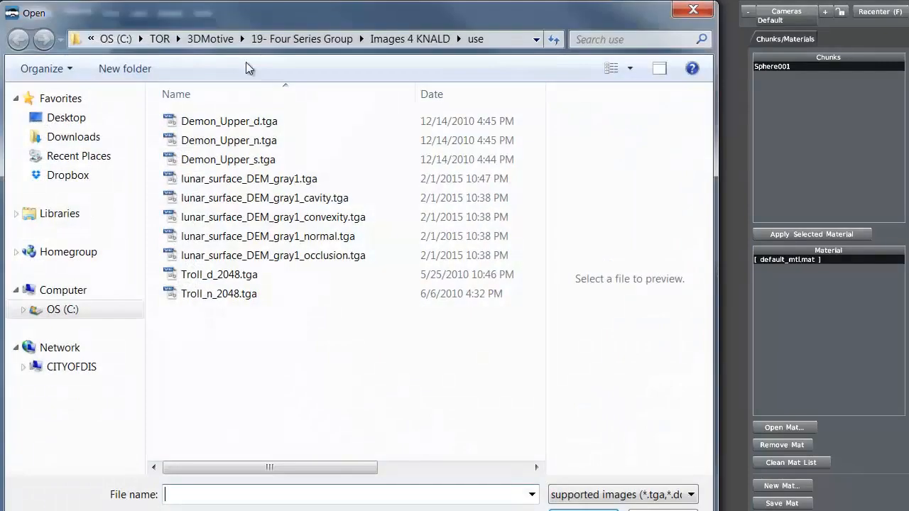
left_click_drag(248, 8, 312, 0)
left_click(329, 63)
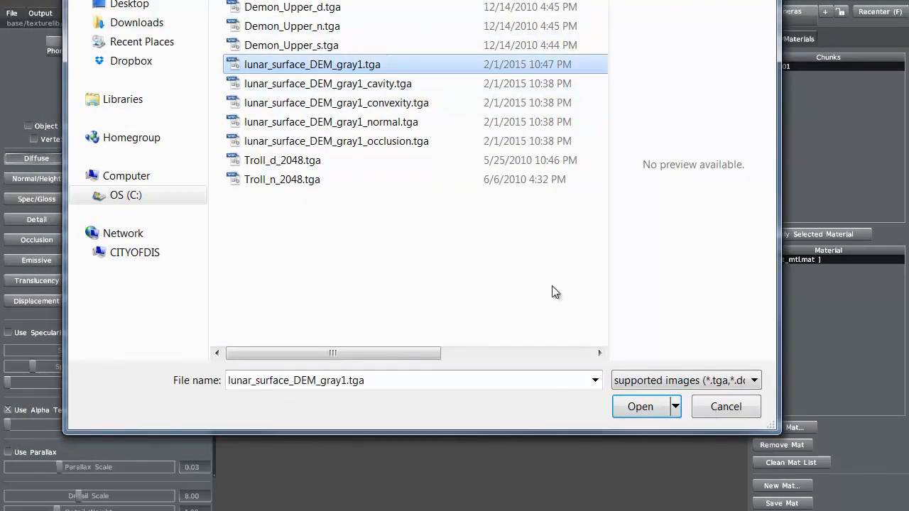
left_click(640, 407)
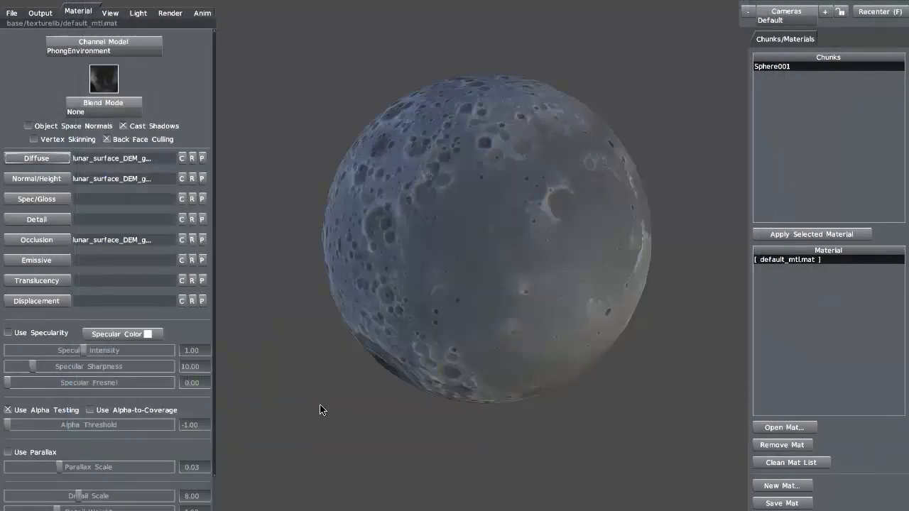
left_click_drag(347, 415, 594, 378)
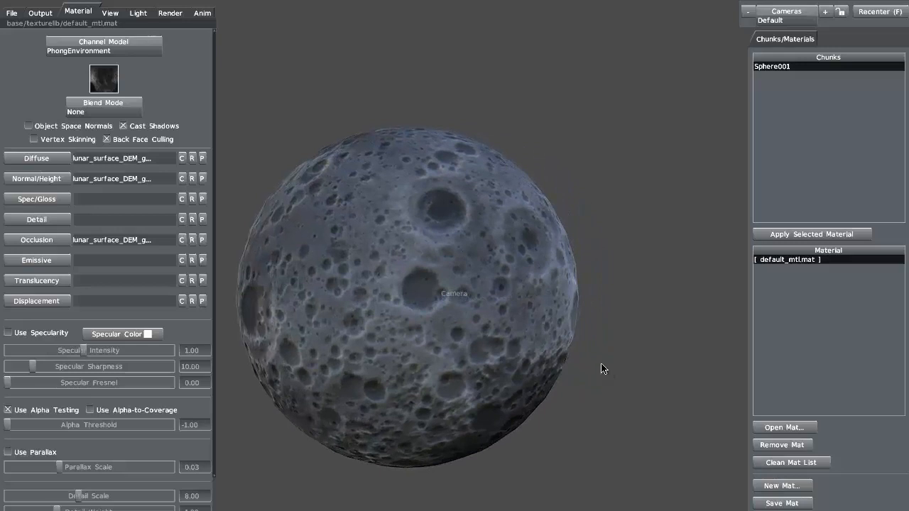
right_click_drag(603, 369, 583, 357)
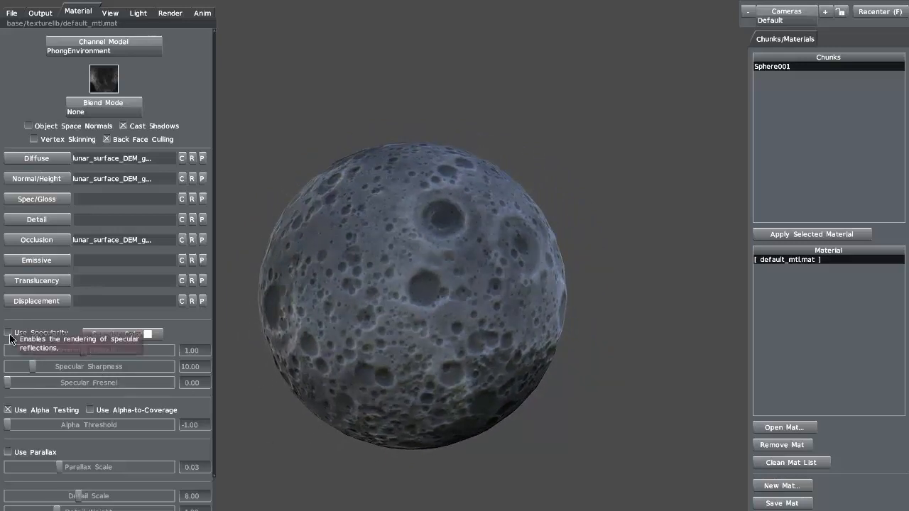
Step: Enable specularity on the sphere's material and darken its specular color to near black
left_click(9, 333)
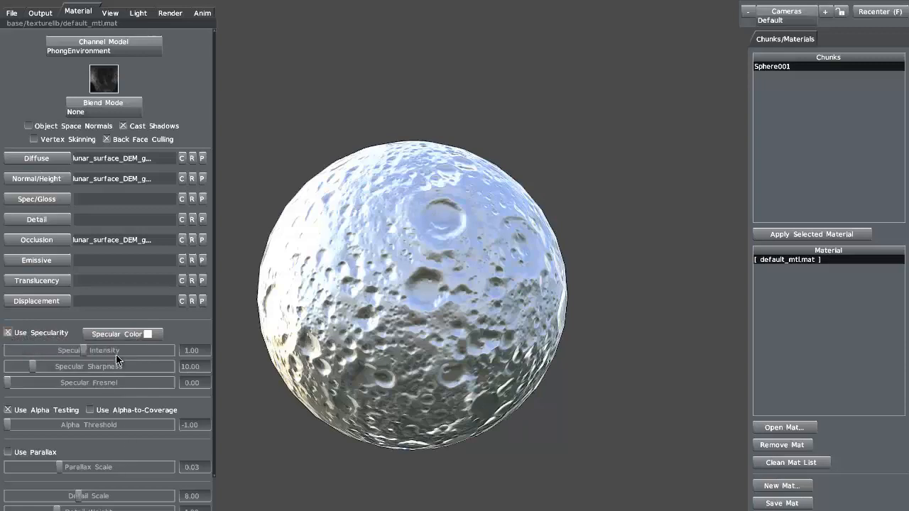
left_click(144, 336)
left_click_drag(240, 384, 216, 495)
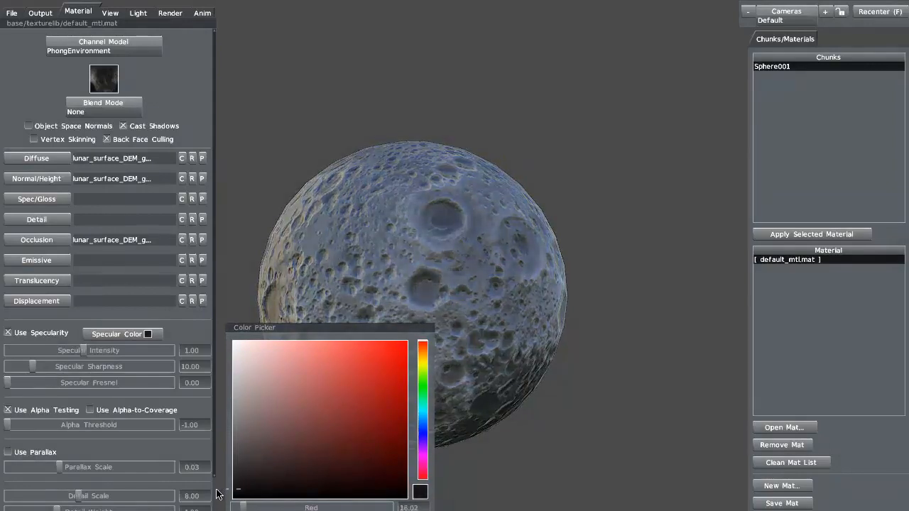
left_click_drag(287, 450, 321, 426)
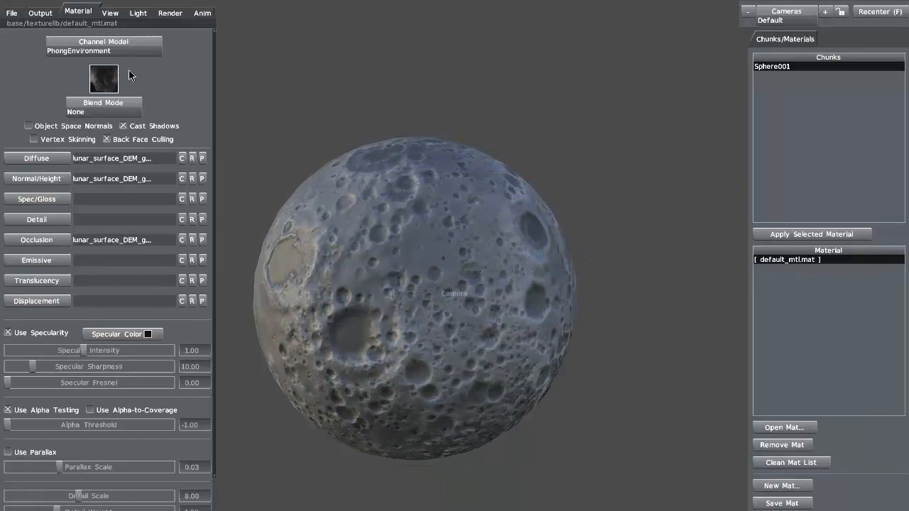
Step: Change the sky lighting preset to Sunlight and inspect how it lights the sphere
left_click(137, 14)
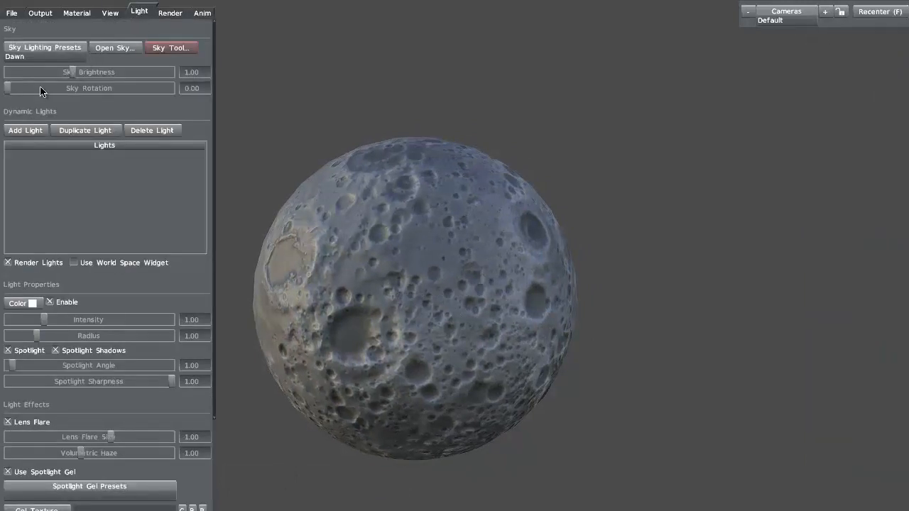
left_click(40, 58)
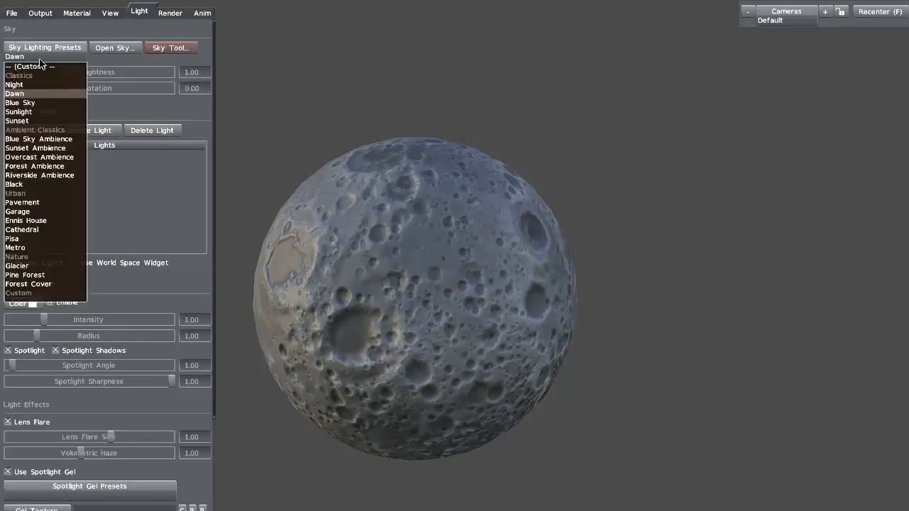
left_click(47, 115)
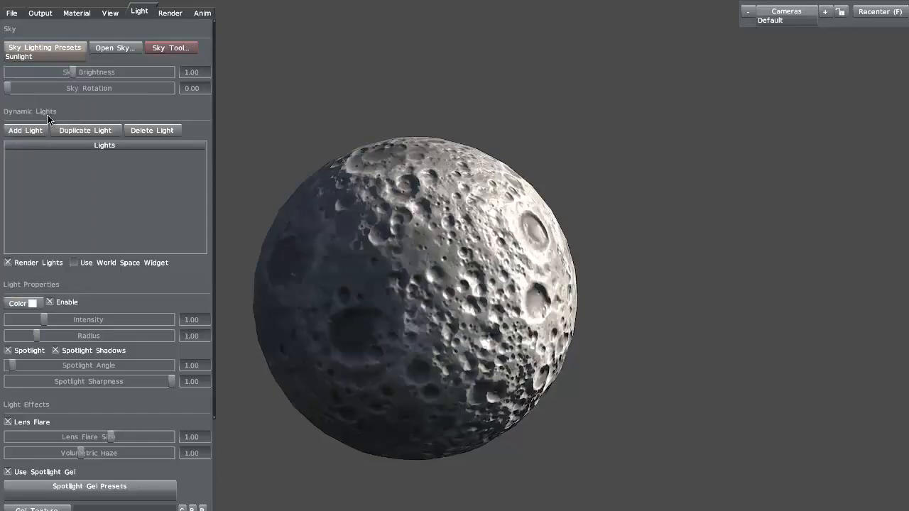
mouse_move(328, 483)
left_mouse_down()
mouse_move(296, 481)
mouse_move(376, 440)
mouse_move(352, 441)
mouse_move(383, 424)
mouse_move(359, 433)
left_mouse_up()
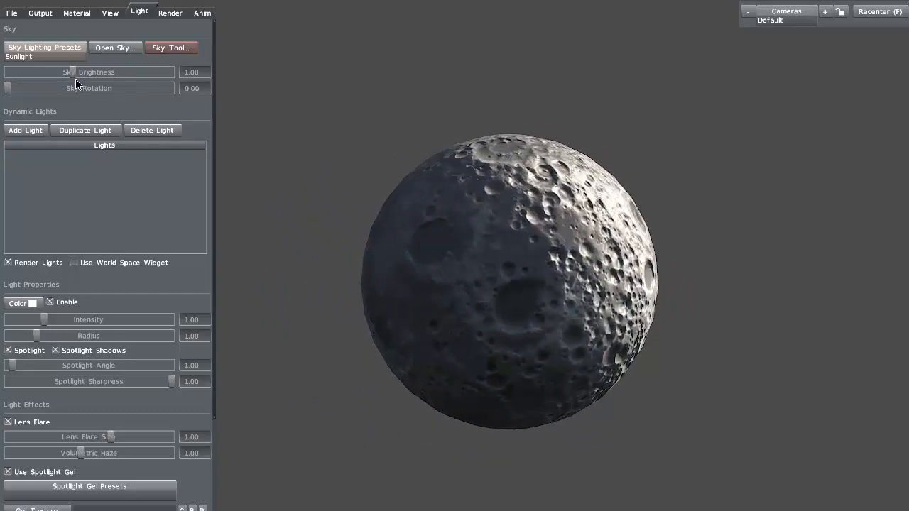
Step: Set the sky rotation to 206.42, try a sky brightness of 1.99 while viewing the sphere, and reduce it to 0.78
mouse_move(74, 72)
left_mouse_down()
mouse_move(113, 73)
mouse_move(82, 72)
left_mouse_up()
left_click_drag(8, 88, 99, 95)
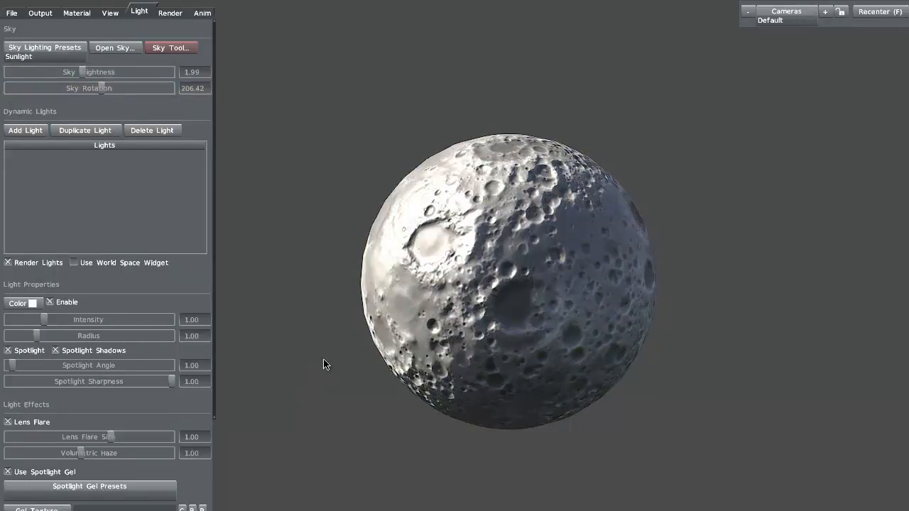
left_click_drag(396, 441, 507, 445)
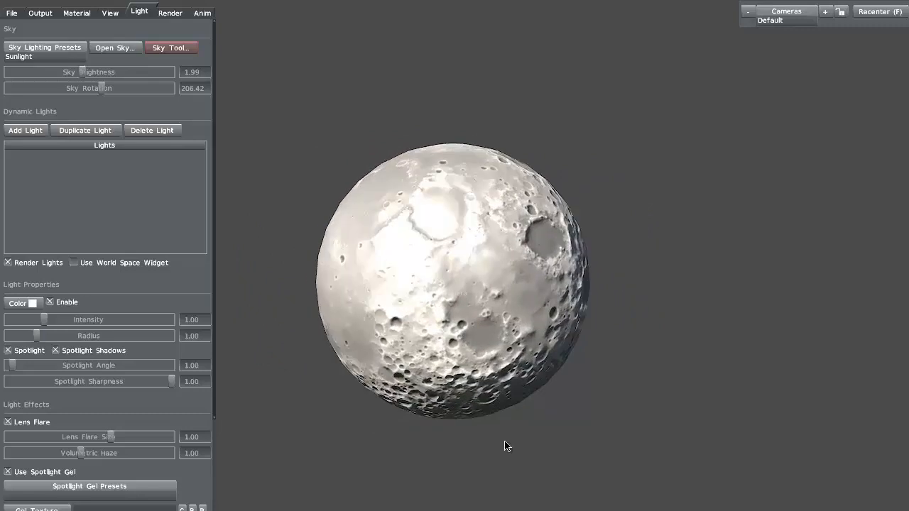
left_click_drag(429, 429, 465, 430)
left_click_drag(406, 443, 426, 463)
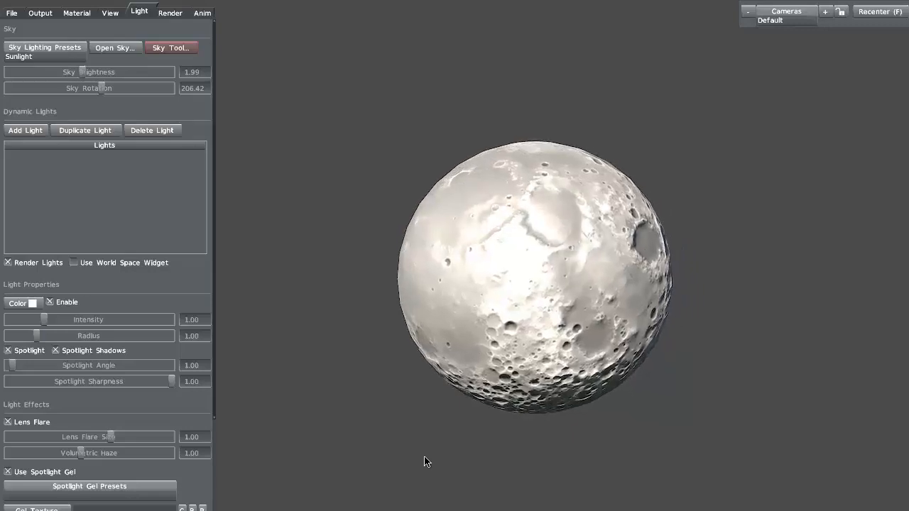
left_click_drag(81, 72, 68, 71)
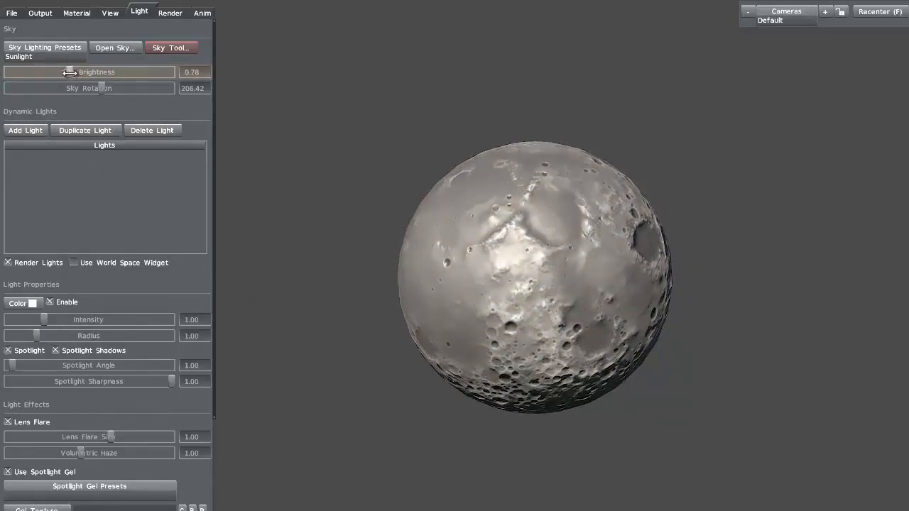
Step: Add a dynamic light and place it below the sphere, off to one side
left_click(43, 129)
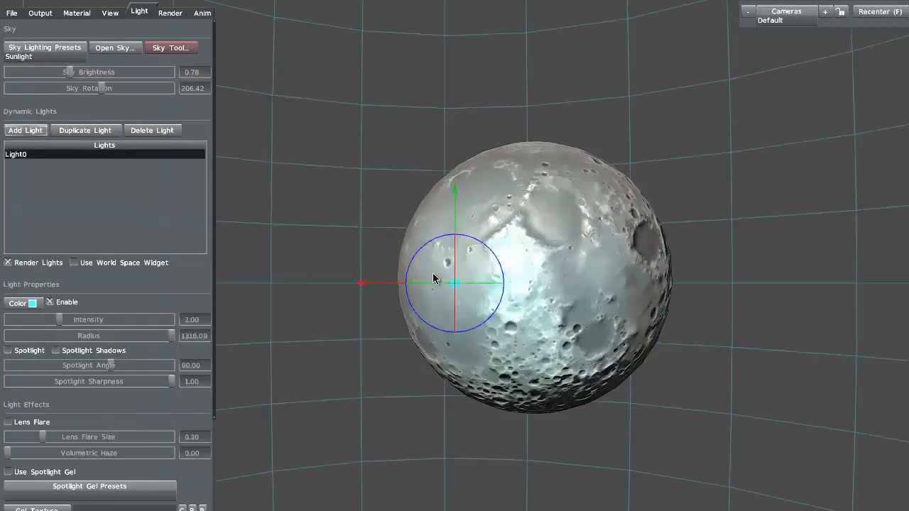
left_click_drag(452, 282, 348, 497)
right_click_drag(291, 332, 286, 289, "alt")
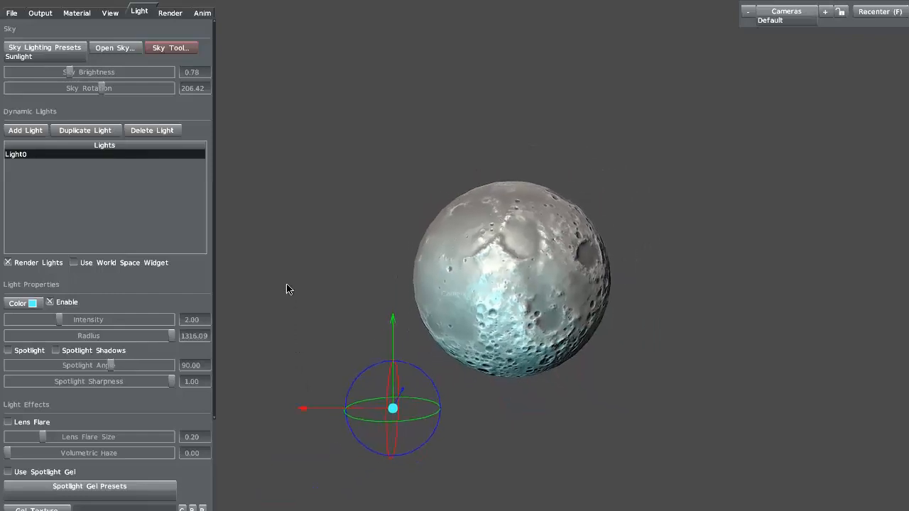
left_click_drag(312, 360, 369, 460, "alt")
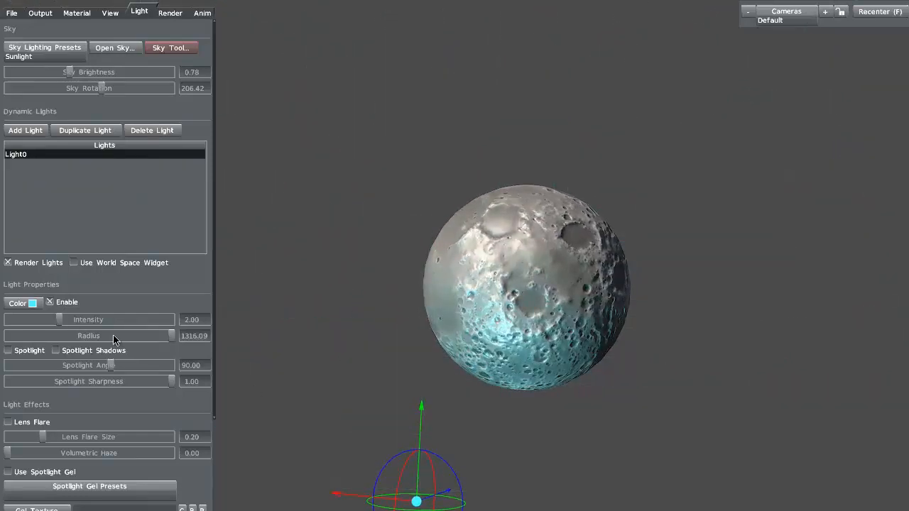
Step: Change the color of the light below the sphere to a muted medium blue
left_click(32, 303)
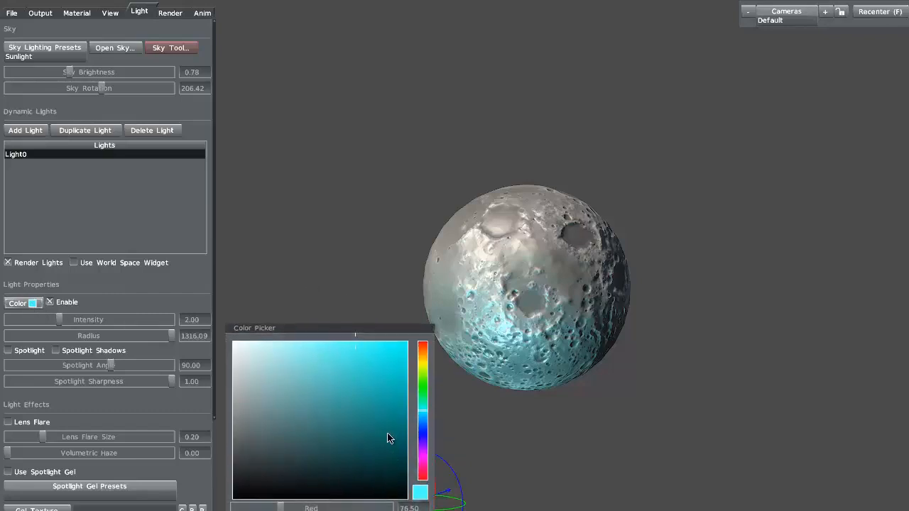
left_click_drag(420, 436, 426, 432)
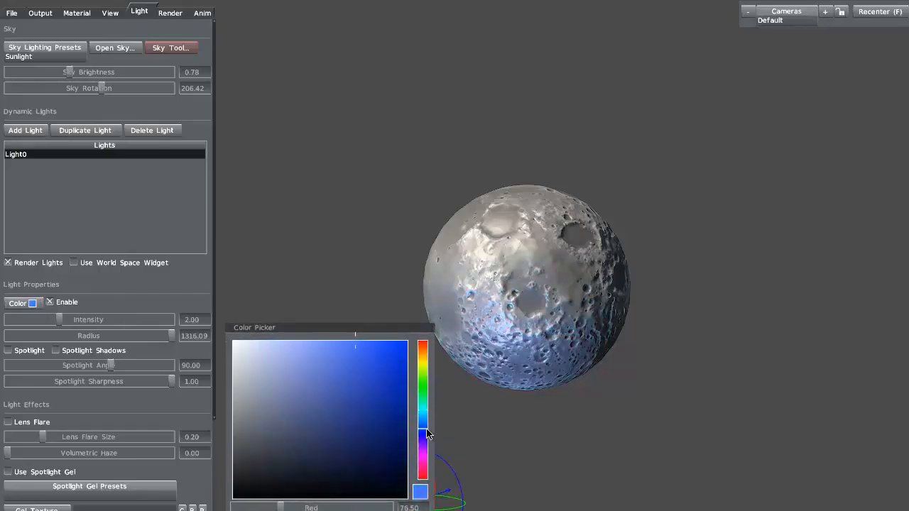
left_click_drag(345, 361, 342, 393)
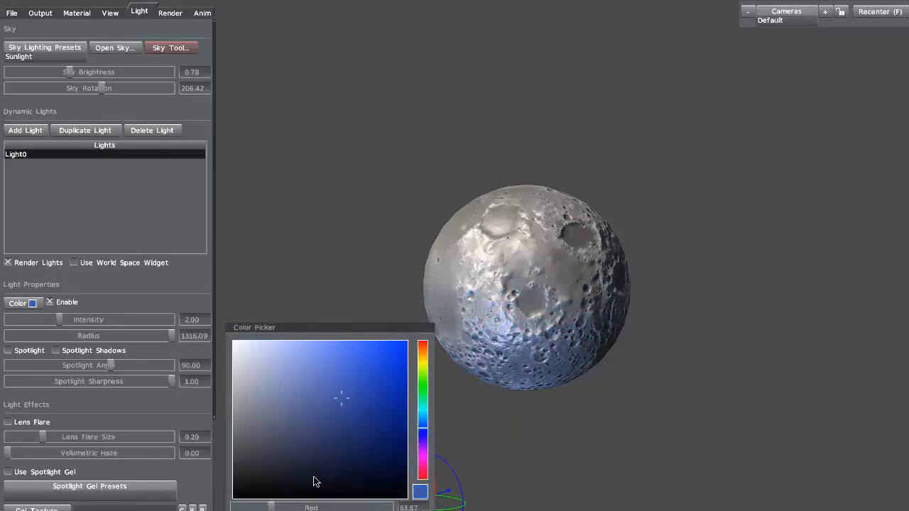
left_click(309, 510)
left_click_drag(318, 296, 363, 312)
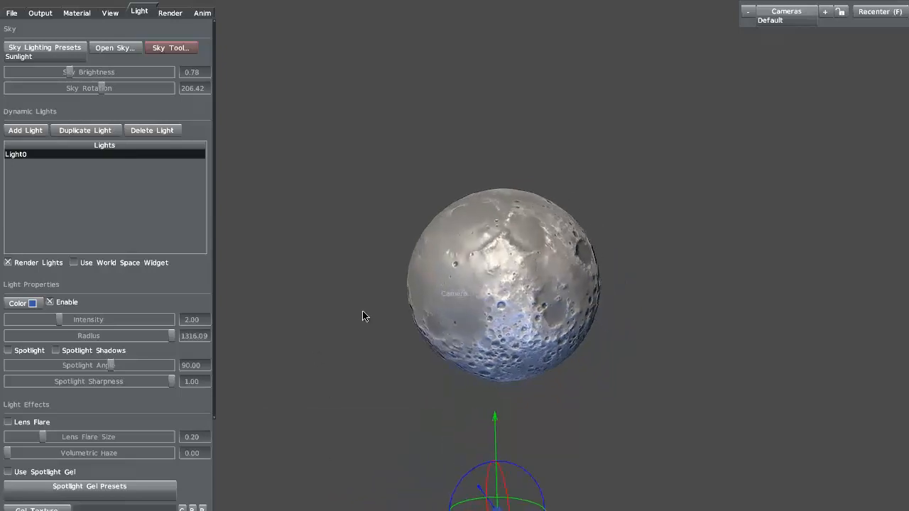
Step: Add a second dynamic light and place it beside the upper left of the sphere
left_click(26, 131)
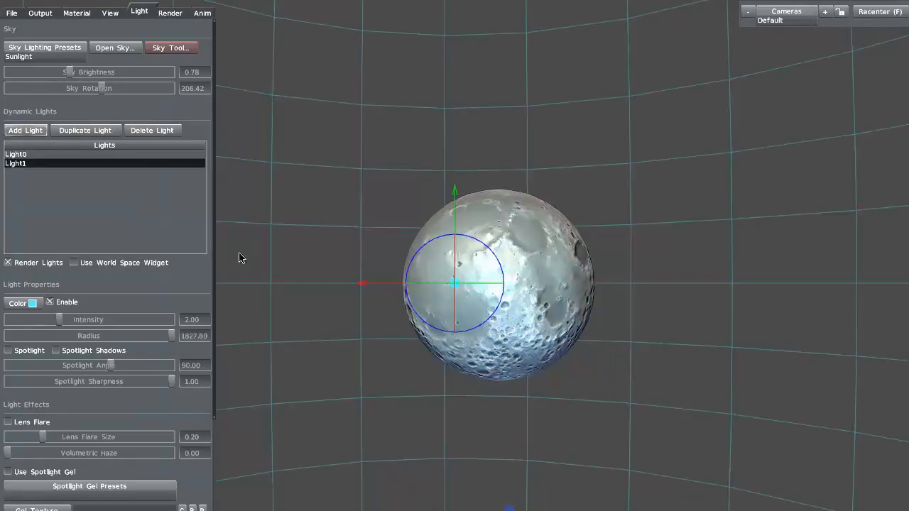
left_click_drag(329, 349, 365, 355)
left_click_drag(629, 316, 176, 232)
left_click_drag(387, 245, 169, 184)
Step: Set the second light's intensity to 0.40 and its color to yellow
left_click_drag(59, 320, 31, 322)
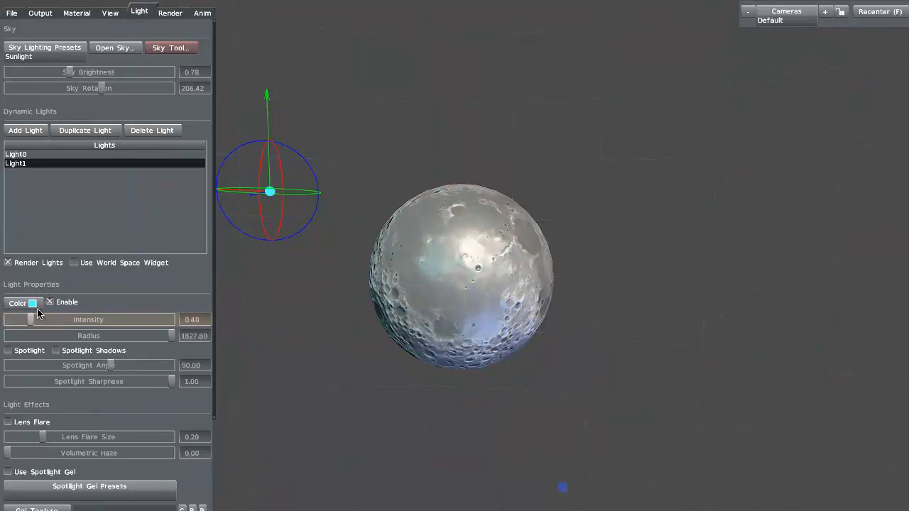
left_click(31, 301)
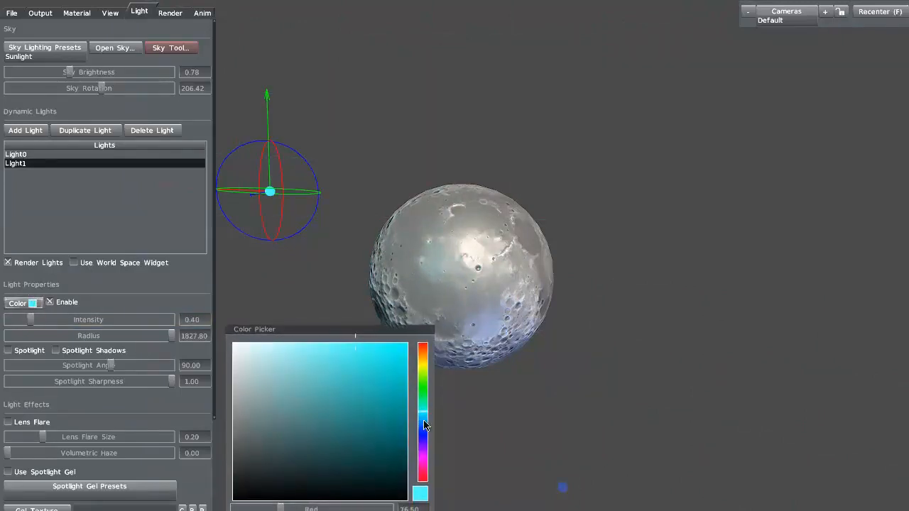
mouse_move(423, 426)
left_mouse_down()
mouse_move(423, 458)
mouse_move(424, 366)
left_mouse_up()
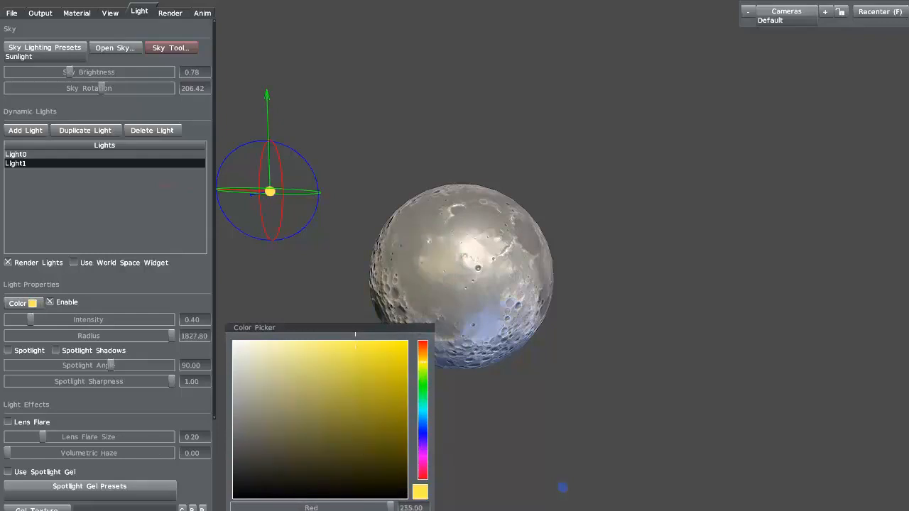
left_click(362, 509)
Step: Move the blue light sideways beneath the sphere toward its right side and inspect the two-color lighting up close
left_click_drag(439, 422, 364, 413, "alt")
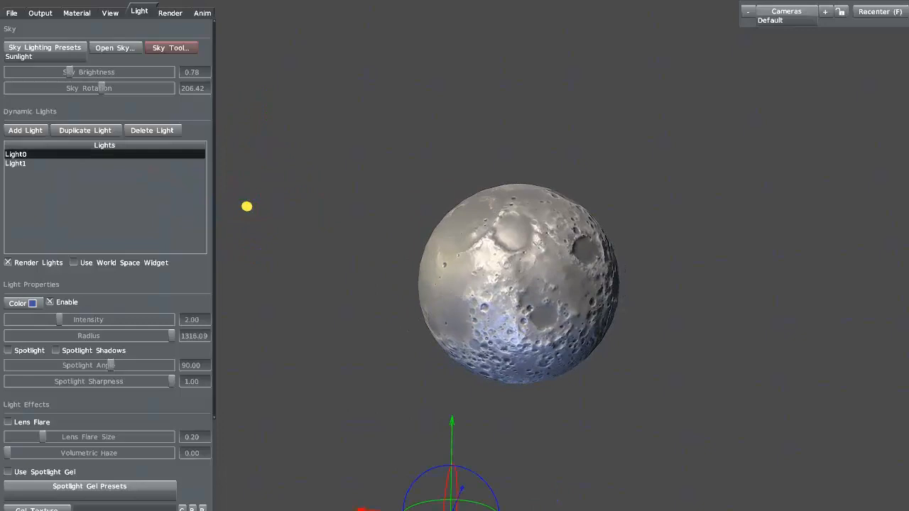
left_click_drag(452, 510, 623, 510)
left_click_drag(309, 380, 316, 379)
right_click_drag(313, 363, 344, 437)
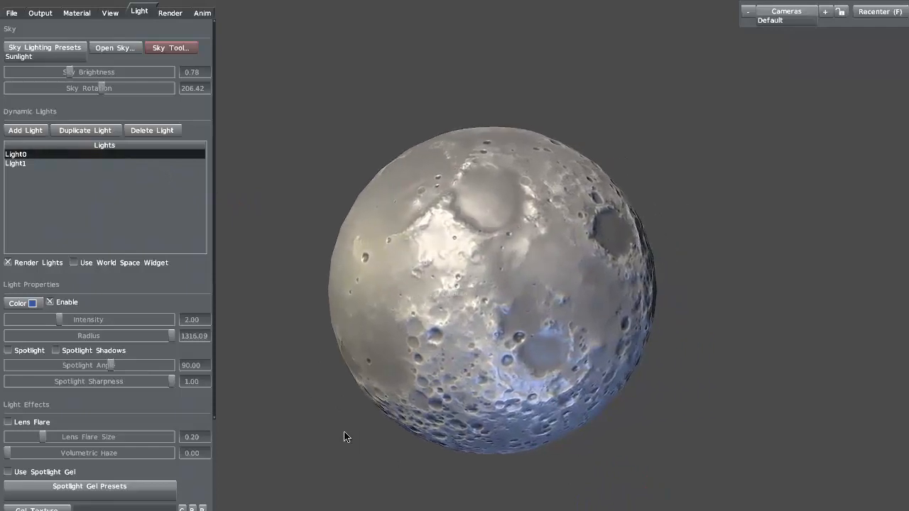
left_click_drag(343, 437, 311, 443)
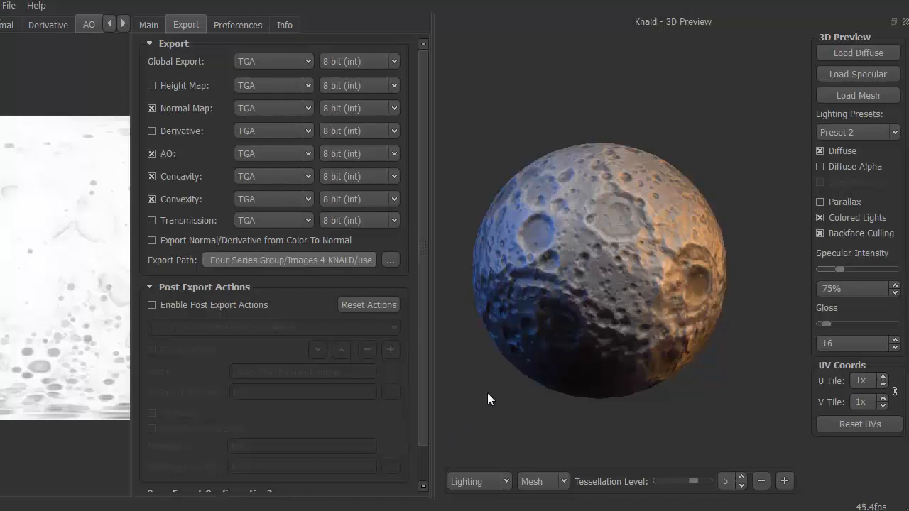
Step: Switch to Knald and examine its 3D preview sphere with colored lights from several angles for comparison
left_click_drag(487, 393, 502, 393)
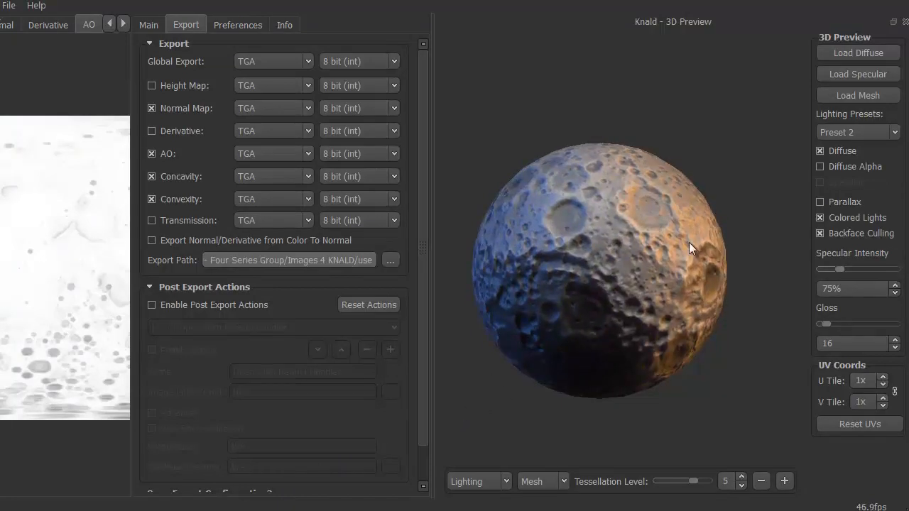
mouse_move(689, 242)
middle_mouse_down()
mouse_move(674, 239)
mouse_move(705, 235)
middle_mouse_up()
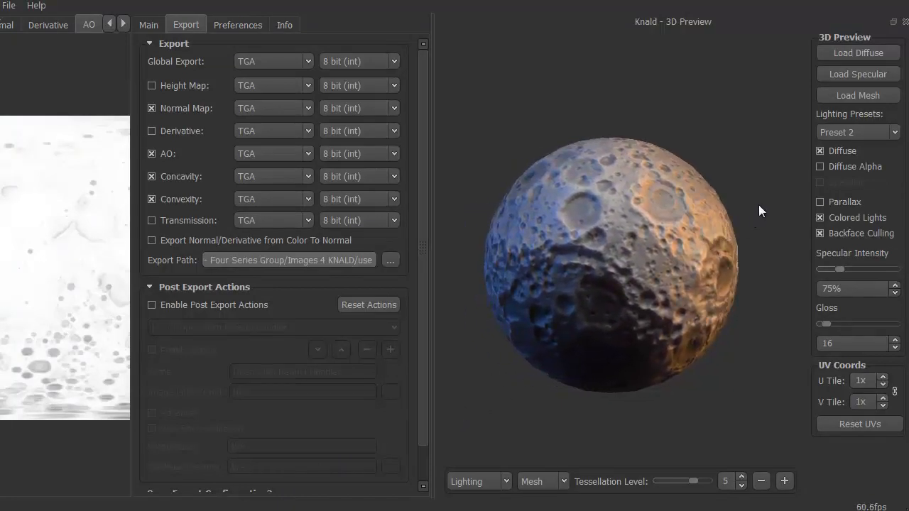
right_click_drag(758, 204, 737, 190)
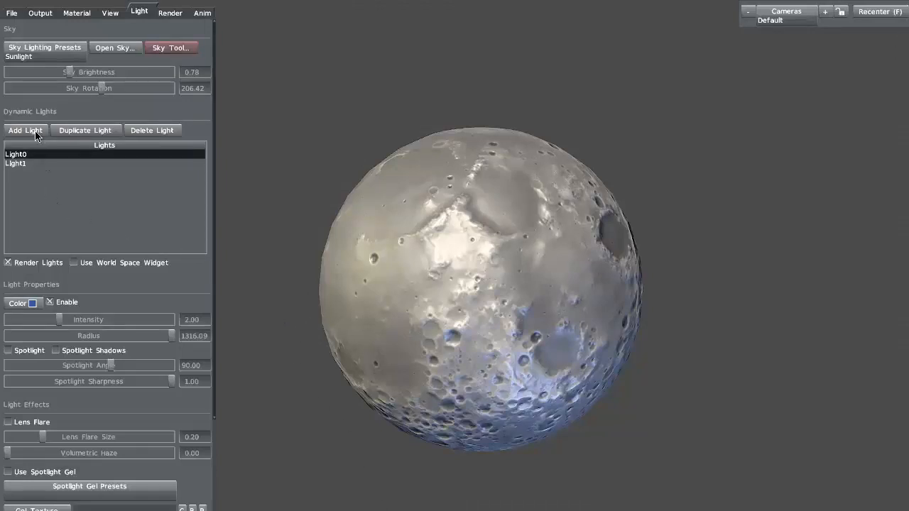
Step: Switch back to Marmoset Toolbag, lower the sky brightness to 0.49, and inspect the sphere's craters up close
left_click_drag(68, 73, 65, 72)
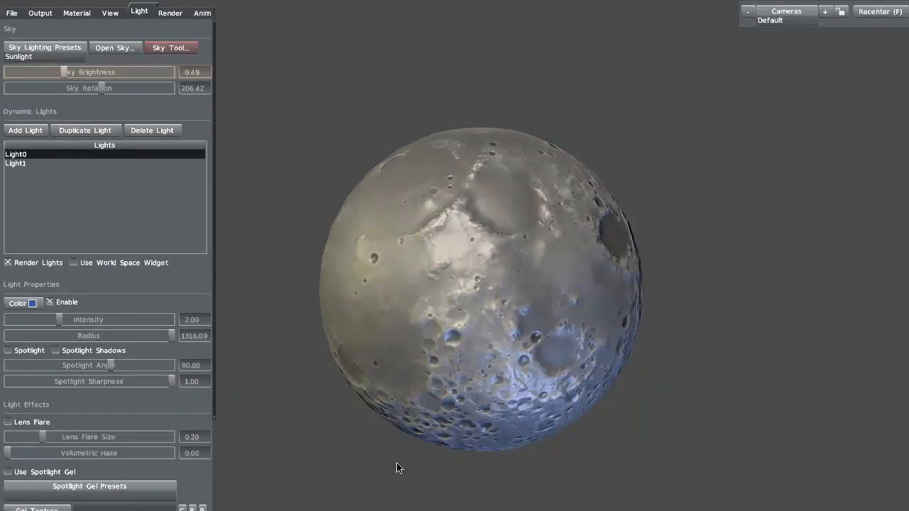
left_click_drag(336, 436, 370, 456)
right_click_drag(344, 399, 364, 446)
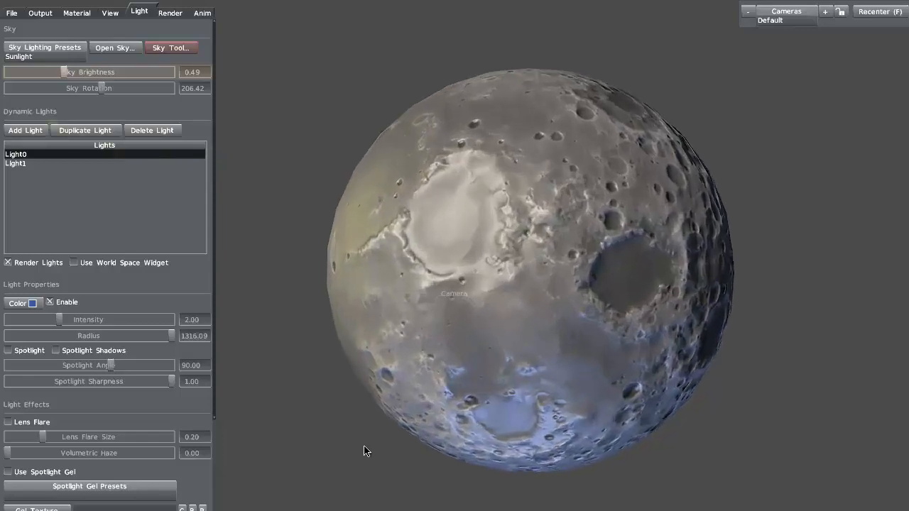
Step: Set the sky rotation to 130.27 to relight the craters on the sphere
left_click_drag(337, 455, 341, 438)
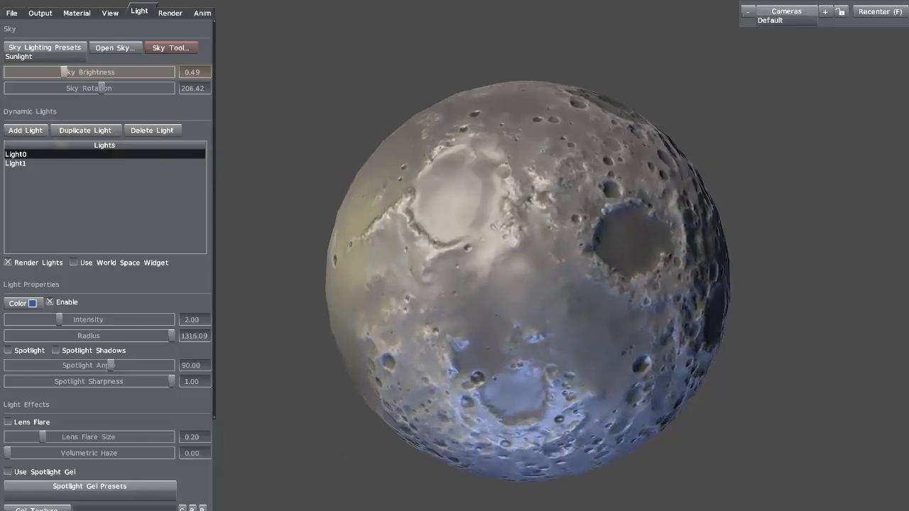
left_click_drag(429, 465, 351, 489)
right_click_drag(351, 490, 342, 465)
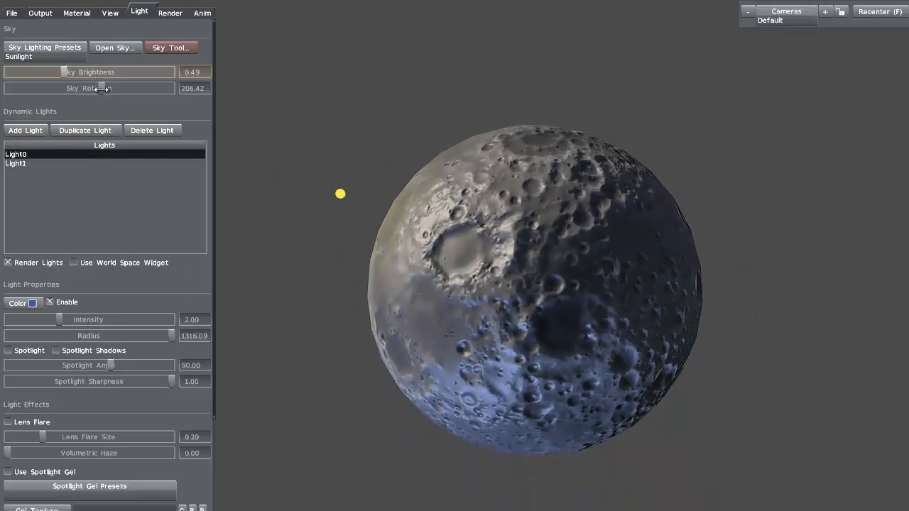
left_click_drag(101, 88, 65, 94)
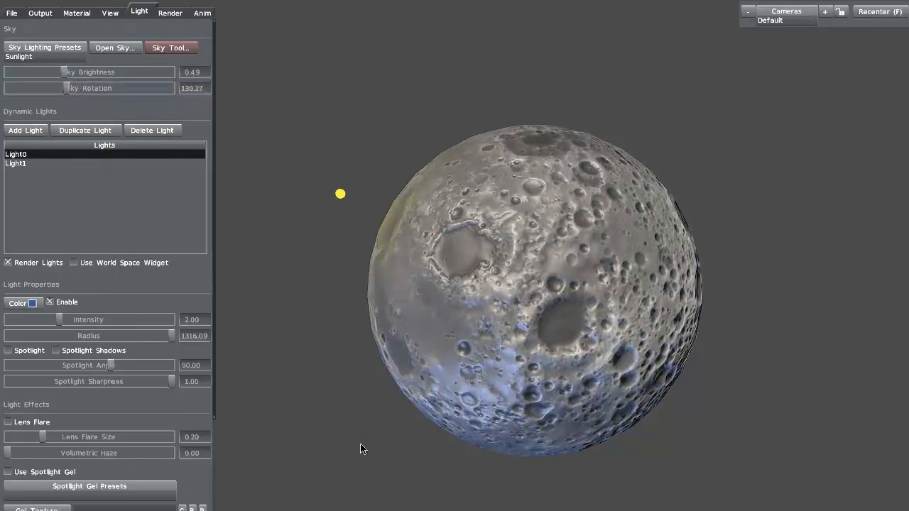
Step: Inspect the sphere's craters from several angles and distances under the rotated sky lighting
mouse_move(355, 448)
left_mouse_down()
mouse_move(471, 438)
mouse_move(341, 443)
left_mouse_up()
right_click_drag(366, 431, 341, 382)
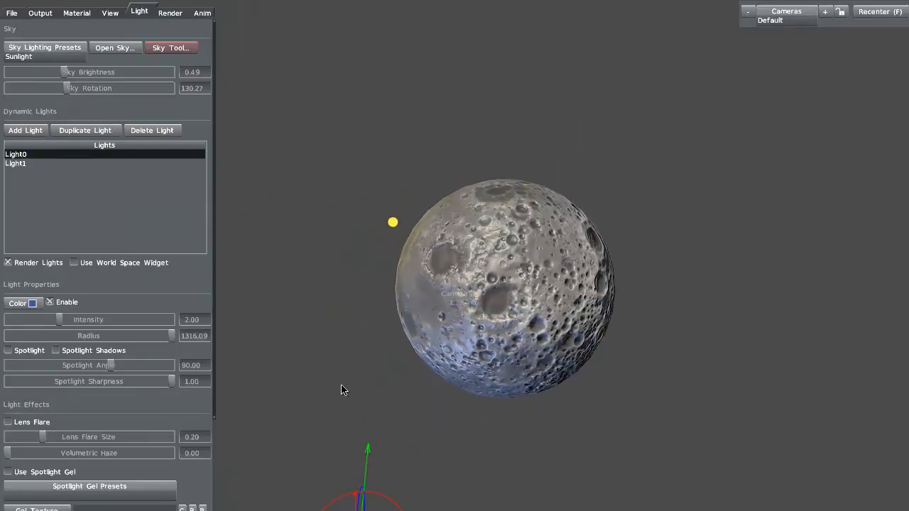
mouse_move(341, 390)
left_mouse_down()
mouse_move(343, 458)
mouse_move(257, 348)
mouse_move(319, 361)
mouse_move(366, 395)
mouse_move(359, 447)
mouse_move(342, 366)
mouse_move(353, 375)
left_mouse_up()
mouse_move(353, 376)
right_mouse_down()
mouse_move(369, 414)
mouse_move(337, 424)
right_mouse_up()
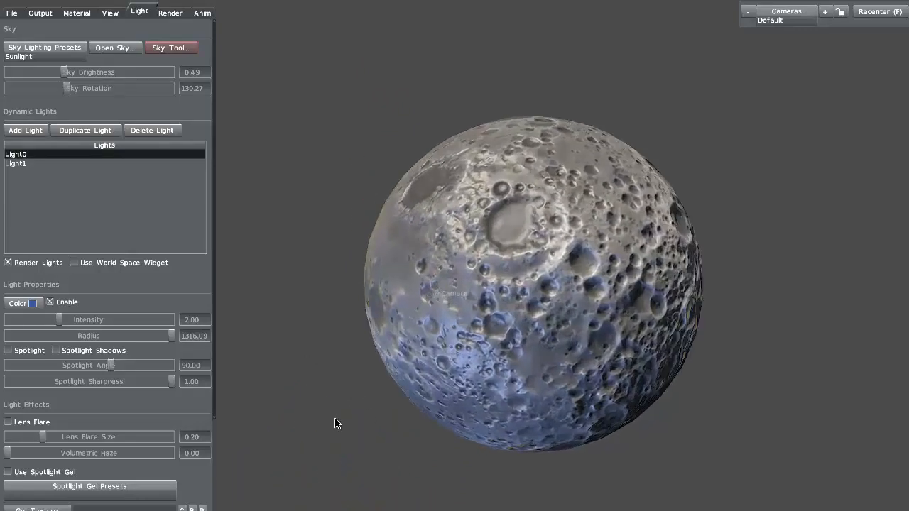
mouse_move(338, 423)
left_mouse_down()
mouse_move(424, 438)
mouse_move(438, 461)
left_mouse_up()
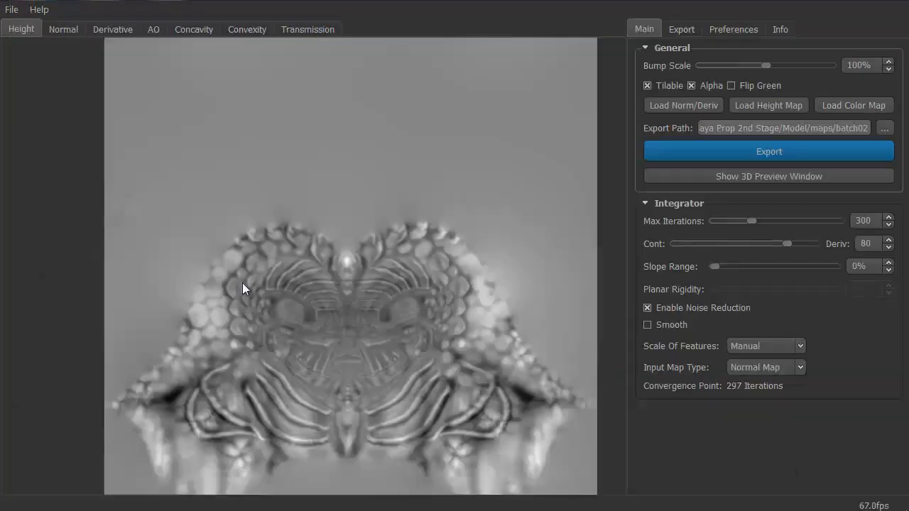
Step: Switch to Knald and look through the fish face's height, normal, derivative, AO and concavity maps
left_click_drag(314, 313, 308, 286)
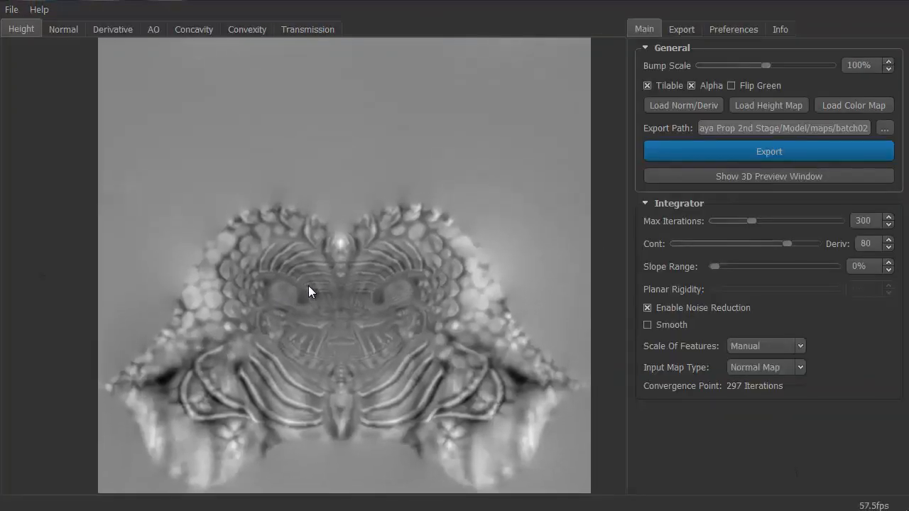
left_click(64, 30)
left_click(115, 29)
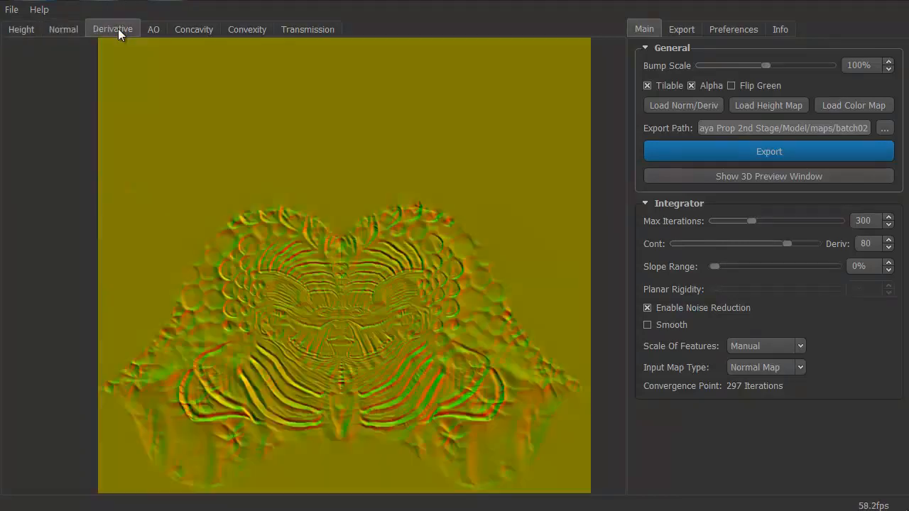
left_click(160, 32)
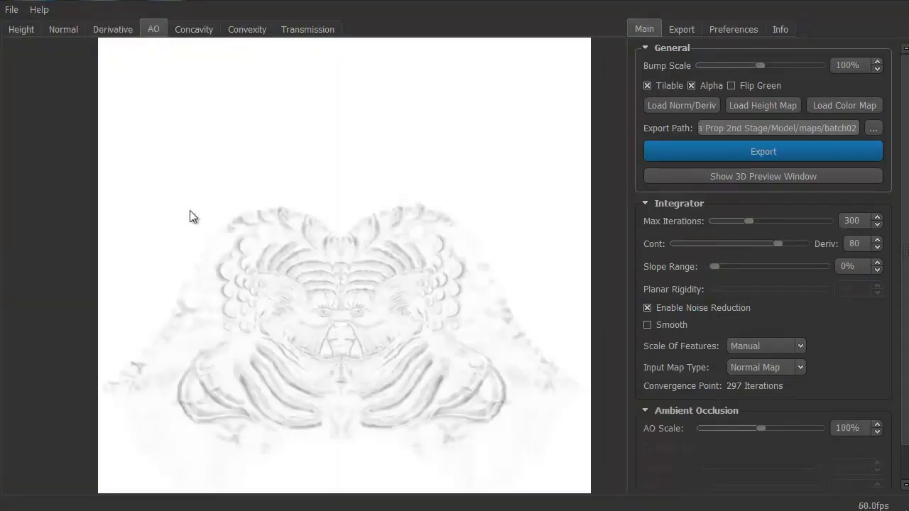
left_click(195, 29)
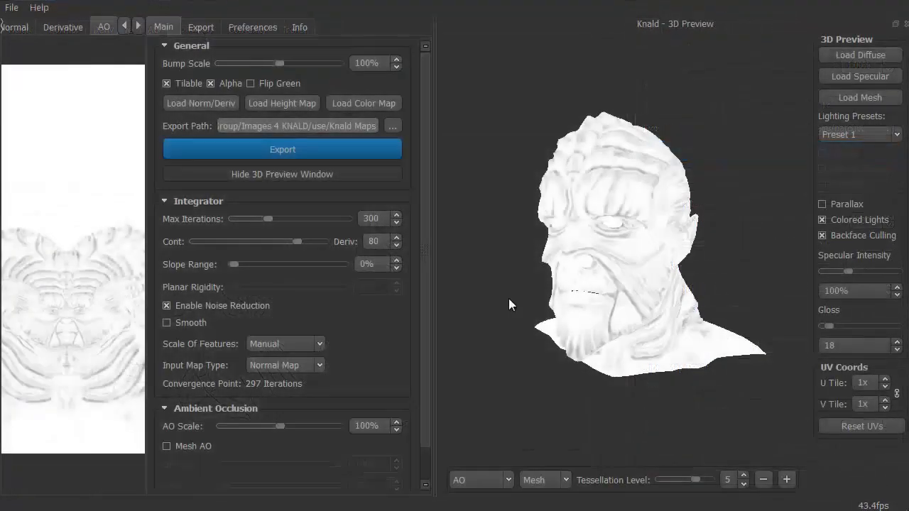
Step: Enable Mesh AO for the head model in the ambient occlusion settings
scroll(183, 421, "down", 2)
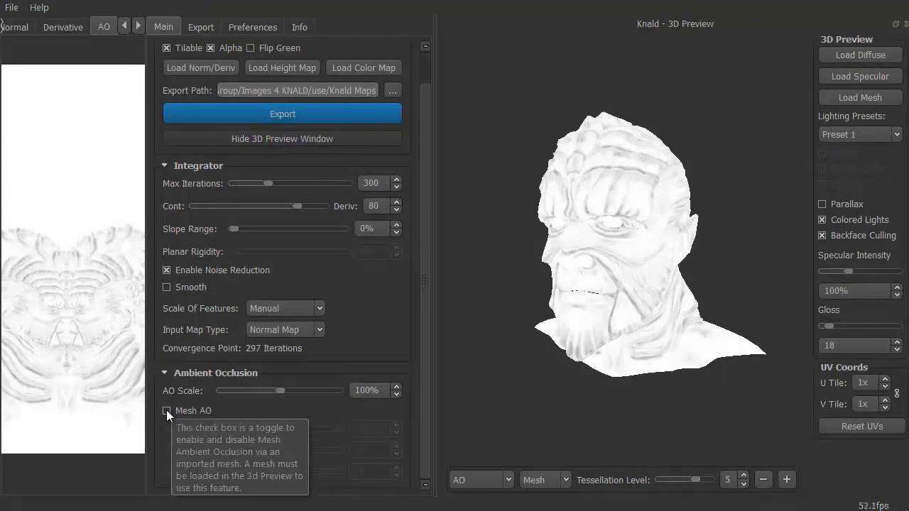
left_click(166, 410)
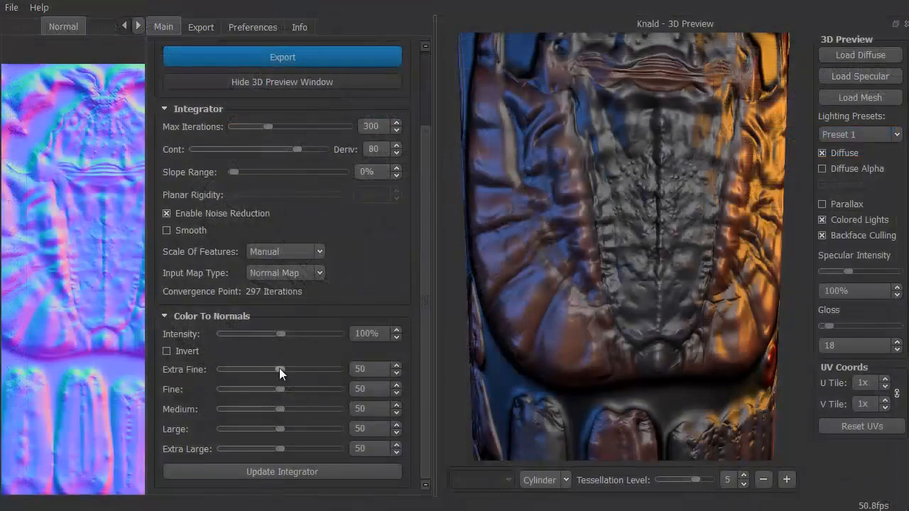
Step: Set the spider texture's Color To Normals detail levels to 92 for Extra Fine and 84 for Fine
left_click_drag(279, 368, 329, 368)
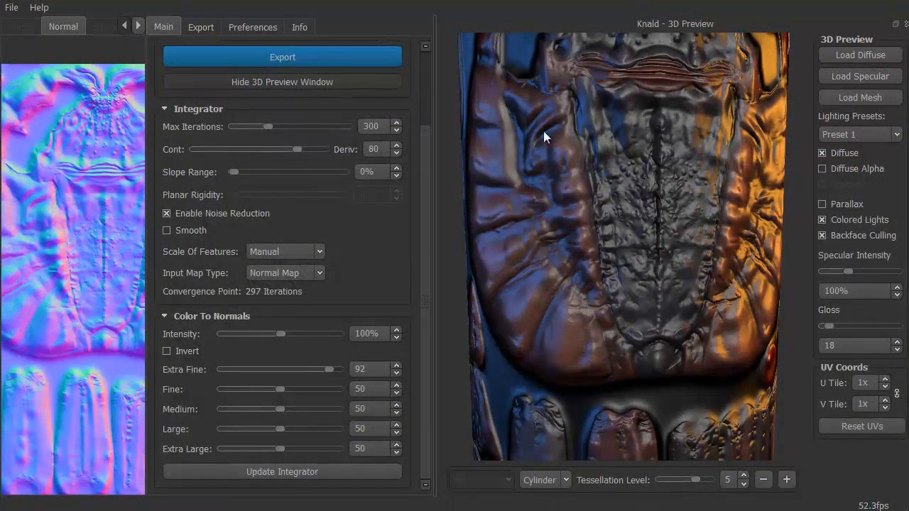
left_click_drag(279, 394, 311, 406)
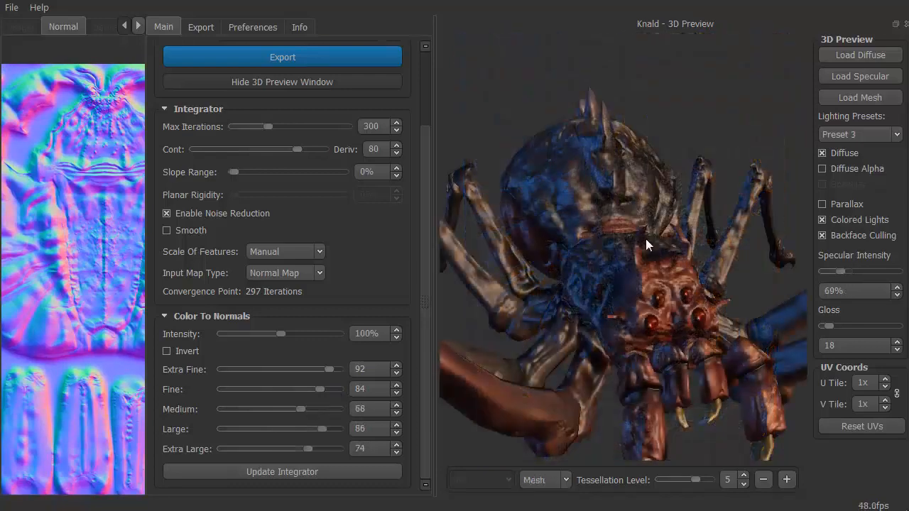
Step: Inspect the spider mesh's surface detail in the 3D preview from several angles and distances
scroll(647, 241, "down", 5)
left_click_drag(647, 240, 553, 335)
scroll(524, 302, "up", 5)
scroll(553, 336, "down", 5)
scroll(554, 335, "up", 5)
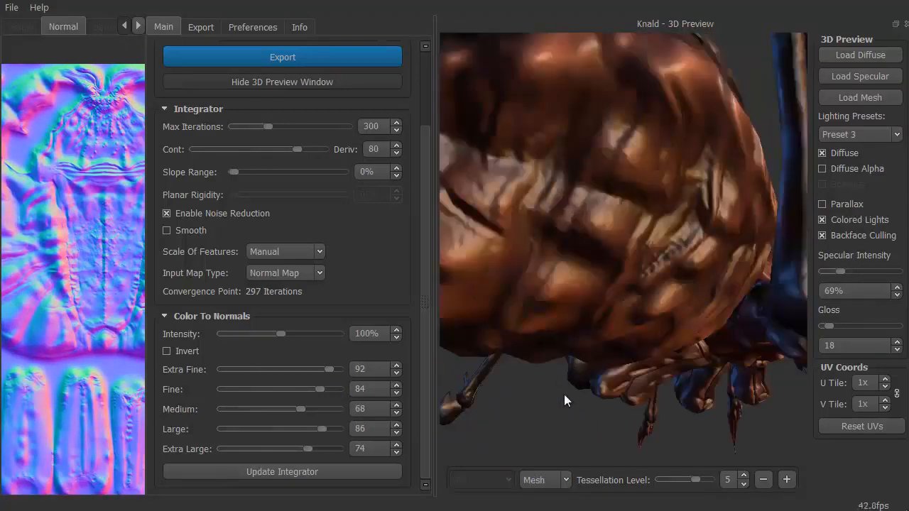
left_click_drag(564, 395, 518, 440)
scroll(559, 362, "down", 5)
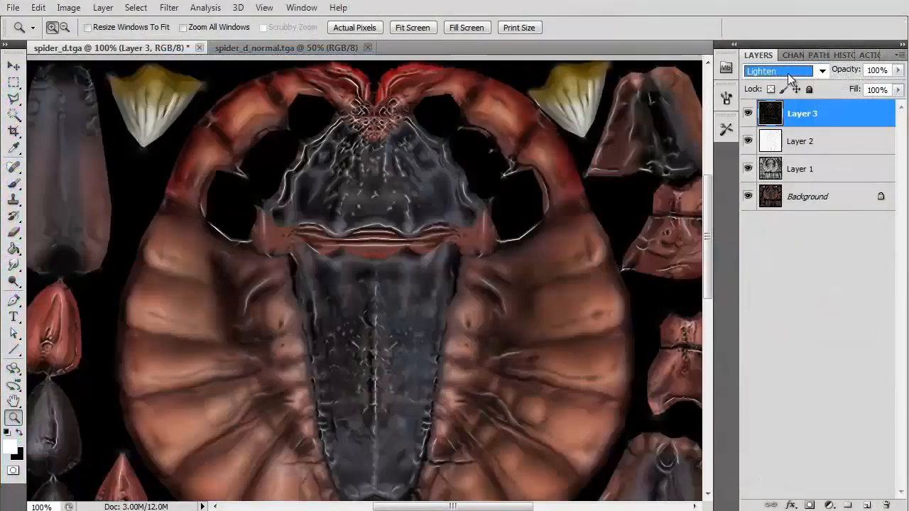
Step: Switch to Photoshop, set Layer 3's blend mode to Screen and reduce its opacity to about 50%
scroll(789, 74, "down", 5)
scroll(788, 74, "up", 4)
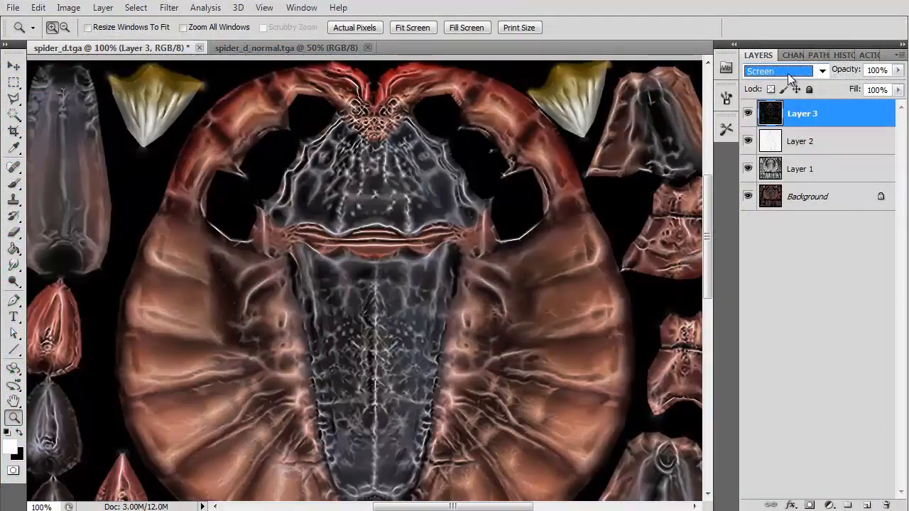
left_click_drag(709, 182, 710, 215)
left_click(842, 73)
type("50")
key("Return")
left_click_drag(860, 73, 853, 73)
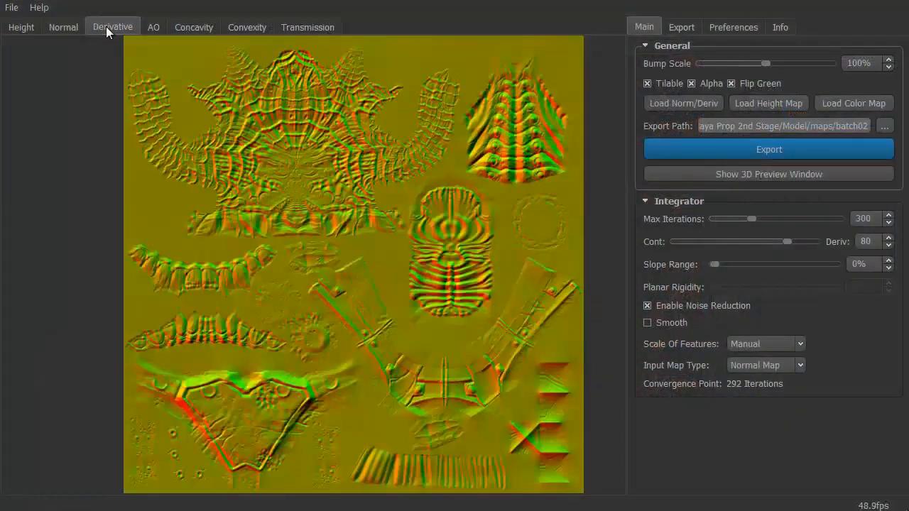
Step: Switch to Knald, load demon_head.obj as the 3D preview mesh and open the export settings
left_click(194, 27)
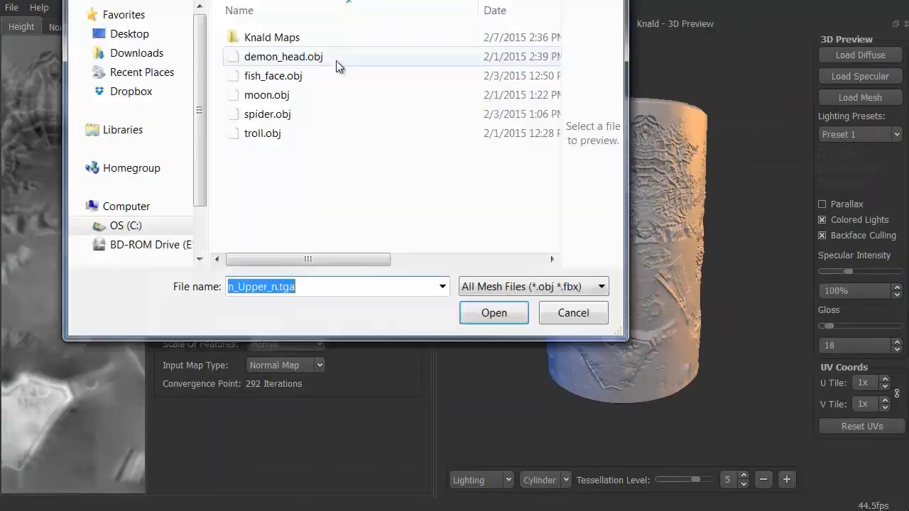
double_click(337, 64)
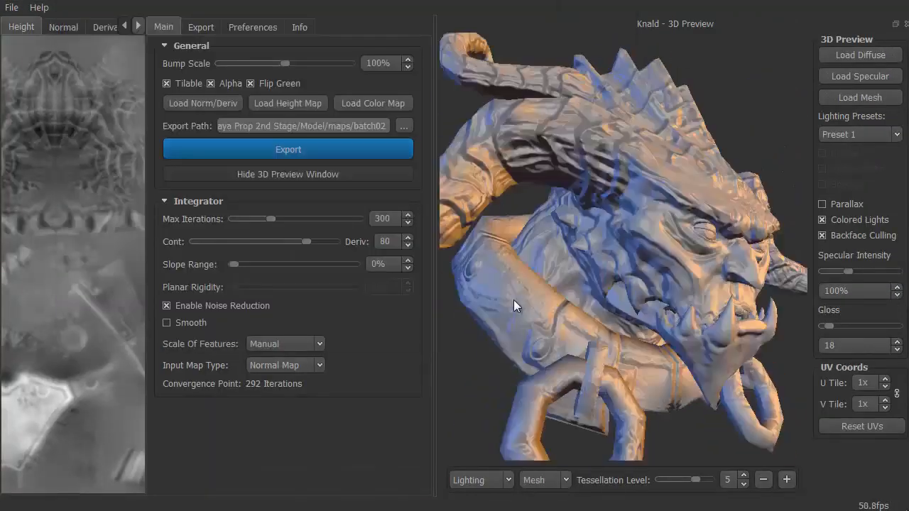
left_click(201, 27)
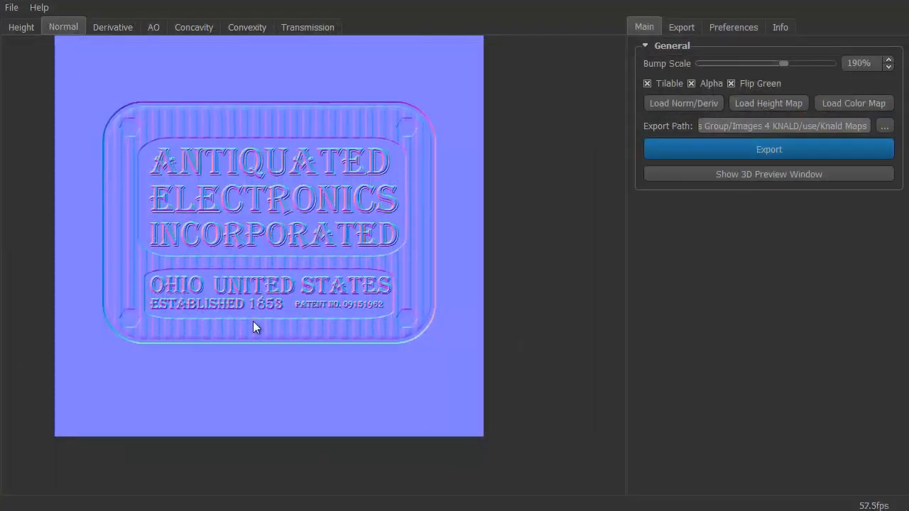
Step: Examine the lettering and ribbed border of the sign's normal map up close
scroll(110, 231, "up", 5)
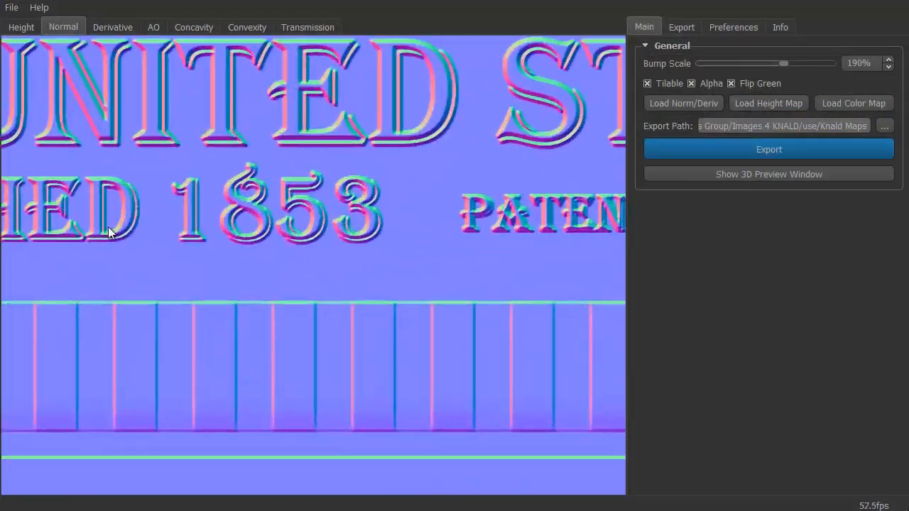
left_click_drag(372, 259, 89, 269)
left_click_drag(400, 303, 344, 394)
scroll(340, 362, "down", 5)
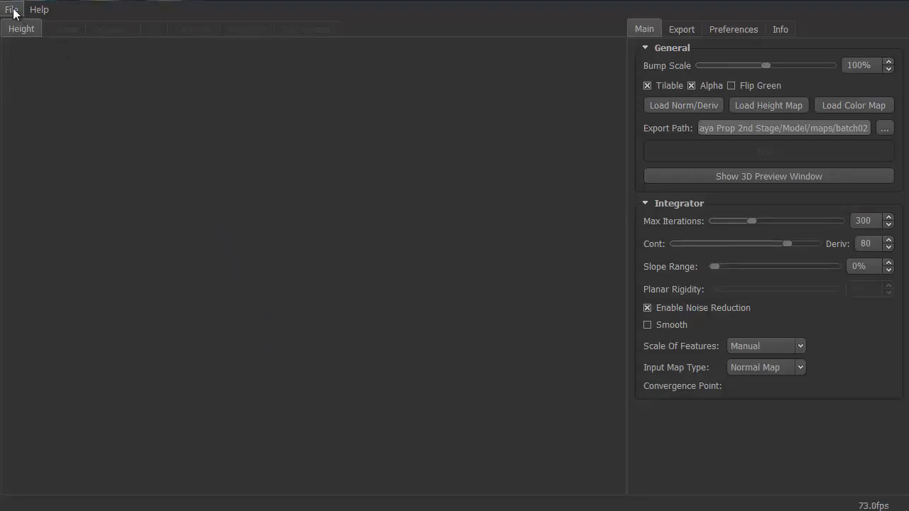
Step: Load fish_face_n.tga as the source normal map
double_click(230, 154)
left_click_drag(261, 19, 302, 0)
left_click_drag(375, 46, 374, 113)
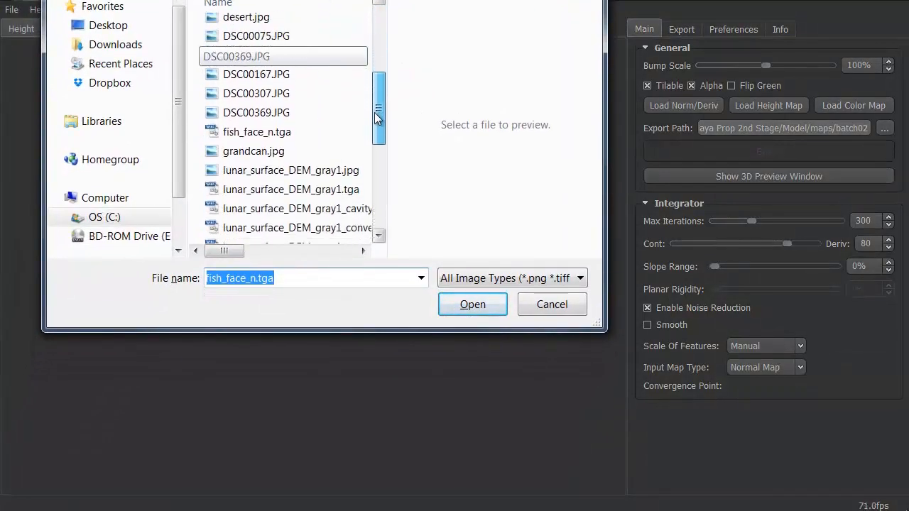
double_click(273, 134)
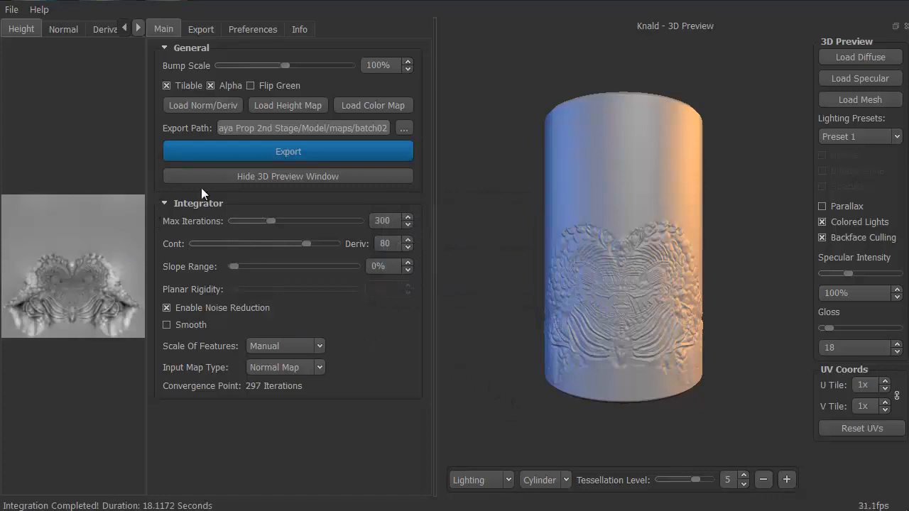
Step: Hide the 3D preview window and examine the fish face's height map up close
left_click(300, 176)
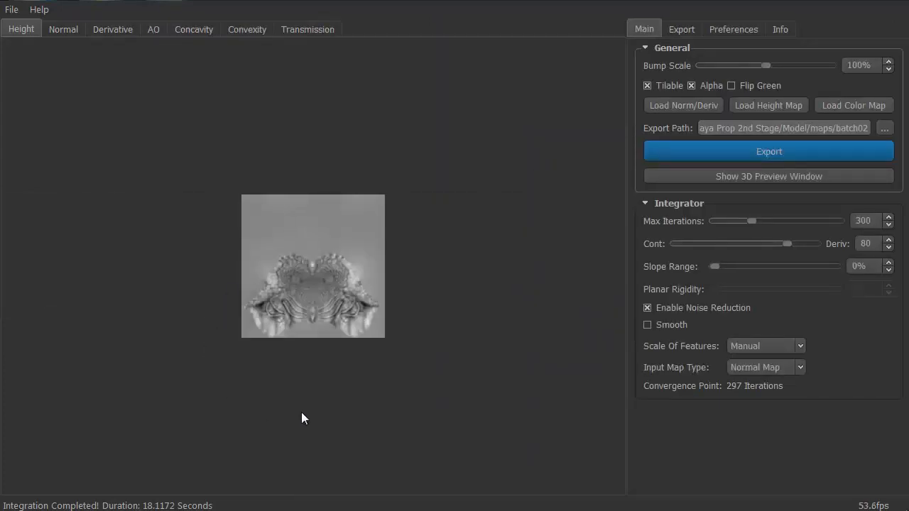
scroll(301, 418, "up", 5)
scroll(361, 365, "up", 2)
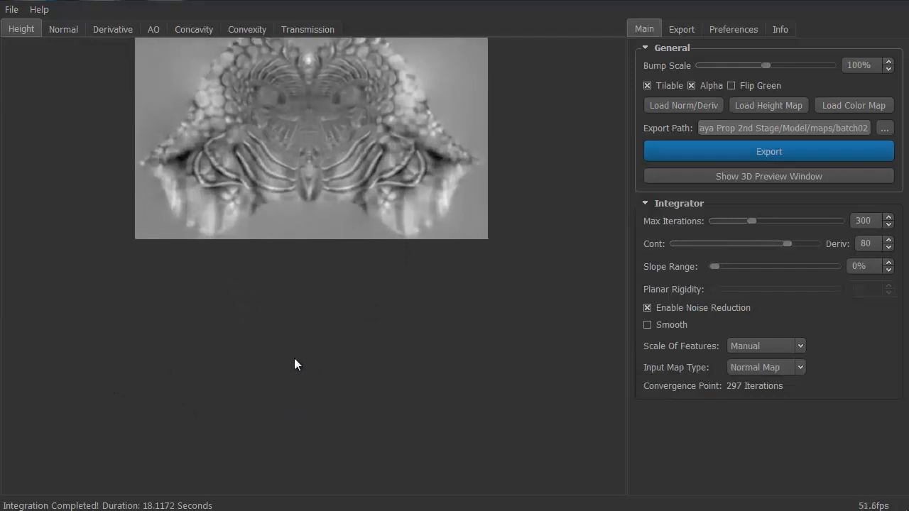
right_click_drag(294, 358, 179, 310)
middle_click_drag(262, 260, 303, 434)
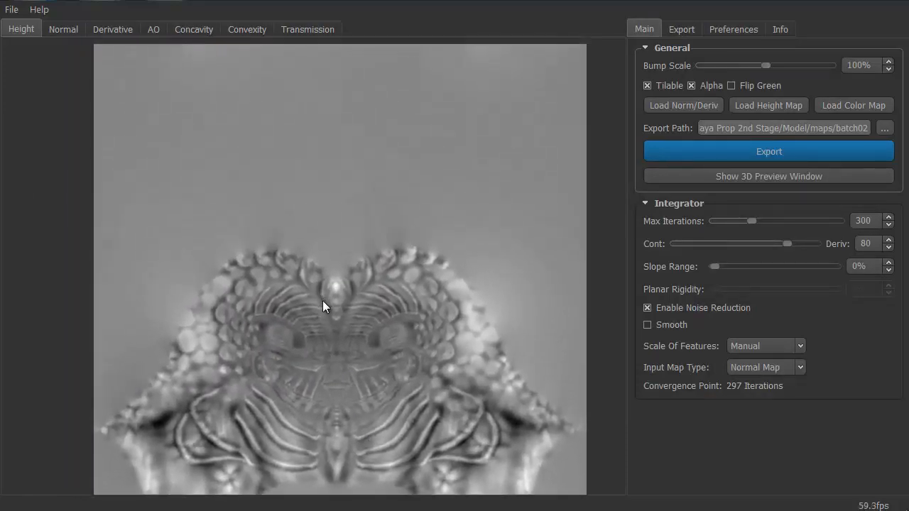
middle_click_drag(322, 300, 338, 264)
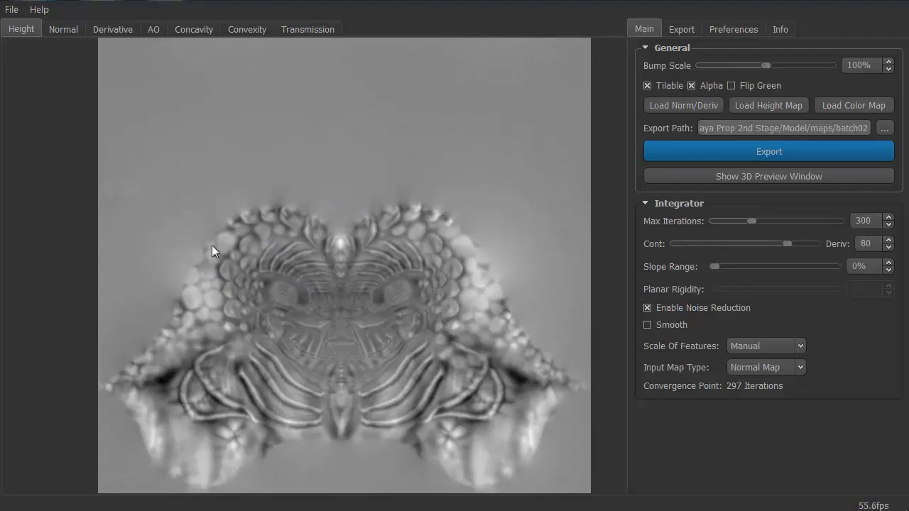
Step: Review the fish face's normal, derivative, AO, concavity and convexity maps one after another
left_click(63, 29)
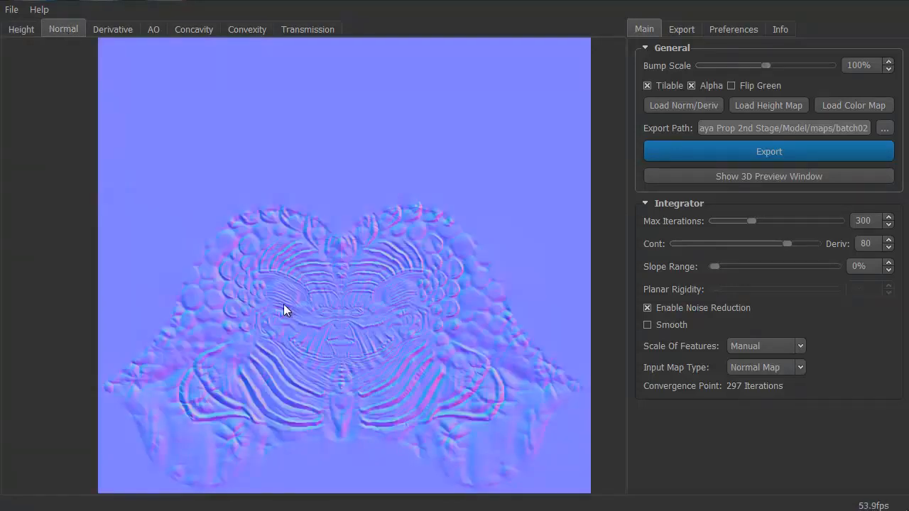
left_click(118, 29)
left_click(158, 29)
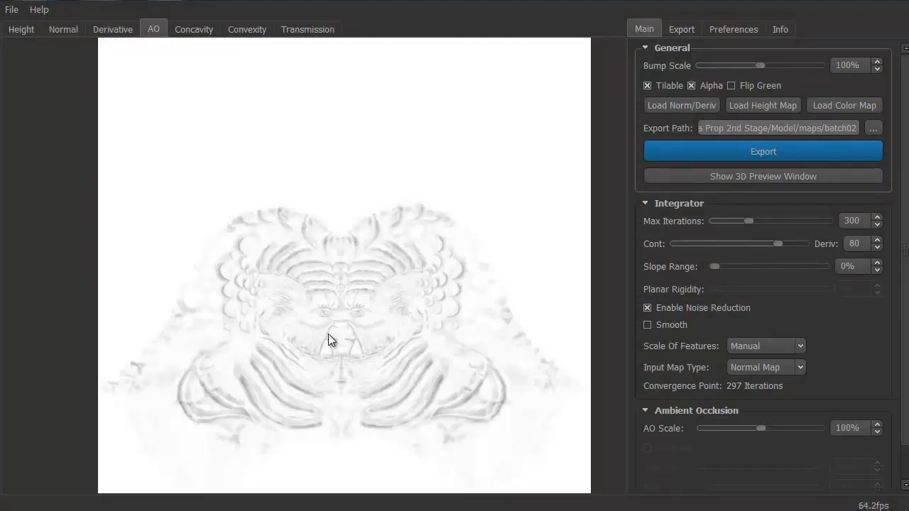
left_click(198, 30)
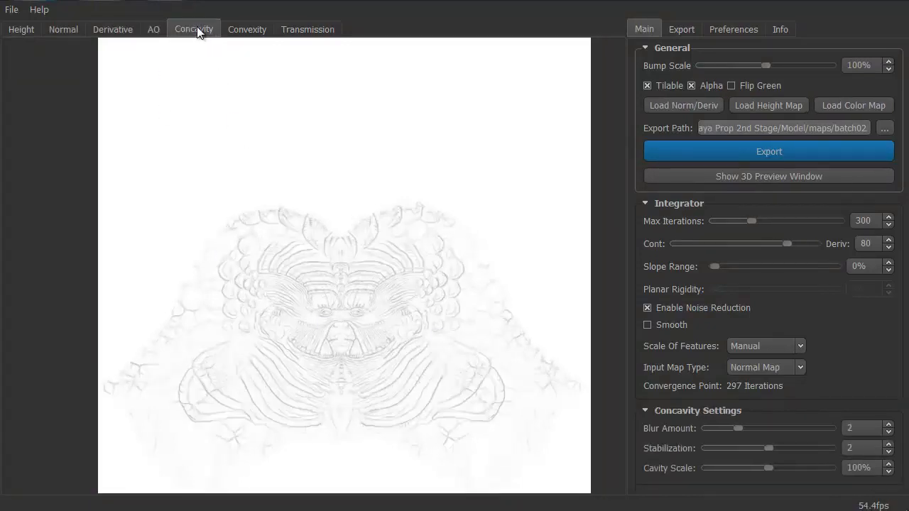
left_click(241, 30)
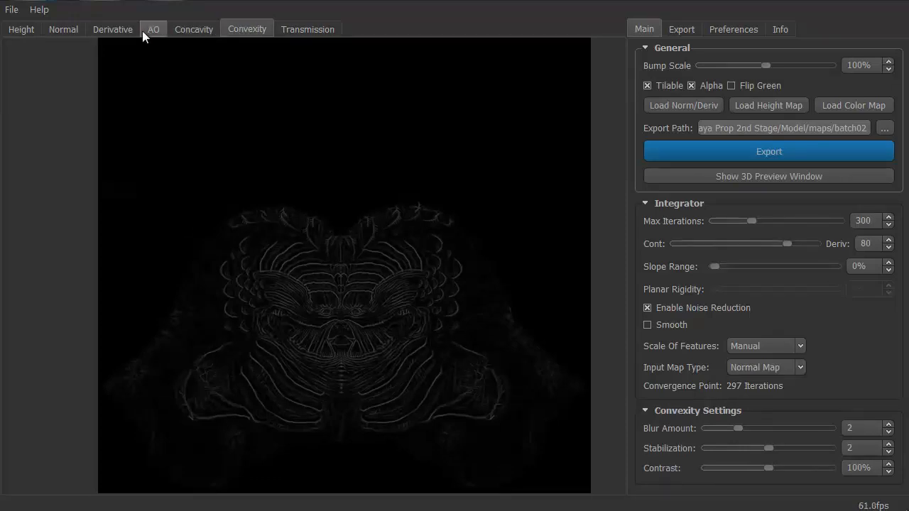
Step: Show the 3D preview window and view the fish face relief on the cylinder from another angle
left_click(732, 177)
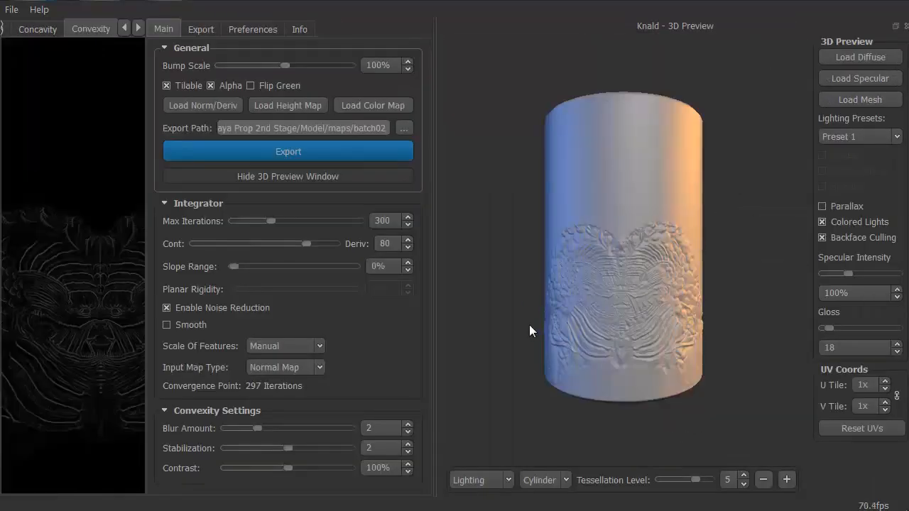
left_click_drag(494, 308, 495, 296)
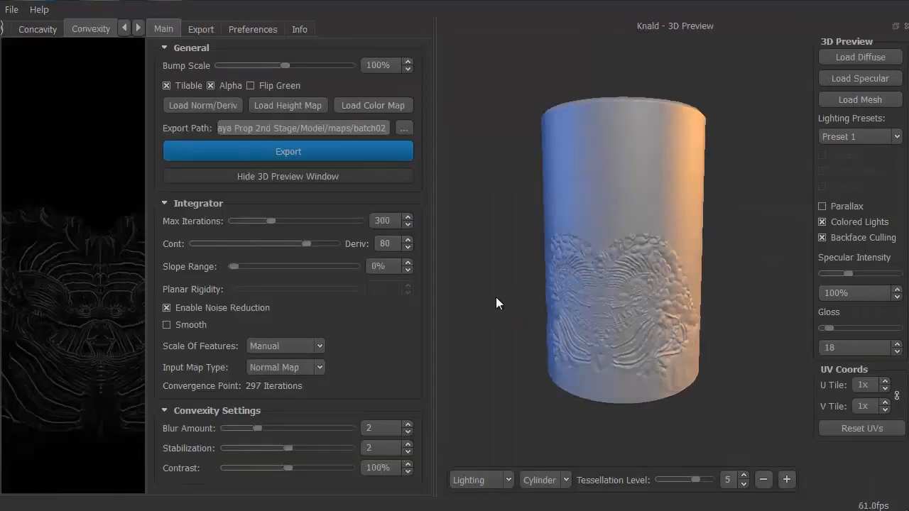
Step: Load fish_face.OBJ as the 3D preview mesh
left_click(862, 97)
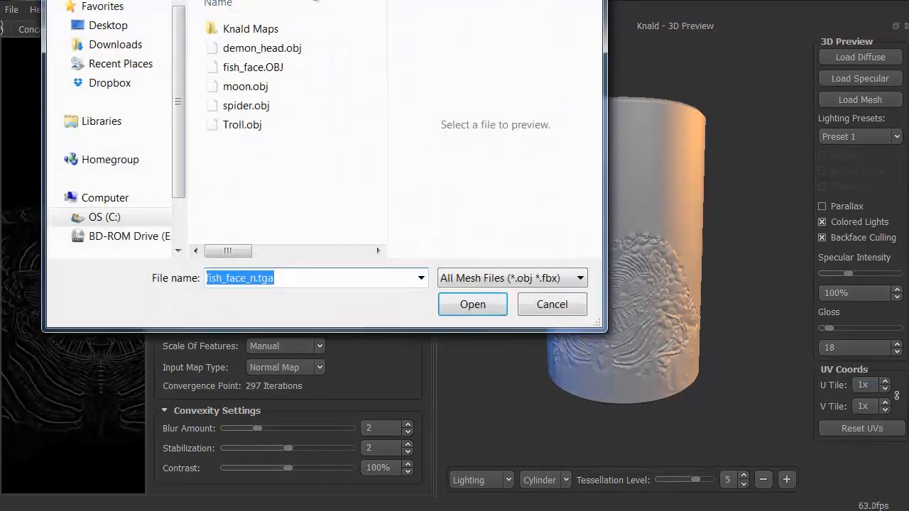
left_click(241, 68)
left_click(463, 302)
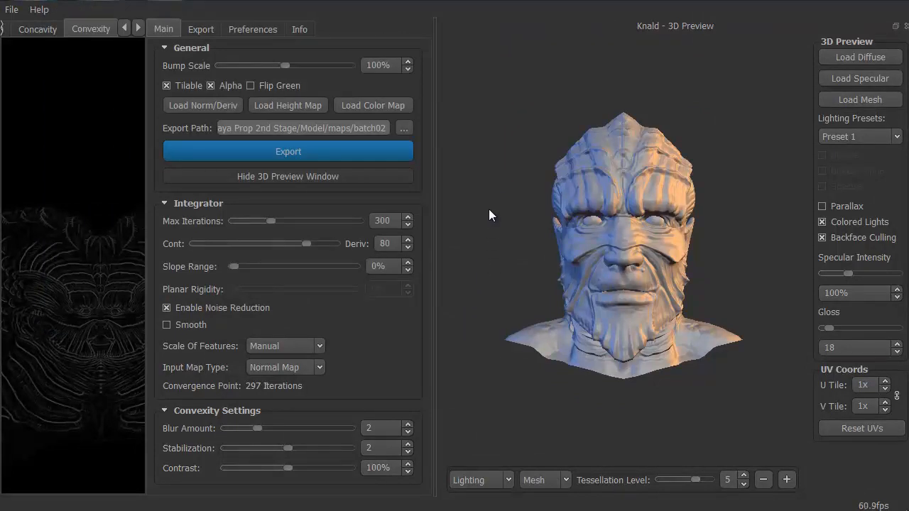
Step: Inspect the fish face mesh with its relief from several angles and up close
mouse_move(489, 210)
left_mouse_down()
mouse_move(579, 212)
mouse_move(484, 210)
left_mouse_up()
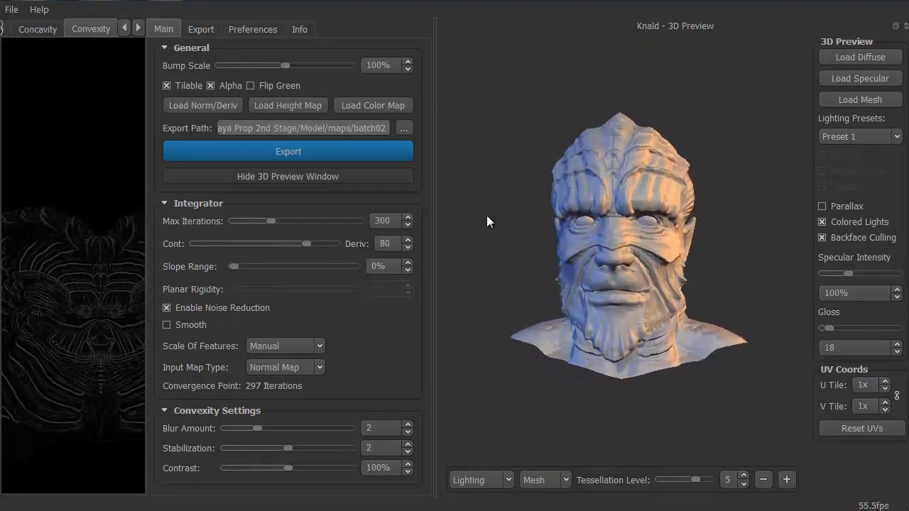
left_click_drag(494, 248, 501, 272)
scroll(492, 254, "up", 5)
scroll(492, 253, "down", 5)
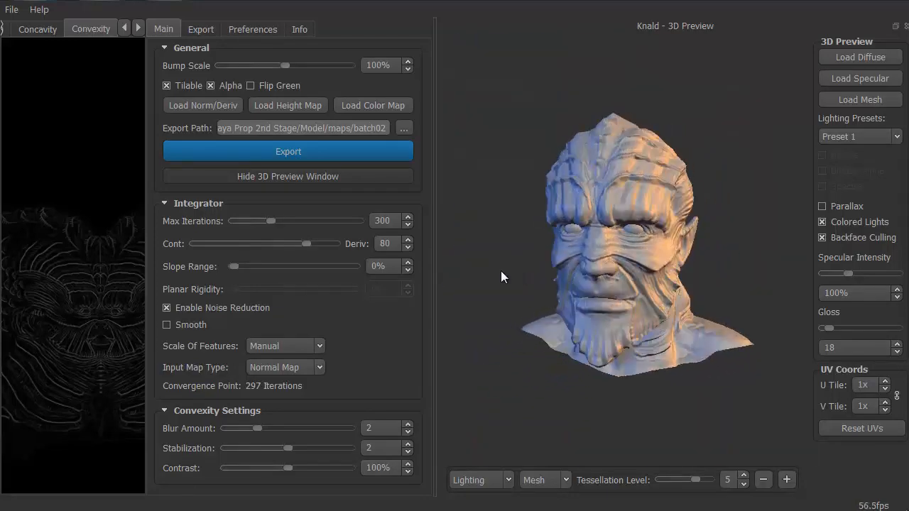
scroll(511, 269, "up", 5)
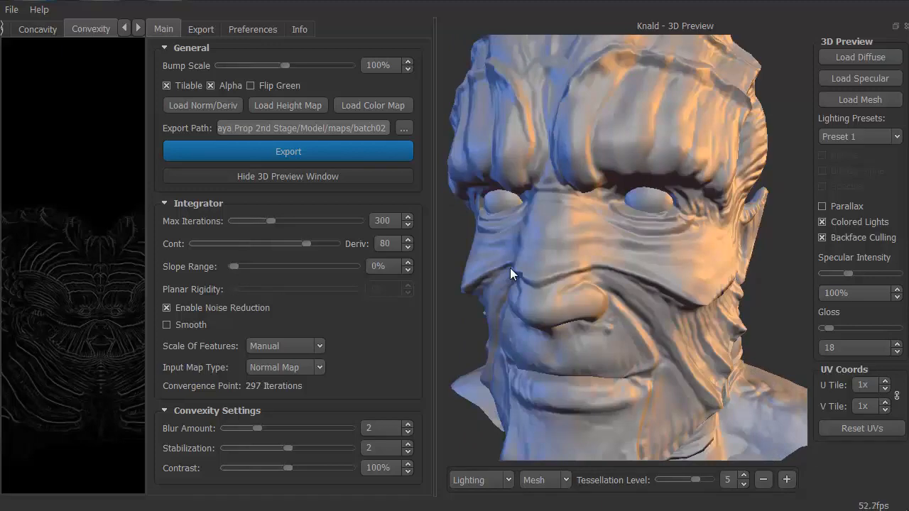
scroll(476, 309, "down", 3)
left_click_drag(477, 309, 467, 288)
scroll(504, 298, "down", 3)
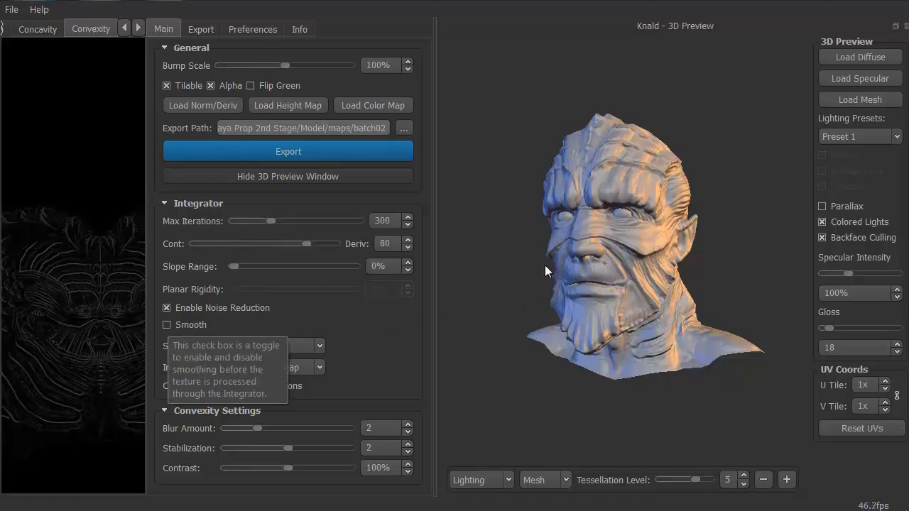
mouse_move(497, 304)
left_mouse_down()
mouse_move(442, 296)
mouse_move(430, 328)
mouse_move(747, 325)
mouse_move(520, 318)
mouse_move(488, 307)
mouse_move(483, 291)
mouse_move(493, 308)
left_mouse_up()
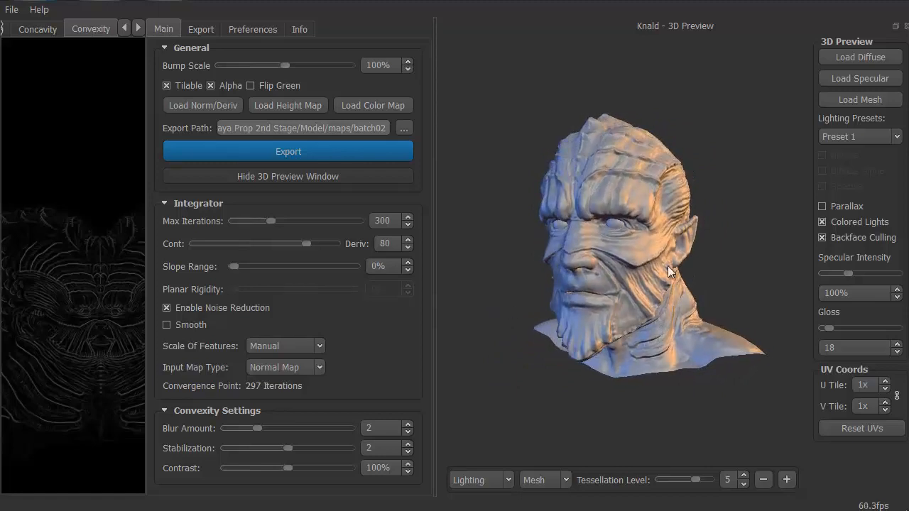
Step: Inspect the head from both sides without colored lights, and turn the colored lights back on to compare the shading
left_click(822, 223)
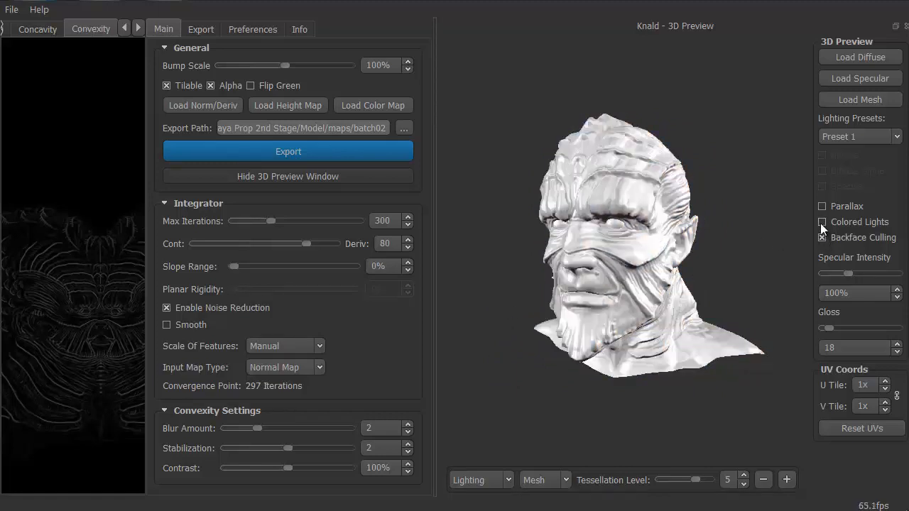
left_click_drag(497, 277, 653, 184)
left_click_drag(487, 171, 677, 192)
left_click(822, 222)
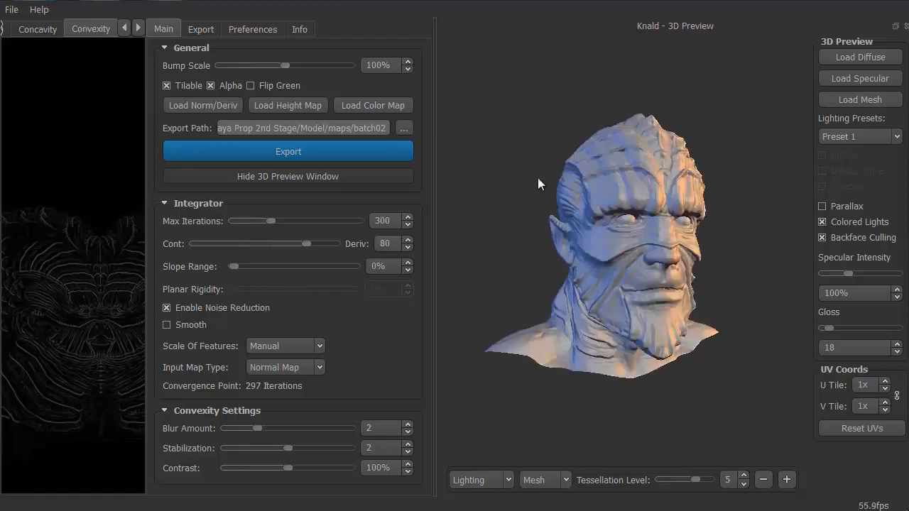
left_click_drag(515, 270, 533, 265)
left_click_drag(515, 211, 496, 228)
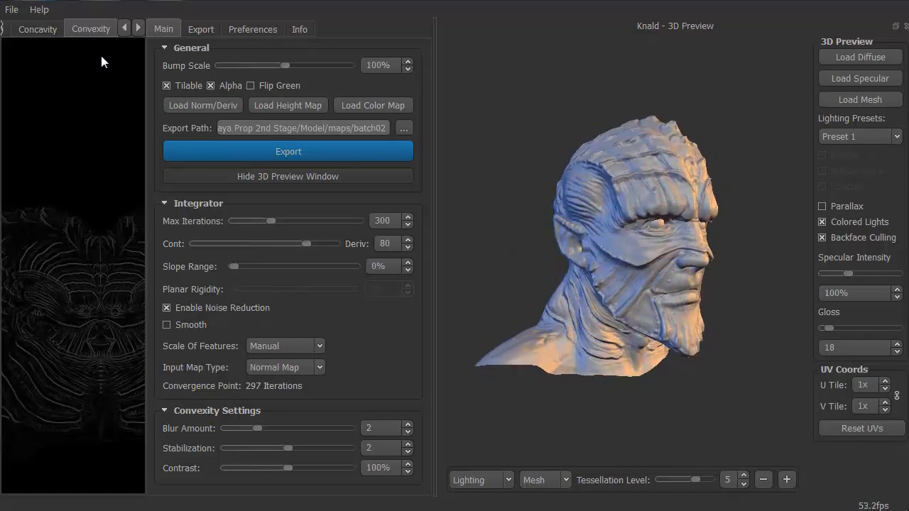
Step: Display the fish face's AO map and hide the 3D preview window
left_click(138, 27)
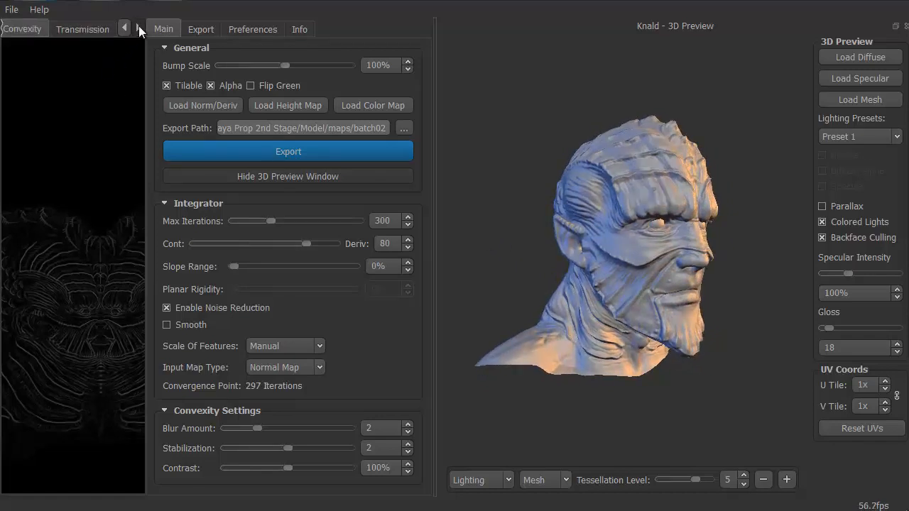
left_click(124, 28)
left_click(123, 28)
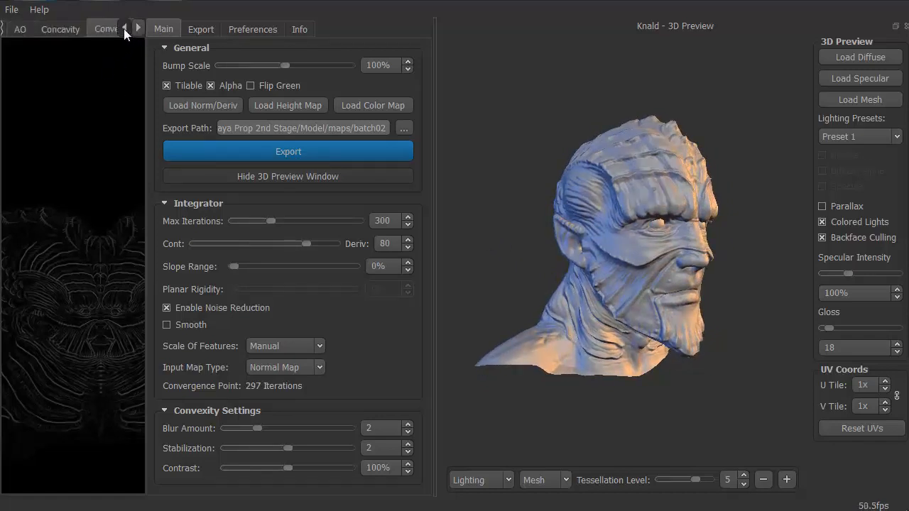
left_click(123, 27)
left_click(71, 31)
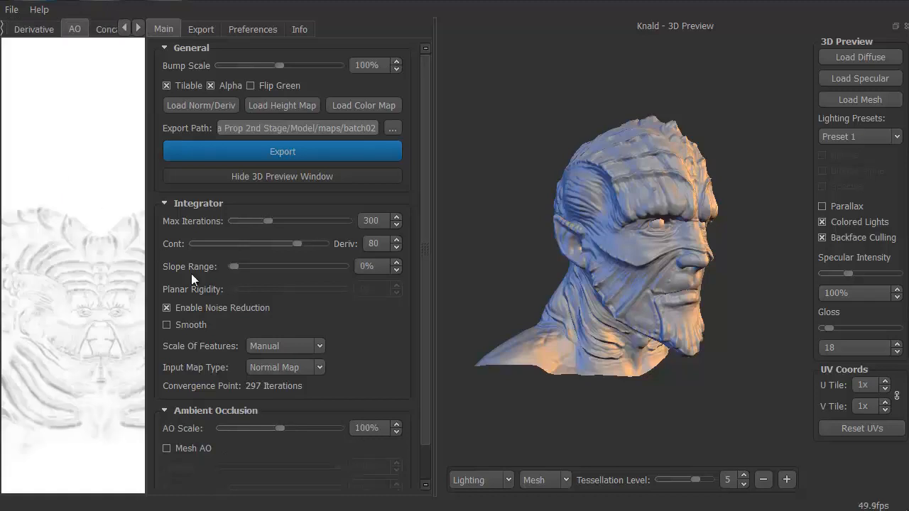
left_click(266, 175)
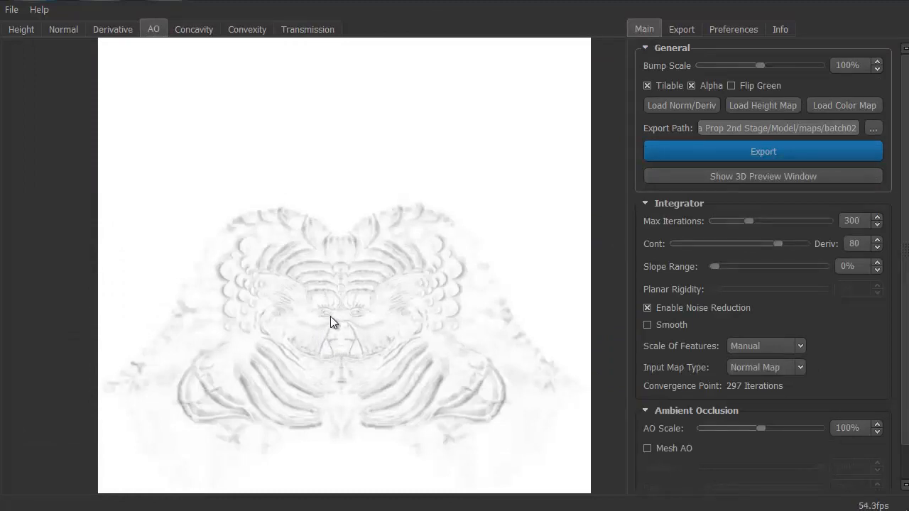
Step: Examine the scales, eyes and mouth in the fish face's AO map up close
scroll(35, 284, "up", 5)
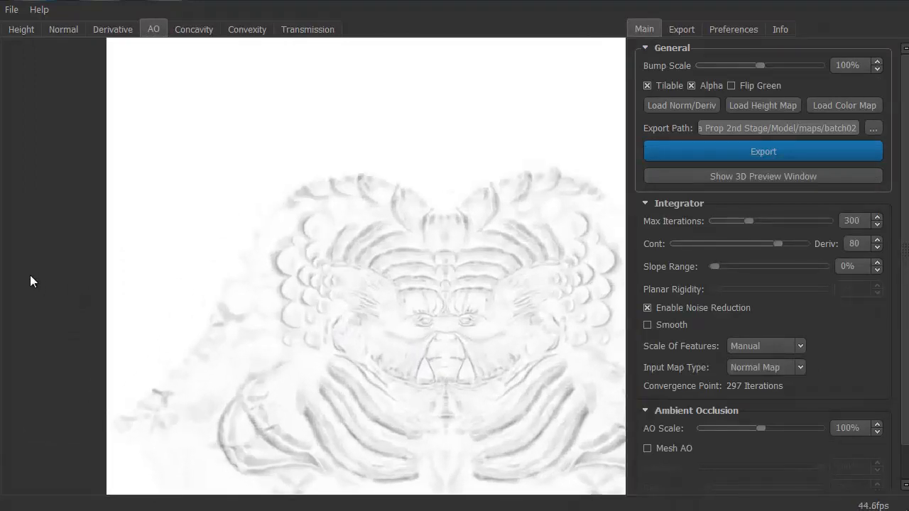
left_click_drag(395, 269, 199, 220)
left_click_drag(444, 331, 293, 276)
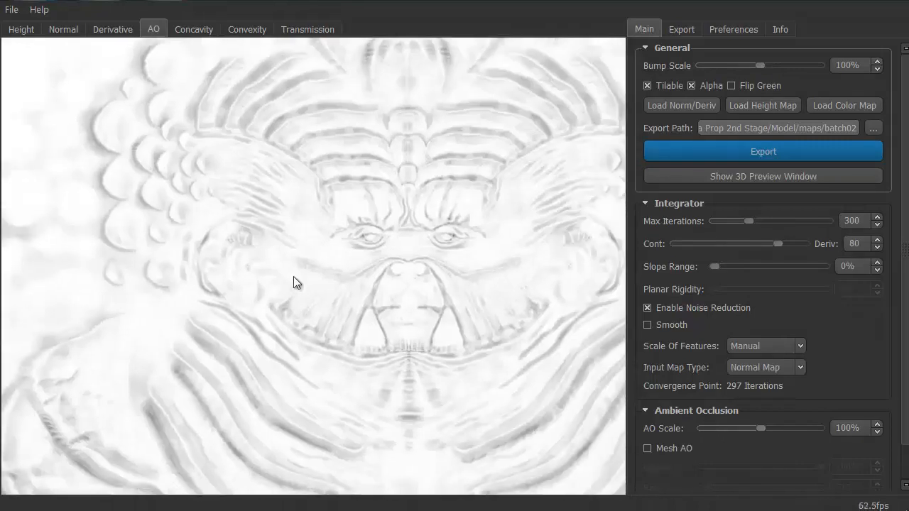
left_click_drag(365, 316, 295, 270)
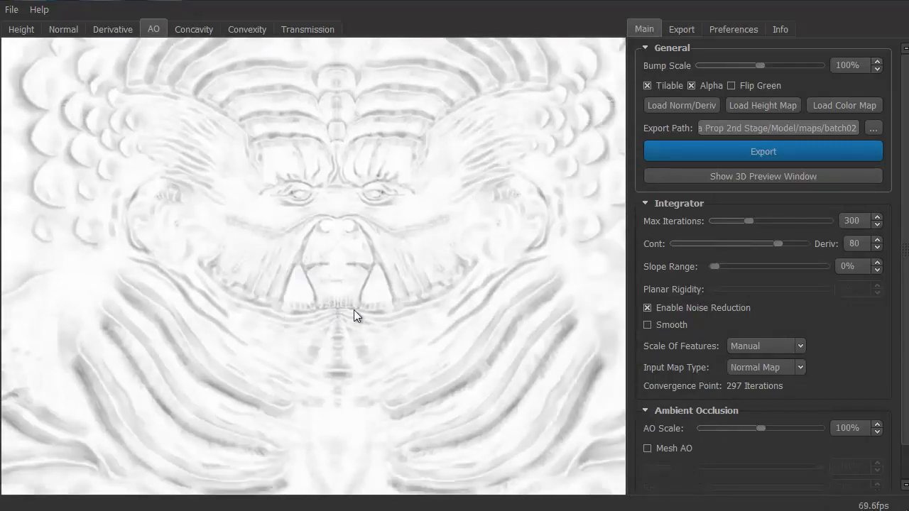
scroll(348, 309, "down", 5)
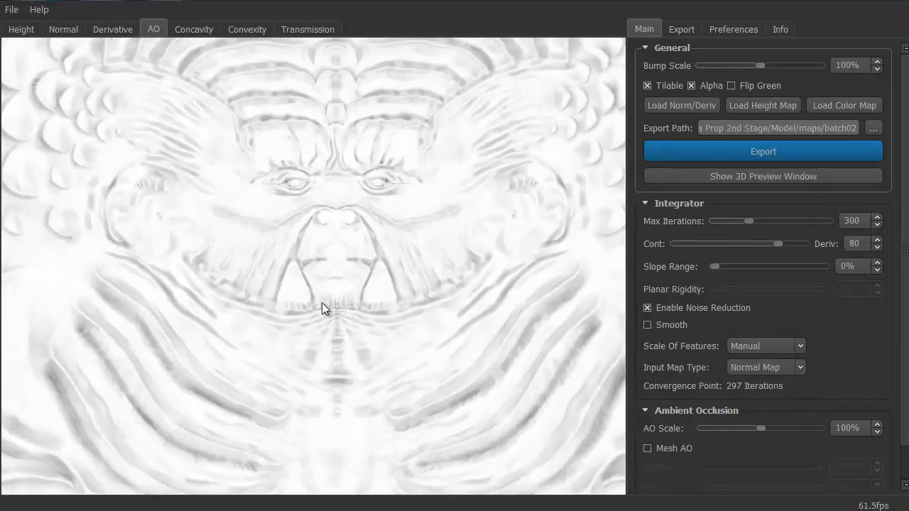
scroll(333, 310, "down", 1)
left_click_drag(351, 301, 325, 341)
Step: Set the export path to the Knald Maps folder
left_click(728, 29)
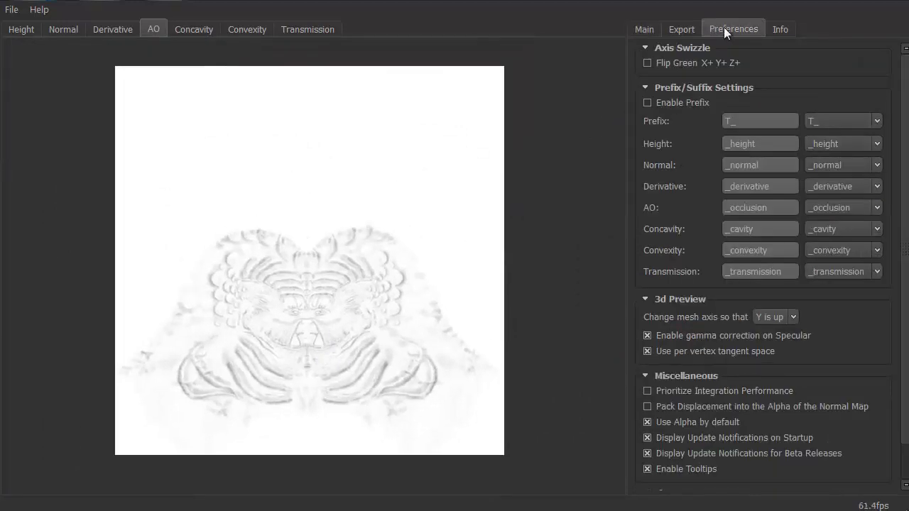
left_click(682, 30)
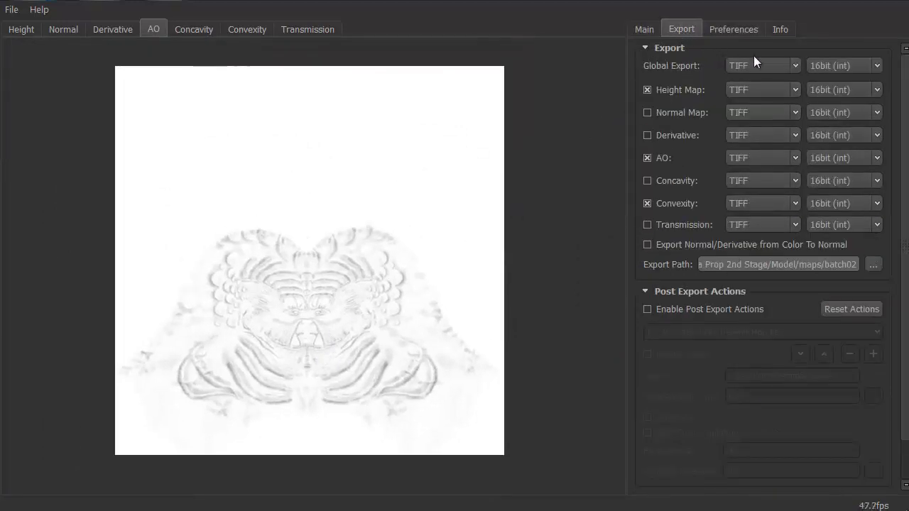
left_click(655, 33)
left_click(873, 129)
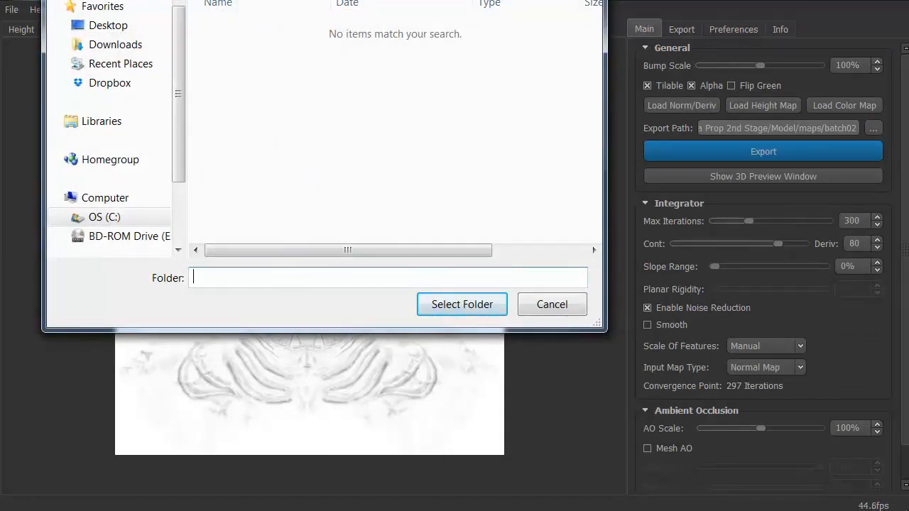
left_click(247, 28)
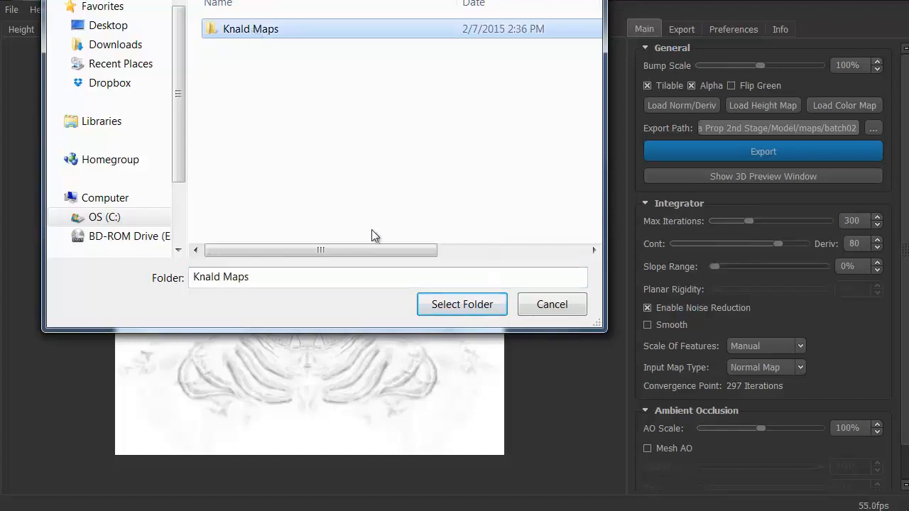
left_click(461, 304)
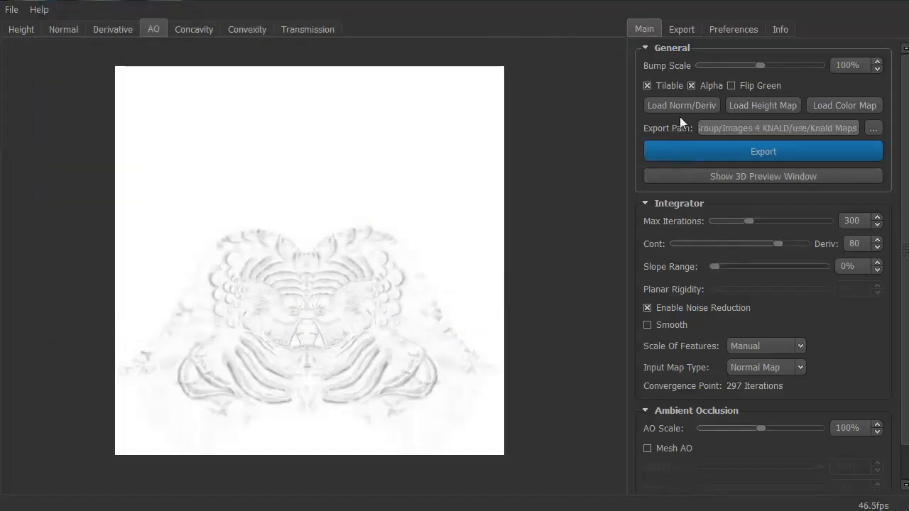
Step: Exclude the convexity map from the export and export the height and AO maps as 16-bit TIFF files
left_click(722, 32)
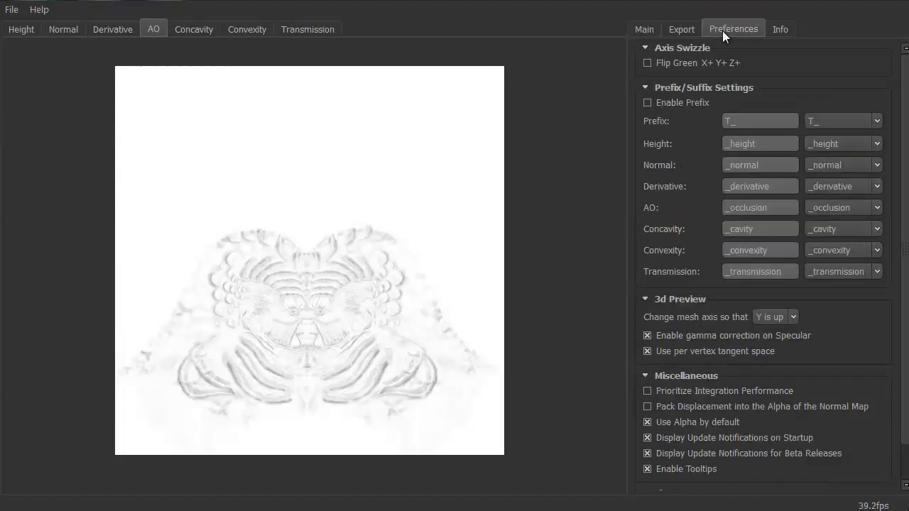
left_click(686, 29)
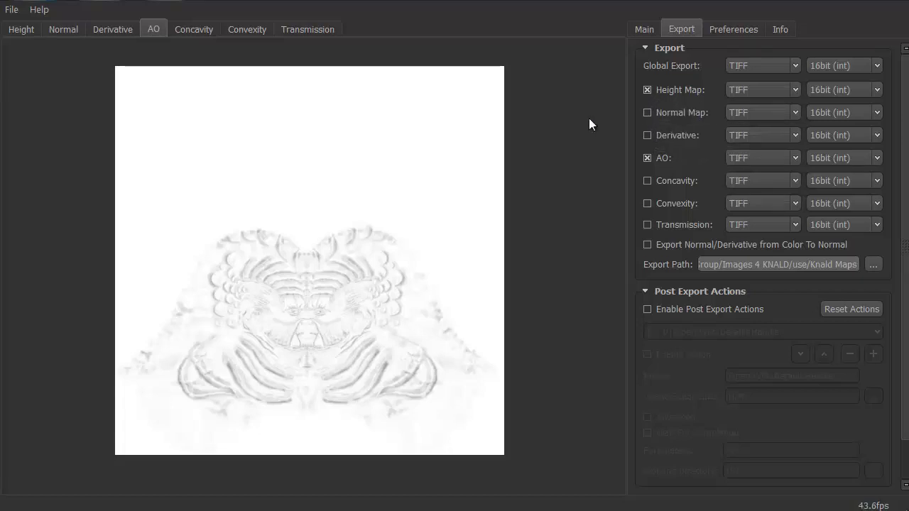
key("ctrl+e")
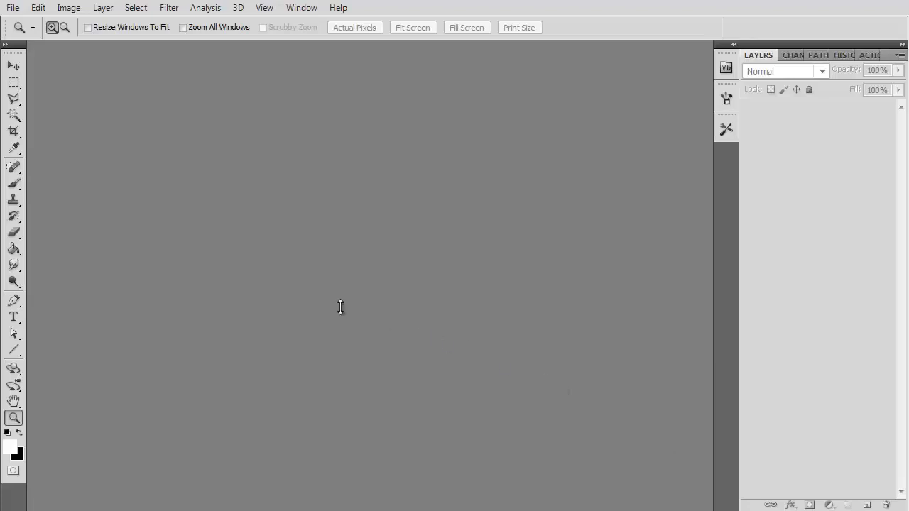
Step: Switch to Photoshop and open fish_face_n_height.tiff and fish_face_n_occlusion.tiff from the Knald Maps folder
double_click(315, 231)
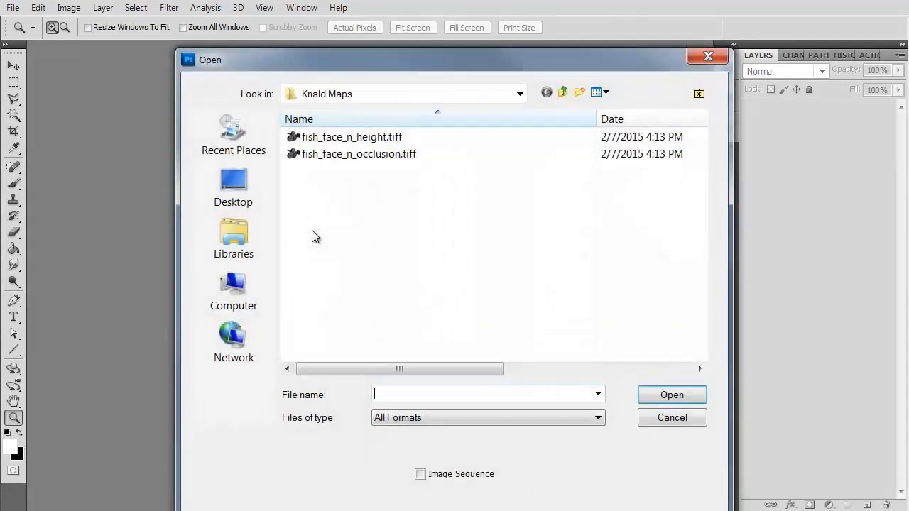
left_click(352, 136)
left_click(359, 153, "shift")
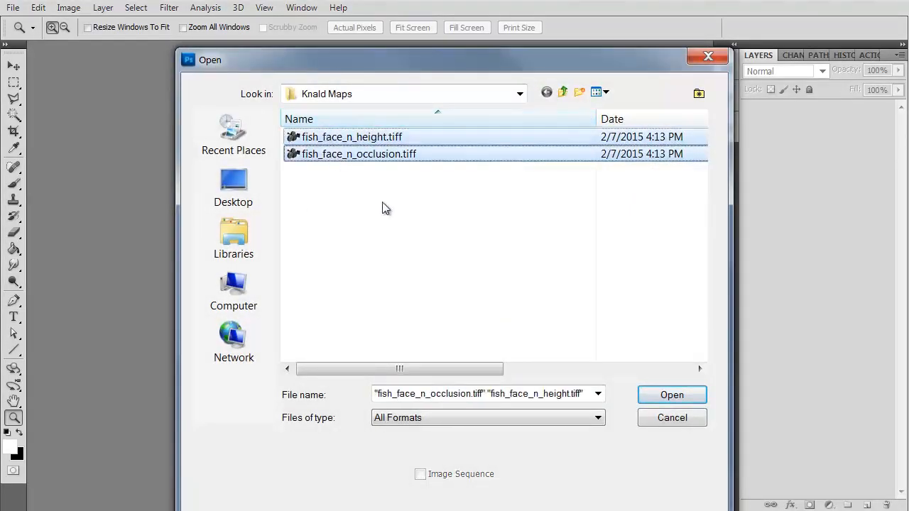
left_click(672, 395)
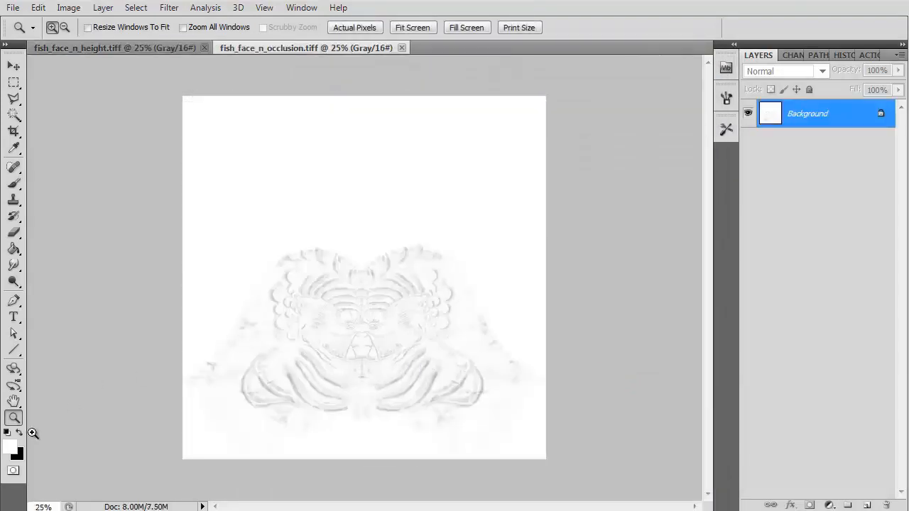
Step: Examine the exported occlusion map and the exported height map up close
left_click(353, 340)
left_click(357, 341)
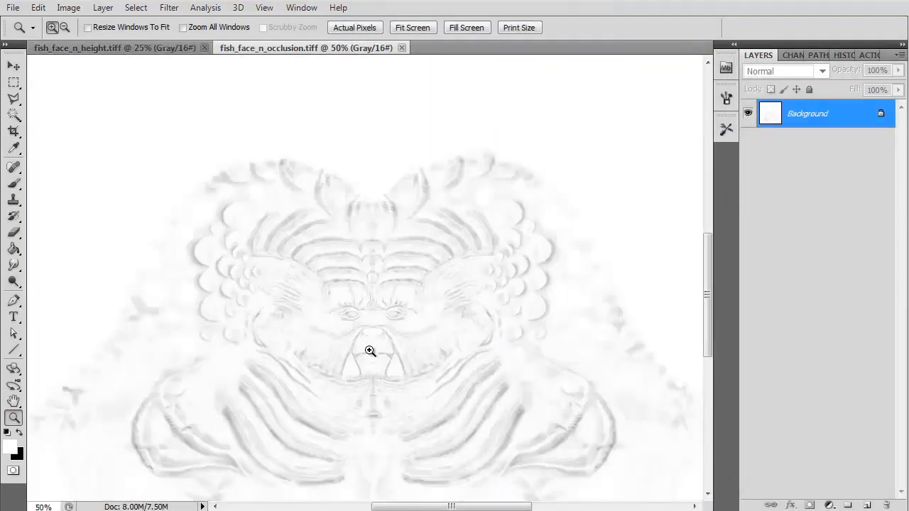
left_click(138, 50)
left_click(360, 353)
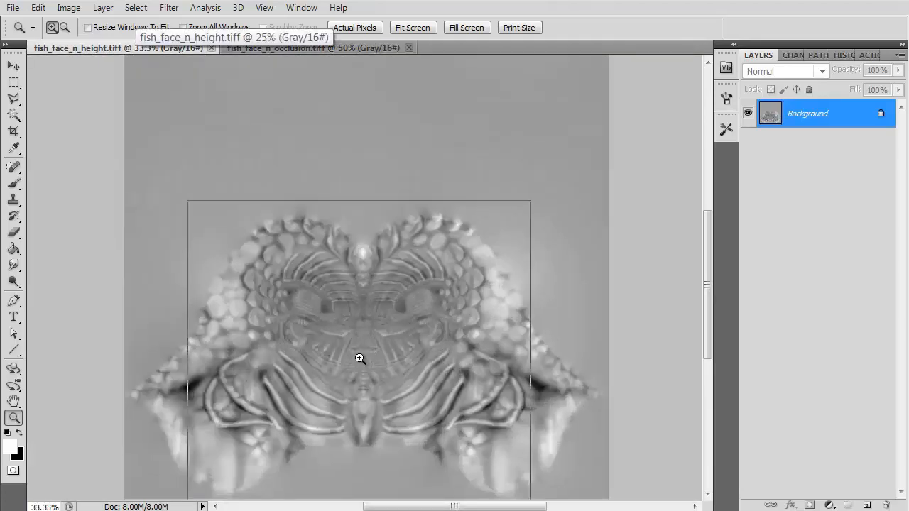
left_click(360, 358)
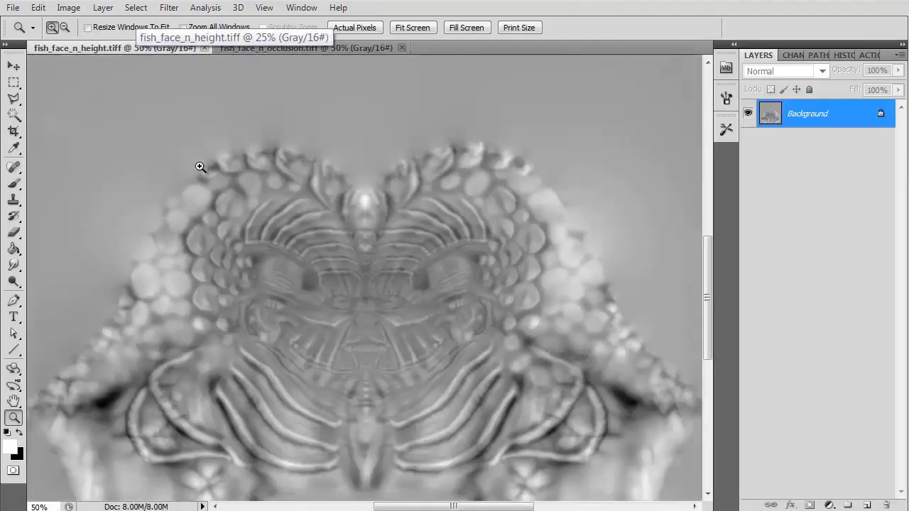
key("alt")
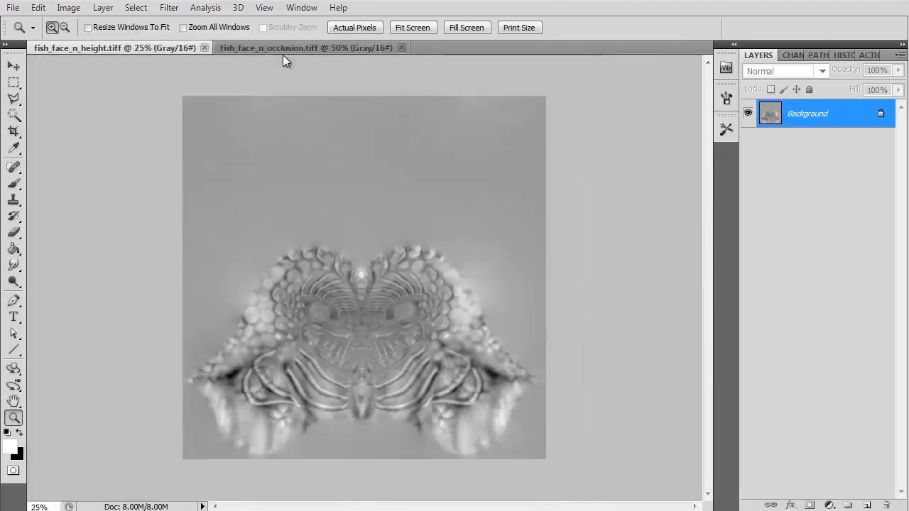
Step: Return to the occlusion map and close fish_face_n_height.tiff
left_click(283, 49)
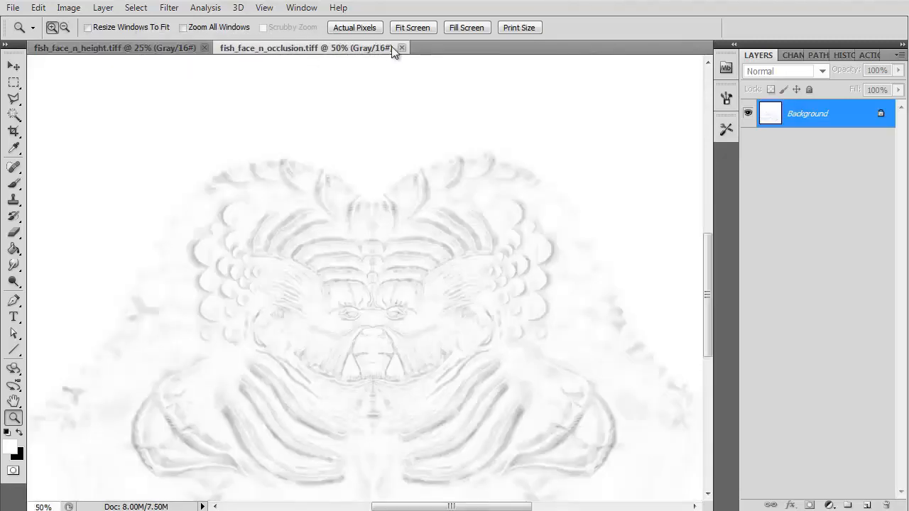
left_click(204, 48)
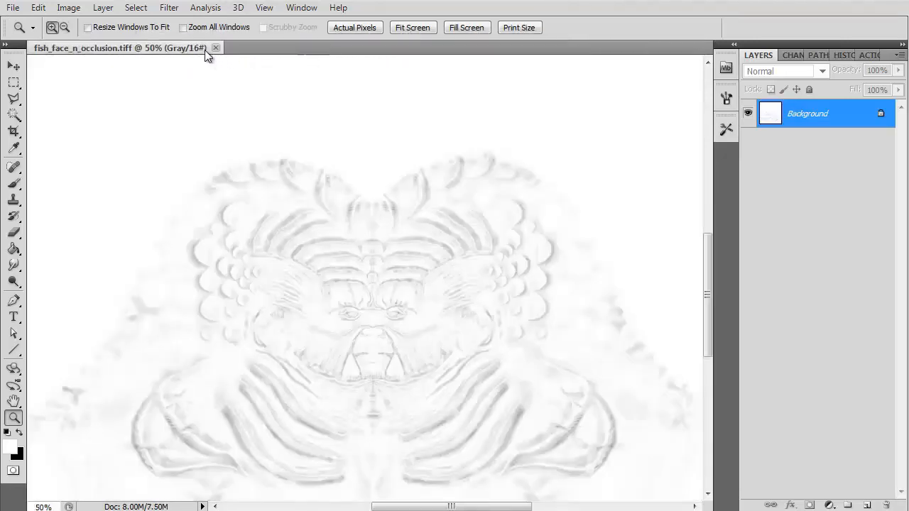
Step: Close fish_face_n_occlusion.tiff and open the fish_face_n.tga normal map from the folder above Knald Maps
left_click(214, 48)
double_click(386, 198)
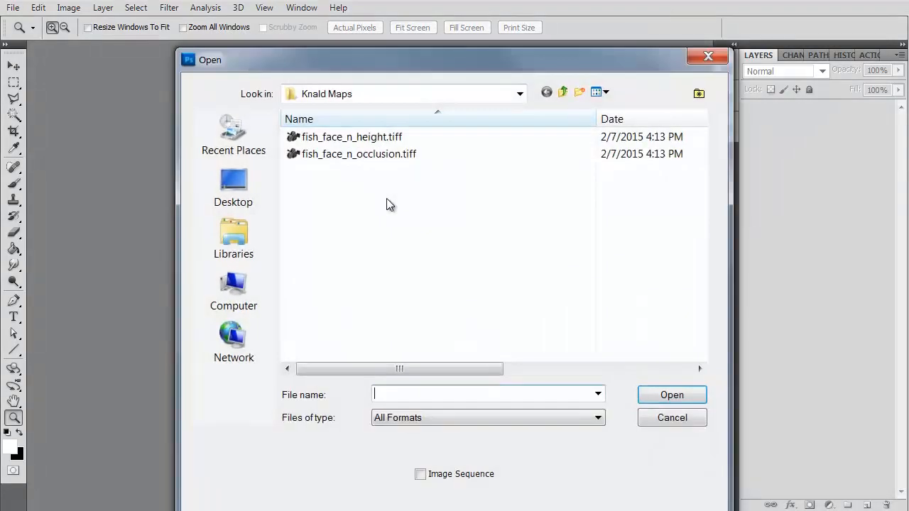
left_click_drag(494, 61, 444, 0)
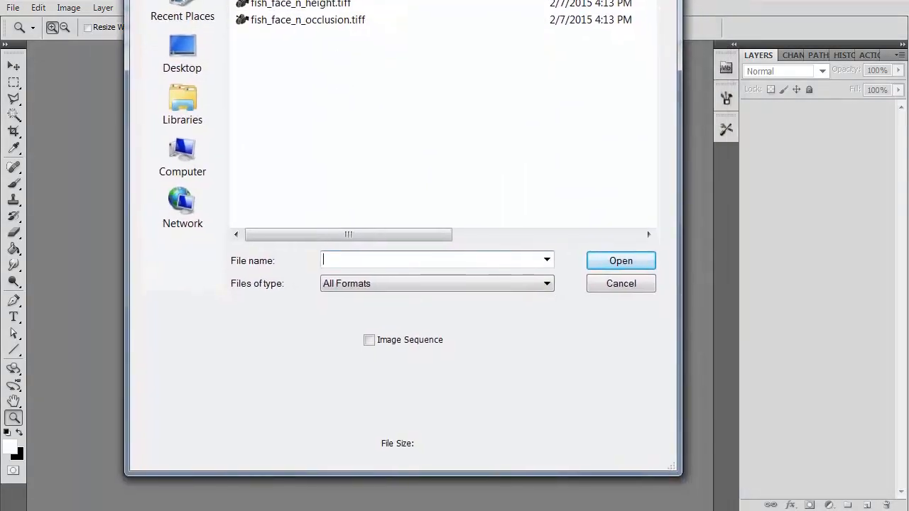
left_click(550, 0)
left_click_drag(646, 16, 647, 99)
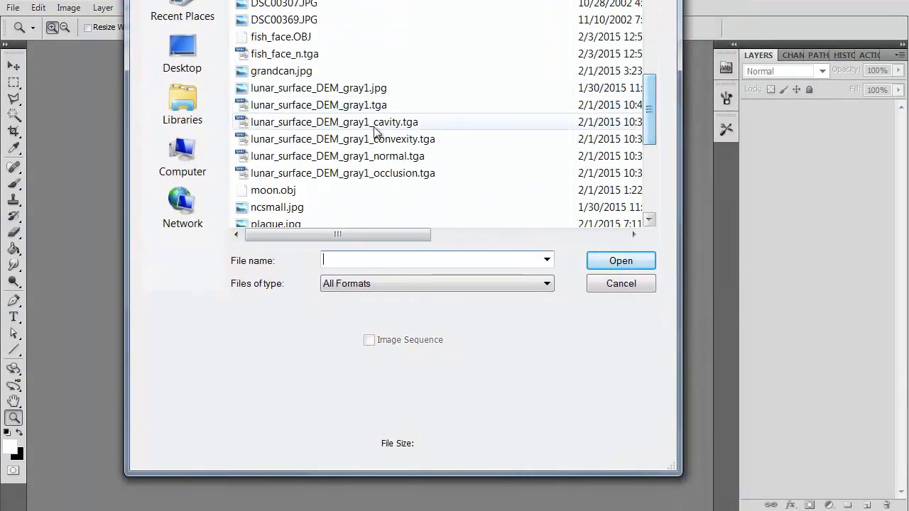
left_click(309, 57)
double_click(310, 57)
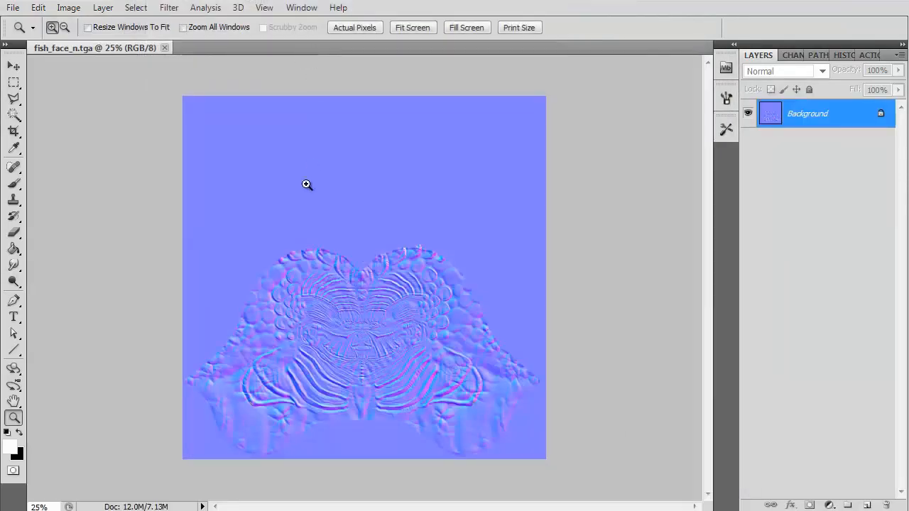
Step: Open fish_face_n_height.tiff and fish_face_n_occlusion.tiff from the Knald Maps folder alongside the normal map
key("ctrl+o")
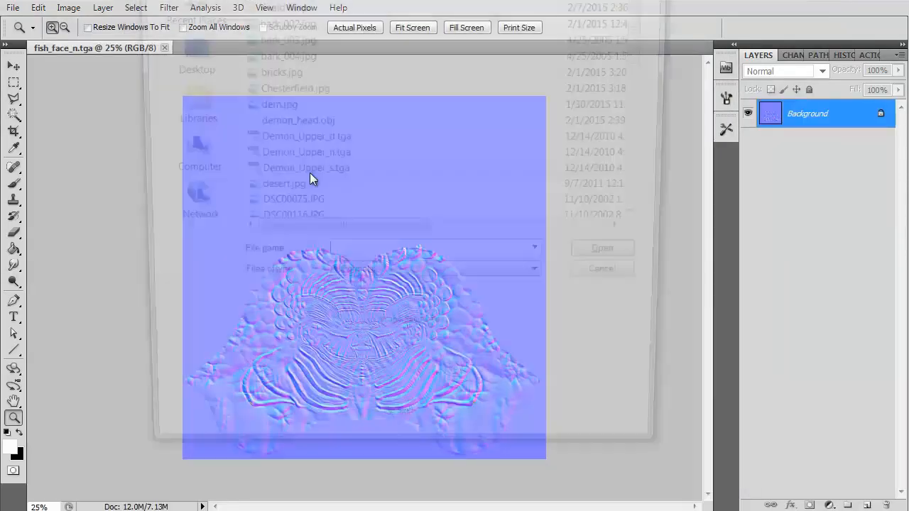
double_click(320, 4)
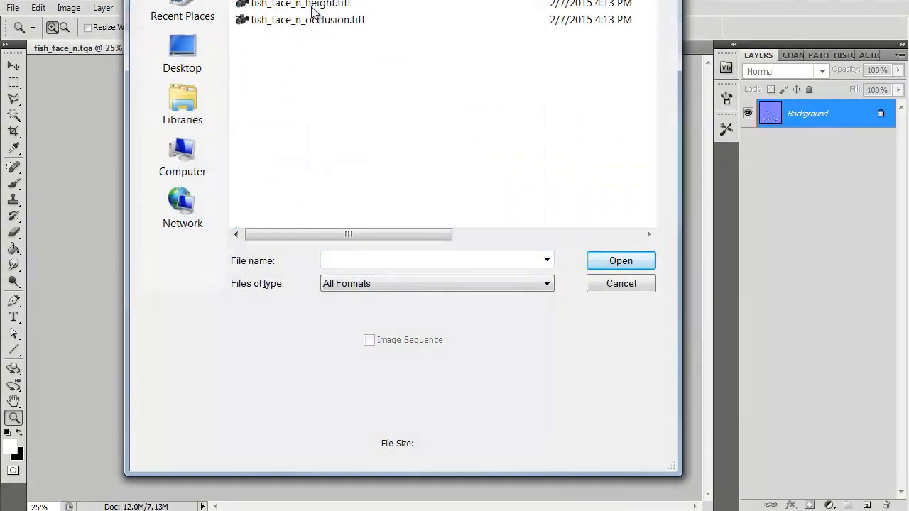
left_click(316, 4)
left_click(316, 20, "shift")
key("Return")
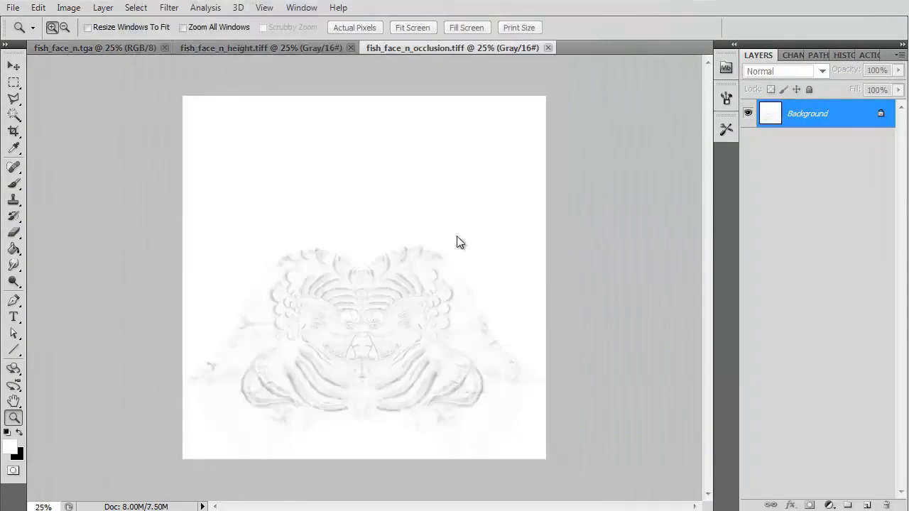
Step: Cut the whole occlusion image, close its file without saving, and paste it into fish_face_n.tga as a new layer
key("ctrl+x")
key("ctrl+w")
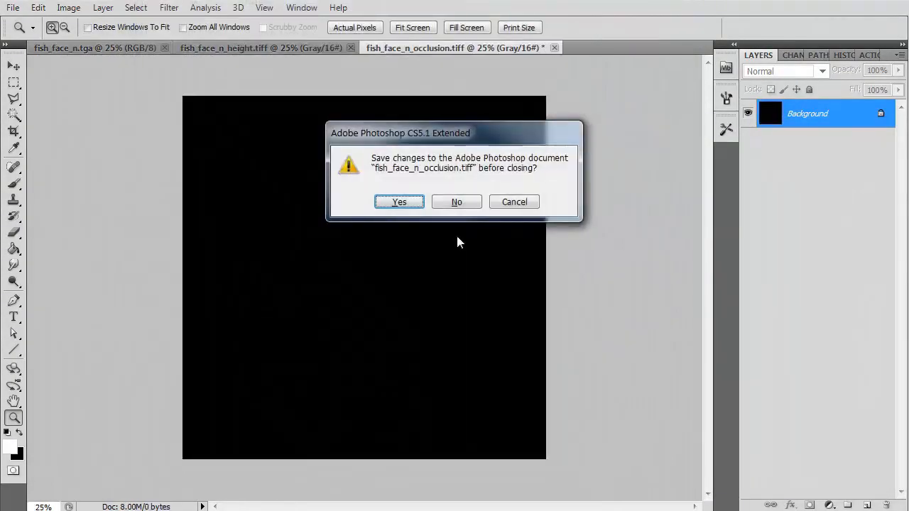
left_click(458, 202)
left_click(113, 46)
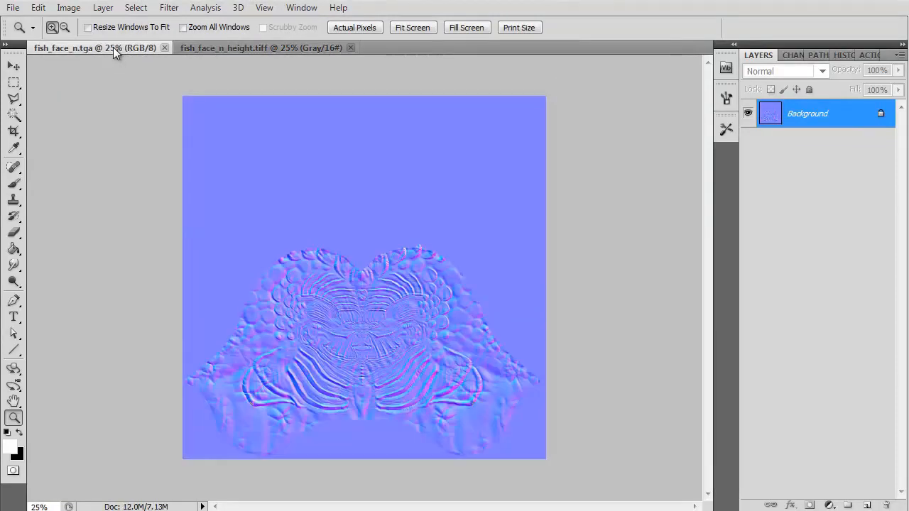
key("ctrl+v")
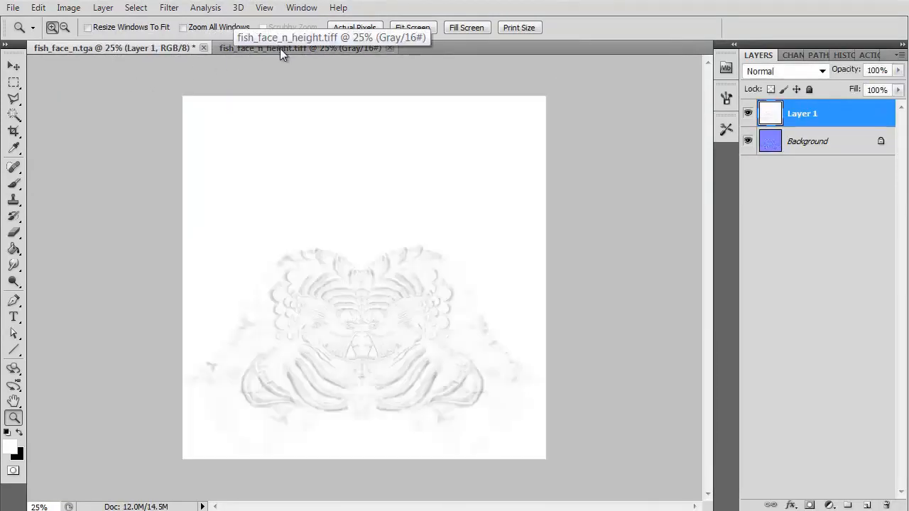
Step: Cut the whole height image, close its file without saving, and paste it into fish_face_n.tga above the occlusion layer
left_click(280, 49)
key("ctrl+a")
key("ctrl+x")
key("ctrl+w")
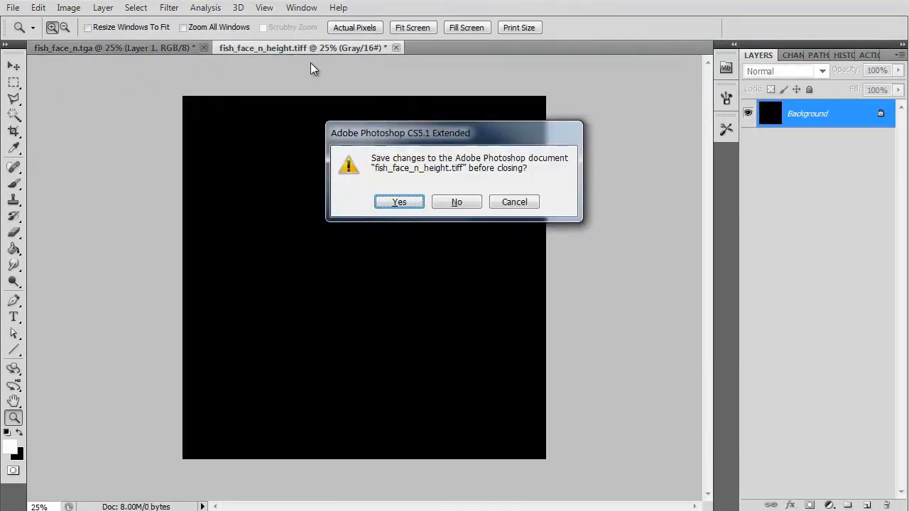
left_click(455, 203)
key("ctrl+v")
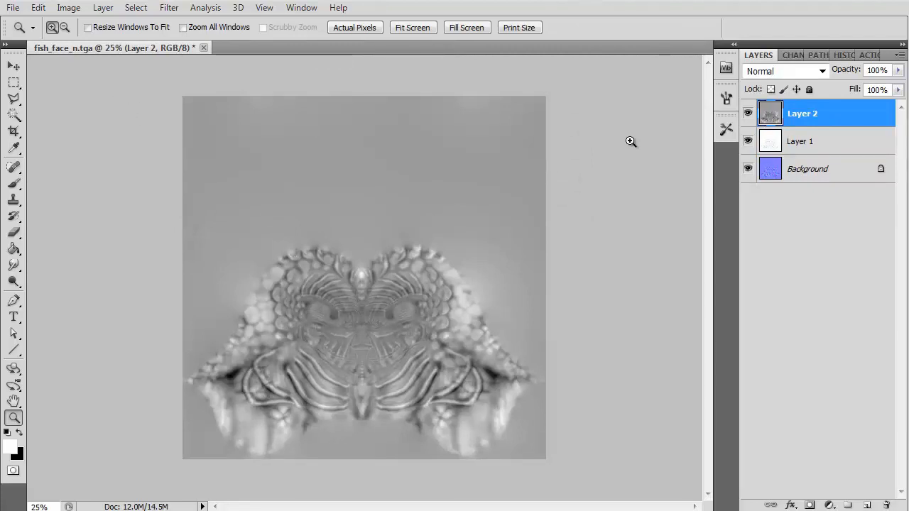
Step: Hide the height map layer and select the occlusion layer beneath it
left_click(748, 115)
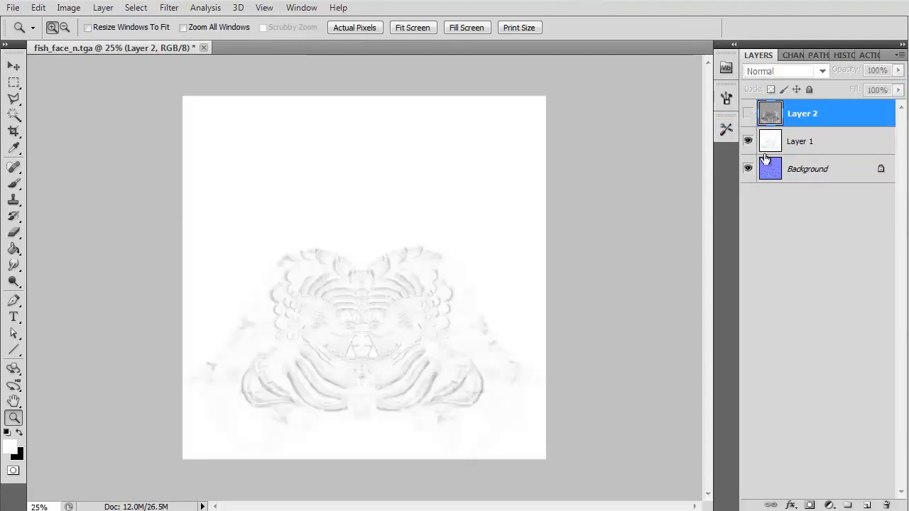
left_click(814, 142)
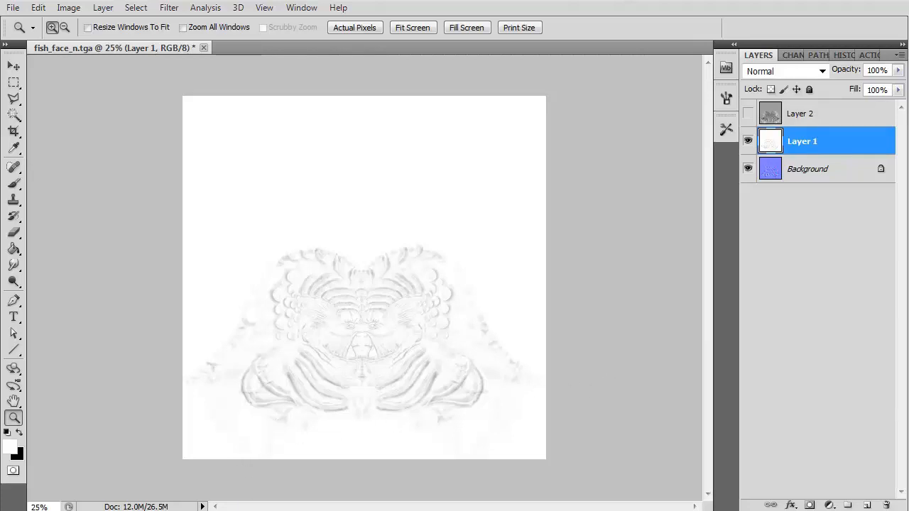
Step: Switch to Knald, return to the main settings, and show the 3D preview of the head with colored lights on
key("alt+Tab")
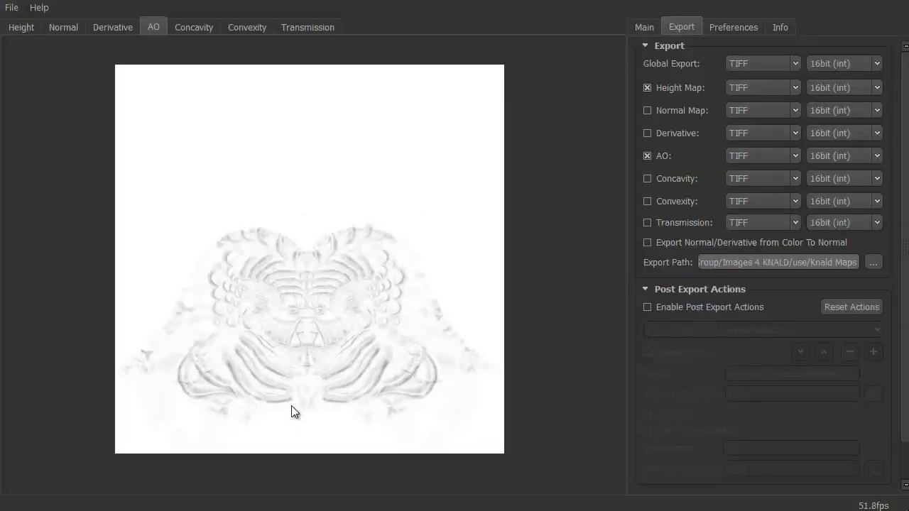
left_click(644, 27)
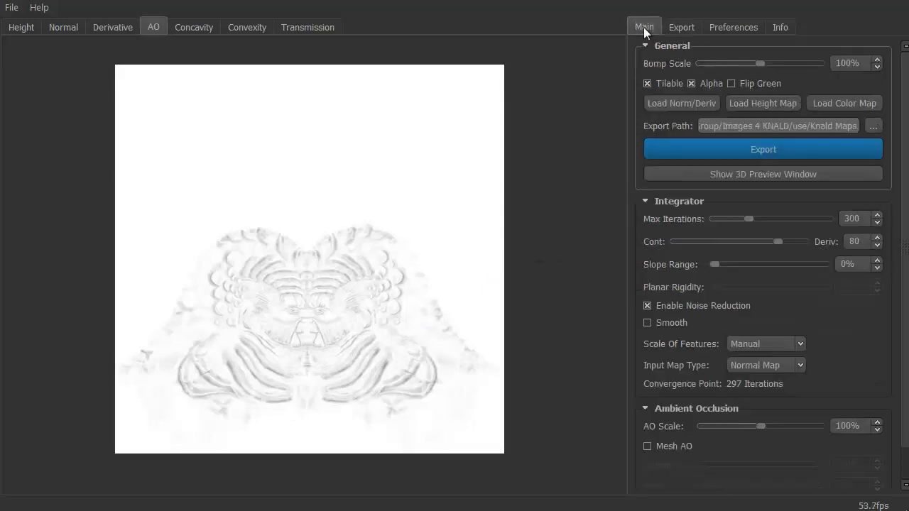
left_click(760, 175)
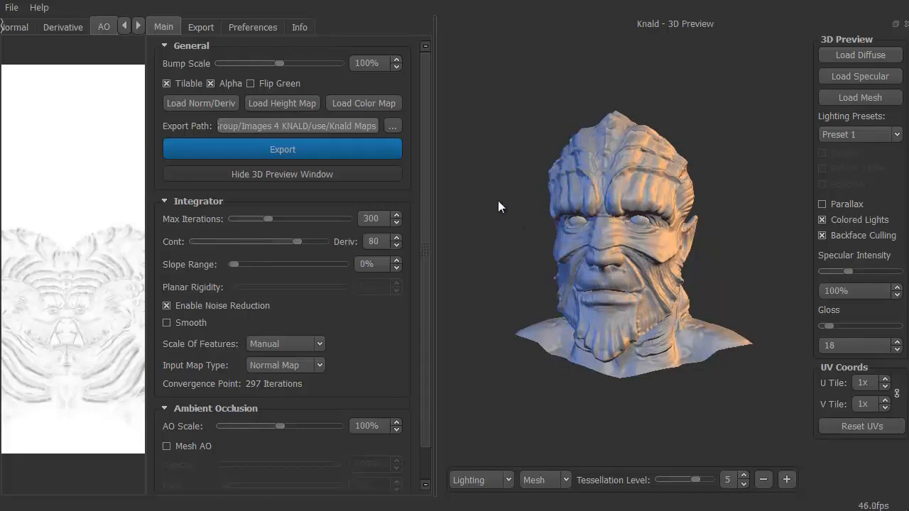
left_click_drag(498, 200, 472, 203)
left_click_drag(628, 231, 471, 246)
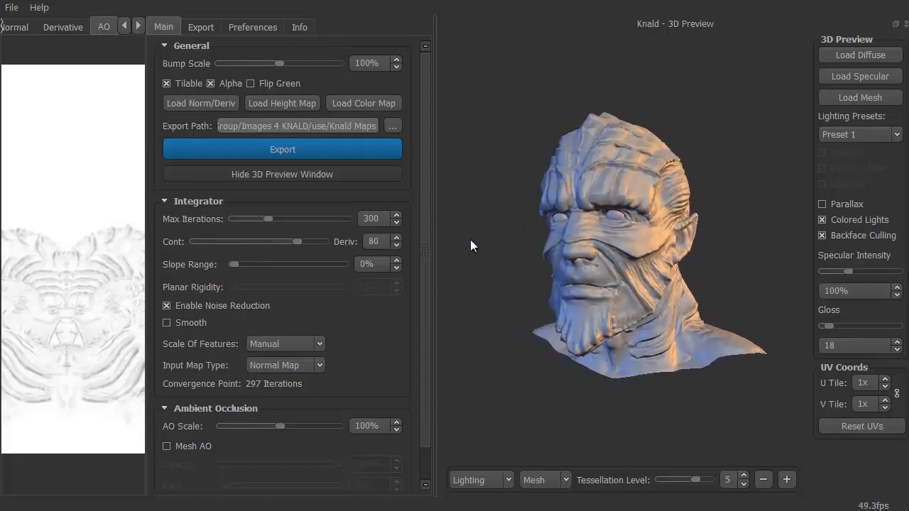
left_click(823, 220)
left_click(822, 220)
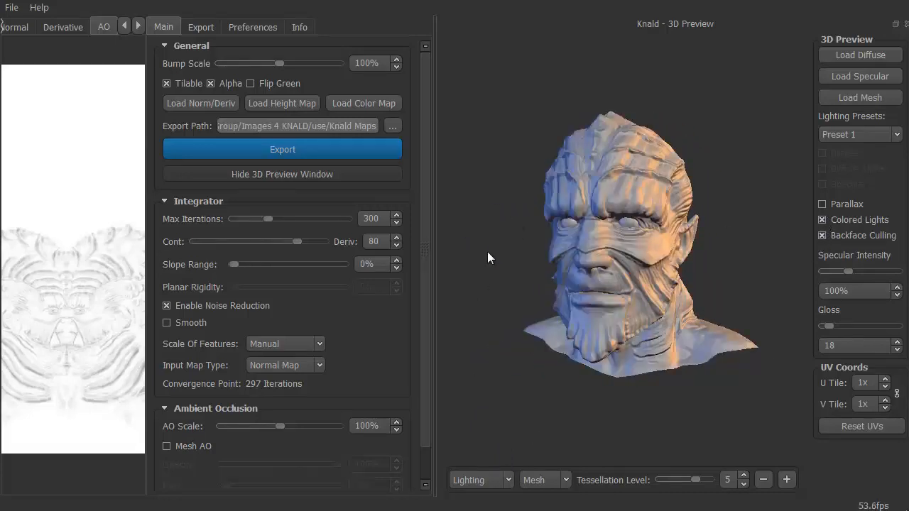
Step: Set the 3D preview to display the AO map on the head and view it from an angle
left_click(509, 480)
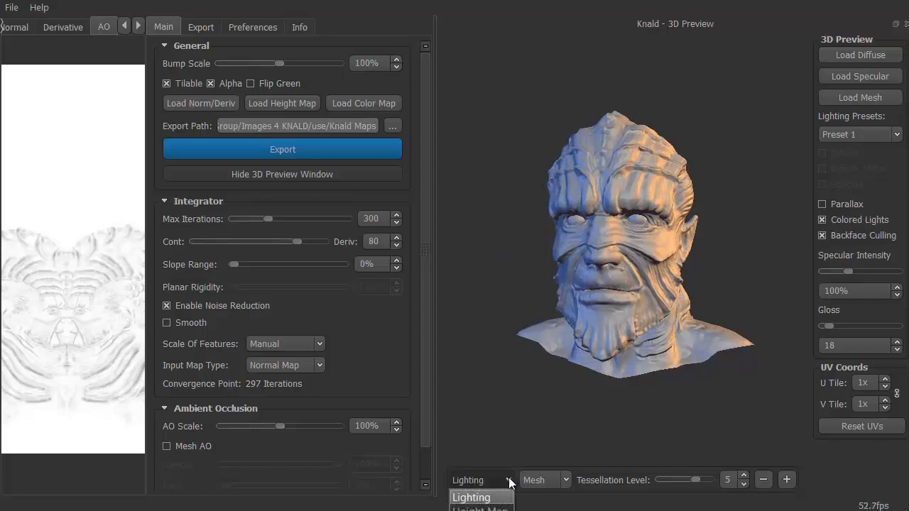
left_click(488, 510)
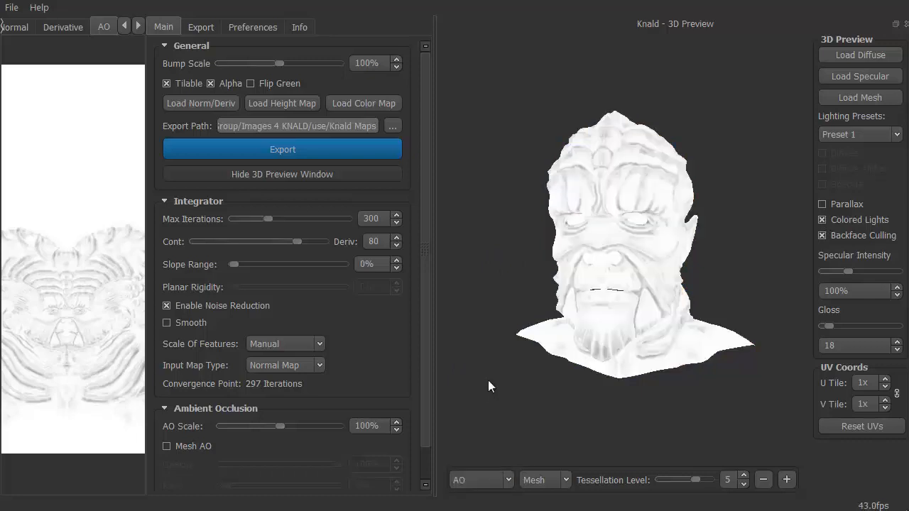
left_click_drag(496, 292, 451, 287)
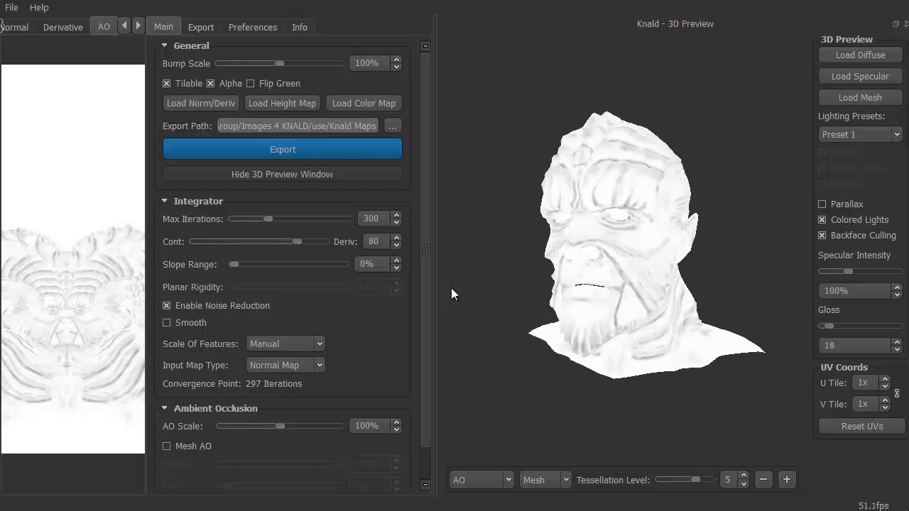
left_click_drag(502, 316, 508, 299)
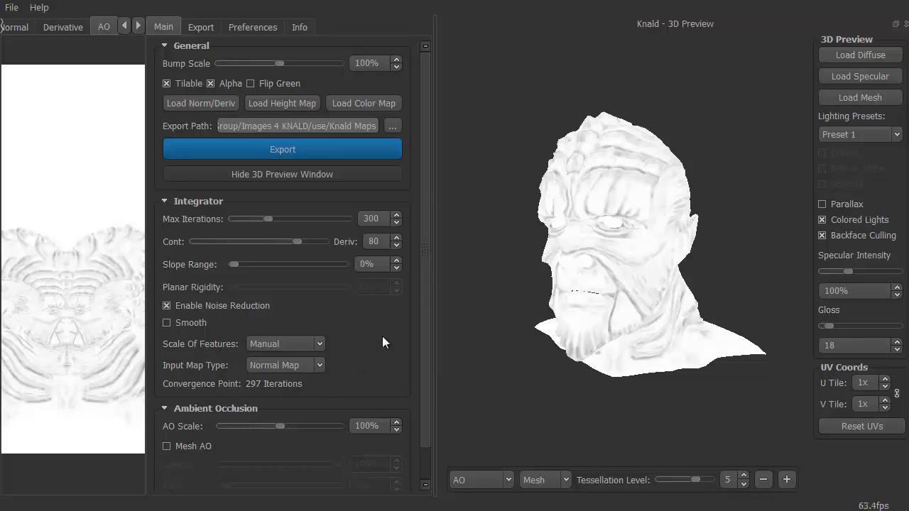
Step: Enable Mesh AO in the ambient occlusion settings and inspect the recalculated occlusion on the 3D head
left_click_drag(425, 309, 426, 364)
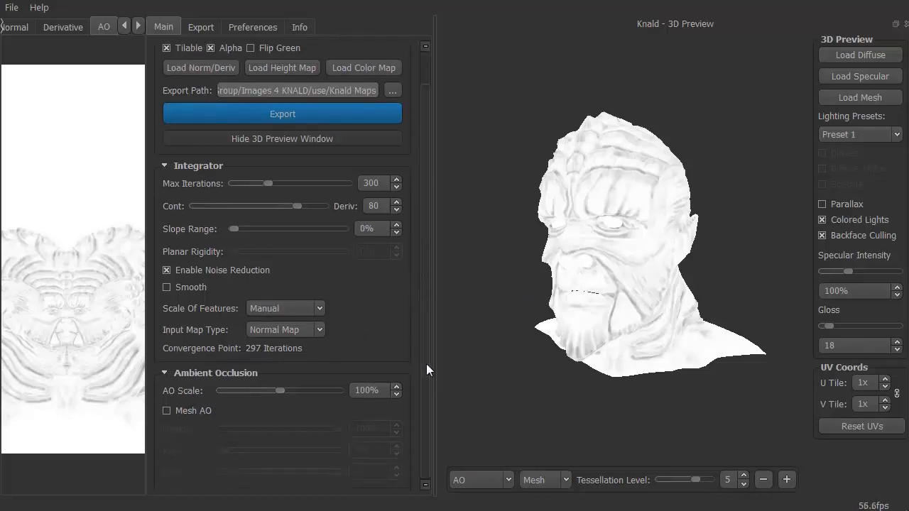
left_click(166, 410)
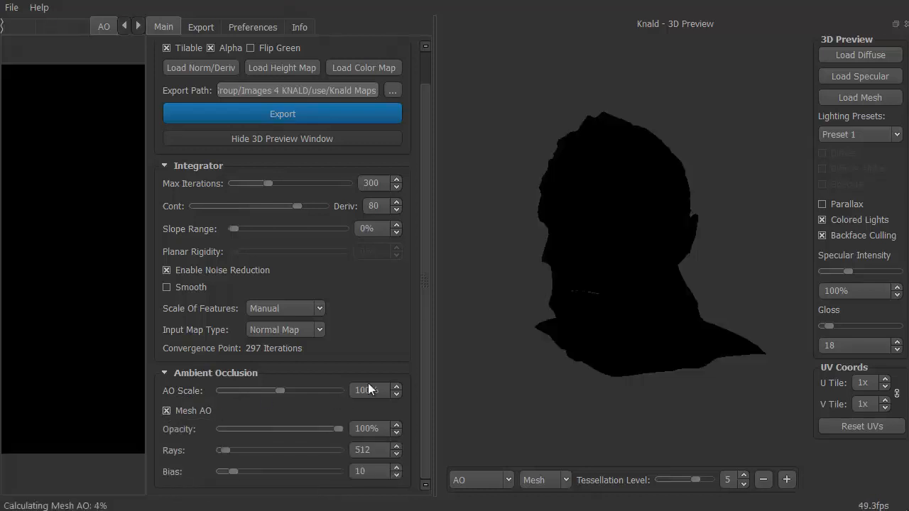
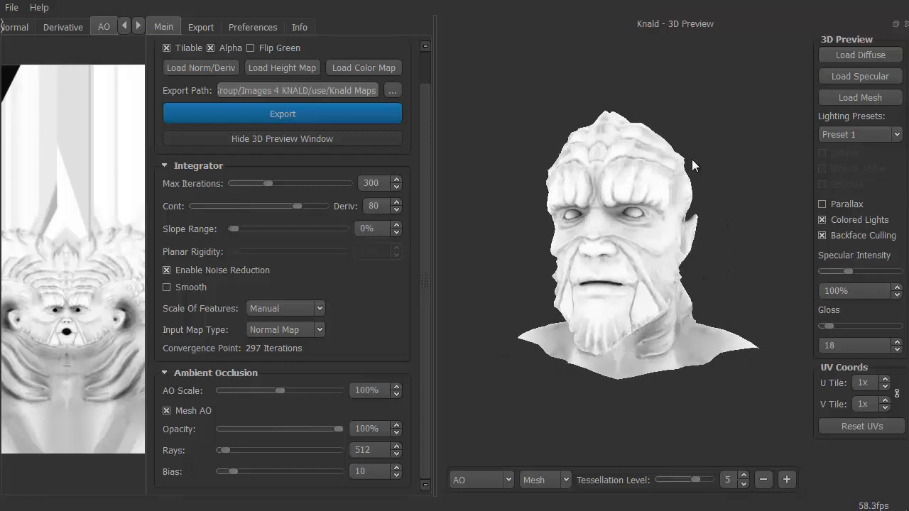
scroll(692, 159, "up", 5)
scroll(692, 159, "down", 5)
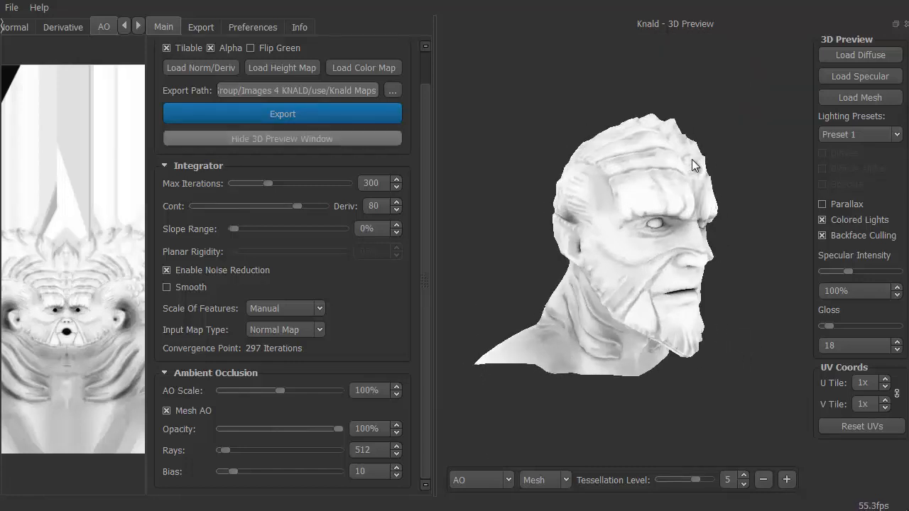
Step: Hide the 3D preview and examine the mesh-based AO map up close around the eyes, mouth, ears and neck folds
left_click(283, 138)
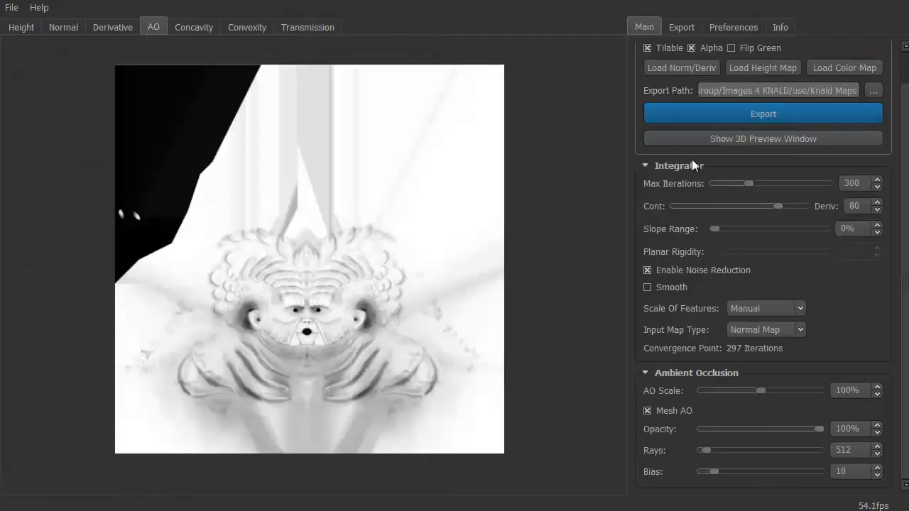
scroll(383, 390, "up", 6)
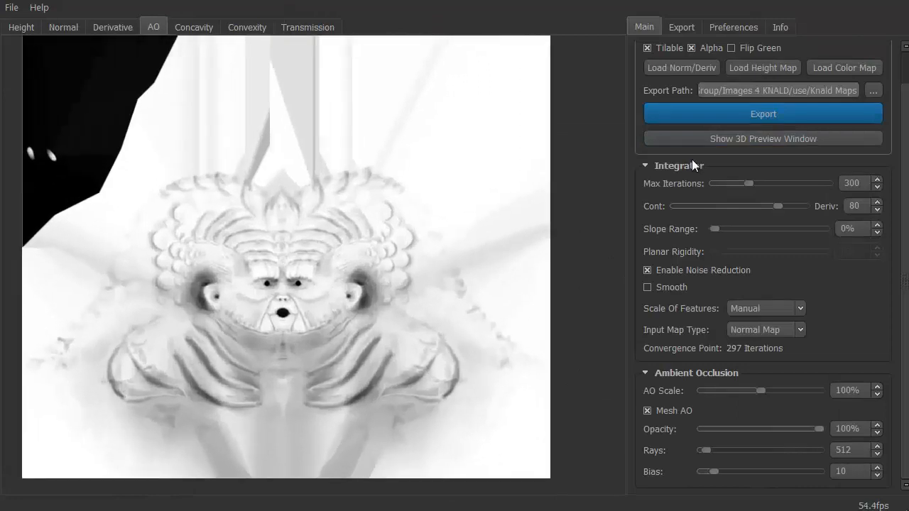
left_click_drag(383, 391, 535, 415)
scroll(287, 328, "up", 2)
scroll(310, 323, "up", 1)
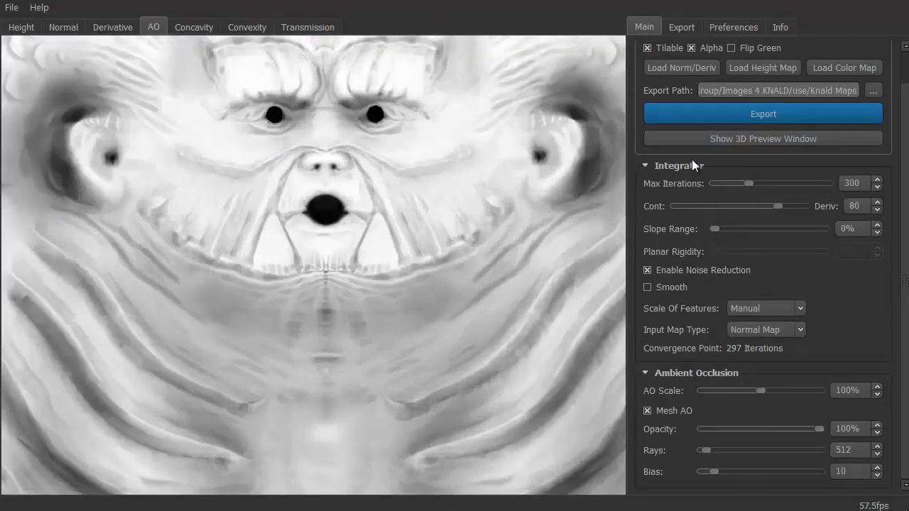
mouse_move(310, 323)
left_mouse_down()
mouse_move(353, 408)
mouse_move(347, 441)
mouse_move(381, 429)
left_mouse_up()
mouse_move(381, 387)
left_mouse_down()
mouse_move(466, 299)
mouse_move(531, 270)
mouse_move(566, 316)
mouse_move(598, 494)
left_mouse_up()
mouse_move(426, 319)
left_mouse_down()
mouse_move(436, 364)
mouse_move(224, 355)
mouse_move(88, 237)
mouse_move(9, 142)
mouse_move(2, 93)
mouse_move(19, 96)
left_mouse_up()
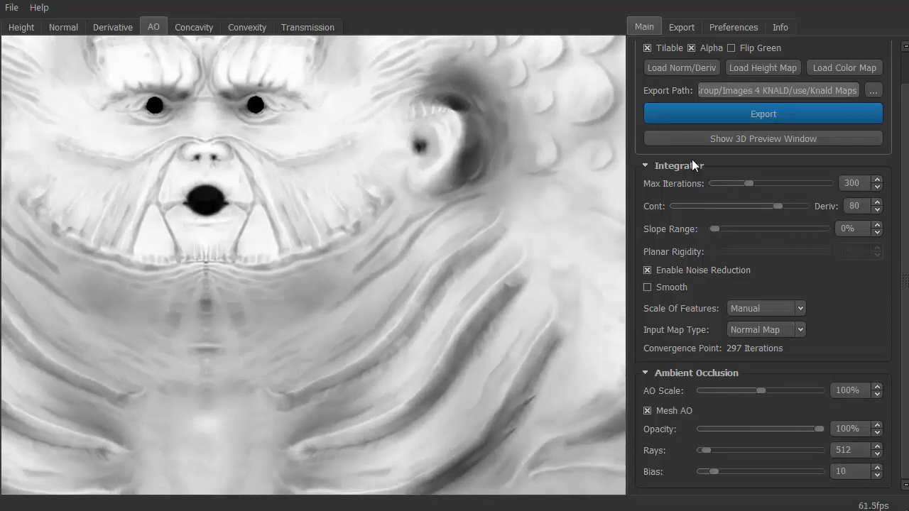
scroll(315, 299, "up", 6)
mouse_move(91, 97)
left_mouse_down()
mouse_move(242, 238)
mouse_move(230, 222)
left_mouse_up()
scroll(285, 355, "down", 10)
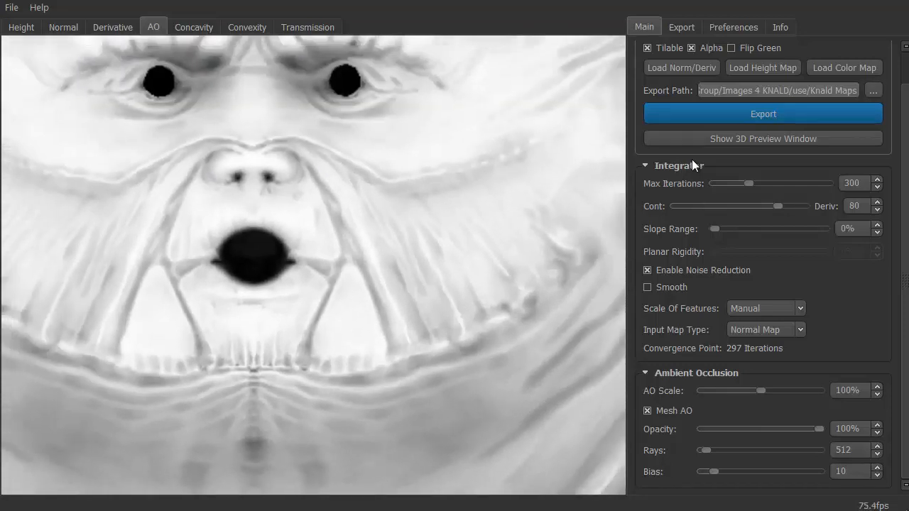
scroll(292, 265, "down", 6)
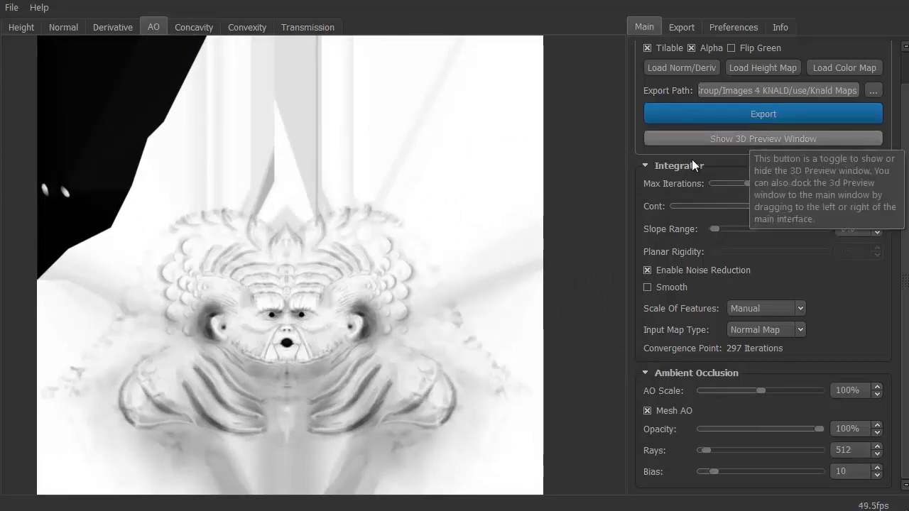
Step: Show the 3D preview, exclude the height map from the export, and export only the AO map as a 16-bit TIFF
left_click(691, 139)
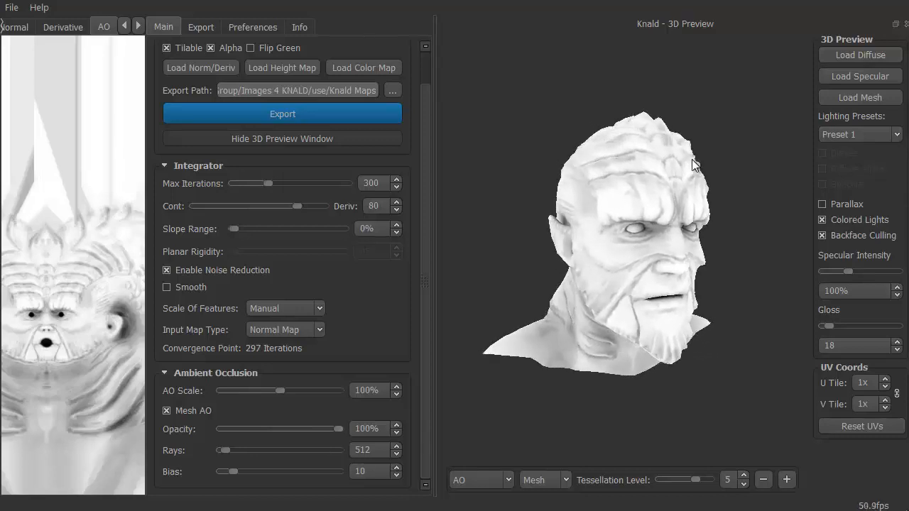
key("ctrl+Tab")
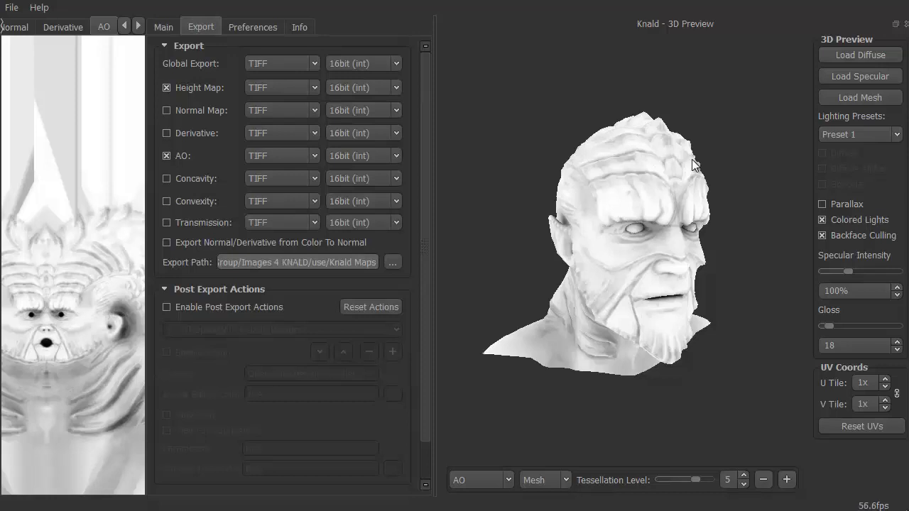
key("space")
key("ctrl+e")
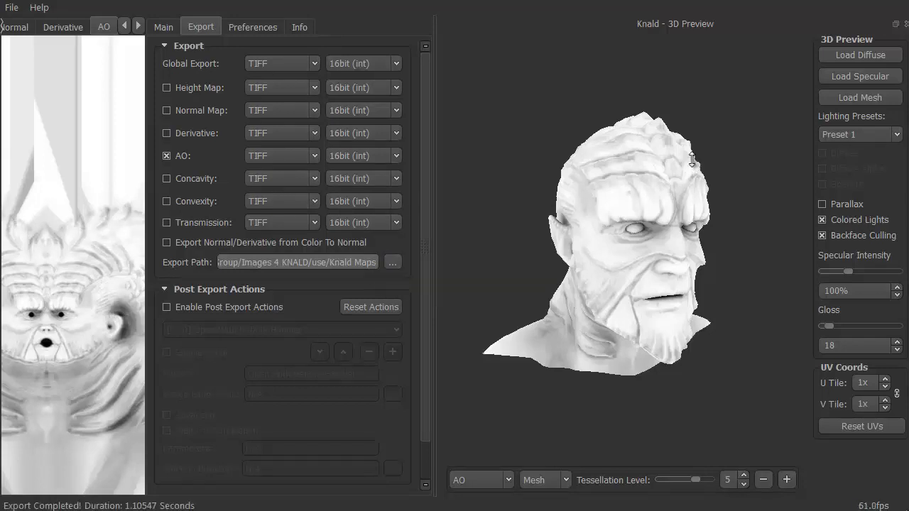
Step: Switch to Photoshop and open the exported fish_face_n_occlusion.tiff
key("alt+Tab")
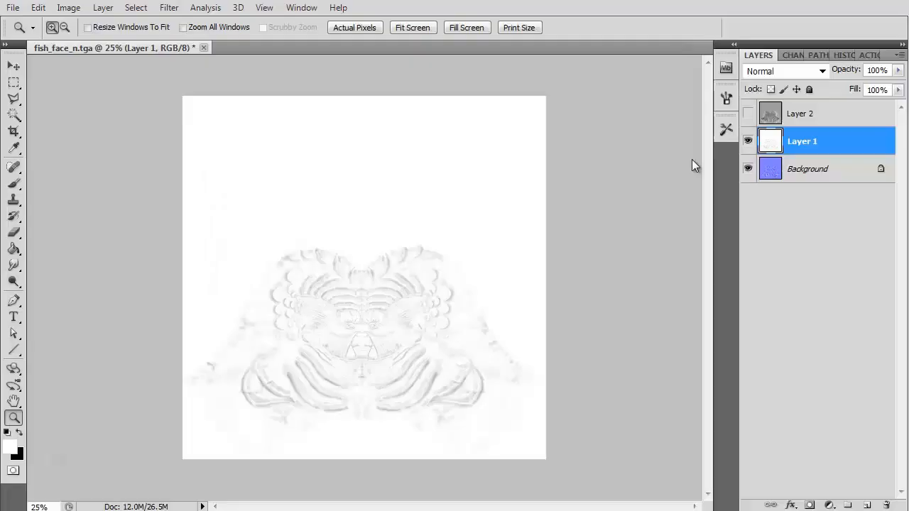
key("ctrl+o")
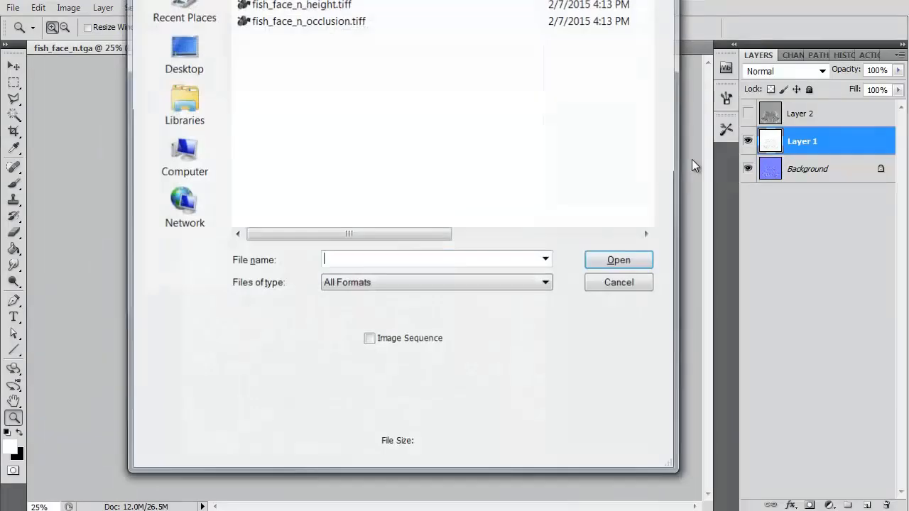
key("Return")
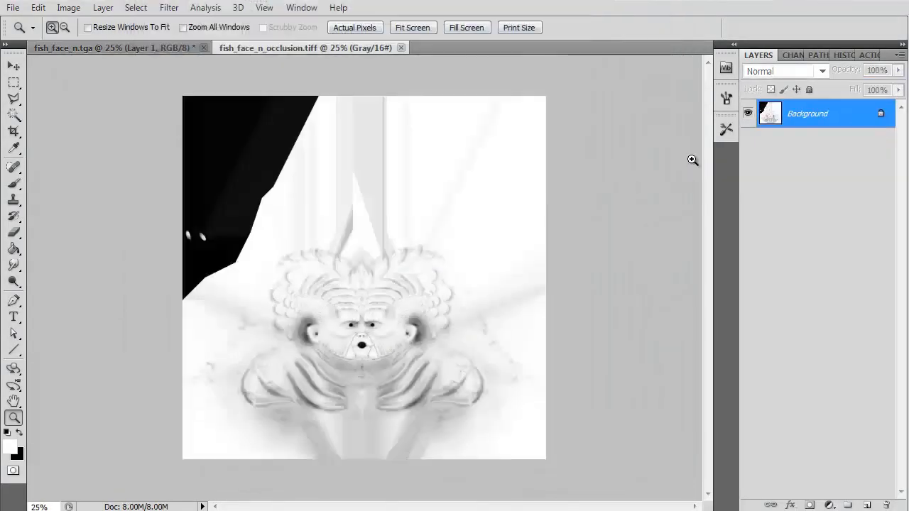
Step: Transfer the whole occlusion image into fish_face_n.tga as a new layer above Layer 1, closing the source file without saving
key("ctrl+plus")
key("ctrl+plus")
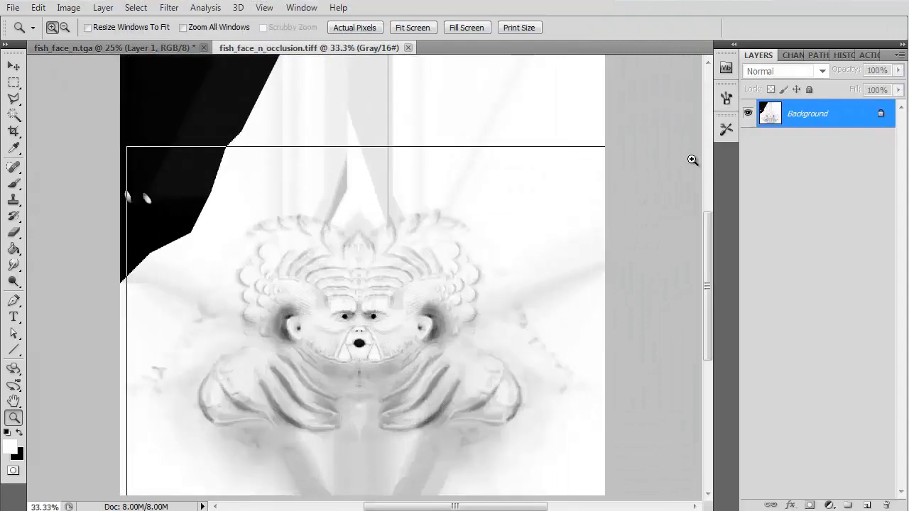
key("ctrl+BackSpace")
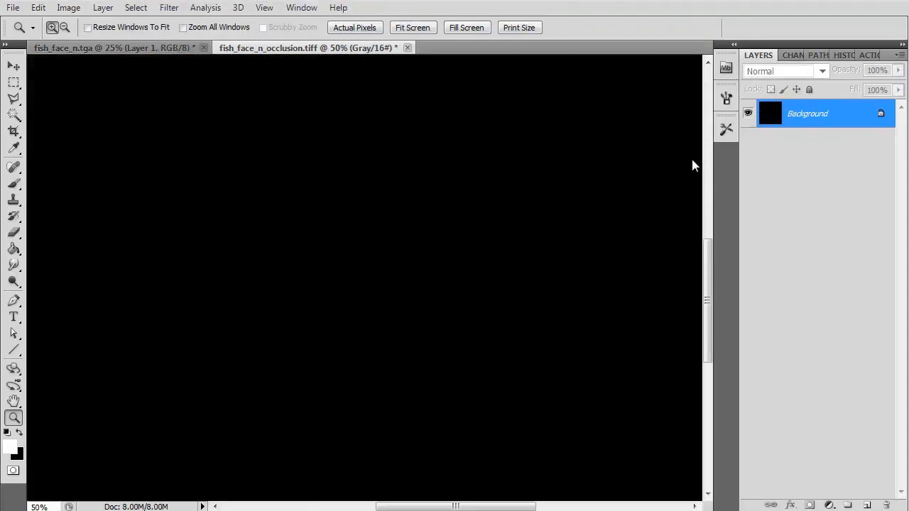
key("ctrl+w")
key("n")
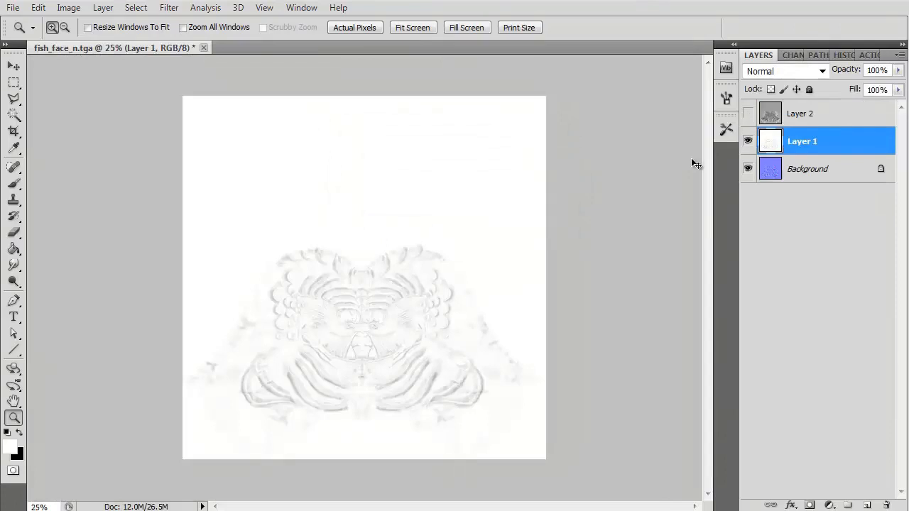
key("ctrl+v")
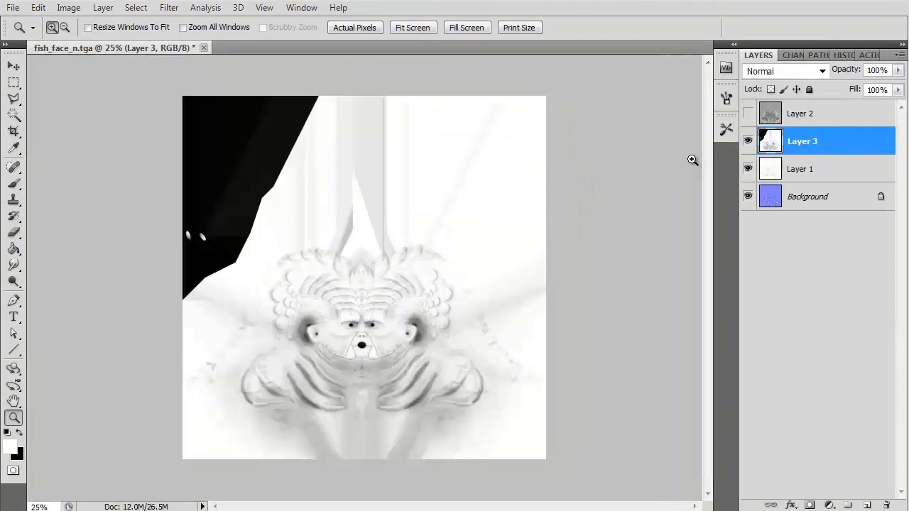
Step: Compare the mesh-based occlusion layer with the earlier AO in Layer 1 by hiding Layer 3 and showing it again
key("ctrl+plus")
key("ctrl+plus")
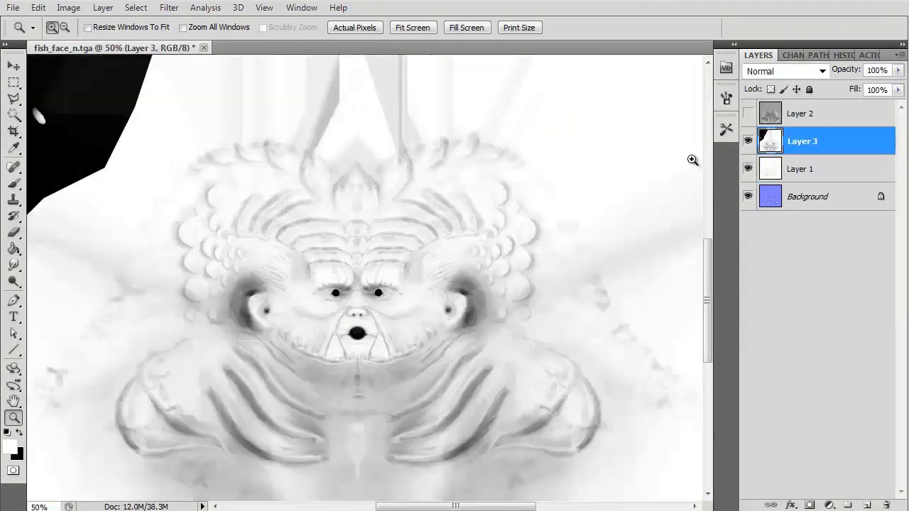
left_click_drag(672, 234, 693, 165)
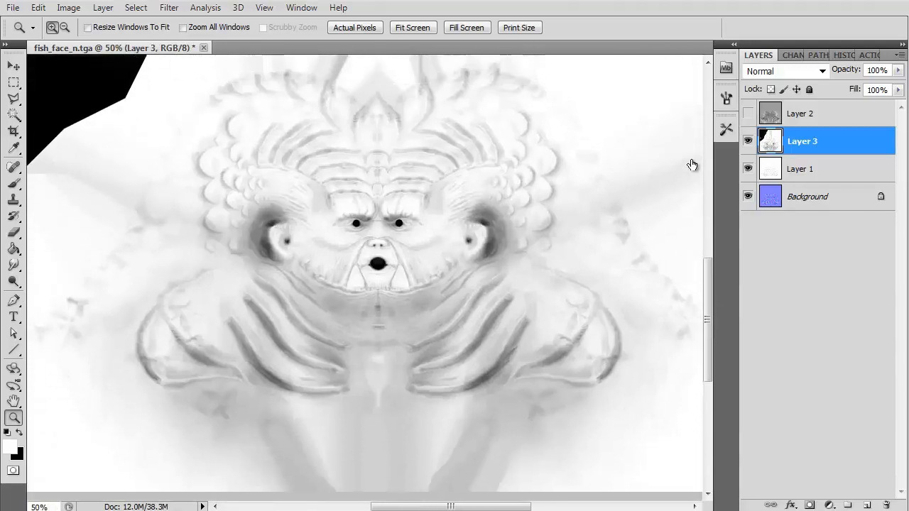
key("ctrl+comma")
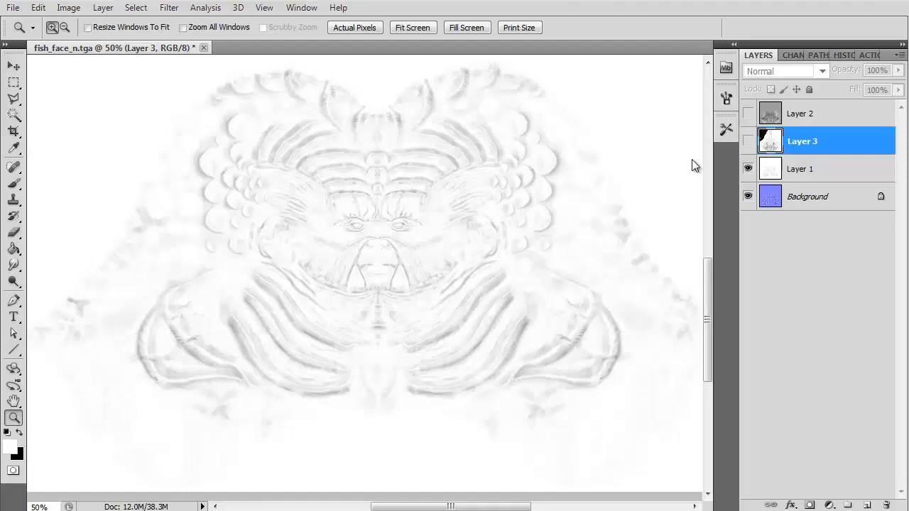
left_click(748, 141)
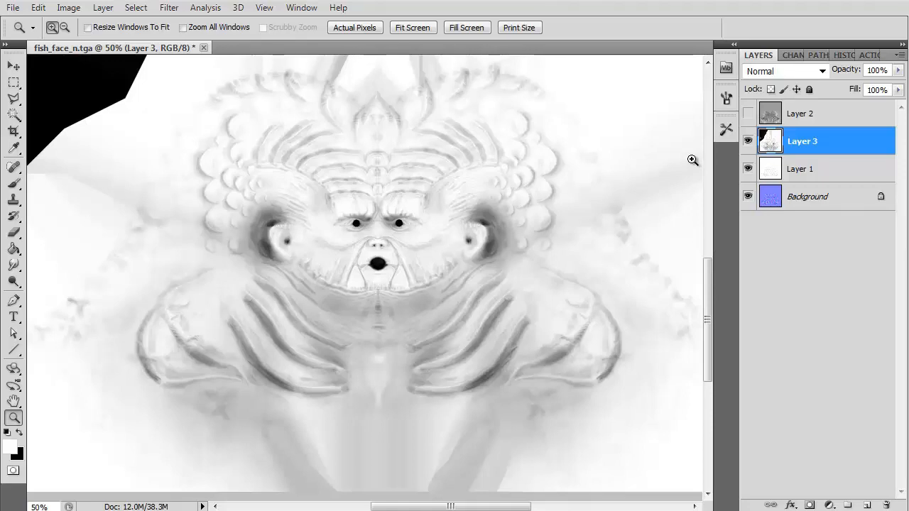
Step: Examine the mesh-based occlusion up close around the mouth, nose and eyes, and switch back to Knald
scroll(692, 159, "down", 3, "alt")
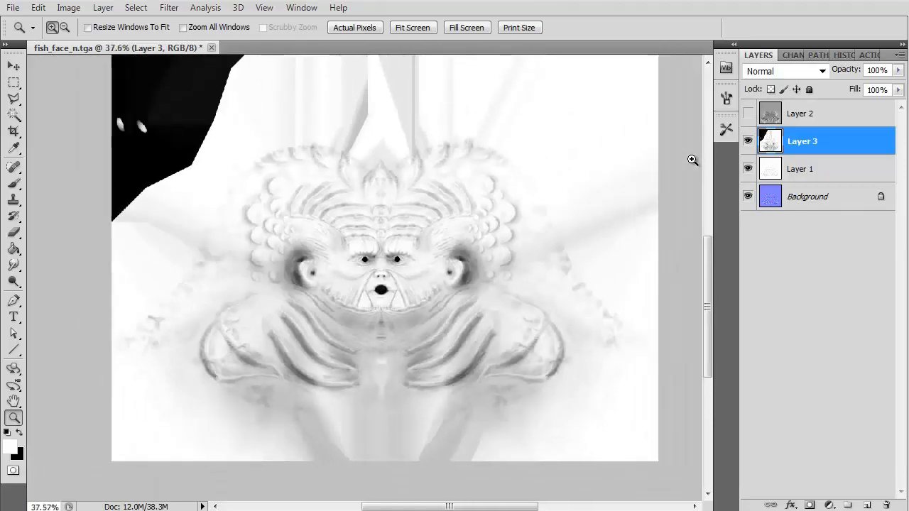
scroll(692, 160, "down", 1, "alt")
left_click_drag(387, 333, 385, 346)
scroll(693, 159, "up", 5)
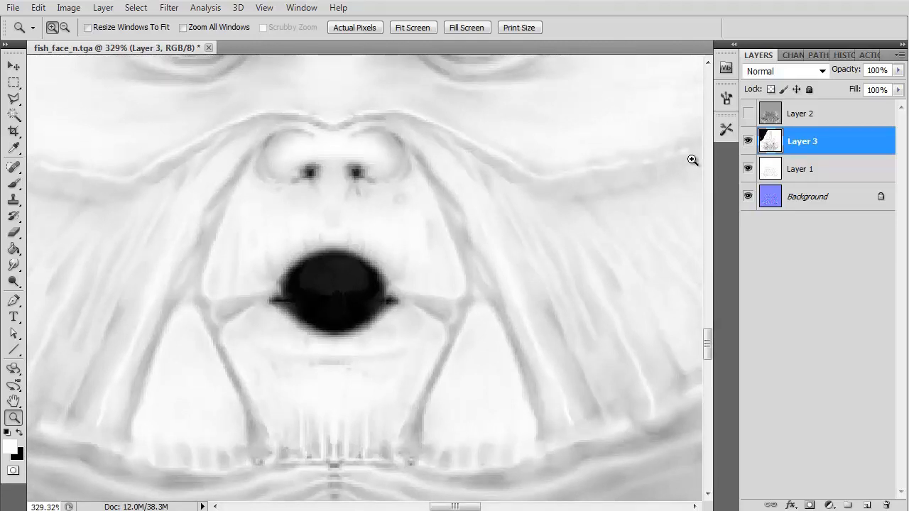
scroll(693, 160, "down", 5, "alt")
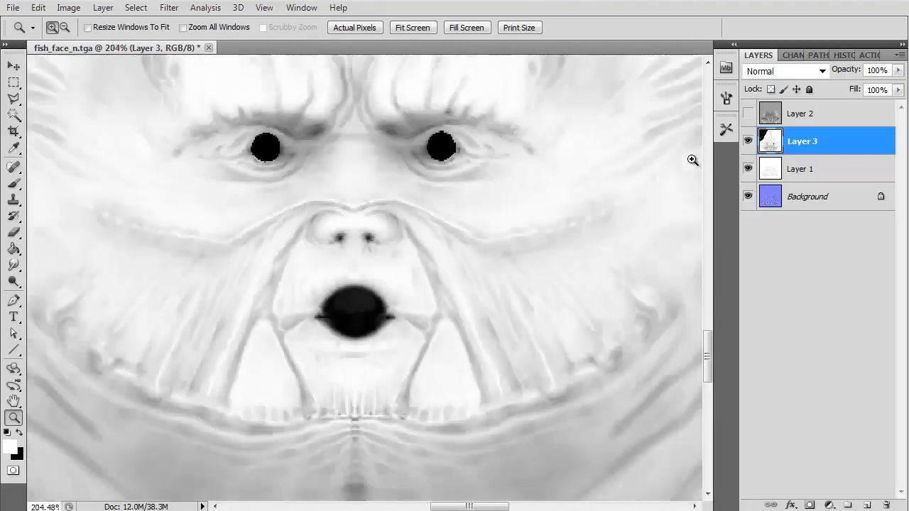
scroll(692, 160, "down", 5, "alt")
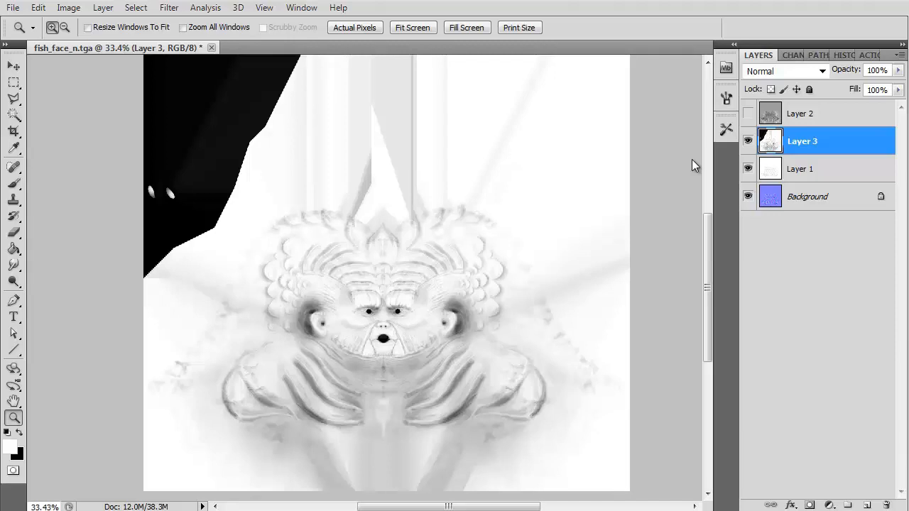
key("alt+Tab")
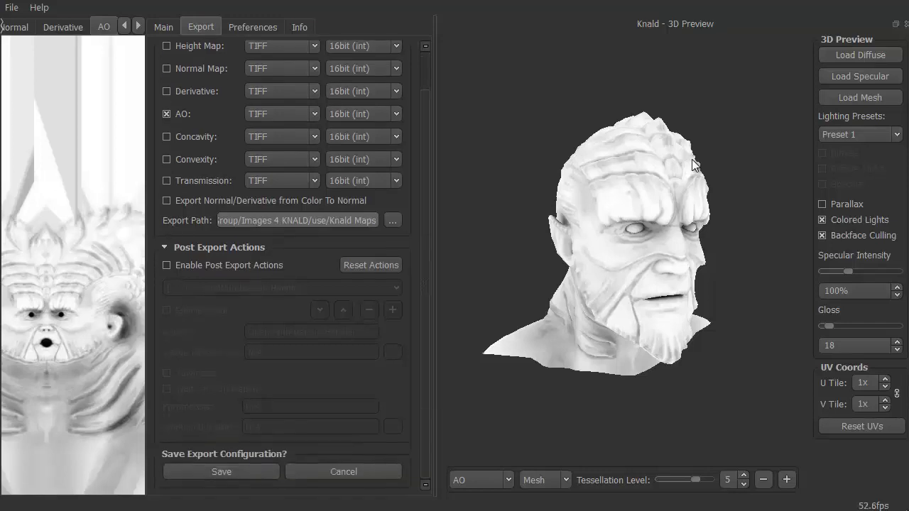
Step: Set the ambient occlusion AO Scale to 380% in the main settings
left_click_drag(425, 172, 426, 135)
left_click(163, 27)
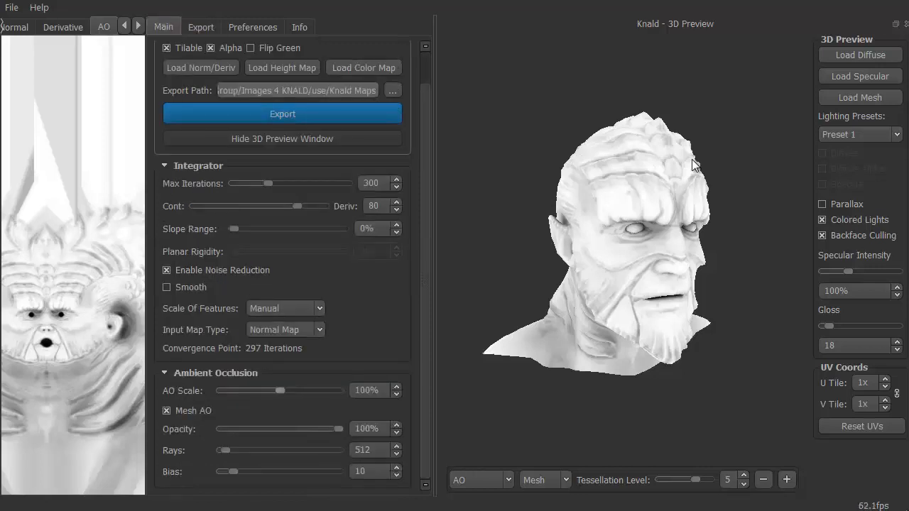
mouse_move(280, 390)
left_mouse_down()
mouse_move(332, 391)
mouse_move(305, 391)
mouse_move(314, 391)
left_mouse_up()
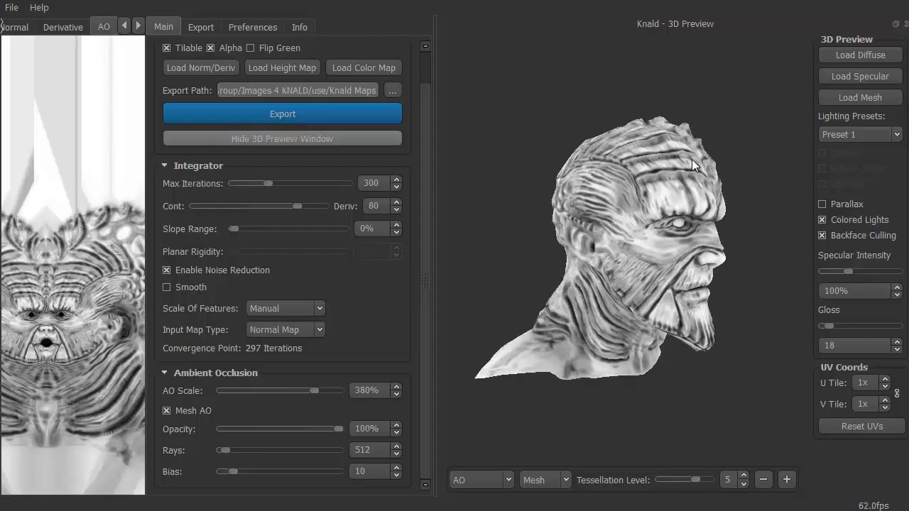
Step: Hide the 3D preview and compare the AO map with AO Scale at 10% and at 251%
left_click(282, 138)
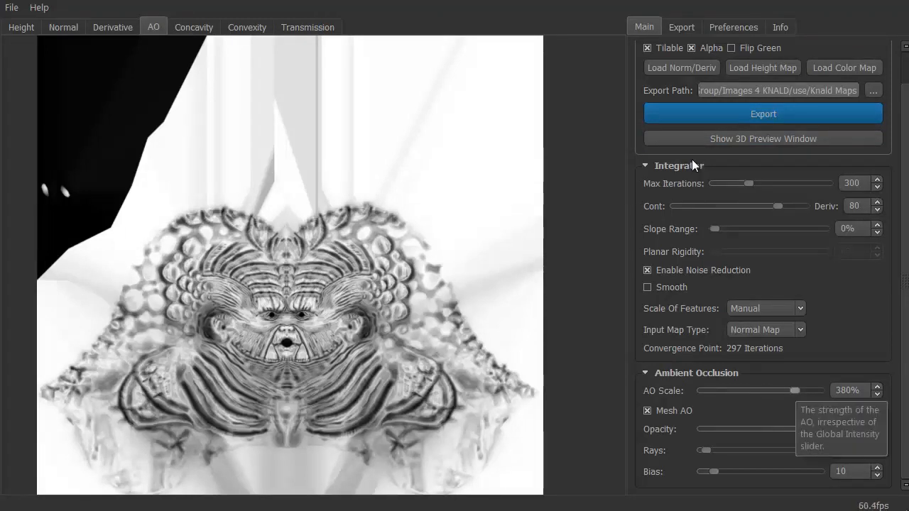
left_click_drag(795, 391, 702, 391)
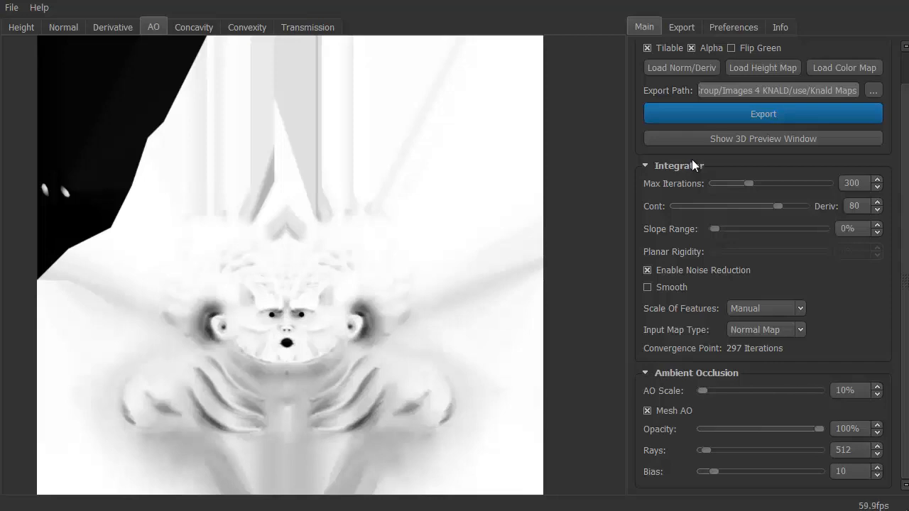
left_click_drag(702, 391, 783, 391)
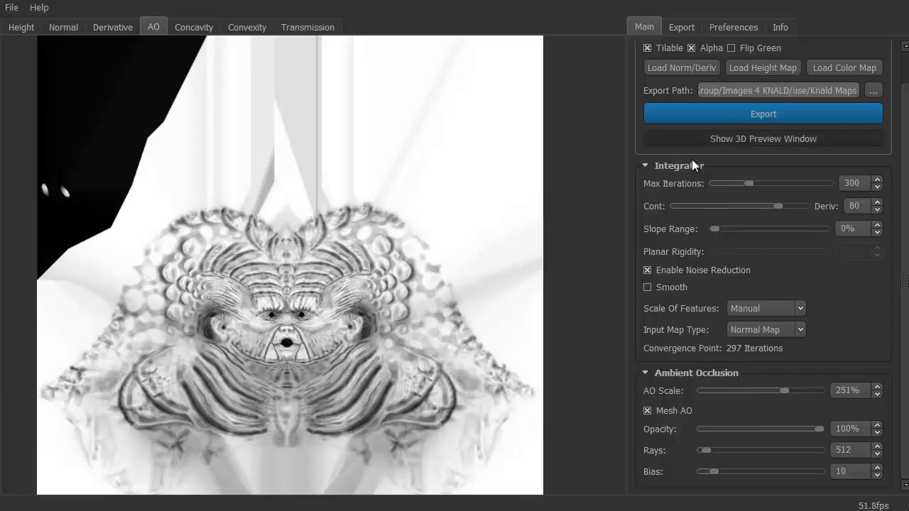
Step: Show the 3D preview again, try AO Scale at 1000% on the front-facing head, and reset it to 100%
left_click(763, 138)
mouse_move(692, 160)
left_mouse_down()
mouse_move(553, 157)
mouse_move(564, 121)
mouse_move(629, 162)
mouse_move(579, 166)
mouse_move(759, 165)
left_mouse_up()
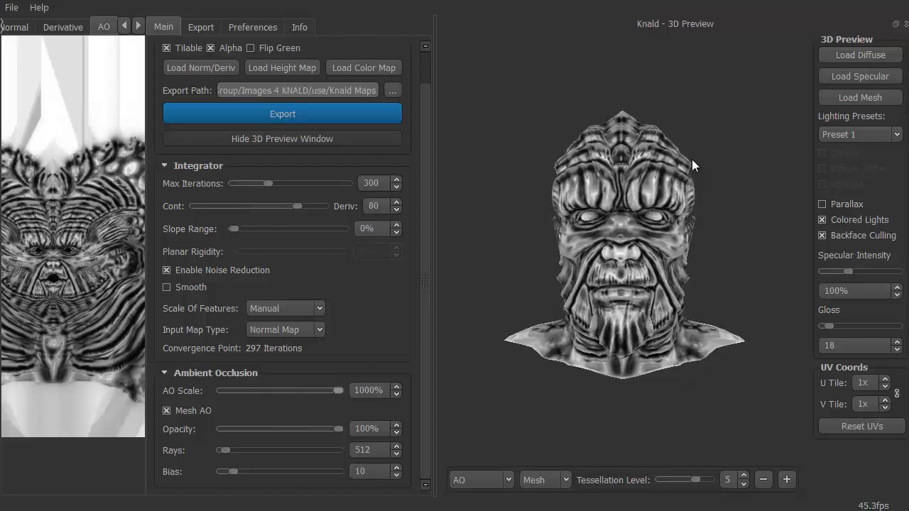
key("ctrl+z")
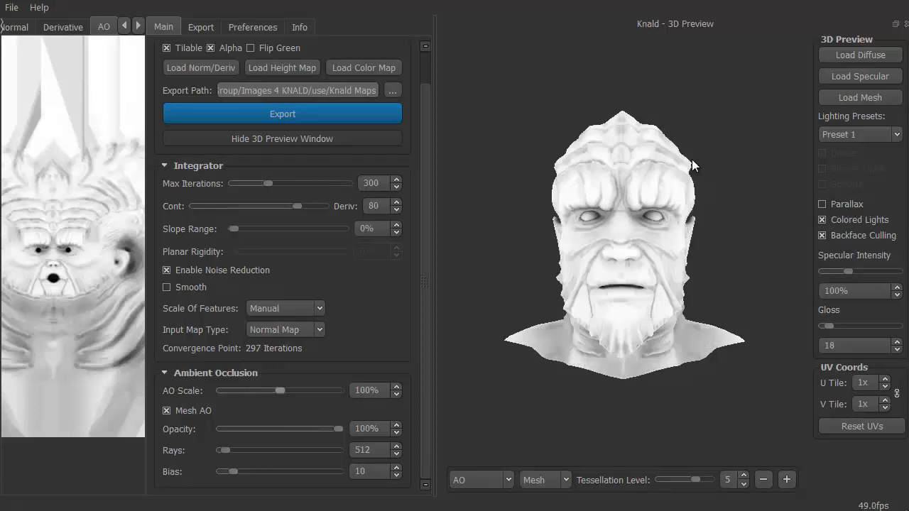
key("ctrl+z")
key("ctrl+z")
key("ctrl+z")
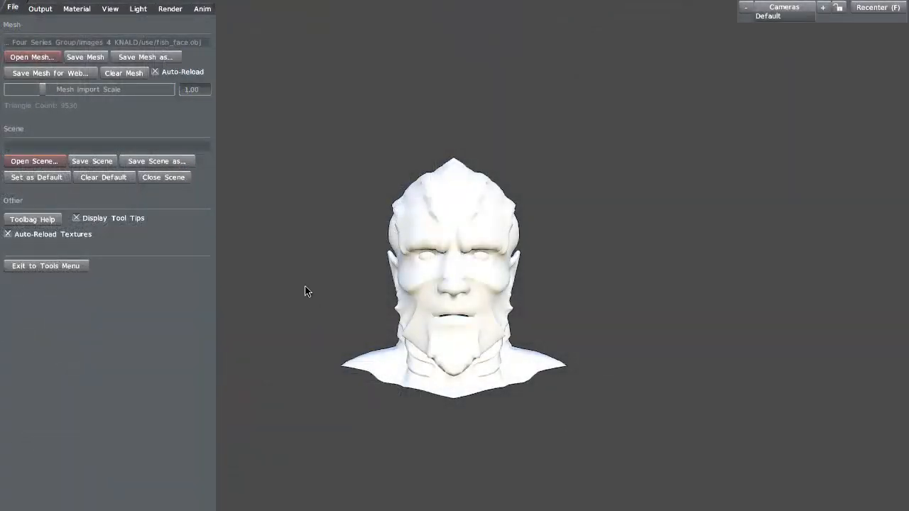
Step: Switch to Marmoset Toolbag and load fish_face_n.tga as the Normal/Height map of the head's material
mouse_move(327, 175)
left_mouse_down()
mouse_move(407, 249)
mouse_move(356, 196)
mouse_move(338, 162)
left_mouse_up()
right_click_drag(331, 191, 334, 298)
left_click_drag(334, 298, 269, 294)
mouse_move(328, 287)
left_mouse_down()
mouse_move(338, 288)
mouse_move(320, 300)
mouse_move(409, 297)
mouse_move(260, 291)
mouse_move(312, 309)
mouse_move(323, 301)
left_mouse_up()
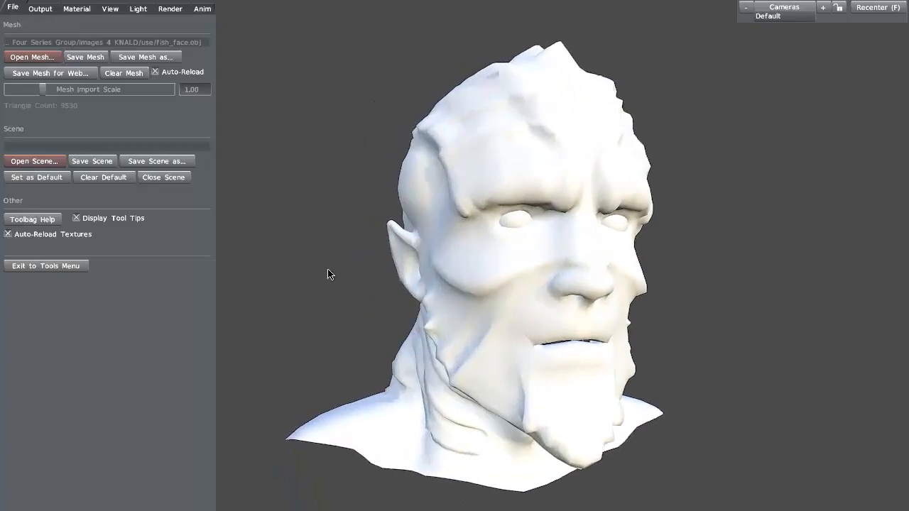
left_click(79, 11)
left_click(50, 175)
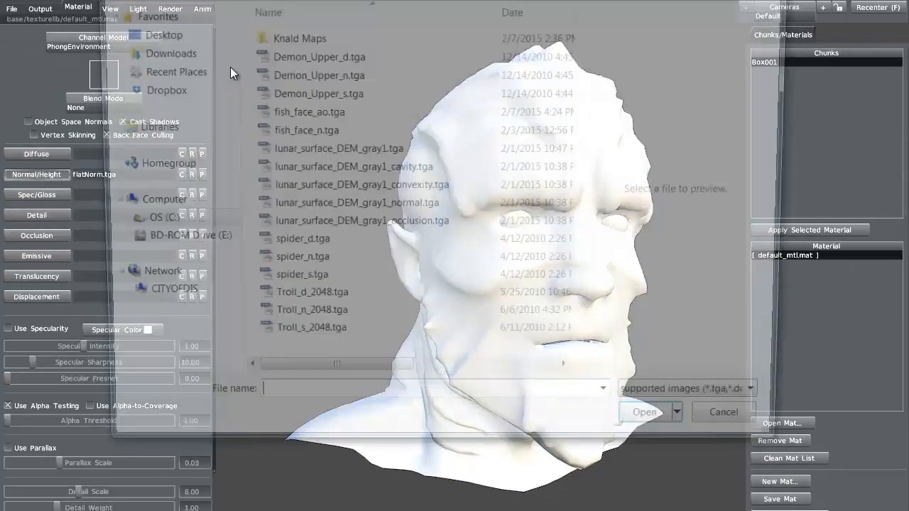
double_click(316, 133)
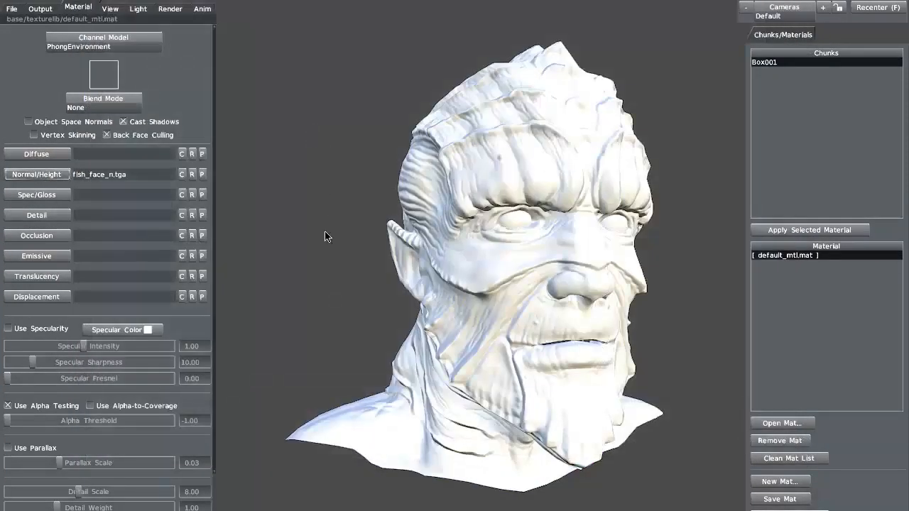
mouse_move(318, 289)
left_mouse_down()
mouse_move(411, 279)
mouse_move(329, 285)
left_mouse_up()
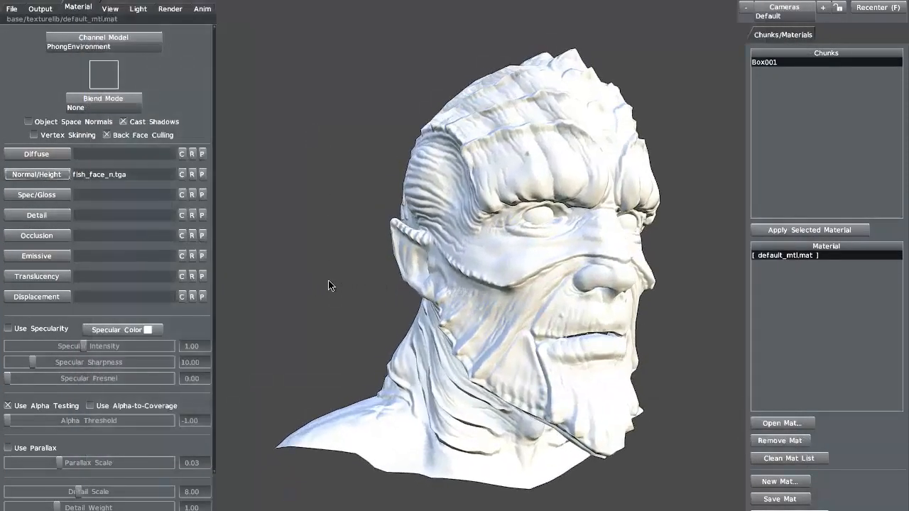
Step: Load fish_face_ao.tga as the Diffuse texture and inspect the occlusion shading around the head
left_click(42, 154)
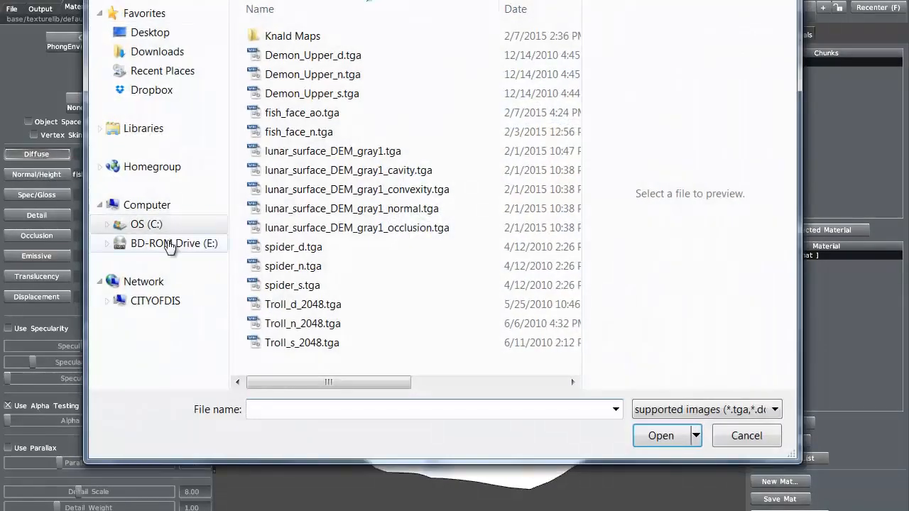
double_click(302, 113)
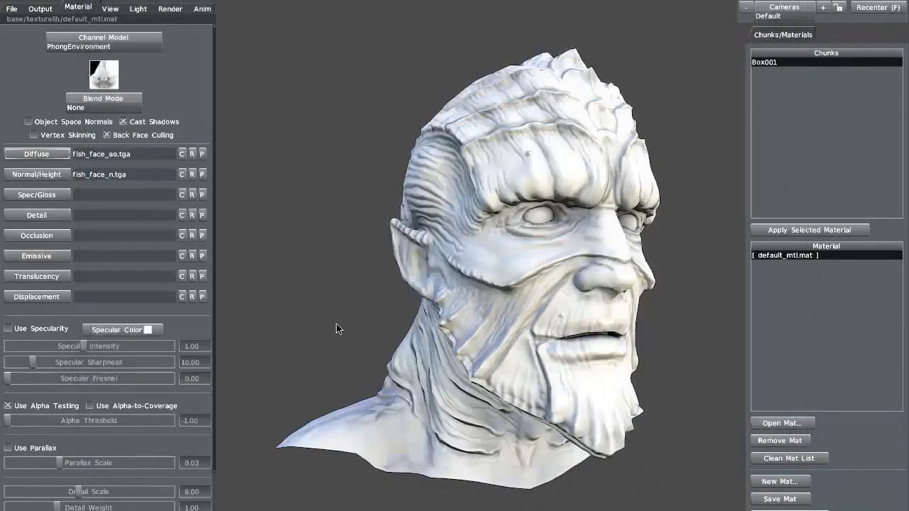
left_click_drag(310, 327, 172, 316)
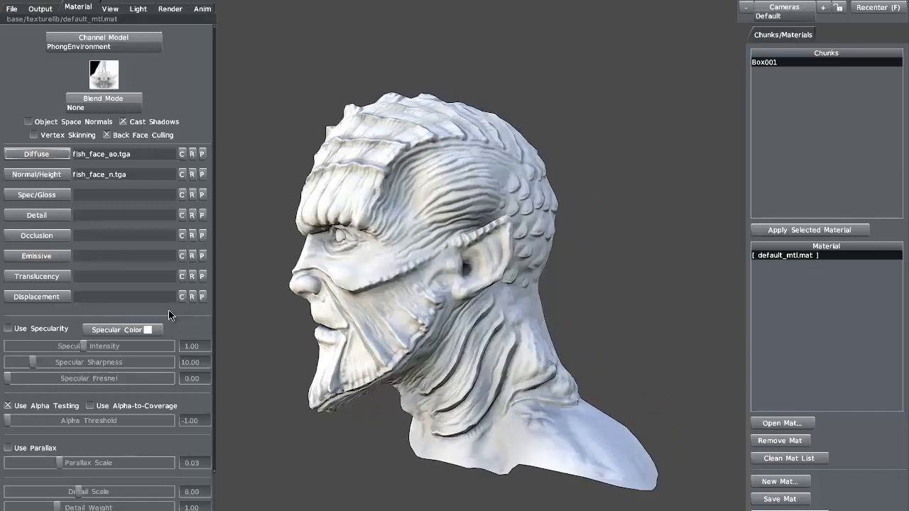
left_click_drag(231, 312, 316, 318)
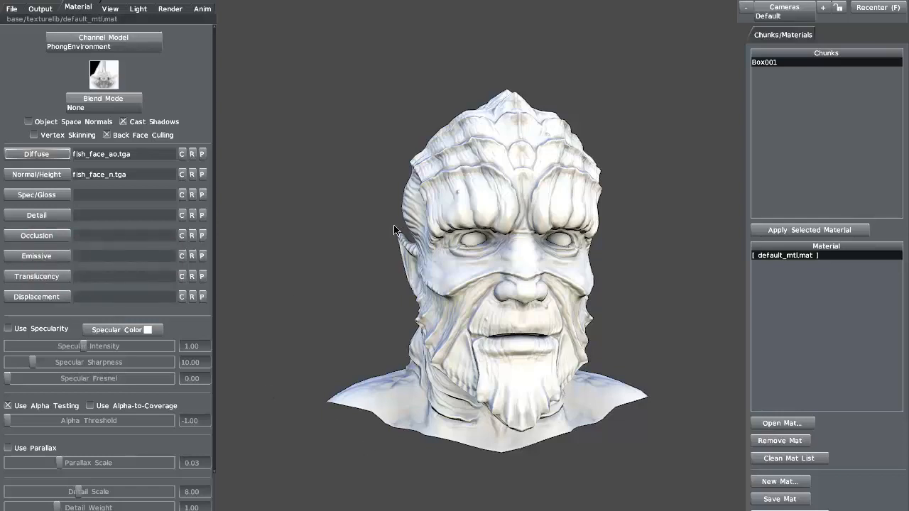
left_click_drag(317, 319, 517, 186)
left_click_drag(548, 251, 318, 302)
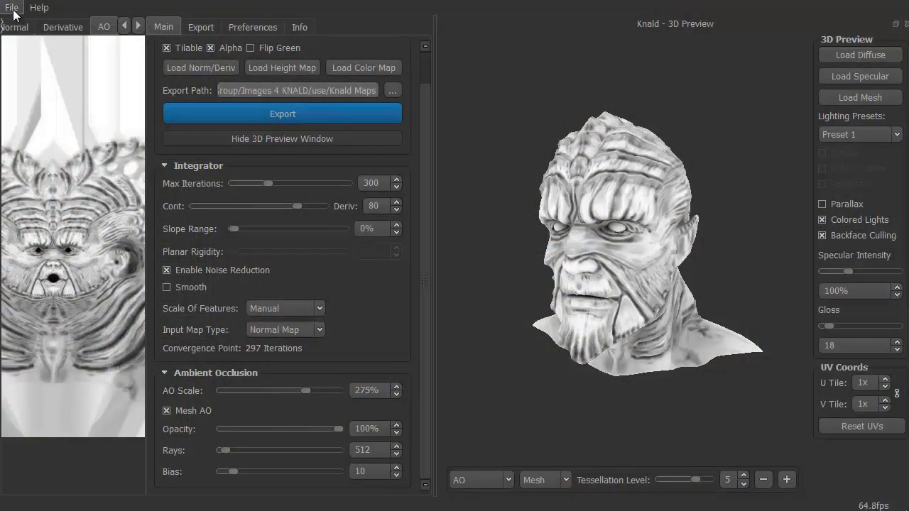
Step: Switch back to Knald and load spider_d.tga as the color map
left_click(12, 8)
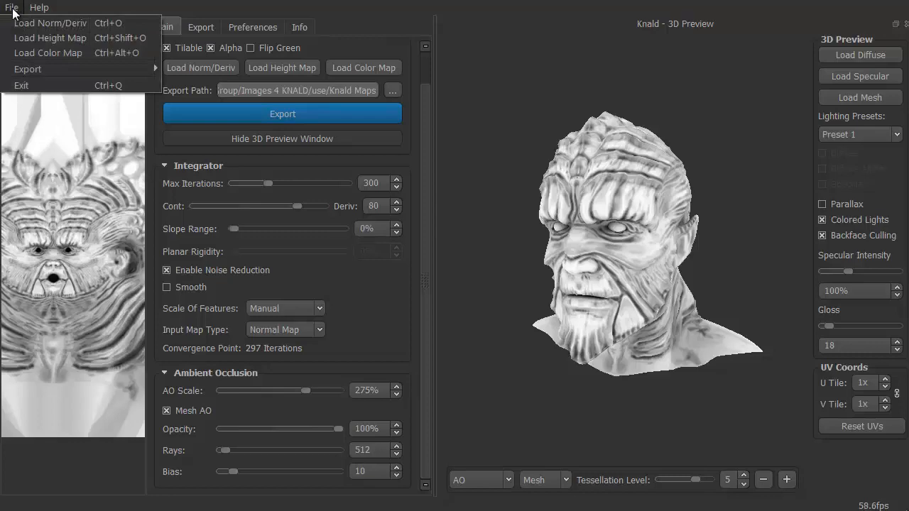
left_click(52, 50)
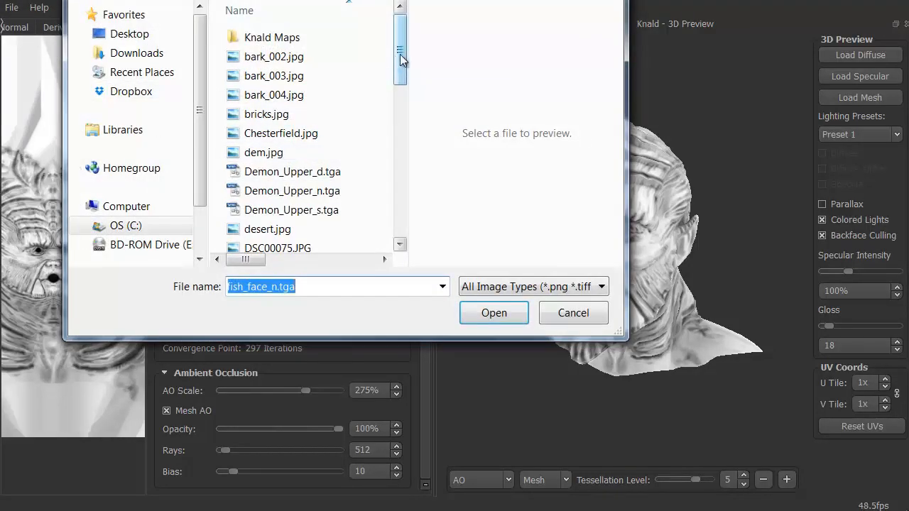
left_click_drag(400, 54, 408, 177)
double_click(278, 226)
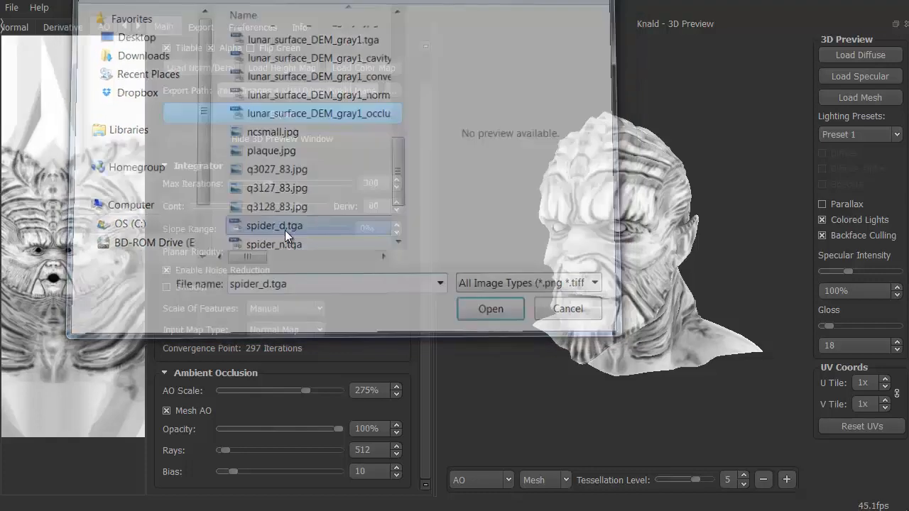
Step: Examine the spider normal map on the cylinder preview from several sides and enlarged in the 2D view
left_click_drag(481, 277, 658, 405)
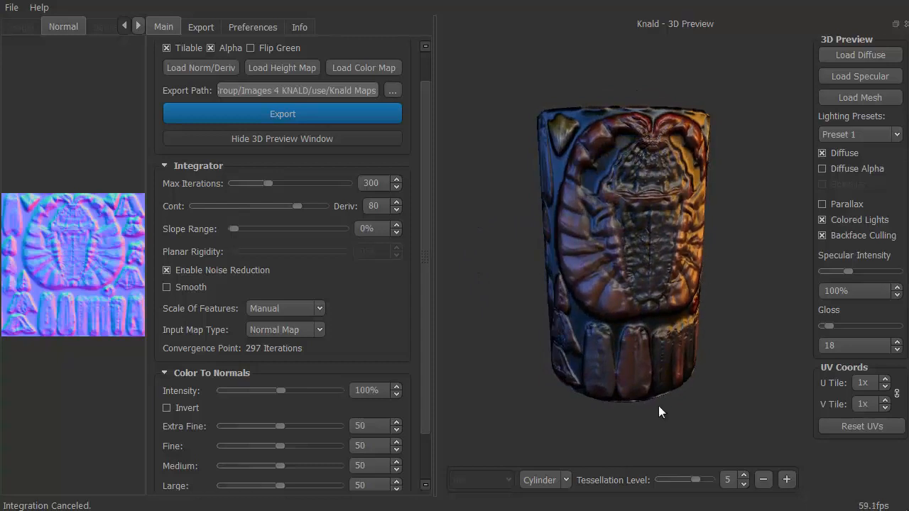
left_click_drag(534, 386, 467, 341)
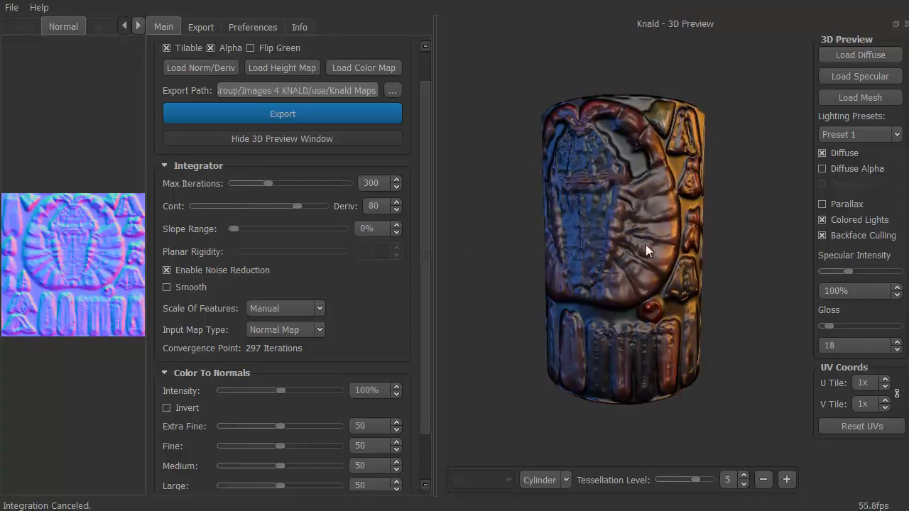
left_click_drag(561, 220, 483, 217)
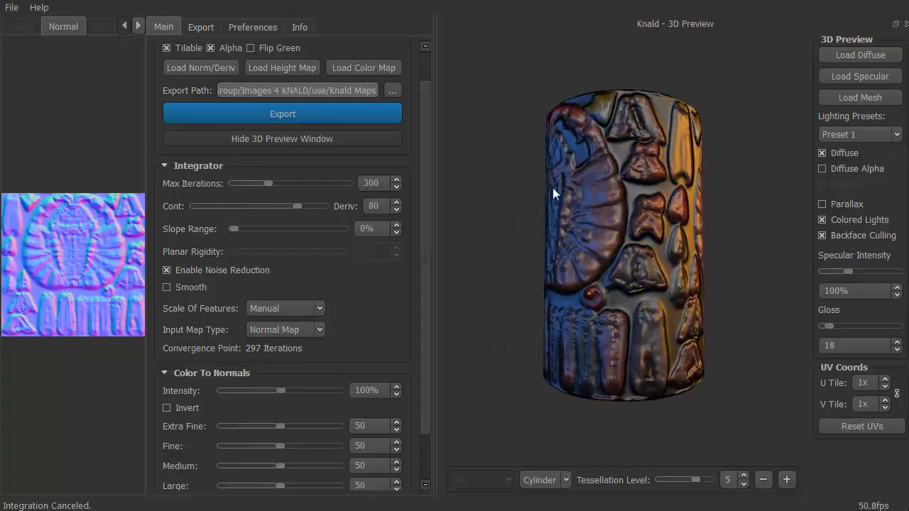
left_click_drag(551, 158, 641, 199)
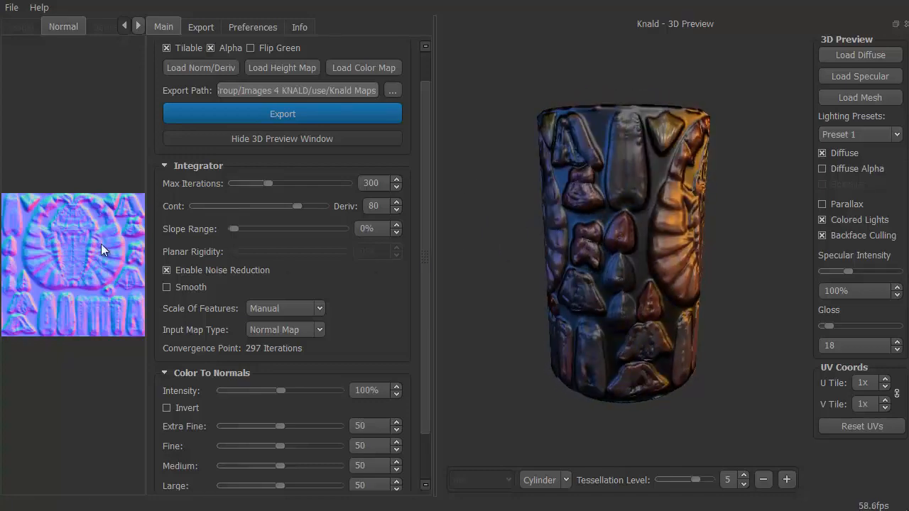
left_click(268, 139)
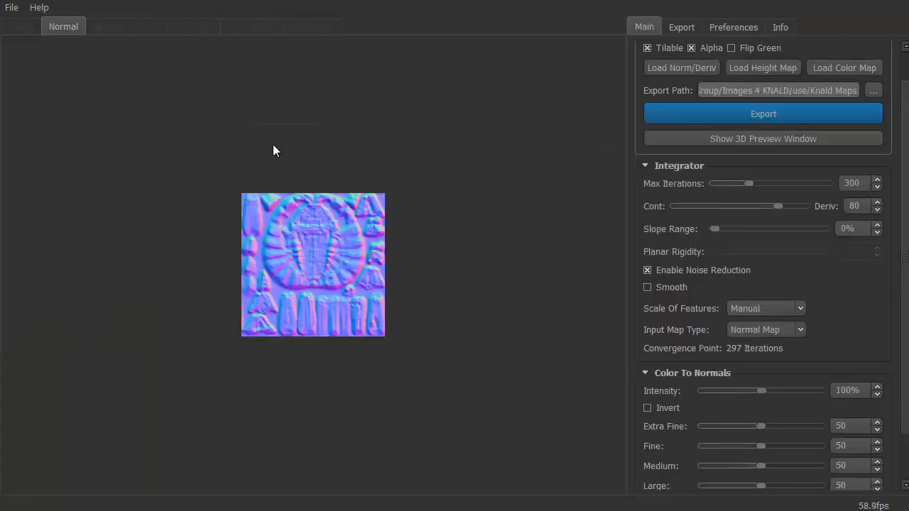
right_click_drag(244, 381, 113, 324)
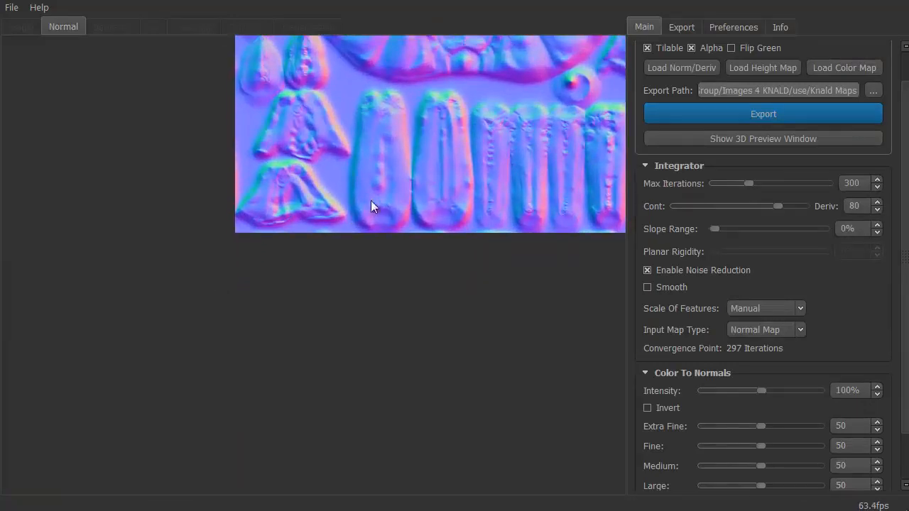
left_click_drag(371, 200, 287, 345)
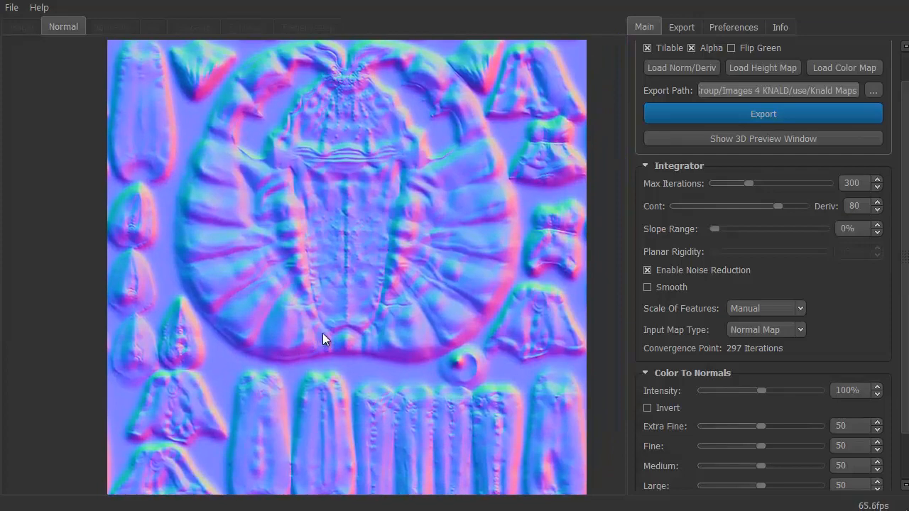
mouse_move(346, 334)
right_mouse_down()
mouse_move(368, 338)
mouse_move(355, 337)
right_mouse_up()
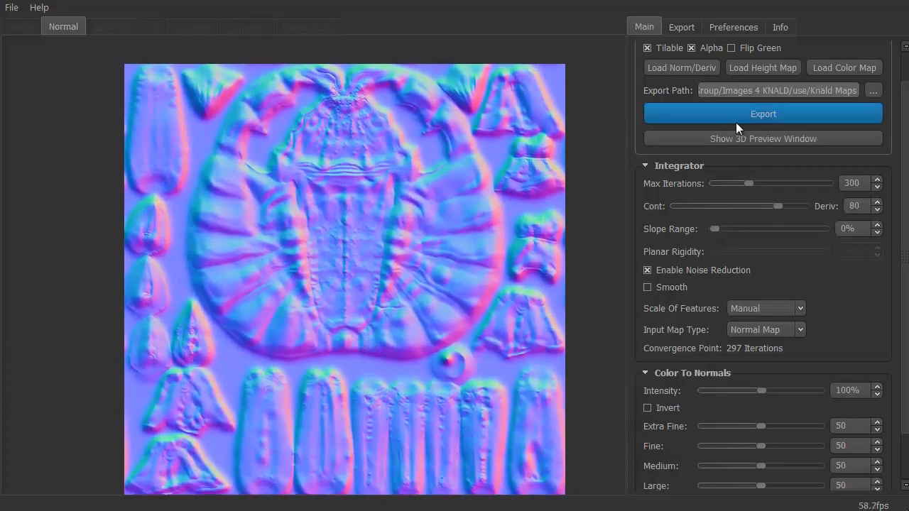
left_click(745, 138)
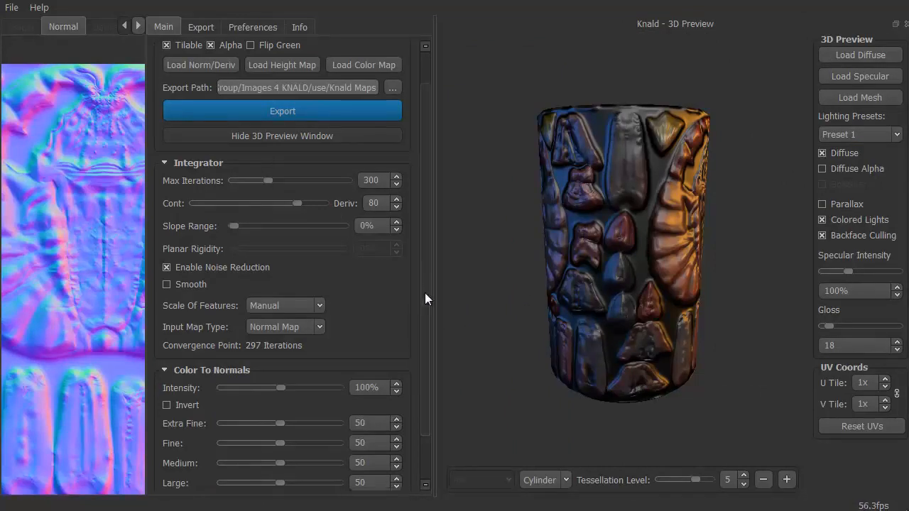
Step: Set the Color To Normals strength to 92 for Extra Fine and 84 for Fine details, using a close-up of the cylinder
scroll(426, 300, "down", 2)
left_click_drag(552, 318, 428, 290)
scroll(482, 295, "up", 5)
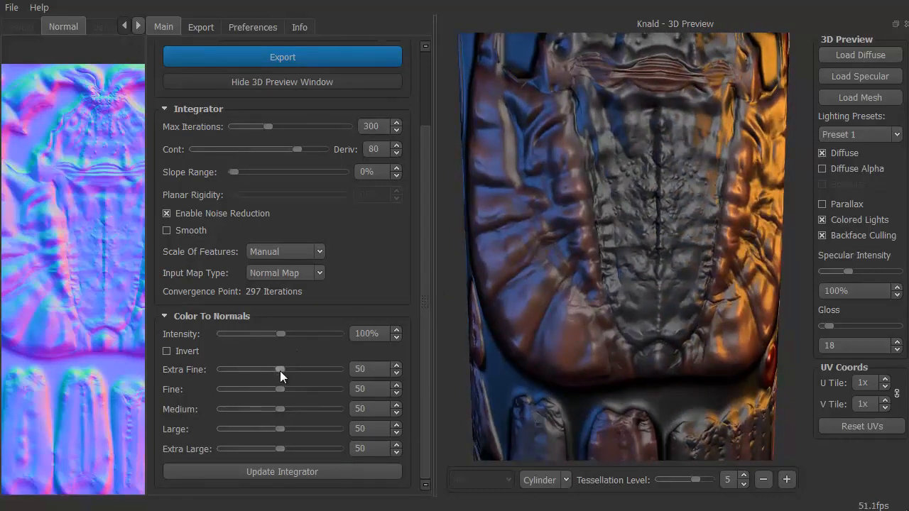
left_click_drag(283, 368, 319, 368)
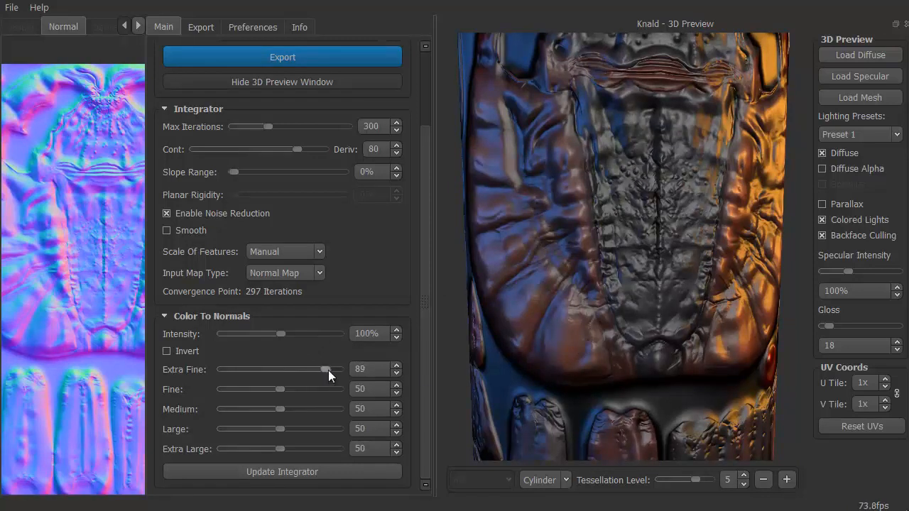
left_click_drag(328, 370, 330, 370)
left_click_drag(277, 390, 314, 386)
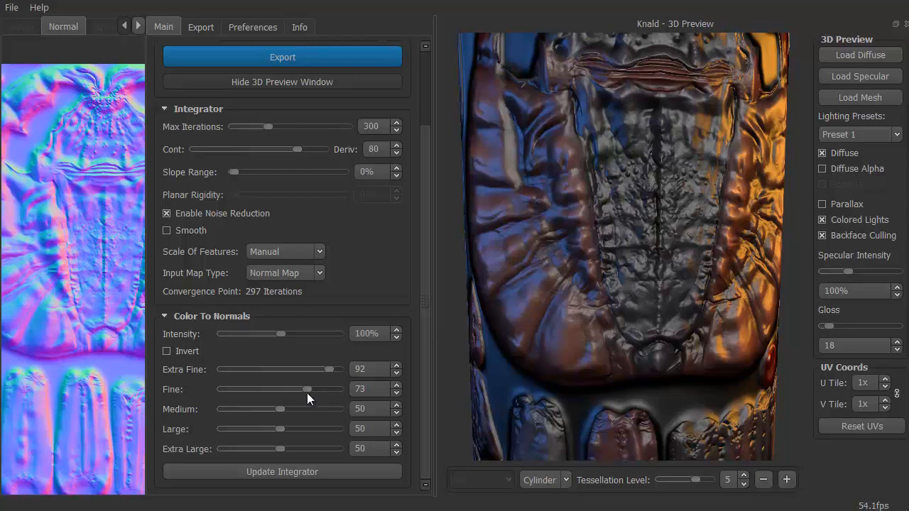
left_click_drag(312, 388, 320, 388)
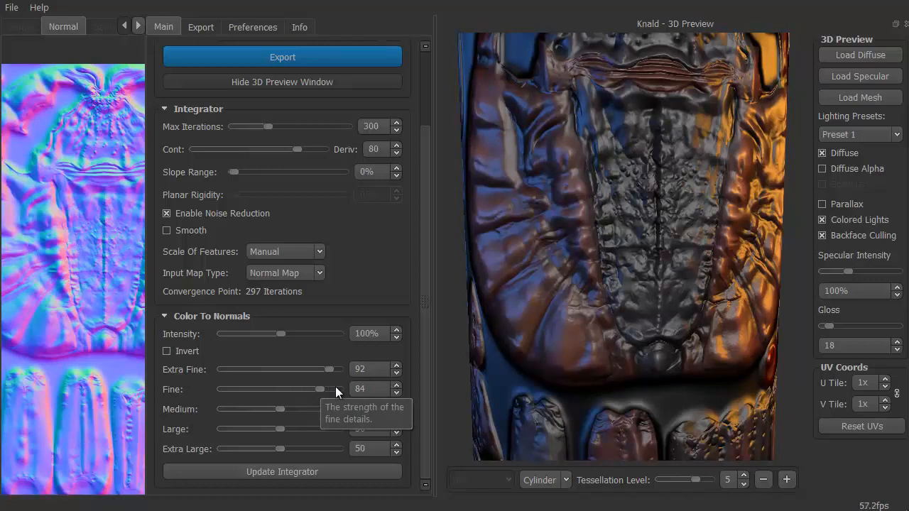
Step: Set the Medium strength to 68, Large to 86 and Extra Large to 74, and invert the Color To Normals conversion
left_click_drag(278, 408, 318, 430)
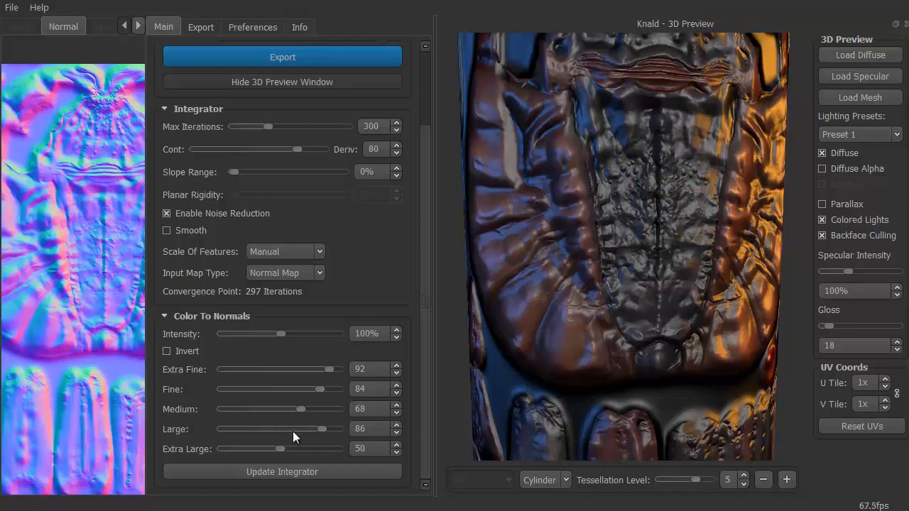
left_click_drag(281, 447, 309, 449)
left_click(167, 351)
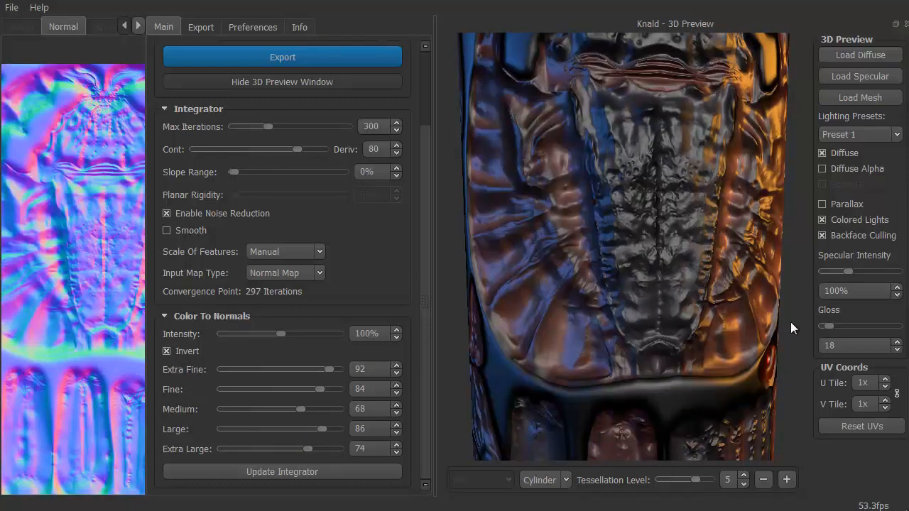
Step: Turn off the Color To Normals inversion and check the relief on the cylinder up close and from several sides
scroll(790, 322, "down", 5)
left_click_drag(790, 322, 661, 312)
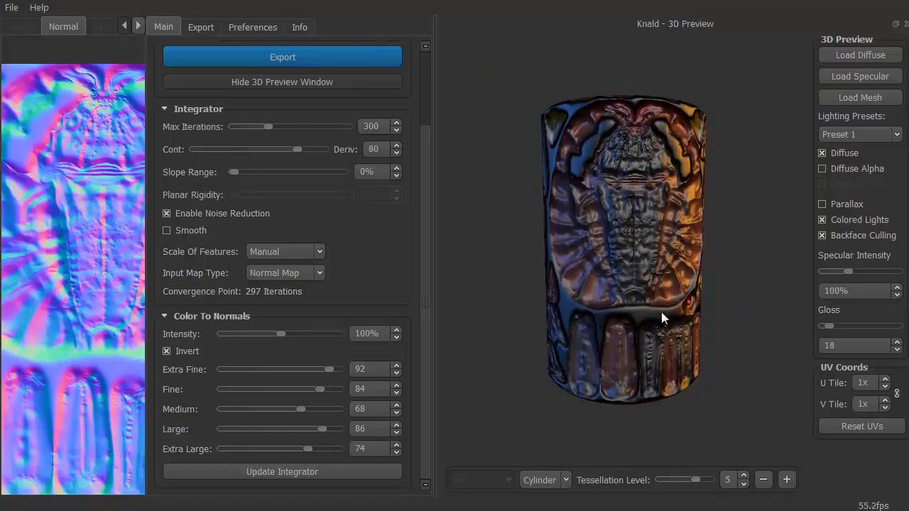
left_click(167, 351)
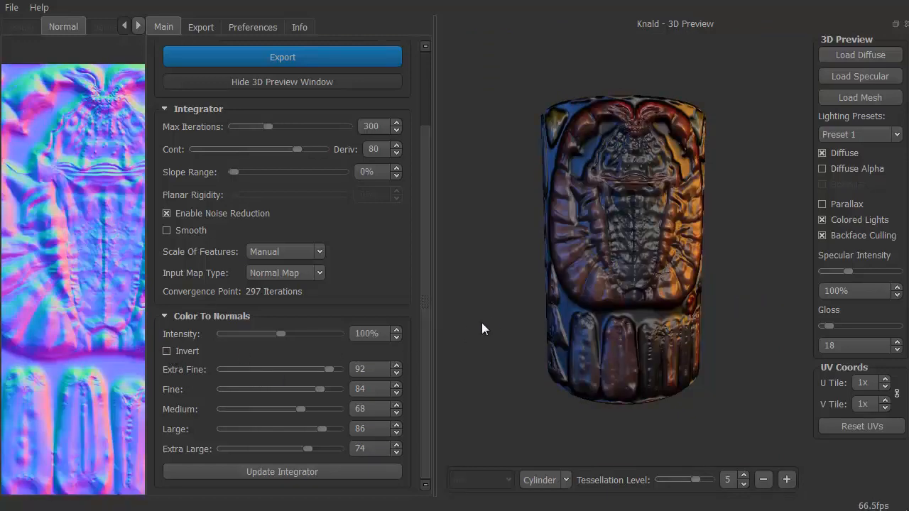
scroll(494, 319, "up", 5)
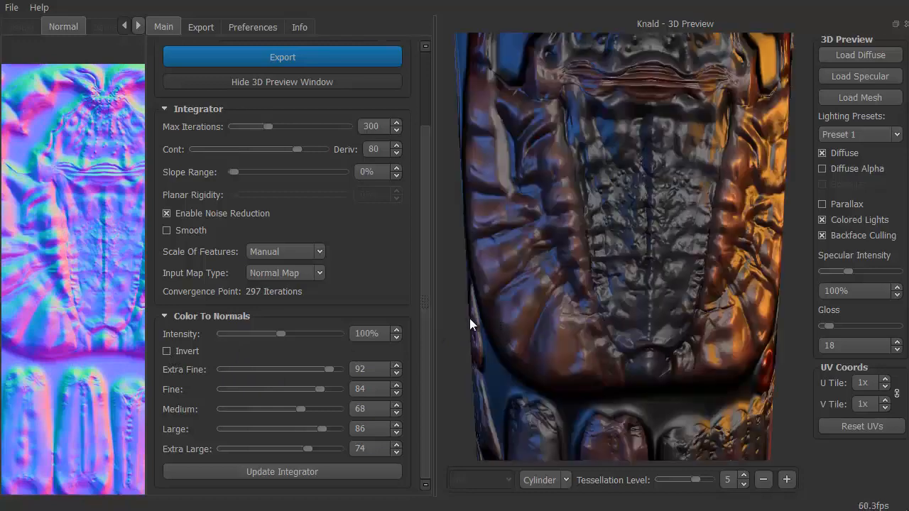
middle_click_drag(455, 289, 450, 309)
scroll(452, 311, "down", 5)
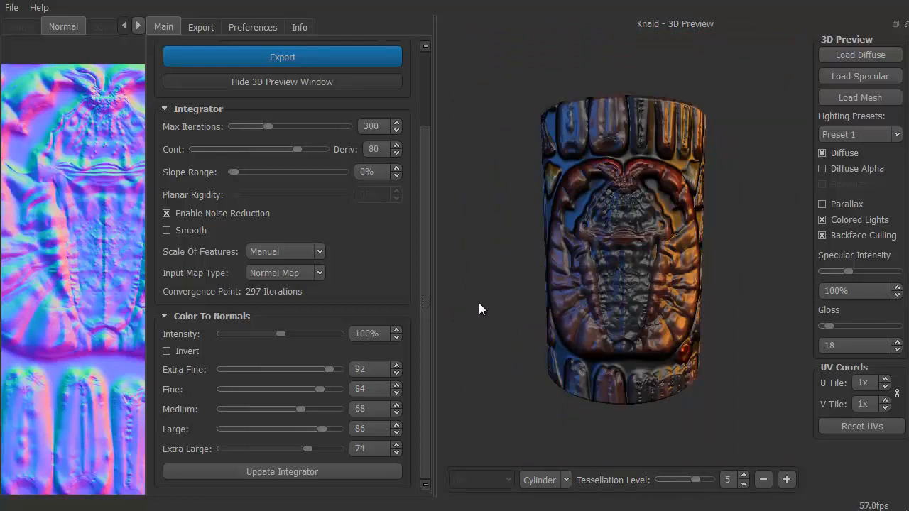
middle_click_drag(501, 268, 508, 251)
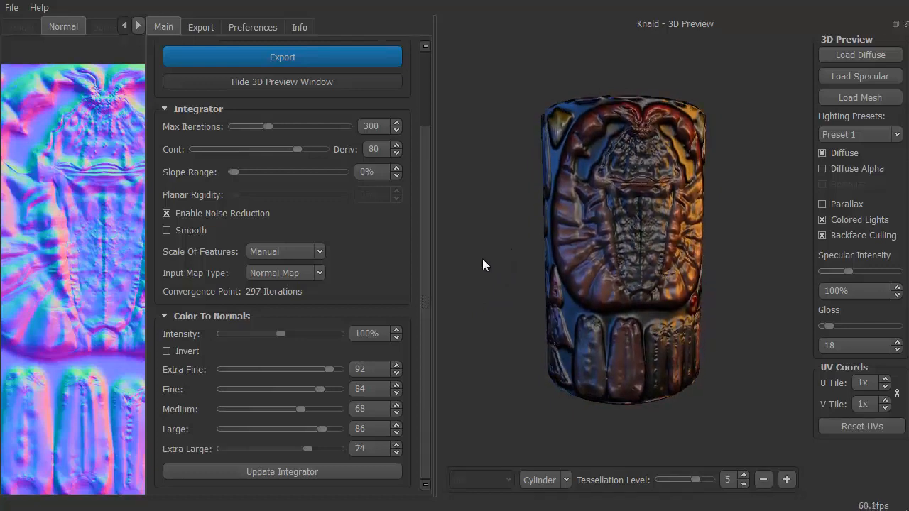
left_click_drag(482, 259, 679, 188)
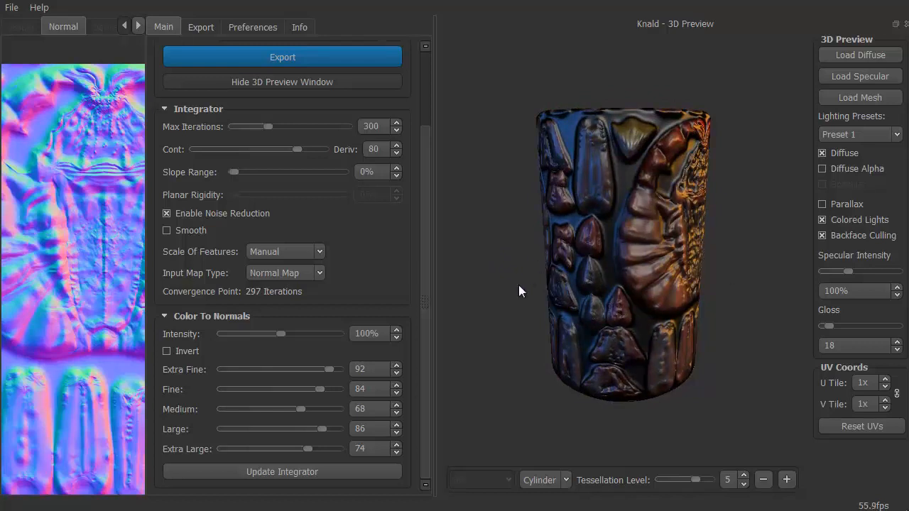
left_click_drag(518, 285, 527, 325)
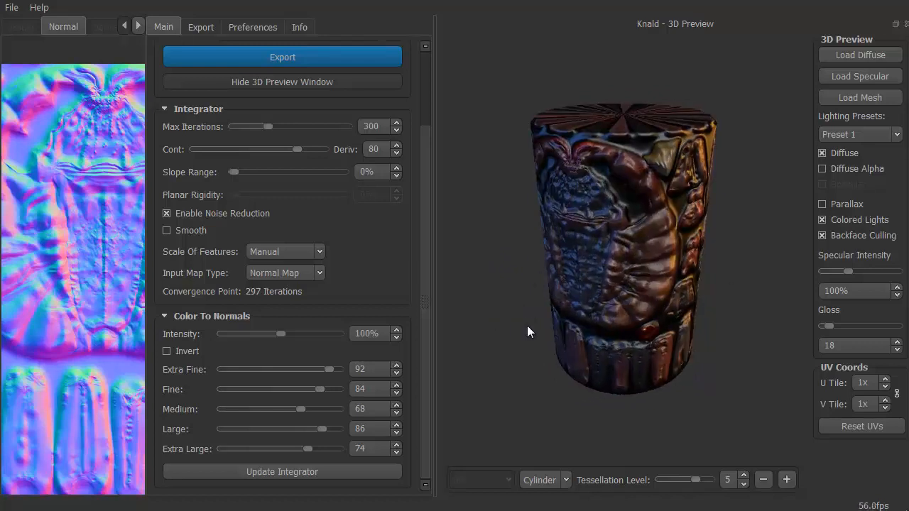
Step: Load spider.obj as the preview mesh and check the normals on it from several sides
left_click(843, 104)
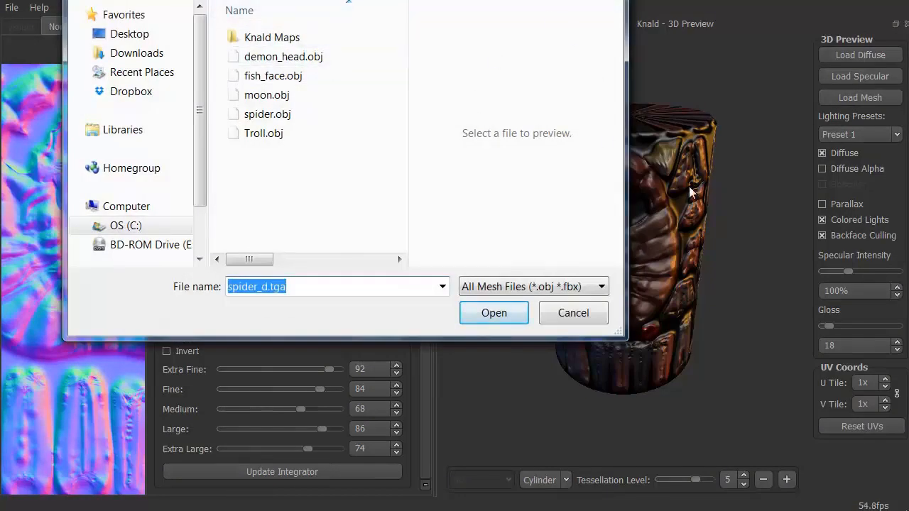
left_click(267, 113)
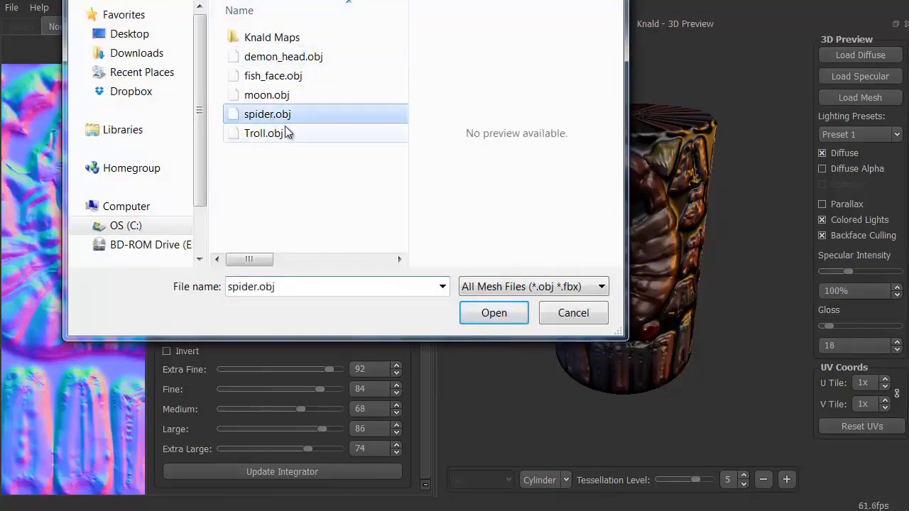
left_click(476, 313)
left_click_drag(485, 219, 601, 291)
right_click_drag(602, 285, 597, 382)
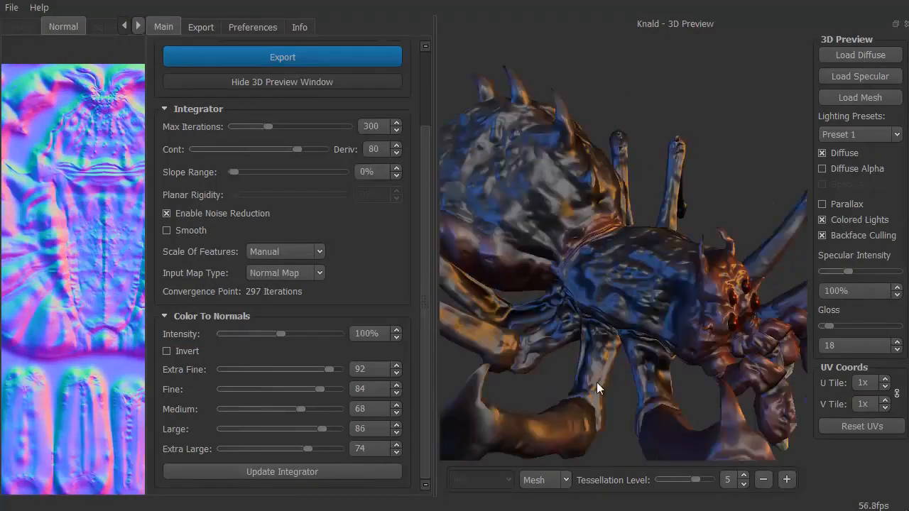
scroll(617, 388, "down", 5)
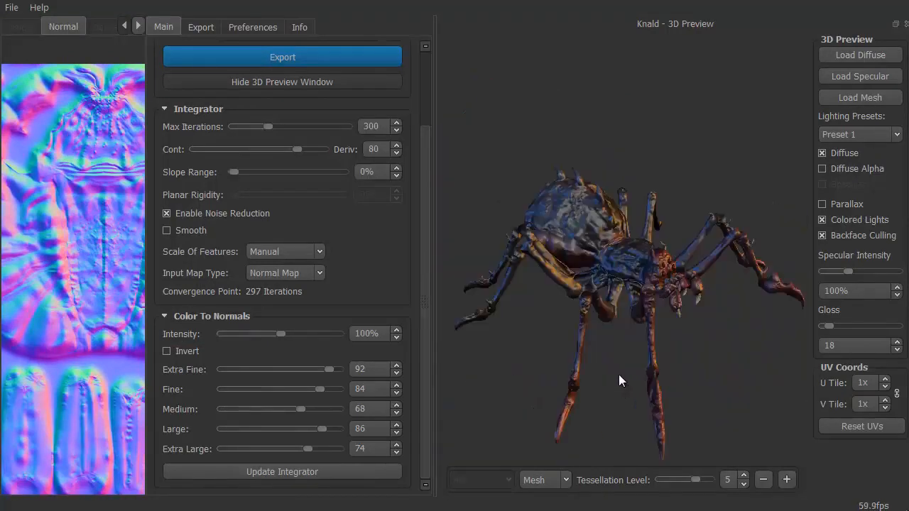
left_click_drag(618, 374, 552, 376)
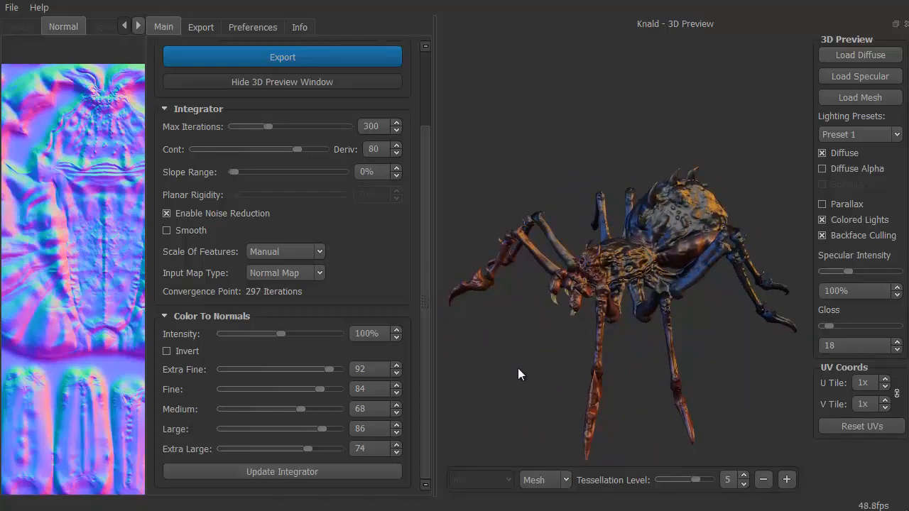
scroll(518, 368, "up", 5)
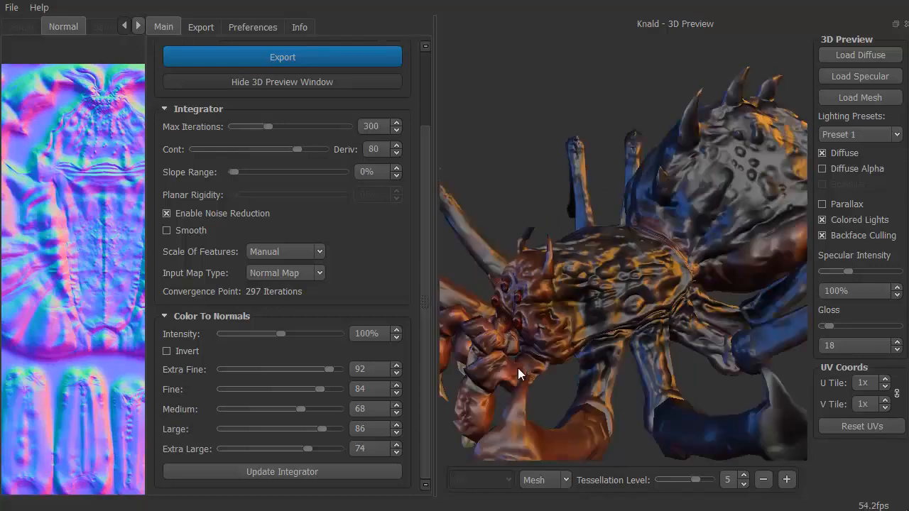
left_click_drag(494, 277, 533, 189)
scroll(533, 188, "down", 5)
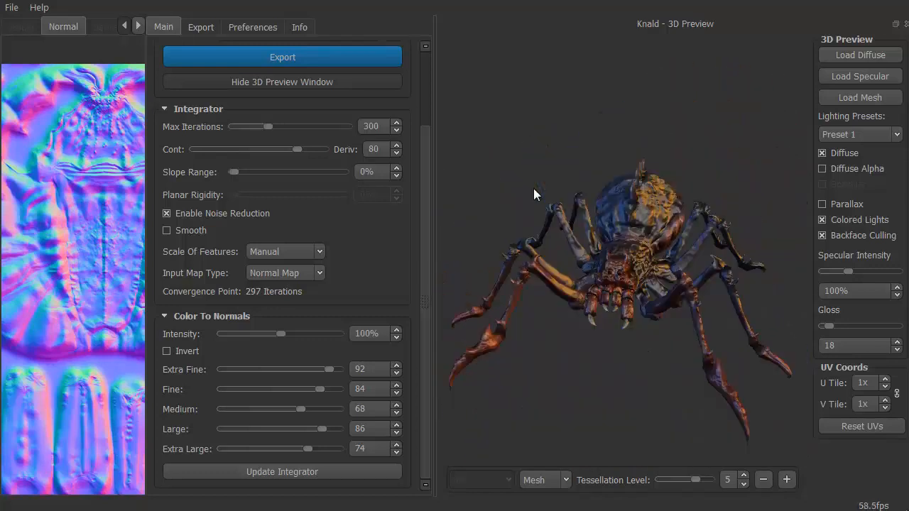
Step: Turn off colored lights in the 3D preview and lower the specular intensity to 47%, checking the spider from several sides
left_click(821, 220)
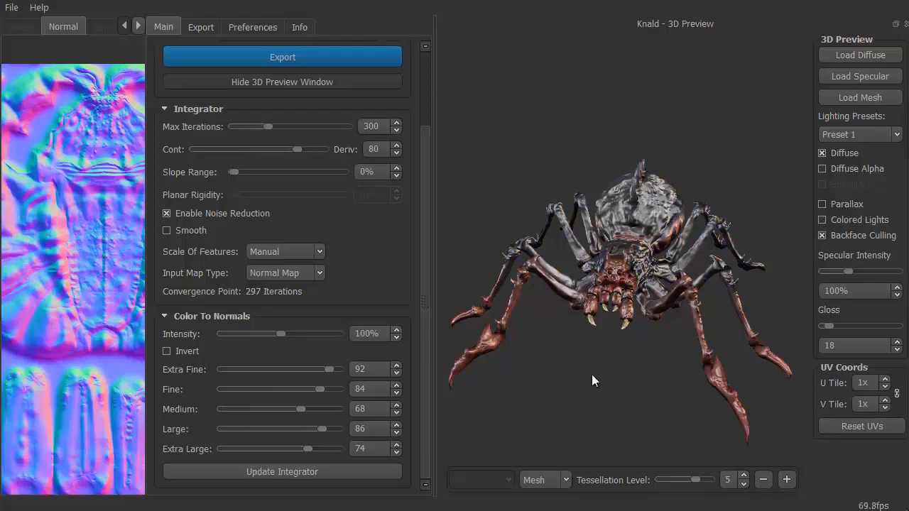
left_click_drag(591, 375, 559, 379)
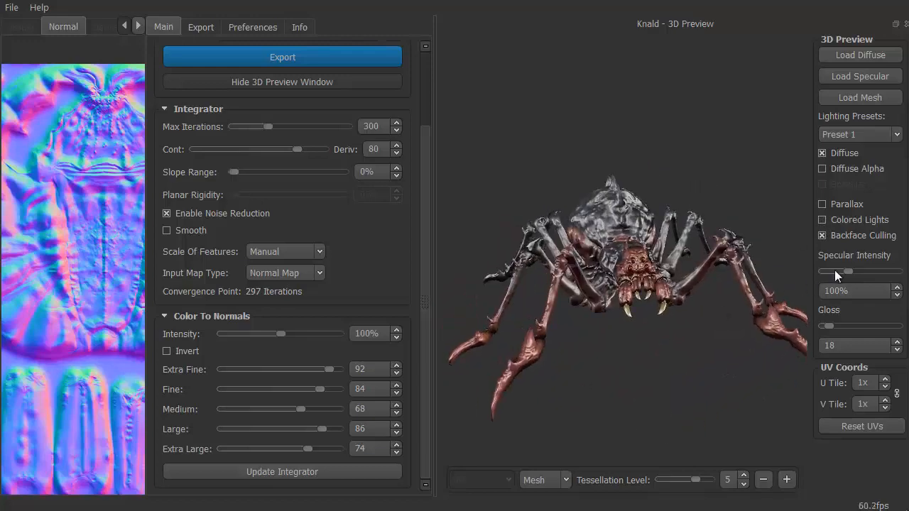
mouse_move(845, 268)
left_mouse_down()
mouse_move(828, 268)
mouse_move(838, 270)
left_mouse_up()
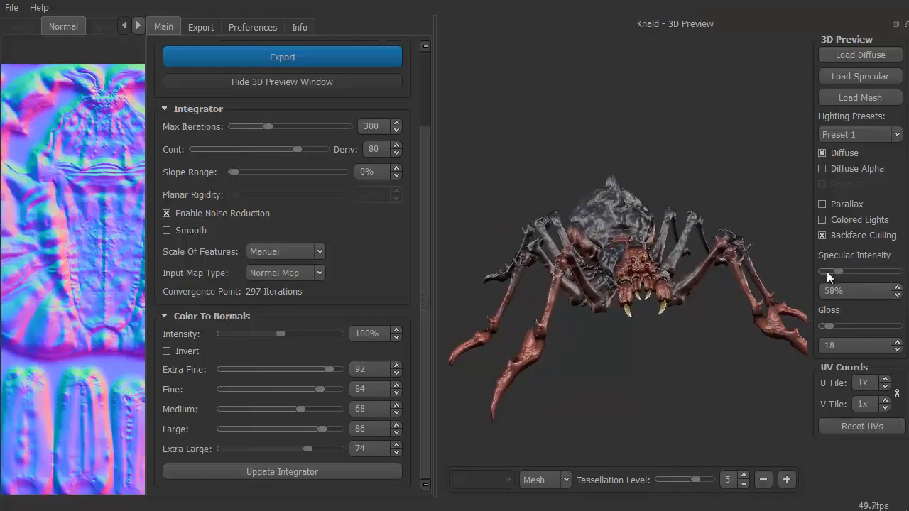
left_click_drag(632, 377, 680, 325)
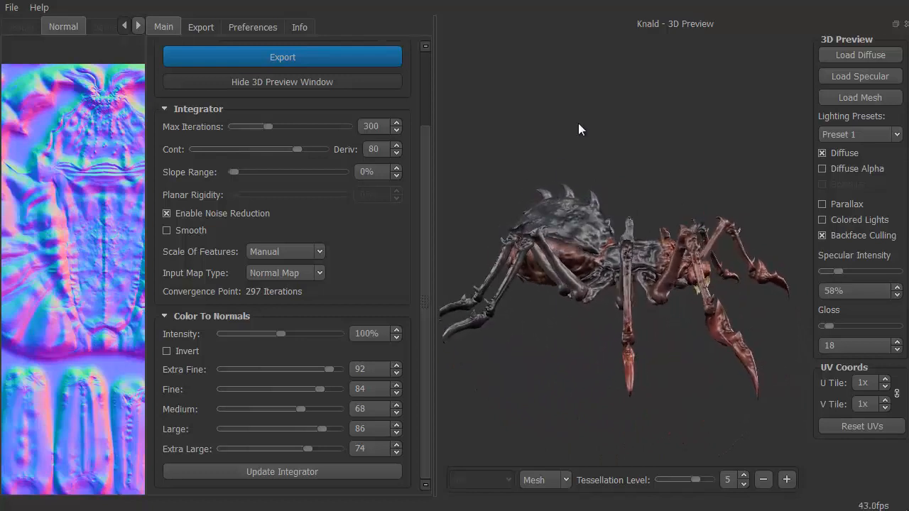
left_click_drag(644, 413, 550, 431)
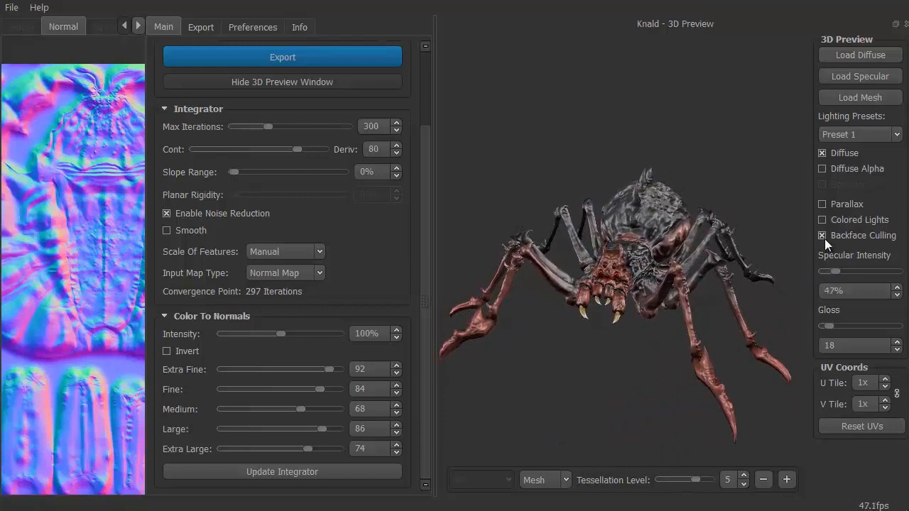
Step: Raise the preview's Gloss to 113 and examine the highlights on the spider's body from near and far
left_click_drag(829, 322, 856, 321)
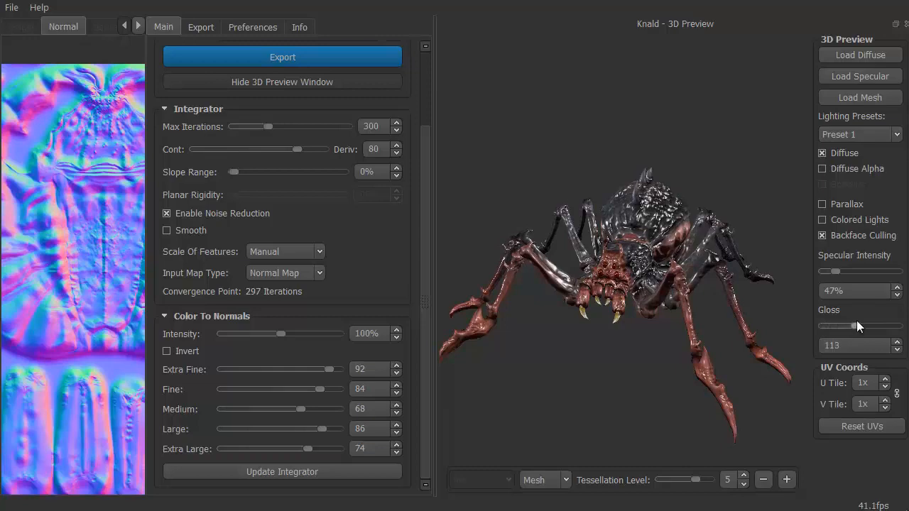
left_click_drag(608, 372, 532, 378)
scroll(524, 349, "up", 5)
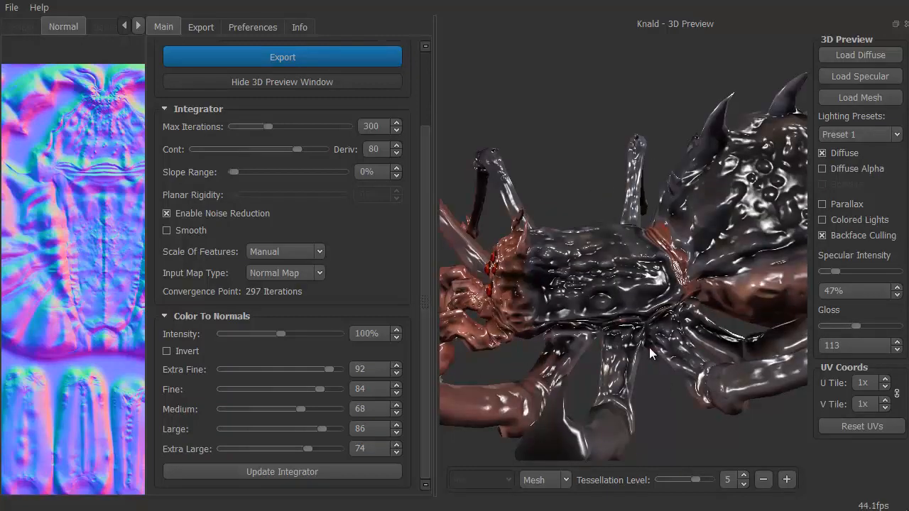
scroll(651, 347, "down", 5)
left_click_drag(649, 344, 613, 343)
scroll(601, 331, "up", 5)
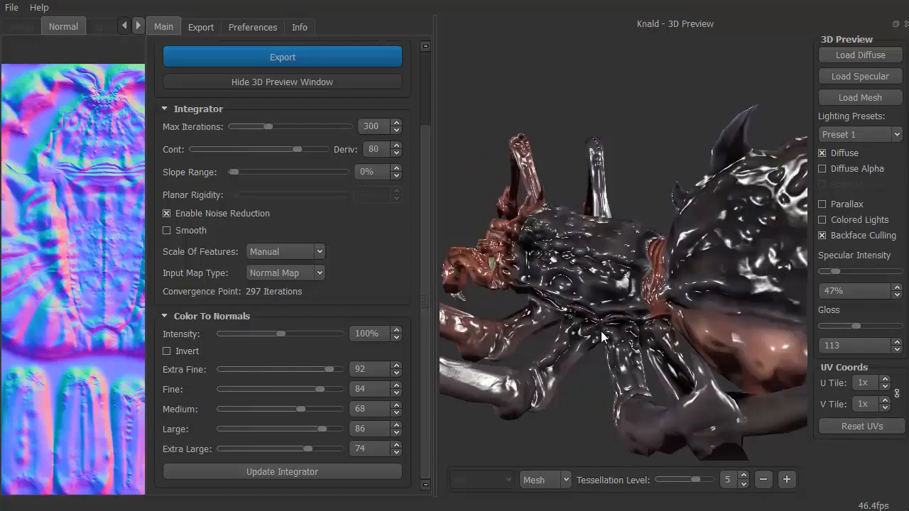
scroll(595, 380, "down", 5)
left_click_drag(593, 379, 789, 330)
Step: Set the preview's Gloss to 18 and specular intensity to 69%, with colored lights on
left_click_drag(853, 326, 826, 324)
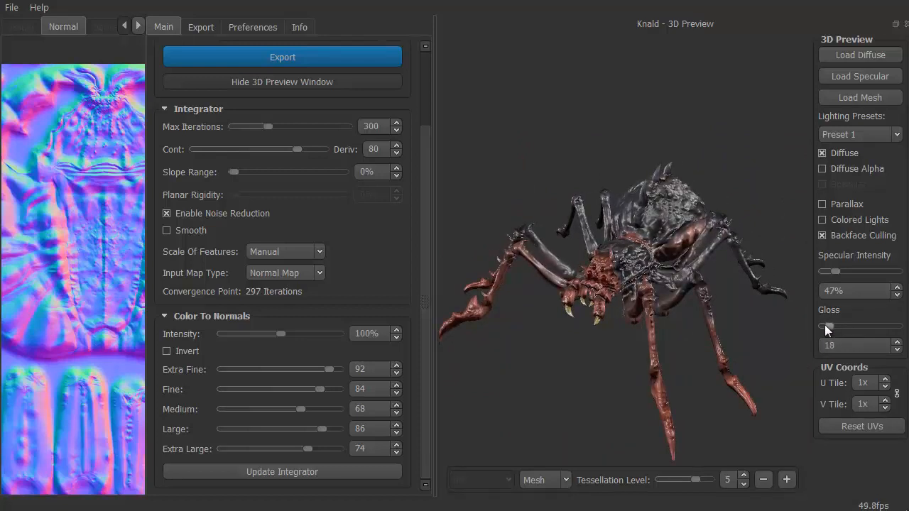
left_click_drag(834, 271, 840, 271)
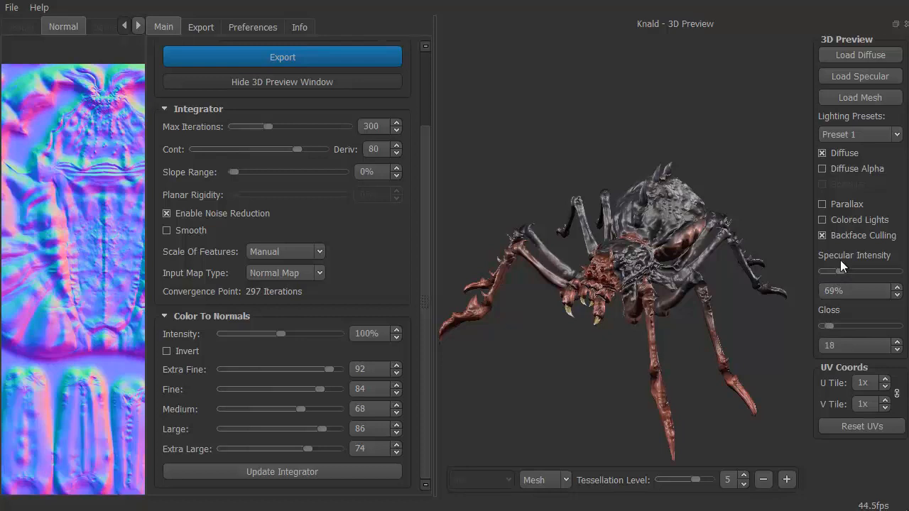
left_click(822, 220)
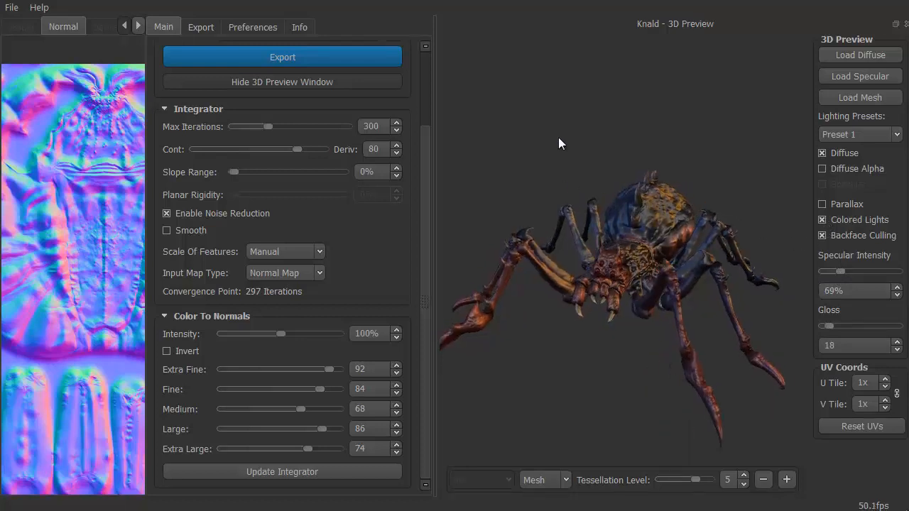
Step: Try lighting Preset 2 on the spider and settle on Preset 3
left_click(840, 134)
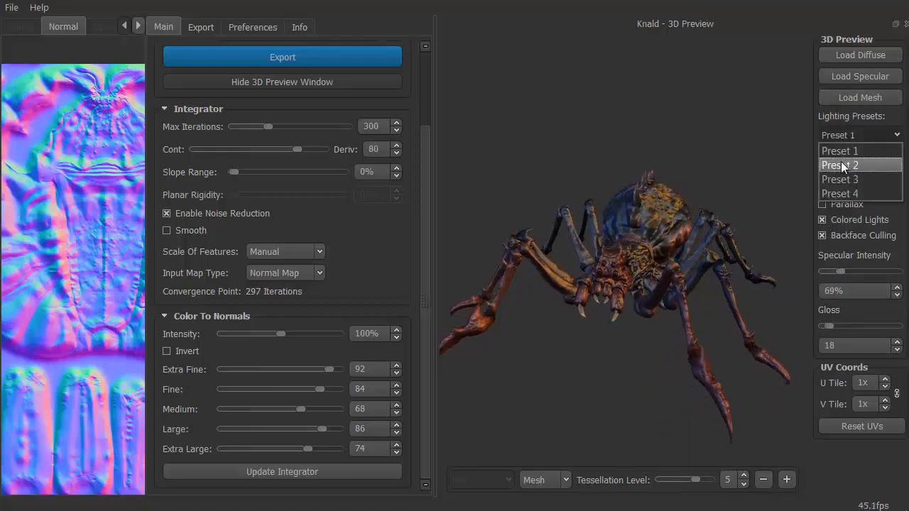
left_click(840, 163)
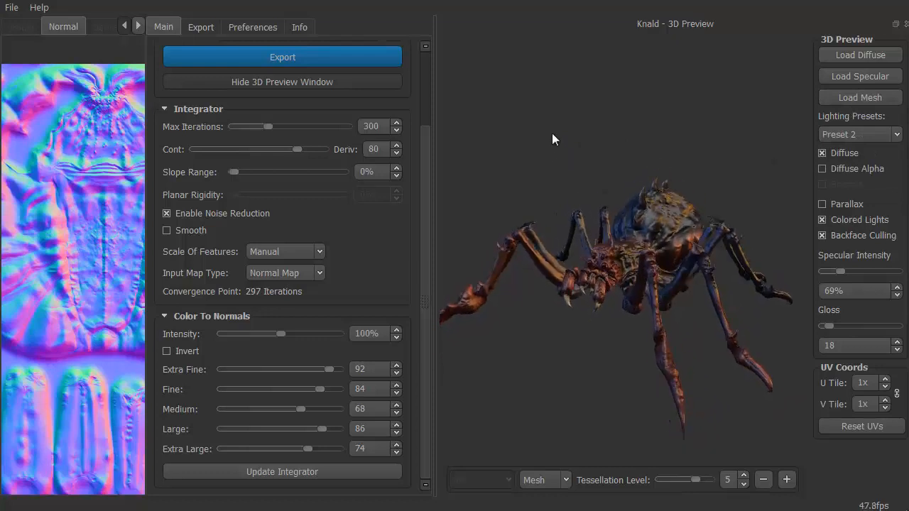
left_click(840, 134)
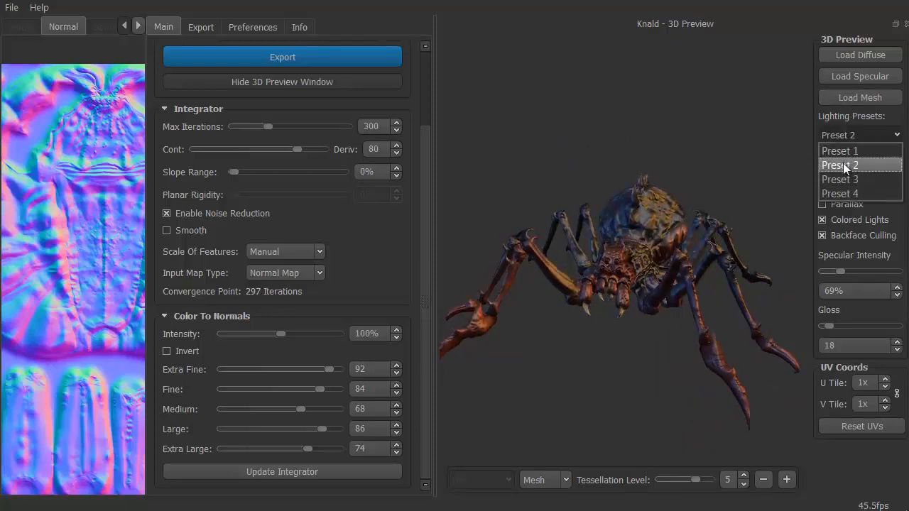
left_click(843, 173)
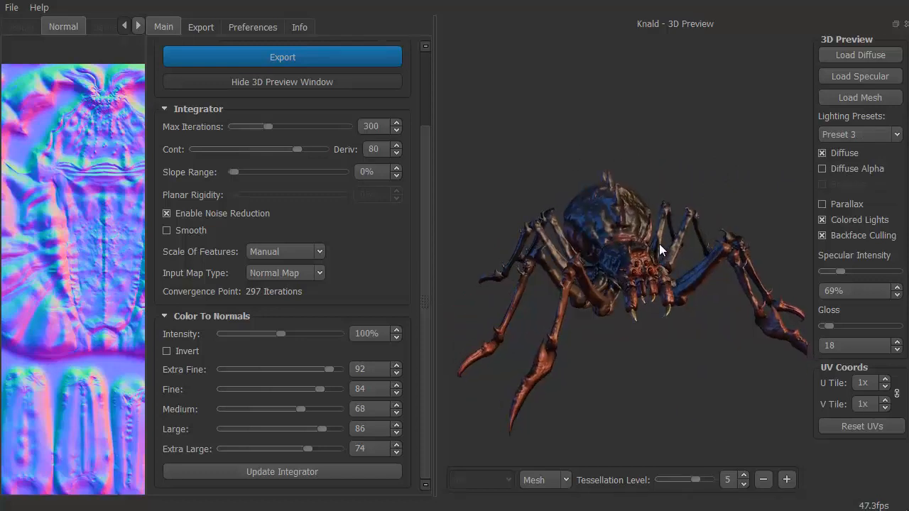
Step: Examine the spider mesh under the current lighting, including close-ups of its head, abdomen and underside
scroll(659, 244, "up", 5)
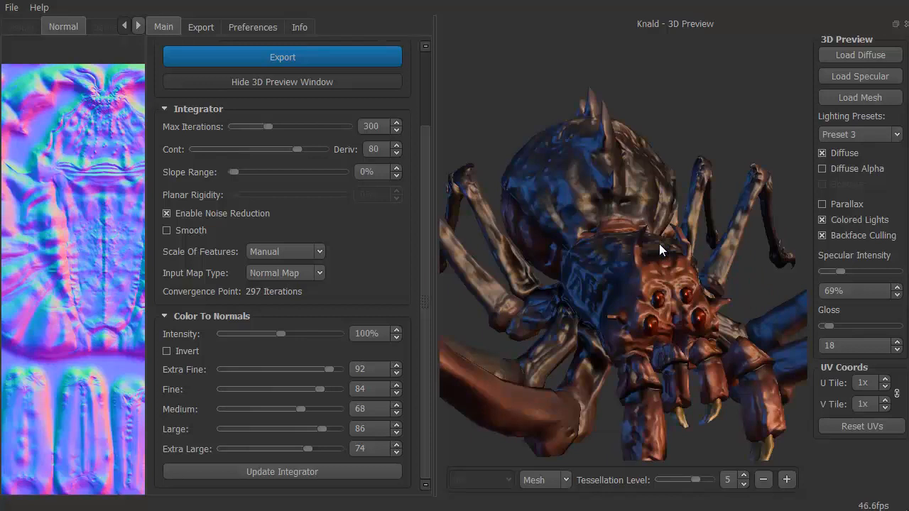
scroll(646, 242, "down", 5)
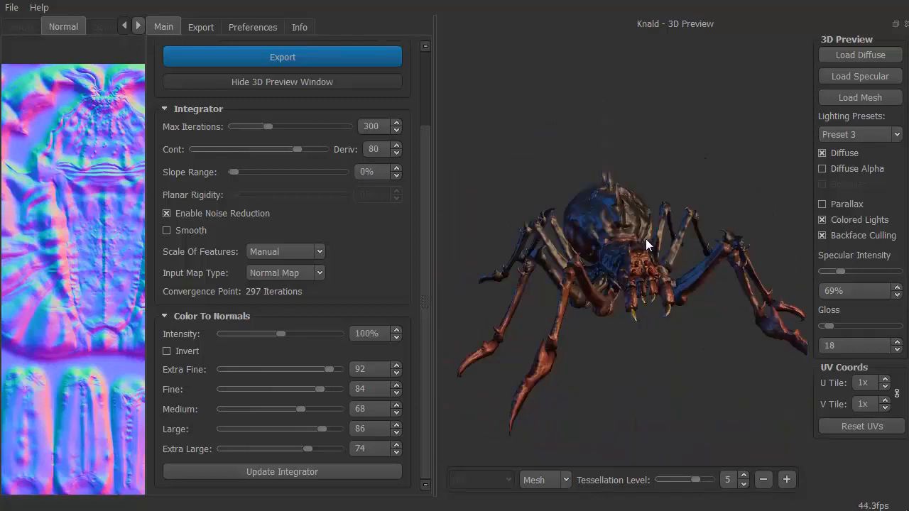
scroll(646, 239, "up", 3)
scroll(646, 239, "down", 3)
left_click_drag(645, 239, 705, 184)
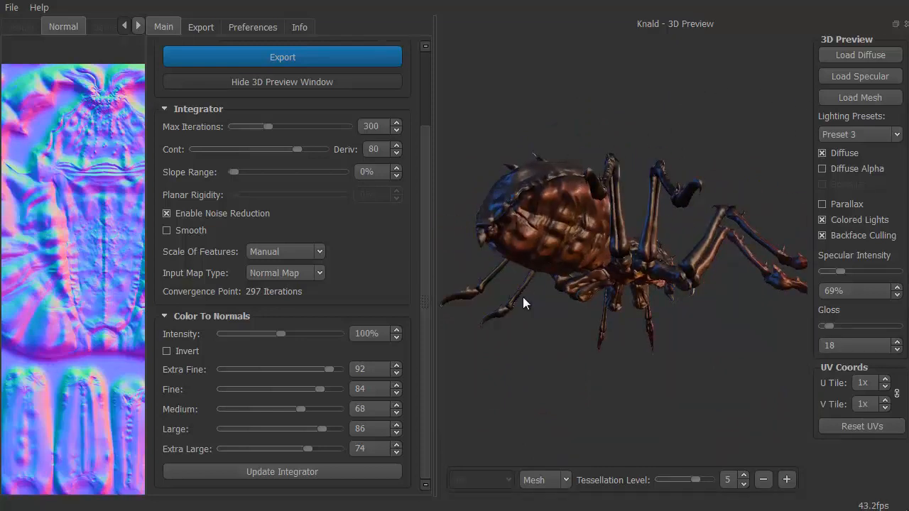
scroll(523, 297, "up", 5)
left_click_drag(500, 304, 644, 301)
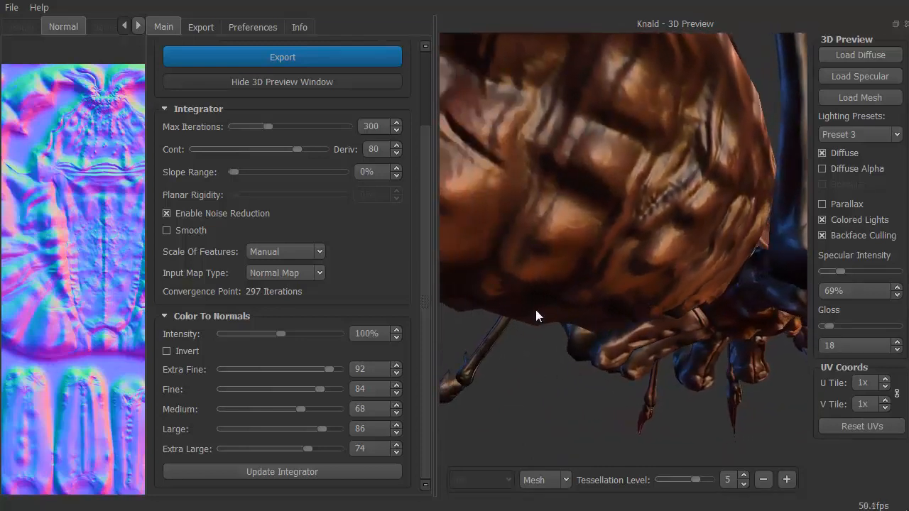
left_click_drag(537, 312, 536, 339)
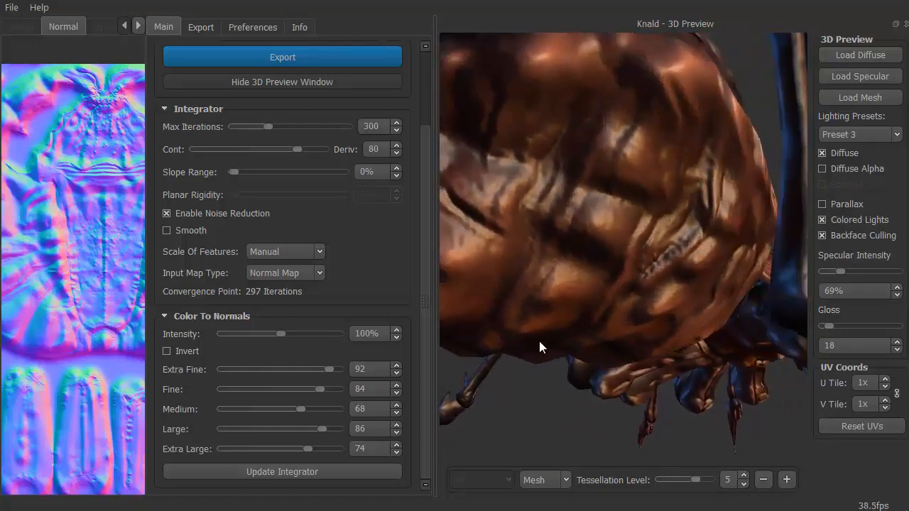
scroll(553, 333, "down", 5)
scroll(553, 334, "up", 5)
left_click_drag(563, 369, 472, 409)
left_click_drag(576, 414, 552, 489)
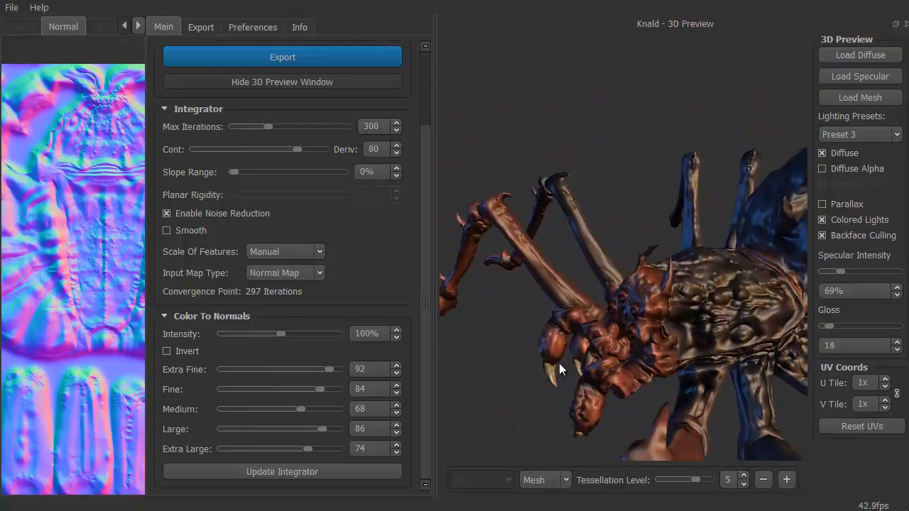
Step: Update the integrator with the current Color To Normals settings
scroll(559, 360, "down", 3)
left_click_drag(684, 234, 513, 272)
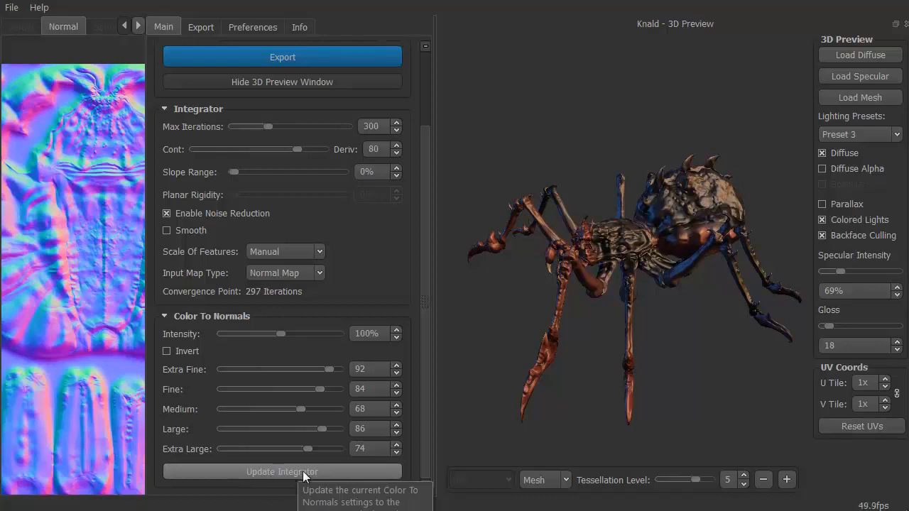
left_click_drag(520, 338, 481, 314)
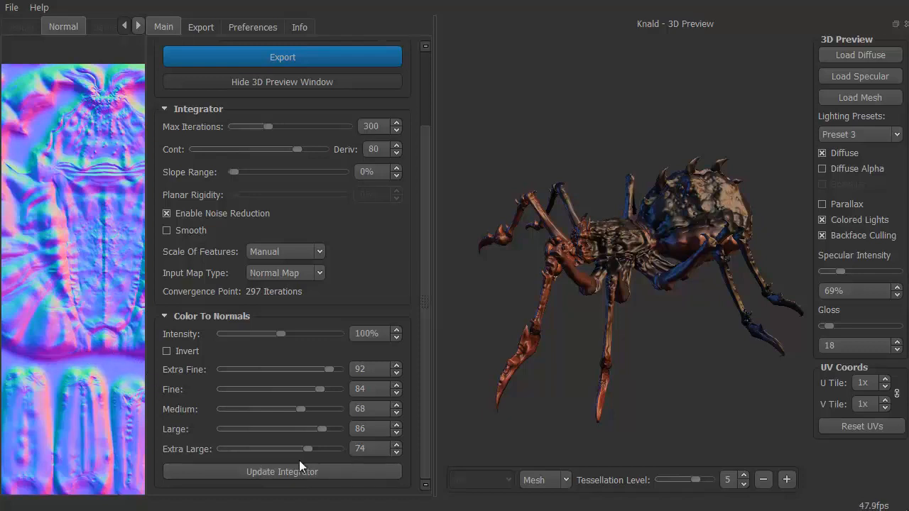
left_click(321, 472)
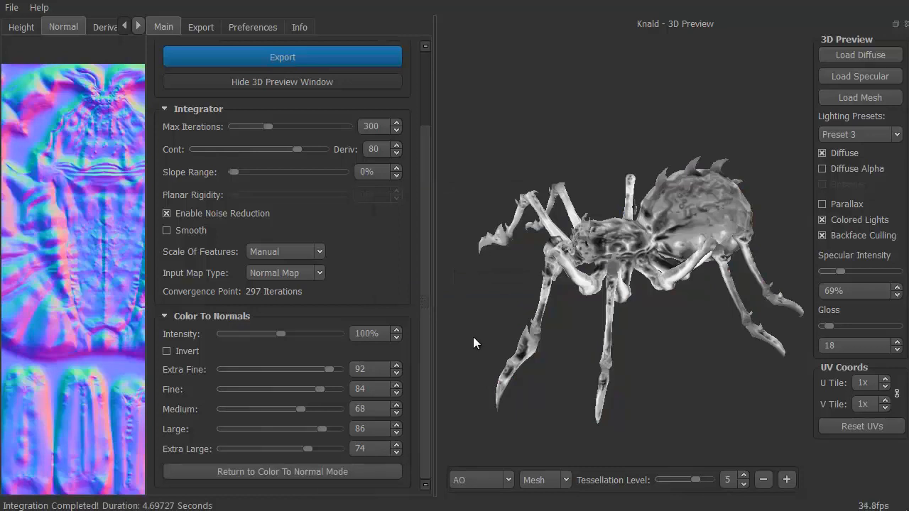
Step: Examine the ambient occlusion on the spider mesh from both sides, including close-ups of the body and leg joints
left_click_drag(479, 317, 624, 311)
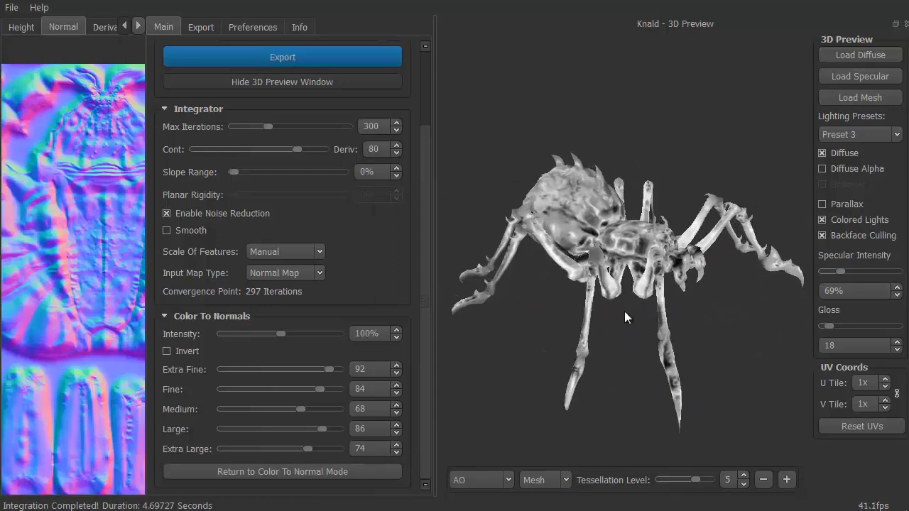
scroll(618, 302, "up", 5)
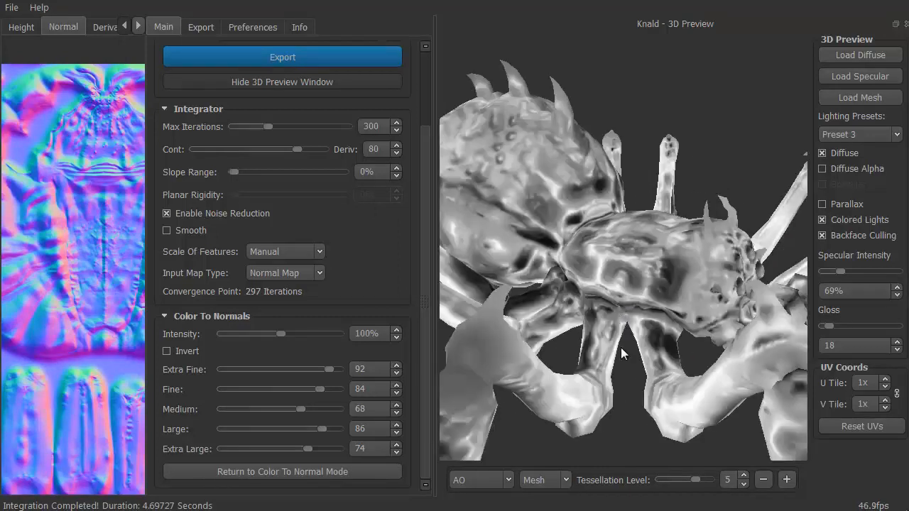
scroll(623, 353, "down", 5)
left_click_drag(640, 353, 495, 365)
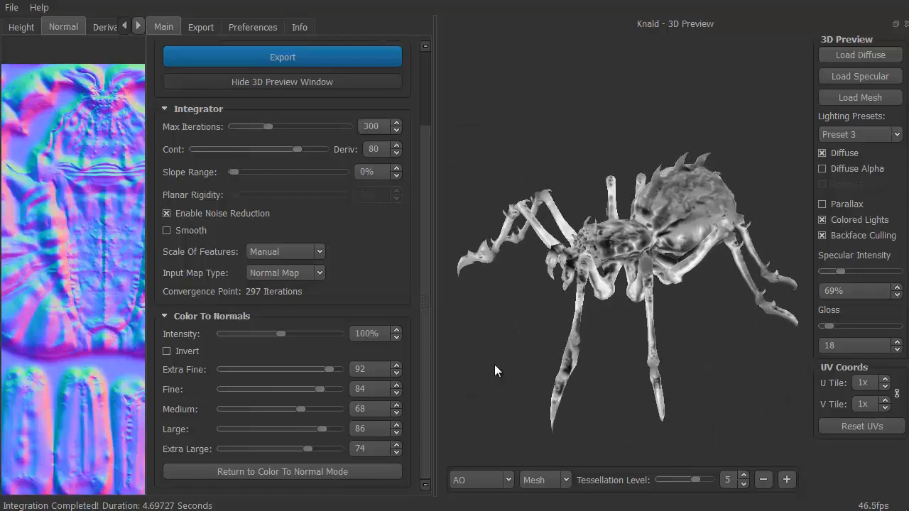
scroll(505, 352, "up", 5)
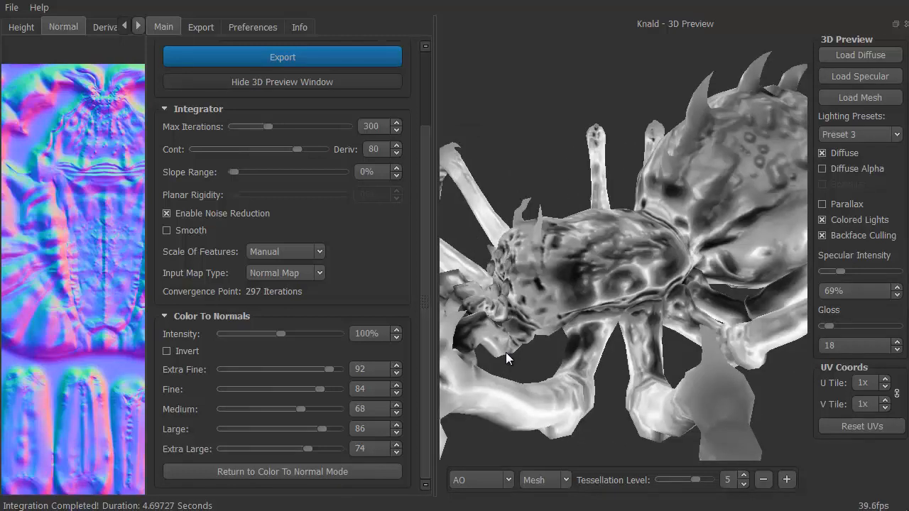
scroll(506, 352, "down", 5)
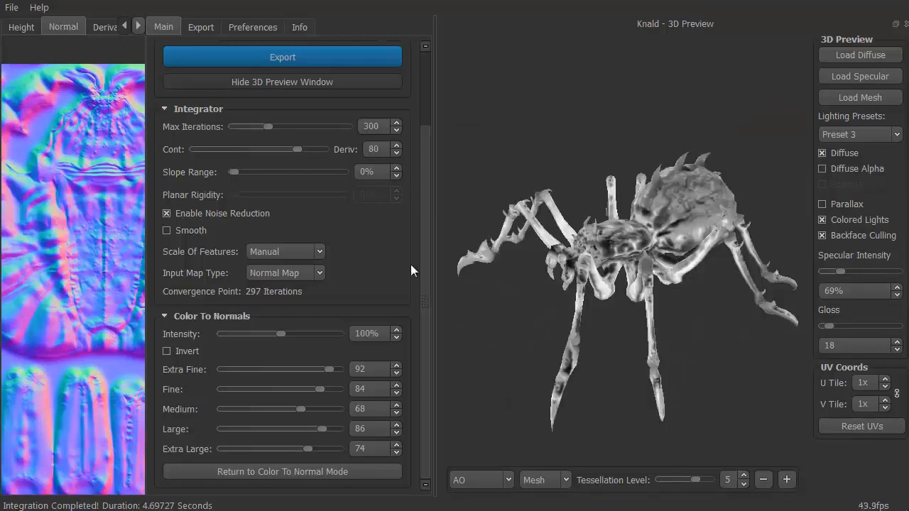
Step: View the spider's full AO map with the 3D preview hidden, and bring the preview back
left_click(138, 26)
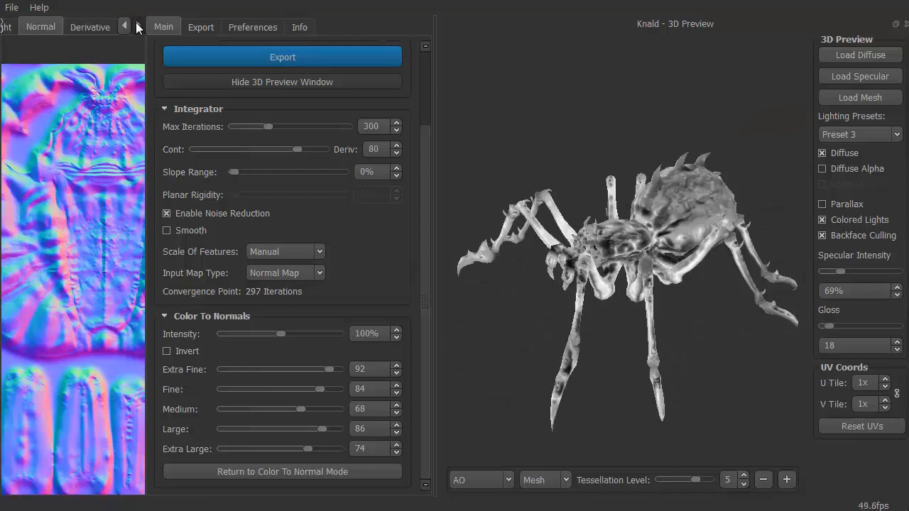
left_click(138, 27)
left_click(138, 26)
left_click(51, 26)
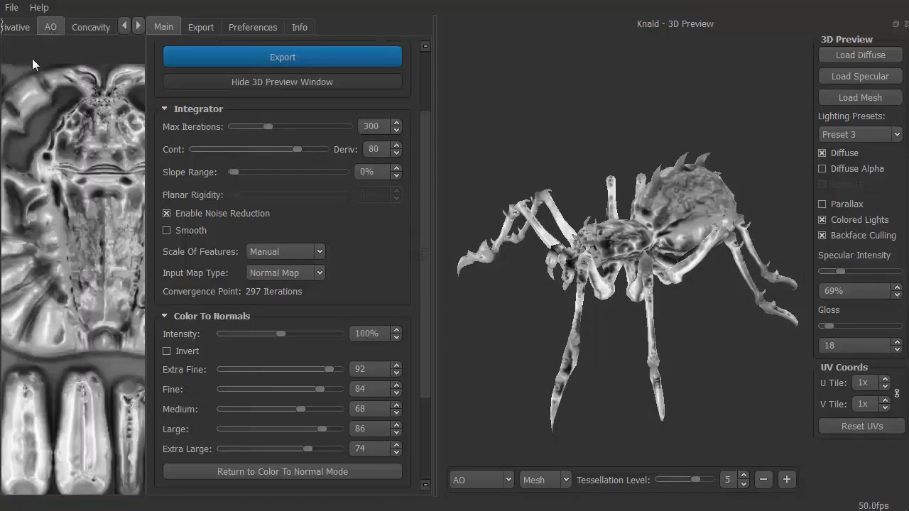
left_click(259, 82)
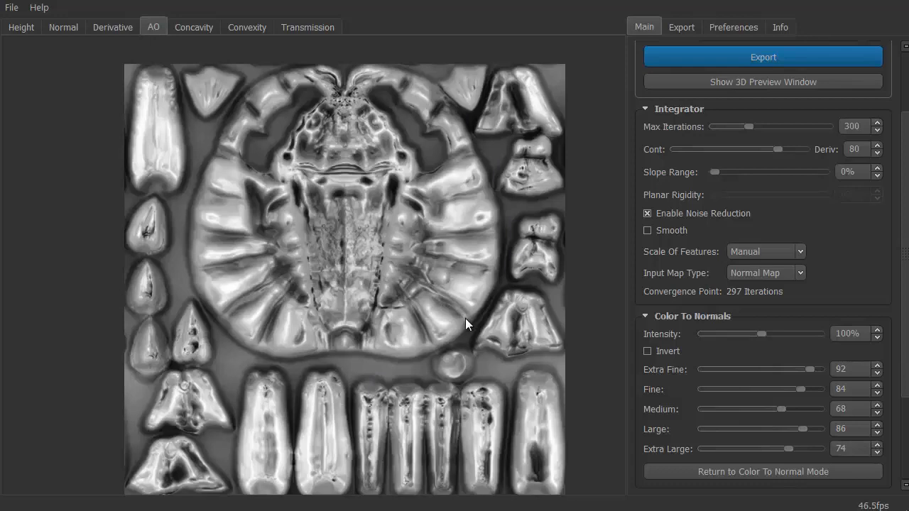
left_click(734, 85)
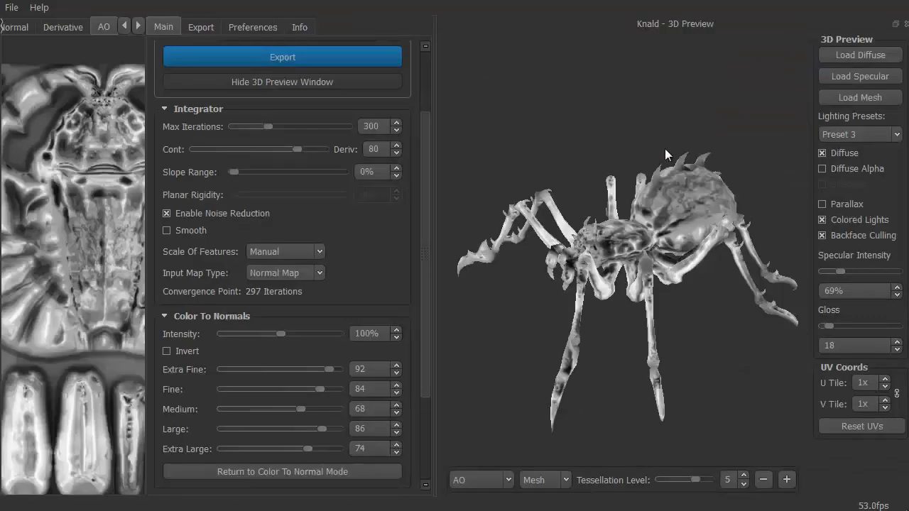
Step: Enable Mesh AO for the ambient occlusion and examine its shading on the spider's underside and whole body
left_click_drag(507, 368, 538, 370)
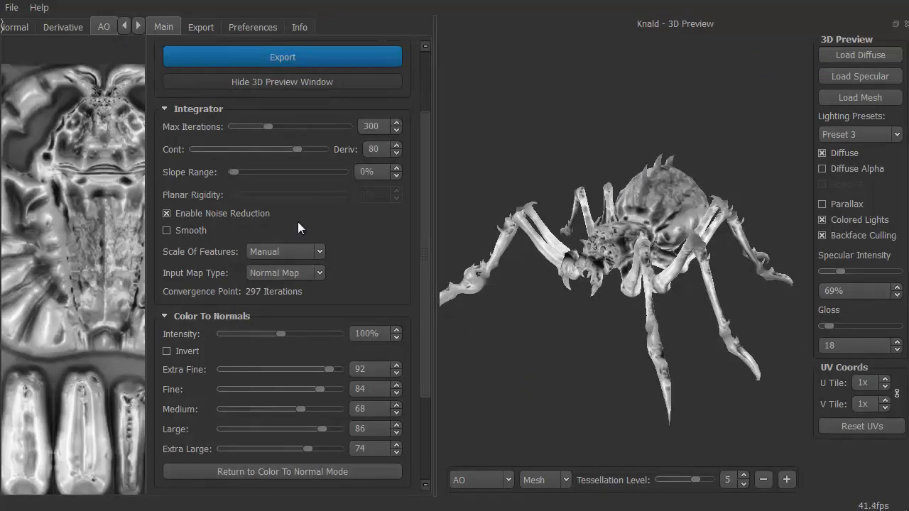
left_click_drag(429, 304, 434, 420)
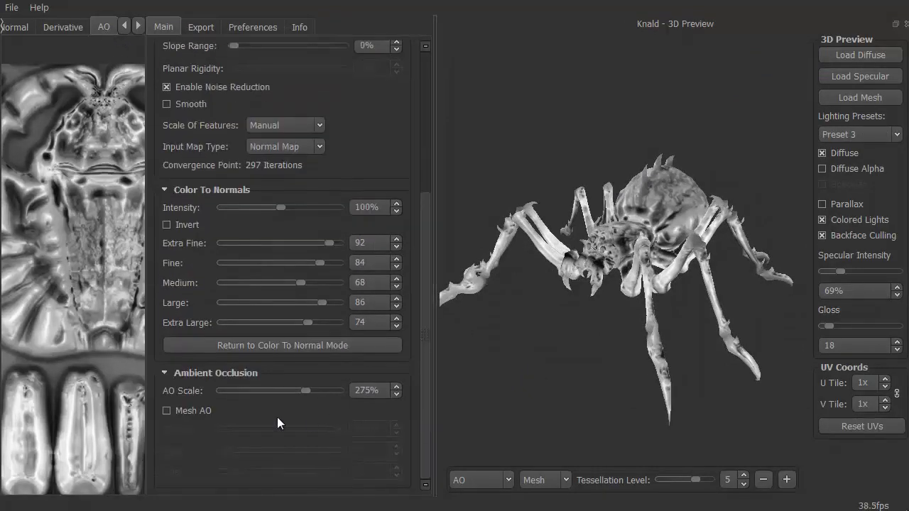
left_click(166, 410)
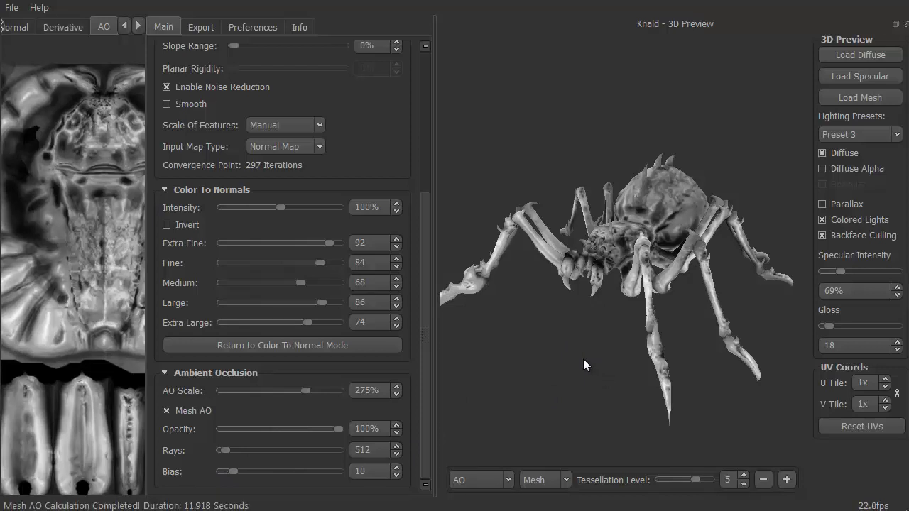
left_click_drag(576, 356, 606, 299)
scroll(605, 298, "up", 5)
left_click_drag(561, 394, 488, 376)
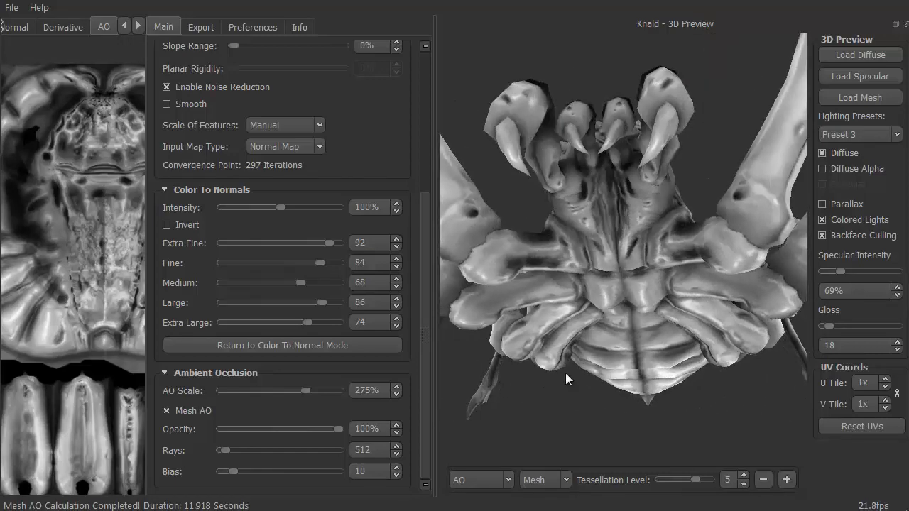
scroll(566, 372, "down", 5)
left_click_drag(565, 373, 525, 429)
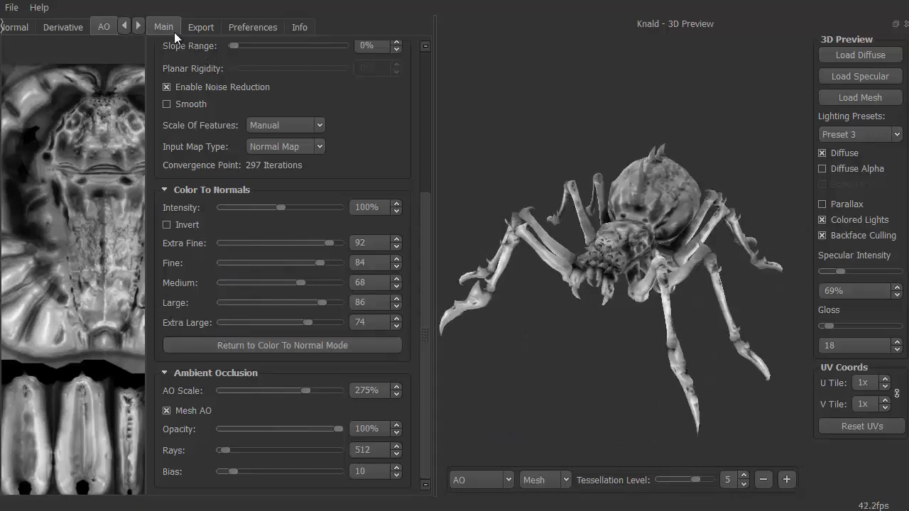
Step: Hide the 3D preview and export the normal, AO, concavity and convexity maps as 8-bit TGA files
left_click_drag(423, 209, 414, 66)
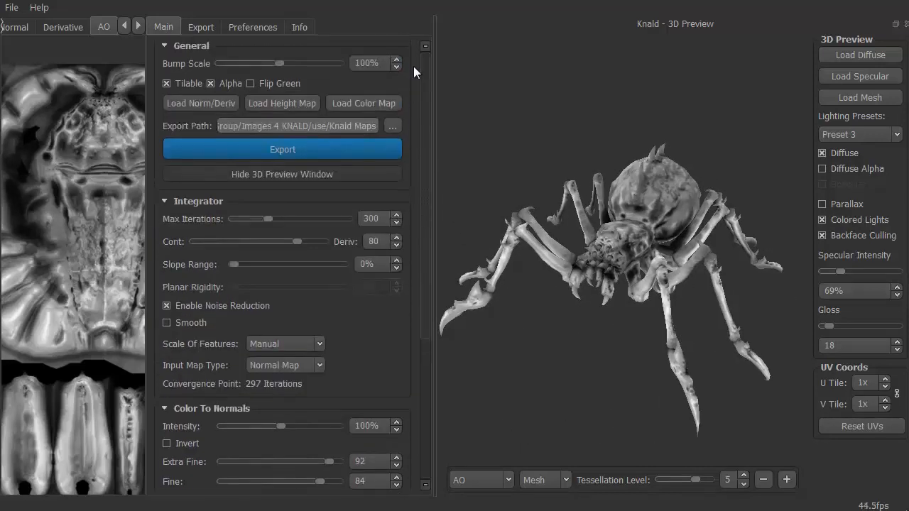
left_click(263, 173)
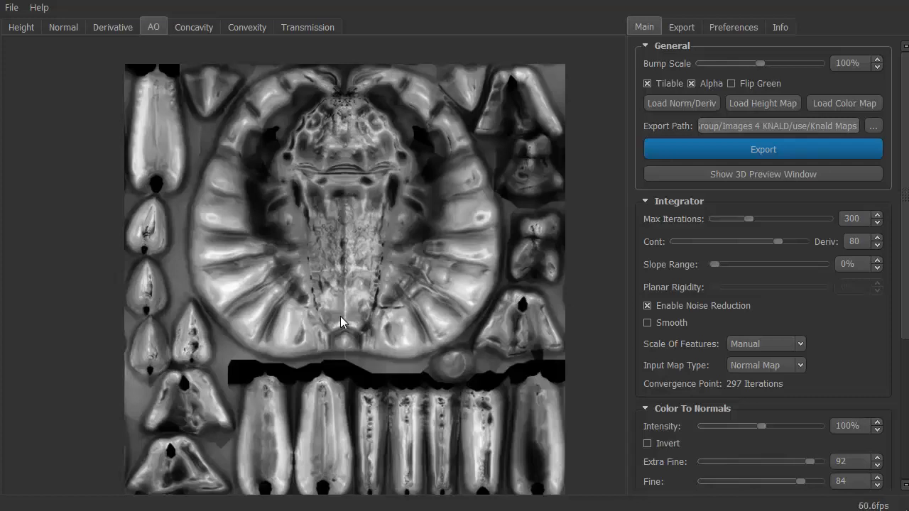
left_click(689, 27)
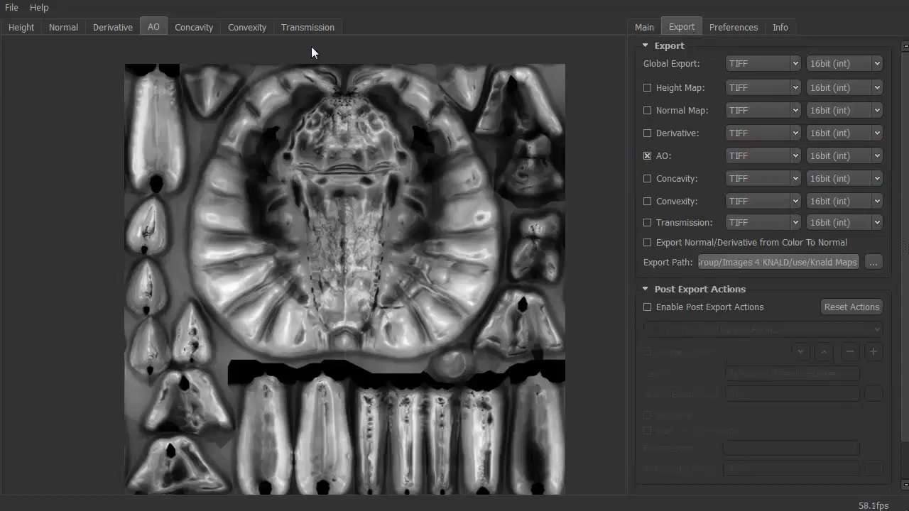
left_click(648, 110)
left_click(797, 62)
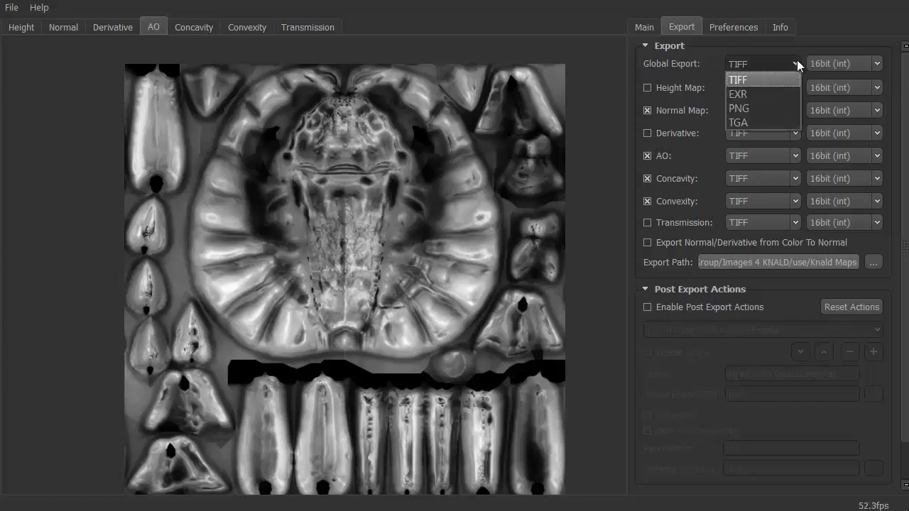
left_click(771, 120)
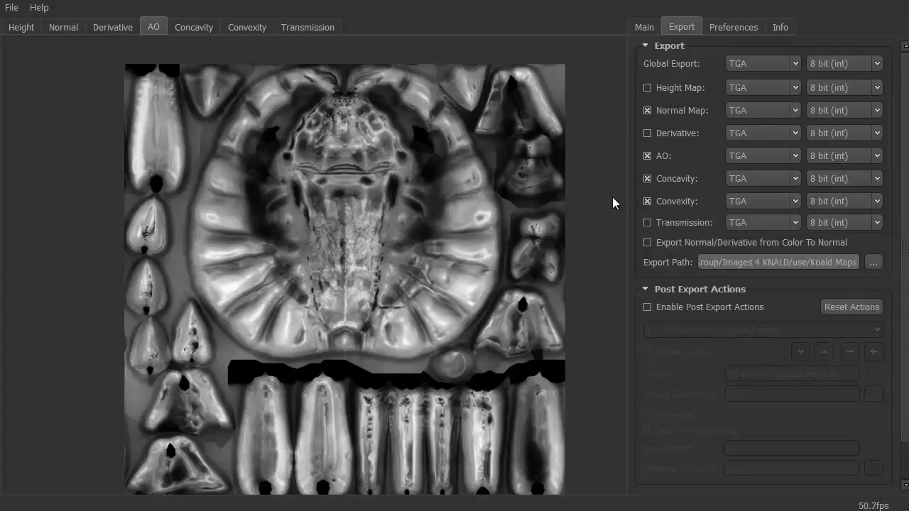
key("ctrl+e")
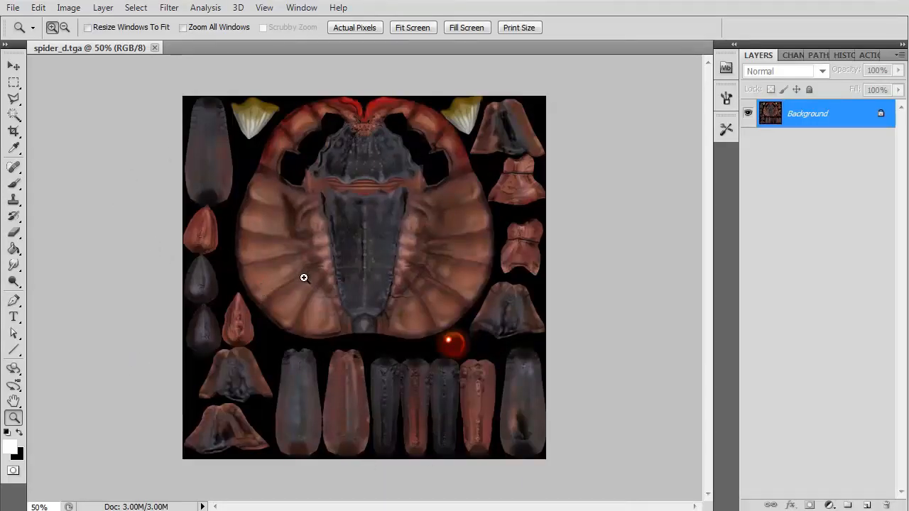
Step: In Photoshop, inspect spider_d.tga and open the exported spider_d cavity, convexity, normal and occlusion TGA files from the Knald Maps folder
left_click(366, 189)
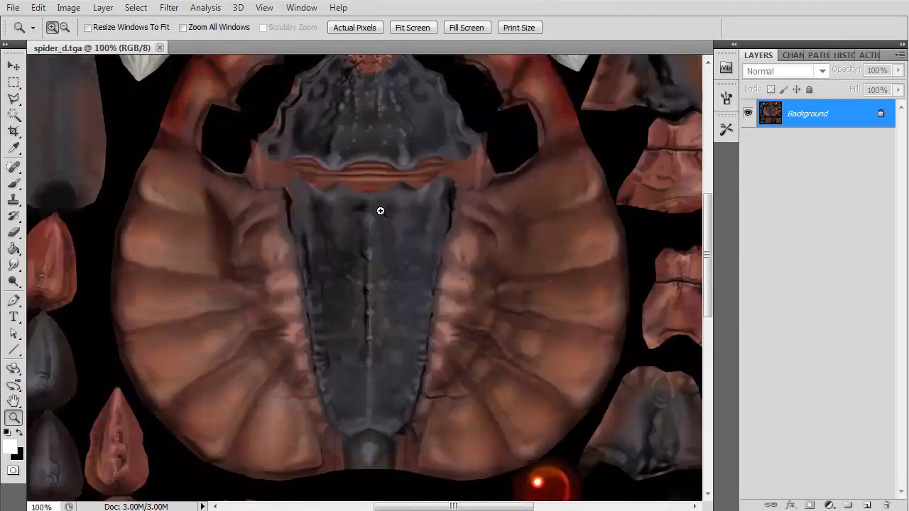
left_click_drag(371, 247, 368, 213)
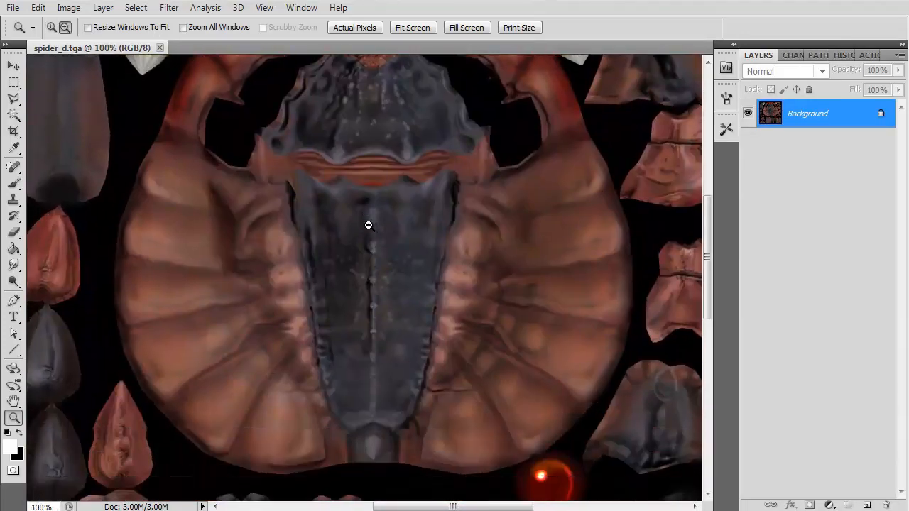
left_click(368, 225, "alt")
left_click(368, 225, "alt")
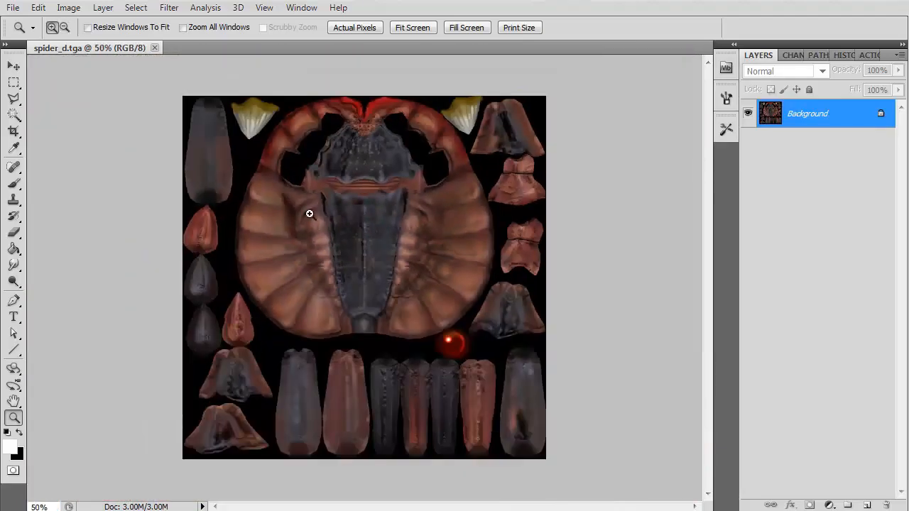
key("ctrl+o")
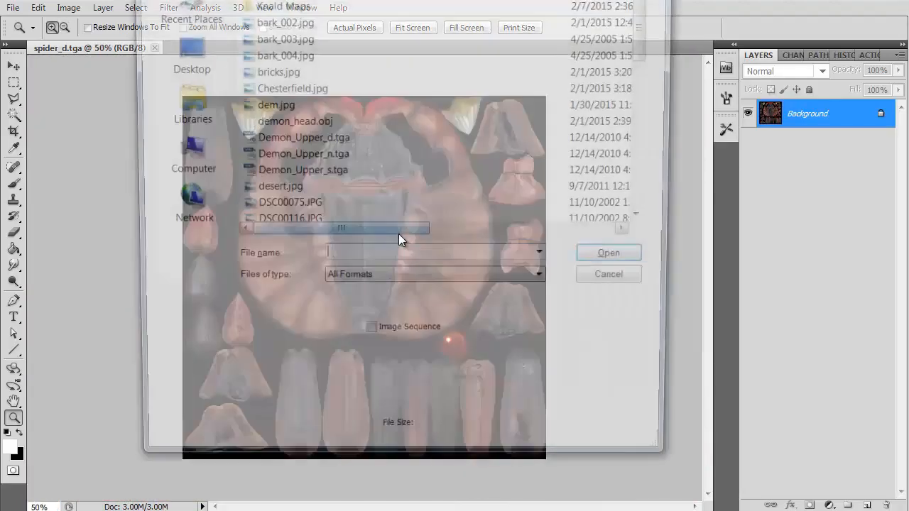
double_click(298, 7)
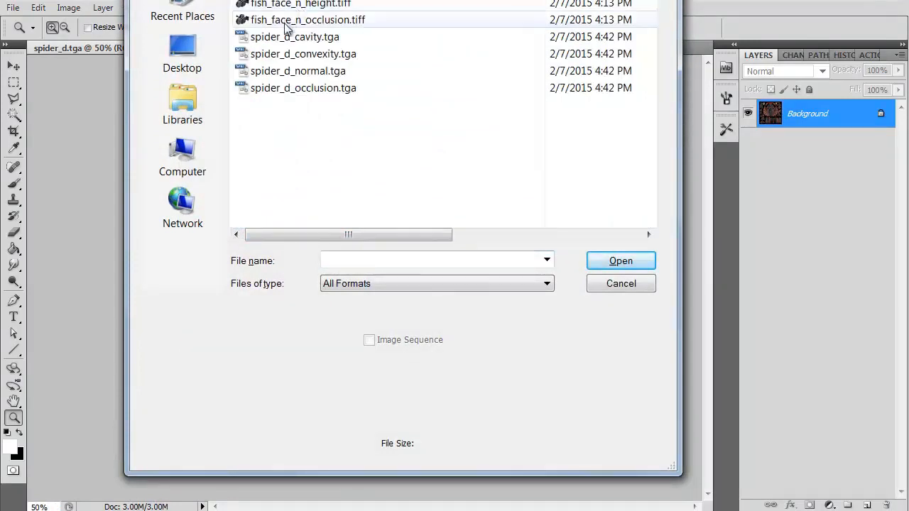
left_click(311, 37)
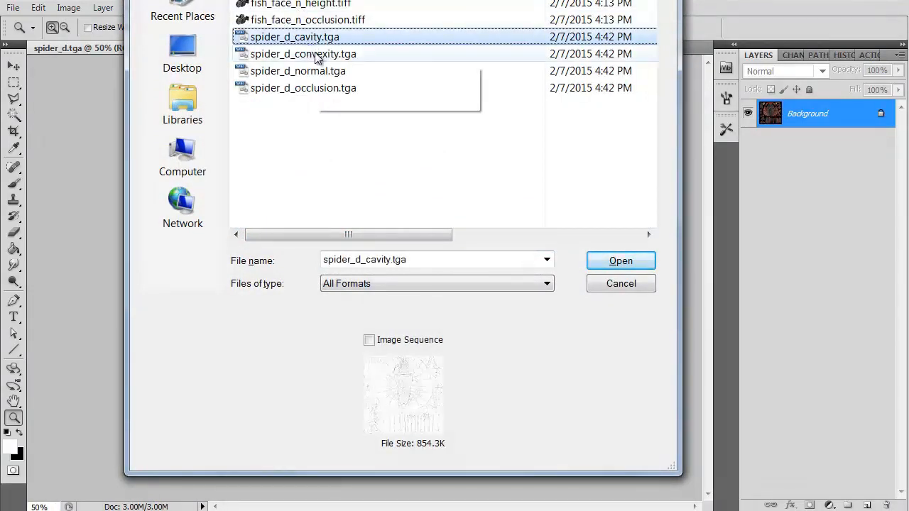
left_click(316, 55, "ctrl")
left_click(319, 71, "ctrl")
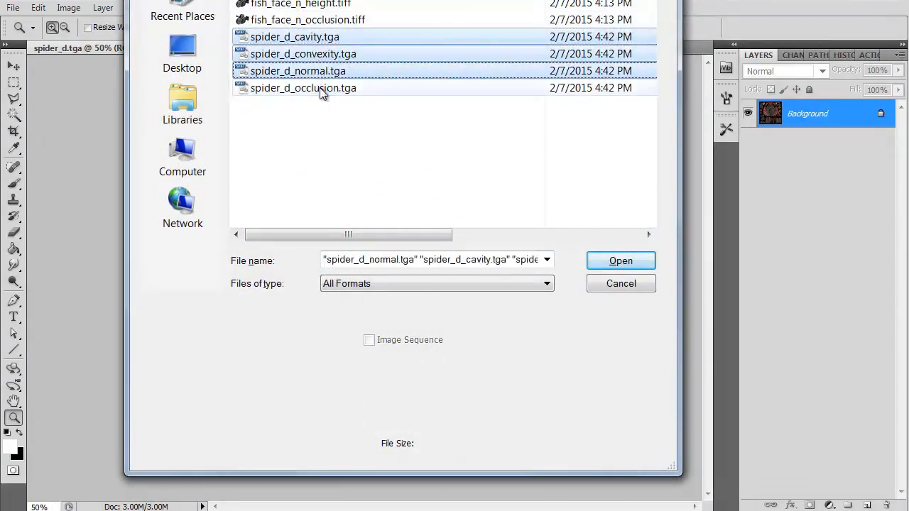
left_click(320, 89, "ctrl")
left_click(609, 262)
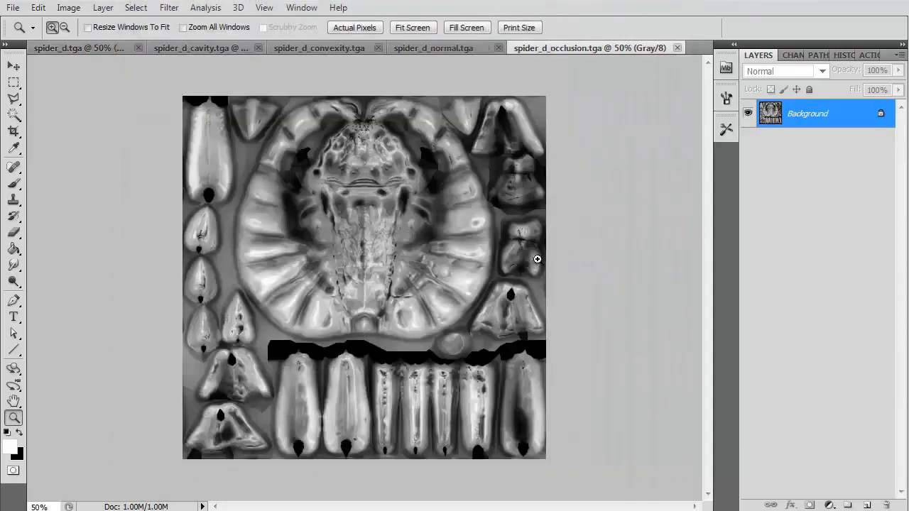
Step: Transfer the whole occlusion image onto a new layer in spider_d.tga, closing spider_d_occlusion.tga without saving
key("ctrl+a")
key("ctrl+x")
key("ctrl+w")
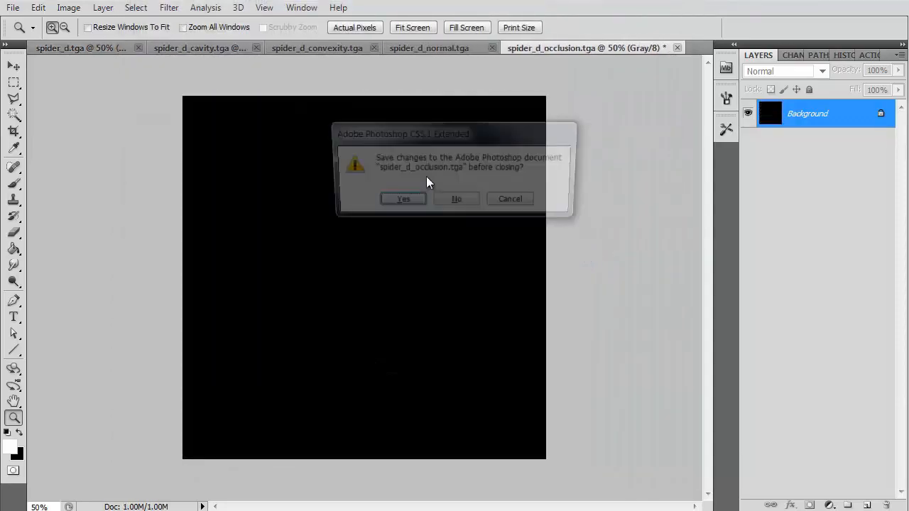
left_click(465, 196)
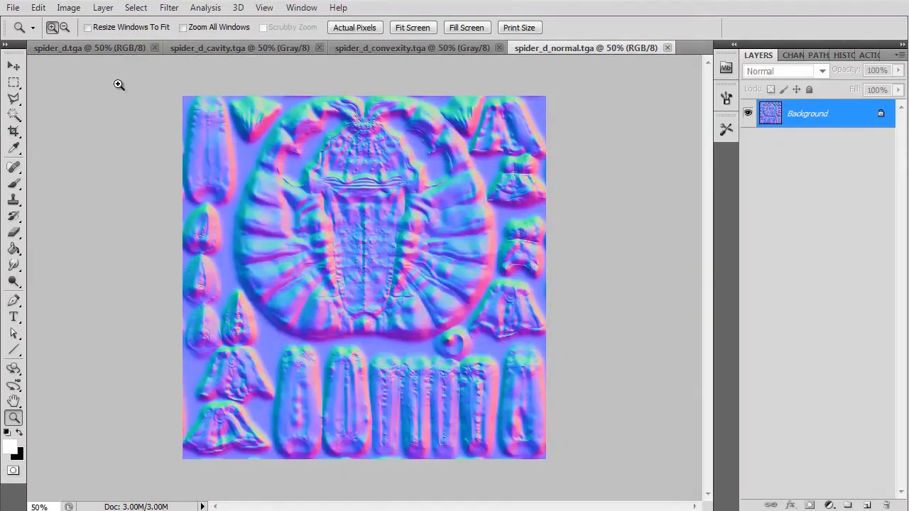
left_click(96, 48)
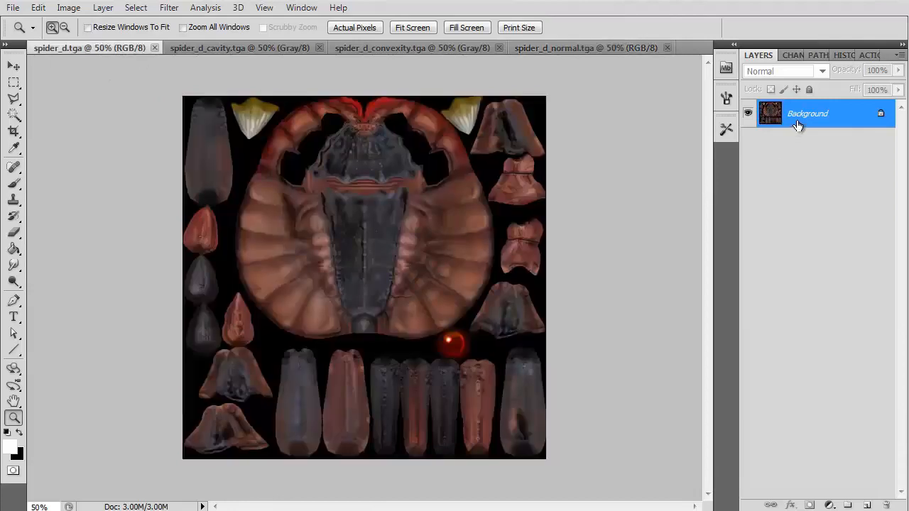
key("ctrl+v")
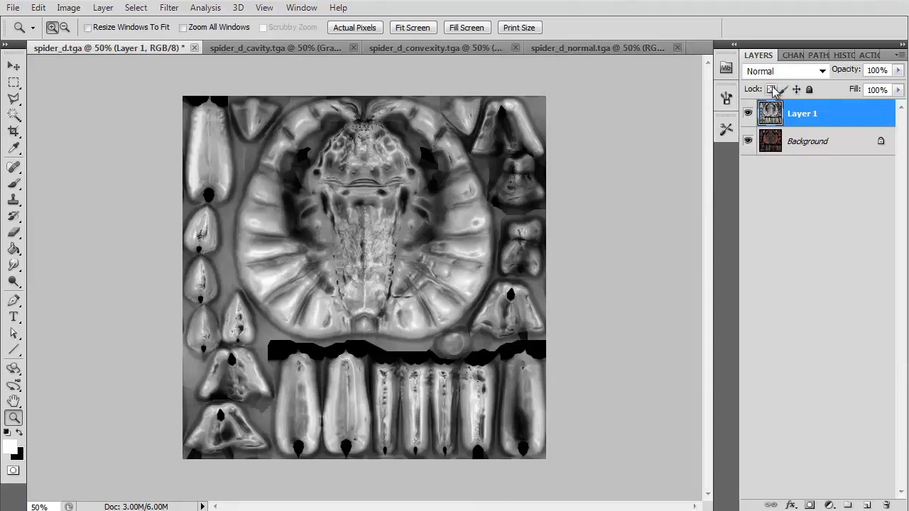
Step: Compare darkening and lightening blend modes on the occlusion layer and set it to Overlay over the diffuse texture
left_click(792, 71)
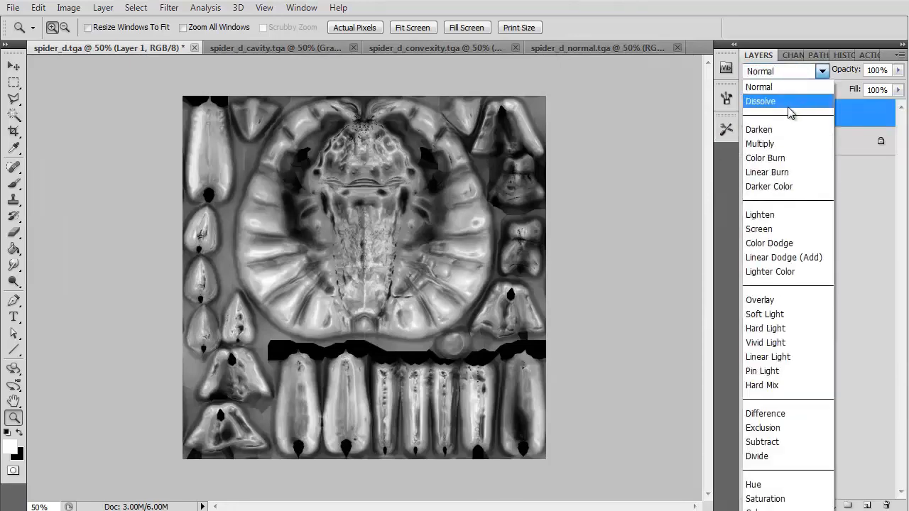
left_click(785, 143)
key("Down")
key("Down")
key("Down")
key("Down")
key("Down")
key("Down")
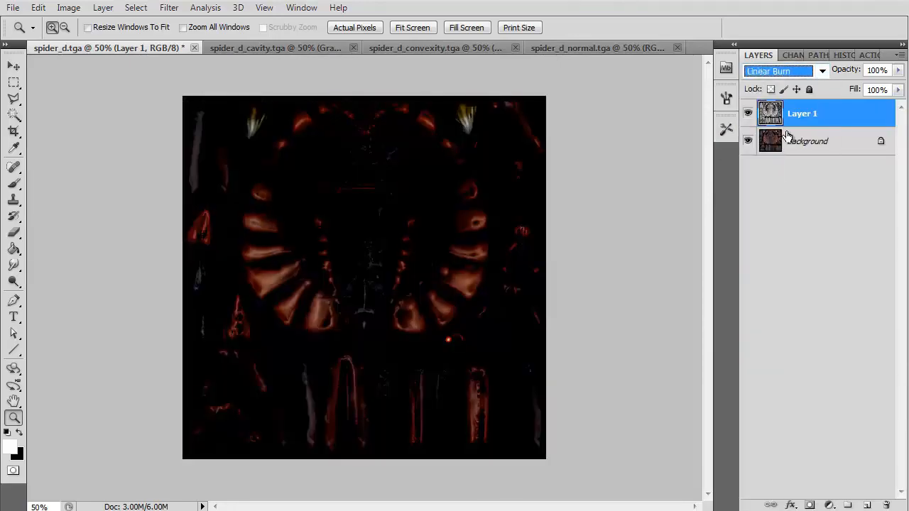
key("Down")
key("Down")
key("Down")
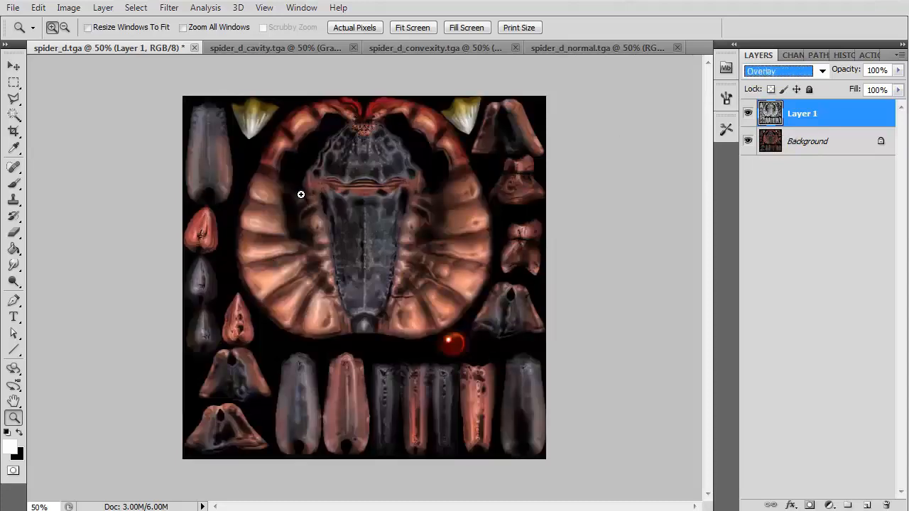
Step: Set the occlusion layer's opacity to 40% and compare the spider's body texture with and without the layer
left_click(878, 70)
type("40")
key("Return")
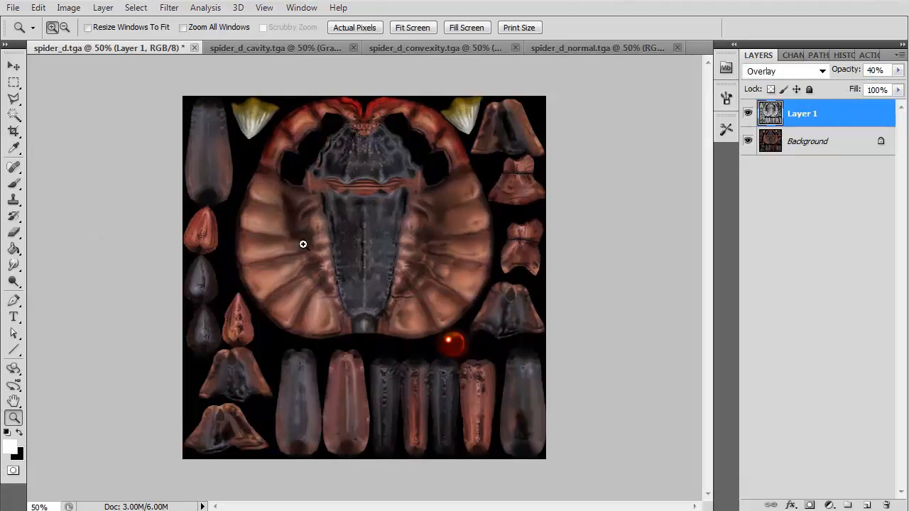
left_click(358, 222)
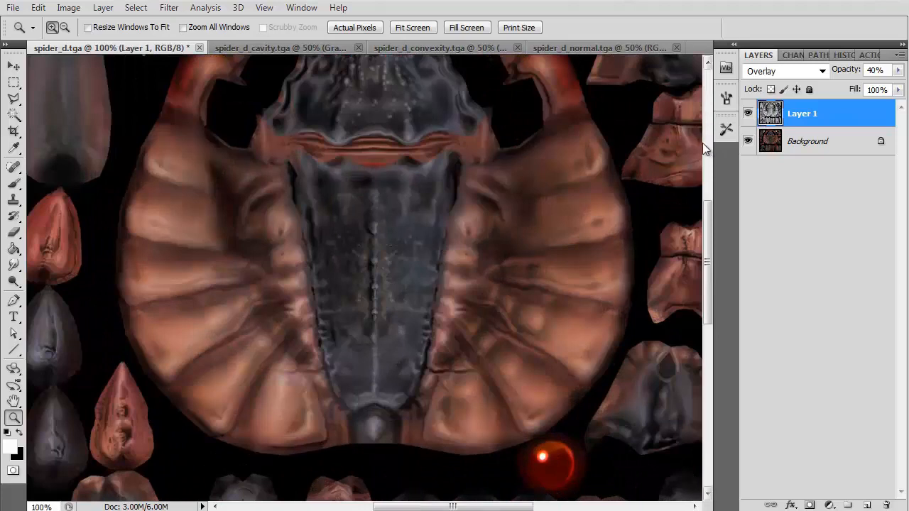
left_click_drag(706, 303, 708, 270)
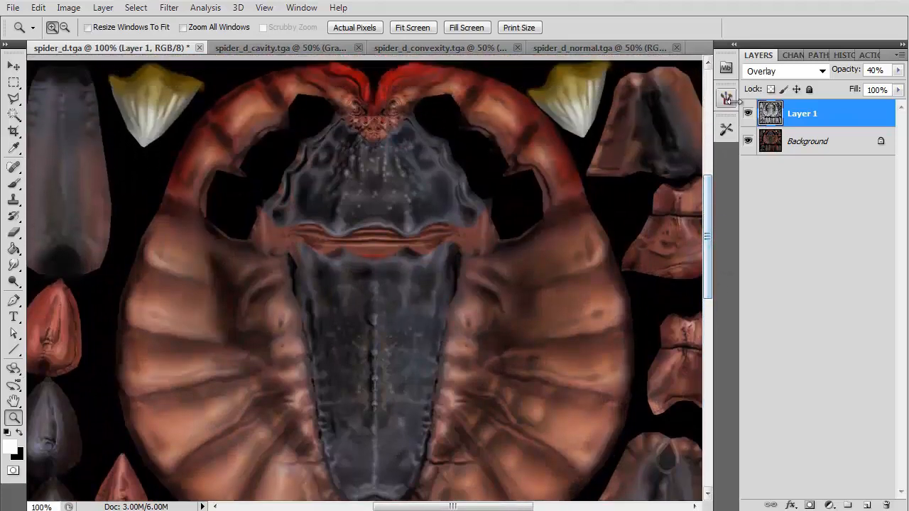
left_click(748, 115)
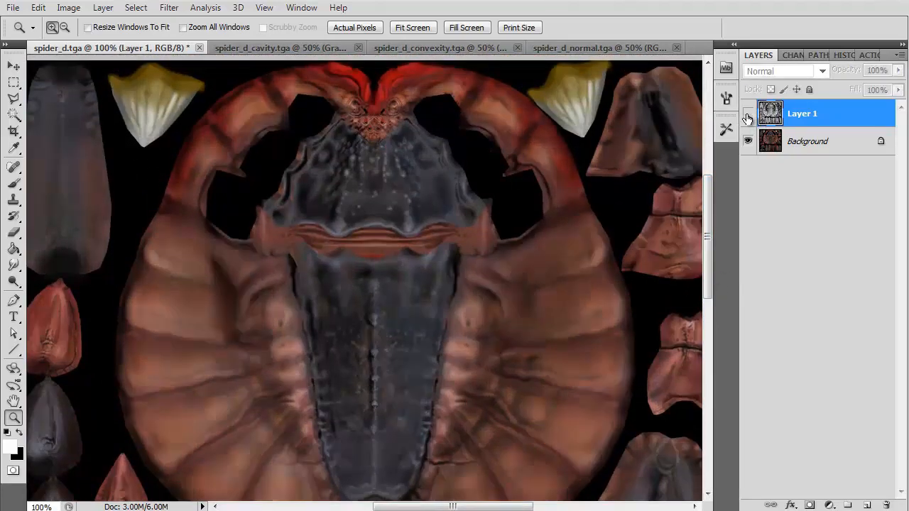
left_click(748, 114)
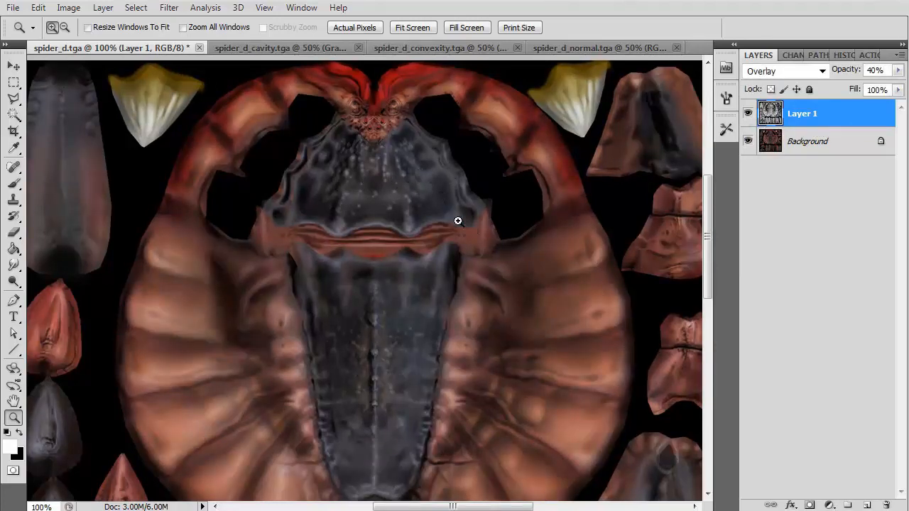
Step: Transfer the whole cavity image onto a new layer in spider_d.tga, closing spider_d_cavity.tga without saving
left_click(265, 49)
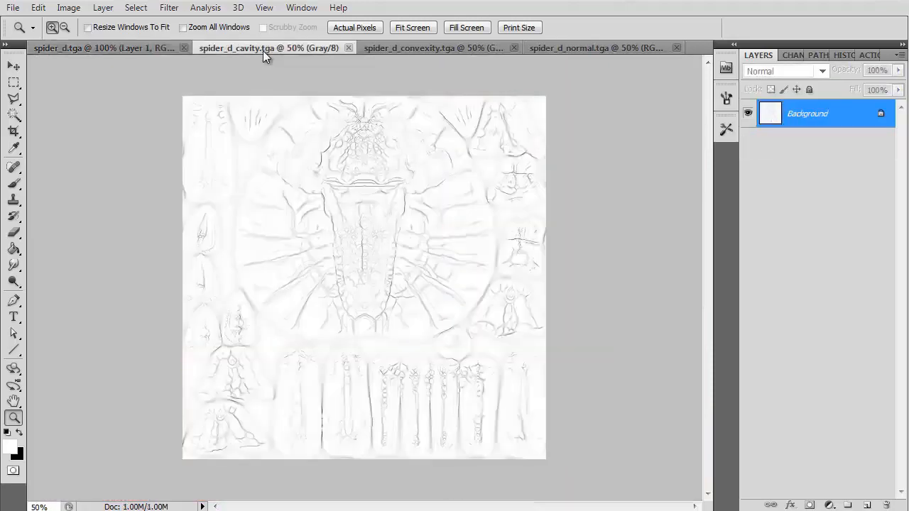
key("ctrl+a")
key("ctrl+BackSpace")
key("ctrl+w")
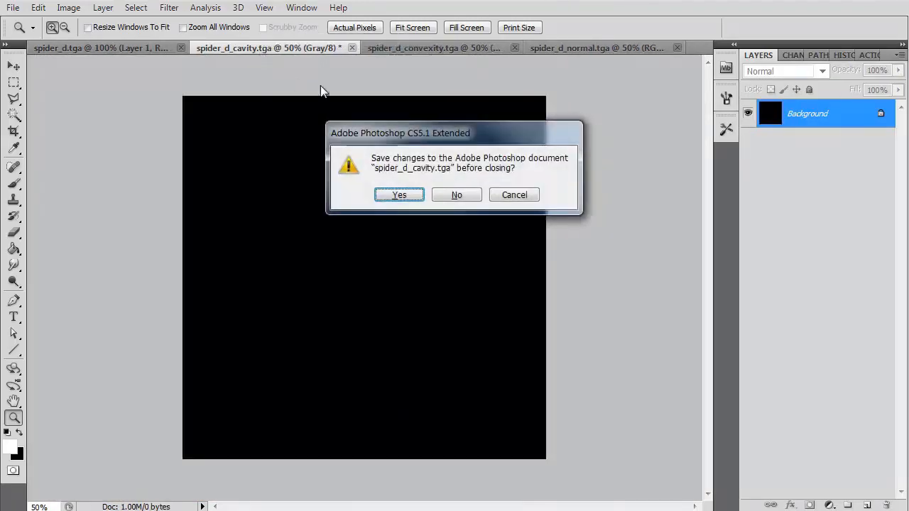
left_click(470, 193)
key("ctrl+v")
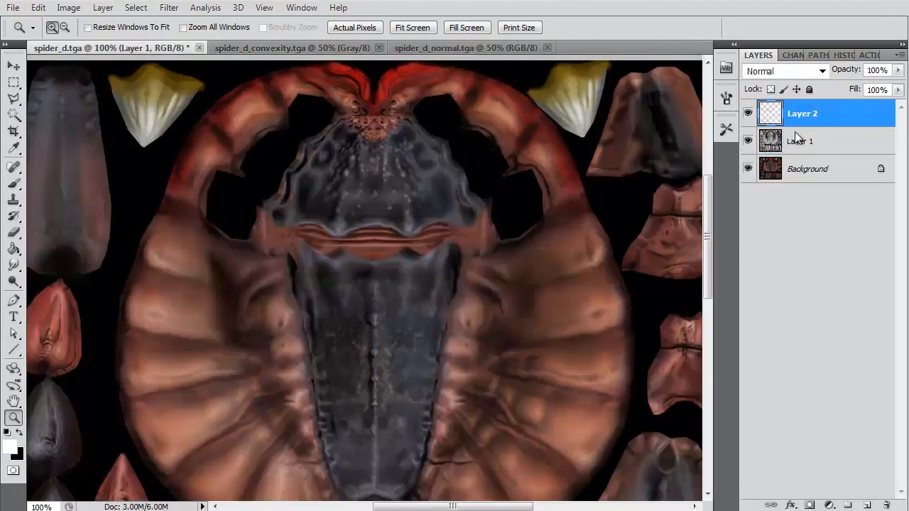
Step: Set the cavity layer's blend mode to Multiply and compare the texture with the layer hidden and shown
left_click(787, 71)
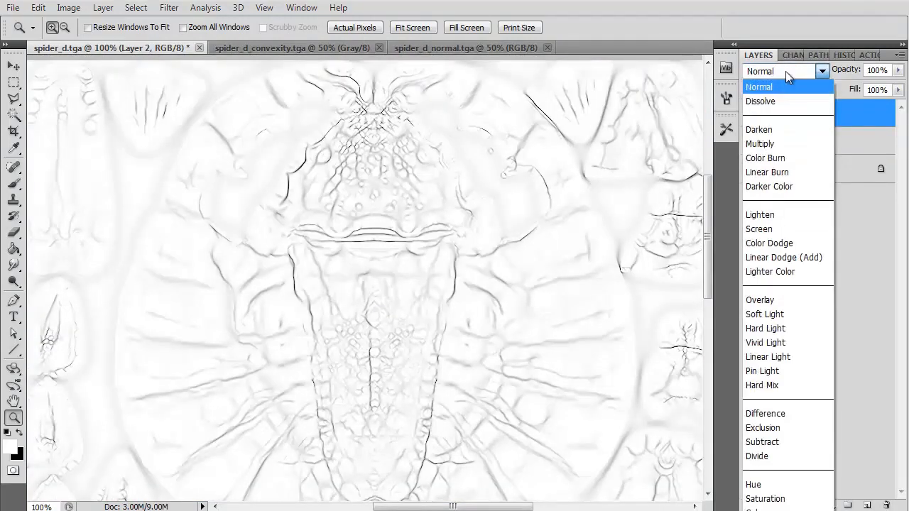
left_click(778, 143)
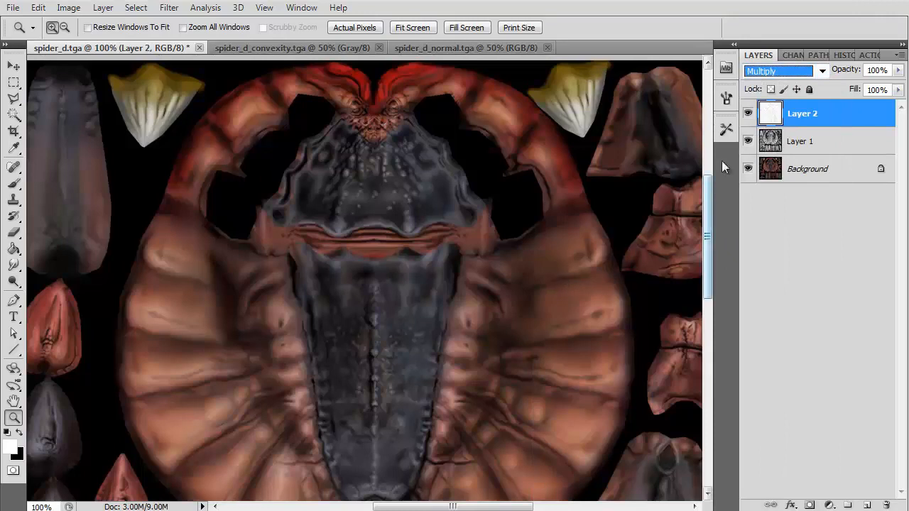
left_click(748, 115)
left_click(749, 115)
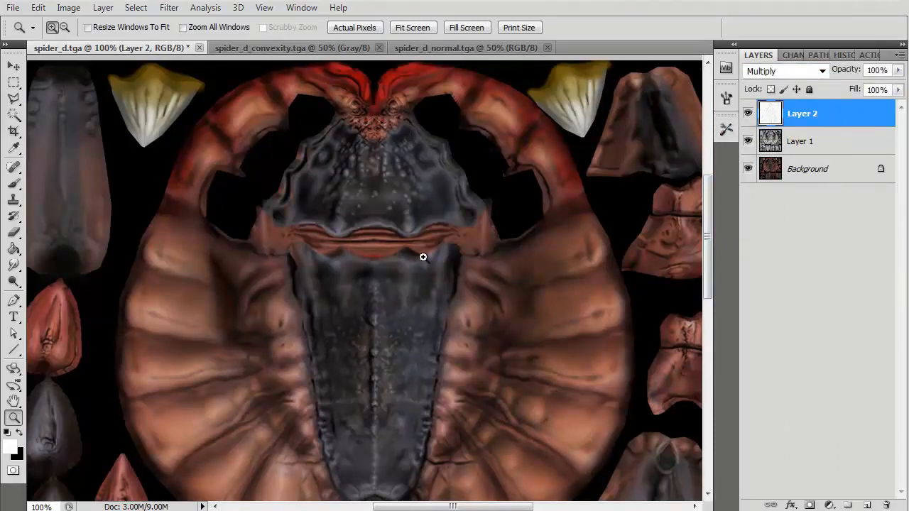
left_click(748, 114)
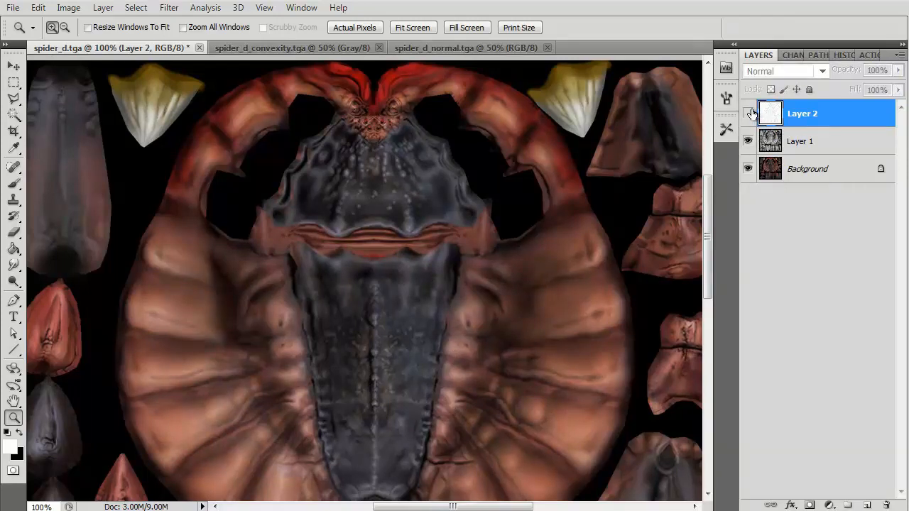
left_click(748, 114)
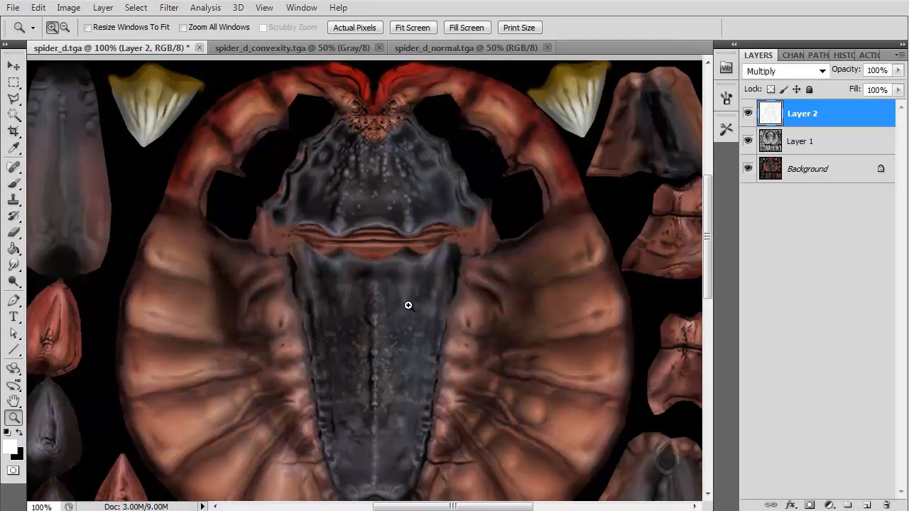
Step: Transfer the whole convexity image onto a new layer in spider_d.tga, closing spider_d_convexity.tga without saving
left_click(291, 49)
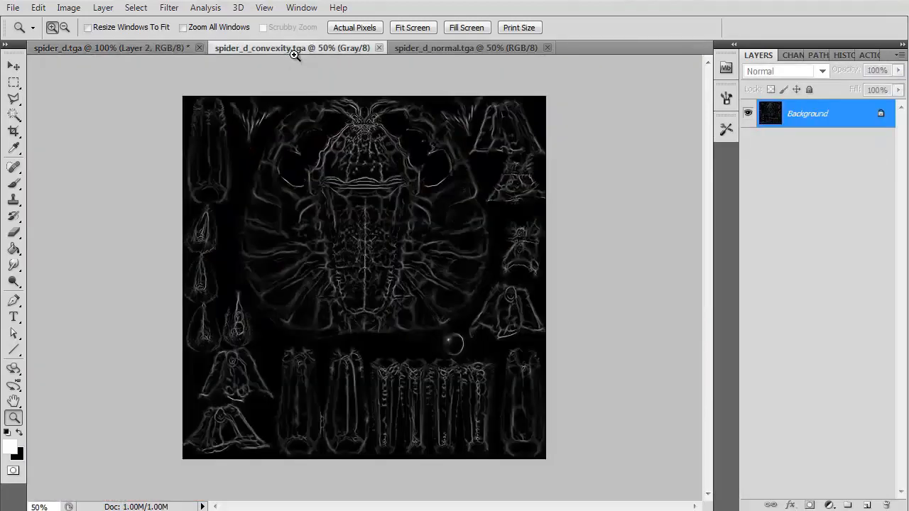
key("ctrl+a")
key("ctrl+x")
key("ctrl+w")
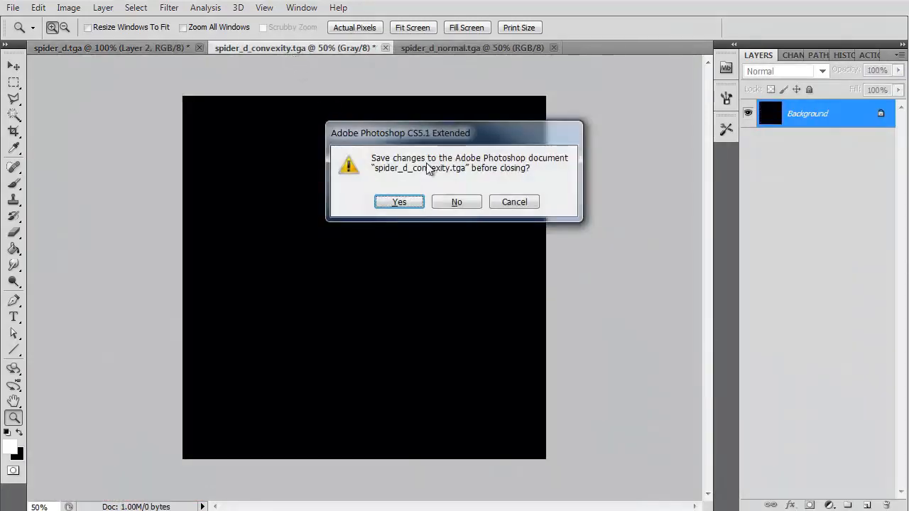
left_click(456, 202)
key("ctrl+v")
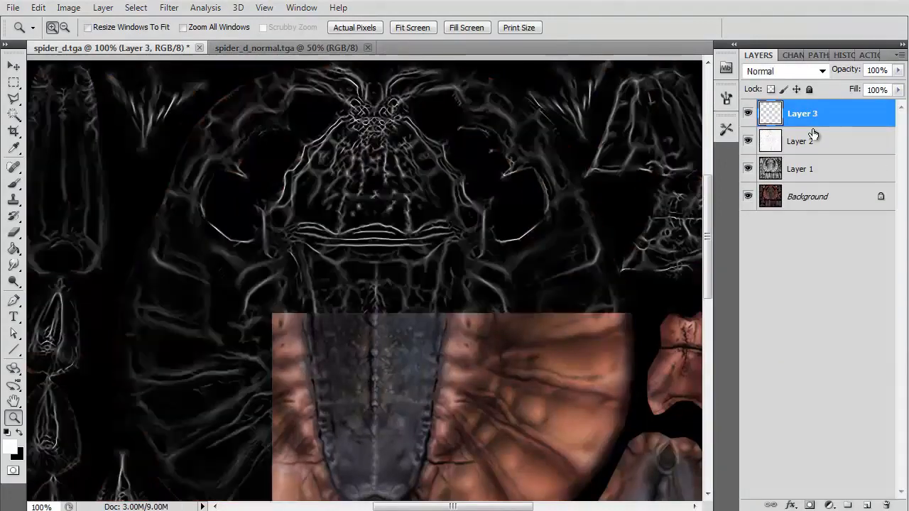
Step: Compare blend modes from Normal through Vivid Light on the convexity layer, set it to Screen, and examine the highlighted edges across the texture
left_click(787, 71)
left_click(787, 73)
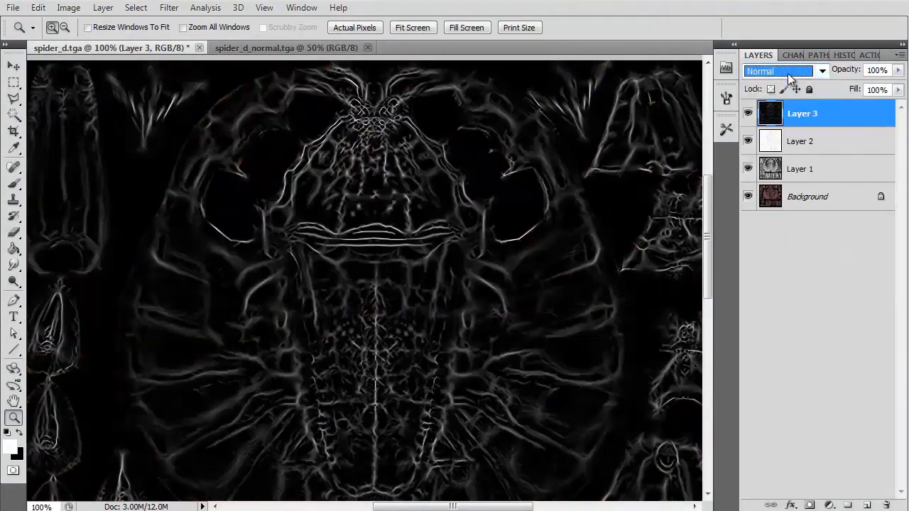
key("Down")
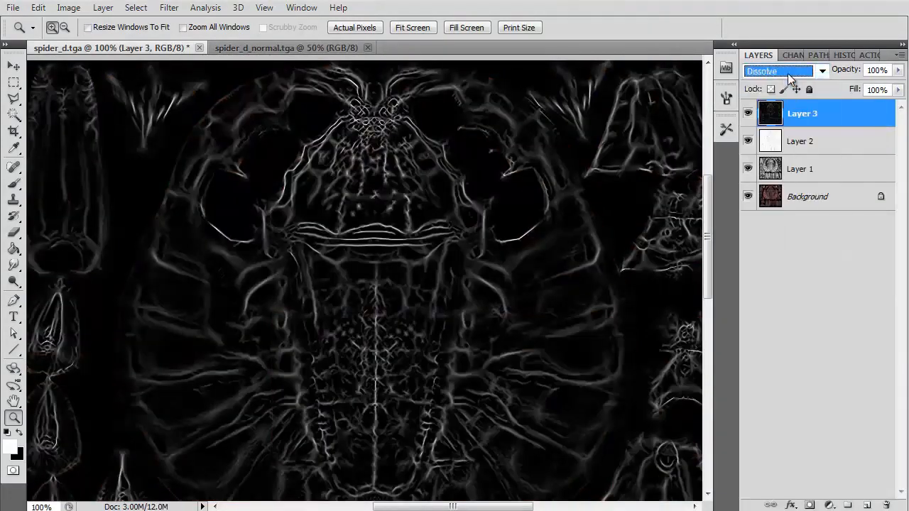
key("Down")
key("Down")
key("Down")
key("Down")
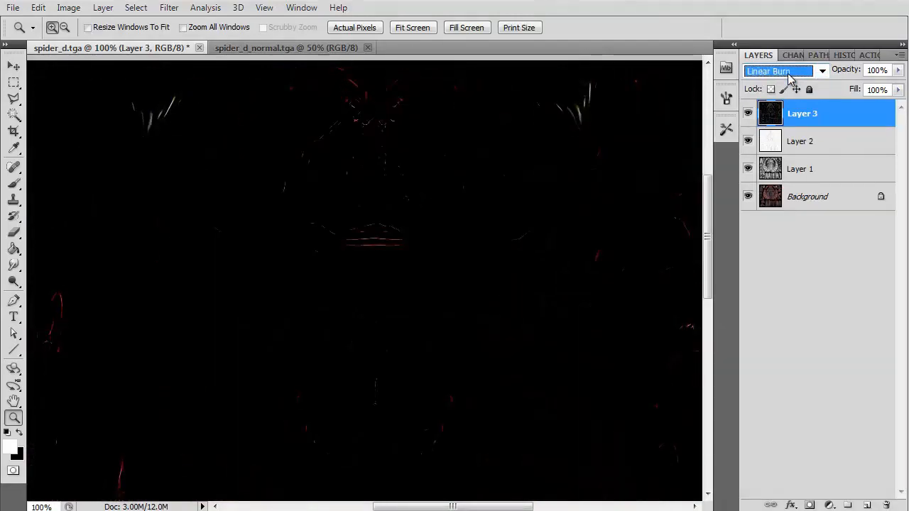
key("Down")
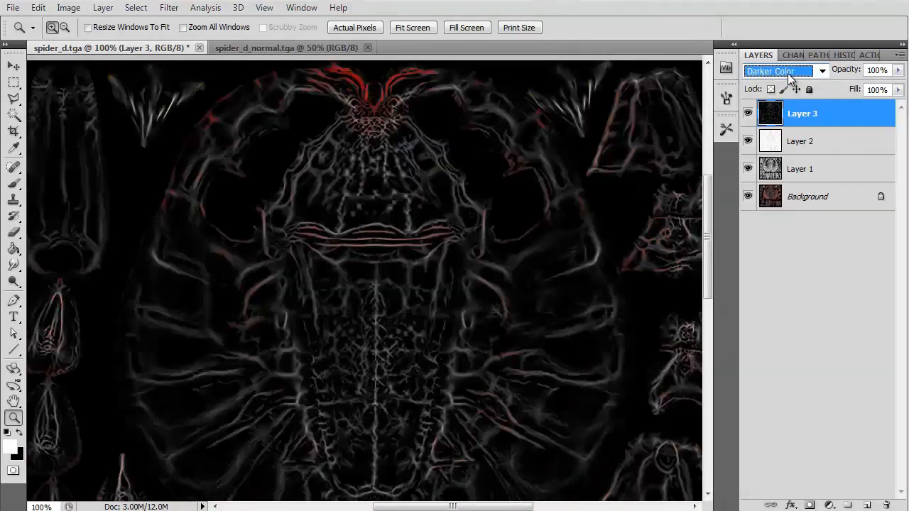
key("Down")
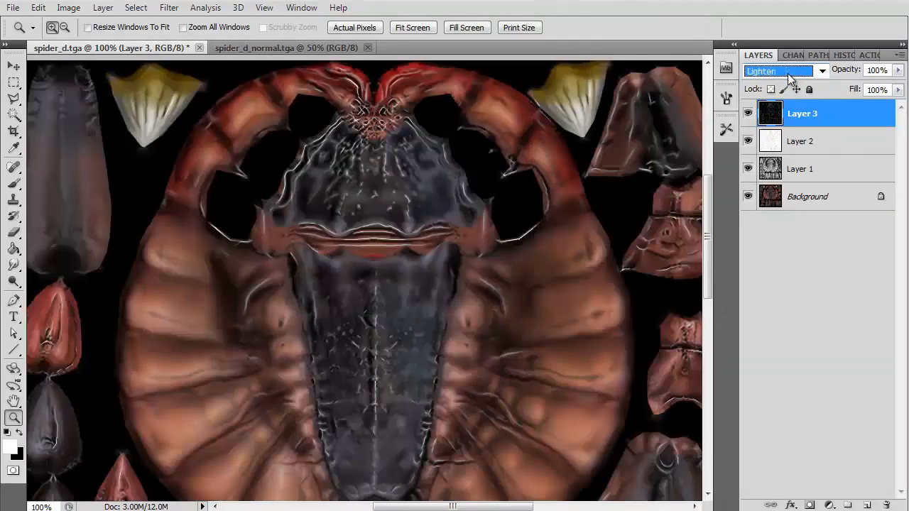
key("Up")
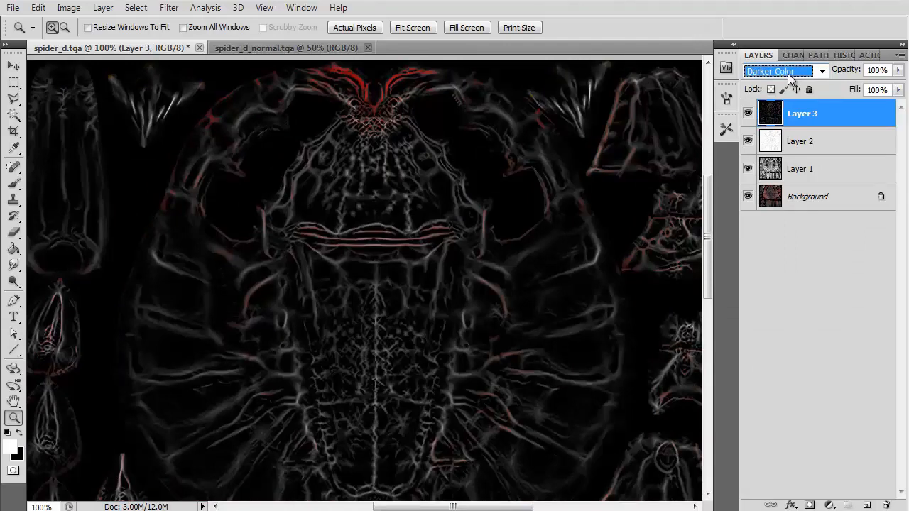
key("Down")
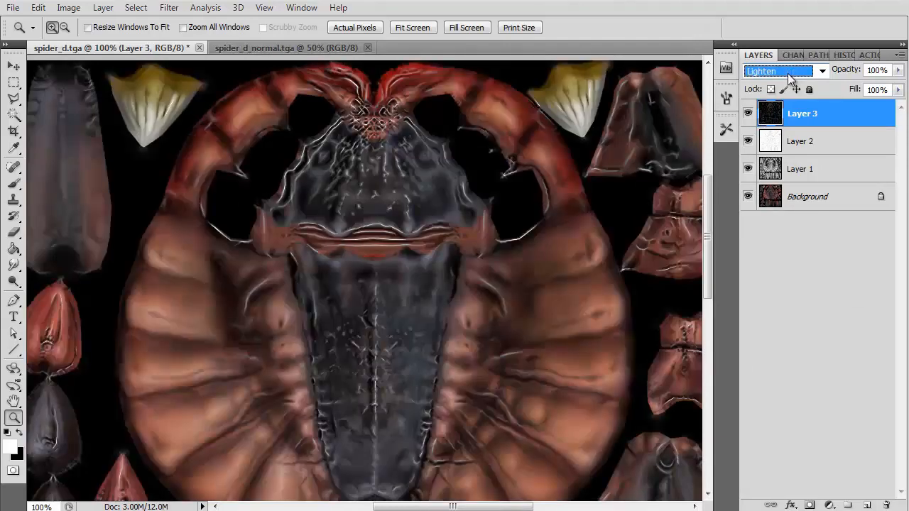
key("Up")
key("Down")
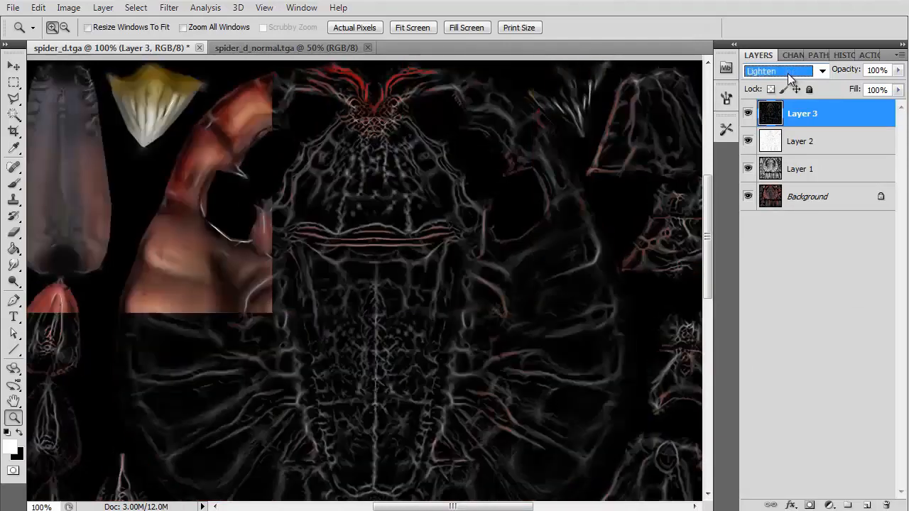
key("Down")
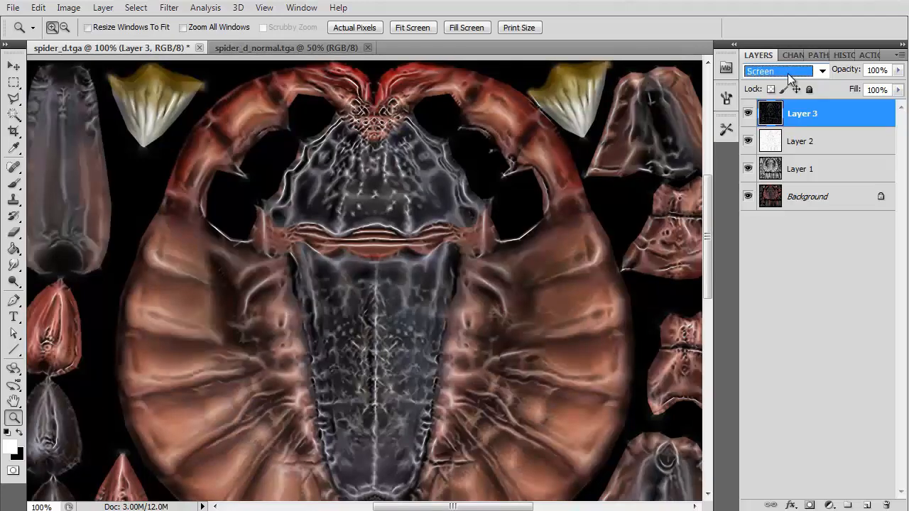
key("Down")
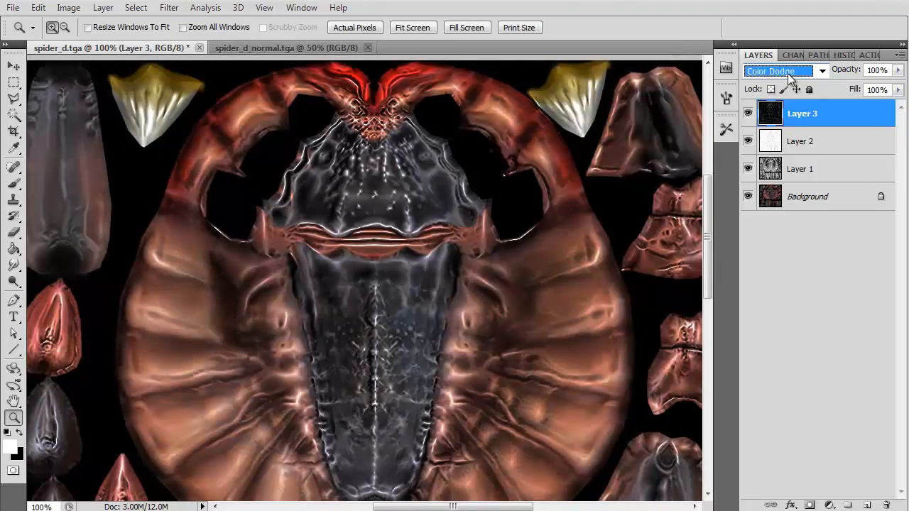
key("Down")
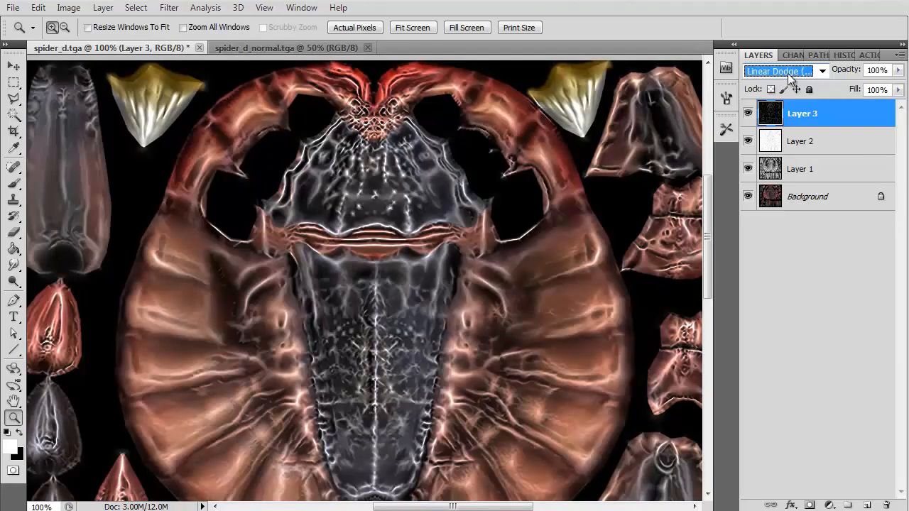
key("Down")
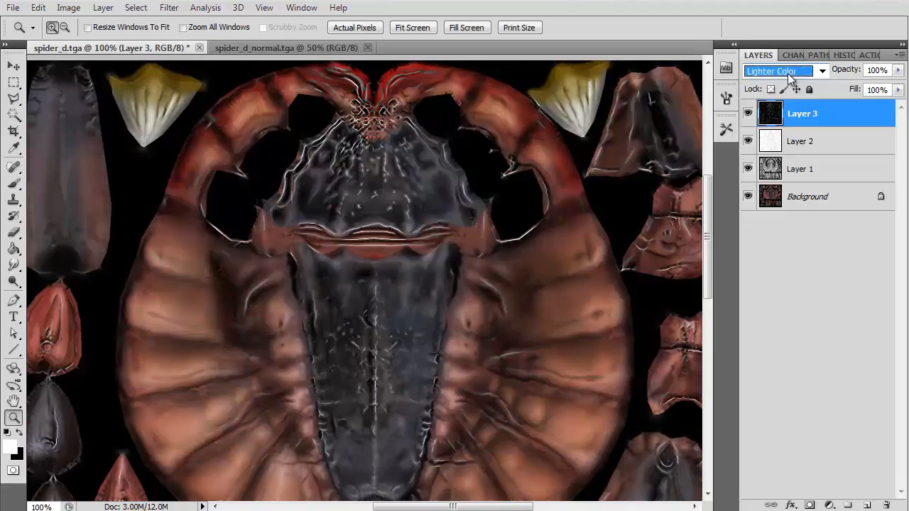
key("Down")
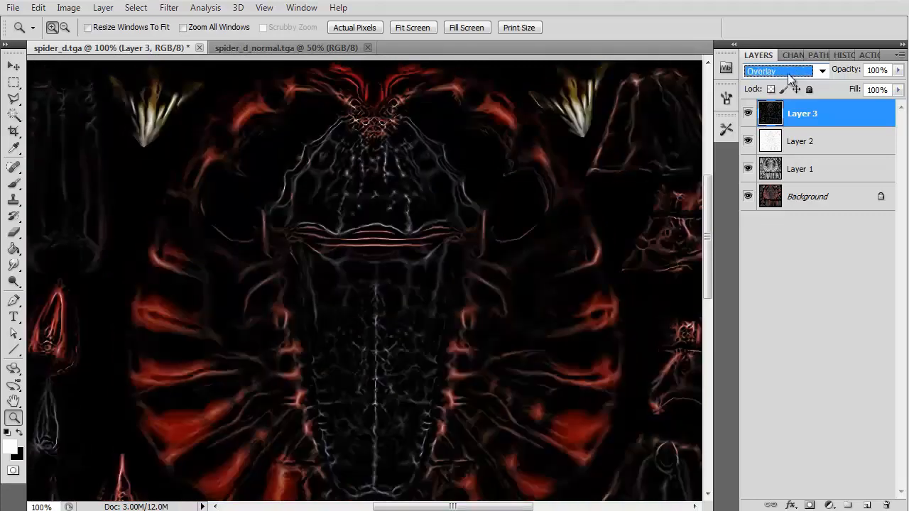
key("Down")
key("Down")
key("Down")
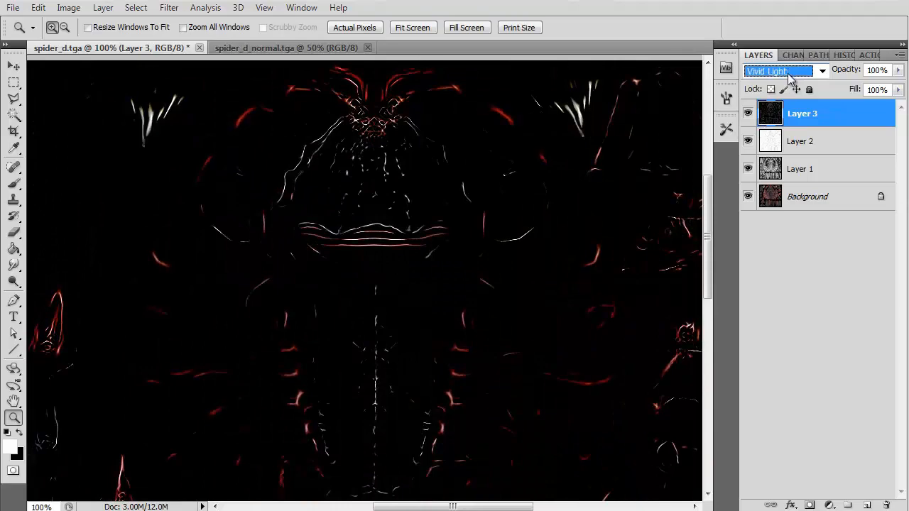
key("Up")
key("Up")
key("Up")
key("Up")
key("Up")
key("Up")
key("Up")
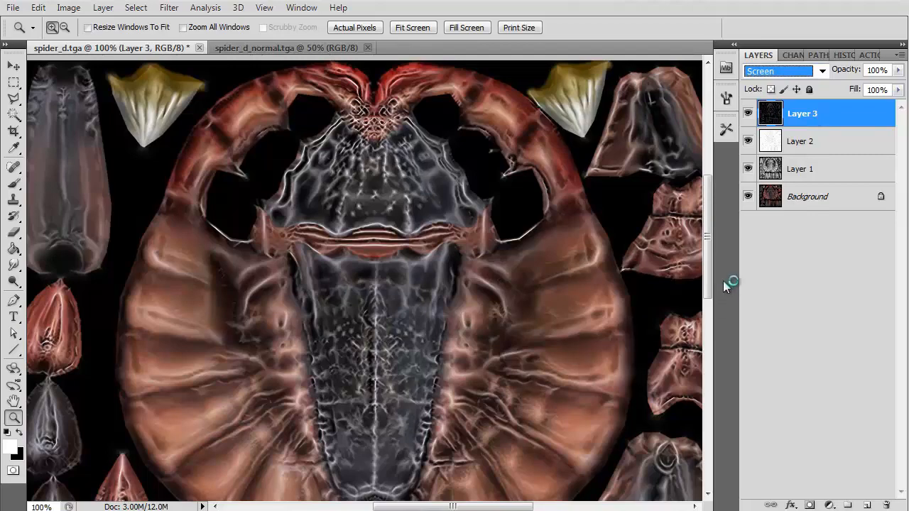
left_click_drag(708, 183, 719, 250)
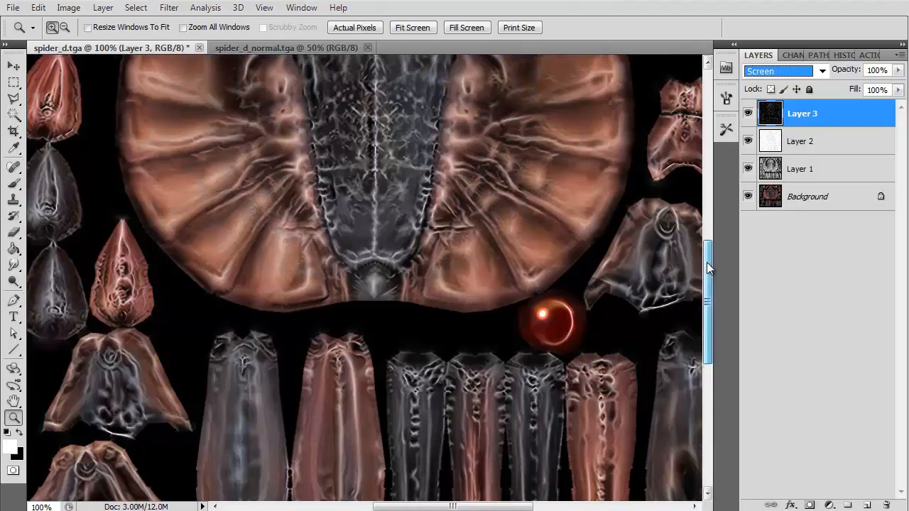
Step: Reduce the convexity layer's opacity, trying 50% on the texture before setting it to 40%
left_click_drag(707, 262, 713, 169)
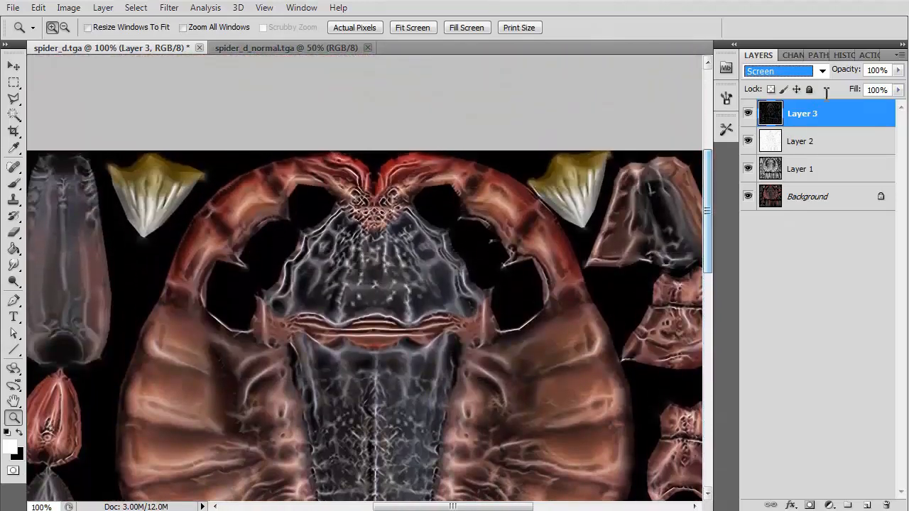
left_click(878, 71)
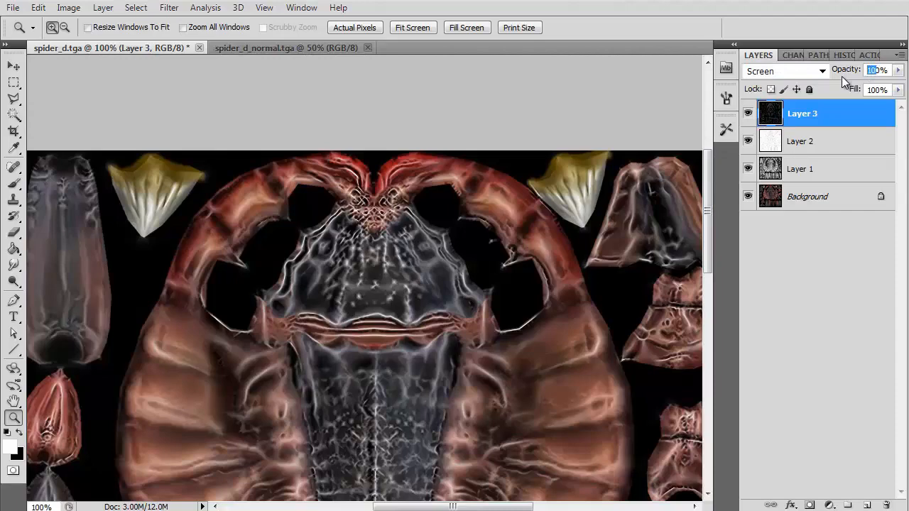
type("50")
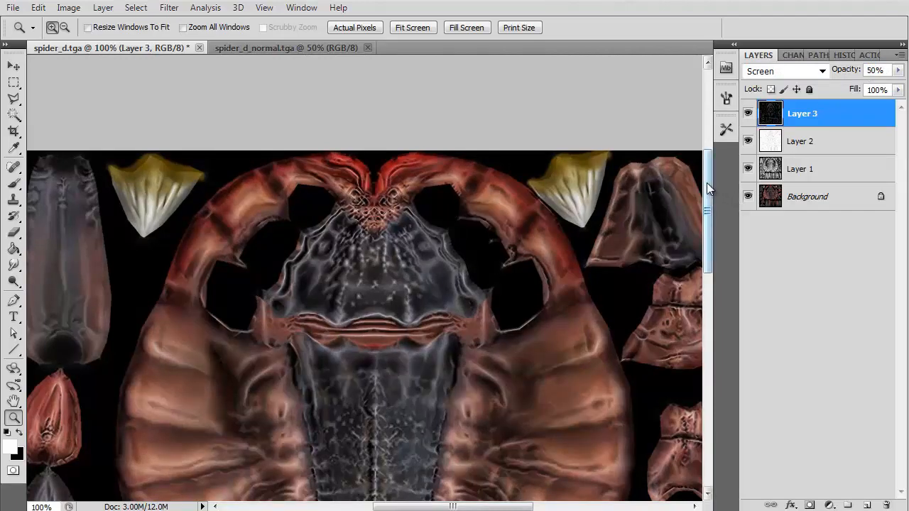
left_click_drag(707, 182, 707, 210)
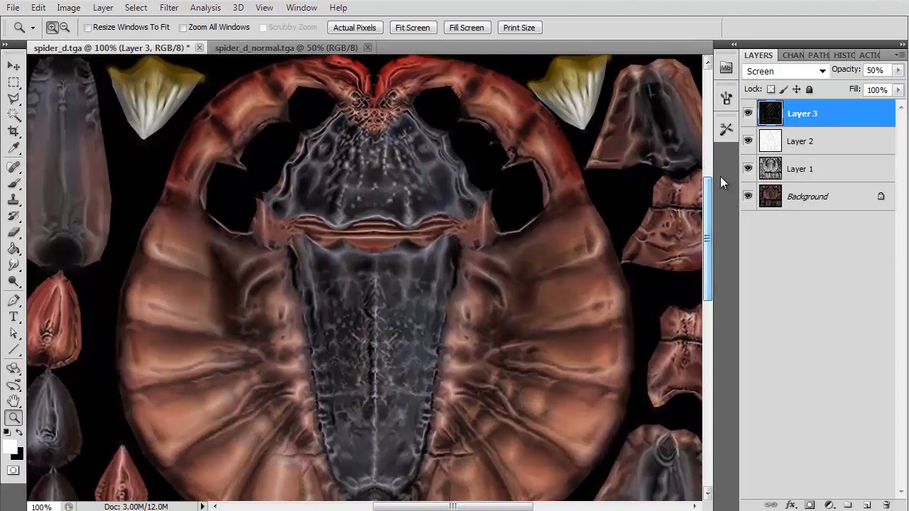
left_click(875, 71)
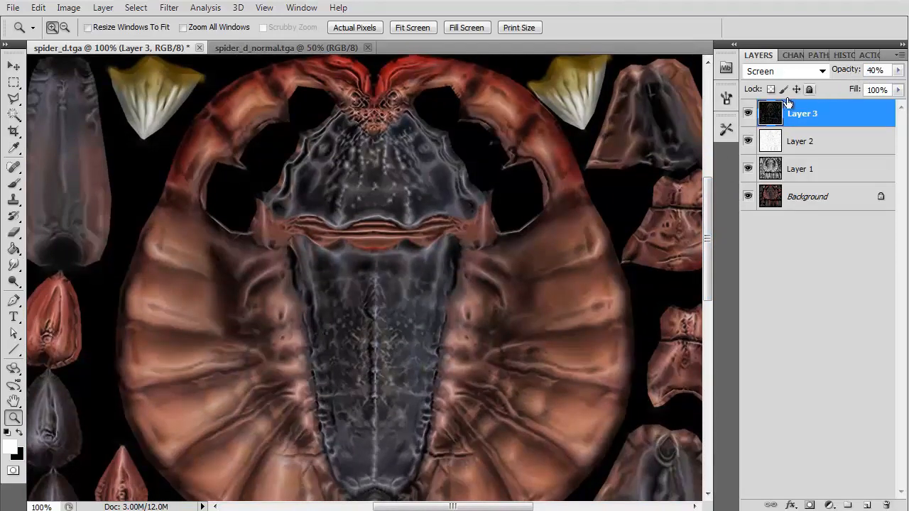
Step: Compare the spider's upper and central body texture with the convexity layer hidden and shown
left_click(748, 114)
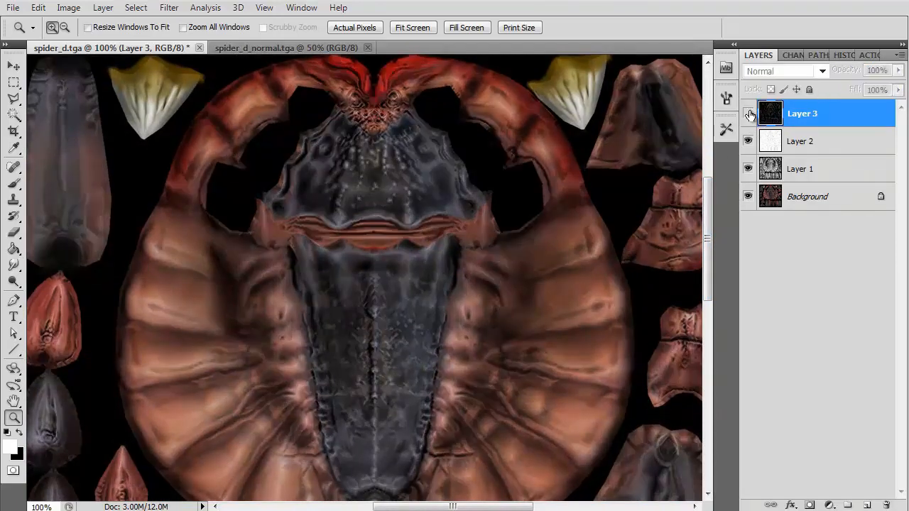
left_click(748, 114)
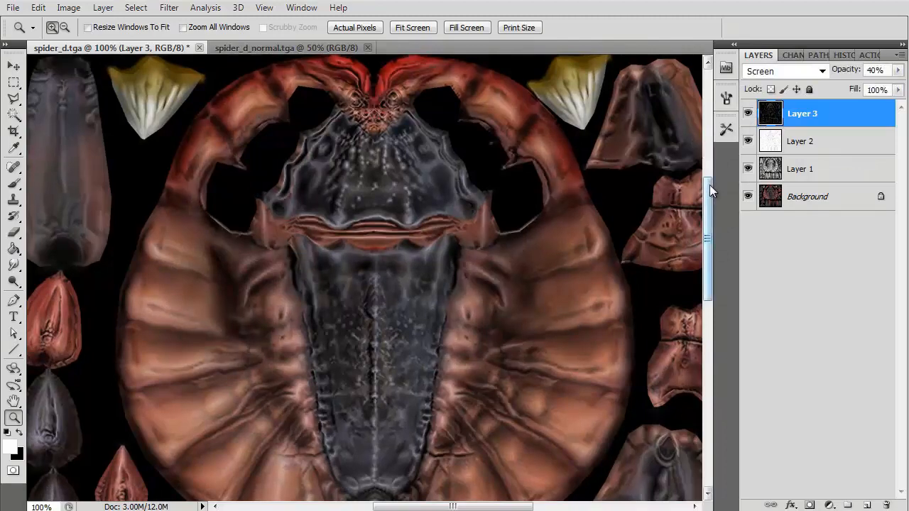
left_click_drag(710, 185, 711, 204)
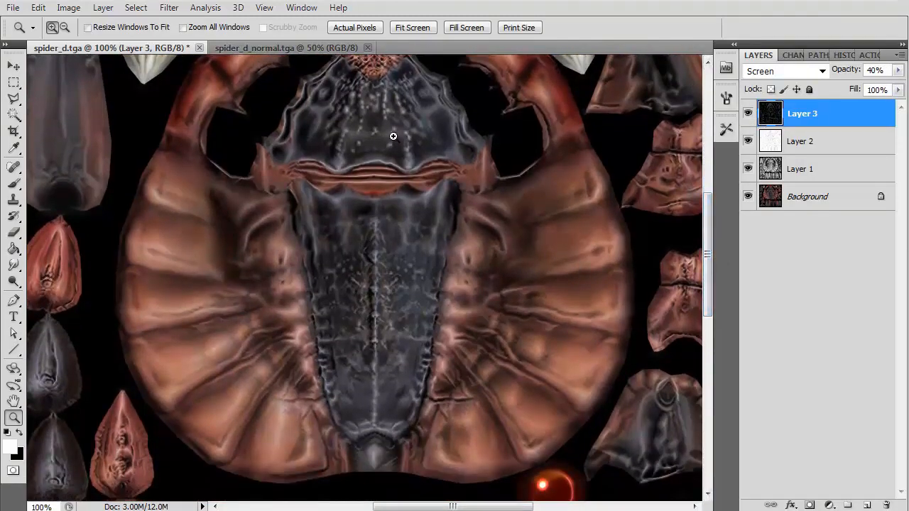
left_click(749, 115)
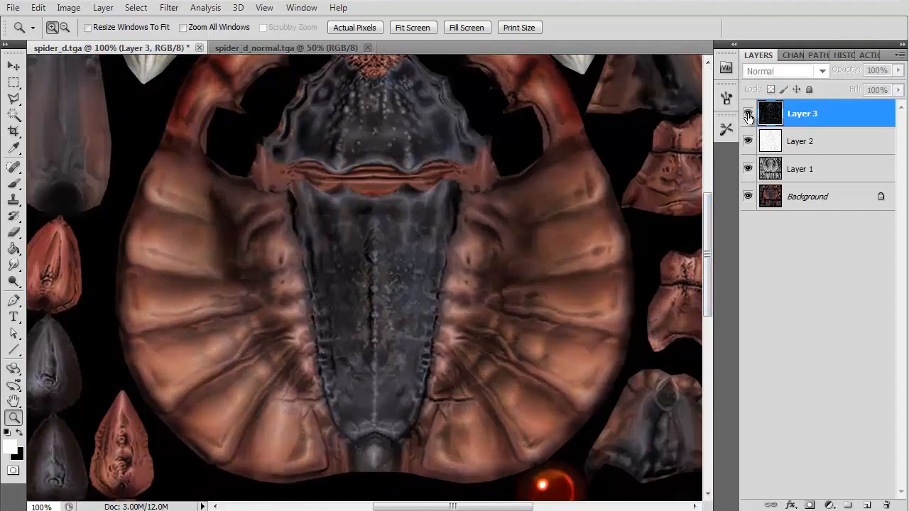
left_click(748, 115)
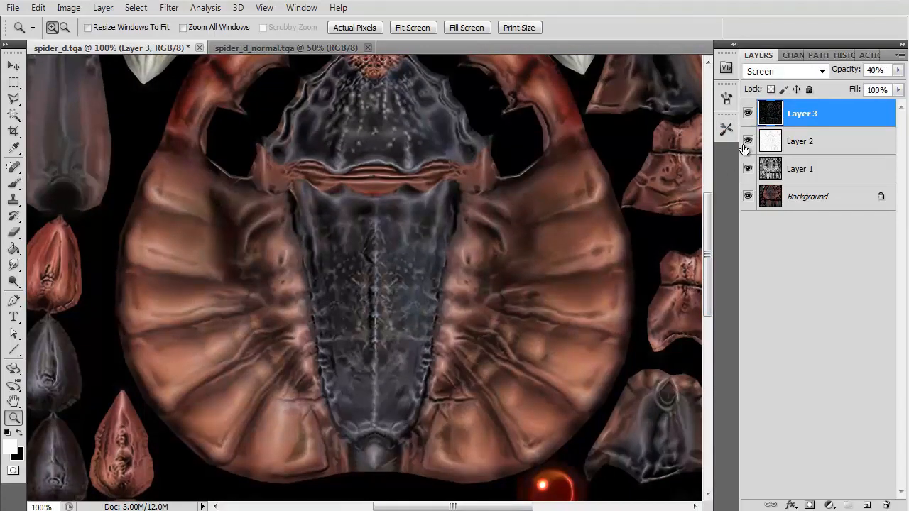
Step: Compare the texture with the cavity, AO and convexity layers hidden and restored, and examine the whole texture sheet
left_click(748, 141)
left_click(747, 169)
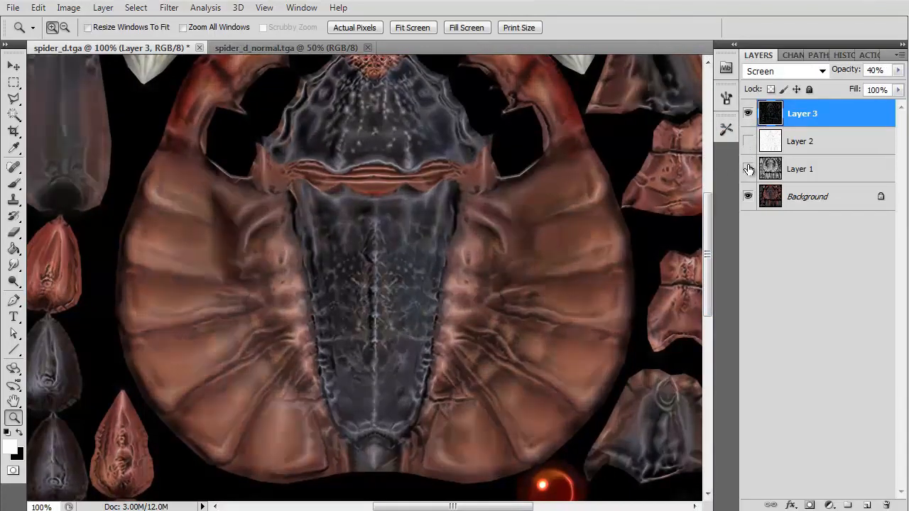
left_click(748, 116)
left_click(749, 115)
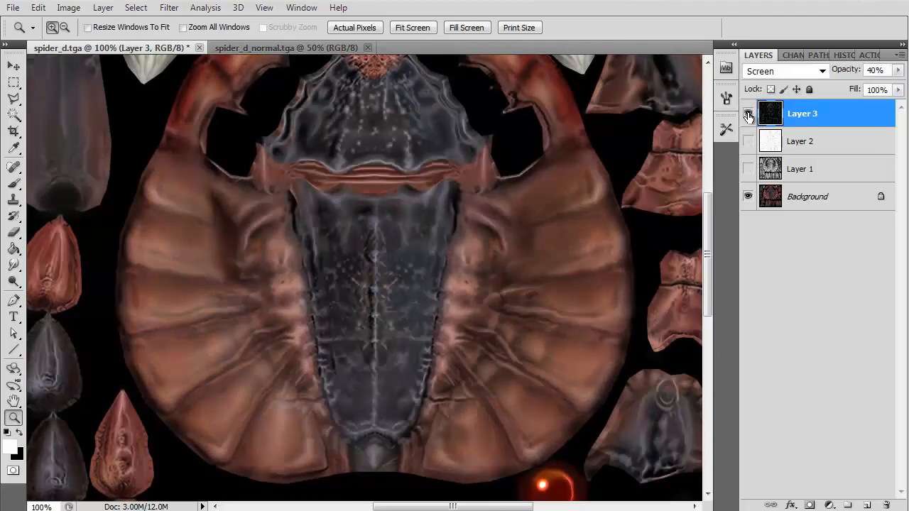
left_click(747, 141)
left_click(748, 169)
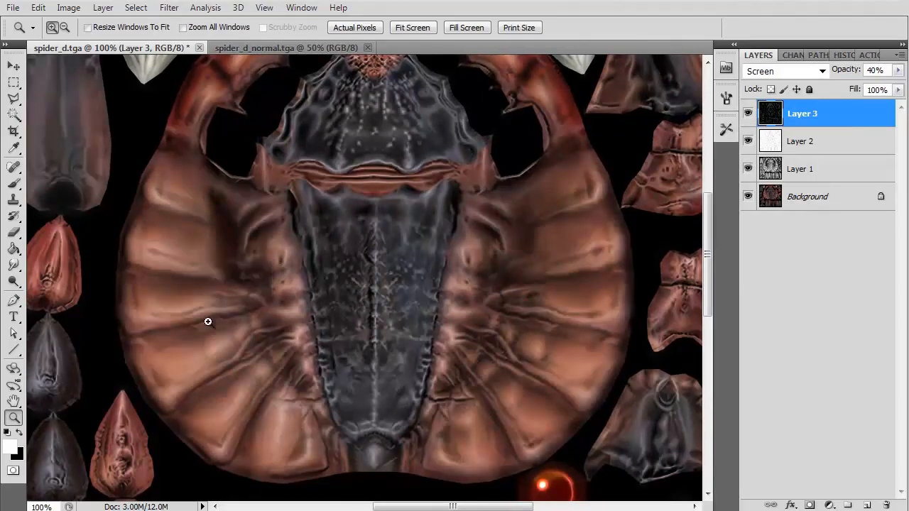
left_click(405, 241, "alt")
left_click(404, 242, "alt")
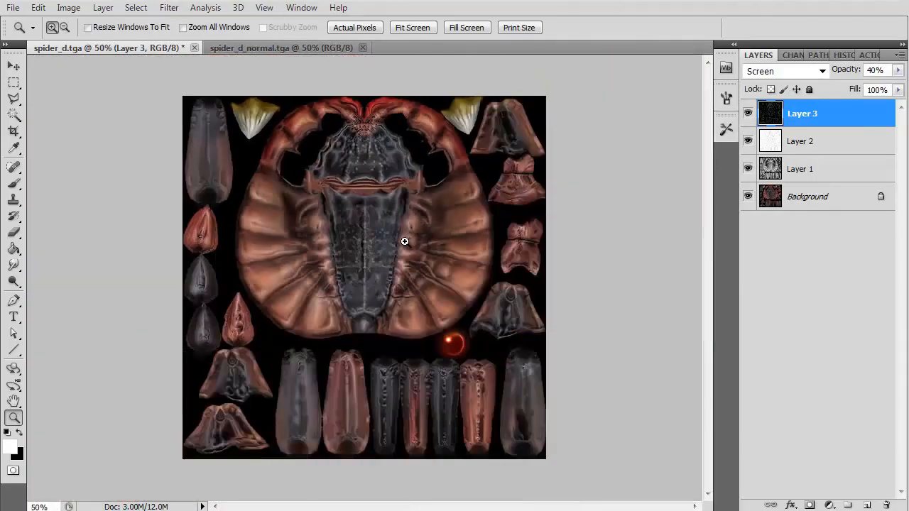
left_click(405, 241)
left_click_drag(405, 251, 421, 278)
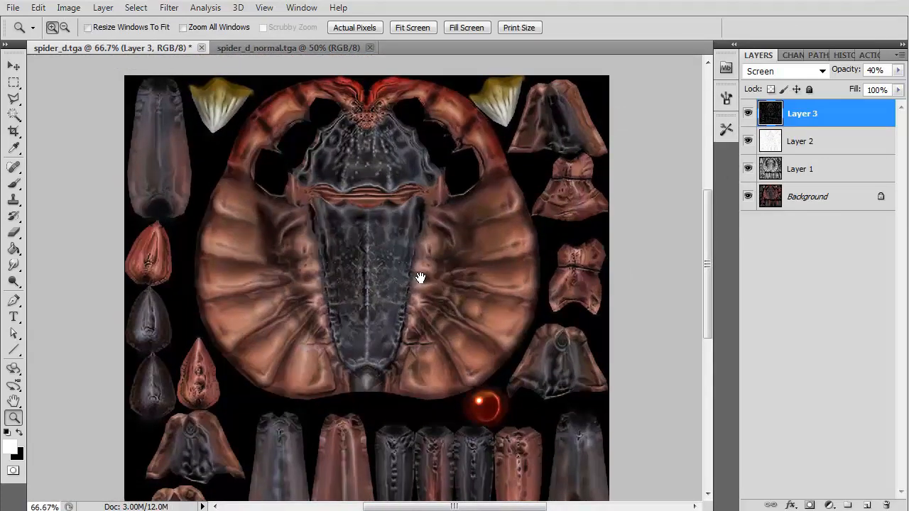
Step: Start saving a copy of the blended texture in Targa format in the Knald Maps folder
left_click(13, 7)
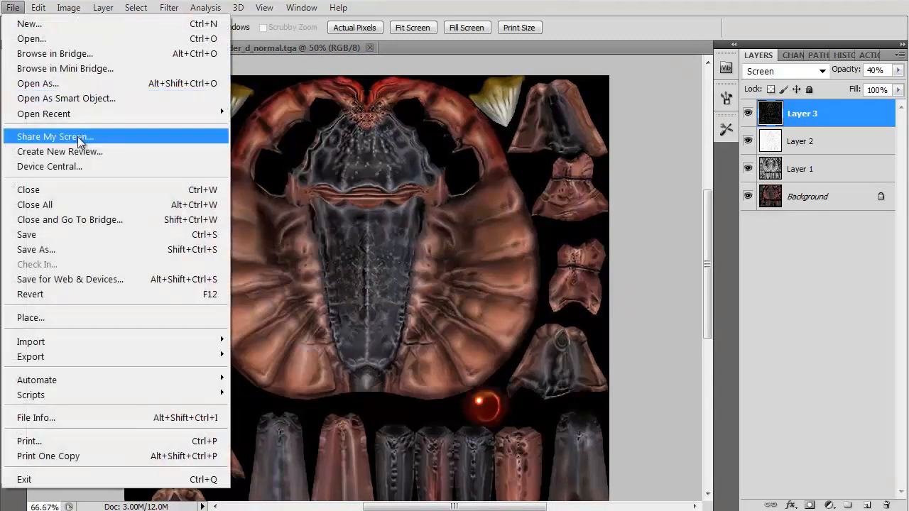
left_click(114, 248)
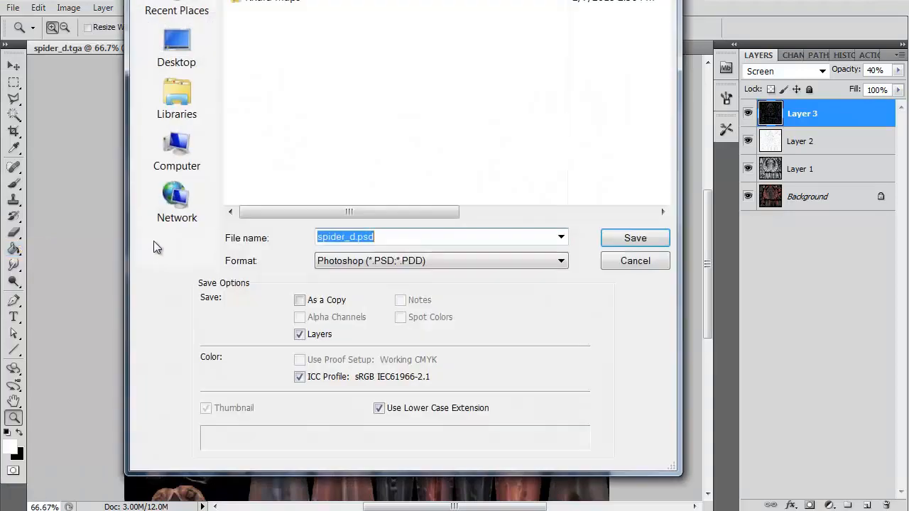
left_click(364, 261)
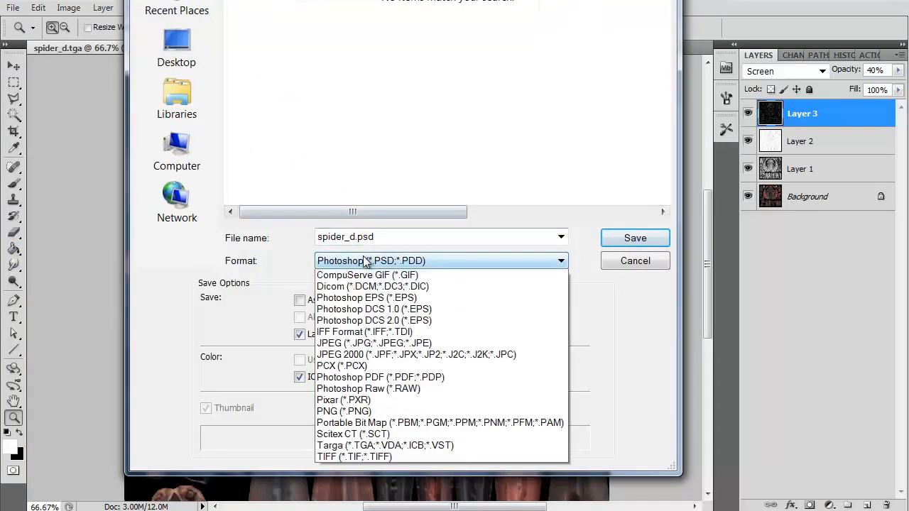
left_click(386, 484)
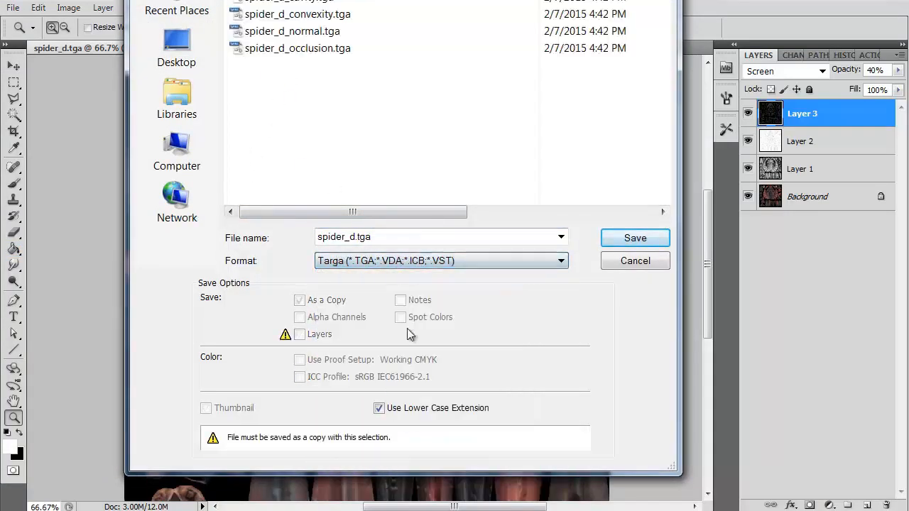
Step: Name the texture copy spider_d.tga and save it at 24 bits/pixel without compression
left_click(304, 2)
left_click(385, 237)
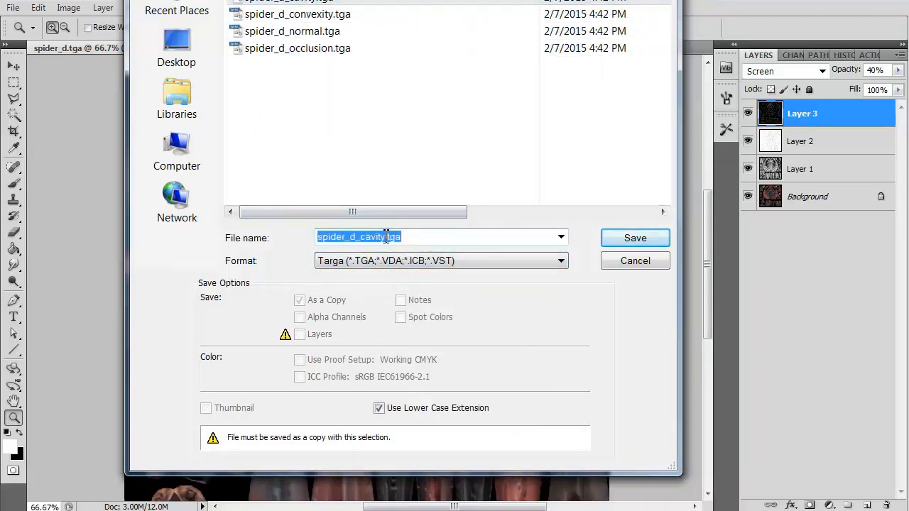
left_click(386, 237)
key("BackSpace")
key("BackSpace")
key("BackSpace")
key("BackSpace")
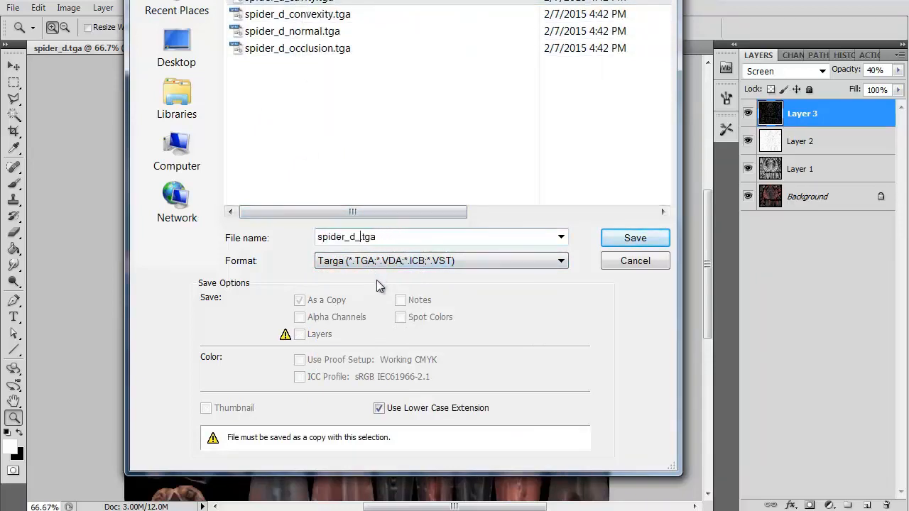
left_click(636, 241)
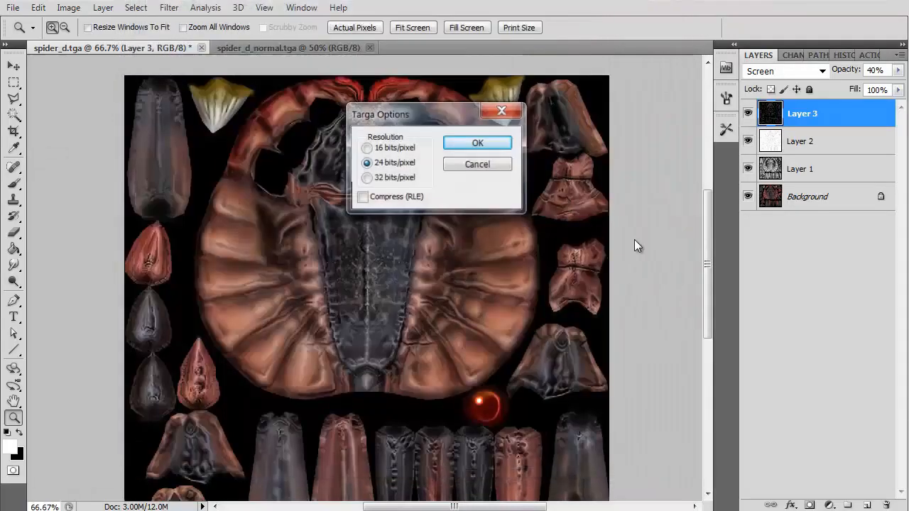
left_click(476, 142)
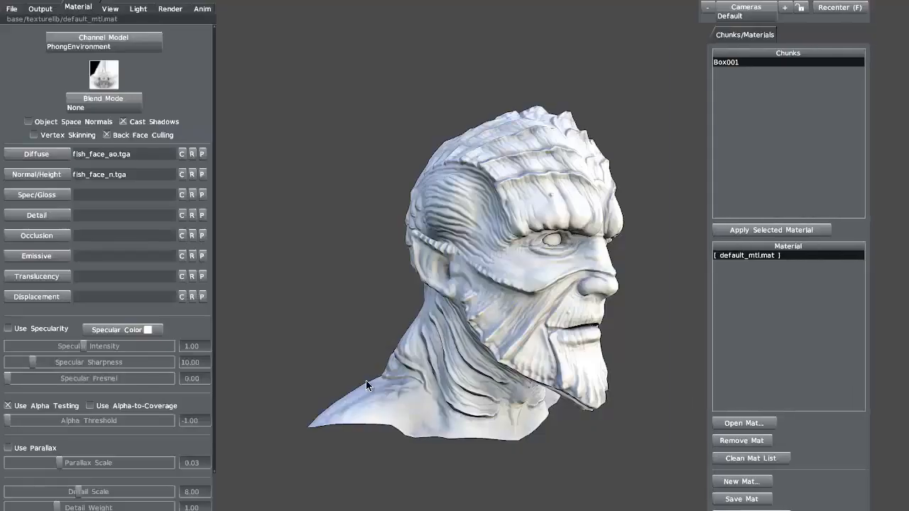
Step: Switch to Marmoset Toolbag and open the spider.obj mesh, discarding the unsaved fish face files
left_click(13, 9)
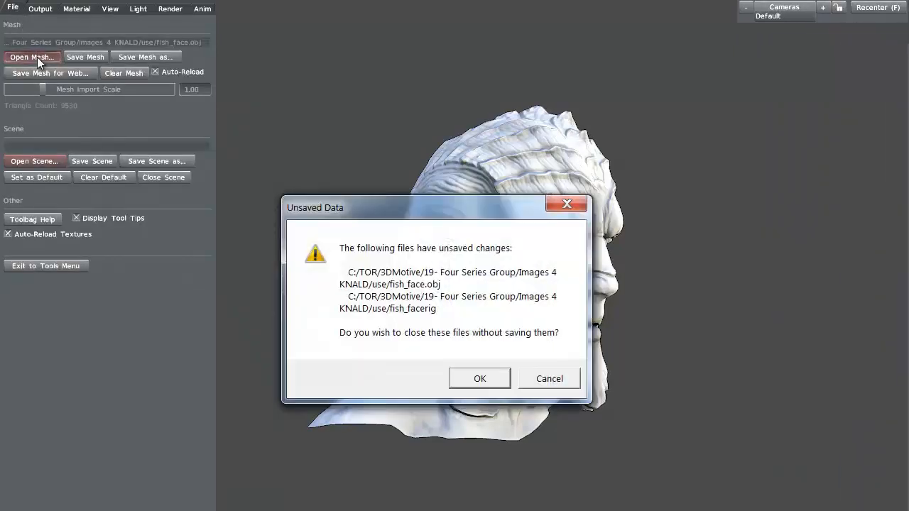
left_click(474, 378)
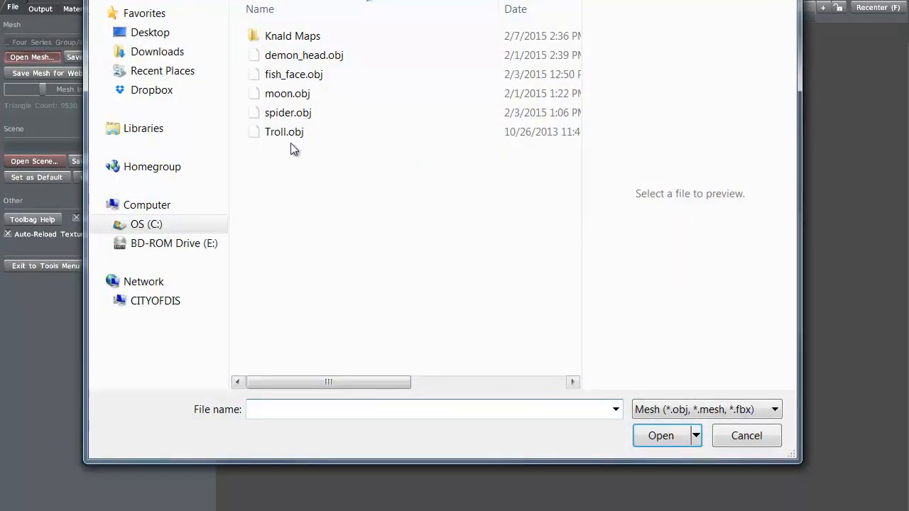
left_click(281, 112)
double_click(280, 113)
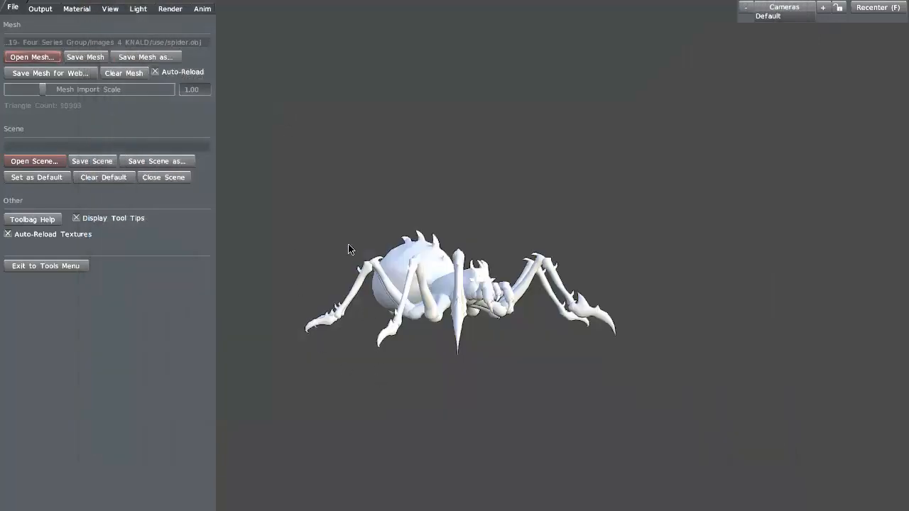
left_click_drag(346, 223, 325, 236)
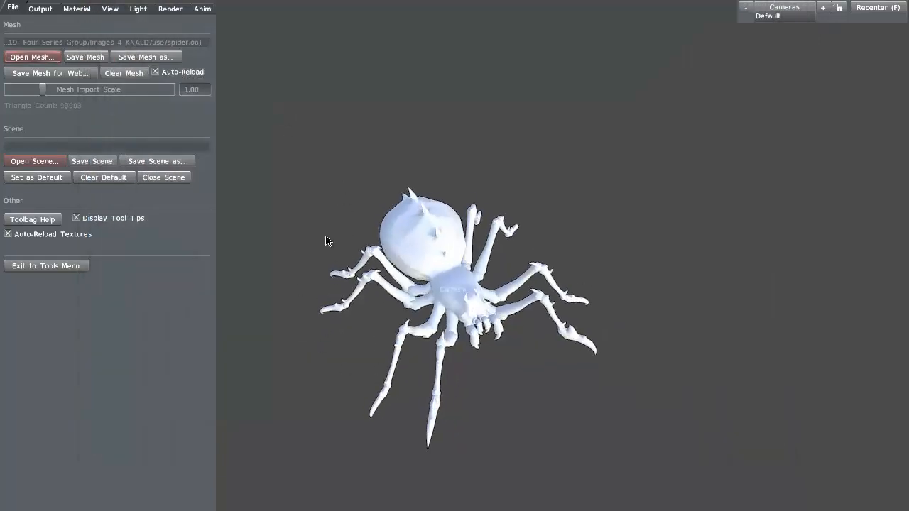
right_click_drag(343, 274, 358, 333)
left_click_drag(358, 338, 405, 264)
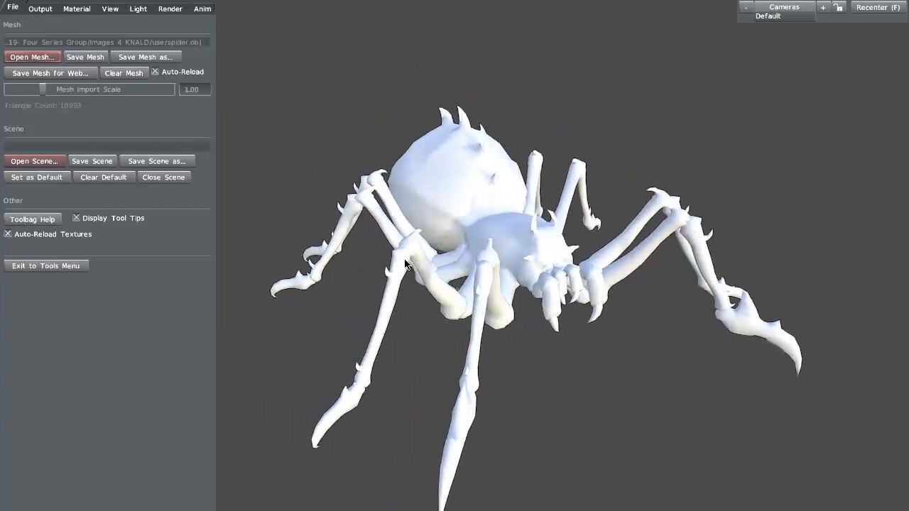
Step: Assign the blended spider_d.tga texture from the Knald maps as the spider material's diffuse map
left_click(75, 10)
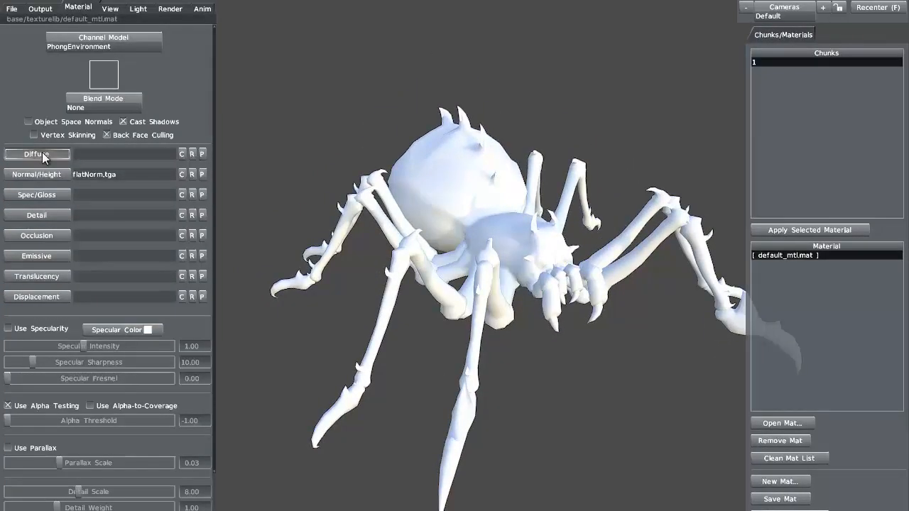
left_click(36, 154)
double_click(284, 36)
left_click(292, 37)
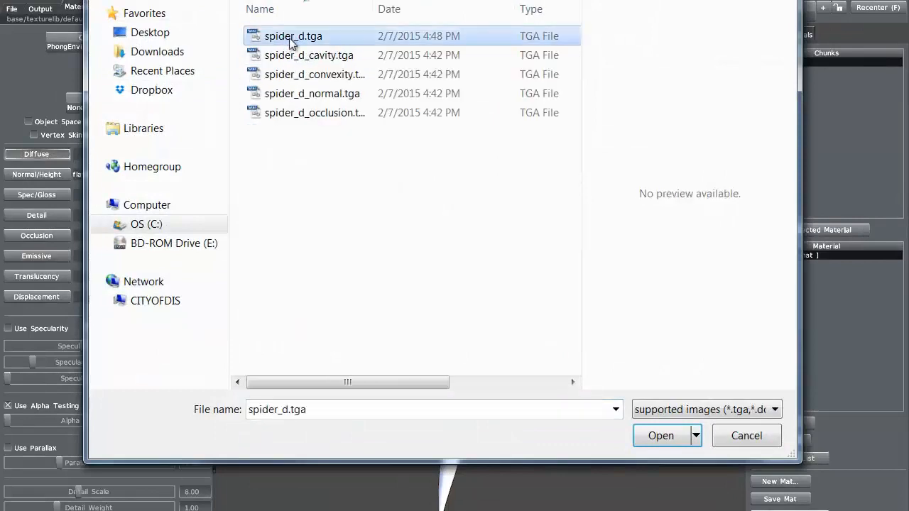
left_click(658, 435)
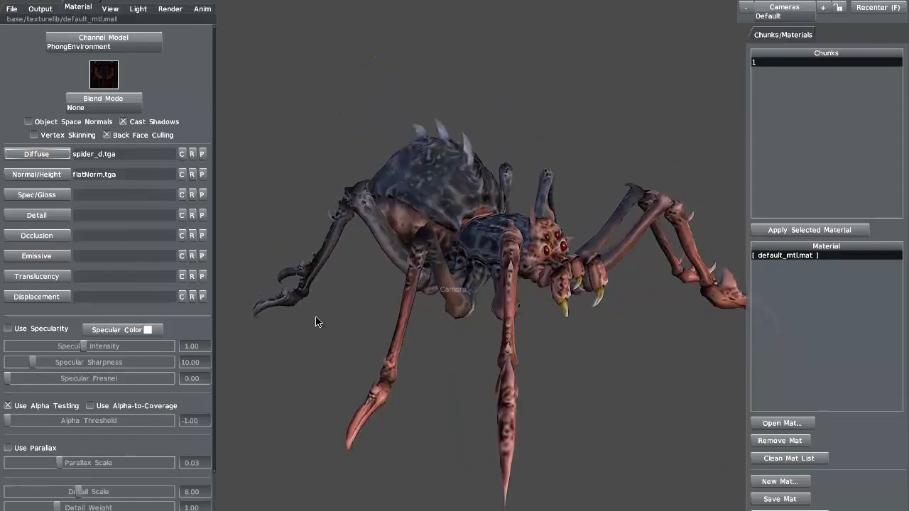
Step: Assign spider_d_normal.tga as the material's normal map and inspect the spider from another angle
left_click(47, 175)
double_click(309, 93)
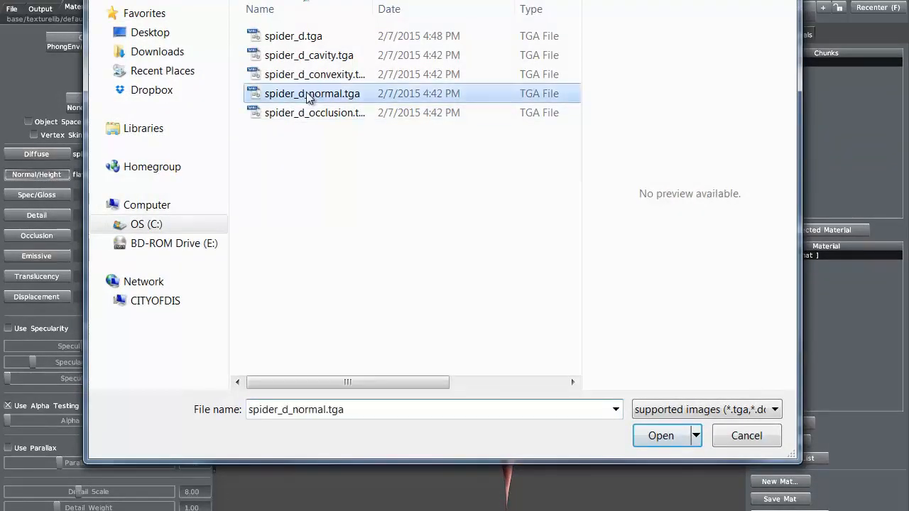
left_click_drag(321, 345, 362, 375)
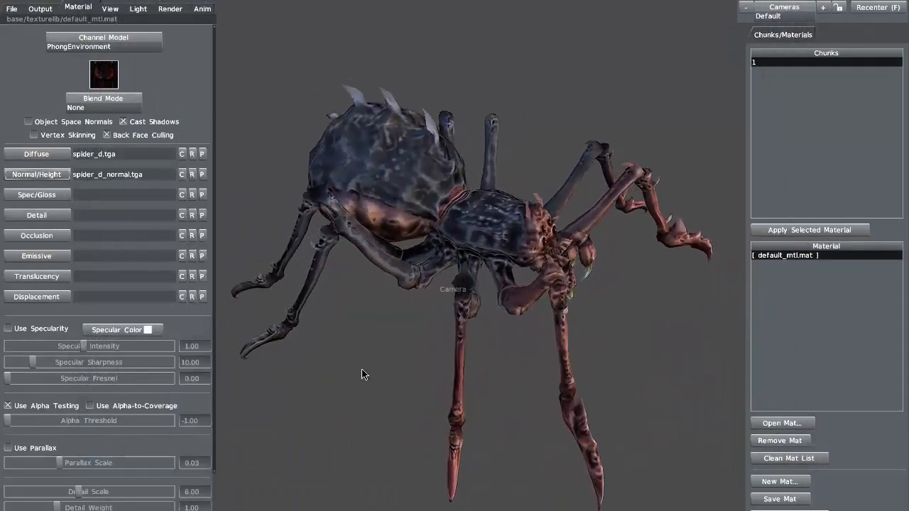
Step: Assign the original spider_s.tga as the material's specular/gloss map
left_click(50, 195)
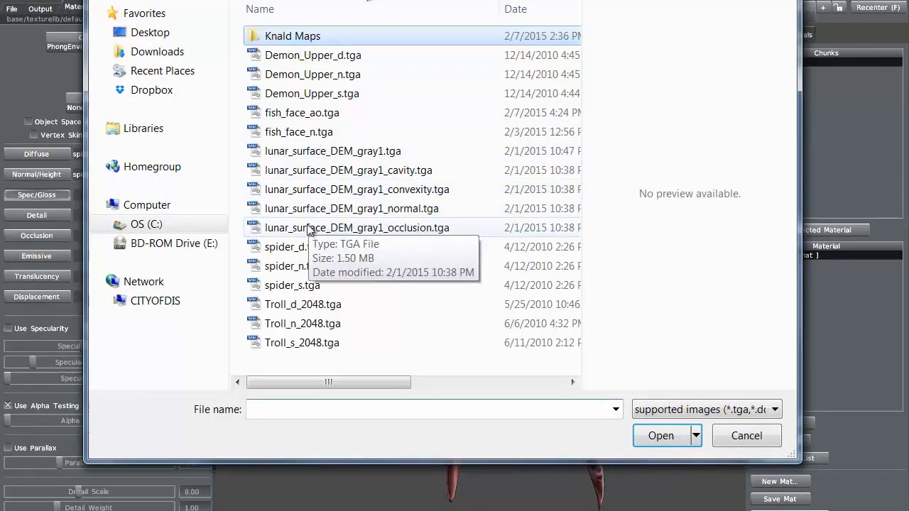
left_click(307, 285)
left_click(660, 436)
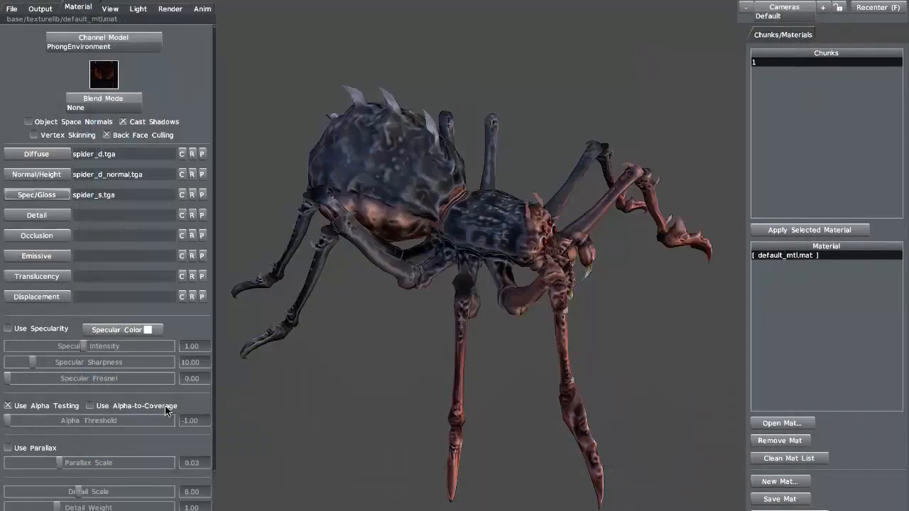
Step: Enable specularity on the spider material and inspect the shading from the front, side and above
left_click(8, 329)
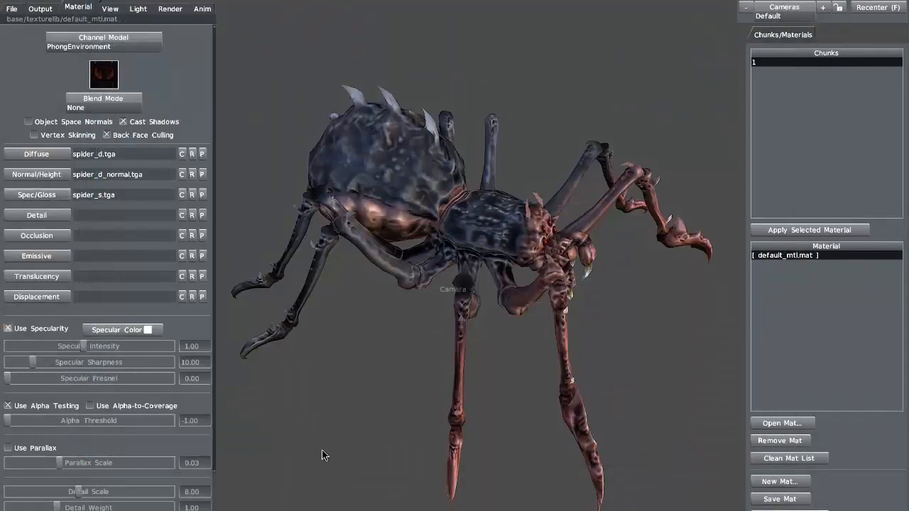
left_click_drag(320, 455, 268, 434)
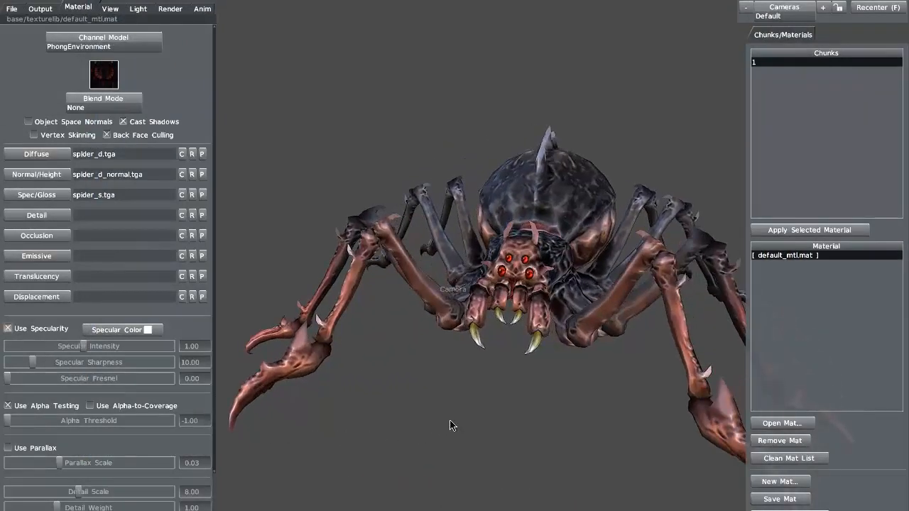
left_click_drag(450, 426, 490, 395)
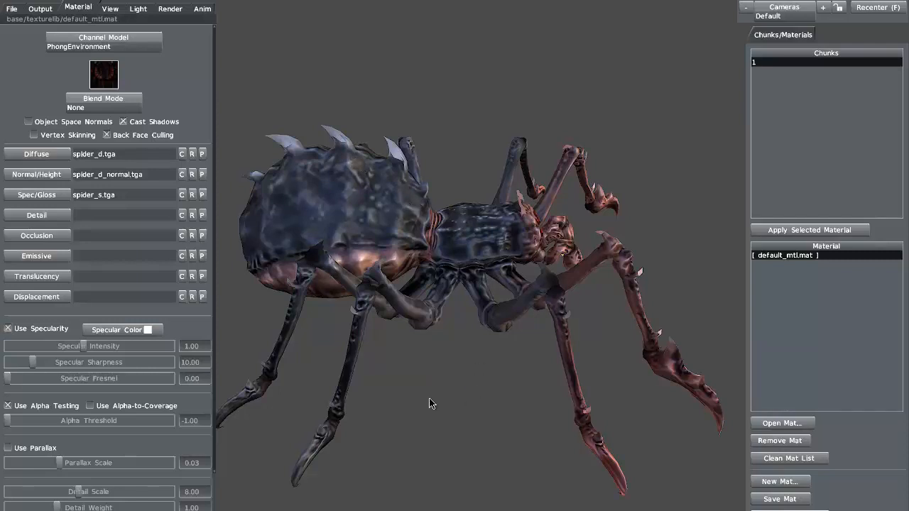
left_click_drag(479, 414, 454, 306)
left_click_drag(300, 315, 467, 272)
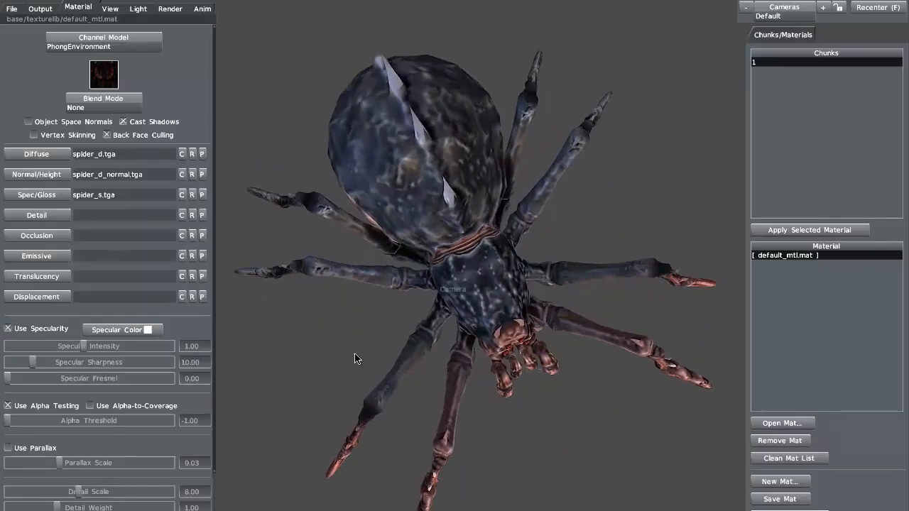
left_click_drag(357, 358, 331, 324)
left_click_drag(378, 357, 450, 395)
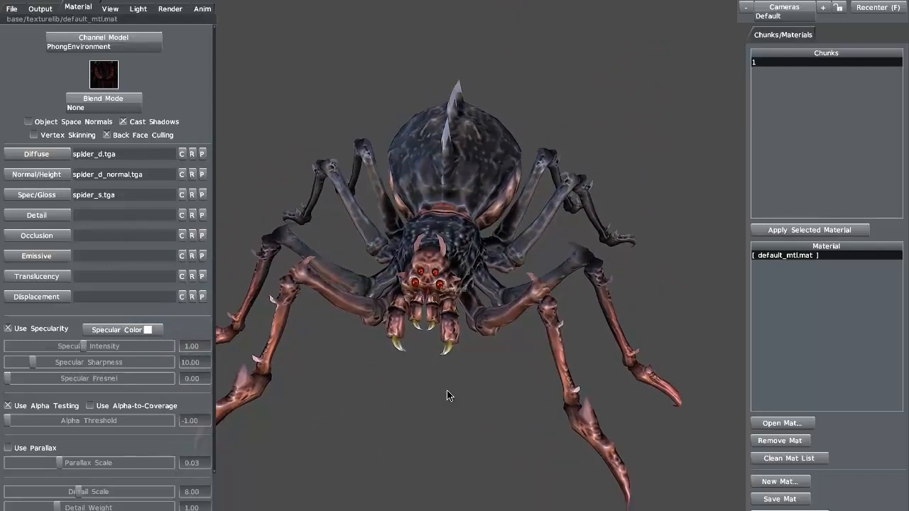
Step: Set the sky lighting preset to Sunset and inspect the spider from the side
left_click(135, 9)
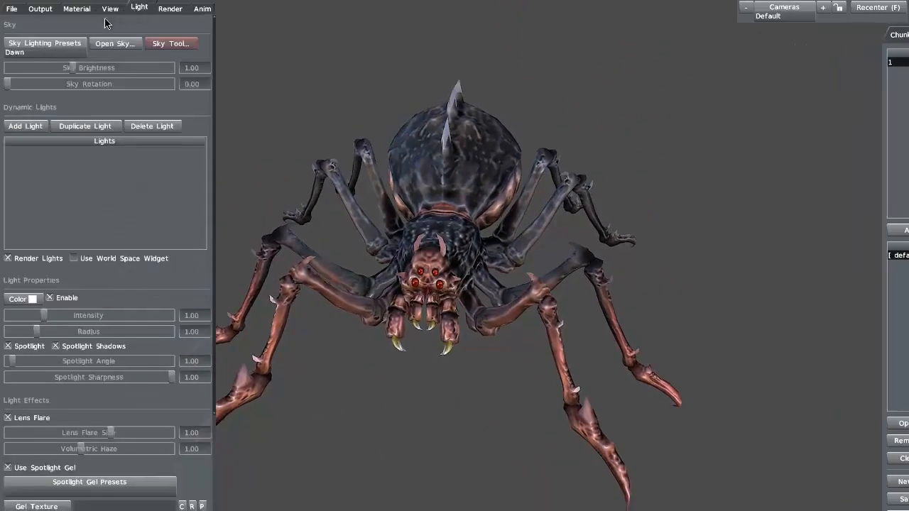
left_click(34, 53)
left_click(34, 52)
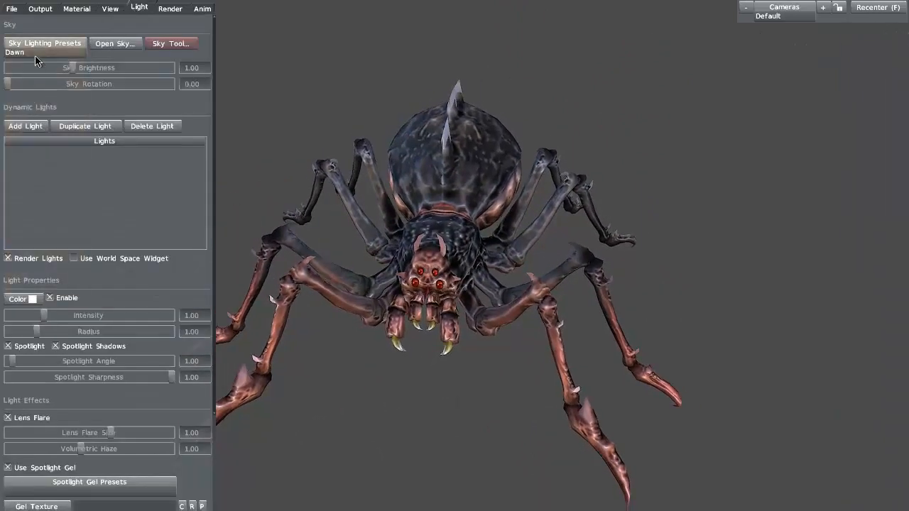
left_click(36, 56)
left_click(44, 117)
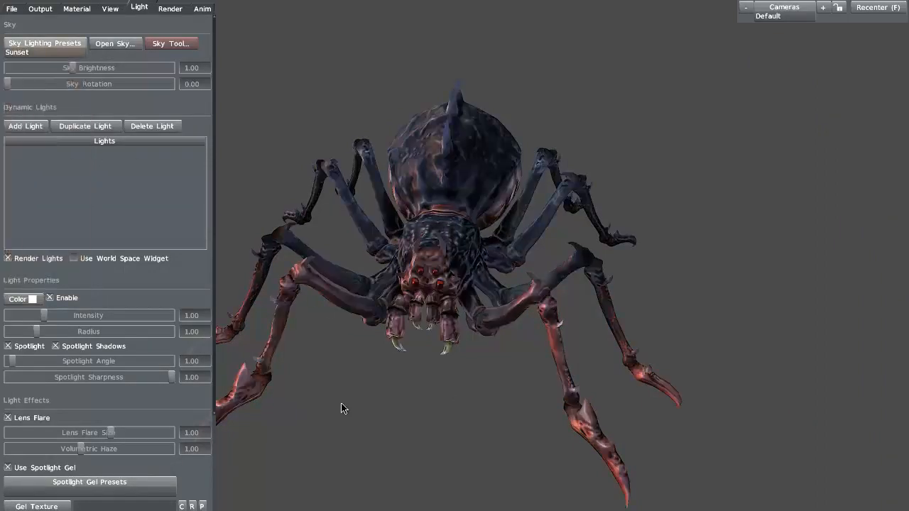
left_click_drag(357, 417, 377, 345)
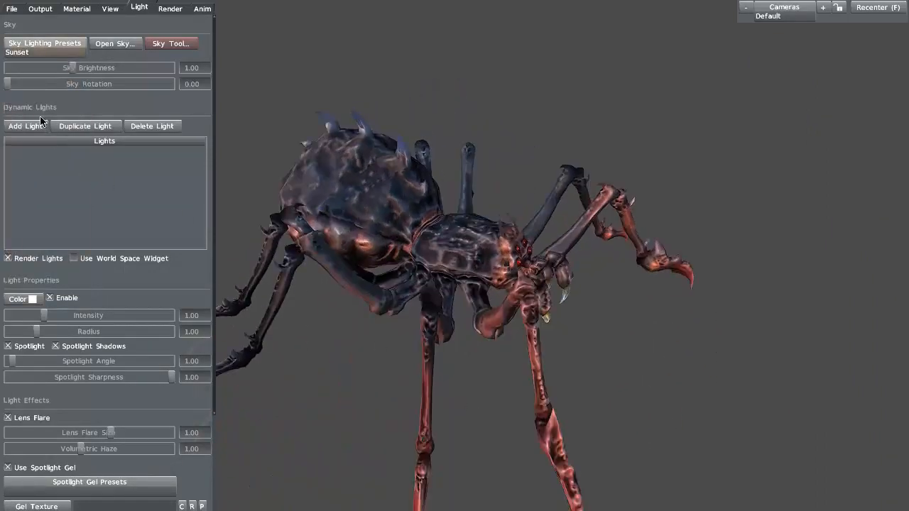
Step: Set the sky lighting to Sunlight with brightness 0.40 and rotation 159.80, inspecting the spider from both sides
left_click(33, 57)
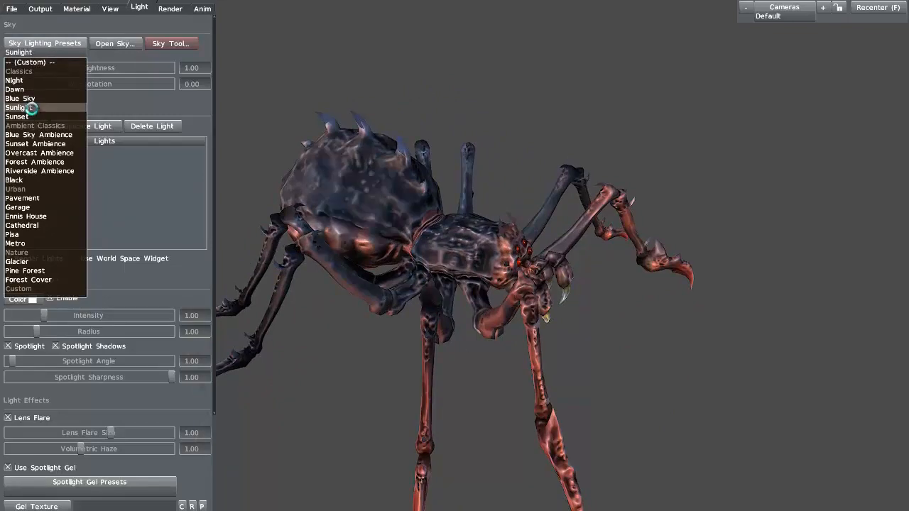
left_click(29, 107)
left_click_drag(346, 434, 182, 433)
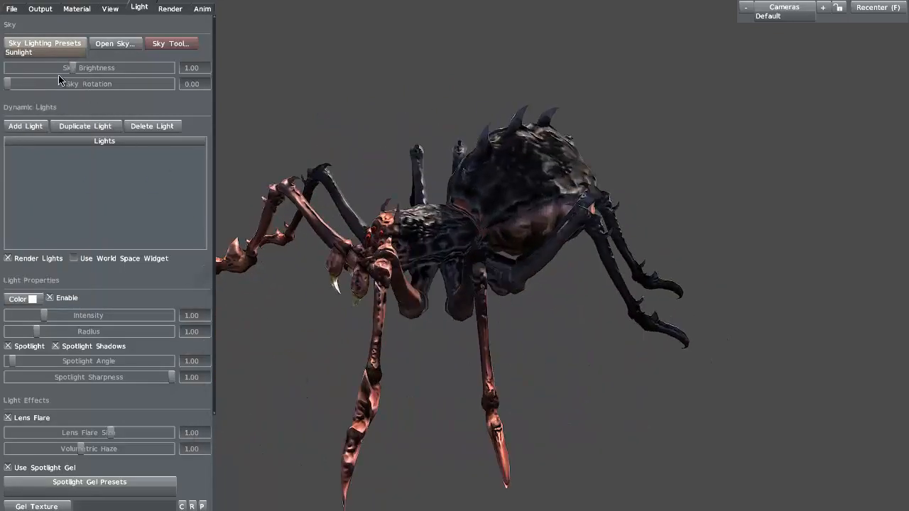
left_click_drag(11, 84, 63, 69)
left_click_drag(260, 341, 493, 397)
Step: Set the sky lighting preset to Dawn with brightness 1.00 and inspect the spider from several angles
left_click(28, 52)
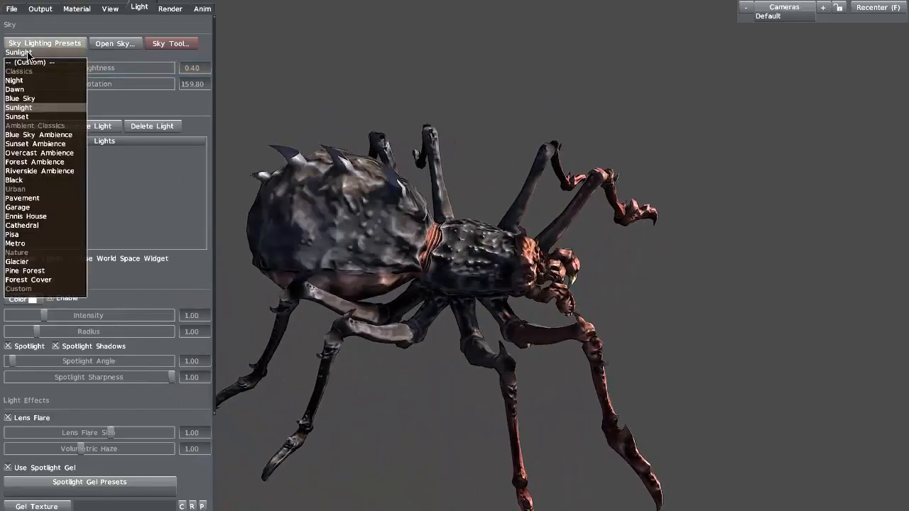
left_click(29, 56)
left_click(28, 55)
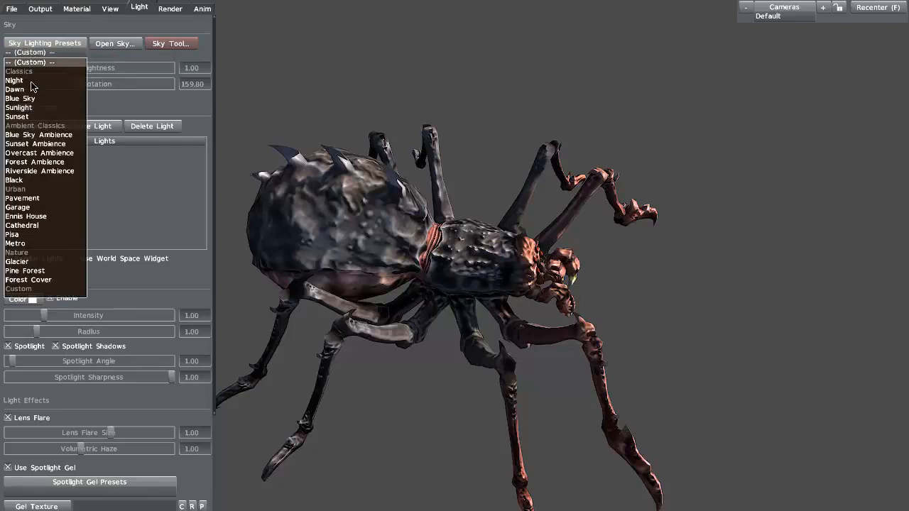
left_click(18, 90)
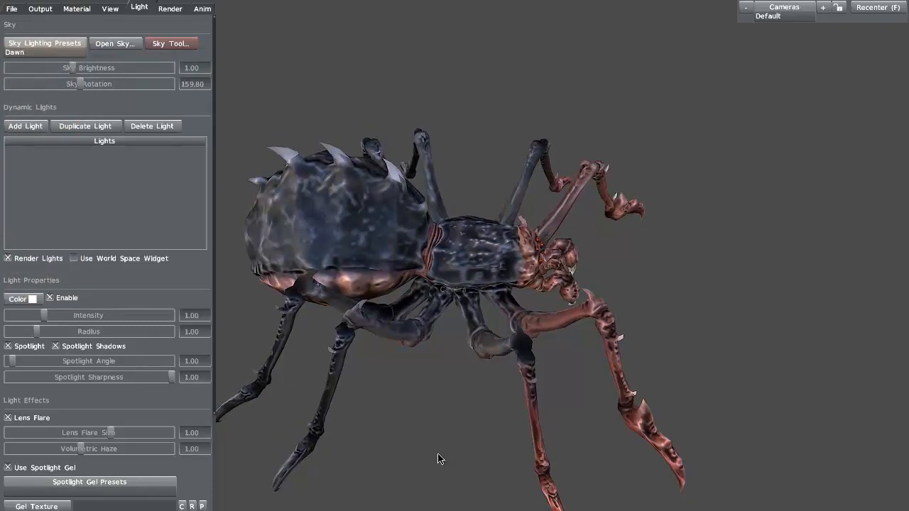
left_click_drag(436, 457, 233, 452)
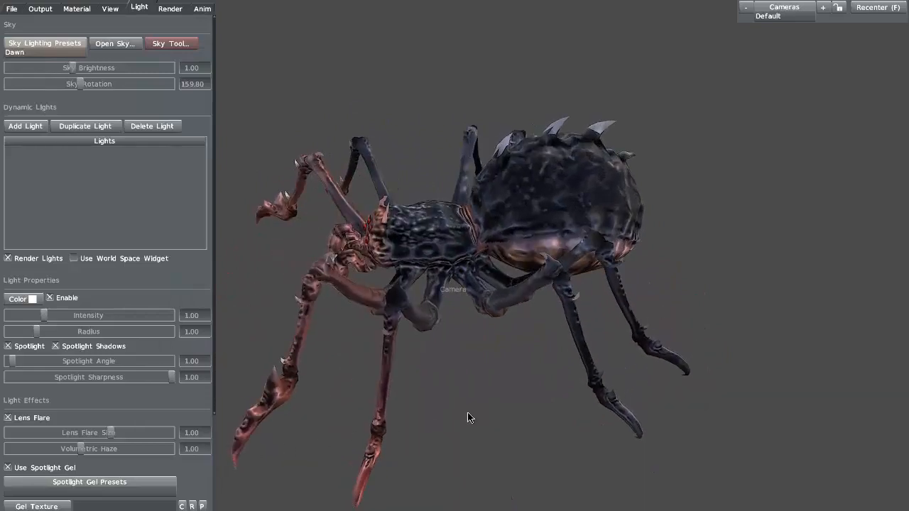
left_click_drag(469, 346, 519, 349)
right_click_drag(515, 355, 527, 382)
middle_click_drag(498, 360, 539, 352)
left_click_drag(539, 355, 594, 351)
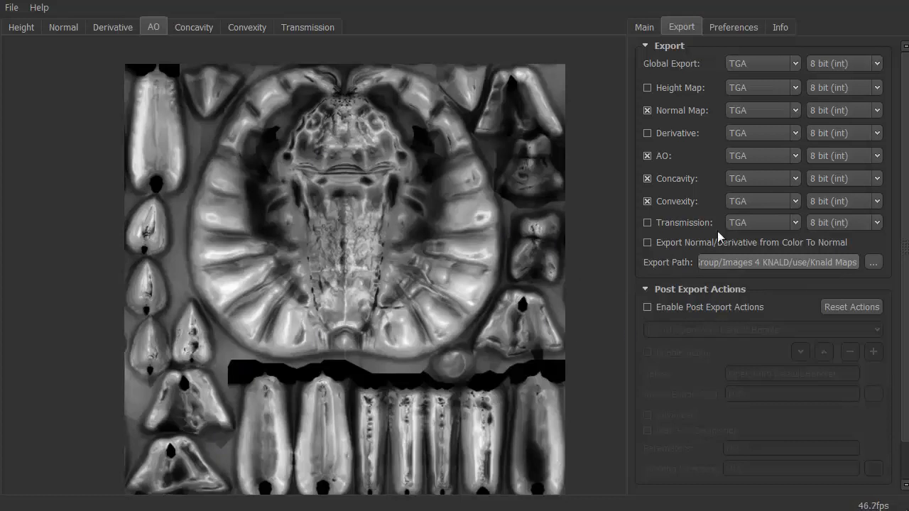
Step: Switch to Knald and show the 3D preview window with the ambient occlusion displayed on the spider
left_click(645, 28)
left_click(748, 175)
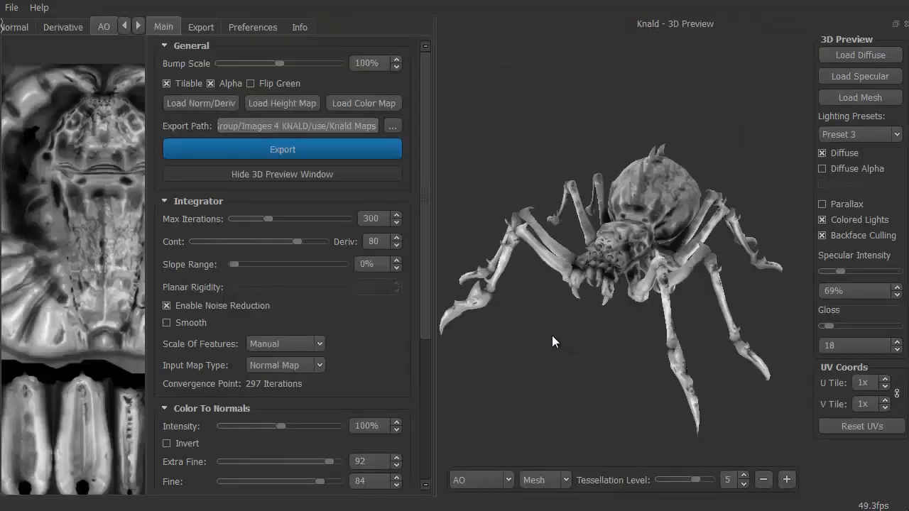
left_click_drag(552, 335, 588, 416)
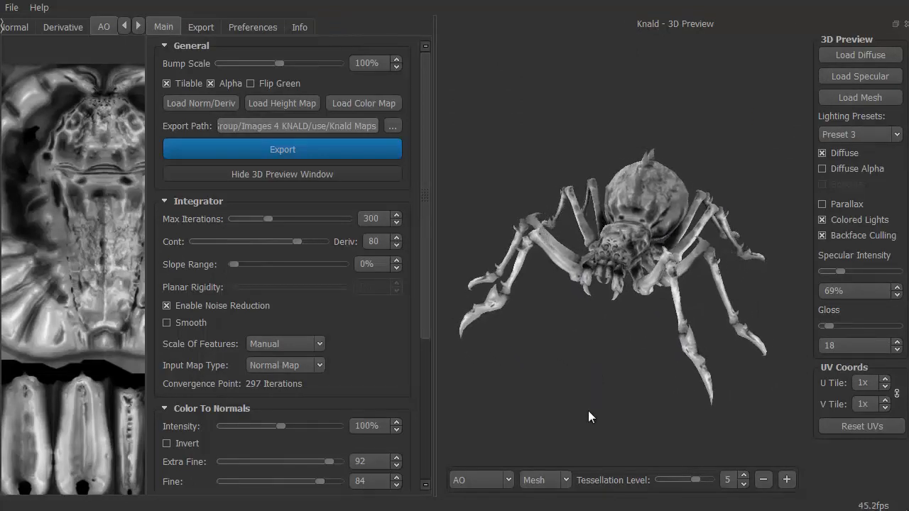
Step: Set the ambient occlusion scale to 524% and inspect the effect on the spider from the side
left_click_drag(426, 250, 441, 396)
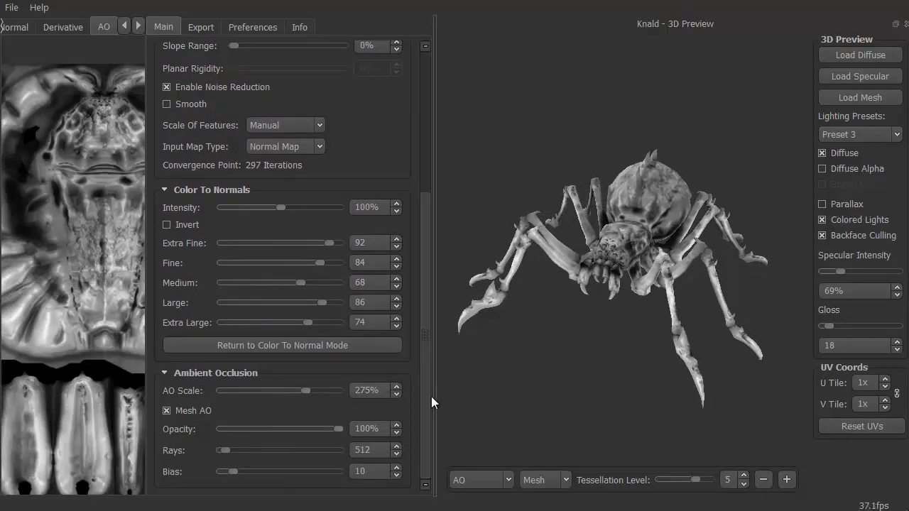
left_click_drag(309, 396, 324, 392)
right_click_drag(561, 340, 597, 282)
left_click_drag(509, 380, 455, 338)
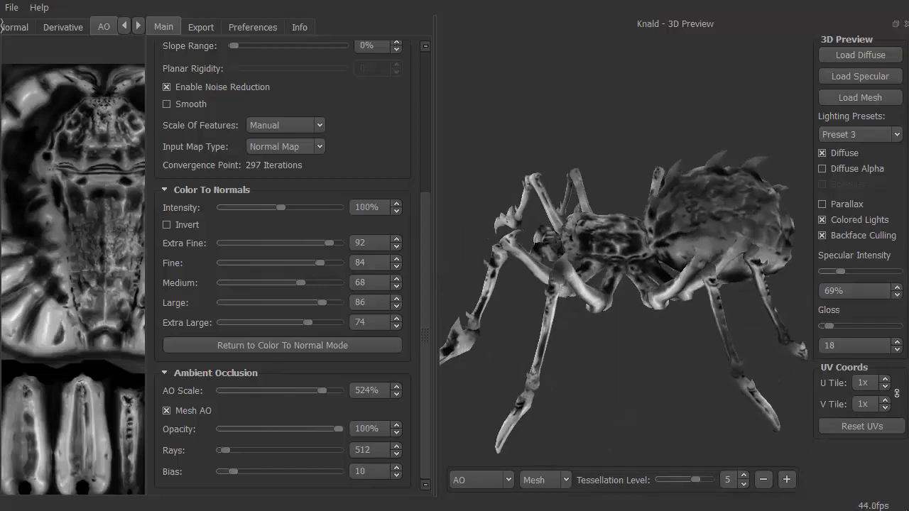
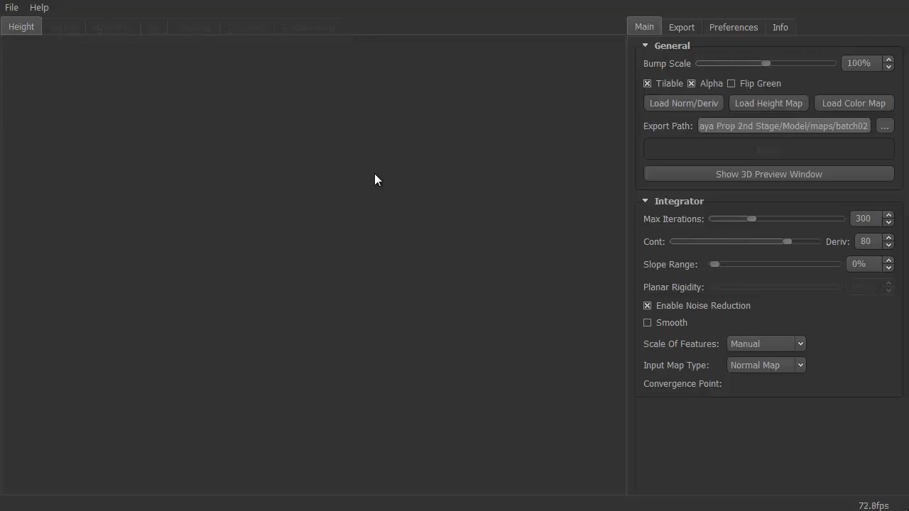
Step: Load the Troll_n_2048.tga normal map as the new source image
key("ctrl+o")
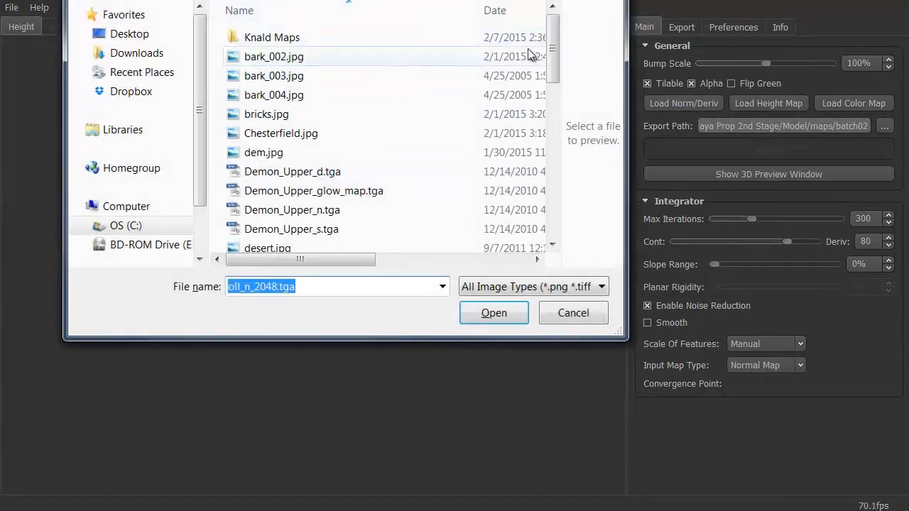
left_click_drag(552, 36, 564, 212)
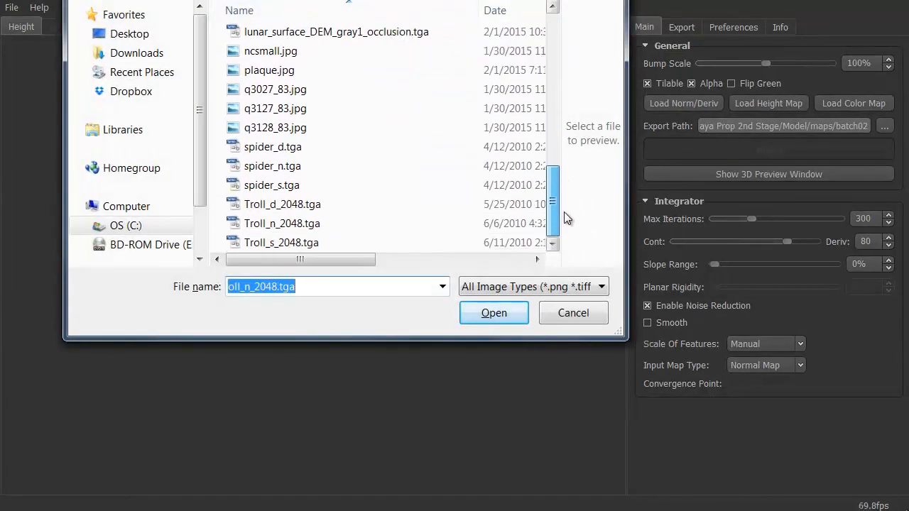
left_click(309, 225)
double_click(309, 225)
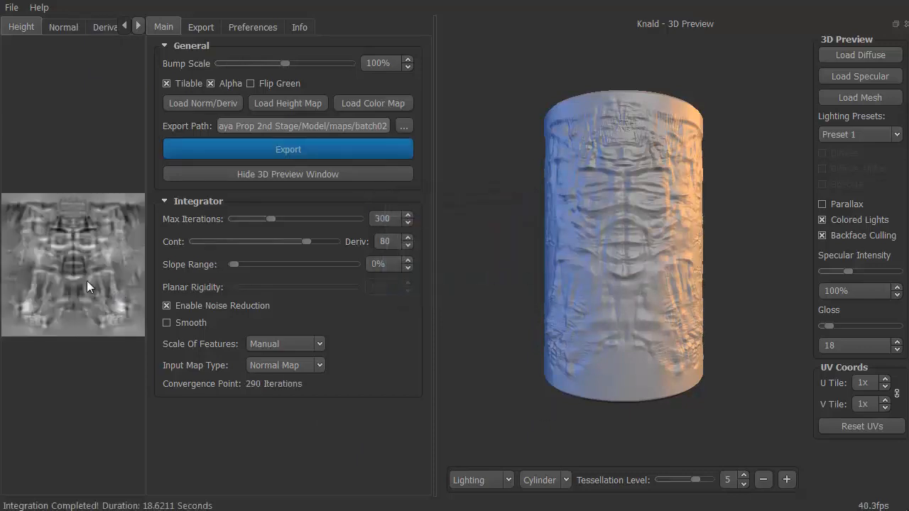
Step: Examine the troll's height, normal and derivative maps up close
scroll(76, 278, "up", 3)
scroll(69, 281, "up", 3)
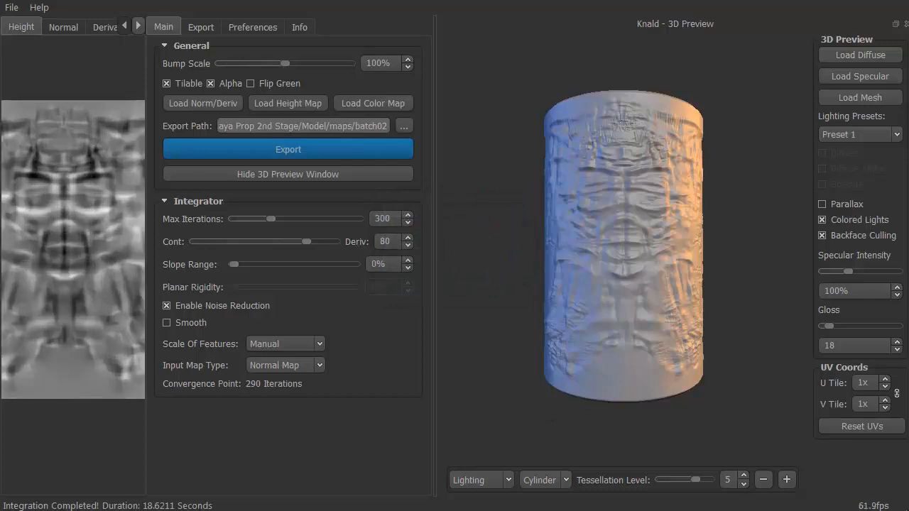
left_click(139, 25)
left_click(55, 27)
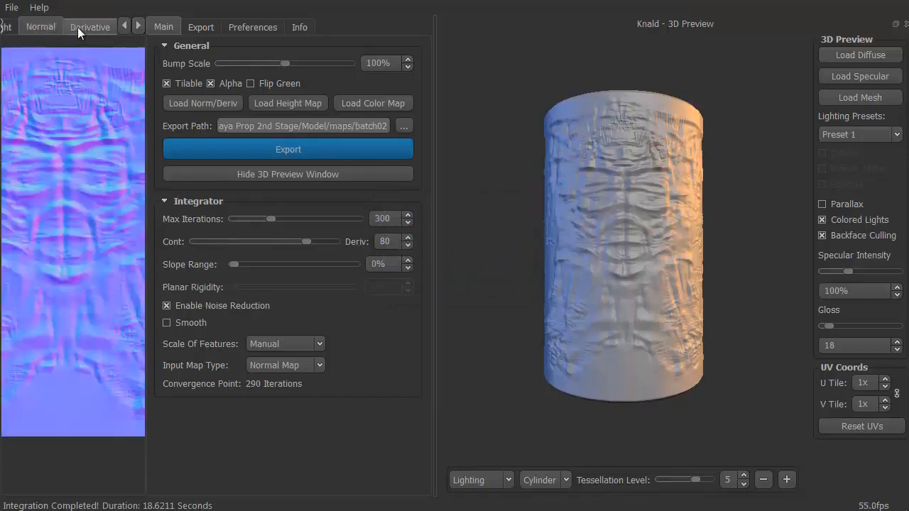
left_click(84, 27)
Step: Examine the troll's ambient occlusion, concavity and convexity maps, and return to the height map
left_click(139, 26)
left_click(98, 27)
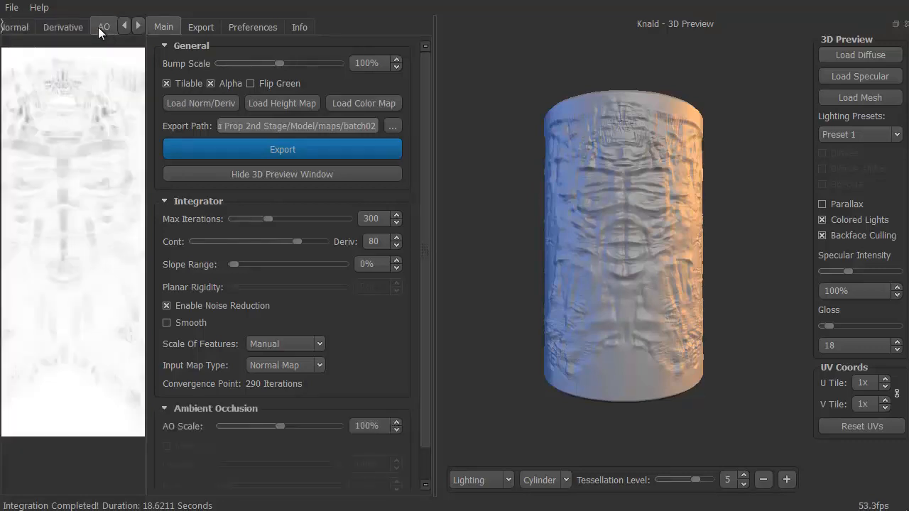
left_click(144, 23)
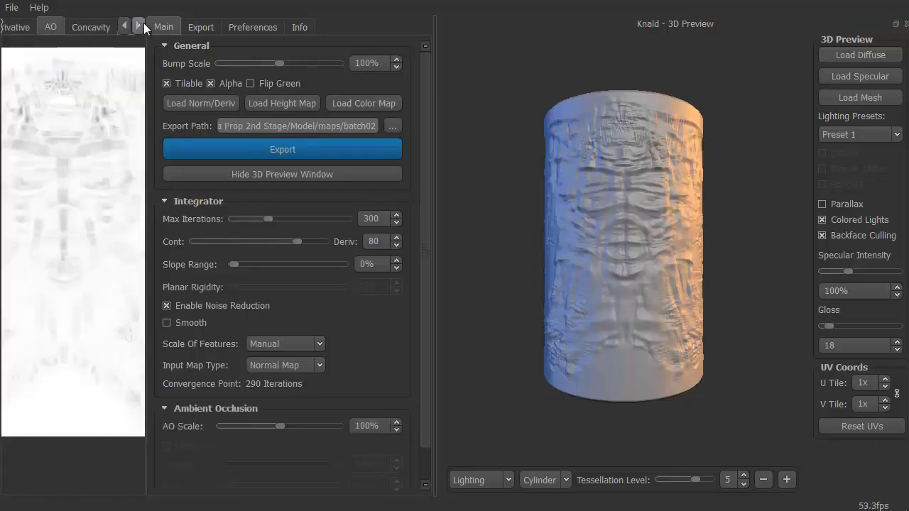
left_click(90, 27)
left_click(139, 26)
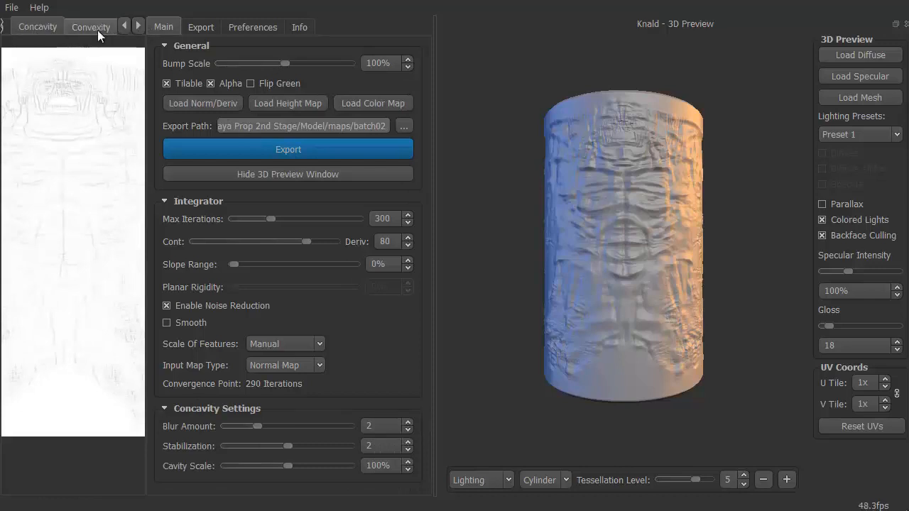
left_click(91, 27)
left_click(124, 26)
left_click(123, 26)
left_click(124, 26)
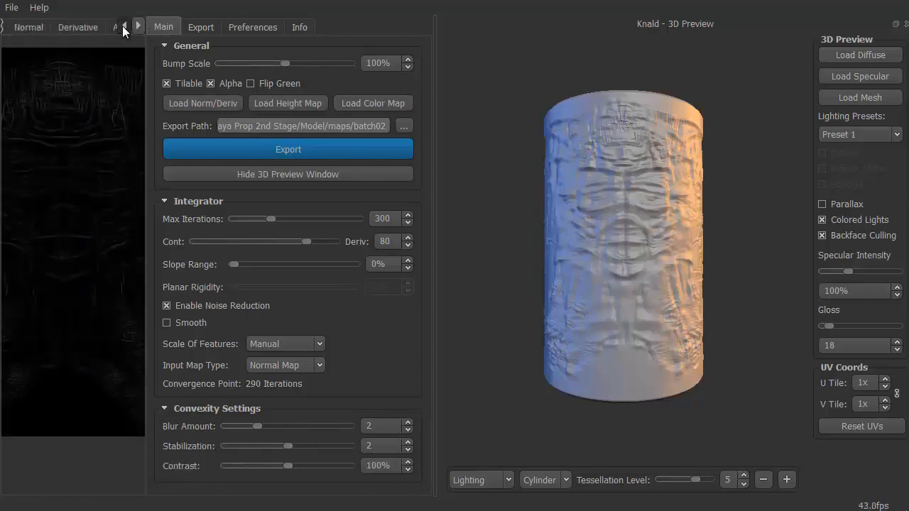
left_click(123, 27)
left_click(33, 30)
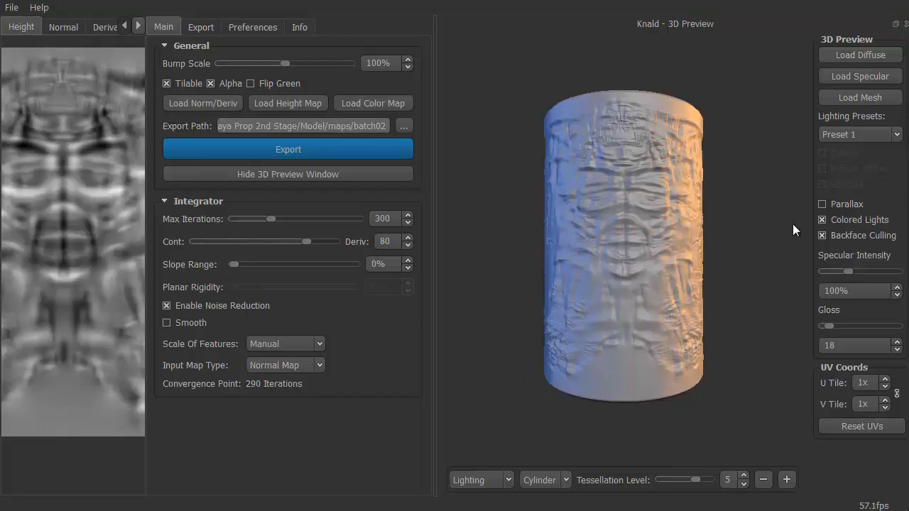
Step: Load troll.obj as the 3D preview mesh and view it from the front
left_click(847, 95)
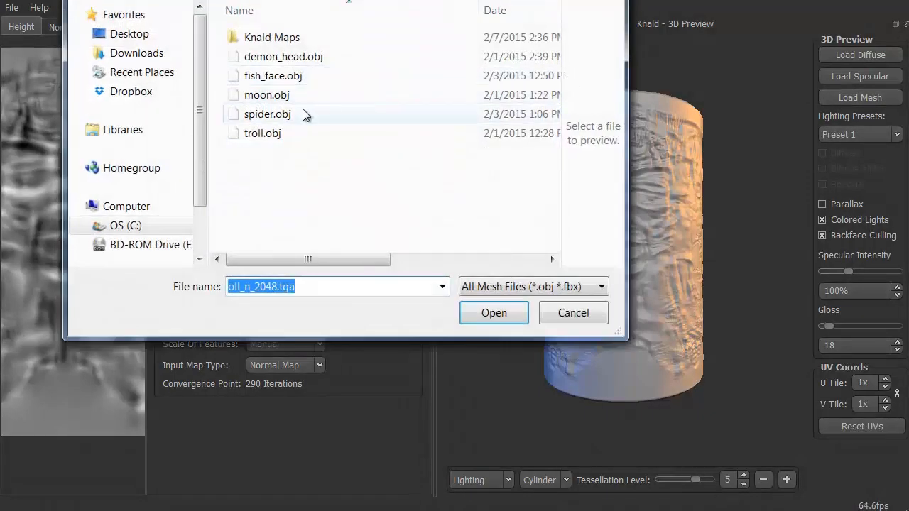
left_click(262, 134)
left_click(493, 312)
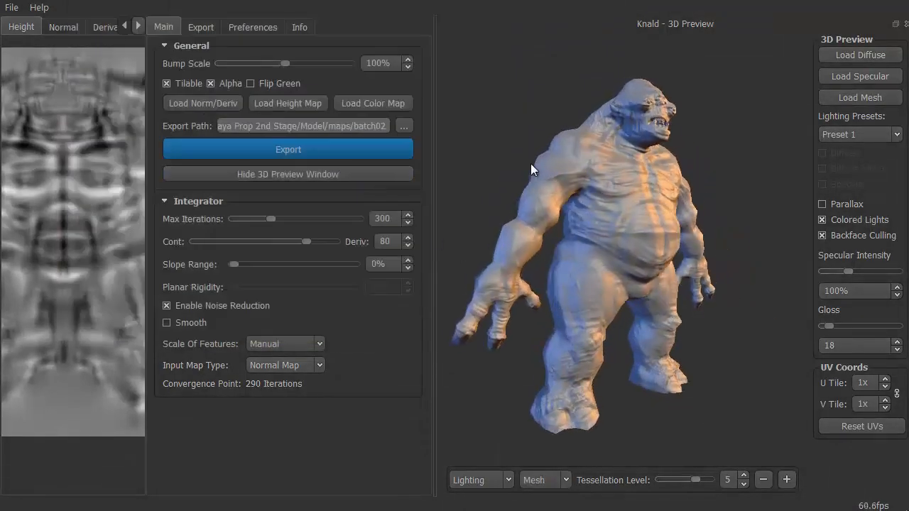
left_click_drag(531, 164, 566, 244)
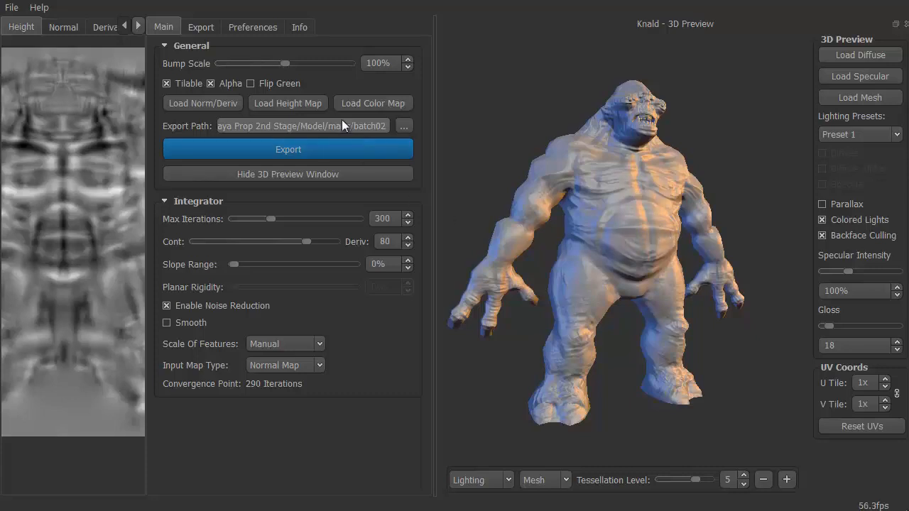
Step: Flip the green channel in the axis swizzle preferences to X+ Y- Z+ and inspect the troll from the front
left_click(245, 28)
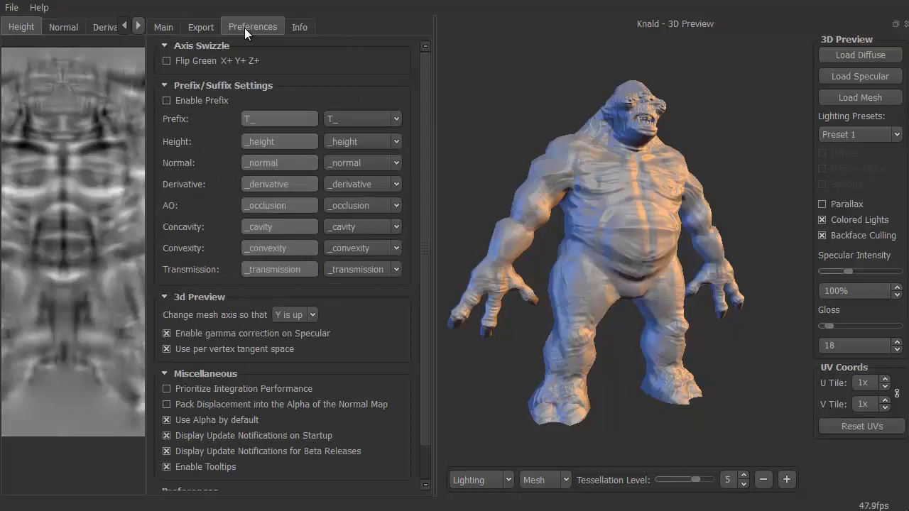
left_click(167, 61)
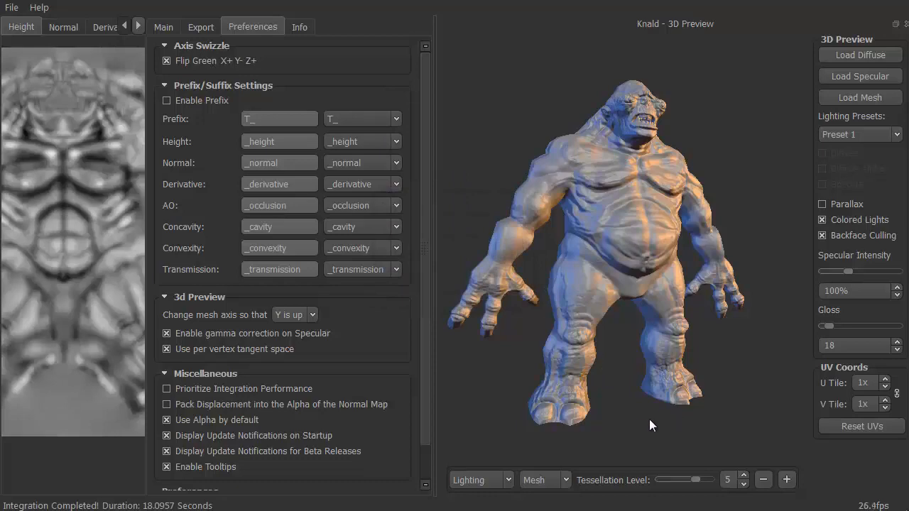
left_click_drag(634, 422, 616, 416)
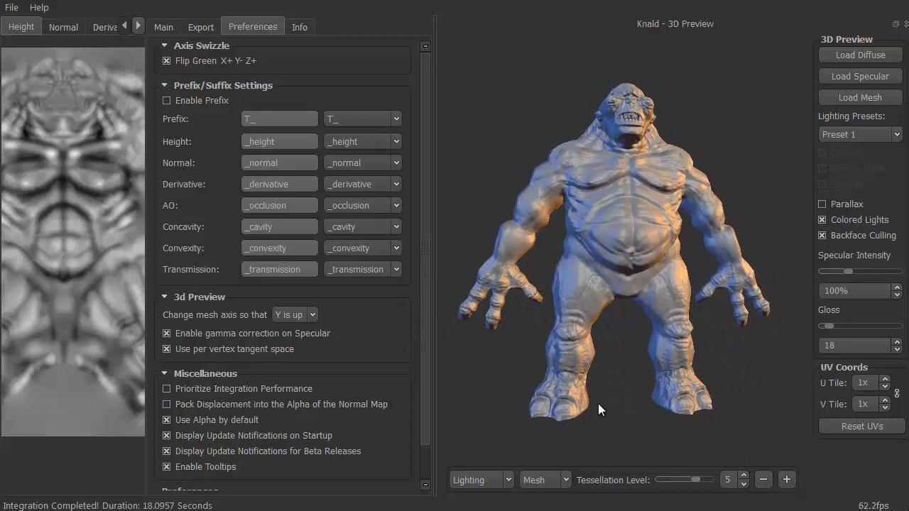
left_click_drag(542, 304, 555, 281)
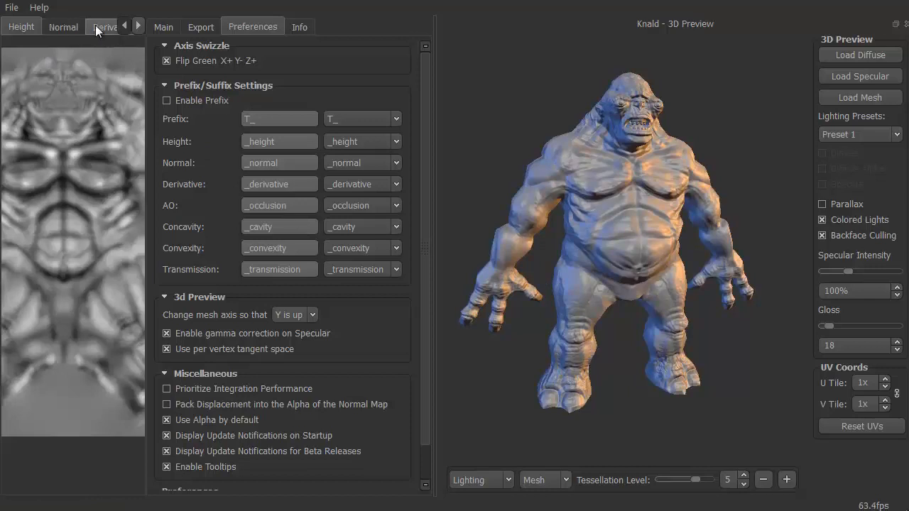
Step: Examine the troll's ambient occlusion map enlarged with the 3D preview hidden, and bring the preview back
left_click(137, 26)
left_click(137, 27)
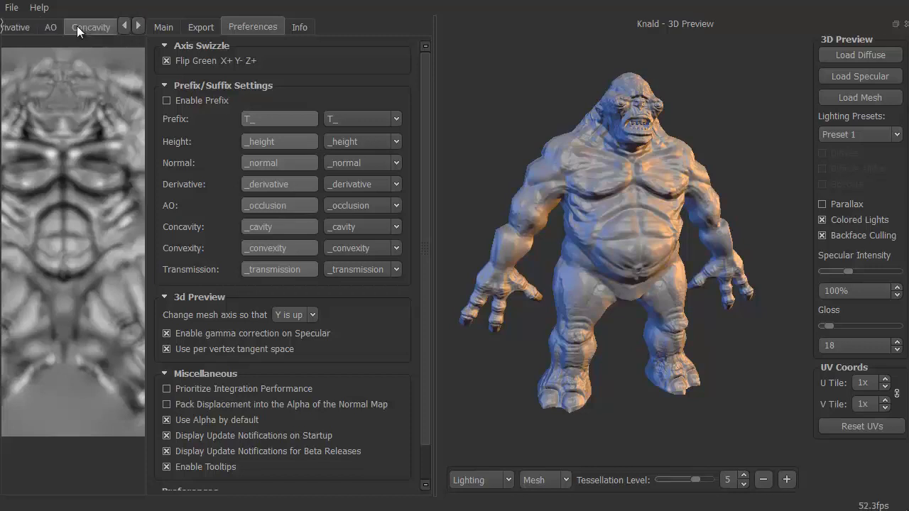
left_click(53, 26)
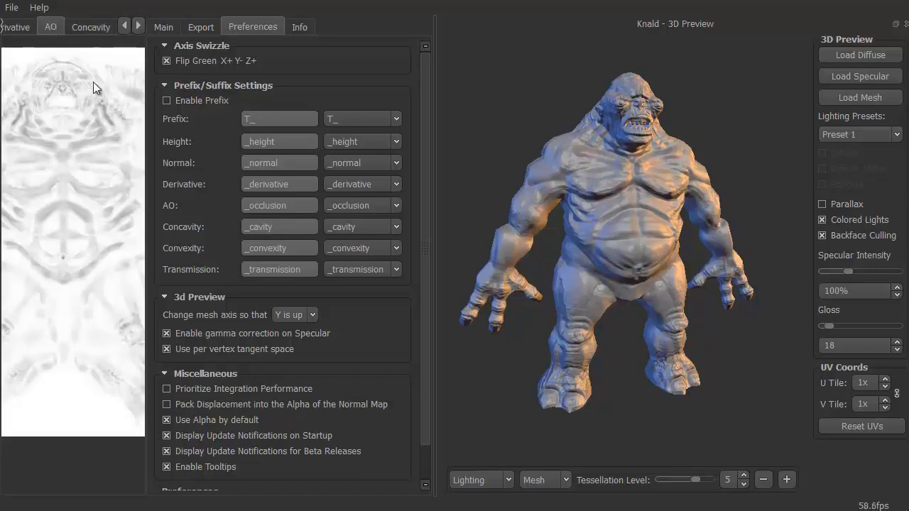
left_click(164, 29)
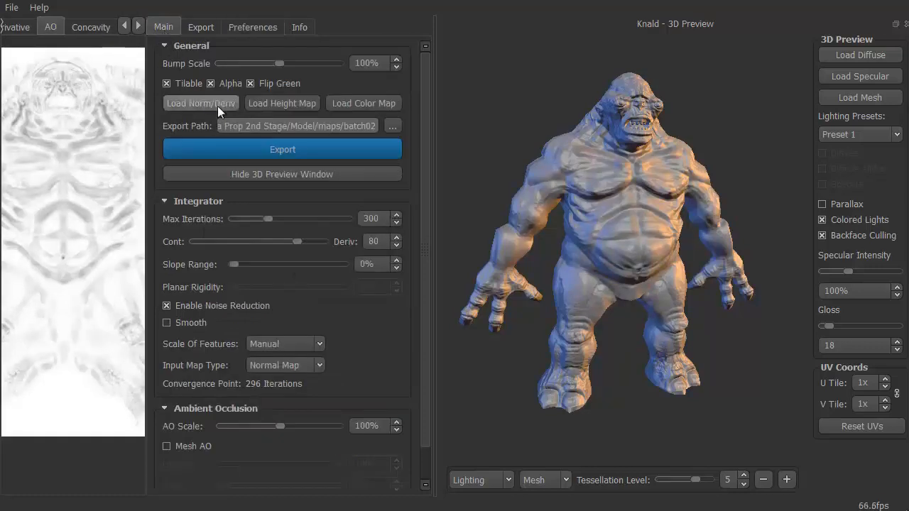
left_click(280, 175)
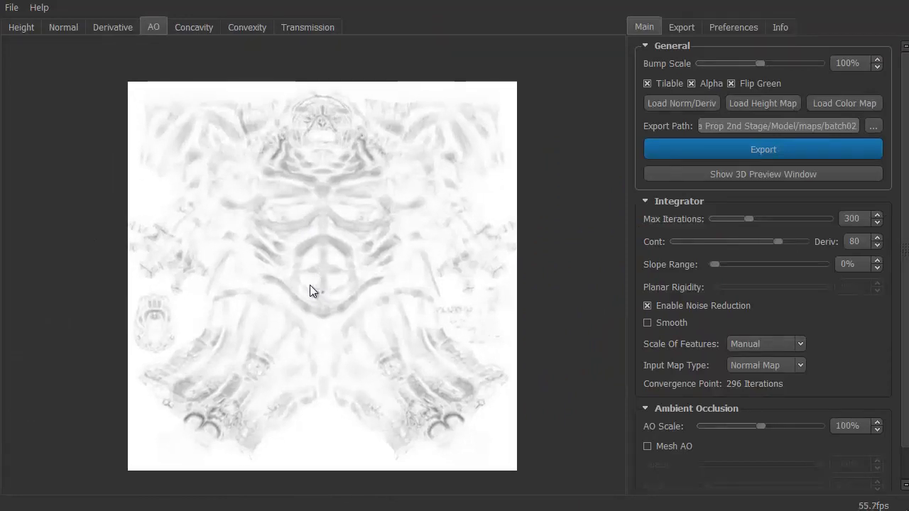
mouse_move(310, 285)
right_mouse_down()
mouse_move(200, 239)
mouse_move(328, 280)
mouse_move(357, 267)
mouse_move(329, 281)
mouse_move(131, 225)
mouse_move(317, 279)
right_mouse_up()
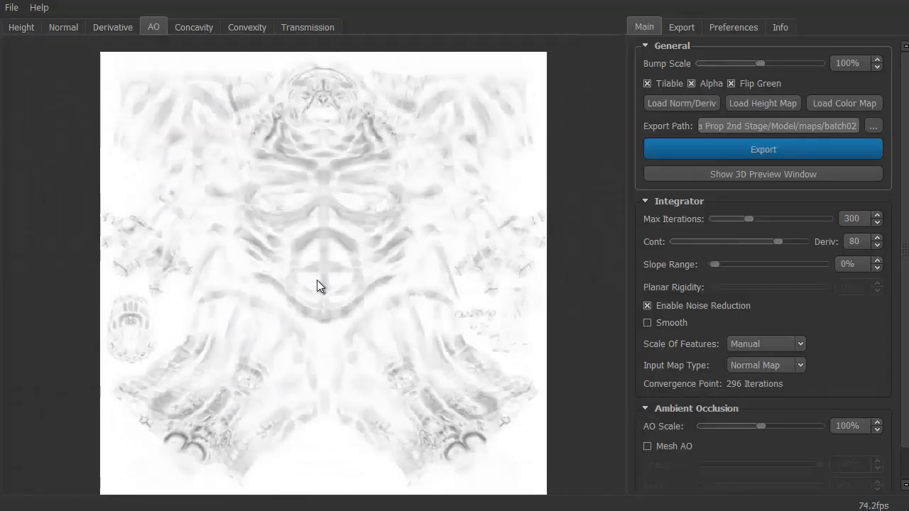
left_click(677, 175)
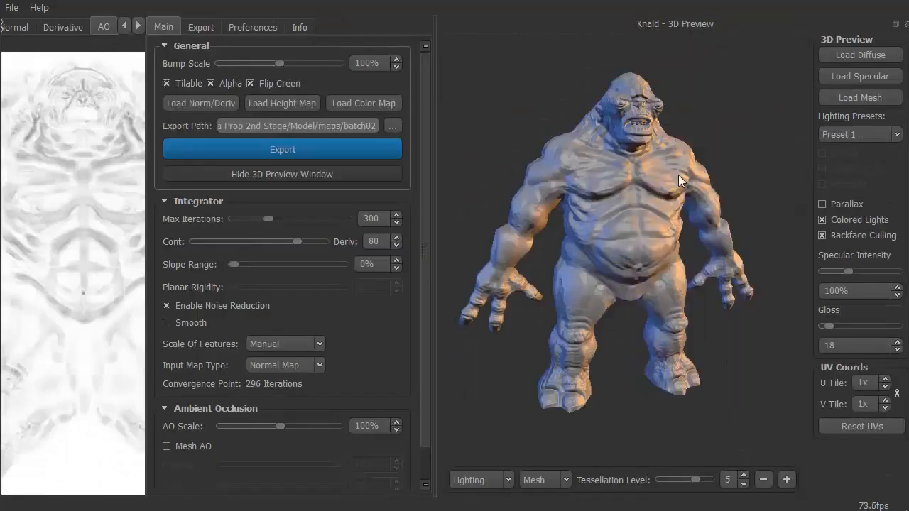
Step: Enable Mesh AO for the ambient occlusion and display the AO map on the troll in the 3D preview
left_click(168, 445)
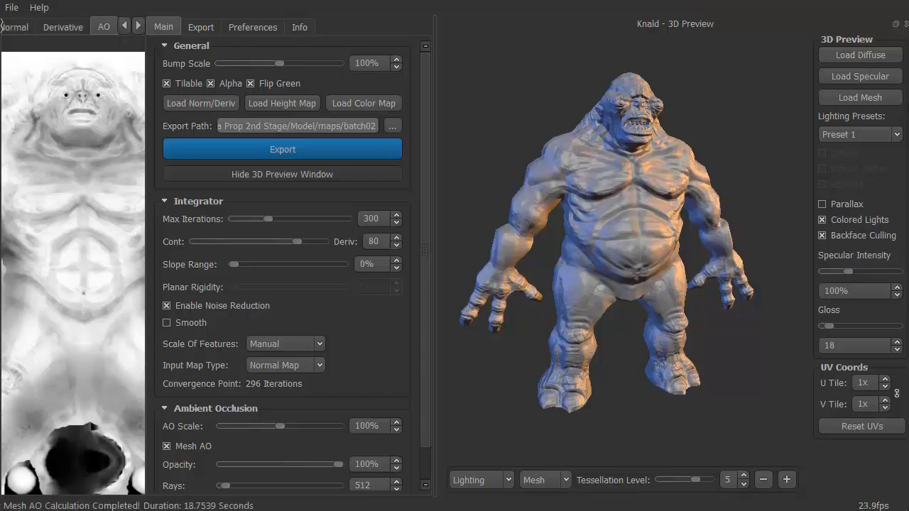
left_click(508, 480)
left_click(496, 510)
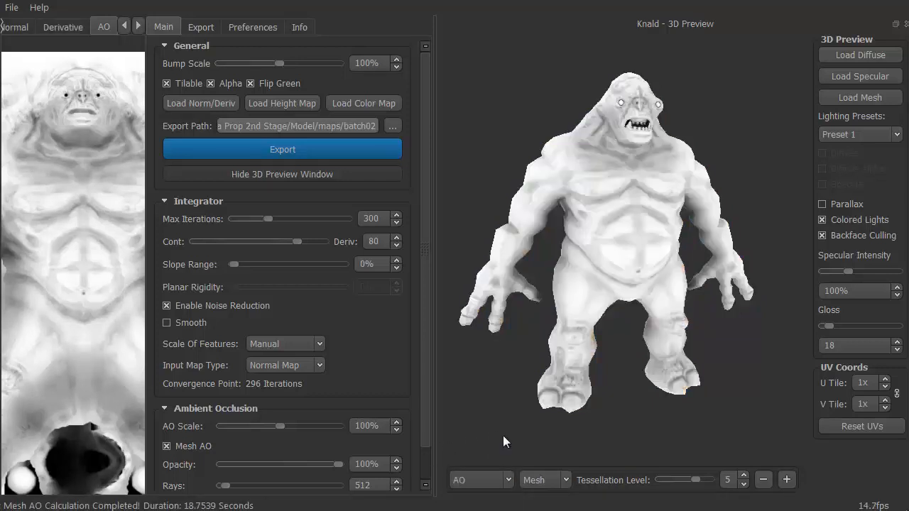
mouse_move(505, 388)
left_mouse_down()
mouse_move(486, 373)
mouse_move(459, 378)
mouse_move(500, 387)
mouse_move(500, 398)
left_mouse_up()
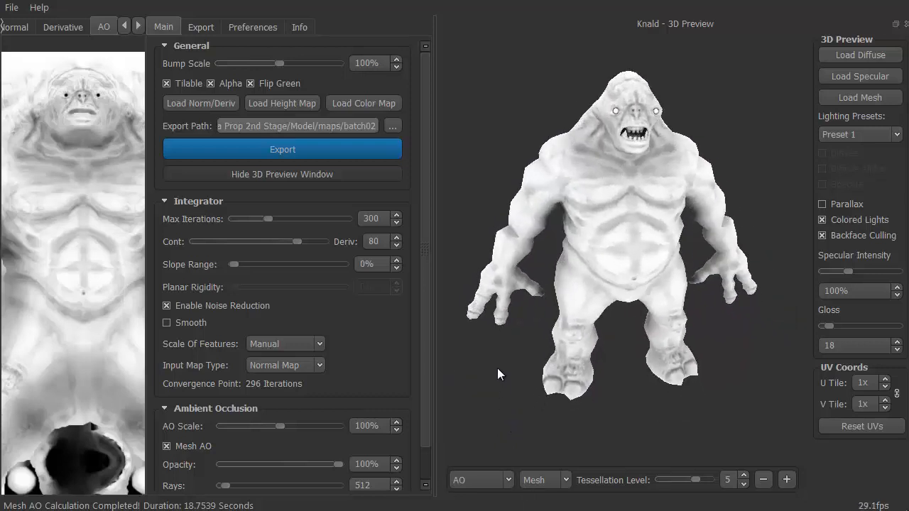
left_click_drag(503, 364, 492, 358)
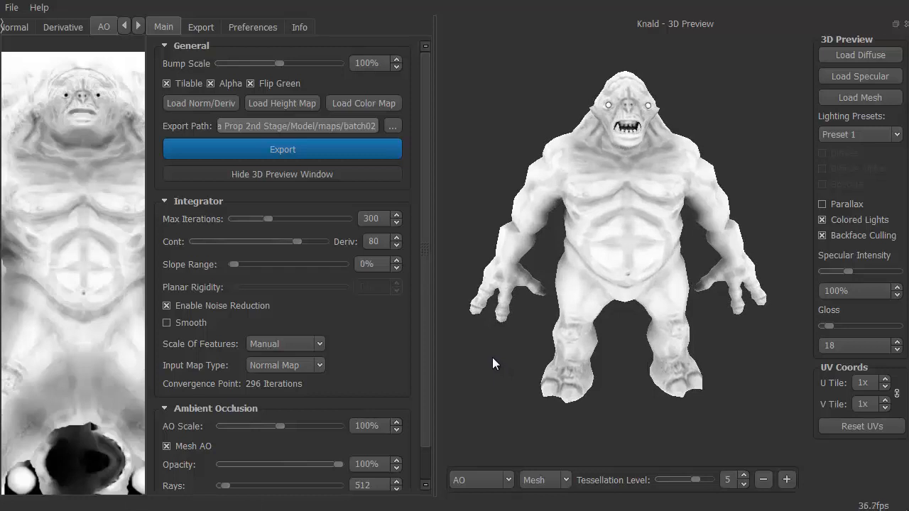
scroll(492, 357, "up", 5)
middle_click_drag(580, 177, 584, 256)
scroll(584, 257, "down", 5)
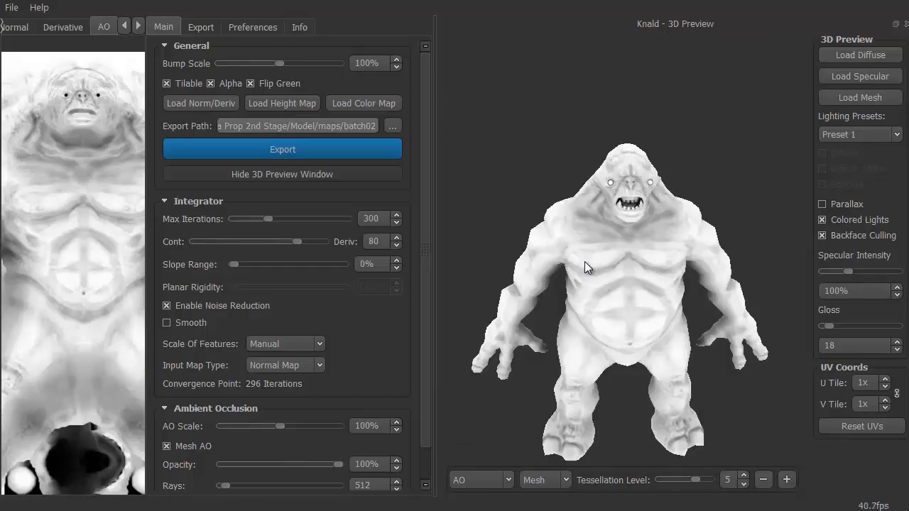
left_click_drag(517, 260, 517, 198)
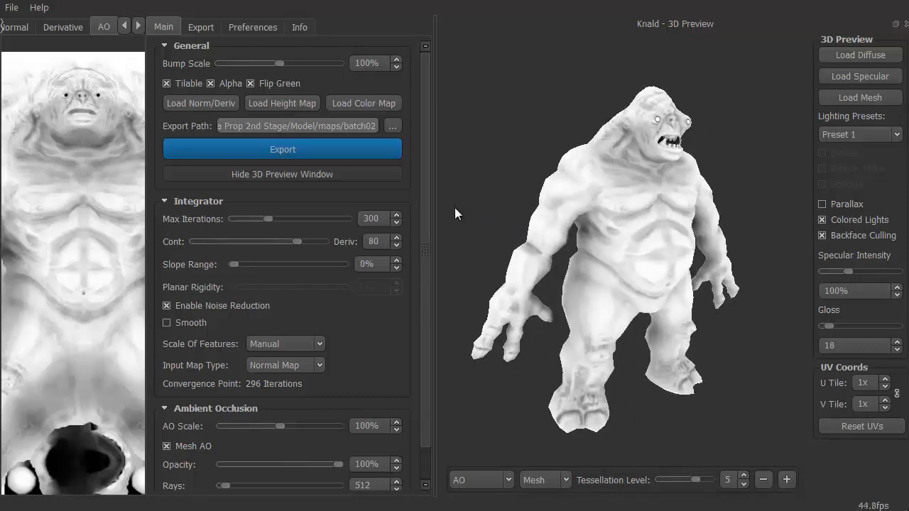
left_click_drag(455, 207, 510, 170)
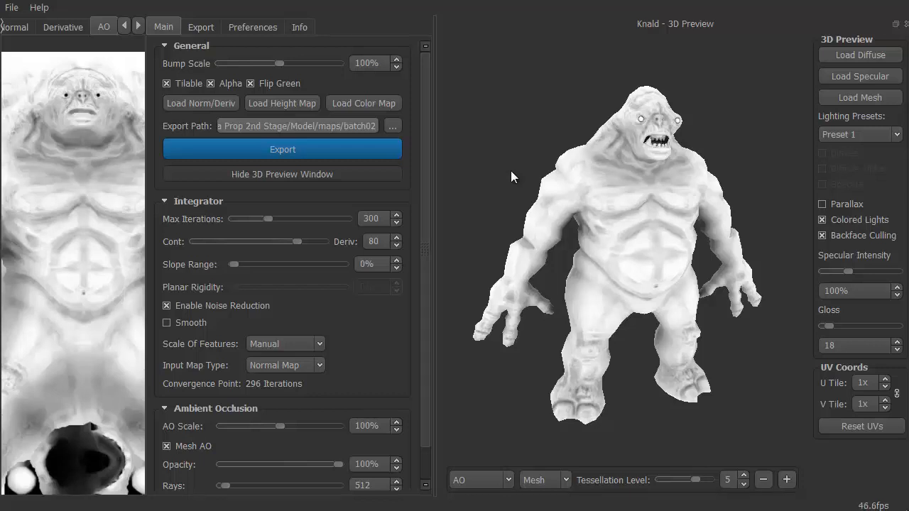
Step: Load Troll_d_2048.tga as the color map and inspect it on the preview cylinder
left_click(11, 8)
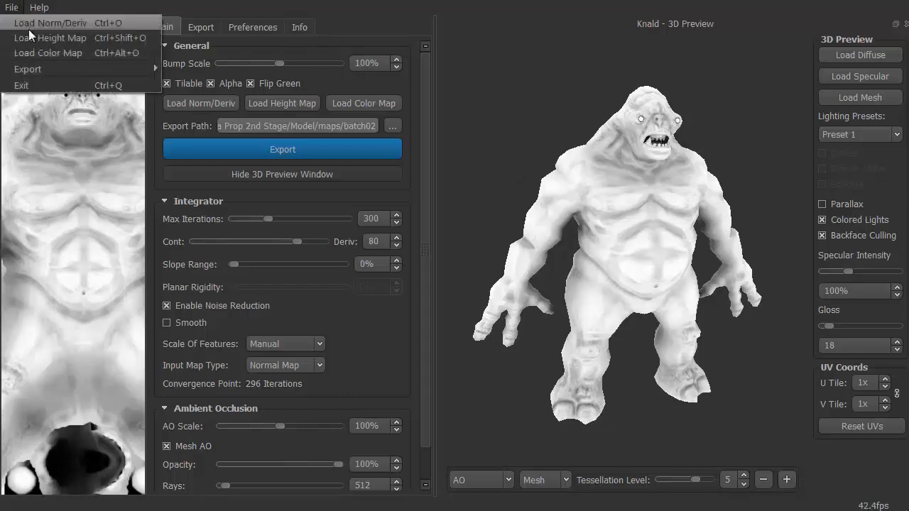
left_click(56, 52)
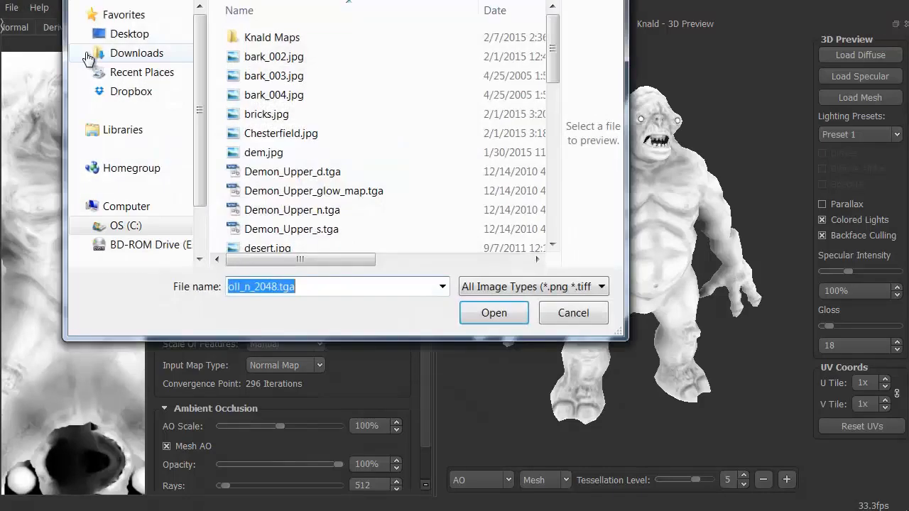
scroll(516, 229, "down", 12)
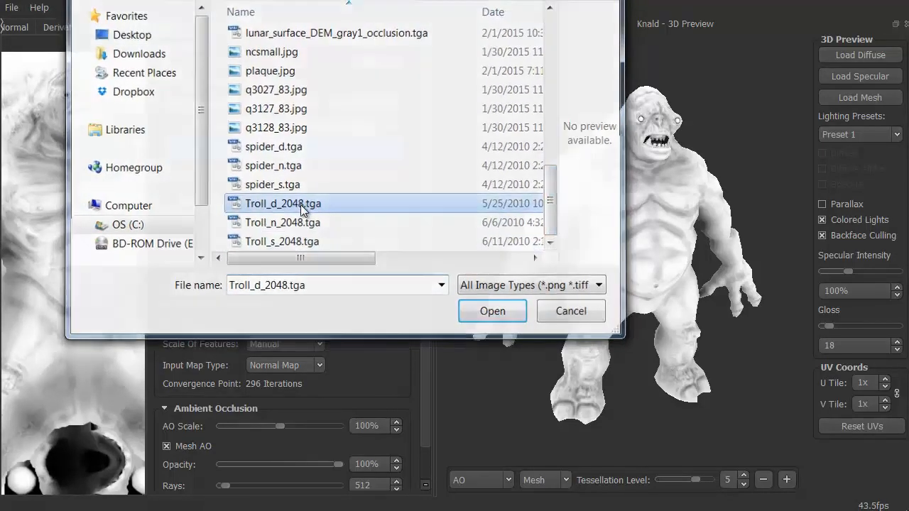
double_click(300, 205)
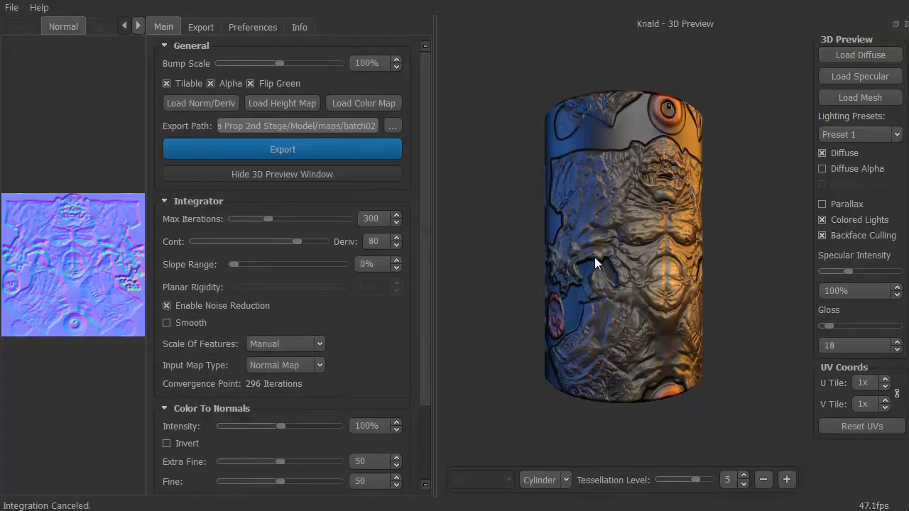
left_click_drag(594, 257, 592, 243)
mouse_move(503, 202)
left_mouse_down()
mouse_move(524, 214)
mouse_move(489, 205)
left_mouse_up()
scroll(497, 216, "up", 5)
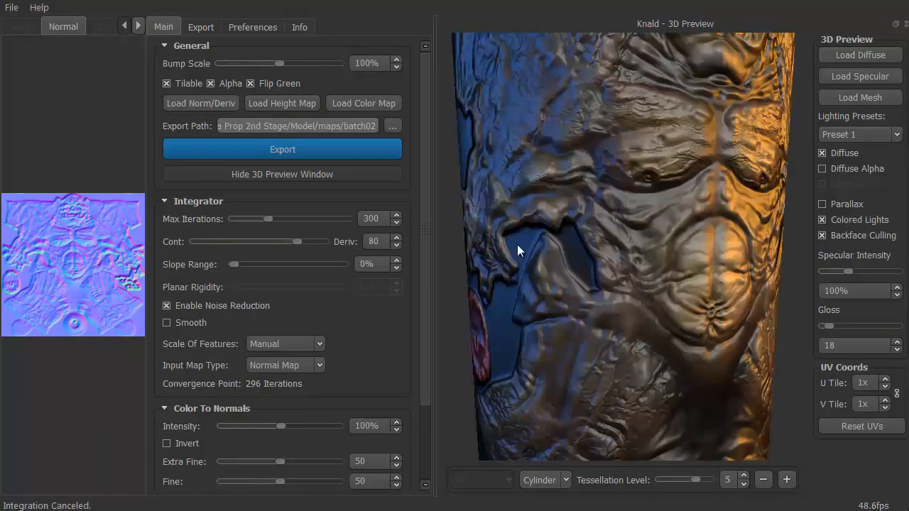
scroll(686, 196, "down", 5)
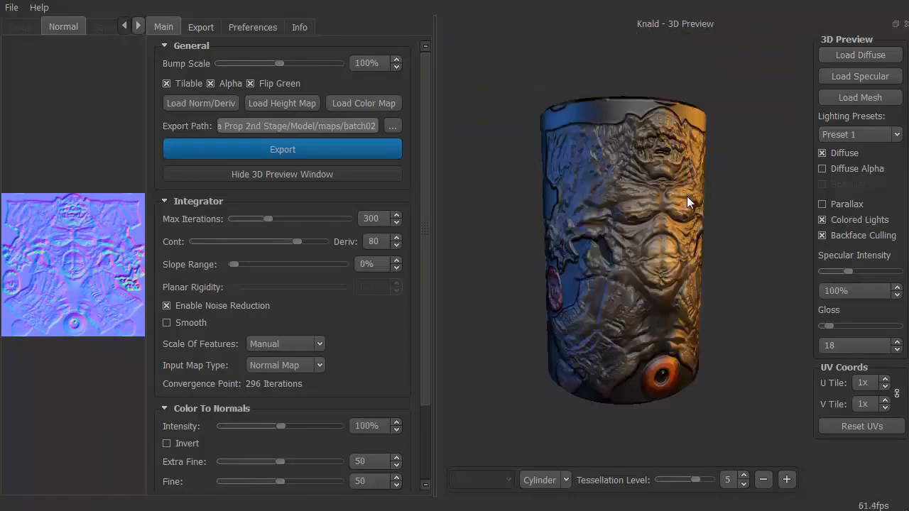
left_click_drag(687, 196, 600, 220)
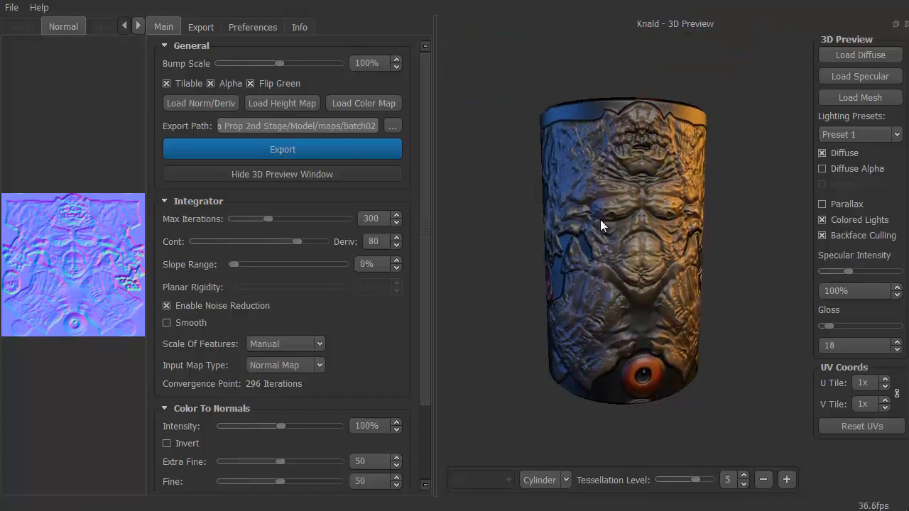
Step: Load troll.obj as the 3D preview mesh and inspect the diffuse-textured troll
left_click(860, 97)
double_click(260, 133)
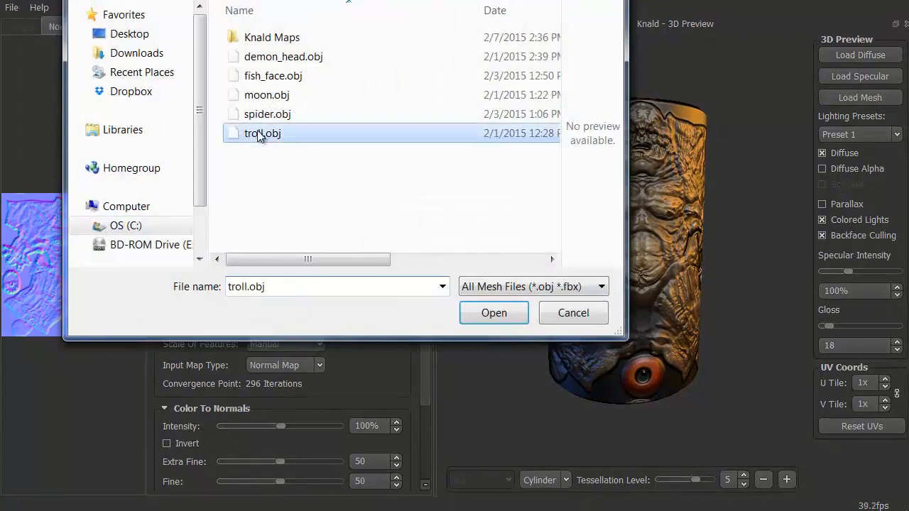
left_click_drag(532, 210, 484, 183)
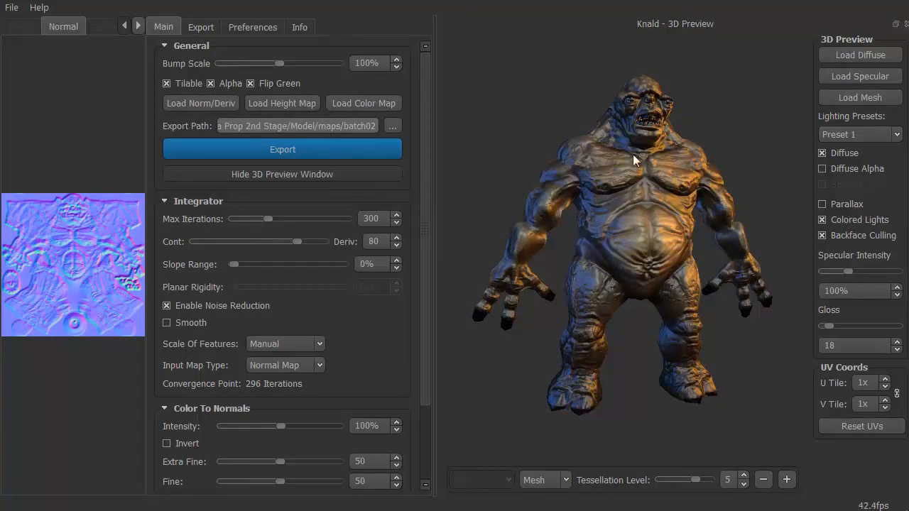
mouse_move(479, 172)
left_mouse_down()
mouse_move(550, 163)
mouse_move(608, 177)
mouse_move(480, 170)
mouse_move(488, 176)
left_mouse_up()
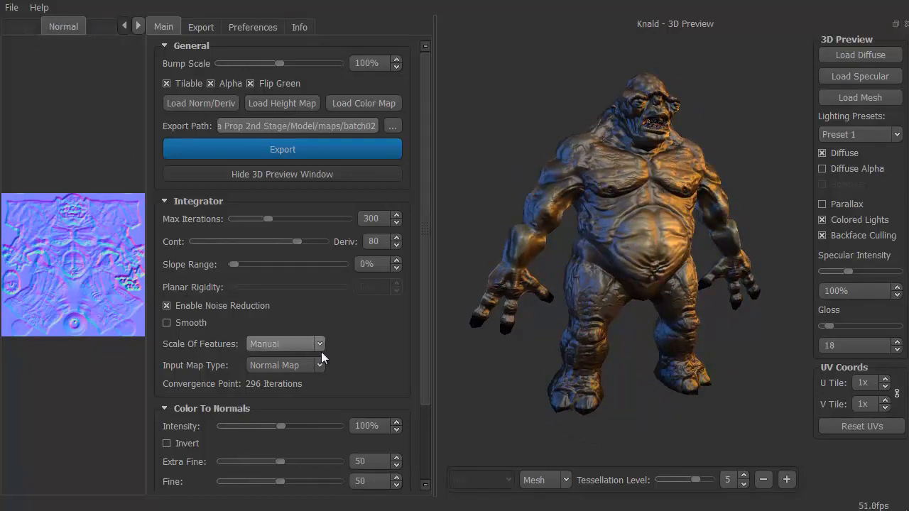
left_click_drag(422, 306, 471, 356)
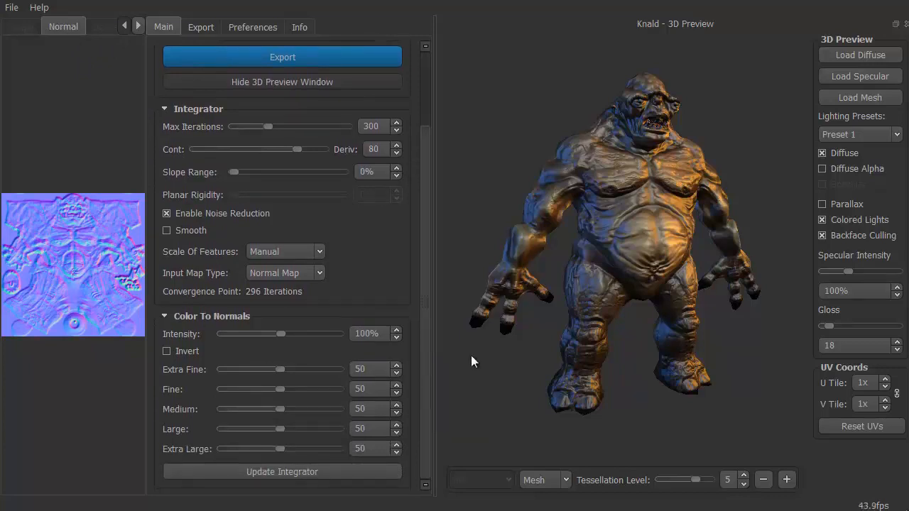
left_click_drag(661, 196, 509, 151)
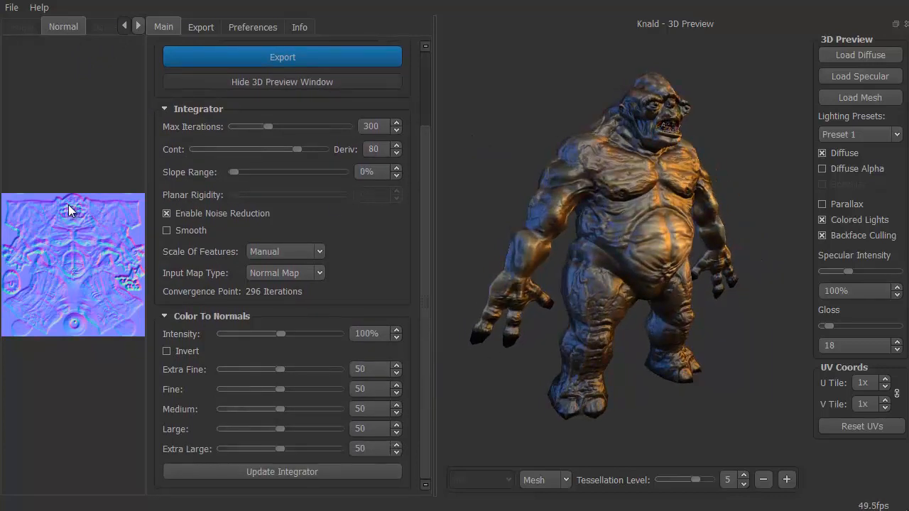
Step: Examine the normal map generated from the color map with the 3D preview hidden, and restore the troll preview
left_click(253, 84)
scroll(196, 282, "up", 6)
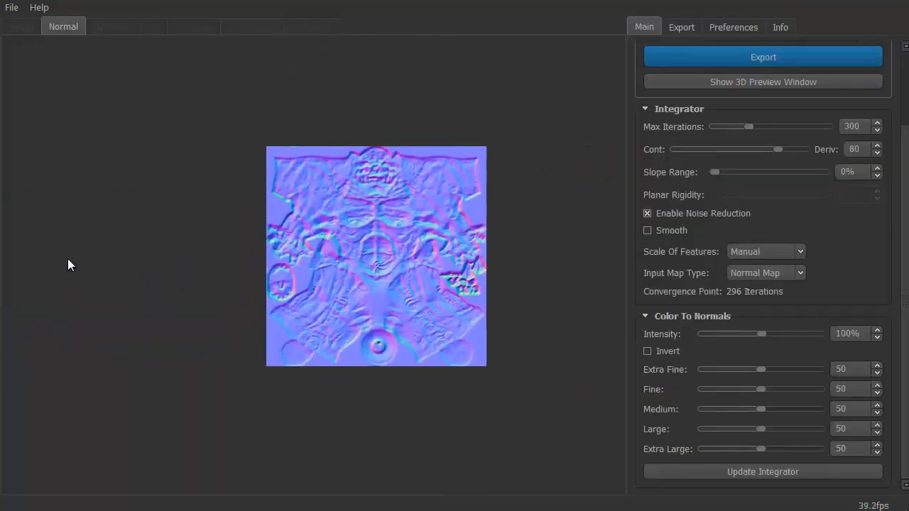
scroll(328, 236, "down", 5)
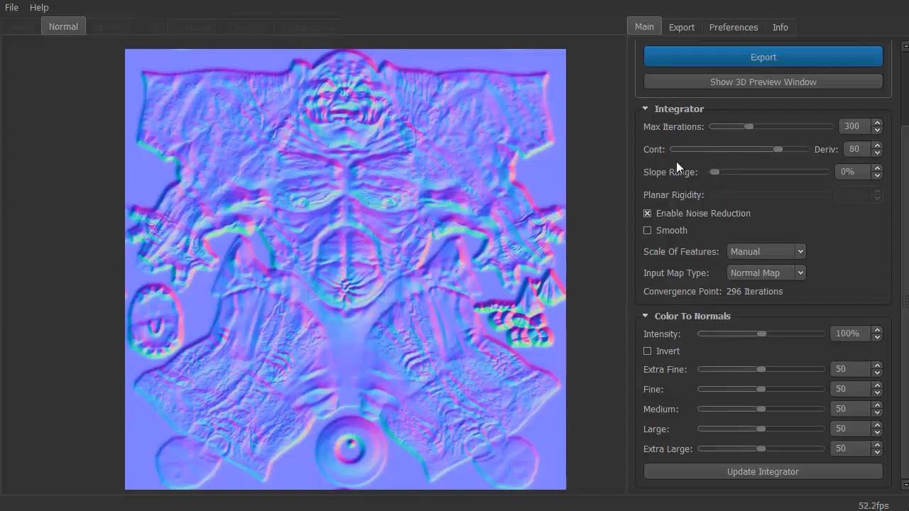
left_click(712, 84)
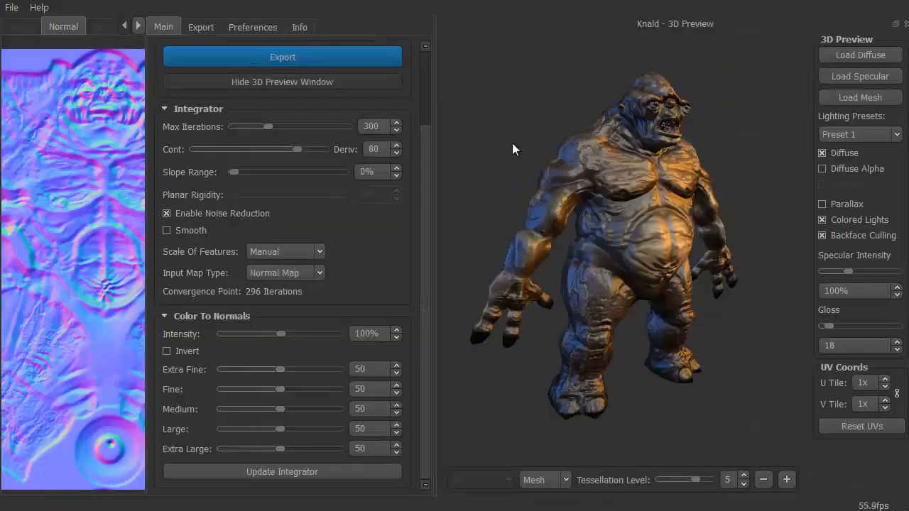
left_click_drag(512, 143, 478, 135)
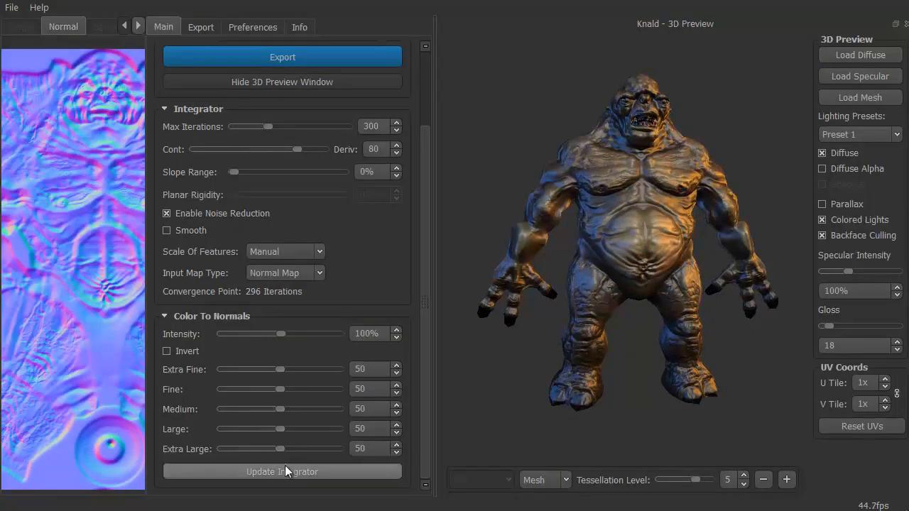
left_click_drag(424, 300, 424, 331)
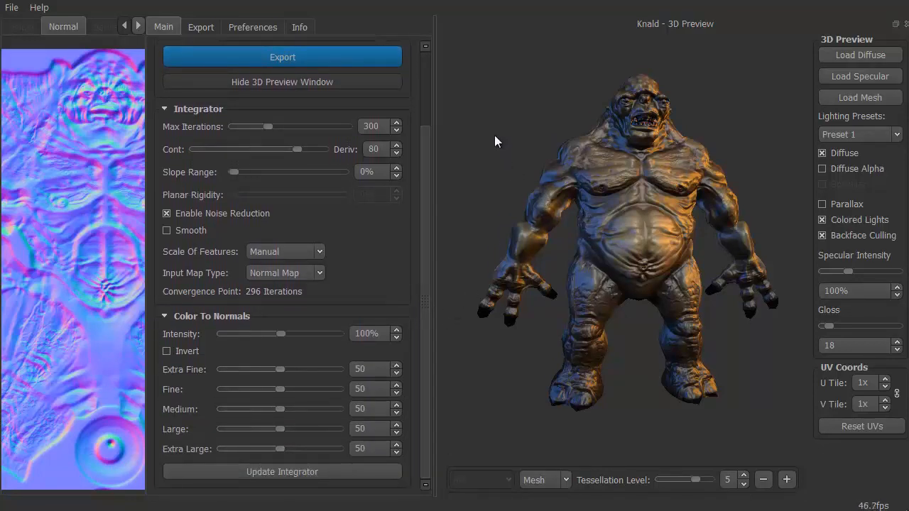
Step: Load Troll_s_2048.tga as the specular map and inspect the troll in the 3D preview
left_click(837, 76)
left_click_drag(553, 35, 560, 191)
scroll(341, 227, "down", 1)
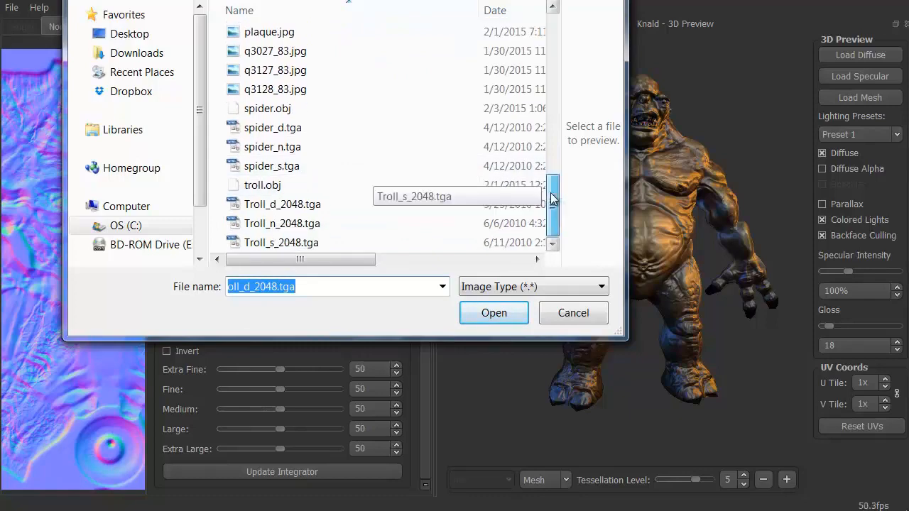
left_click(282, 243)
left_click(493, 313)
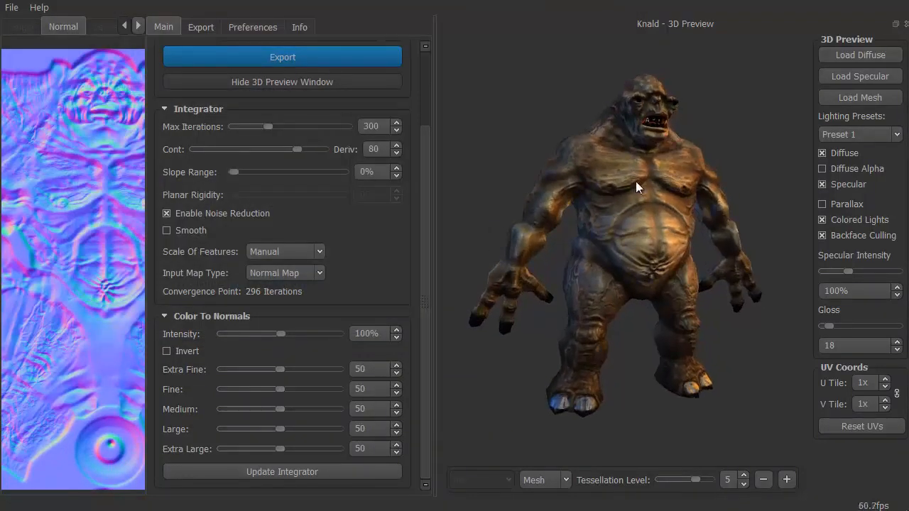
left_click_drag(636, 181, 677, 249)
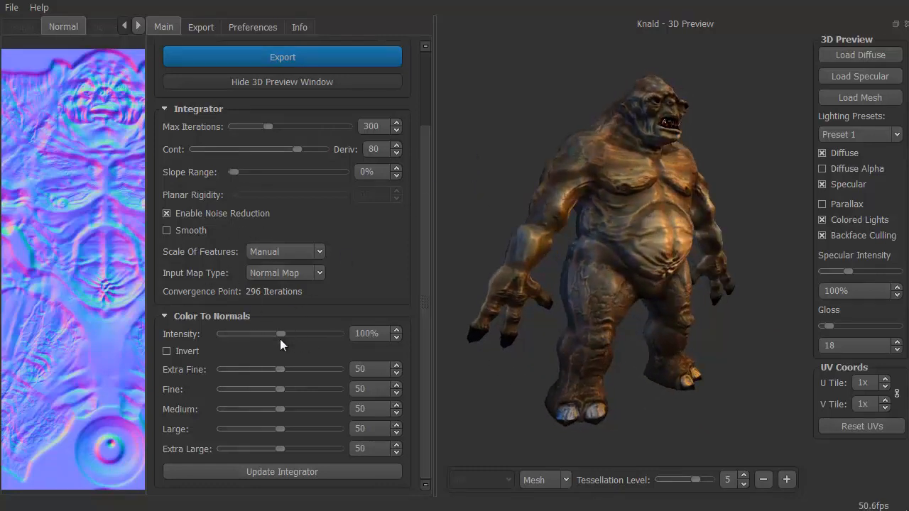
Step: Try a Color To Normals intensity of 549% on the troll and return it to 100%
left_click_drag(277, 335, 321, 338)
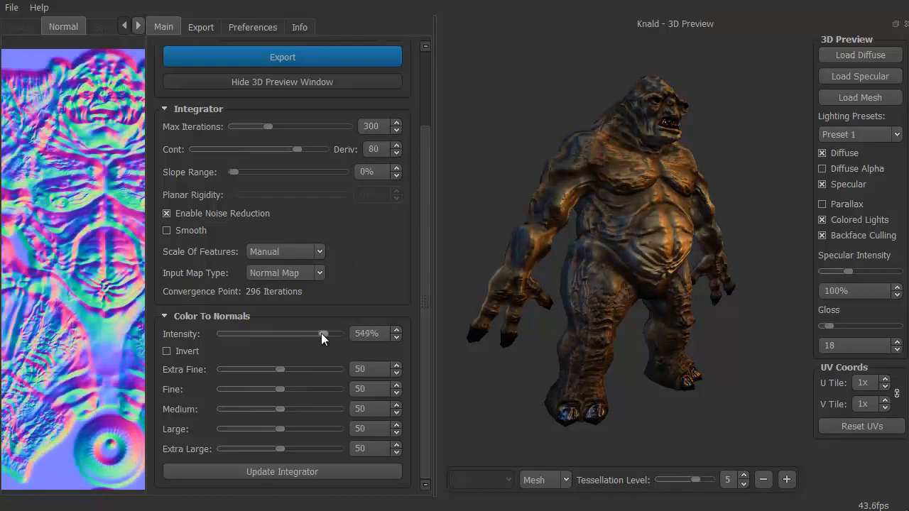
scroll(472, 194, "up", 5)
scroll(473, 194, "down", 5)
left_click_drag(319, 333, 281, 335)
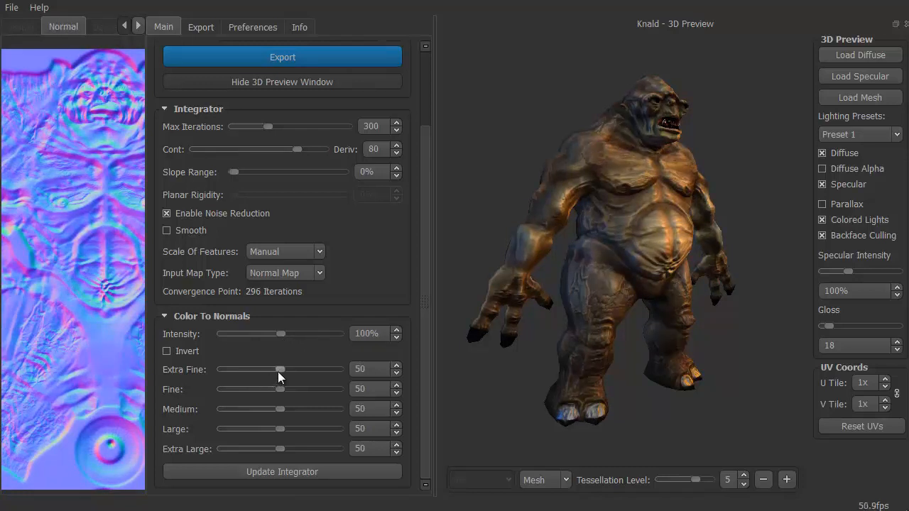
Step: Set the Extra Fine level of the Color To Normals conversion to 95 while viewing the troll's torso up close
left_click_drag(277, 369, 326, 367)
middle_click_drag(545, 103, 556, 148)
scroll(552, 161, "up", 4)
left_click_drag(553, 162, 635, 162)
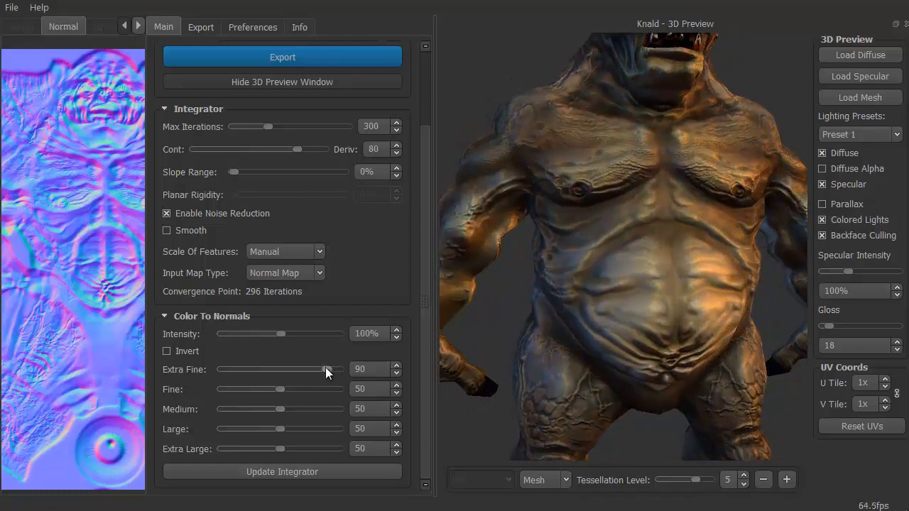
mouse_move(326, 367)
left_mouse_down()
mouse_move(248, 373)
mouse_move(333, 373)
left_mouse_up()
Step: Set the Color To Normals levels to Fine 83, Medium 72, Large 79 and Extra Large 88, and inspect the whole troll
left_click_drag(279, 387, 319, 388)
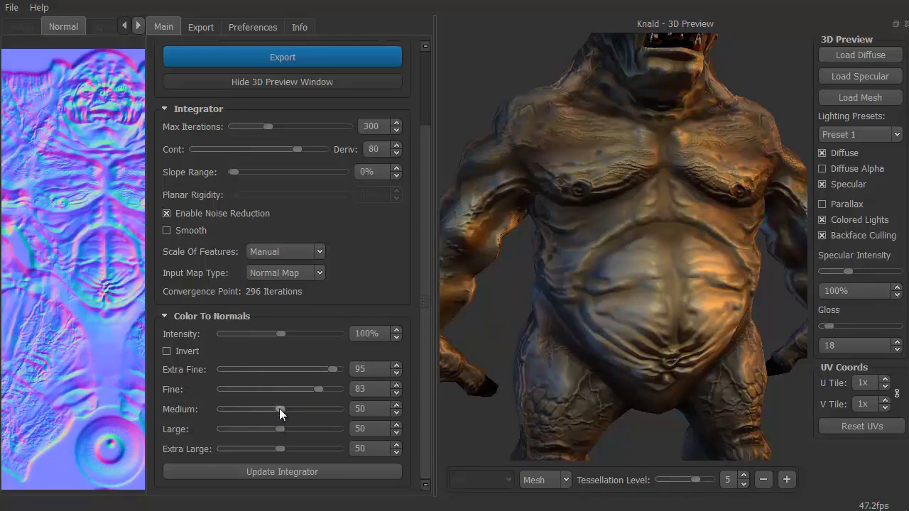
mouse_move(279, 408)
left_mouse_down()
mouse_move(331, 403)
mouse_move(305, 405)
mouse_move(287, 428)
mouse_move(342, 429)
mouse_move(319, 429)
mouse_move(289, 451)
mouse_move(324, 448)
left_mouse_up()
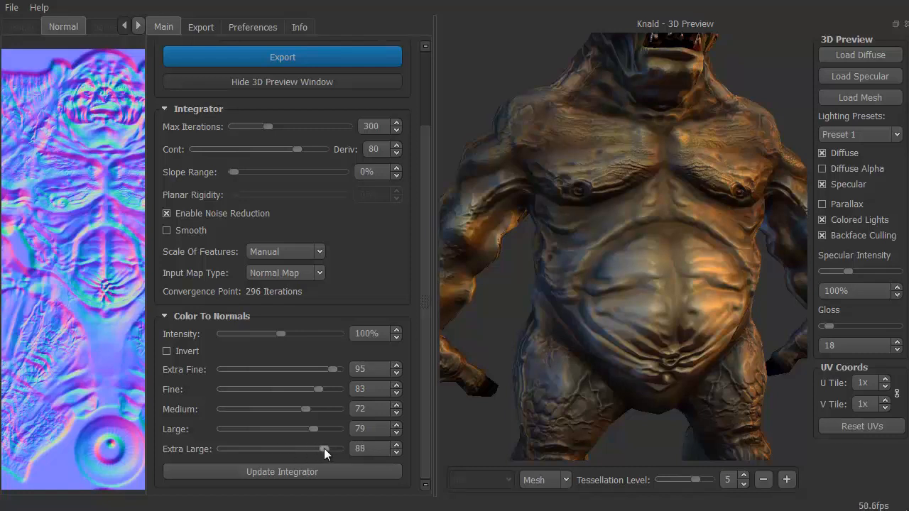
left_click_drag(502, 255, 517, 239)
scroll(534, 313, "down", 5)
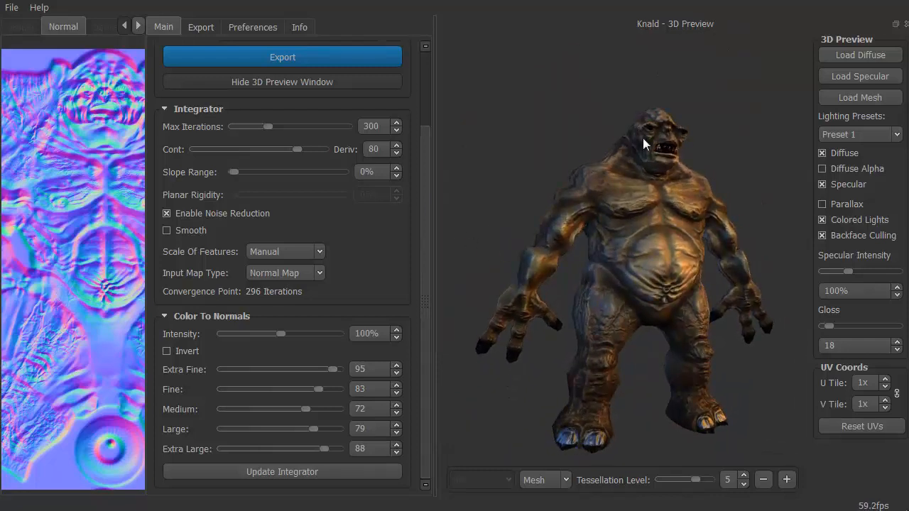
left_click_drag(567, 289, 481, 184)
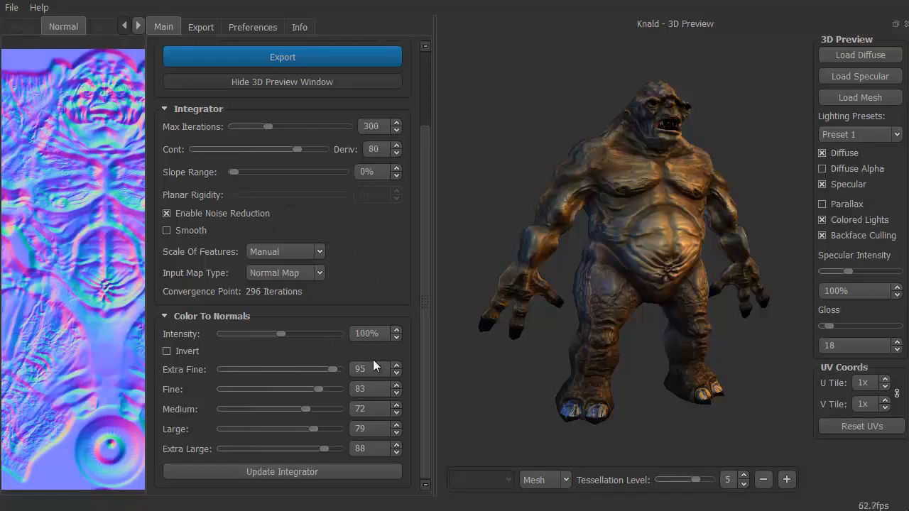
Step: Update the integrator with the new normals and switch the troll's 3D preview to Lighting
left_click(283, 473)
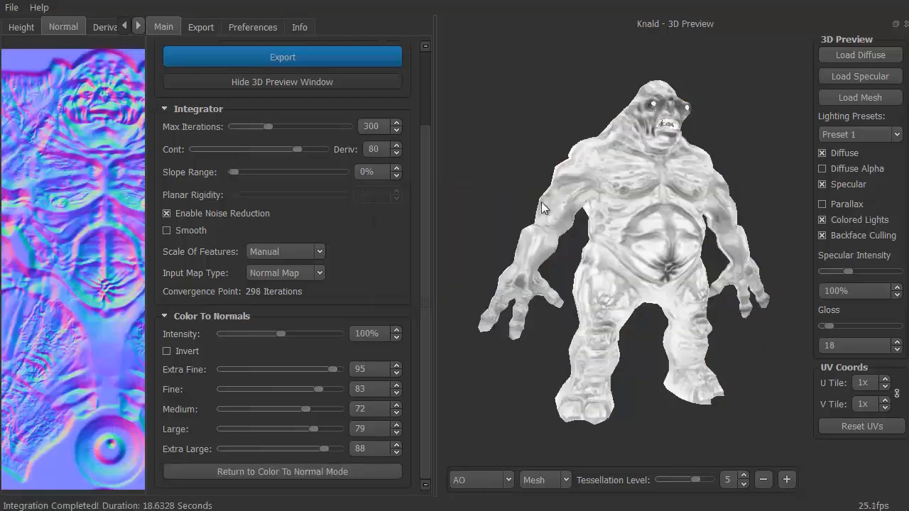
left_click_drag(541, 203, 522, 206)
left_click(508, 481)
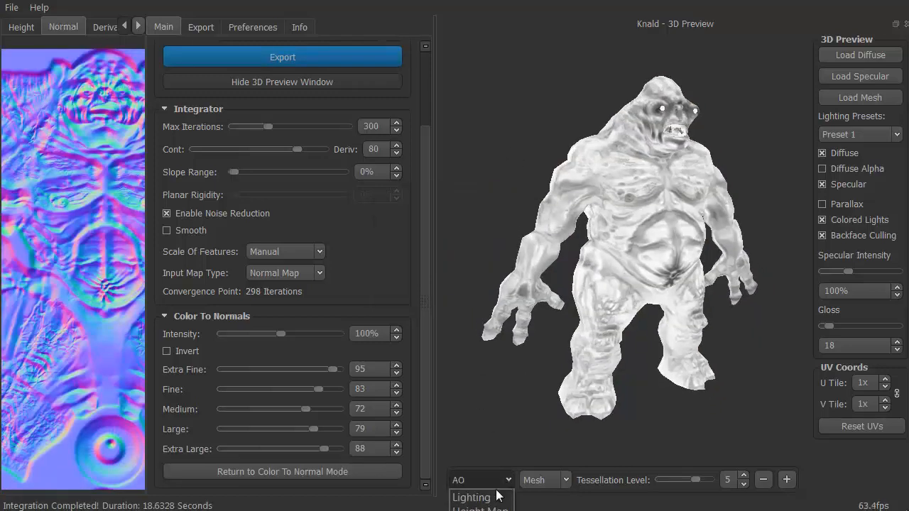
left_click(497, 497)
left_click_drag(490, 308, 698, 180)
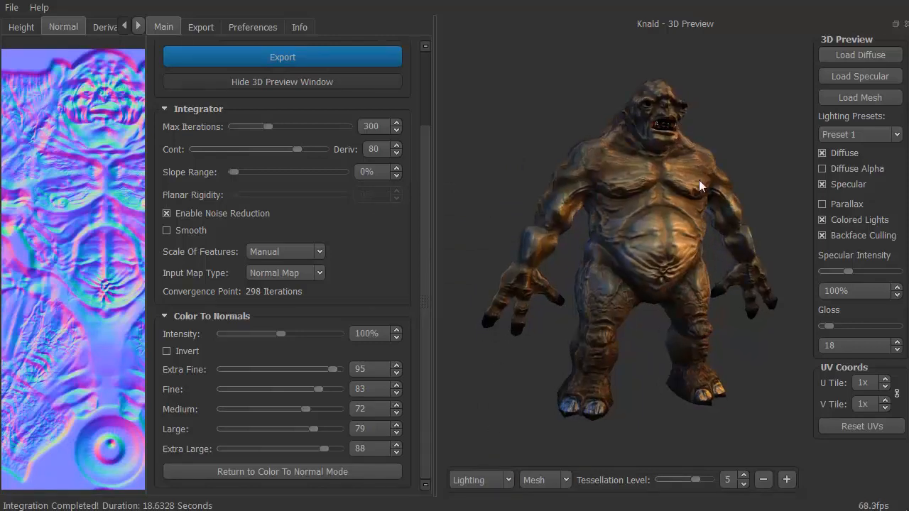
Step: Examine the generated height, normal, derivative, AO, concavity, convexity and transmission maps with the 3D preview hidden
left_click(245, 84)
left_click(26, 29)
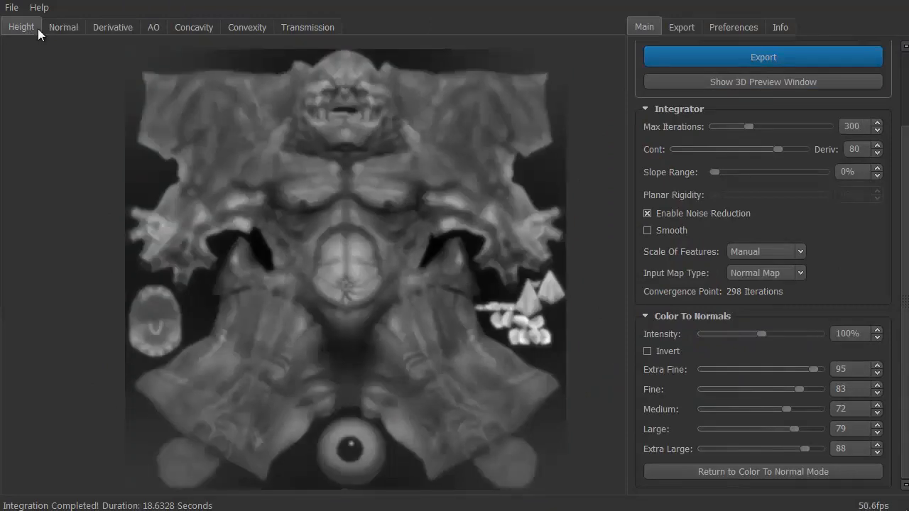
left_click(62, 27)
left_click(106, 26)
left_click(151, 26)
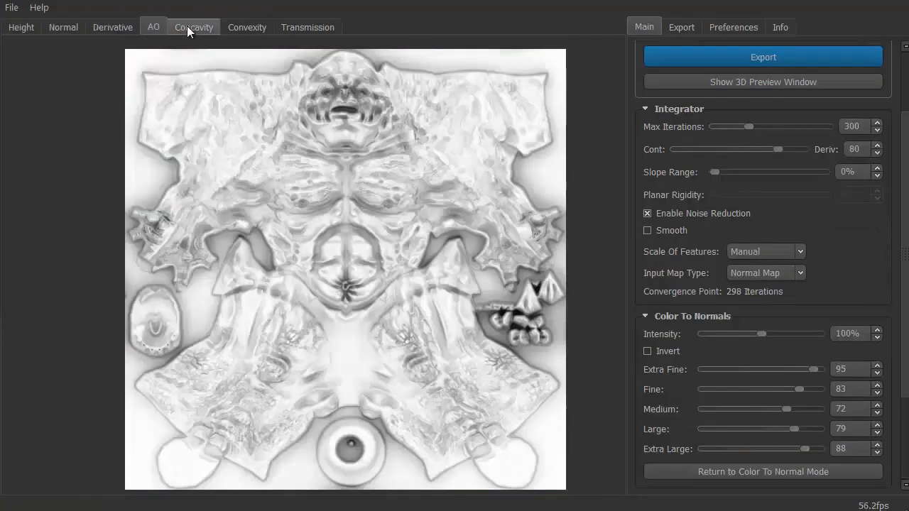
left_click(186, 26)
left_click(227, 27)
left_click(291, 27)
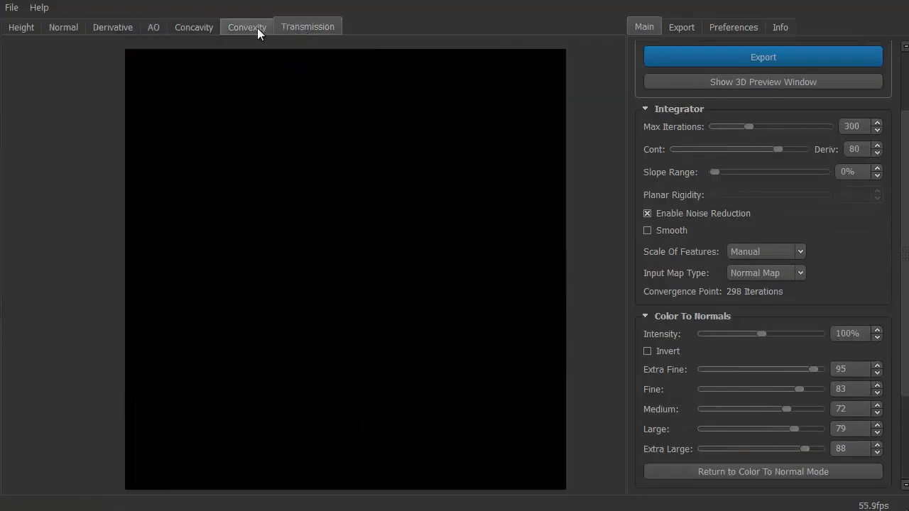
left_click(257, 28)
left_click(189, 29)
left_click(157, 28)
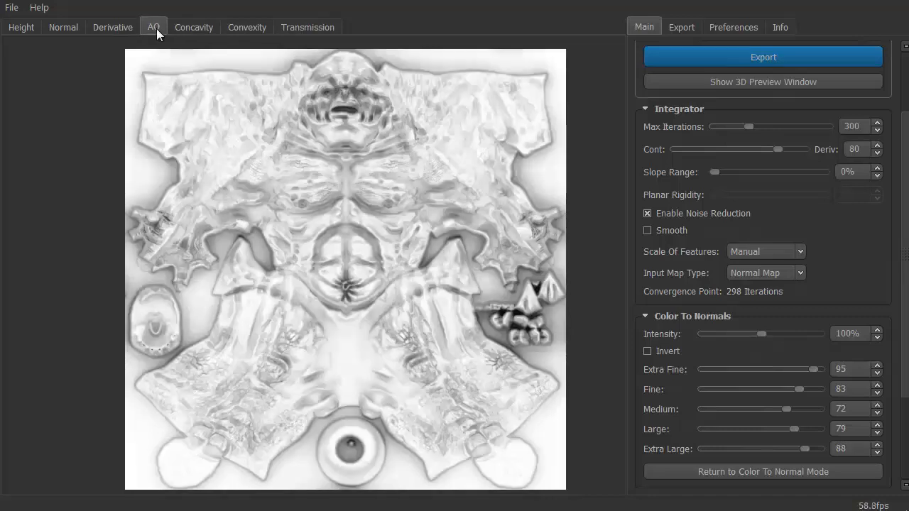
left_click(24, 29)
left_click(68, 29)
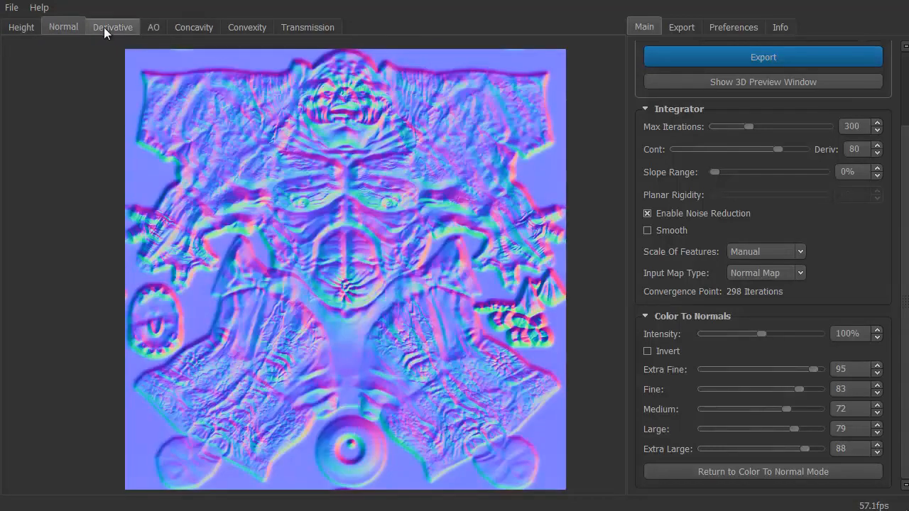
left_click(107, 27)
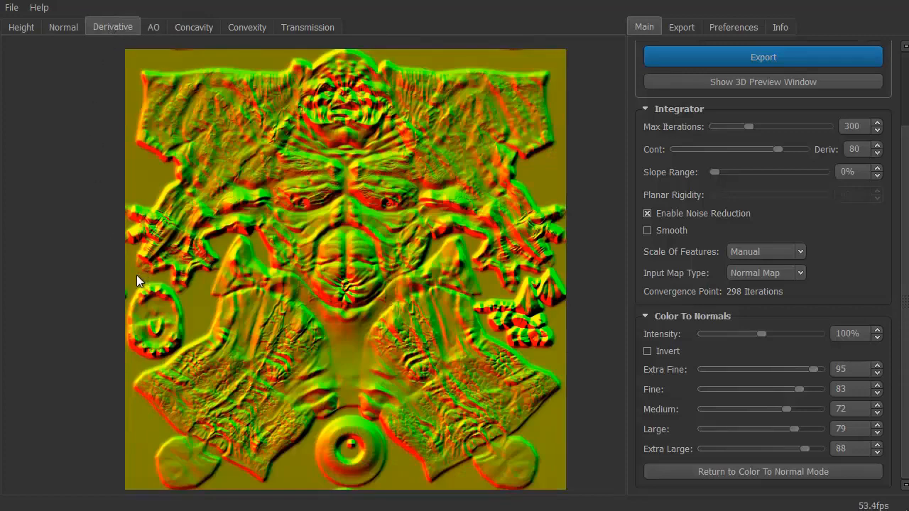
left_click(27, 27)
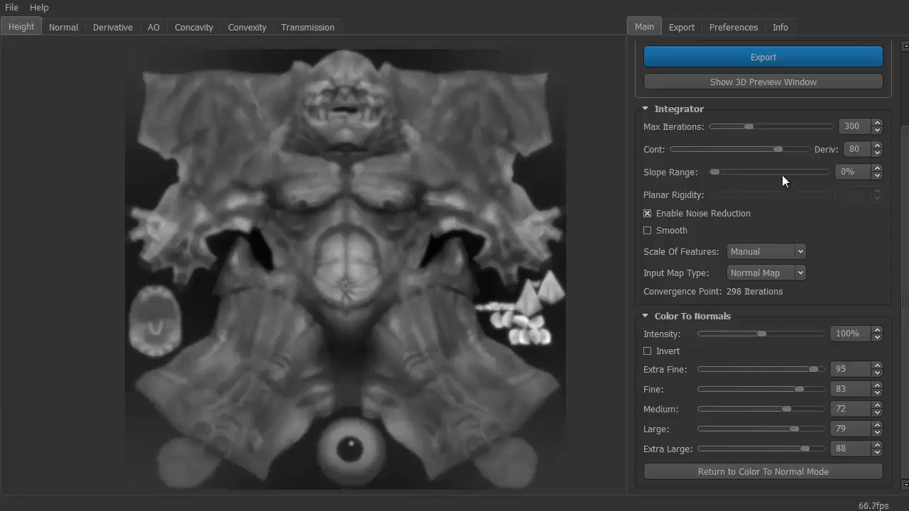
Step: Restore the 3D preview and enable Mesh AO for the troll's ambient occlusion map
left_click(756, 84)
left_click_drag(500, 143, 522, 137)
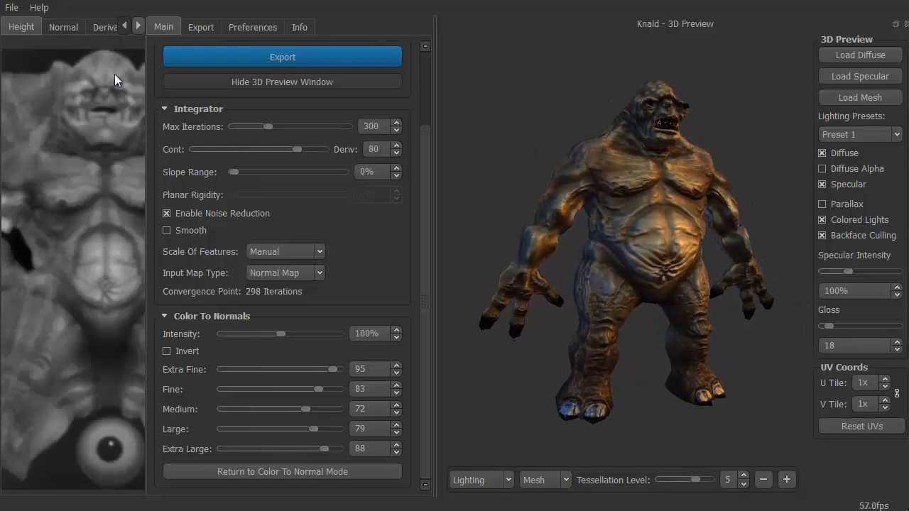
left_click(138, 26)
left_click(138, 26)
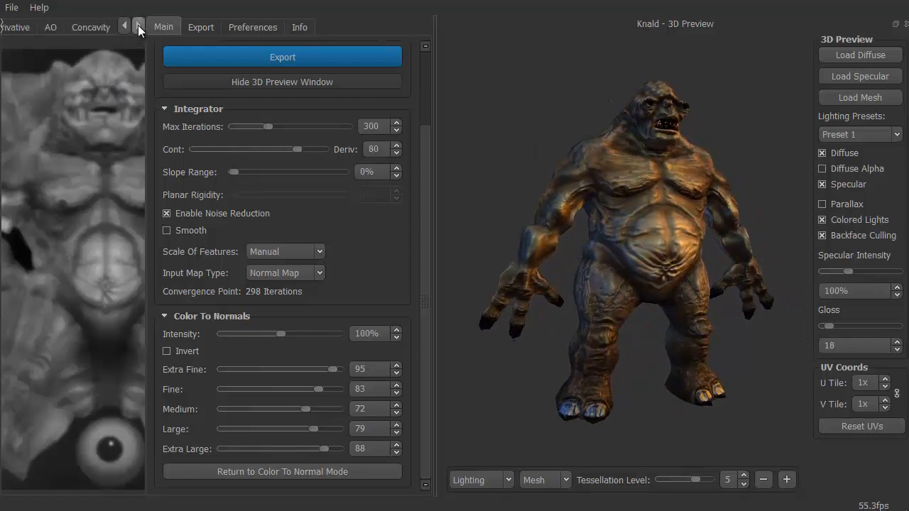
left_click(51, 27)
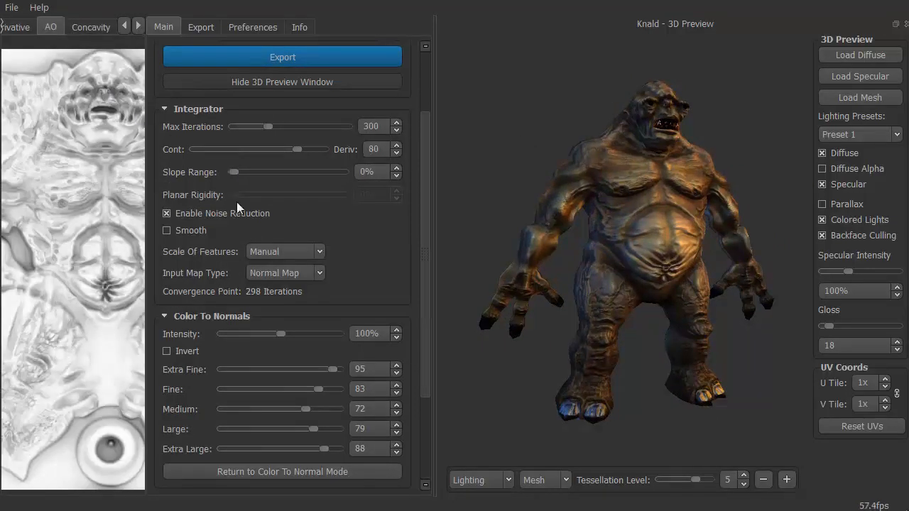
left_click_drag(424, 311, 426, 390)
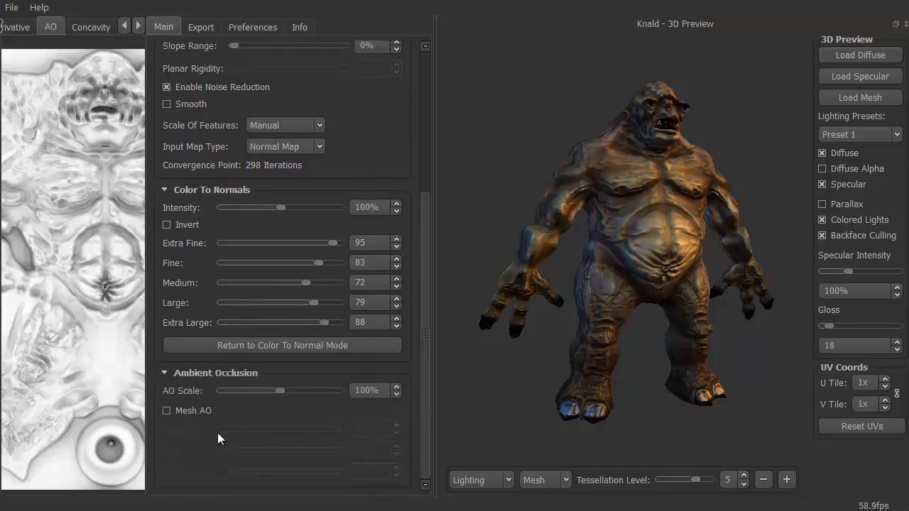
left_click(167, 411)
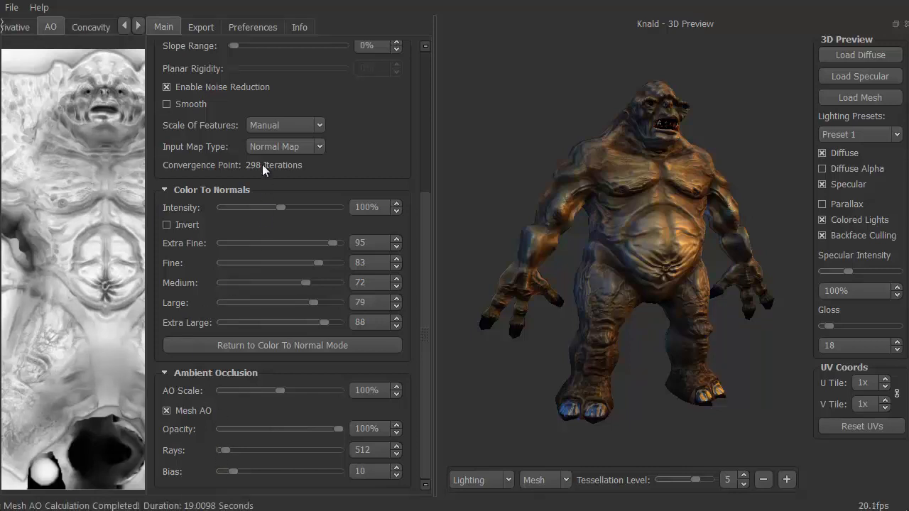
Step: Examine the mesh-based AO map at full size and up close around the face and chest with the 3D preview hidden
left_click_drag(424, 206, 426, 57)
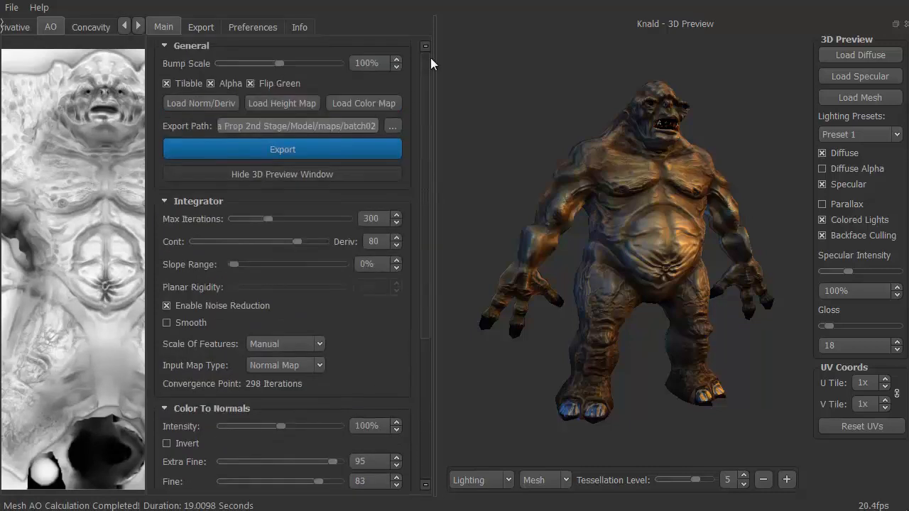
left_click(255, 175)
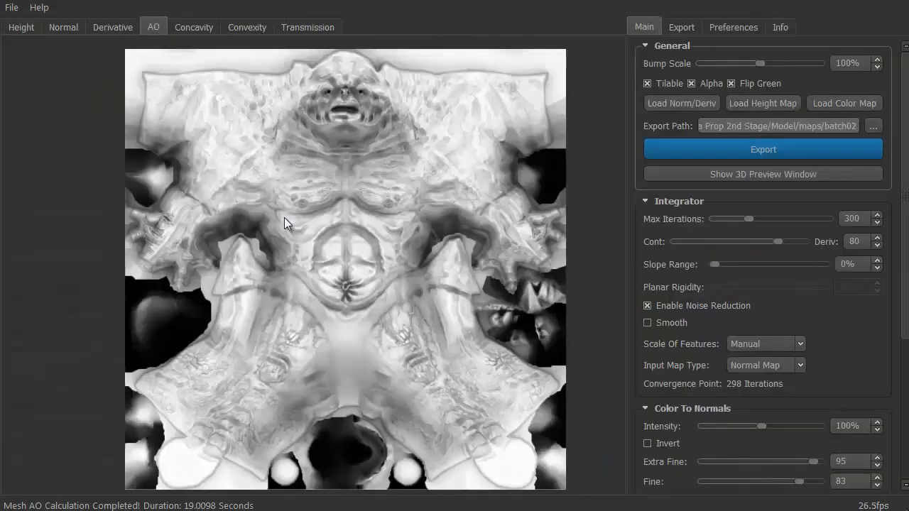
right_click_drag(312, 237, 107, 174)
left_click_drag(329, 140, 204, 432)
left_click_drag(242, 278, 242, 353)
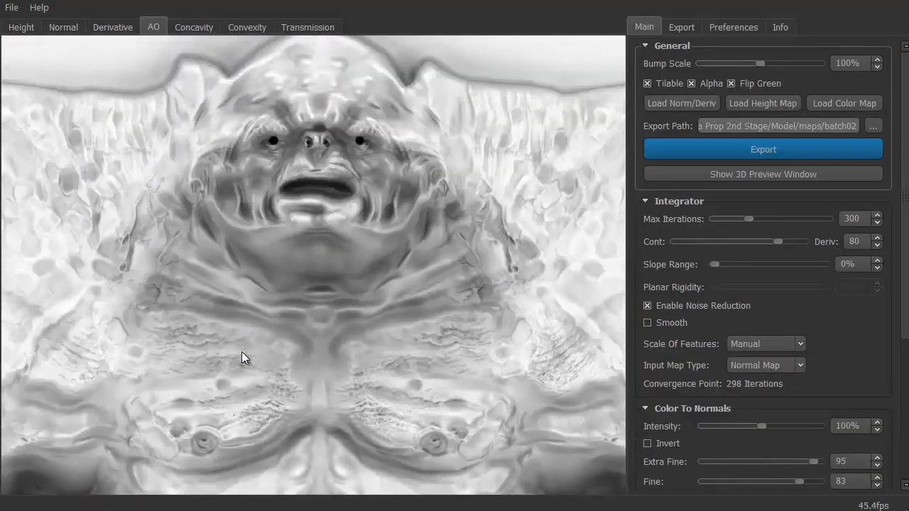
right_click_drag(327, 332, 320, 362)
scroll(313, 354, "down", 1)
left_click_drag(305, 292, 299, 149)
scroll(297, 170, "down", 1)
left_click_drag(284, 217, 292, 185)
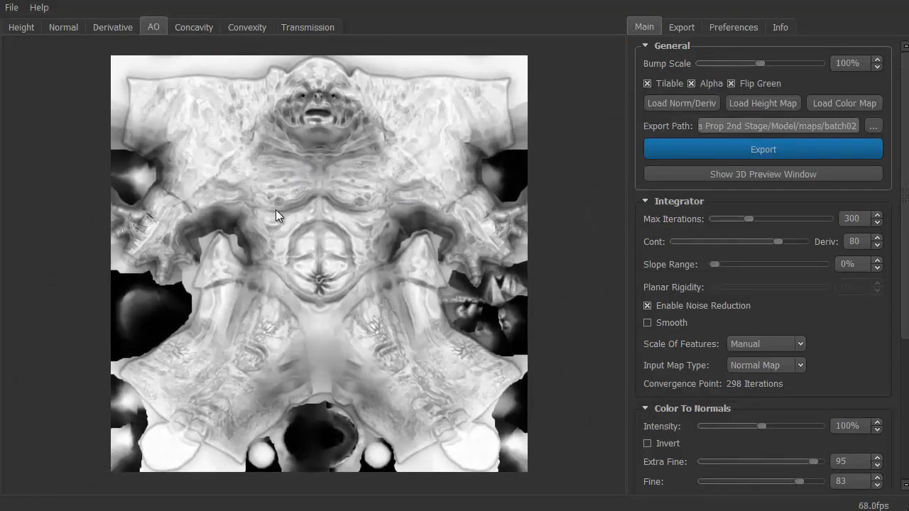
scroll(284, 210, "down", 2)
scroll(293, 213, "up", 3)
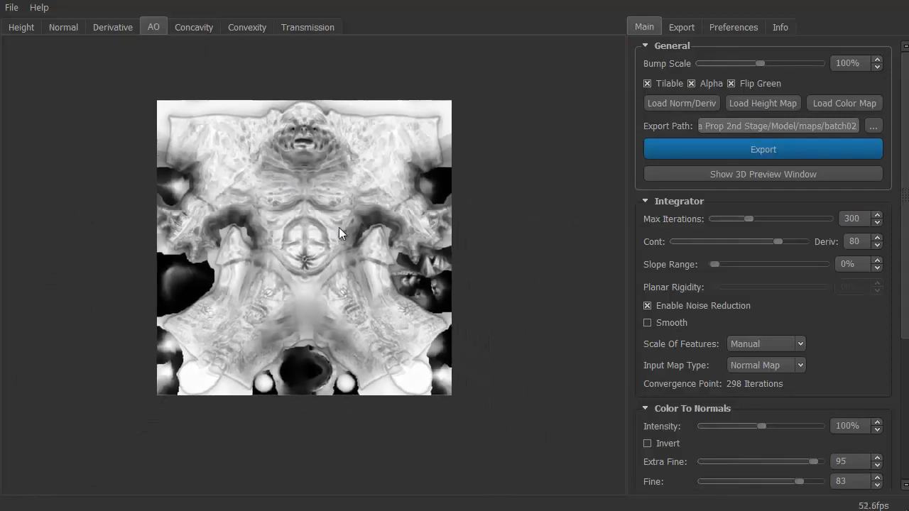
scroll(292, 208, "down", 2)
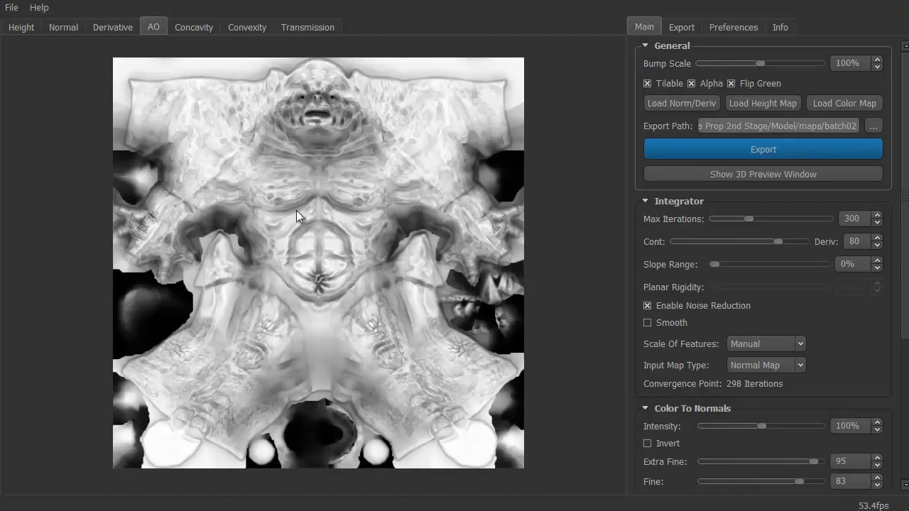
scroll(290, 207, "up", 3)
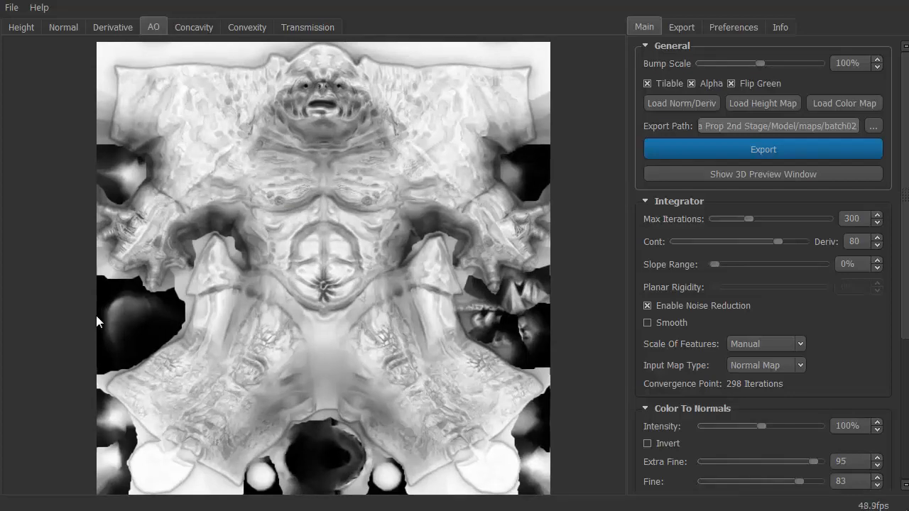
Step: Restore the 3D preview, turn off Colored Lights and inspect the troll under neutral lighting
left_click(707, 174)
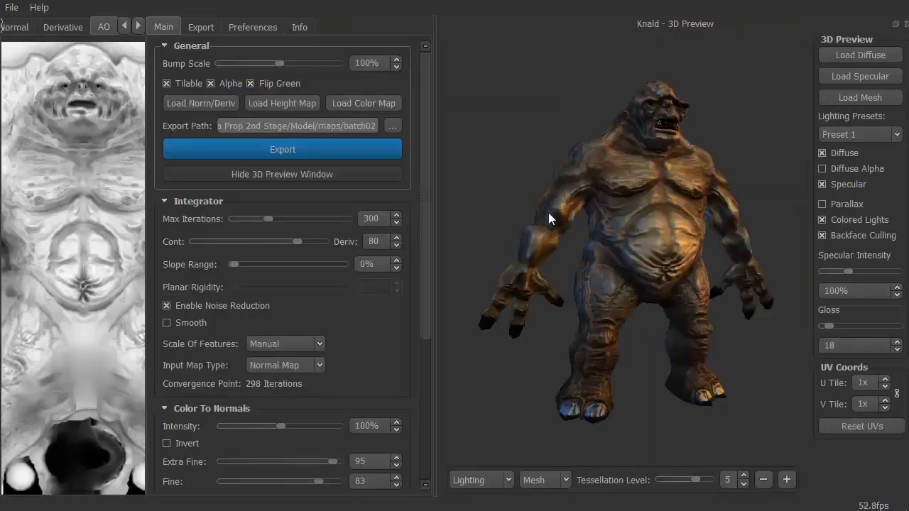
left_click(822, 219)
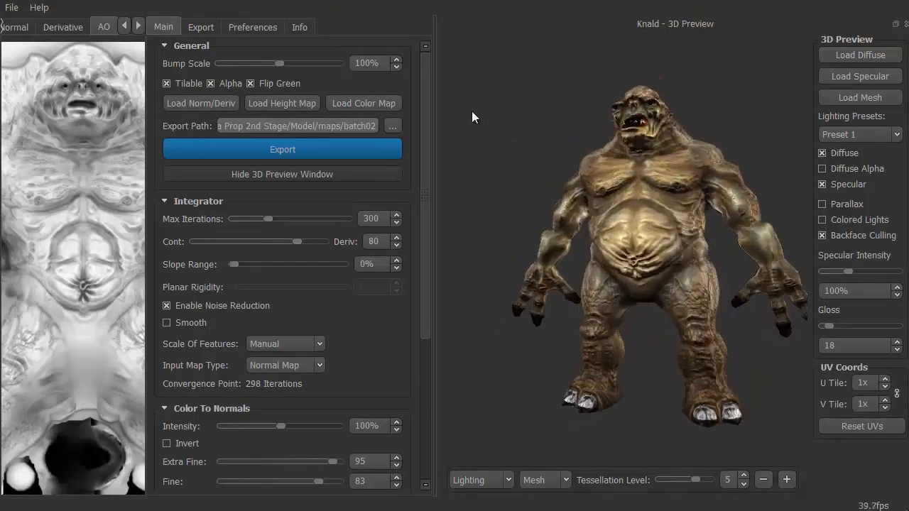
left_click_drag(471, 111, 495, 114)
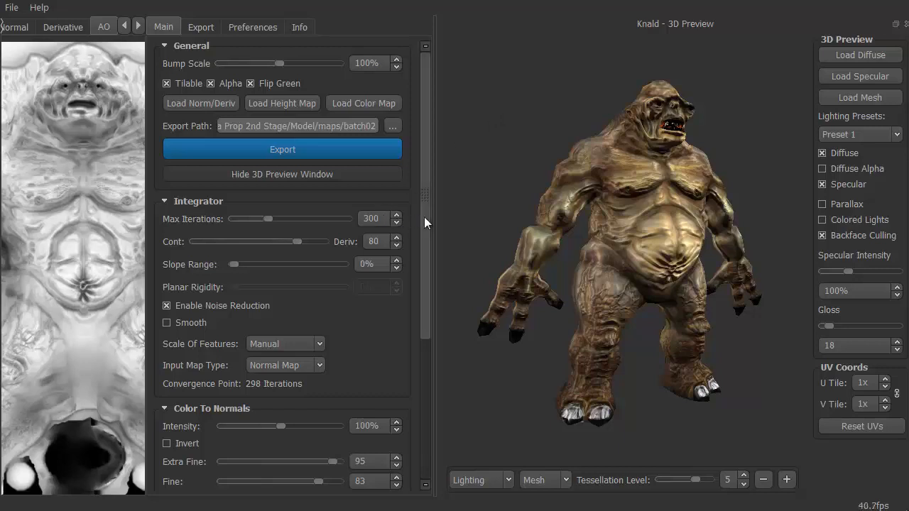
left_click_drag(424, 217, 425, 297)
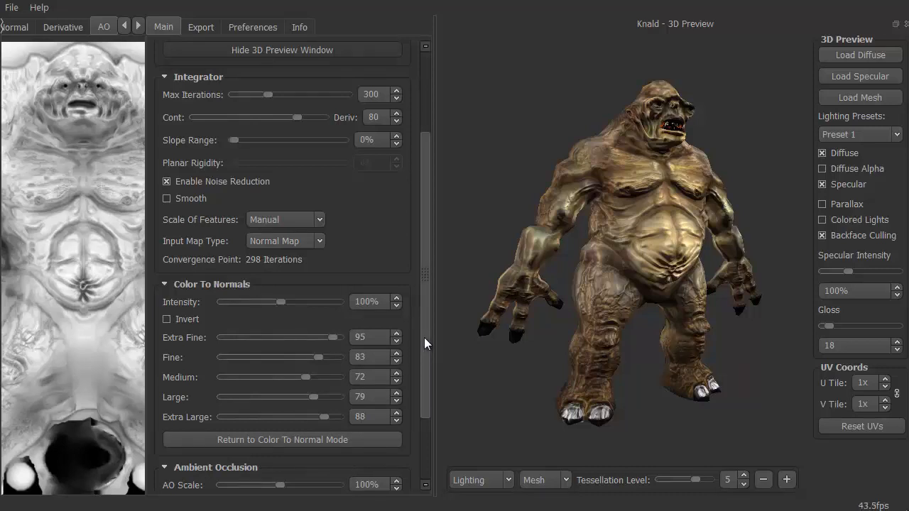
left_click_drag(424, 337, 432, 402)
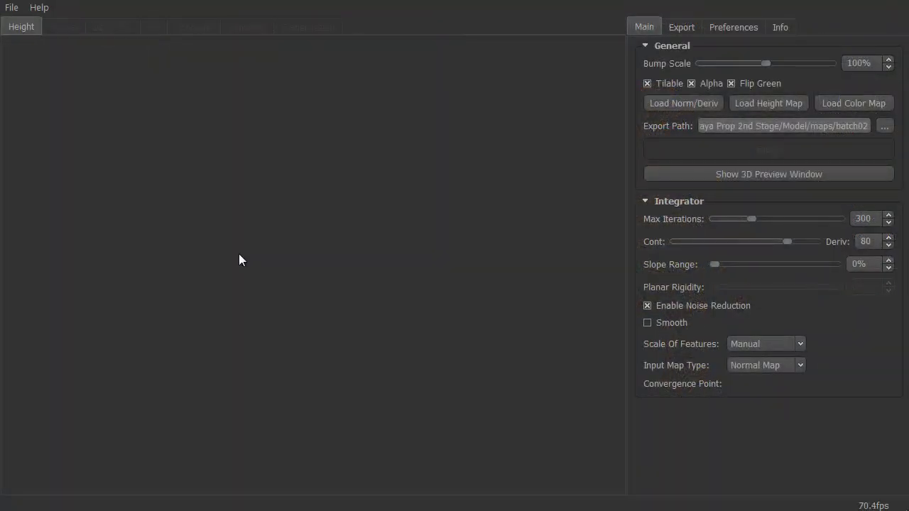
Step: Load the Demon_Upper_n.tga normal map and integrate it, checking the relief on the preview cylinder
double_click(239, 255)
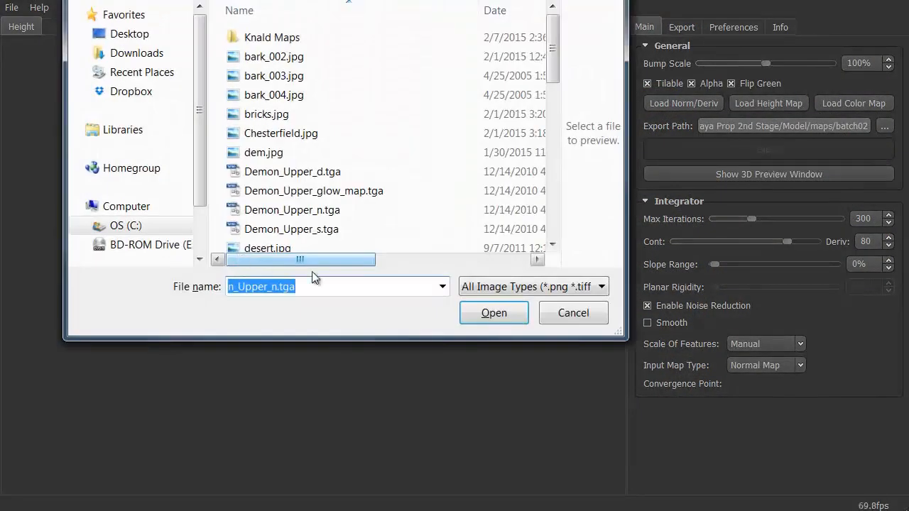
left_click_drag(553, 33, 551, 69)
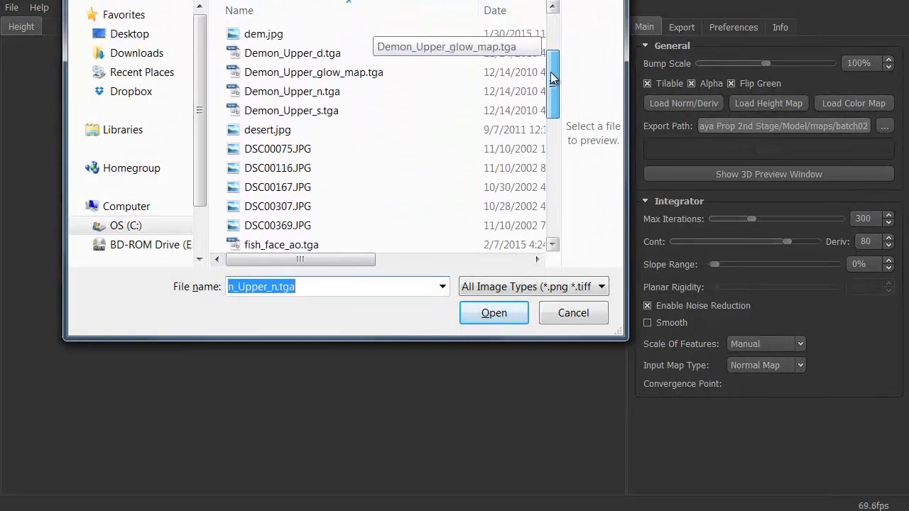
double_click(304, 91)
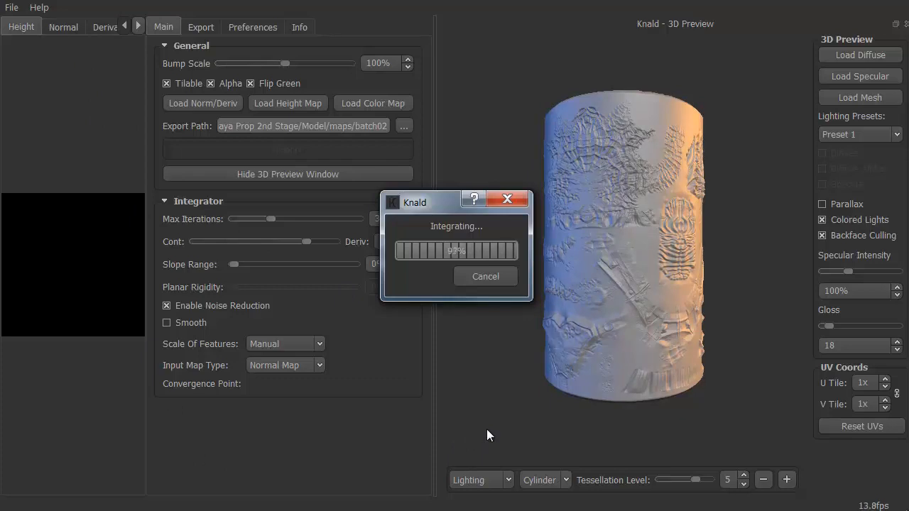
left_click_drag(513, 333, 565, 294)
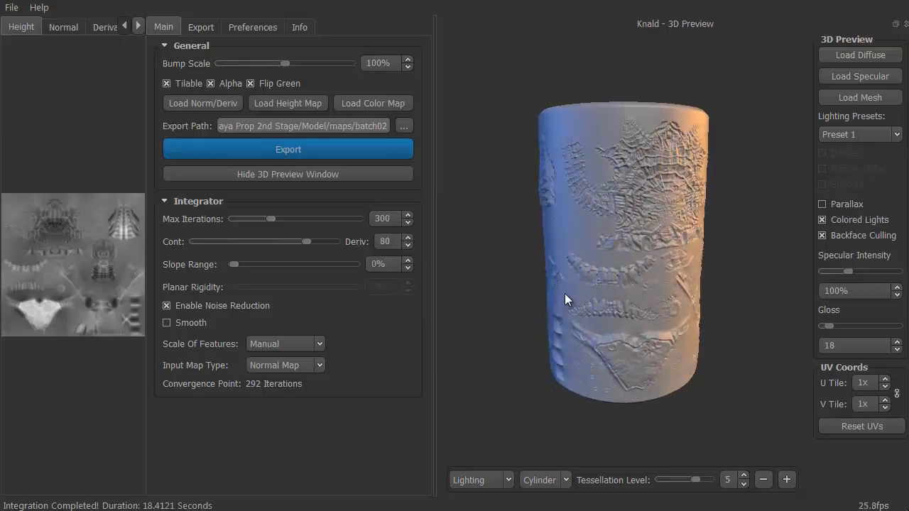
Step: Examine the demon's height, normal, derivative, AO, concavity and convexity maps enlarged, with the 3D preview hidden
left_click(216, 173)
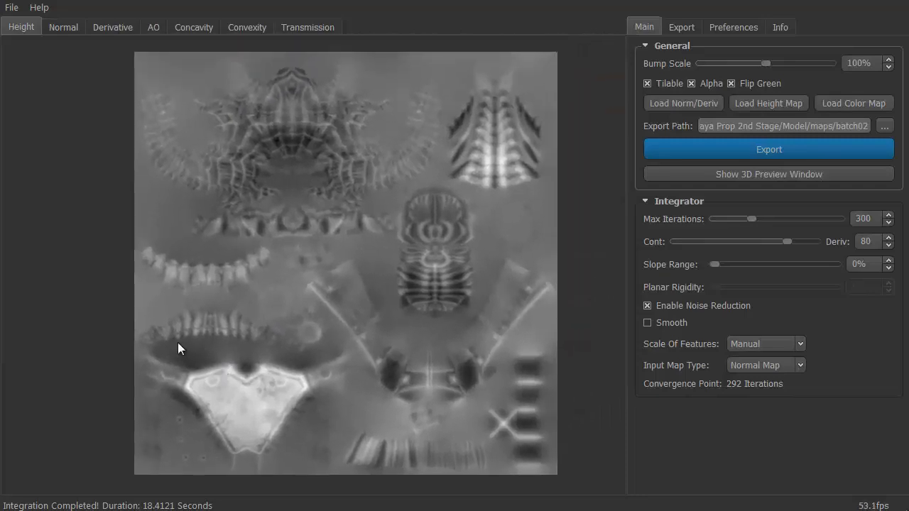
scroll(175, 342, "up", 1)
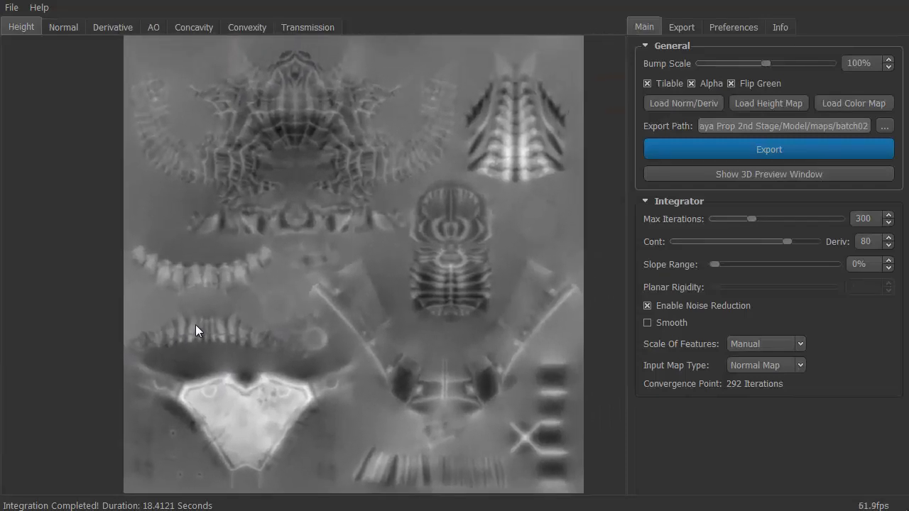
left_click(69, 28)
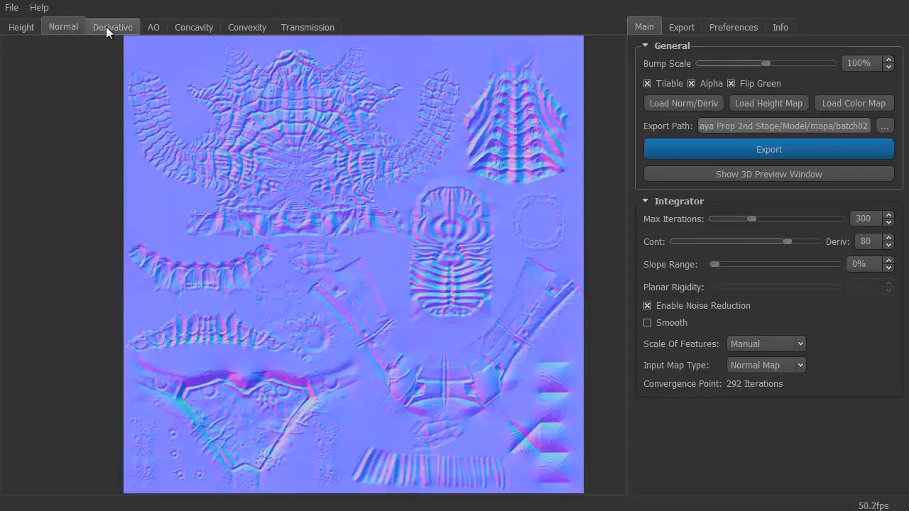
left_click(105, 26)
left_click(156, 25)
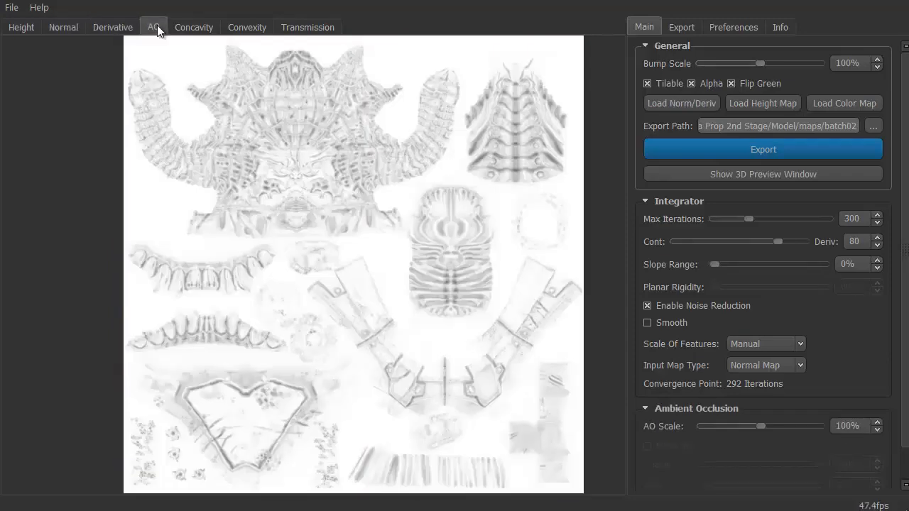
left_click(190, 24)
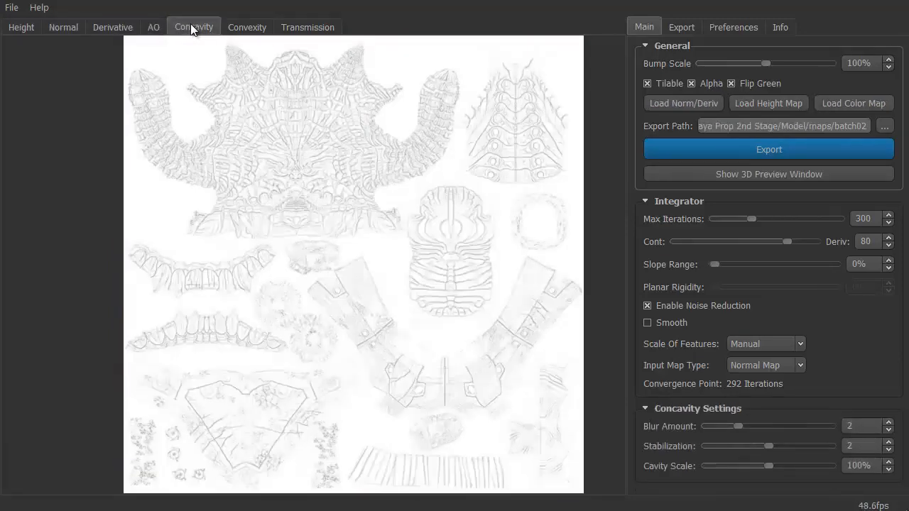
left_click(242, 25)
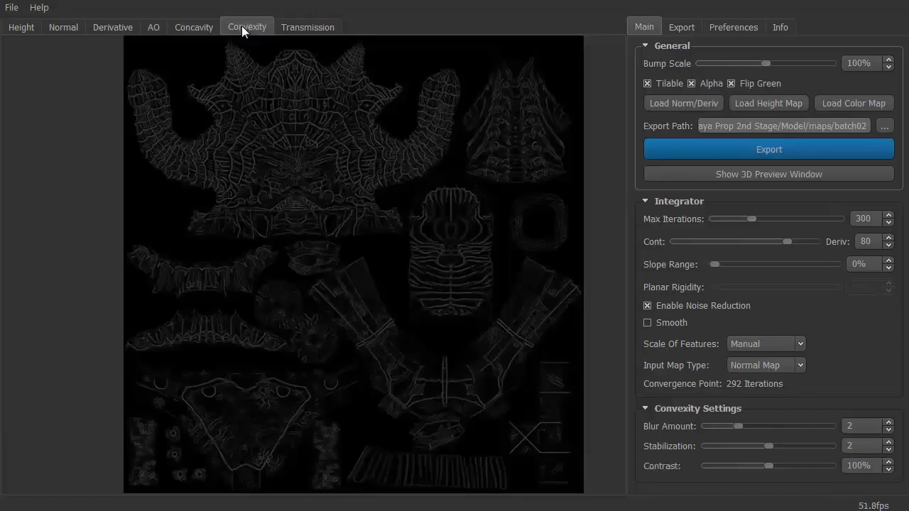
left_click(154, 27)
left_click(117, 26)
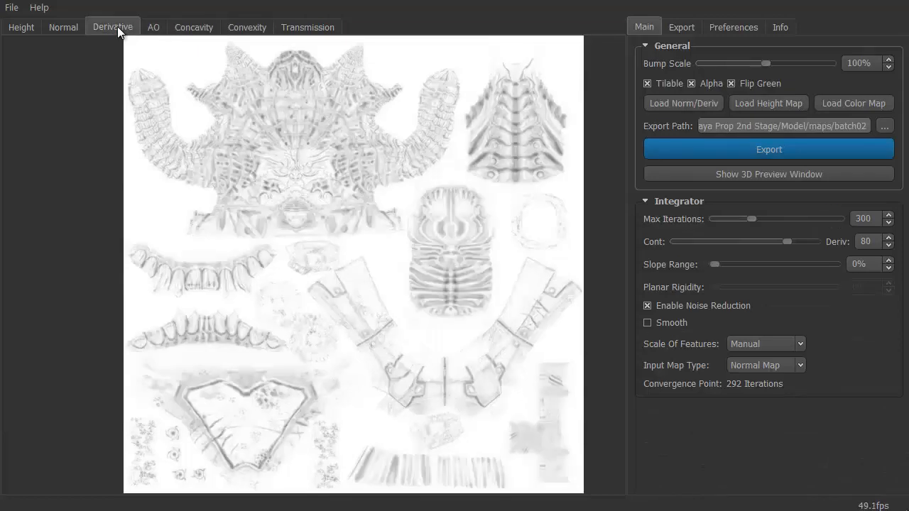
left_click(60, 27)
left_click(22, 27)
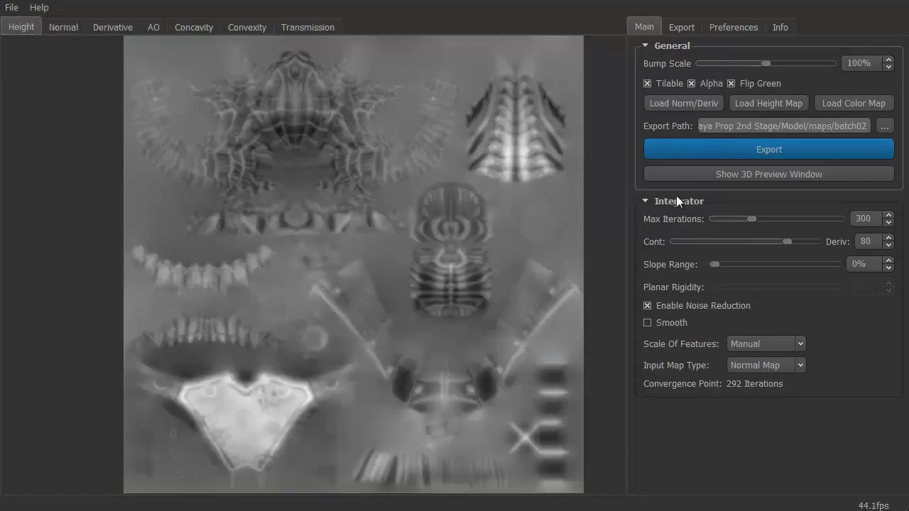
Step: Restore the 3D preview, load the demon_head.obj mesh and inspect the head up close and from several angles
left_click(744, 174)
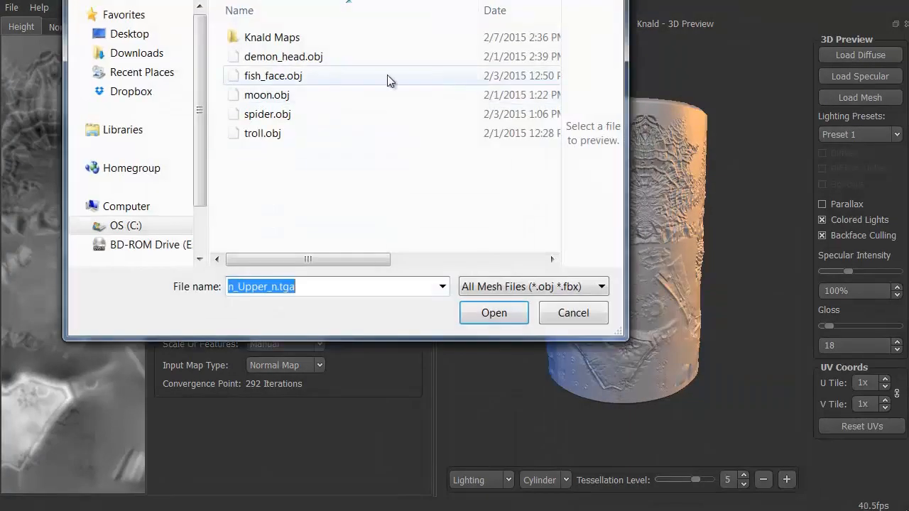
double_click(323, 56)
left_click_drag(497, 324, 518, 308)
scroll(518, 305, "up", 3)
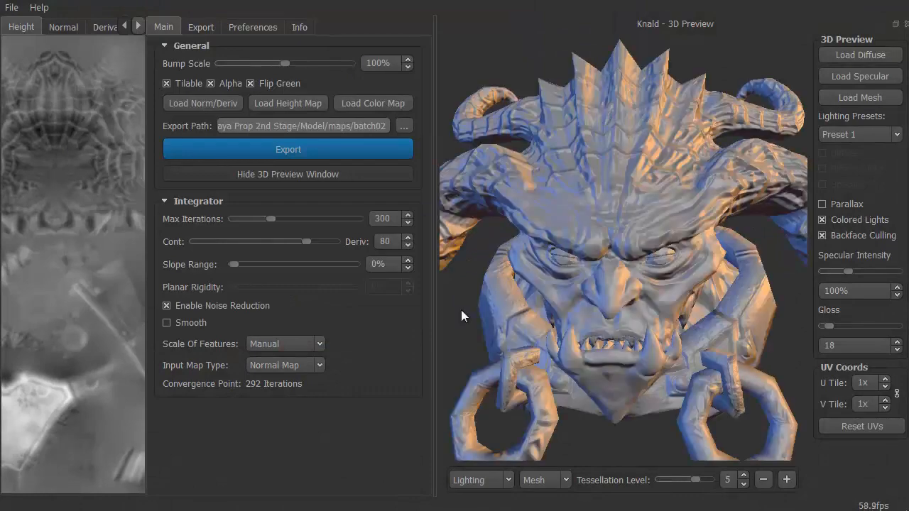
left_click_drag(461, 310, 510, 370)
scroll(522, 302, "down", 3)
scroll(501, 318, "up", 3)
scroll(508, 276, "down", 3)
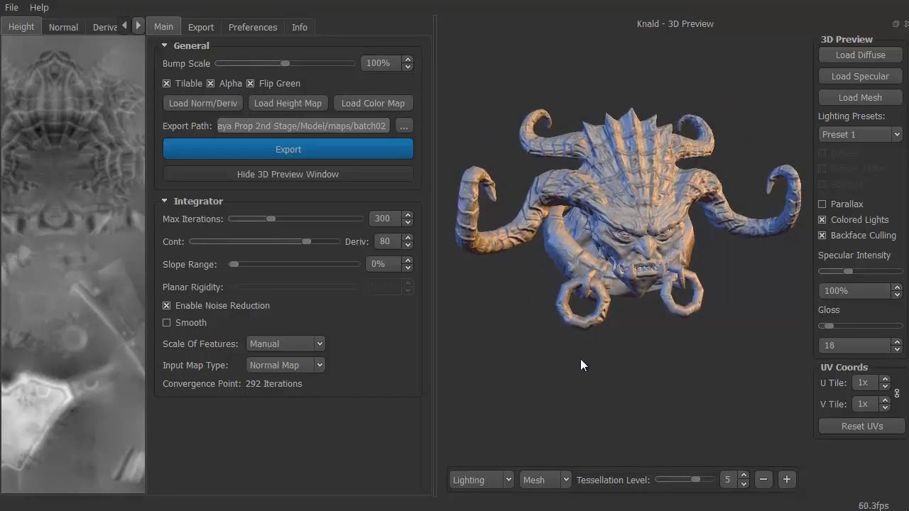
left_click_drag(581, 364, 642, 355)
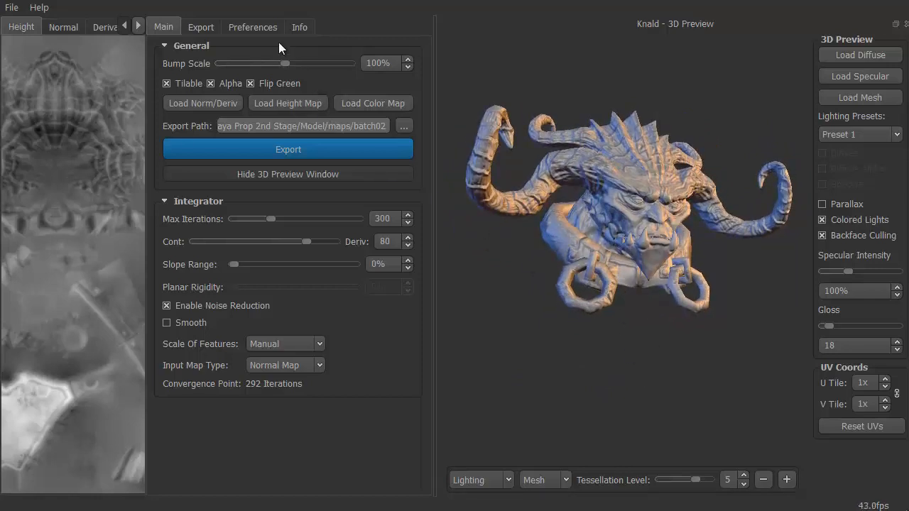
Step: Set the global export format for all maps to TGA
left_click(211, 26)
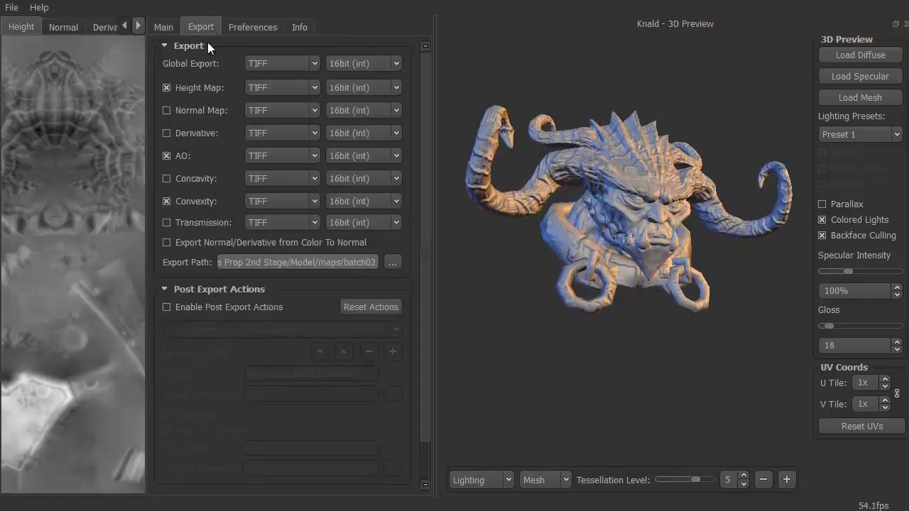
left_click(313, 63)
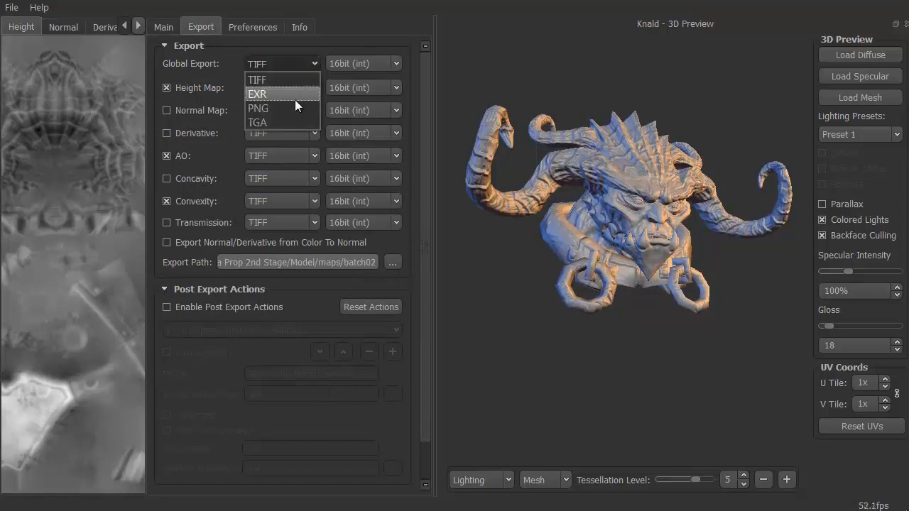
left_click(294, 119)
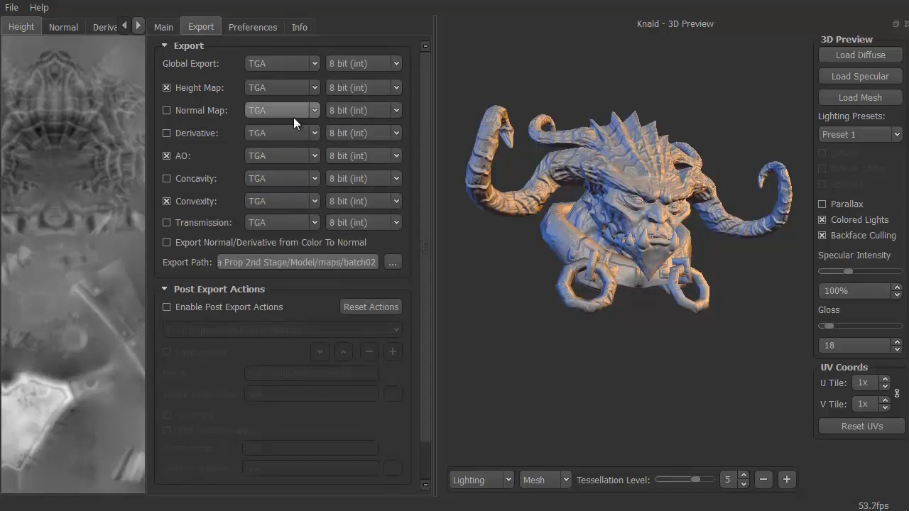
Step: Set the export path to the Knald Maps folder and export the height, AO, concavity and convexity maps
left_click(392, 262)
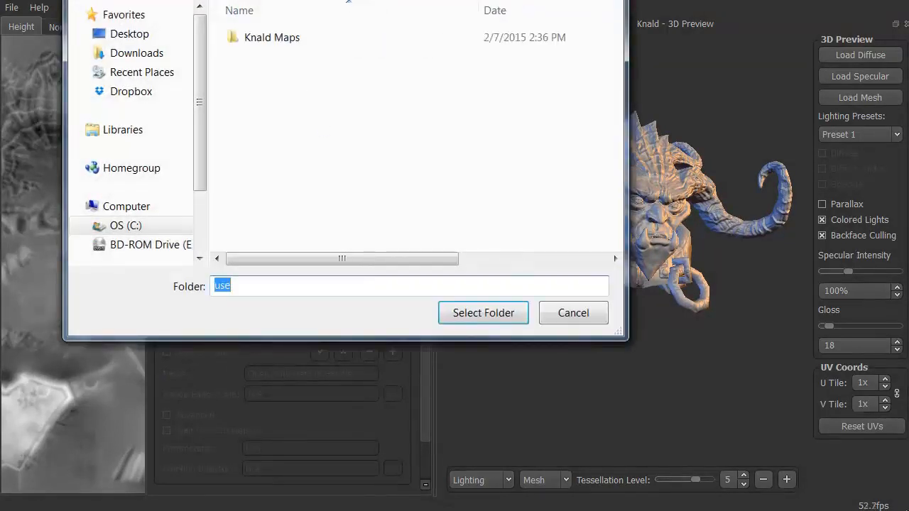
left_click(270, 37)
left_click(460, 313)
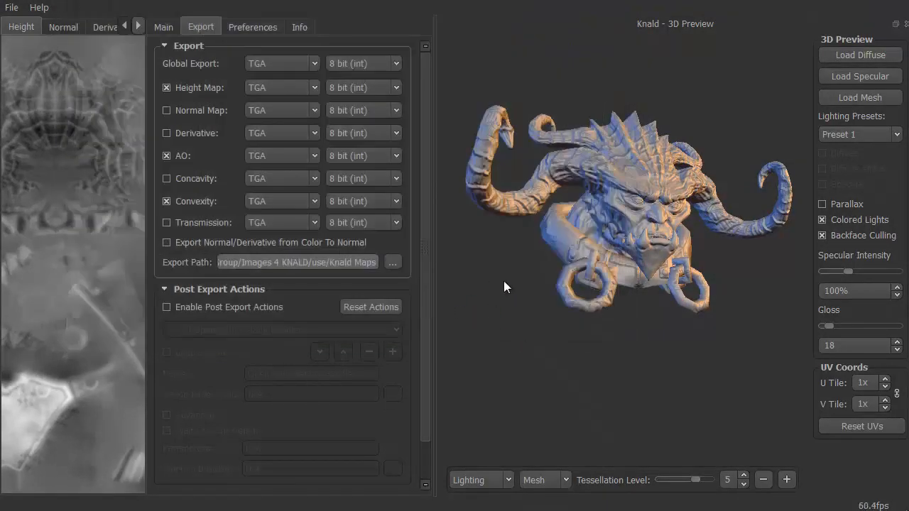
left_click_drag(503, 280, 516, 318)
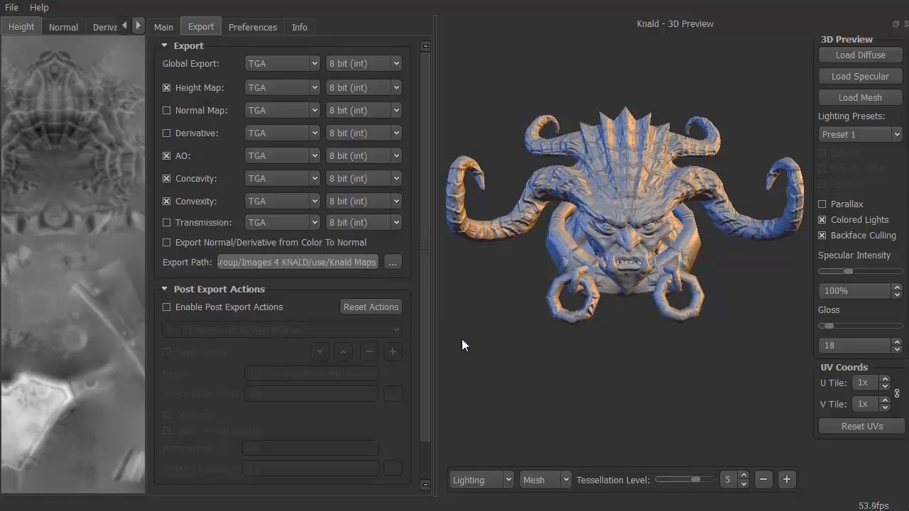
key("ctrl+e")
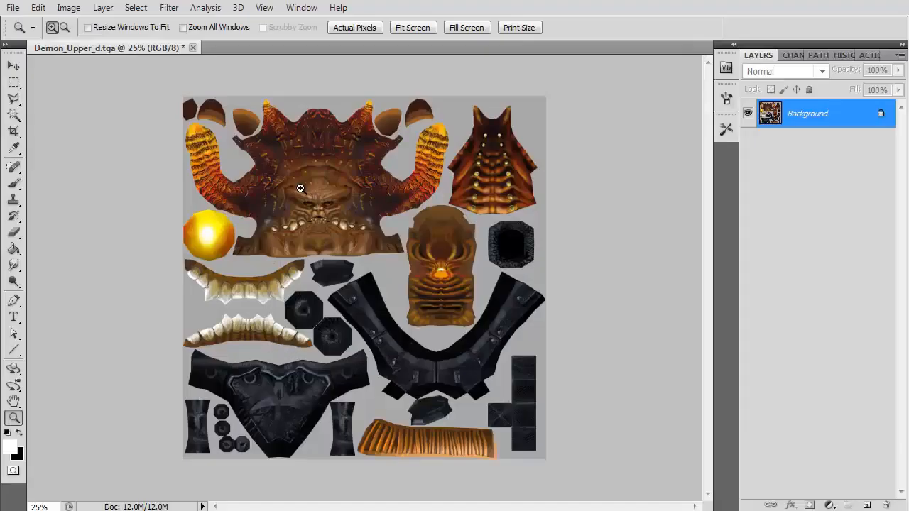
Step: Switch to Photoshop and open the exported Demon_Upper_n cavity, convexity, height and occlusion TGA maps alongside Demon_Upper_d.tga
key("ctrl+o")
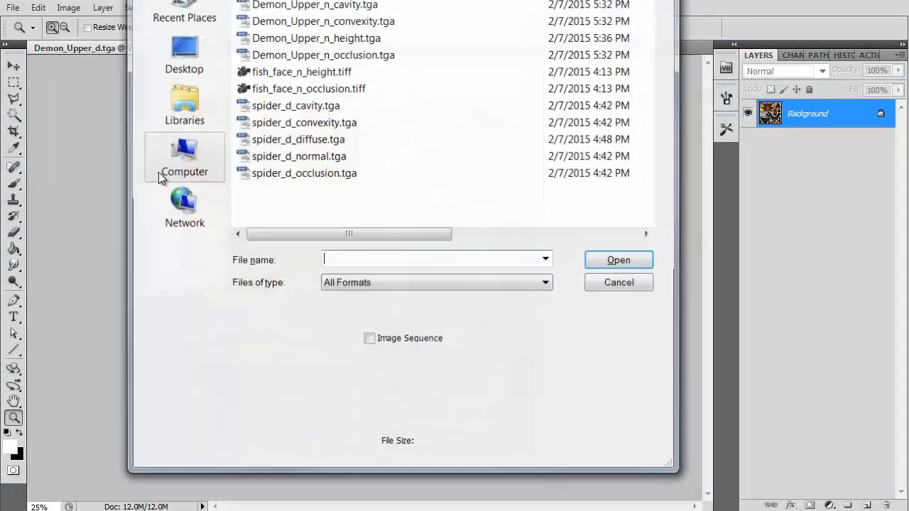
left_click(313, 4)
left_click(338, 54, "shift")
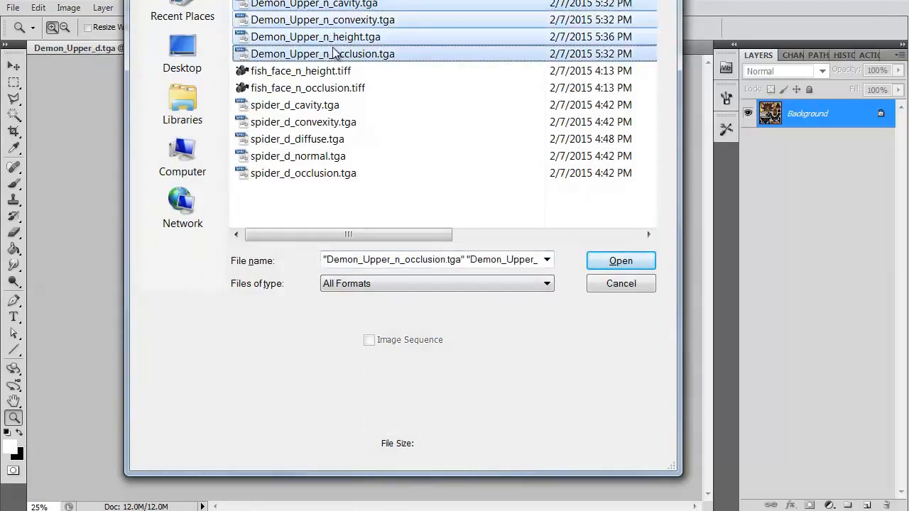
left_click(611, 260)
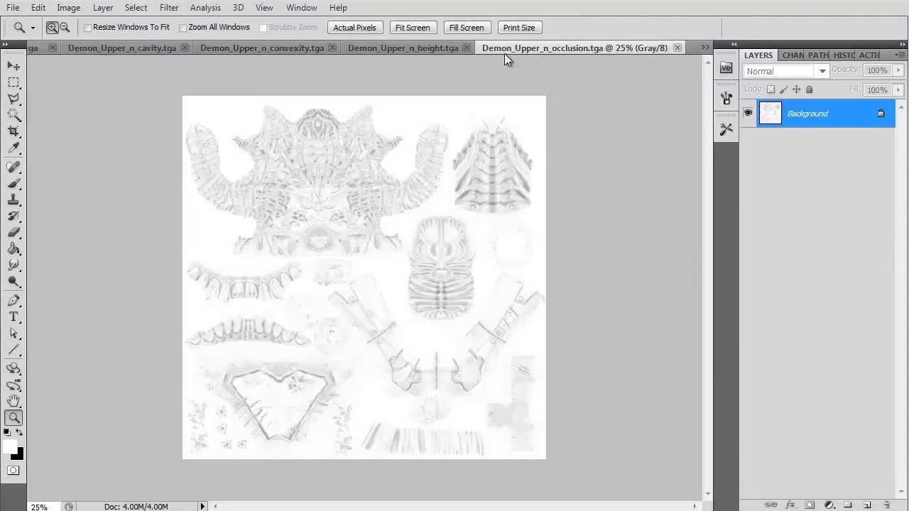
Step: Move the whole occlusion image into Demon_Upper_d.tga as a new layer, closing the occlusion file without saving
key("ctrl+a")
key("ctrl+x")
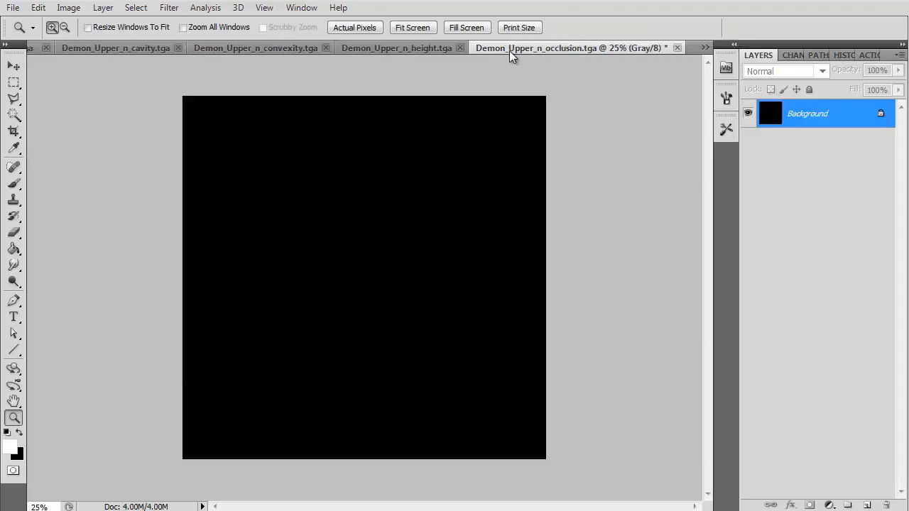
key("ctrl+w")
left_click(455, 202)
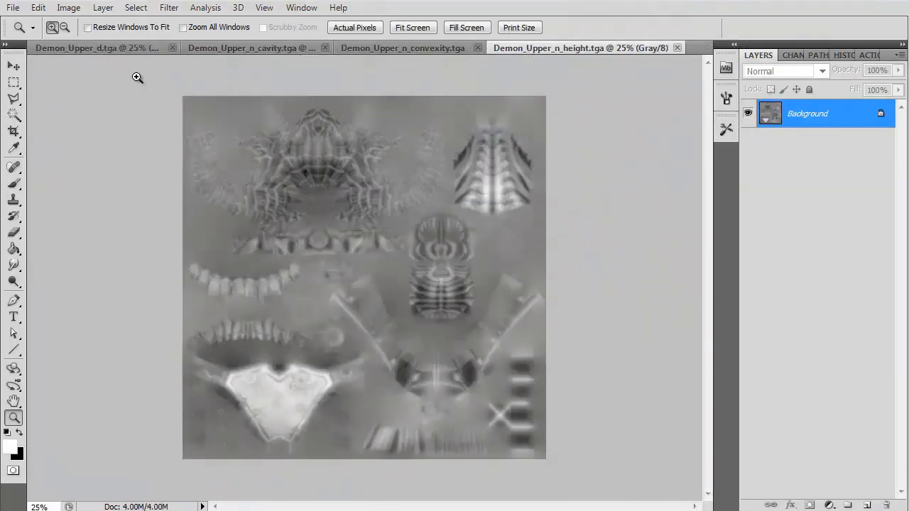
left_click(91, 49)
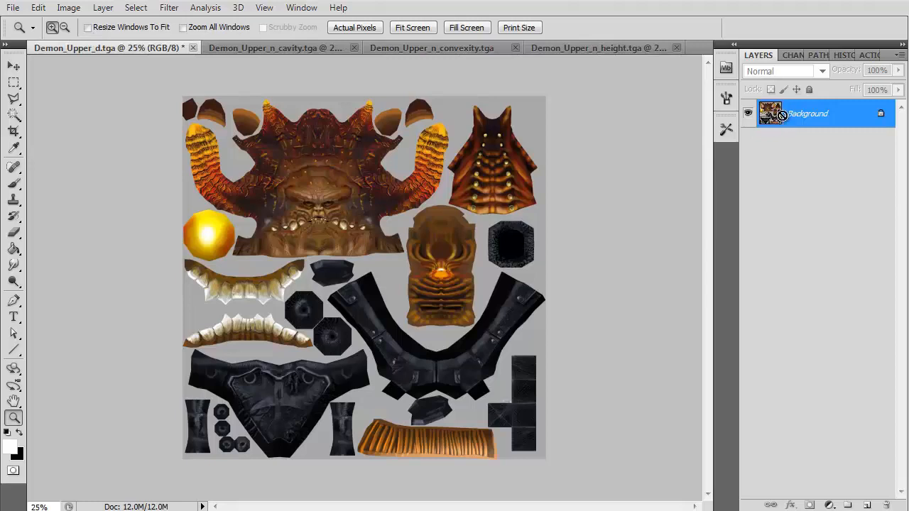
key("ctrl+v")
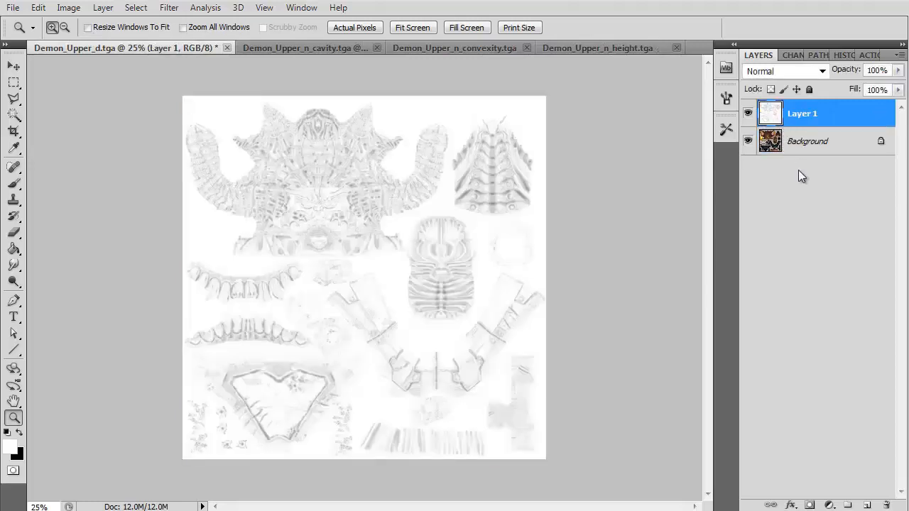
Step: Set the occlusion layer's blend mode to Overlay and its opacity to 40%
left_click(787, 71)
left_click(777, 300)
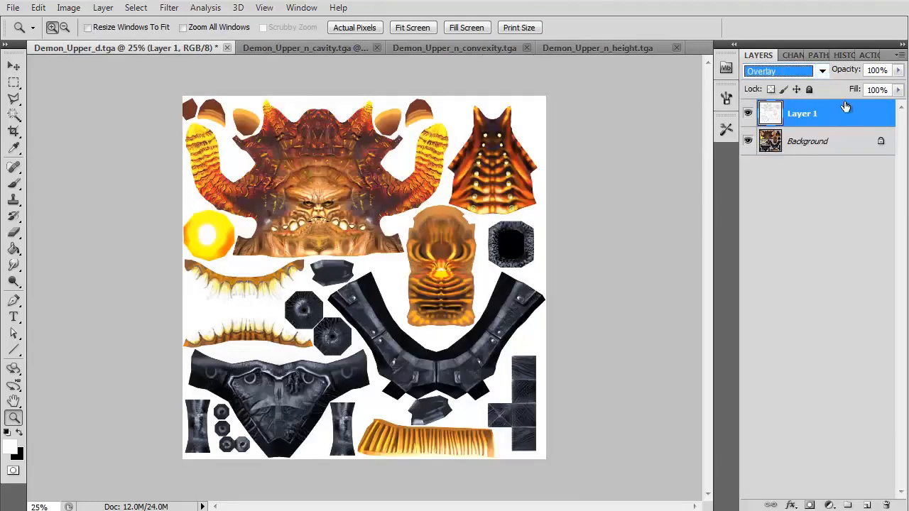
left_click(874, 71)
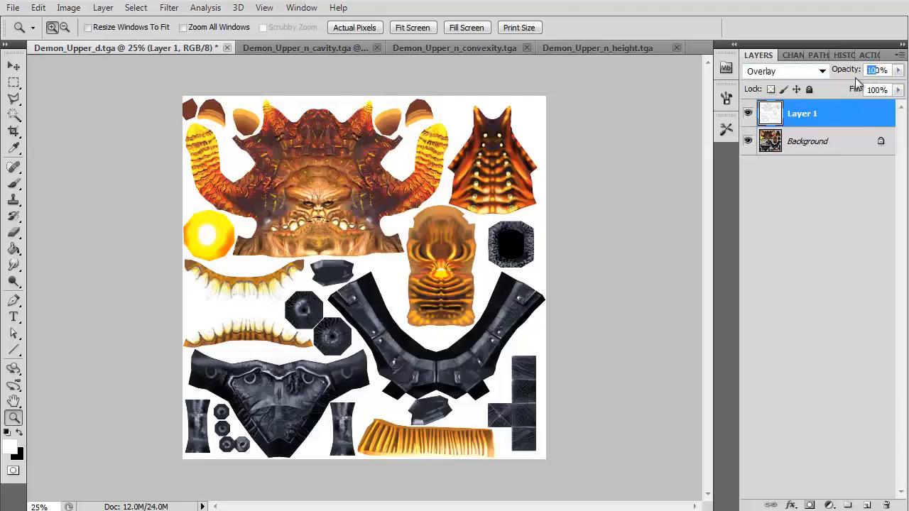
type("40")
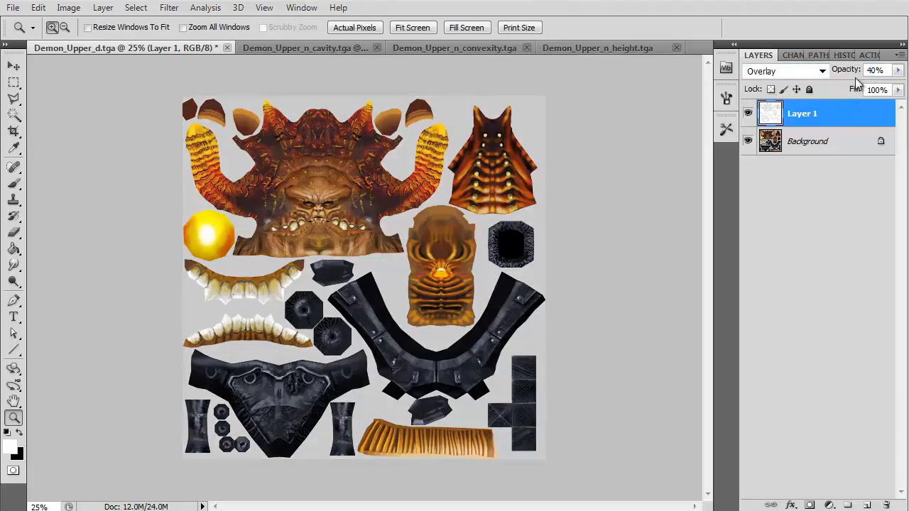
Step: Move the whole cavity image into Demon_Upper_d.tga as a new layer, closing the cavity file without saving
left_click(314, 47)
key("ctrl+a")
key("ctrl+BackSpace")
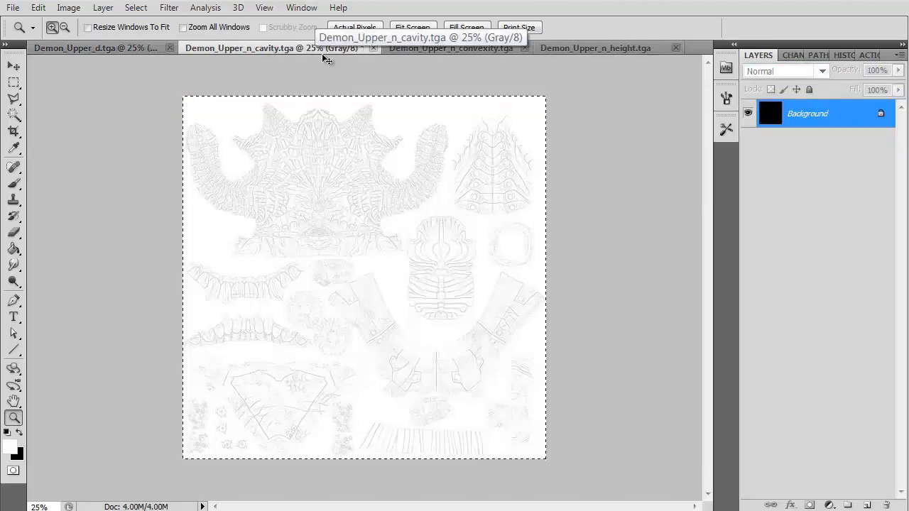
key("ctrl+w")
left_click(457, 201)
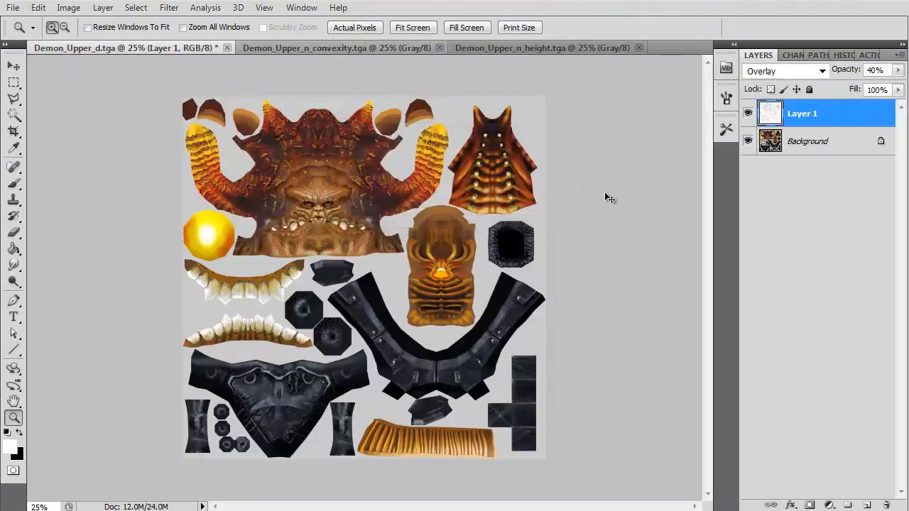
key("ctrl+v")
Step: Set the cavity layer's blend mode to Multiply, compare its effect on the demon's face, and reduce its opacity
left_click(786, 69)
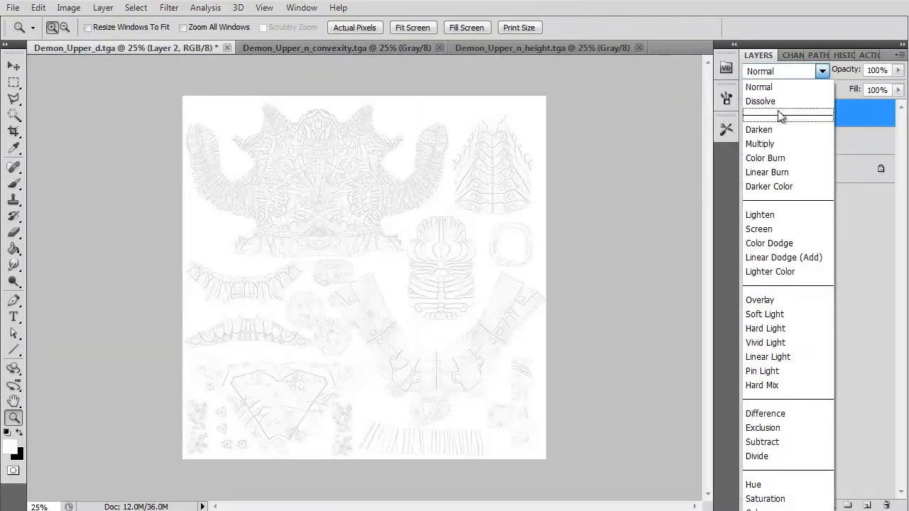
left_click(773, 142)
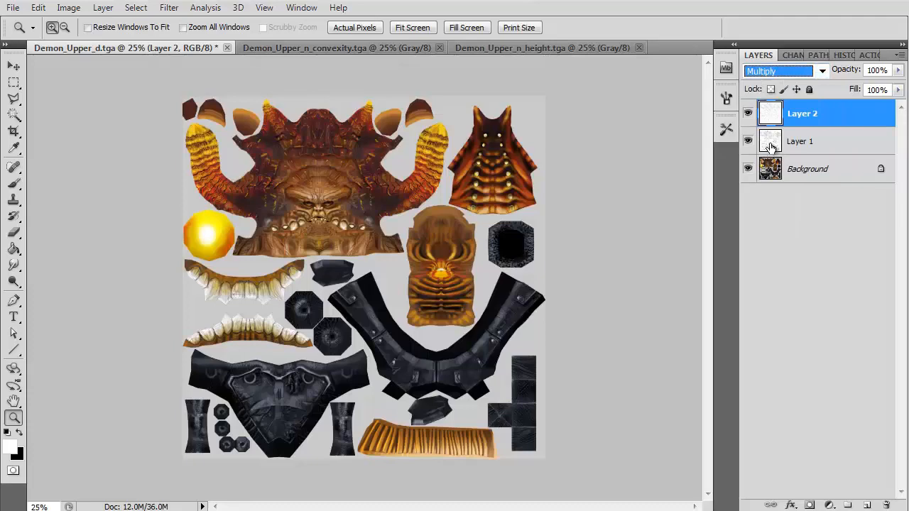
left_click(326, 181)
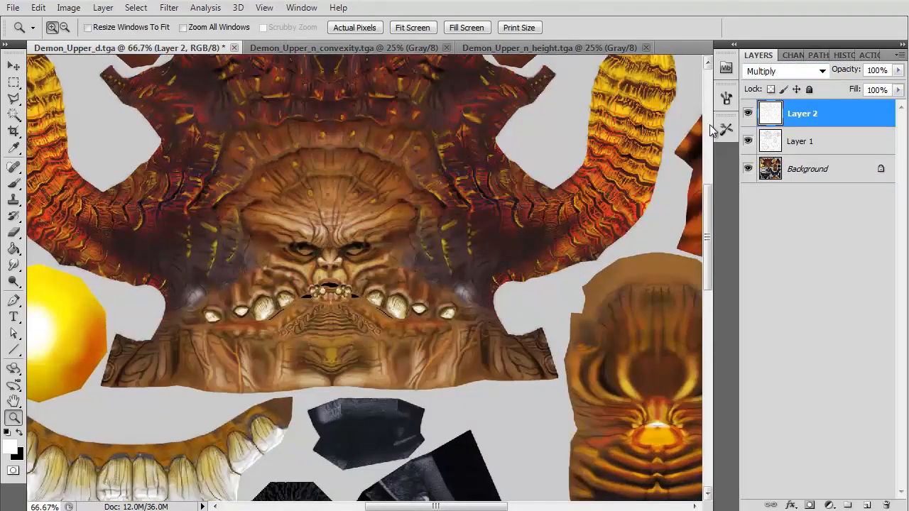
left_click(747, 114)
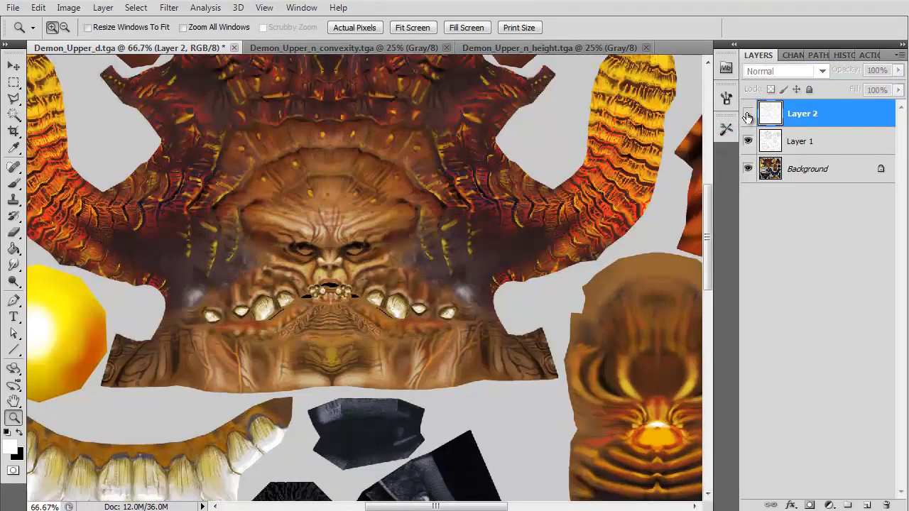
left_click(748, 114)
left_click(748, 113)
left_click(748, 113)
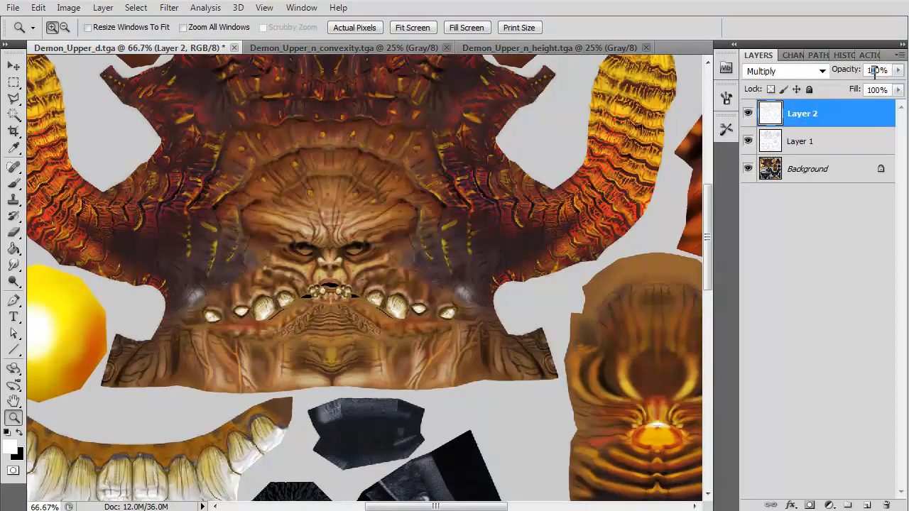
left_click_drag(875, 73, 819, 83)
type("8")
Step: Move the whole convexity image into Demon_Upper_d.tga as a new layer, closing the convexity file without saving
left_click(314, 48)
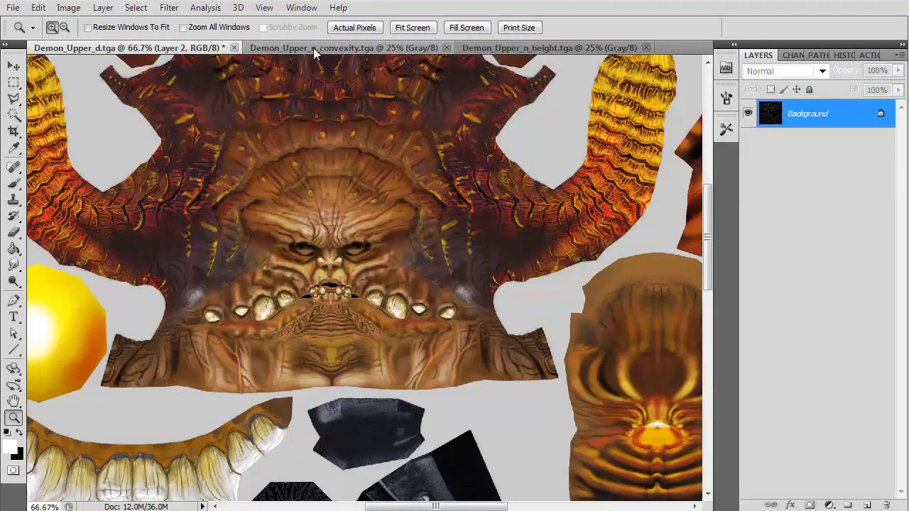
key("ctrl+a")
key("ctrl+x")
key("ctrl+w")
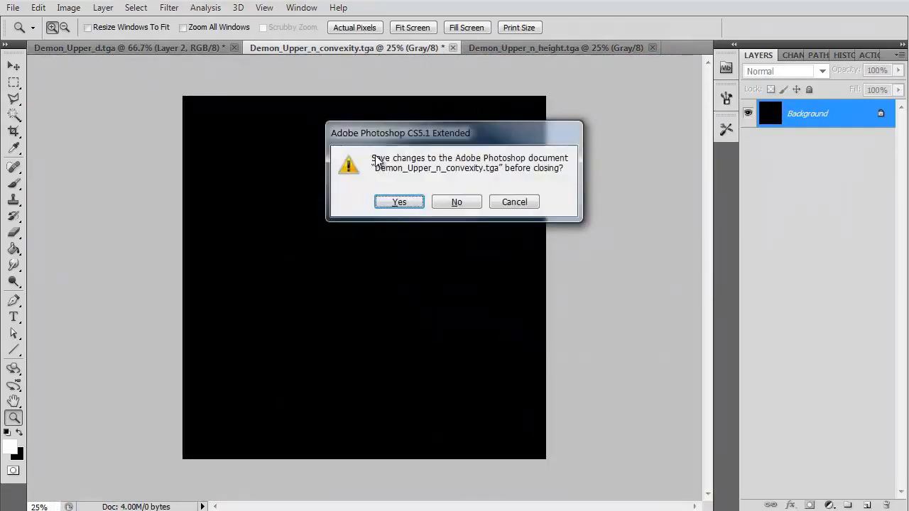
left_click(456, 202)
key("ctrl+v")
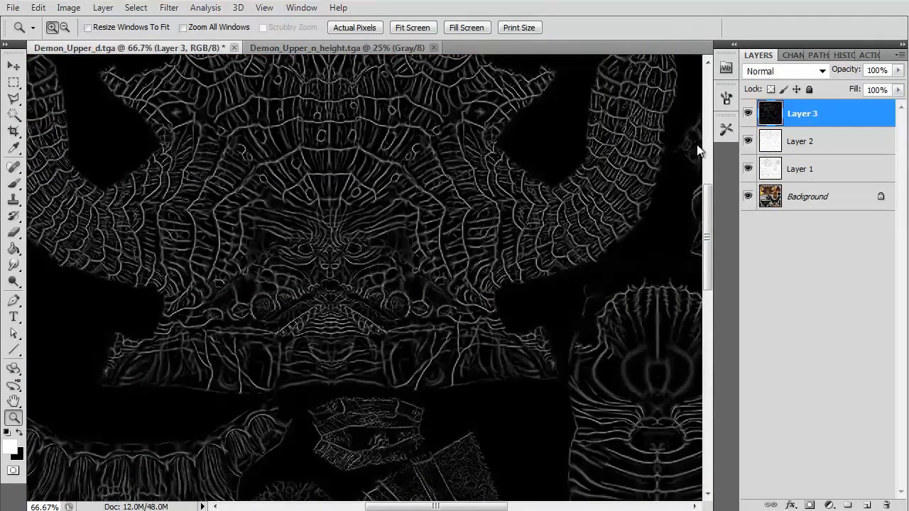
Step: Set the convexity layer's blend mode to Screen and its opacity to 30%, comparing the texture with and without it
left_click(784, 71)
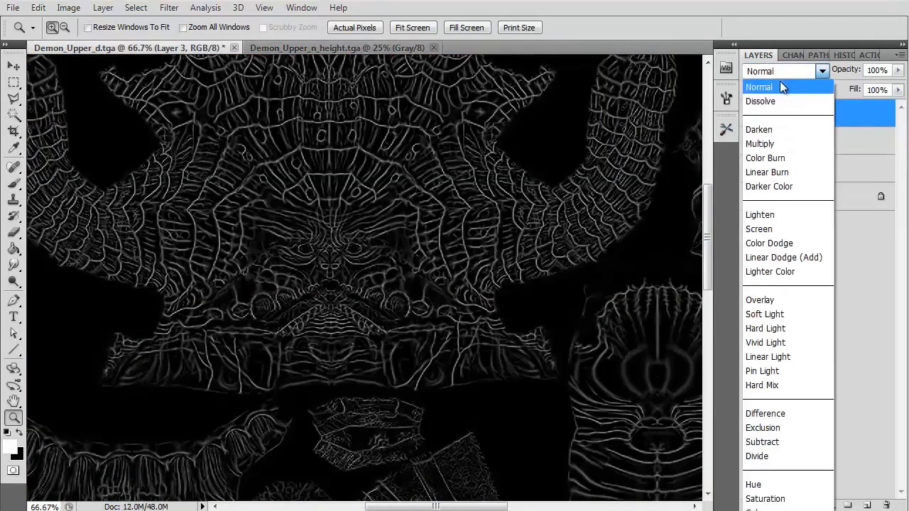
left_click(784, 229)
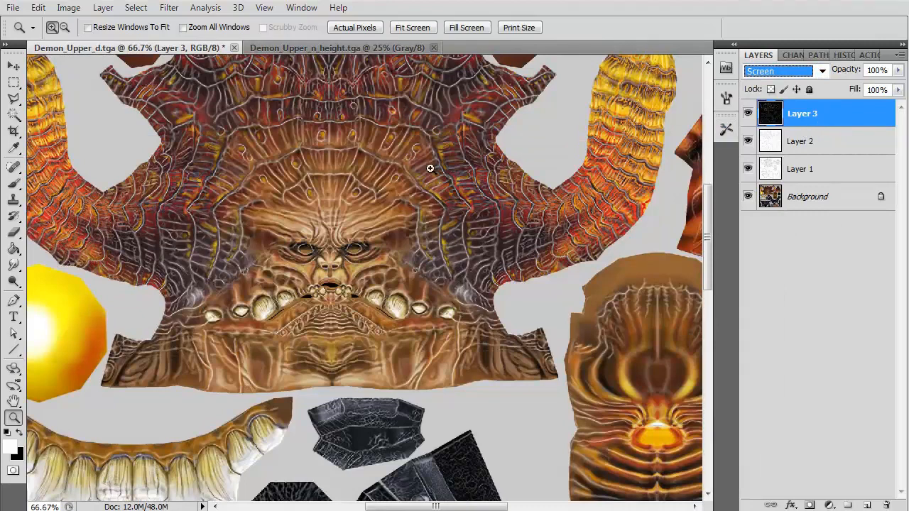
left_click(877, 70)
type("30")
key("Return")
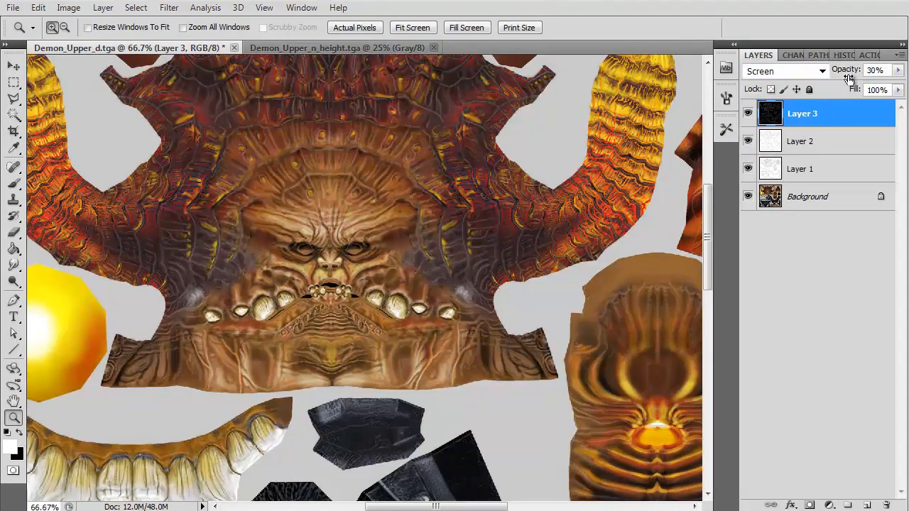
left_click(747, 114)
left_click(748, 114)
Step: Close Demon_Upper_n_height.tga without using it and inspect the blended diffuse texture around the demon's face
left_click(417, 48)
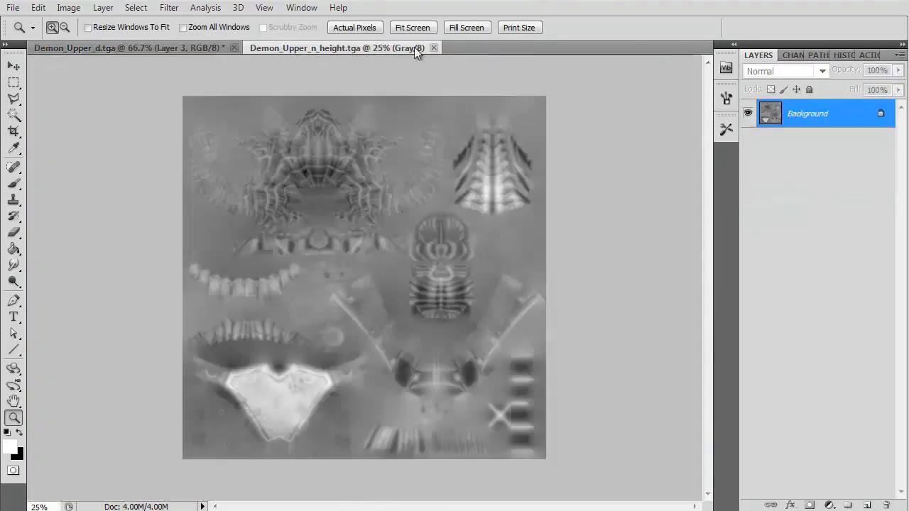
left_click(434, 47)
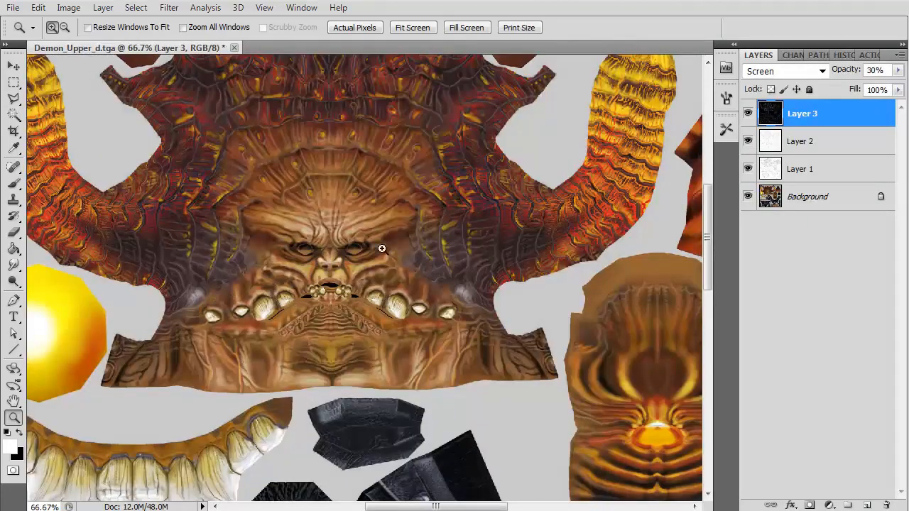
left_click(406, 242, "alt")
left_click(405, 242, "alt")
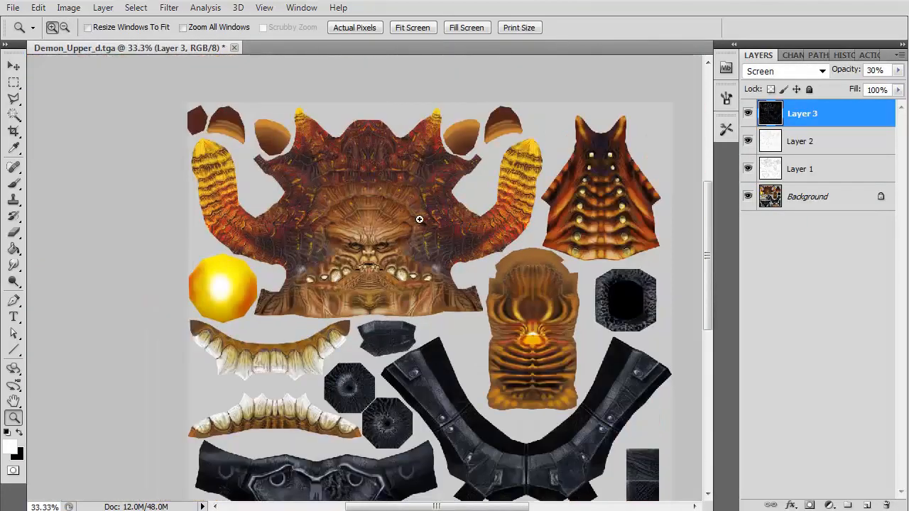
left_click(367, 230)
left_click(367, 231)
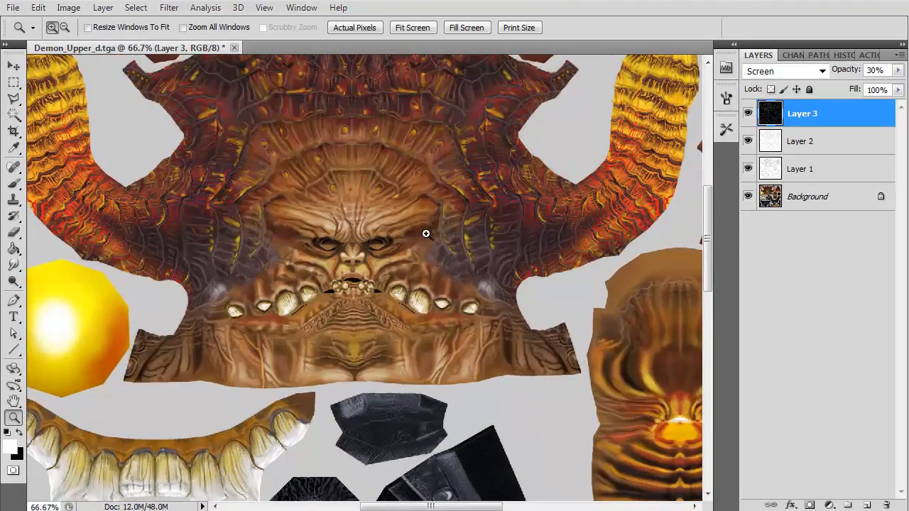
Step: Hide the convexity and cavity layers and set the occlusion layer to Normal blend mode at 100% opacity
left_click(748, 113)
left_click(748, 142)
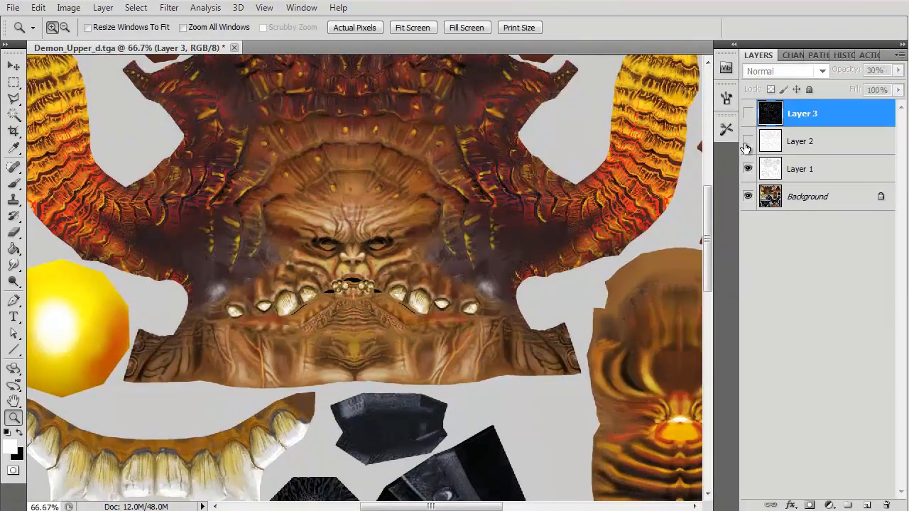
left_click(805, 173)
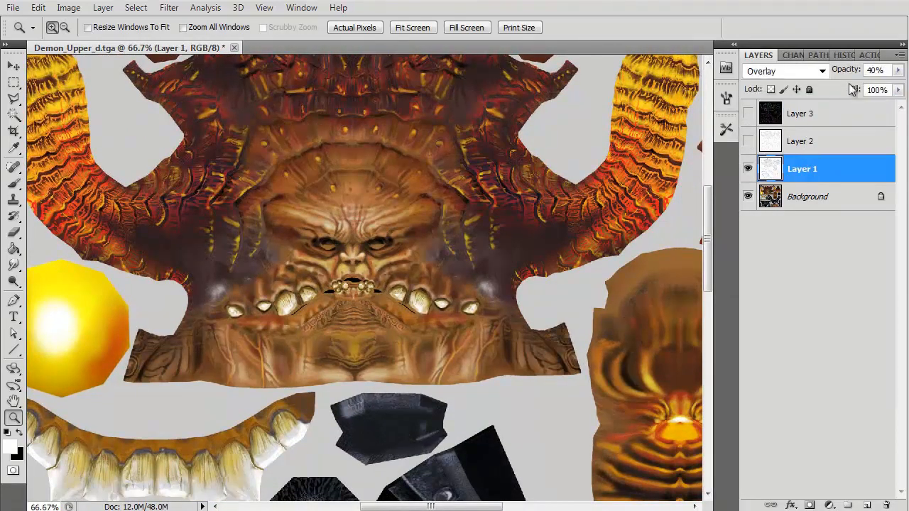
left_click_drag(874, 71, 856, 77)
type("100")
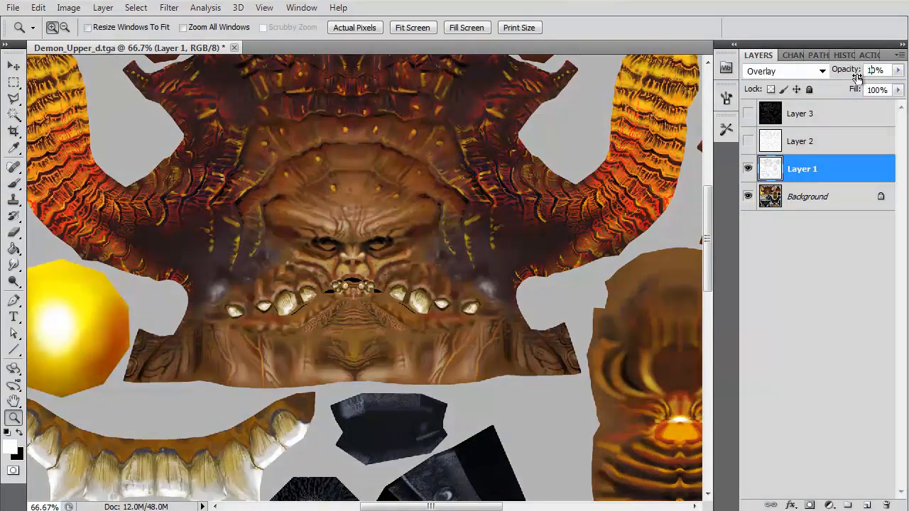
left_click(784, 71)
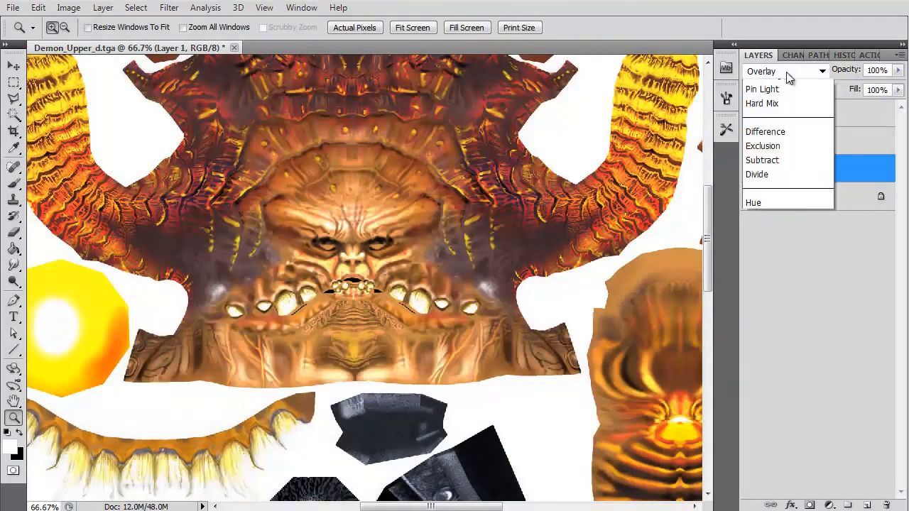
left_click(784, 86)
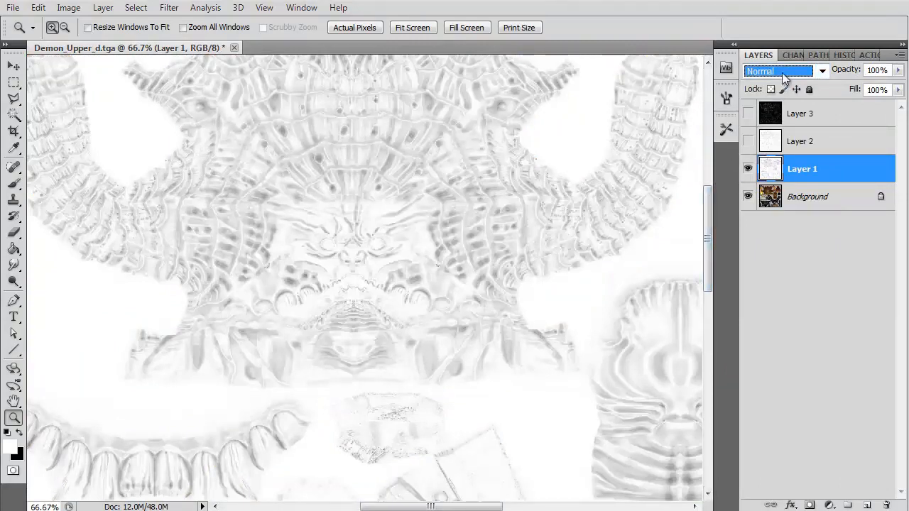
left_click(784, 71)
left_click(782, 73)
key("Escape")
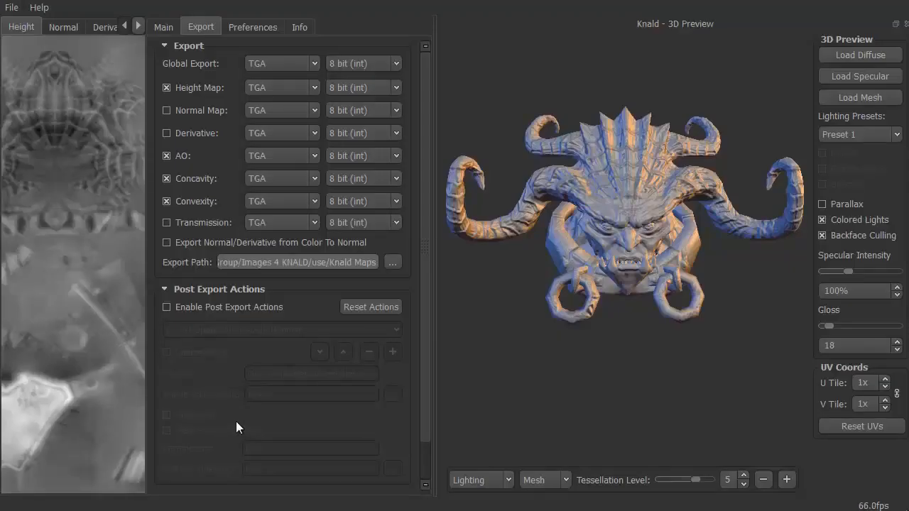
Step: Switch to Knald and view the normal map, followed by the AO map, in the 2D view
left_click(64, 27)
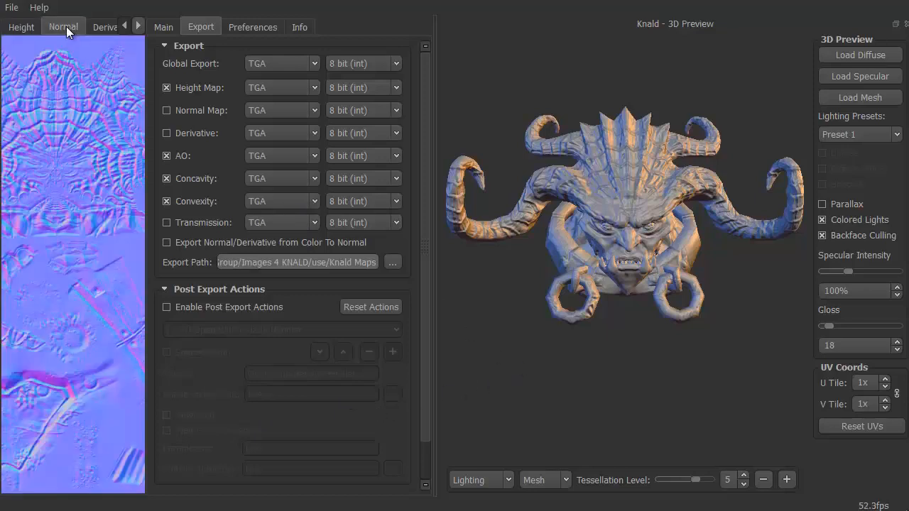
left_click(138, 26)
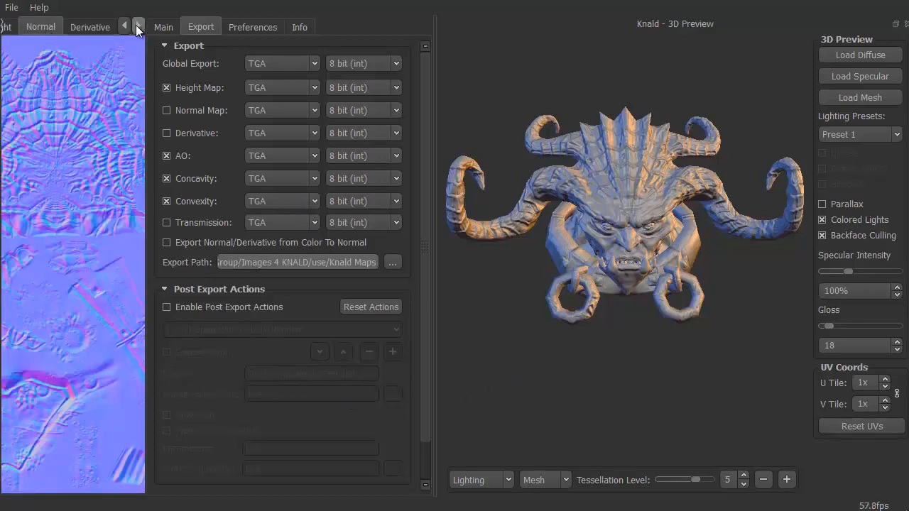
left_click(138, 27)
left_click(138, 26)
left_click(58, 25)
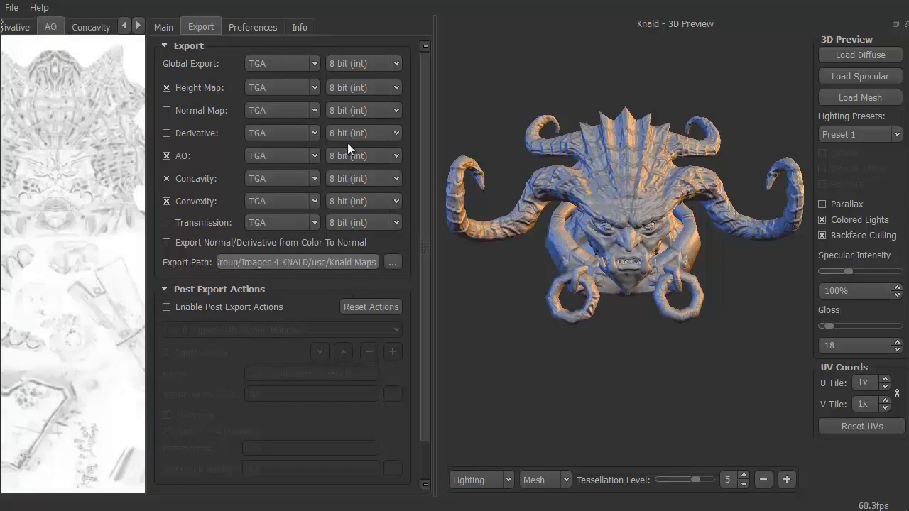
Step: Return to the main settings and display the AO map on the demon head in the 3D preview, inspecting its shading
left_click(162, 28)
scroll(425, 256, "down", 1)
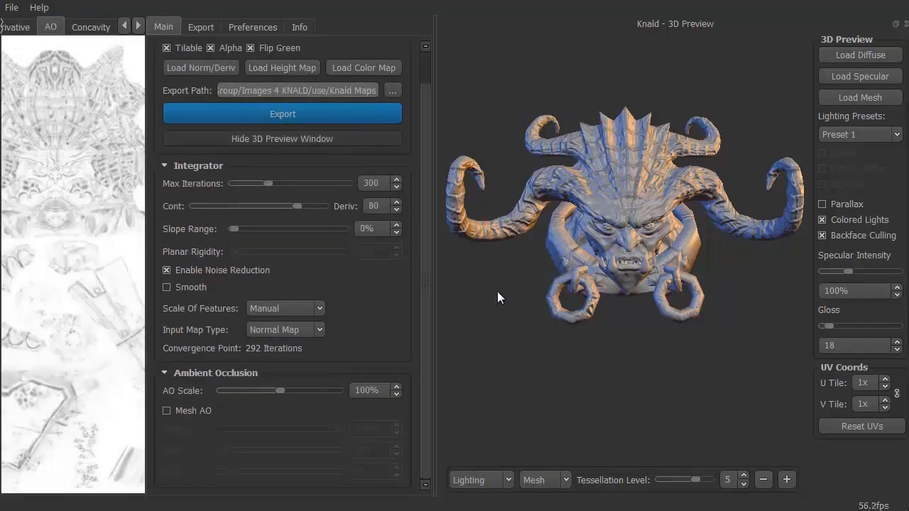
left_click_drag(497, 291, 517, 284)
left_click(506, 480)
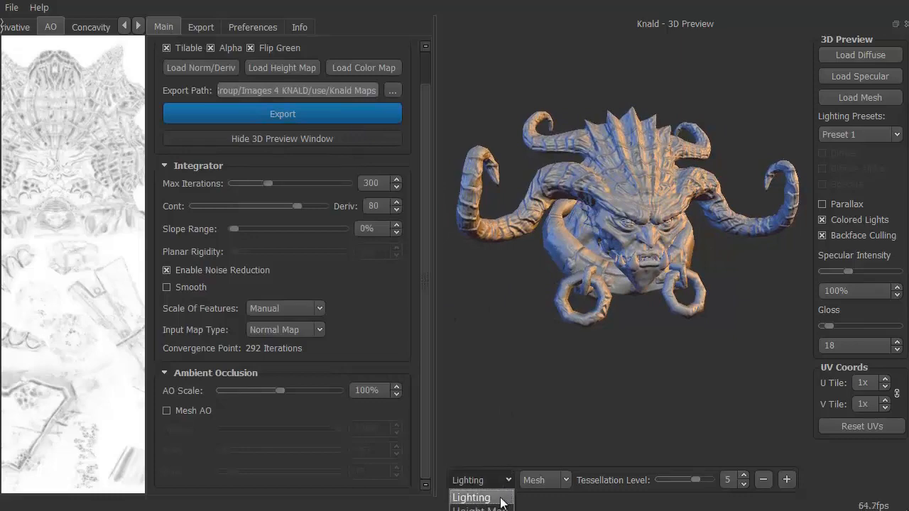
left_click(480, 510)
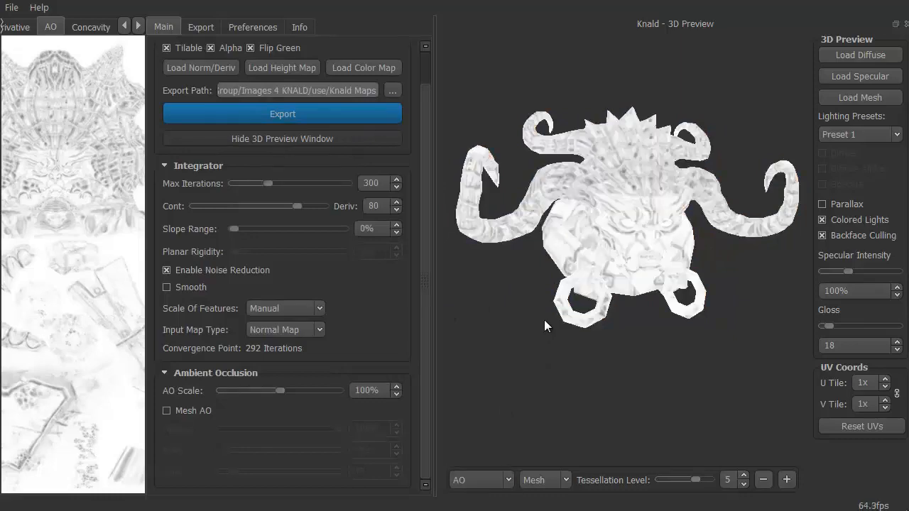
scroll(544, 320, "up", 3)
scroll(547, 323, "down", 3)
left_click_drag(542, 353, 494, 349)
Step: Enable Mesh AO for the demon head and hide the 3D preview window to view the whole AO map
left_click(166, 410)
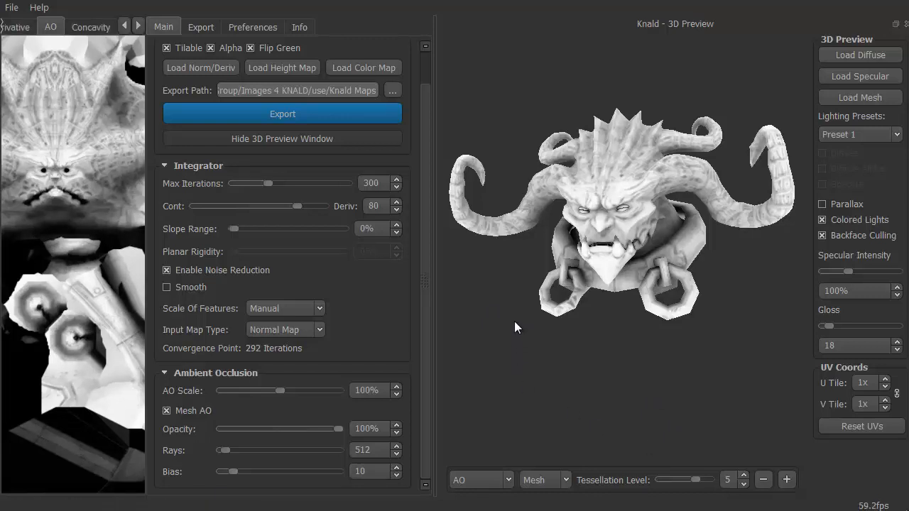
left_click_drag(514, 321, 536, 334)
left_click(268, 138)
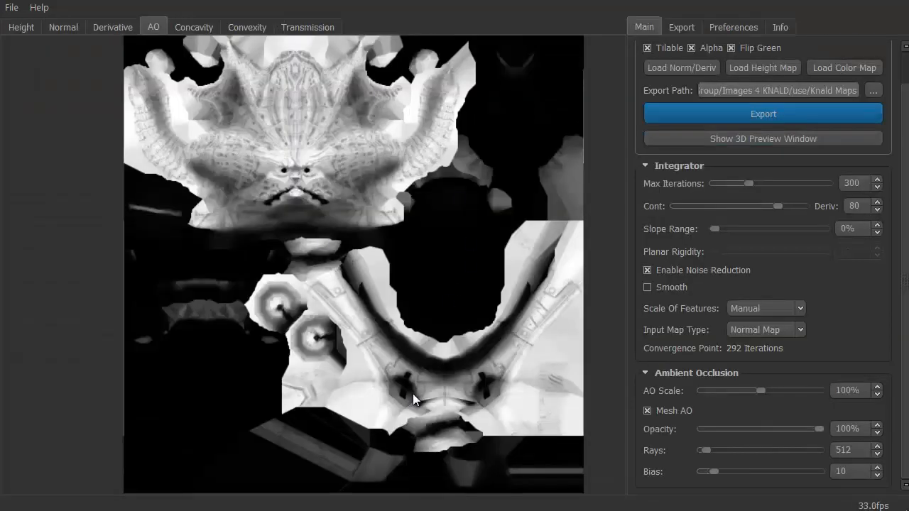
Step: Leave only the AO map enabled for export as 8-bit TGA, bring back the 3D preview, and export the map
left_click(685, 27)
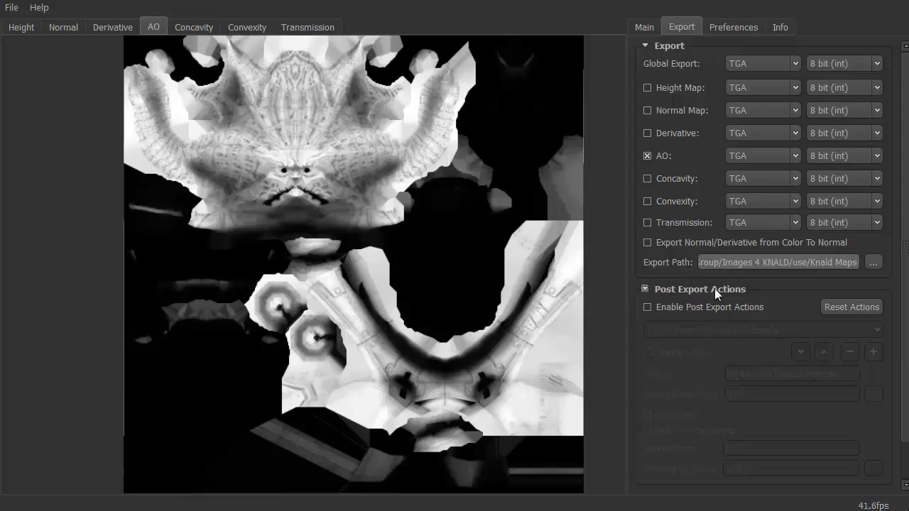
left_click(648, 28)
left_click(742, 138)
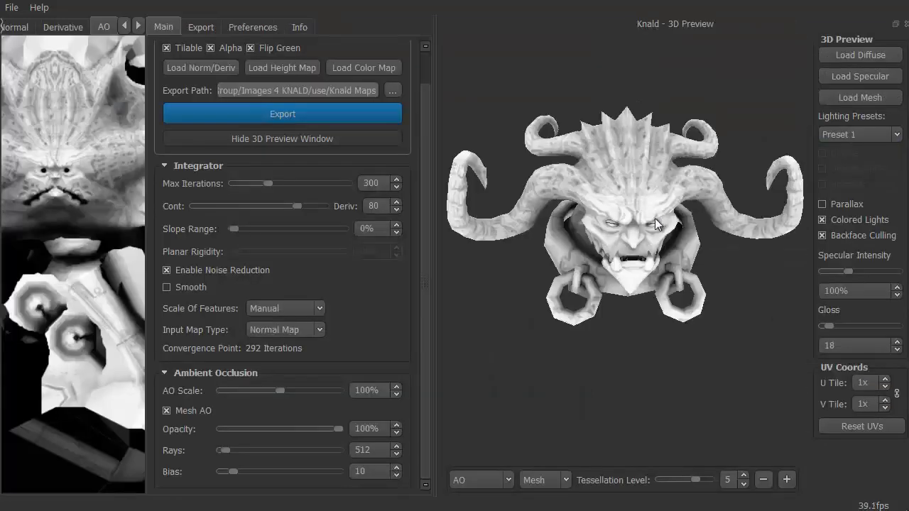
left_click_drag(503, 279, 483, 280)
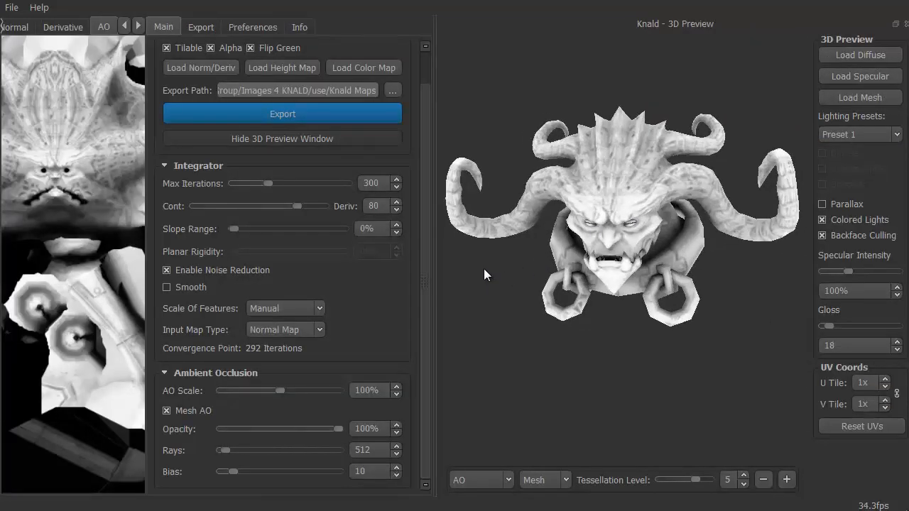
key("ctrl+e")
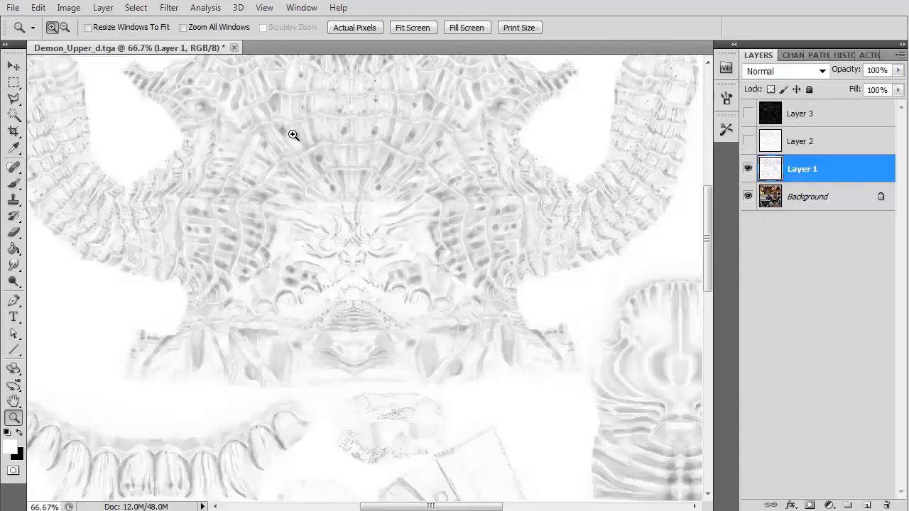
Step: Open Demon_Upper_n_occlusion.tga, cut its entire image to the clipboard, and close the file without saving
key("ctrl+o")
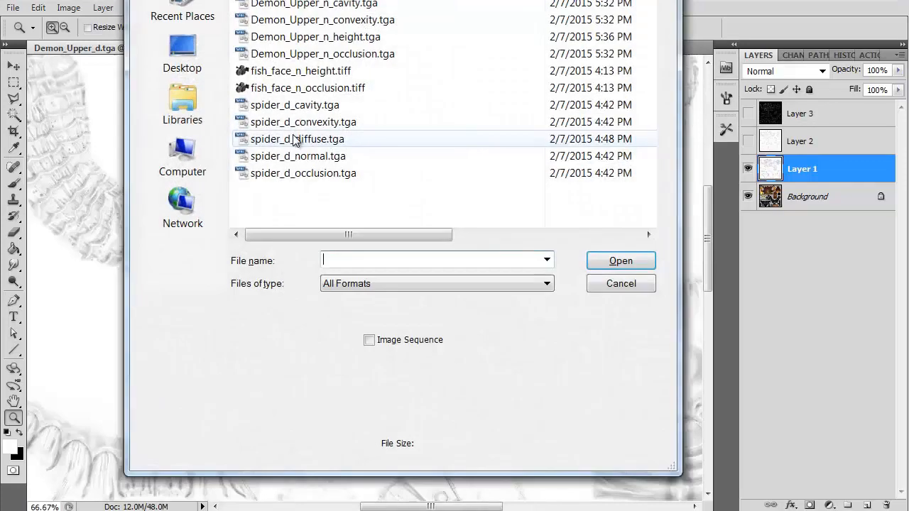
left_click(337, 54)
double_click(337, 54)
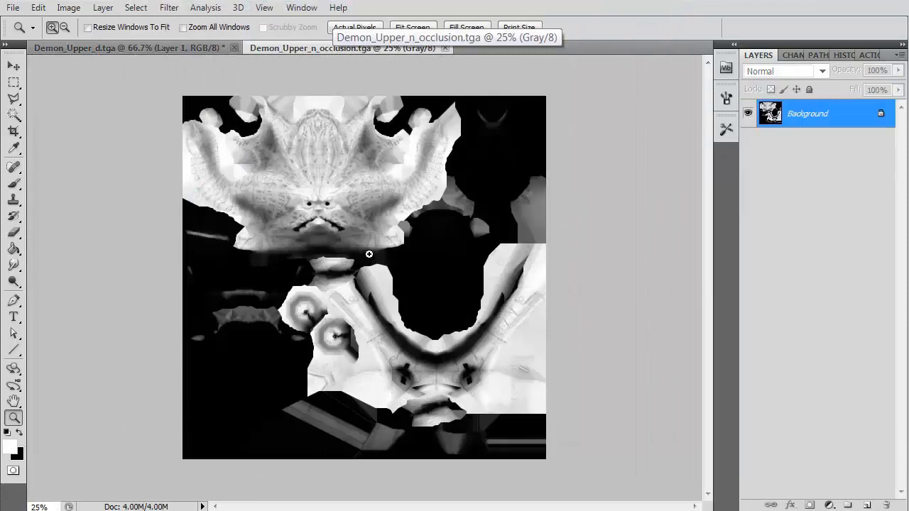
key("ctrl+a")
key("ctrl+x")
key("ctrl+w")
left_click(448, 205)
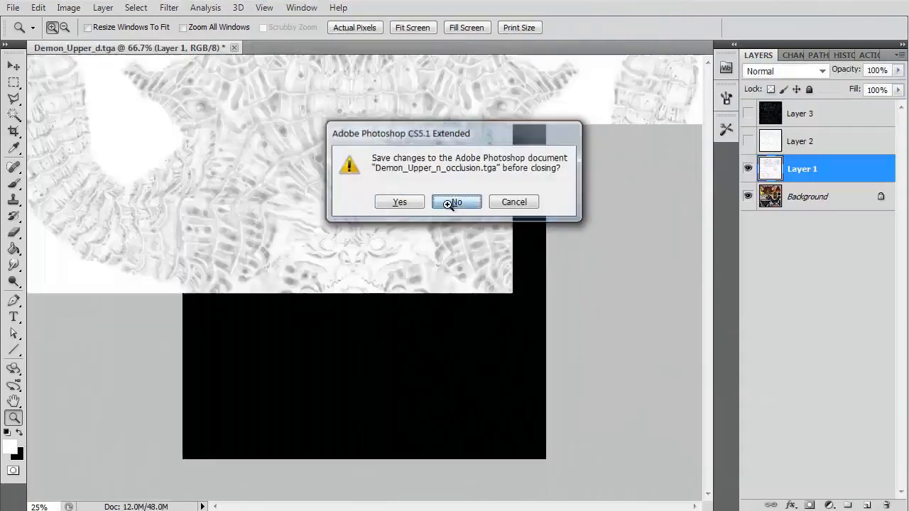
Step: Set Layer 1's blend mode to Overlay and its opacity to 40% over the demon diffuse texture
left_click(784, 72)
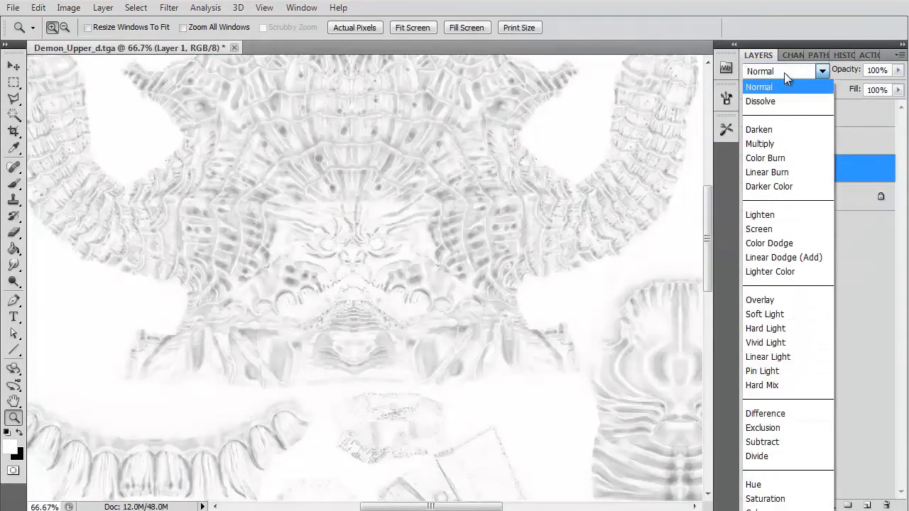
left_click(778, 300)
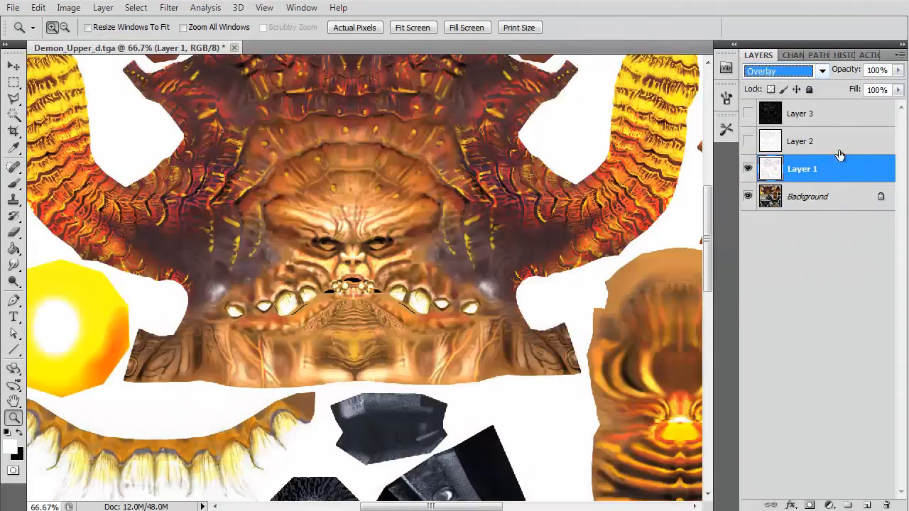
left_click(876, 71)
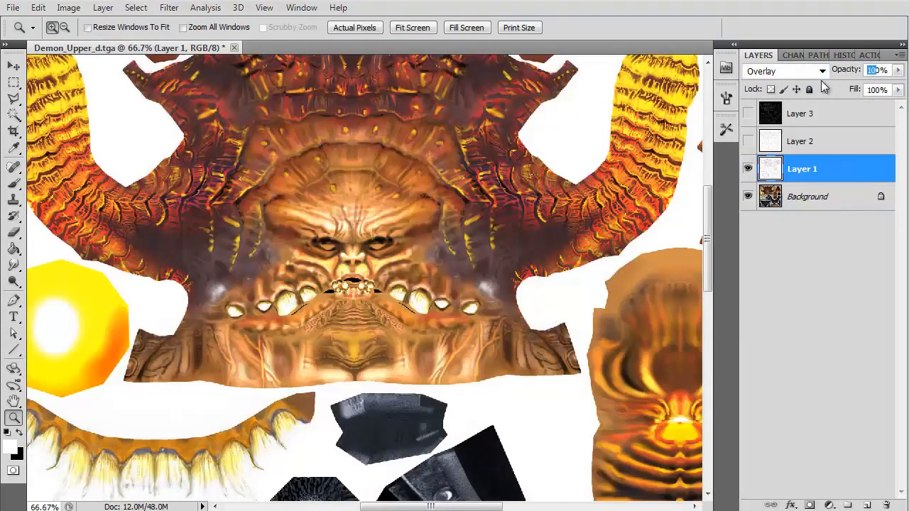
type("40")
key("Return")
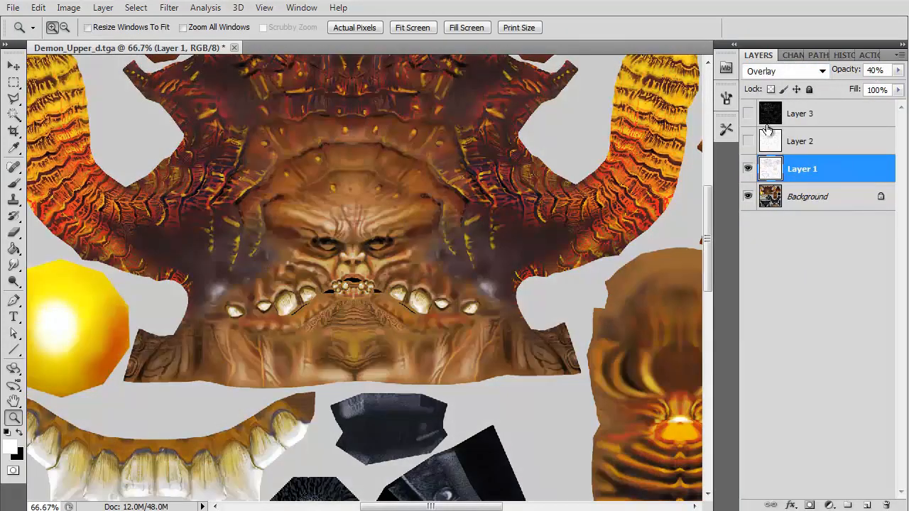
Step: Paste the Mesh AO occlusion map above Layer 1, hide Layer 1, and set the pasted layer to Overlay
key("ctrl+v")
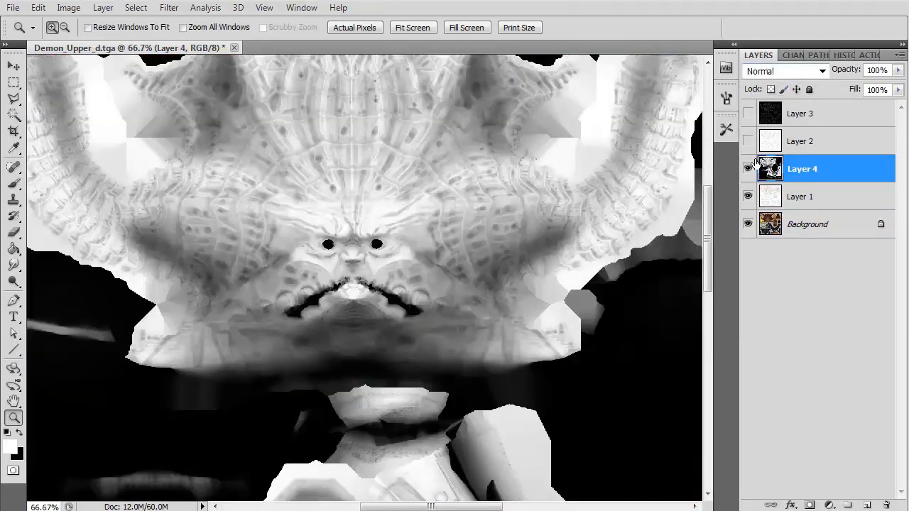
left_click(750, 199)
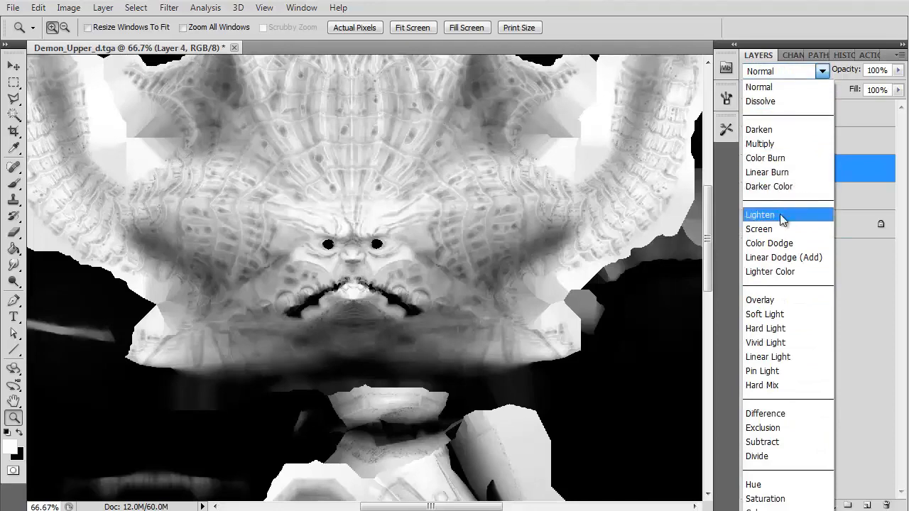
left_click(788, 301)
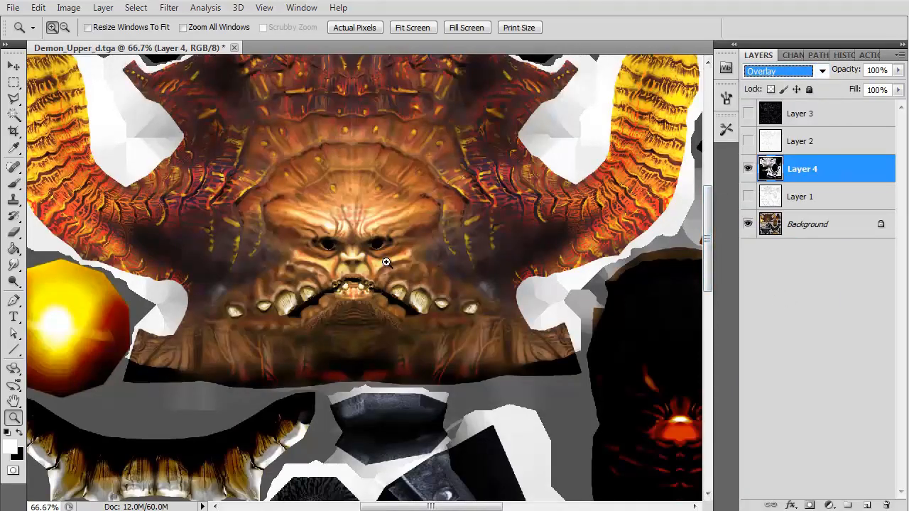
Step: Compare the texture with and without the pasted occlusion layer, and set that layer's opacity to 40%
left_click(747, 170)
left_click(747, 170)
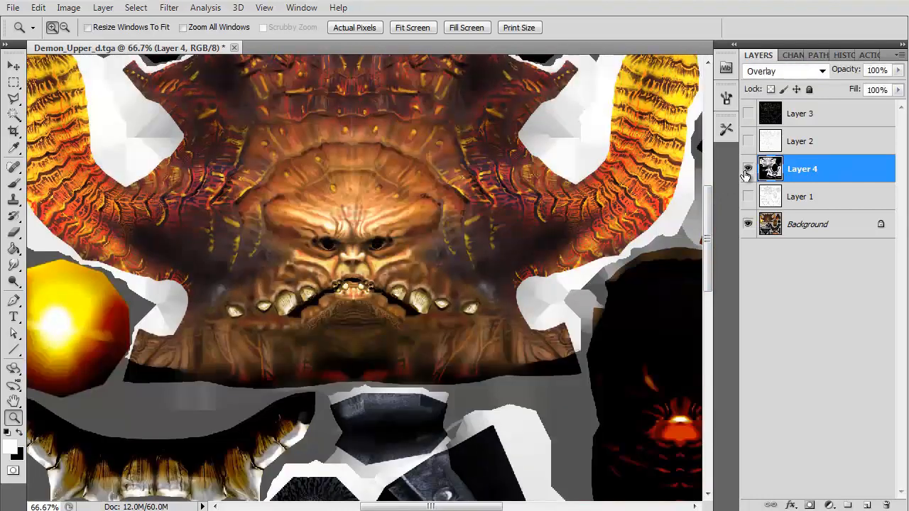
left_click(747, 170)
left_click(747, 169)
left_click_drag(878, 70, 846, 78)
type("4")
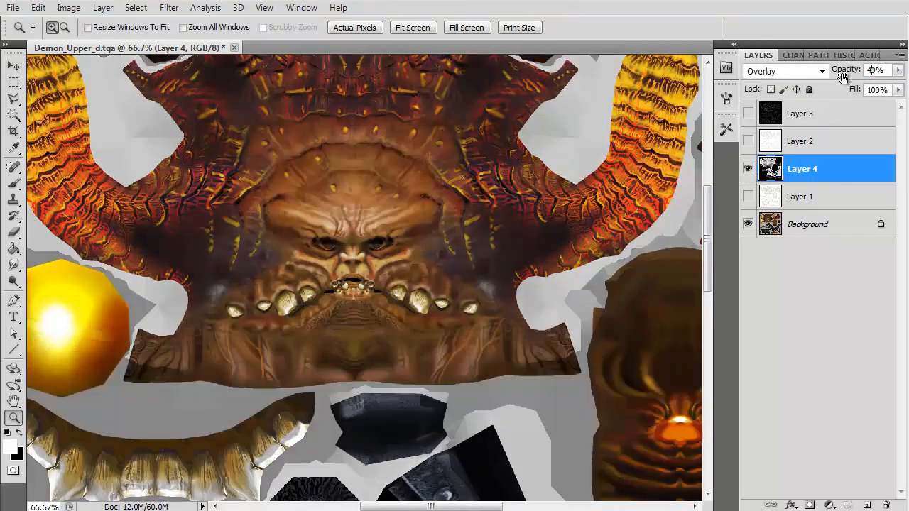
Step: Compare the old occlusion on Layer 1 with the Mesh AO on Layer 4, leaving only Layer 4 shown over the background
left_click(748, 197)
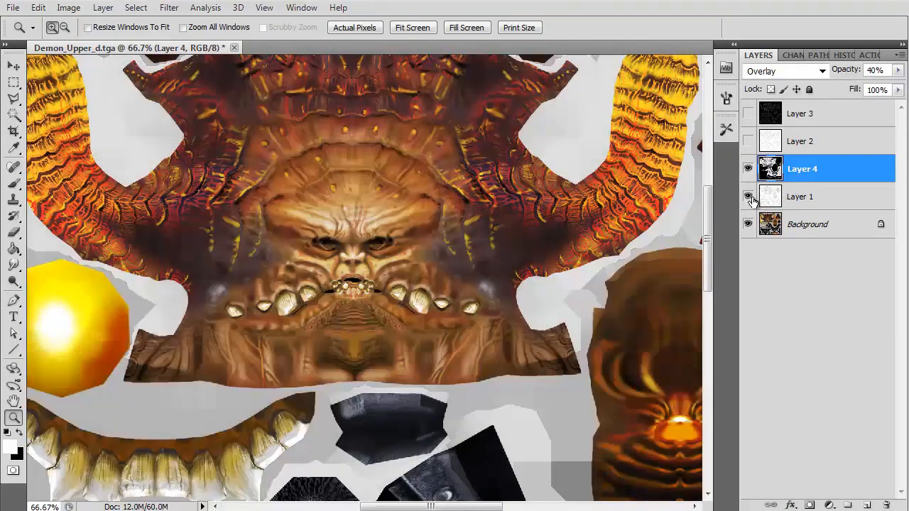
left_click(794, 200)
left_click(747, 170)
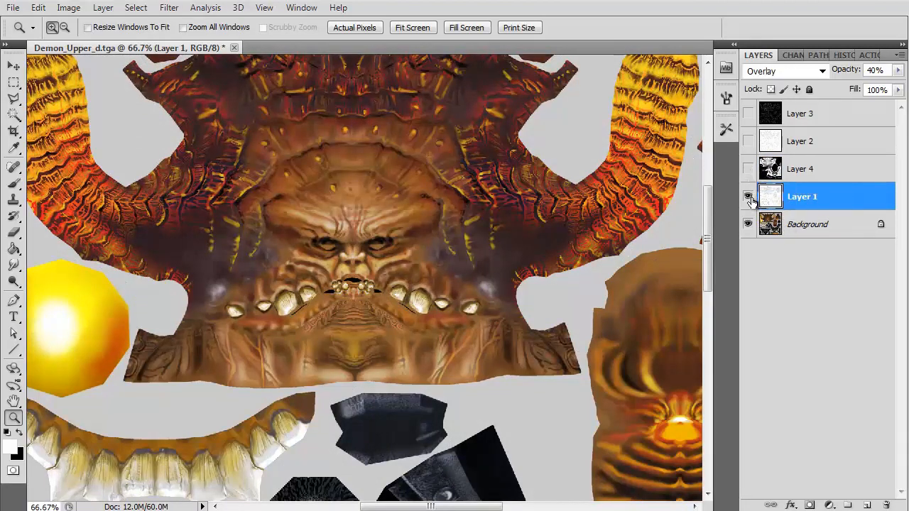
left_click(748, 198)
left_click(748, 169)
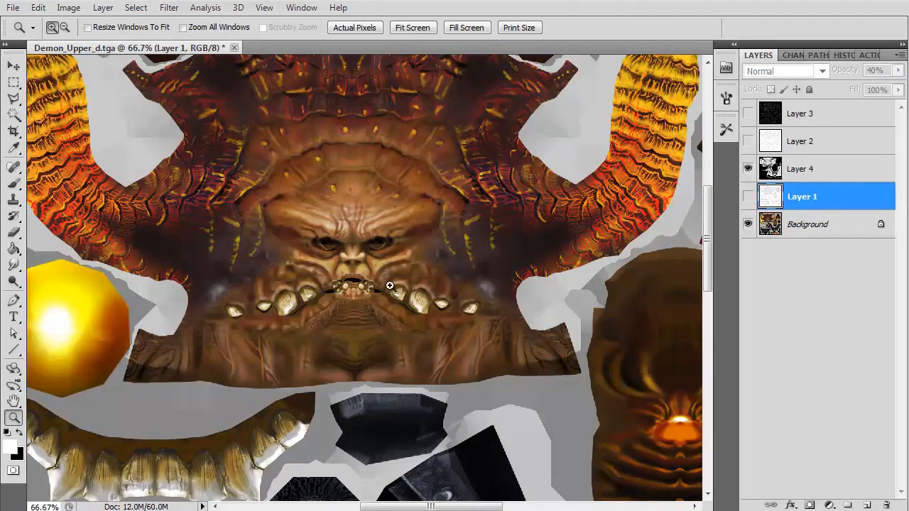
Step: Show Layer 2 and Layer 3 over the texture, and hide Layer 4 to compare the occlusion versions
left_click(748, 141)
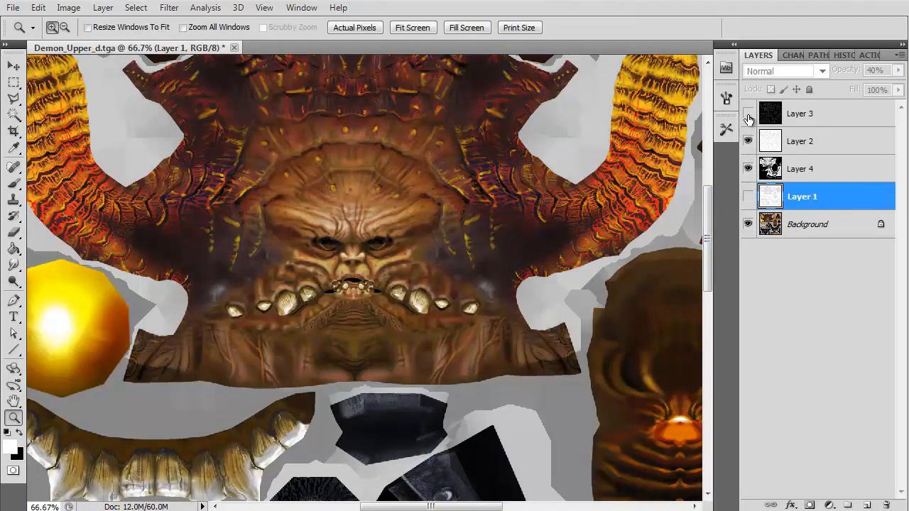
left_click(748, 114)
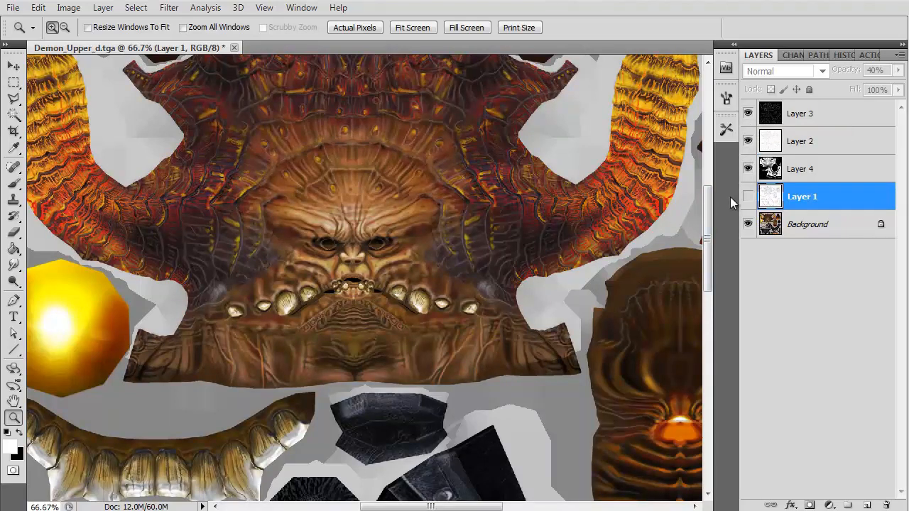
left_click(748, 169)
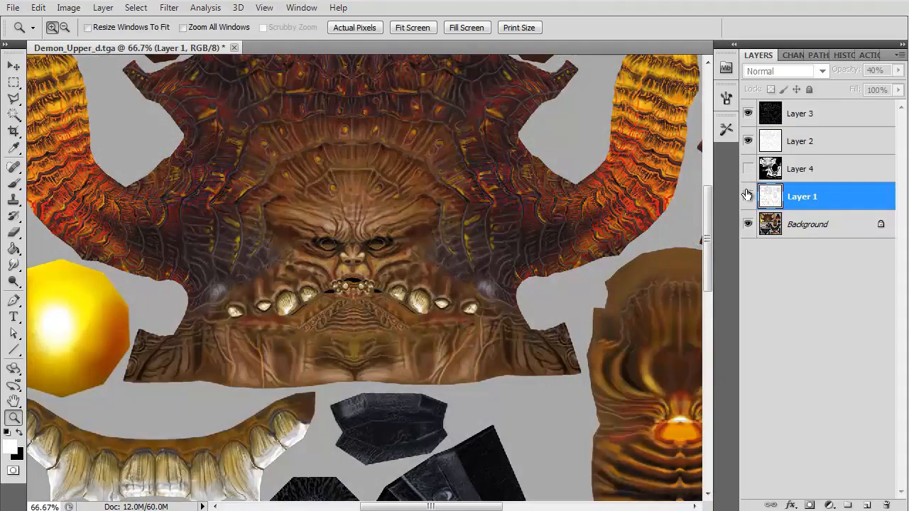
Step: Show Layer 4 and hide Layer 1 in the demon head texture
left_click(747, 196)
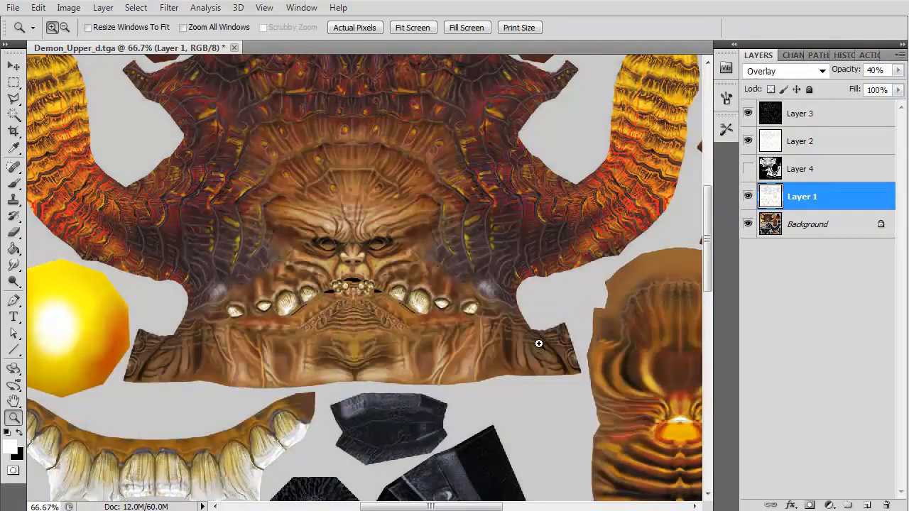
left_click_drag(703, 254, 704, 237)
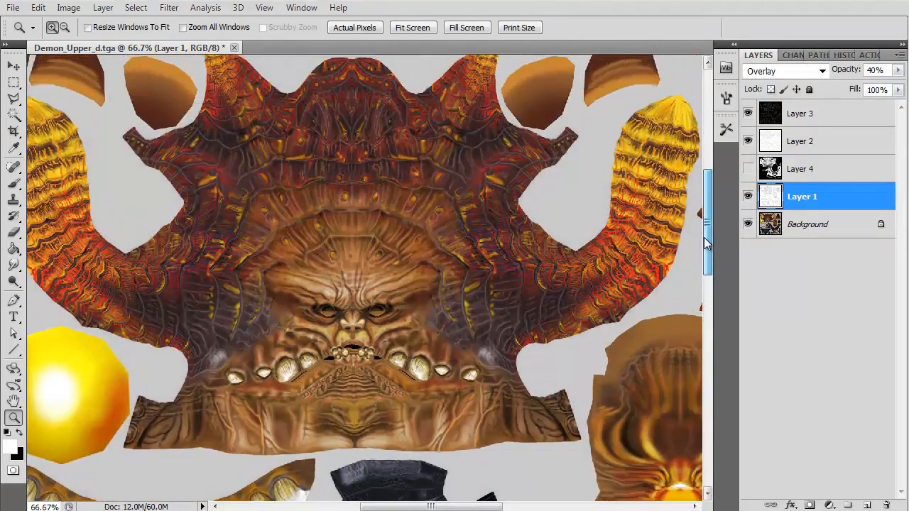
left_click(748, 169)
left_click(749, 197)
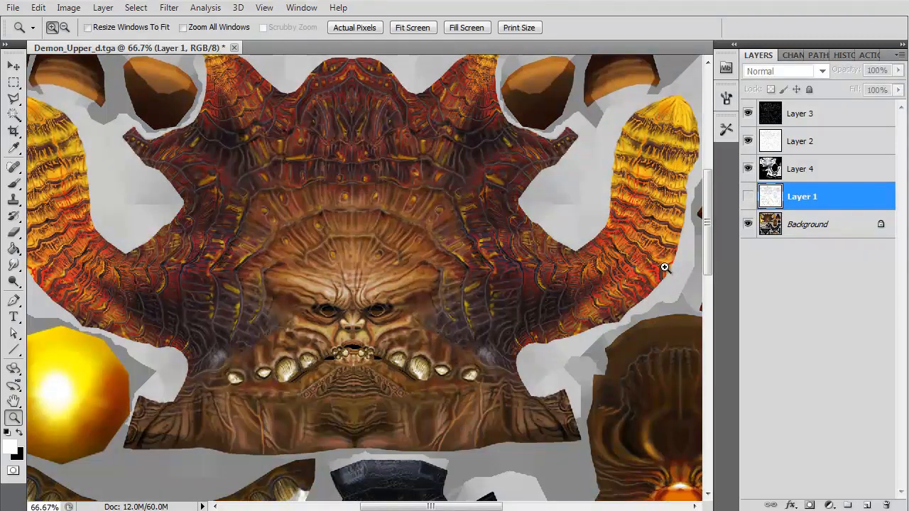
left_click_drag(708, 238, 710, 230)
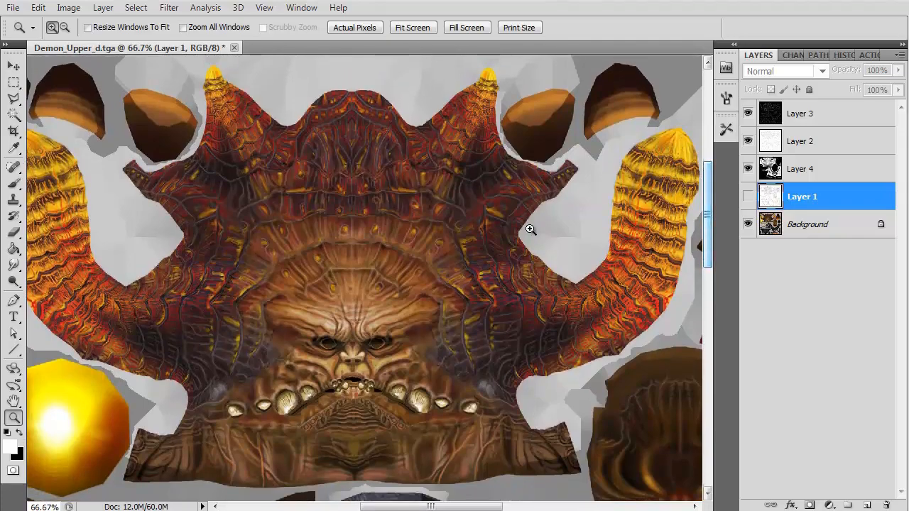
Step: Start saving a copy of the texture to the Knald Maps folder in Targa format
left_click(13, 7)
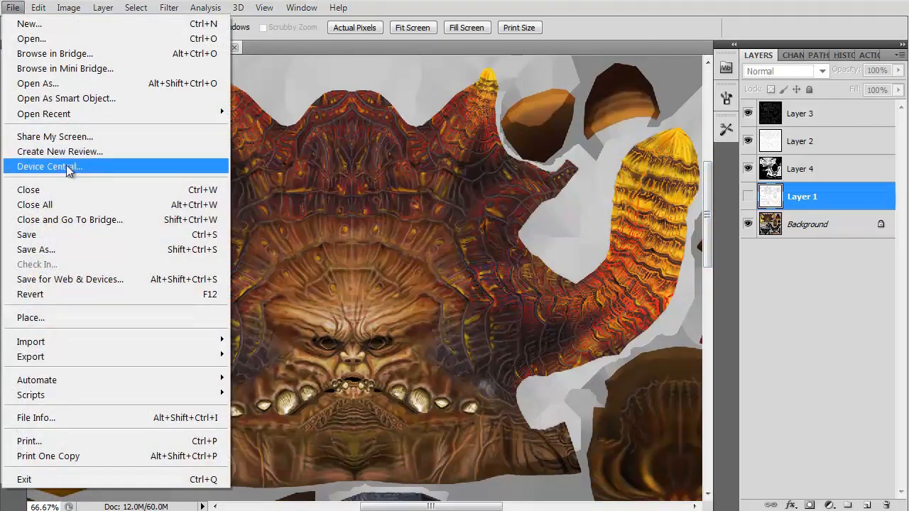
left_click(71, 233)
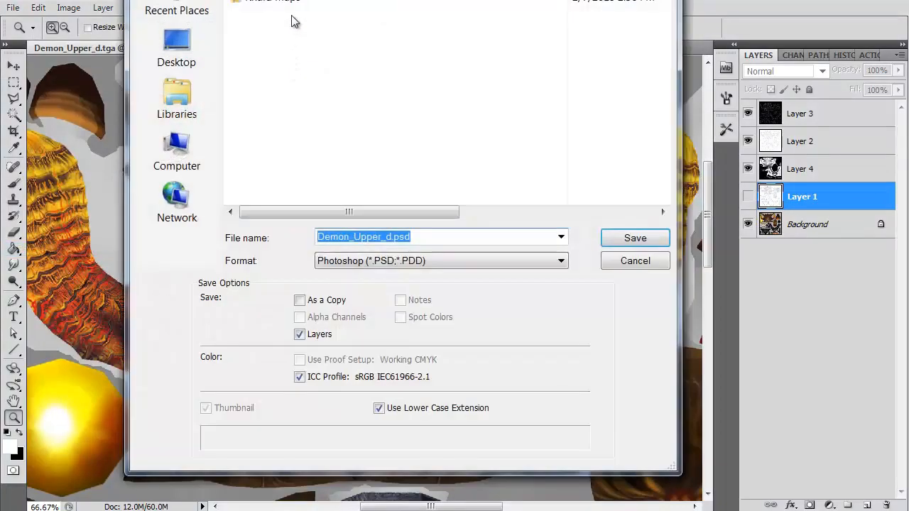
left_click(366, 259)
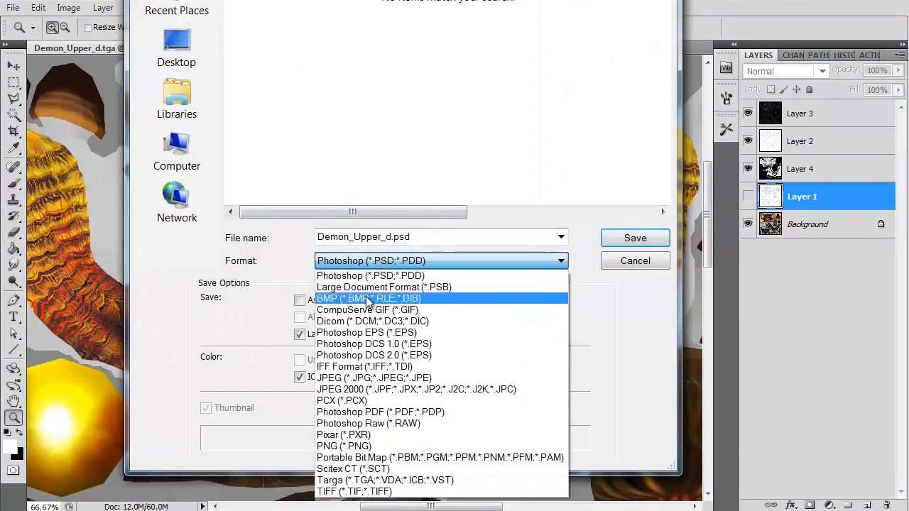
left_click(397, 482)
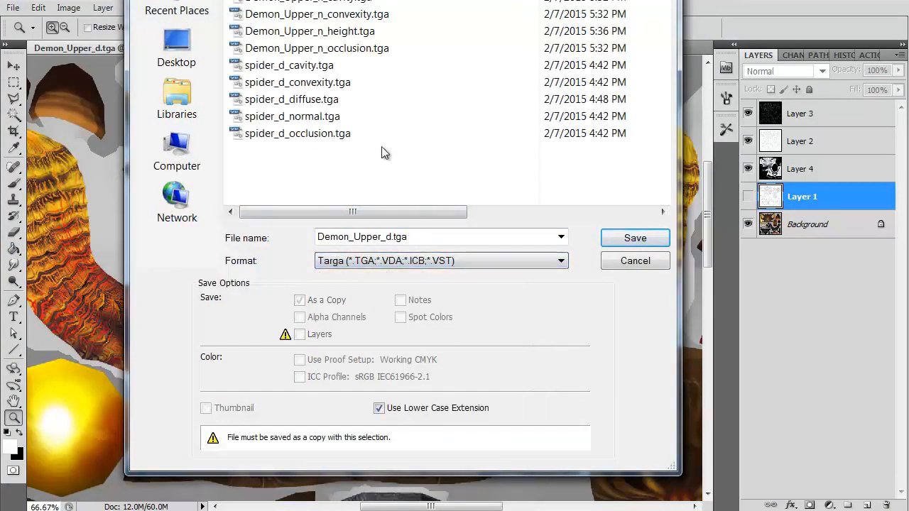
Step: Name the texture copy Demon_Upper_diffuse.tga, based on the existing cavity map's file name, and save it at 24 bits/pixel
left_click(305, 2)
left_click(381, 237)
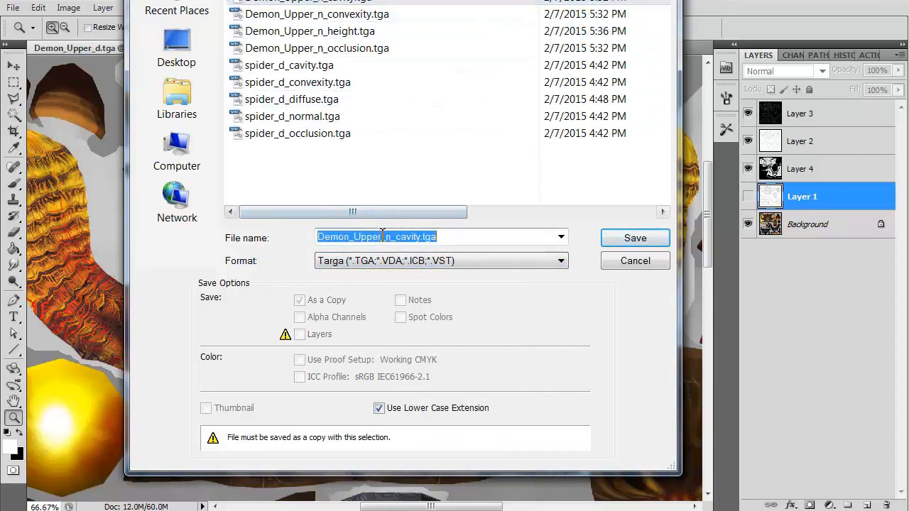
left_click(391, 238)
key("BackSpace")
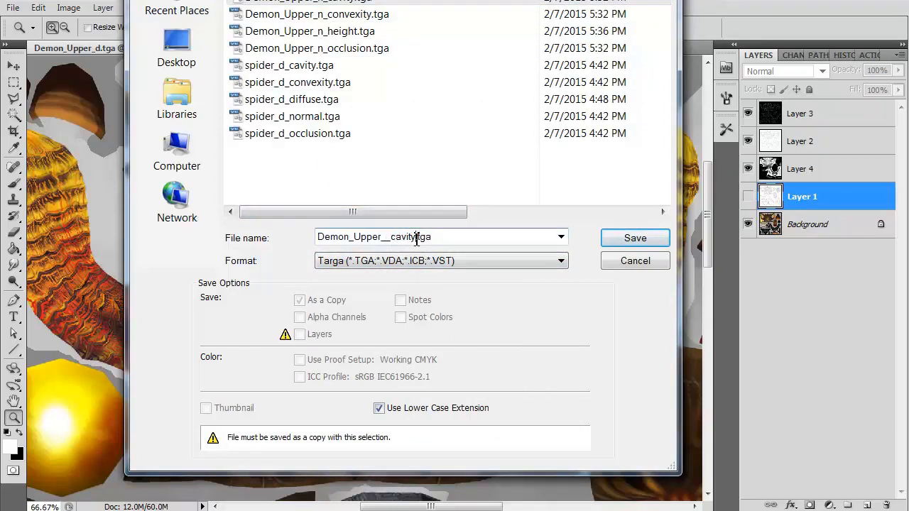
key("BackSpace")
key("BackSpace")
key("BackSpace")
key("BackSpace")
key("BackSpace")
key("BackSpace")
key("BackSpace")
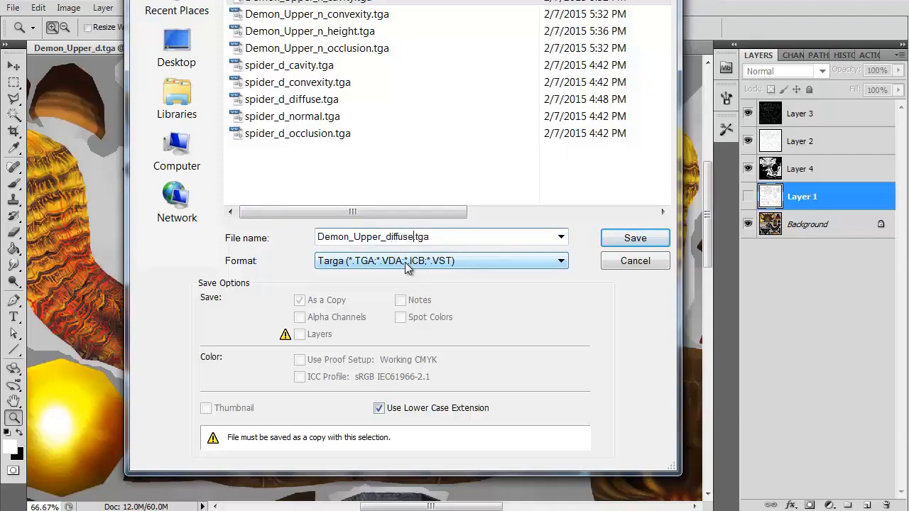
left_click(634, 238)
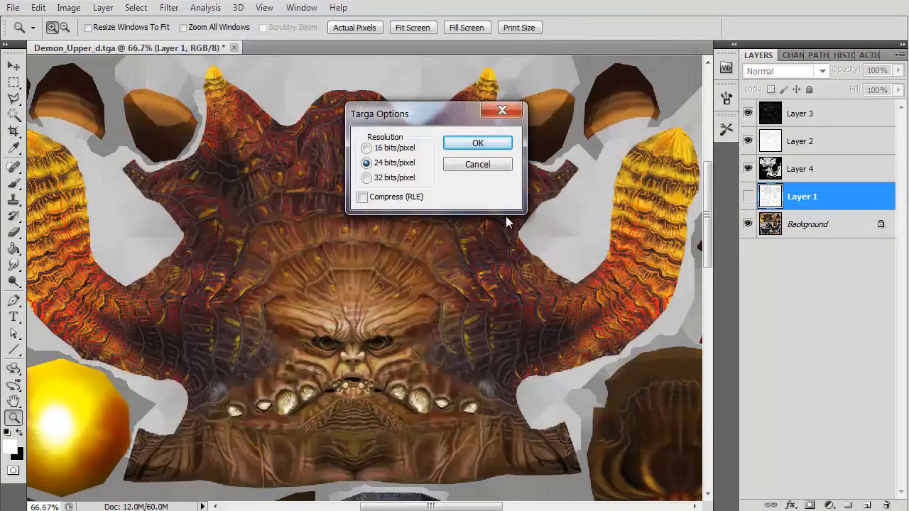
left_click(477, 143)
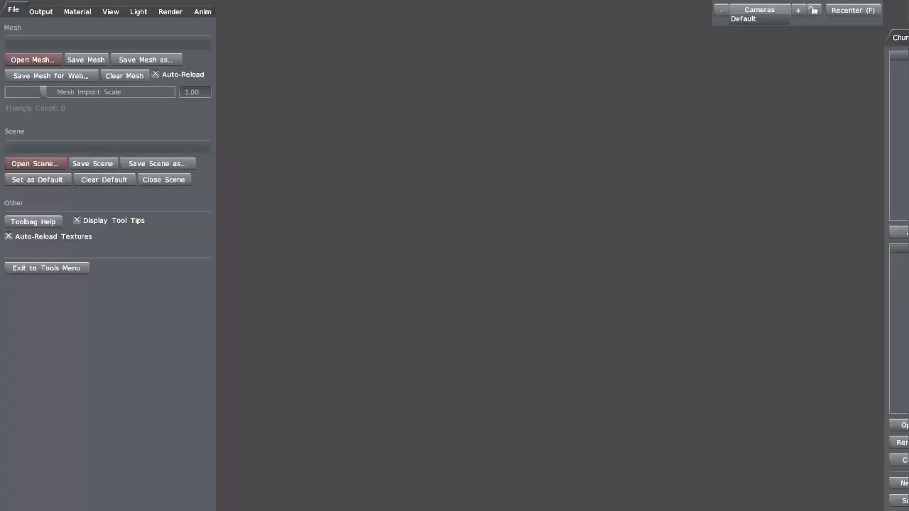
Step: Switch to Marmoset Toolbag and load the mesh demon_head.obj
left_click(33, 60)
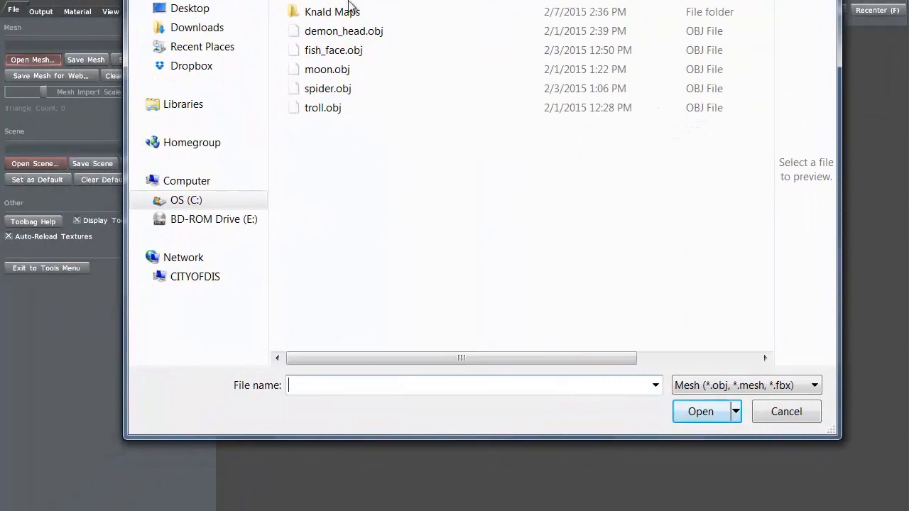
double_click(347, 34)
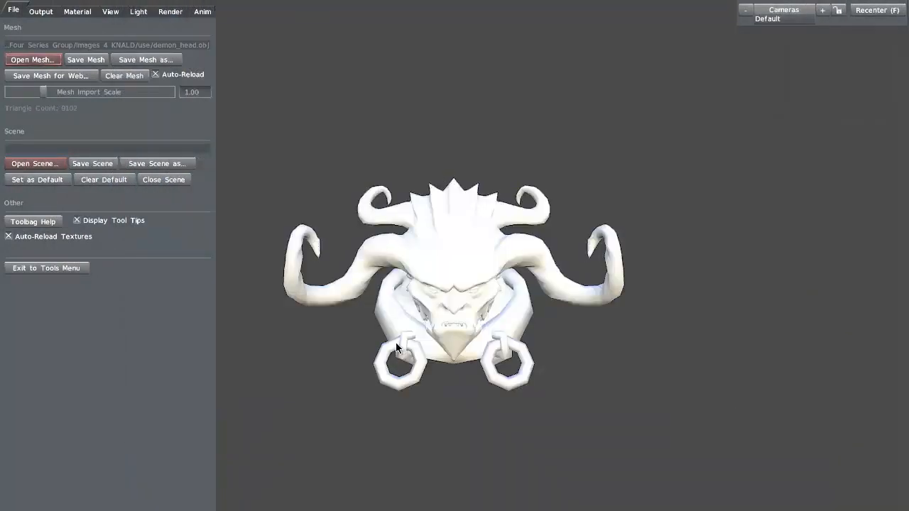
left_click_drag(301, 349, 317, 337)
right_click_drag(317, 337, 406, 342)
left_click_drag(405, 342, 412, 345)
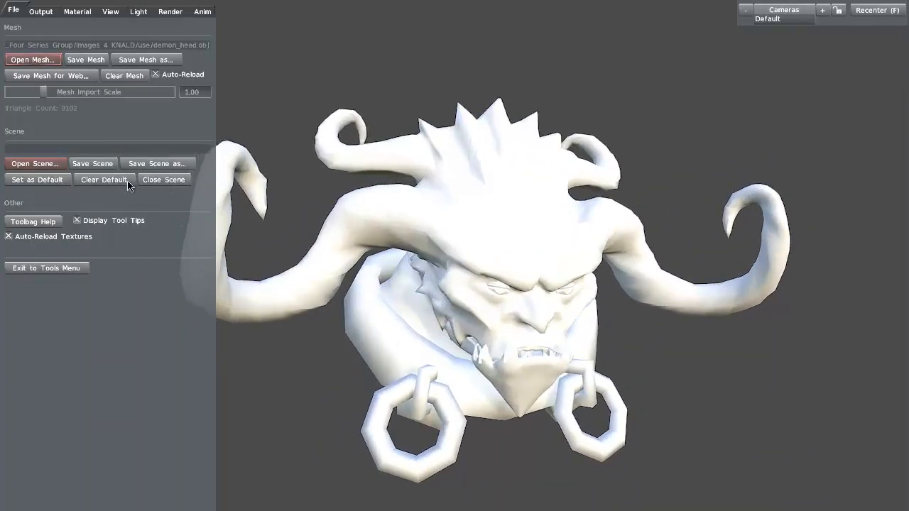
Step: Assign Demon_Upper_diffuse.tga from the Knald Maps folder as the material's diffuse map
left_click(77, 11)
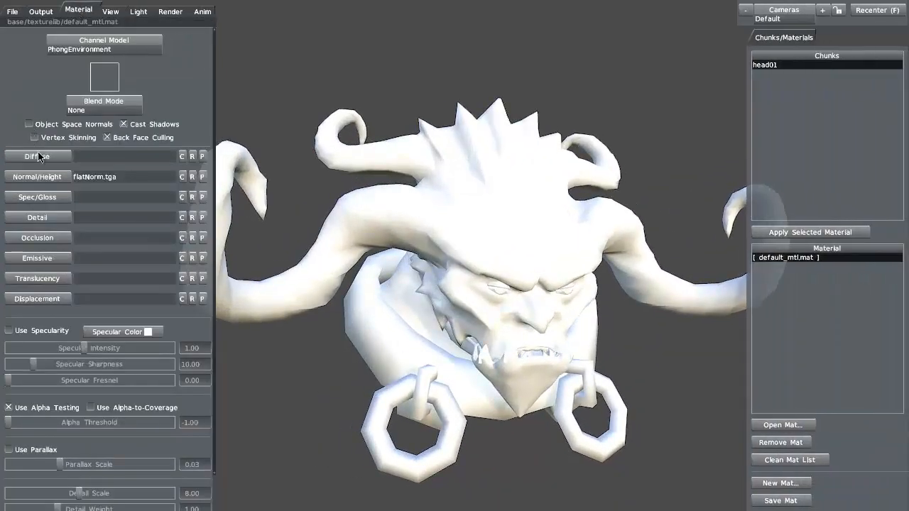
left_click(39, 156)
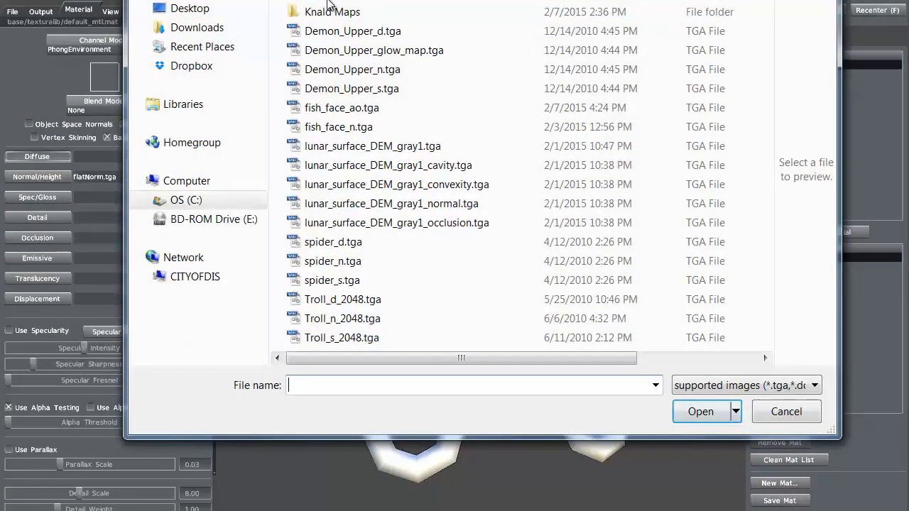
double_click(331, 9)
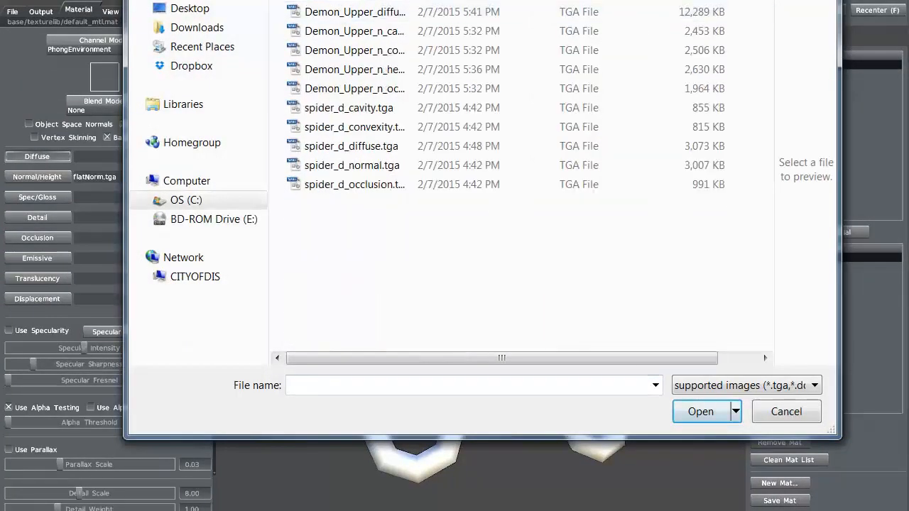
left_click(315, 12)
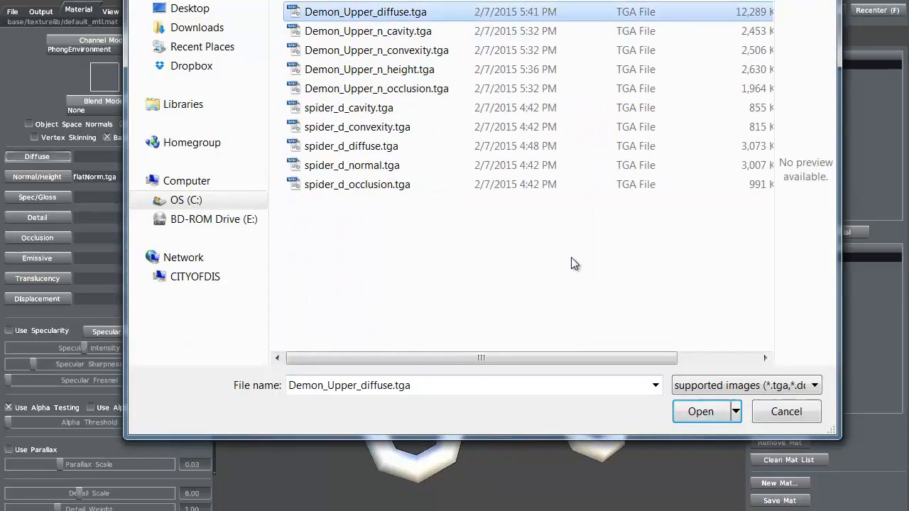
left_click(694, 412)
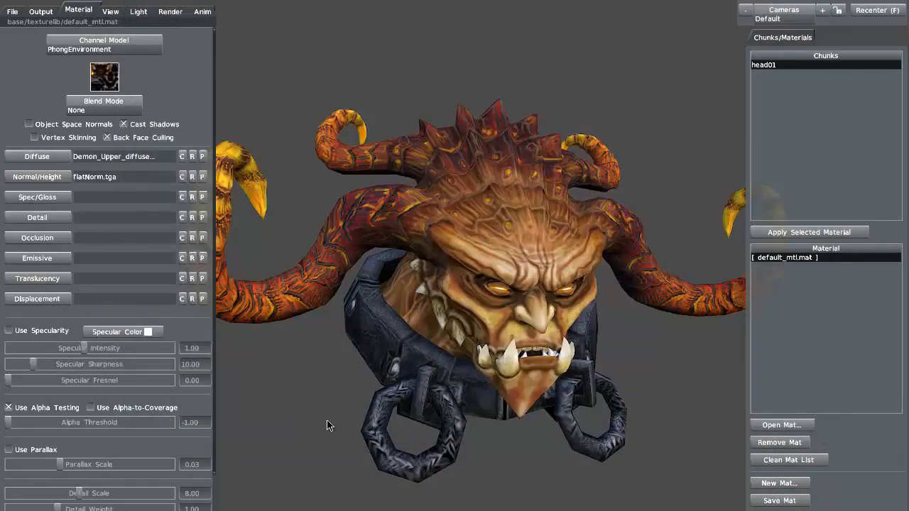
mouse_move(332, 418)
left_mouse_down()
mouse_move(361, 416)
mouse_move(291, 417)
mouse_move(331, 385)
mouse_move(348, 414)
left_mouse_up()
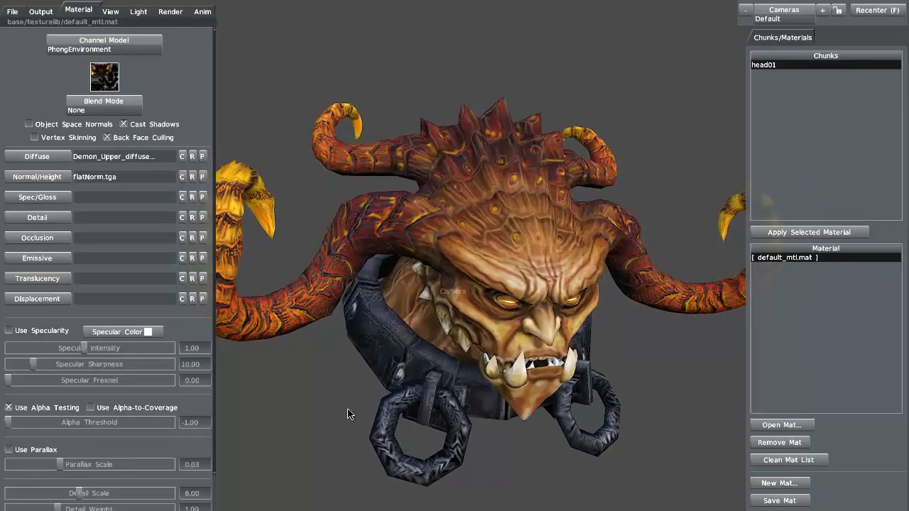
Step: Assign Demon_Upper_n.tga from the parent folder of Knald Maps as the material's normal/height map
left_click(48, 178)
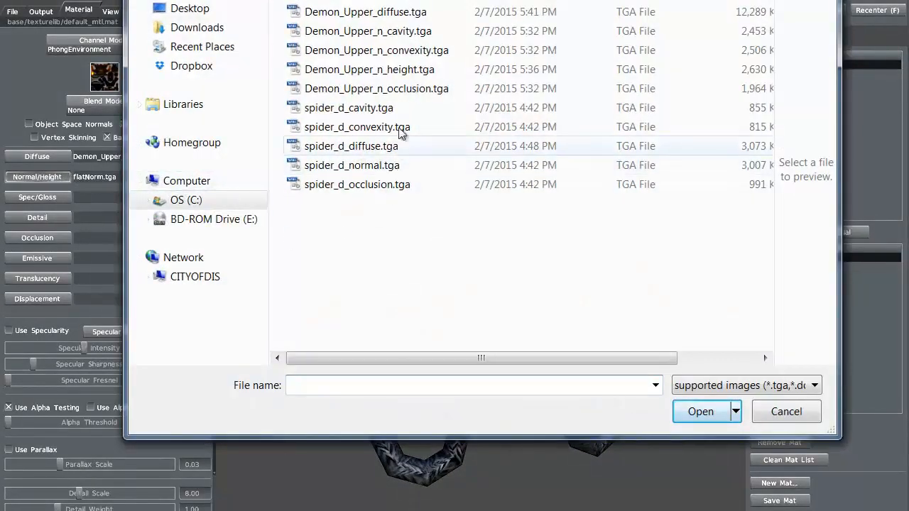
left_click(397, 1)
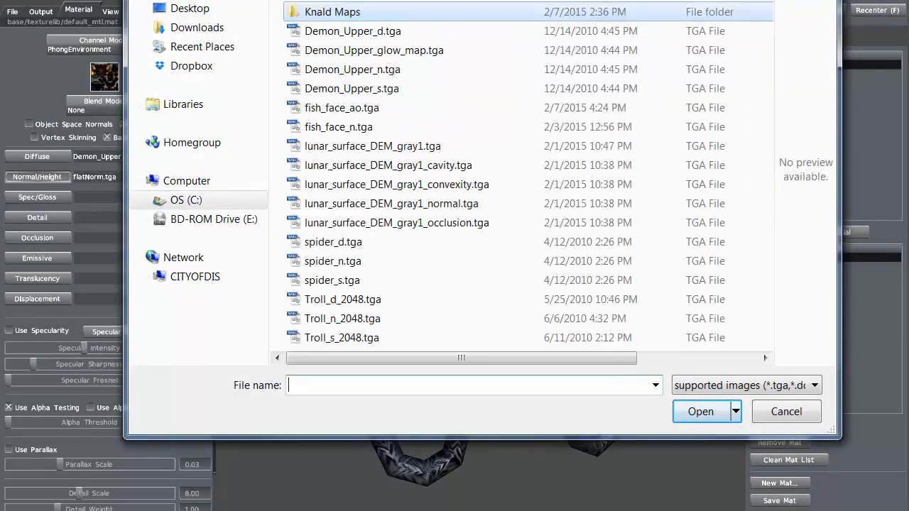
left_click(361, 69)
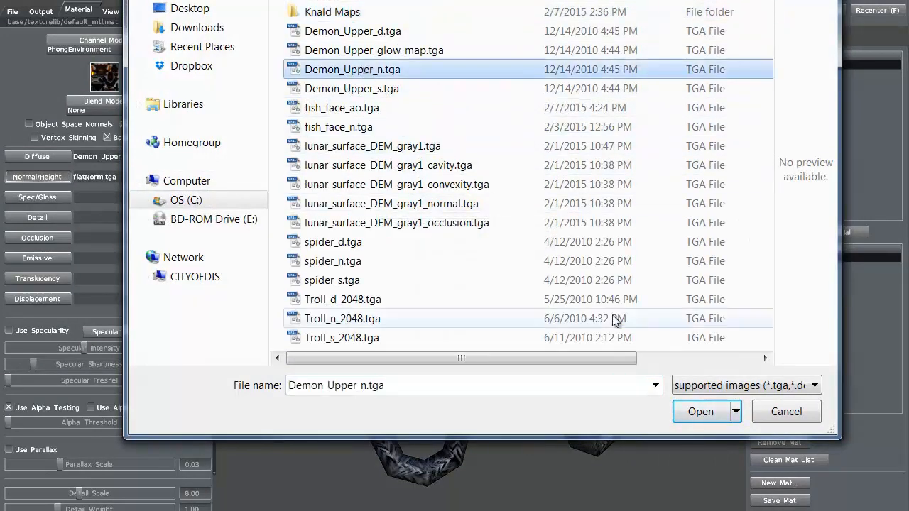
left_click(700, 412)
mouse_move(322, 410)
left_mouse_down()
mouse_move(330, 386)
mouse_move(363, 387)
mouse_move(309, 402)
left_mouse_up()
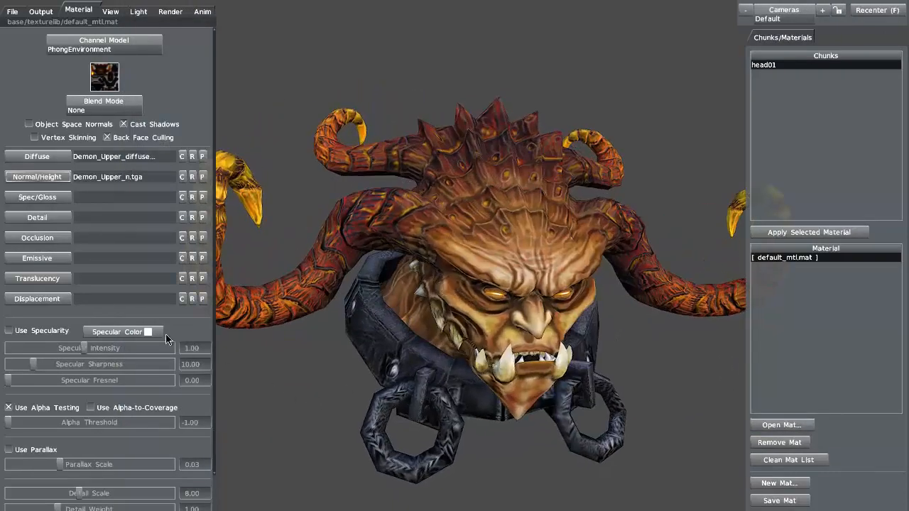
Step: Assign Demon_Upper_s.tga as the material's spec/gloss map
left_click(51, 199)
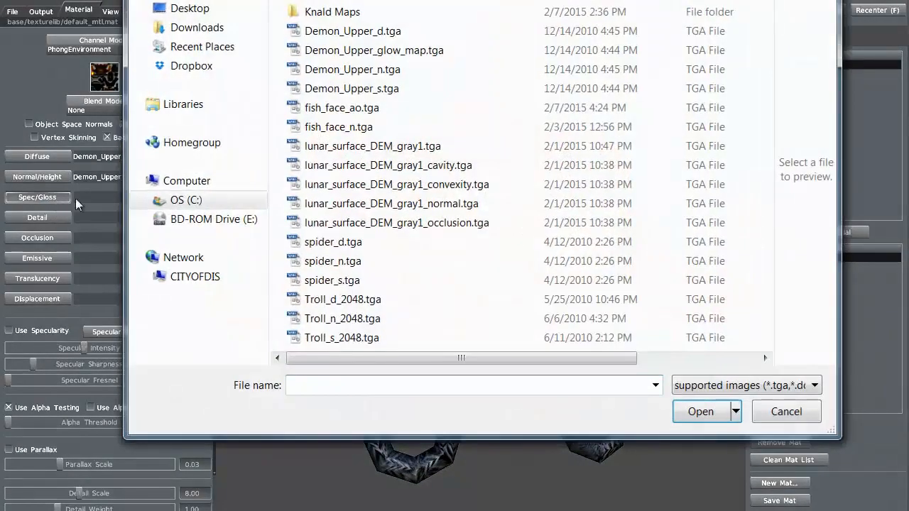
left_click(358, 89)
left_click(687, 415)
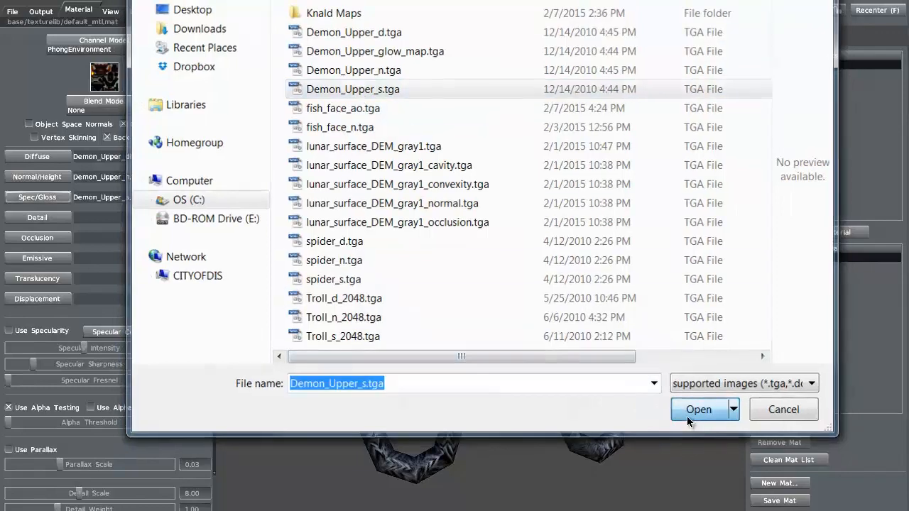
Step: Enable specularity on the demon head material and set the specular intensity to 0.50
left_click(10, 331)
left_click_drag(305, 392, 315, 422)
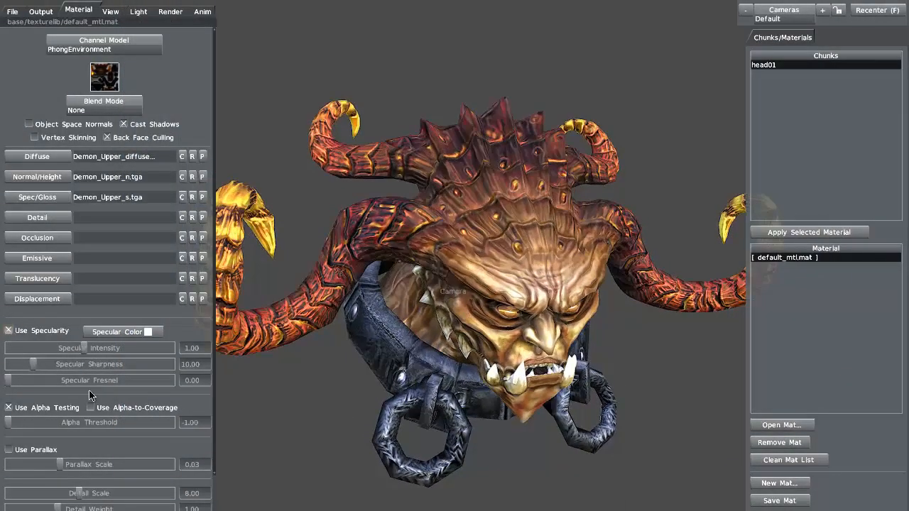
left_click_drag(84, 348, 67, 347)
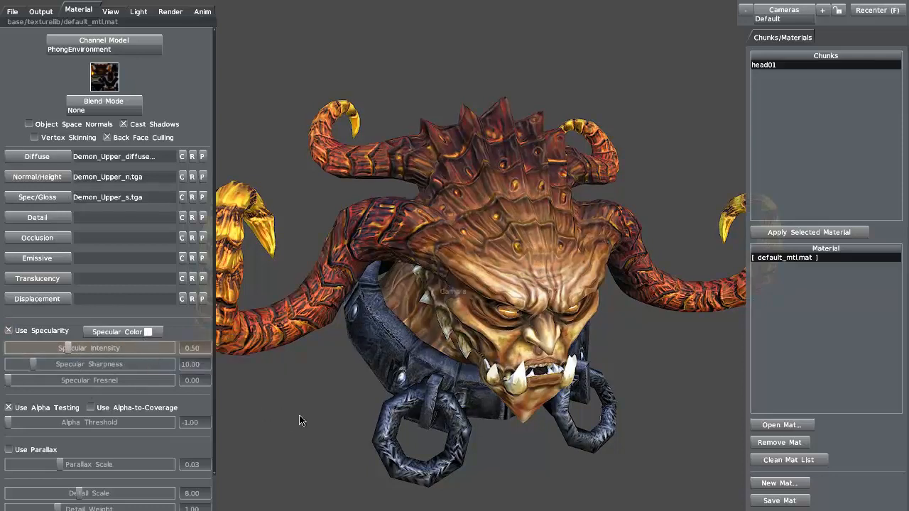
left_click_drag(298, 419, 335, 403)
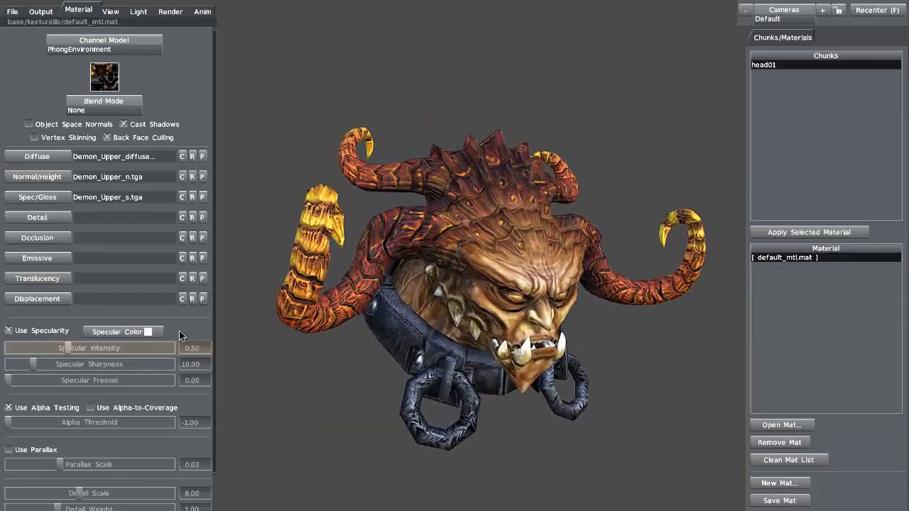
Step: Assign Demon_Upper_glow_map.tga as the material's emissive map
left_click(50, 260)
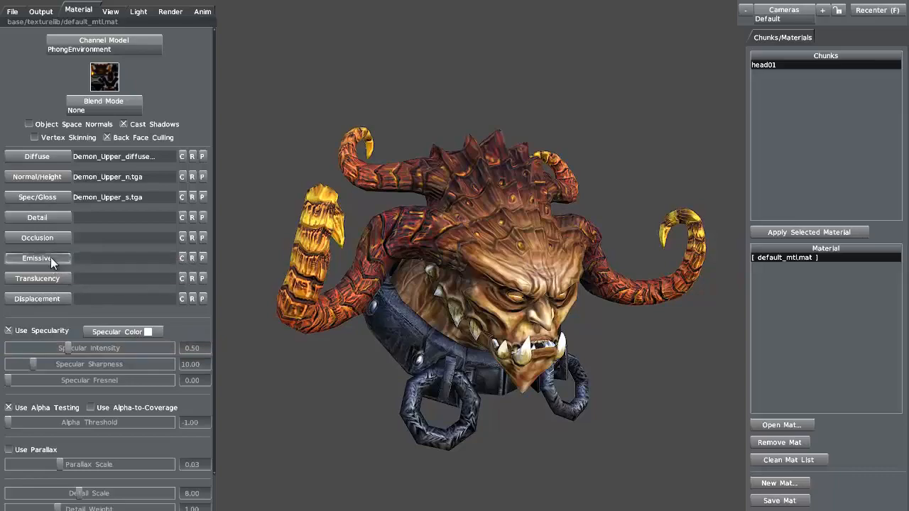
left_click(391, 51)
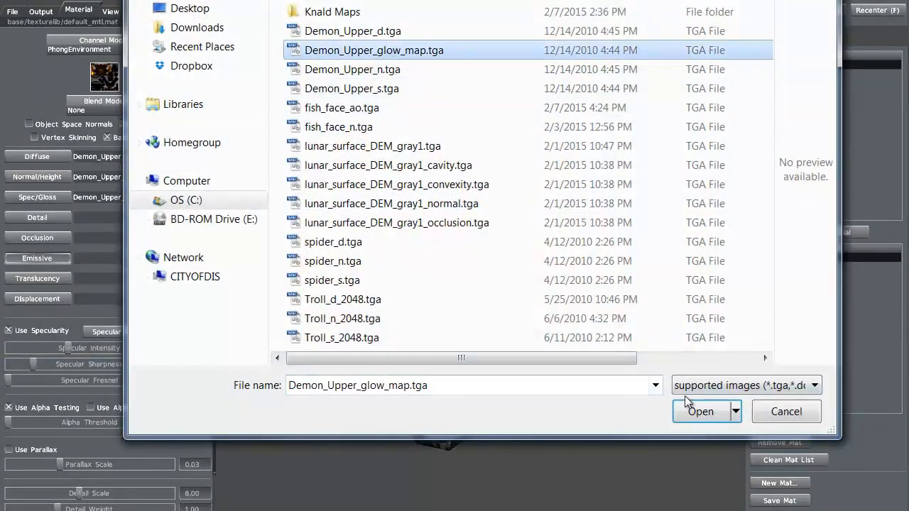
left_click(698, 408)
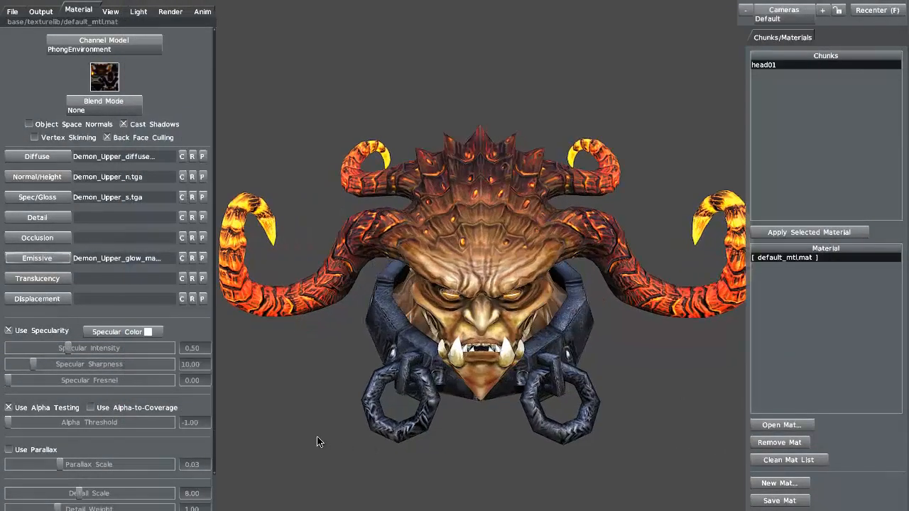
right_click_drag(323, 425, 298, 394)
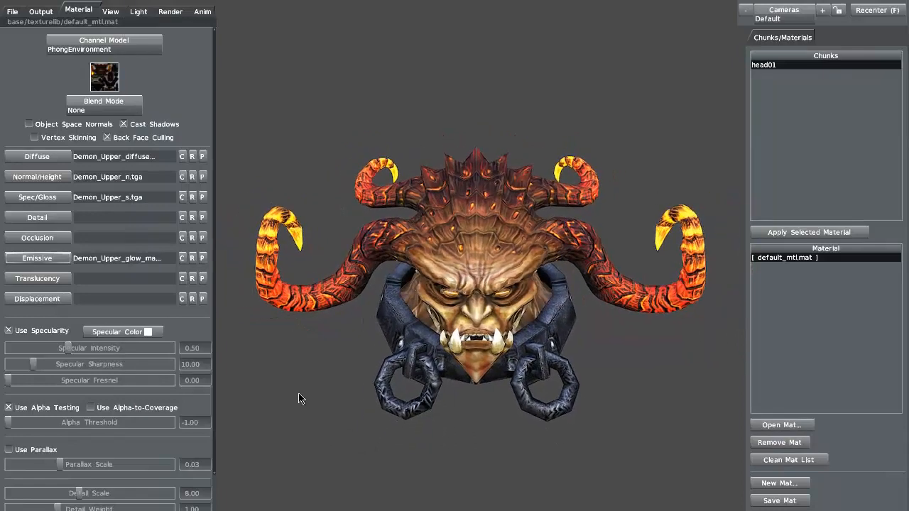
Step: Light the demon head with the Sunset sky preset and set the sky rotation to about 213
left_click_drag(298, 394, 328, 411)
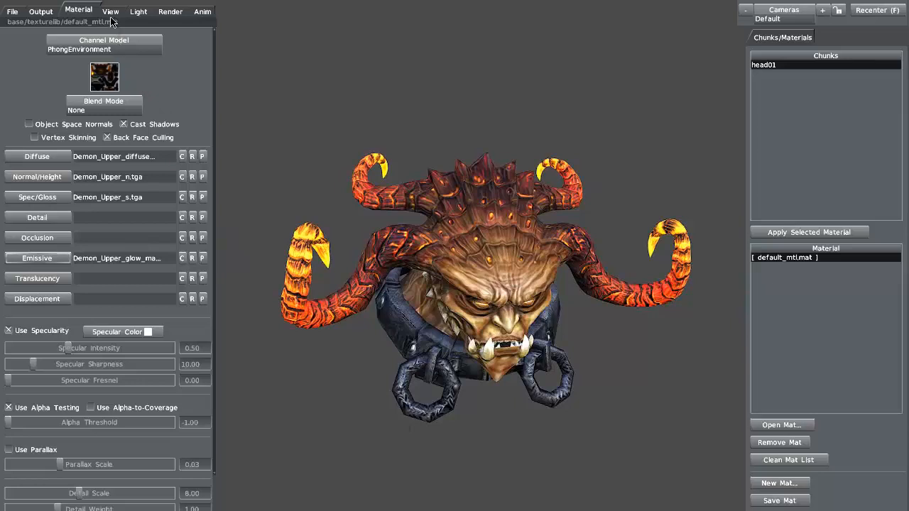
left_click(138, 11)
left_click(51, 47)
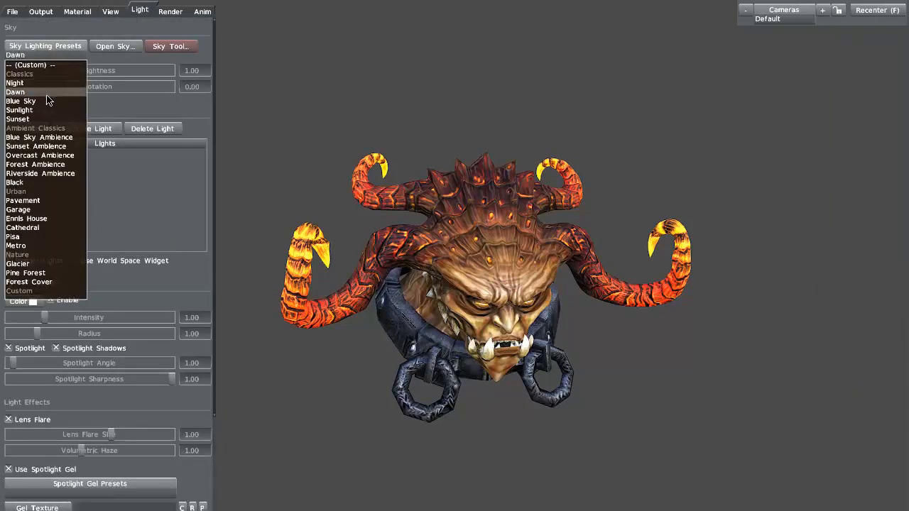
left_click(48, 120)
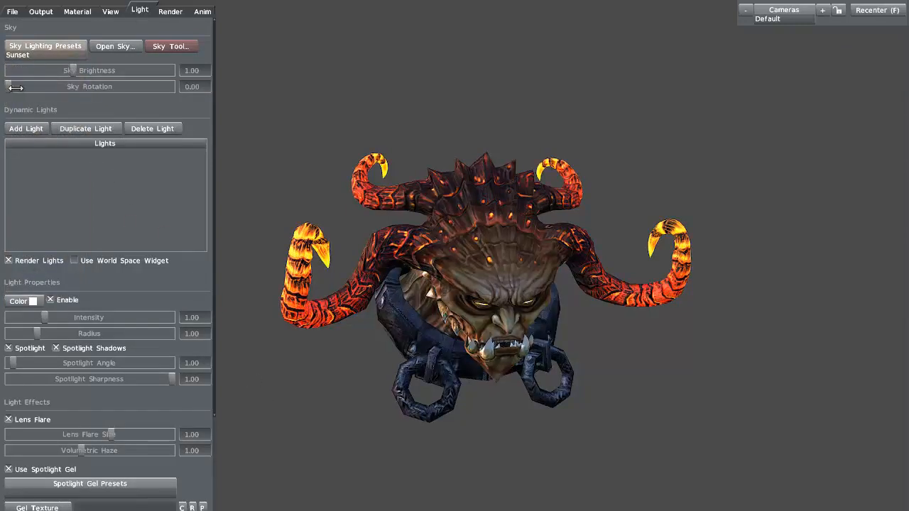
left_click_drag(16, 88, 107, 93)
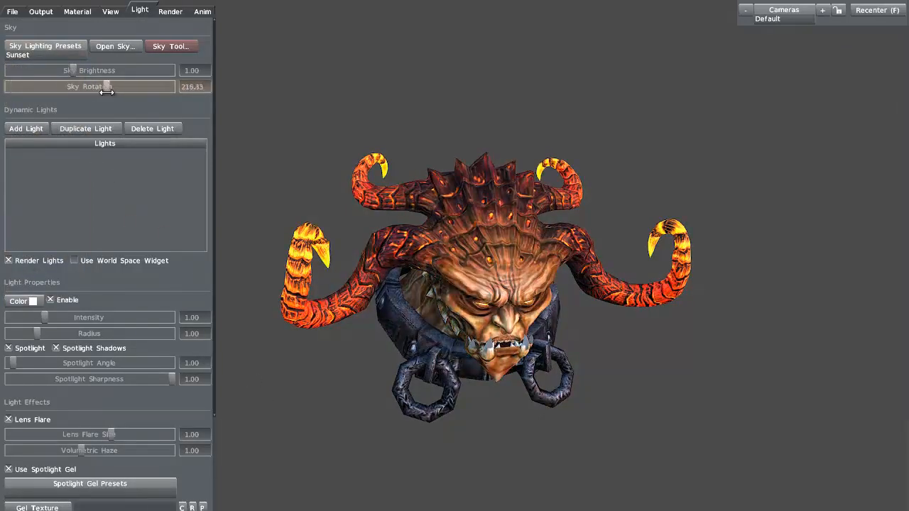
left_click_drag(323, 432, 340, 413)
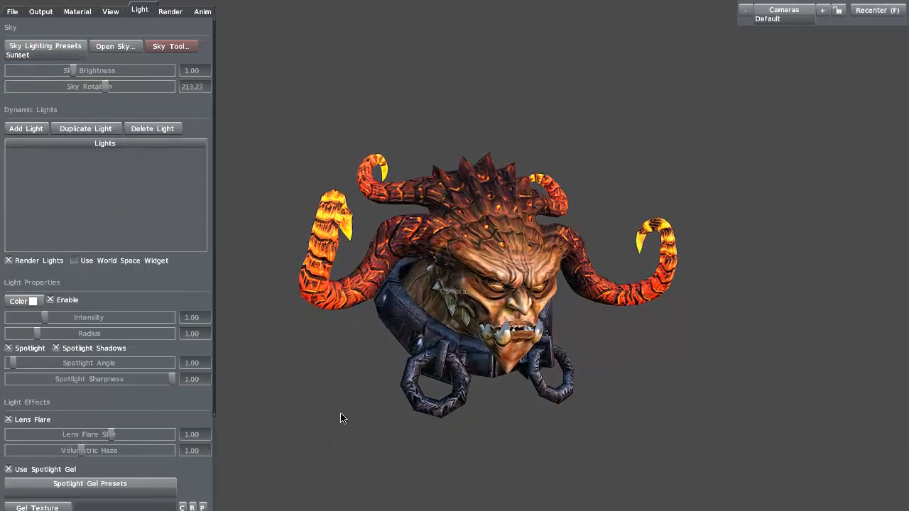
right_click_drag(328, 402, 349, 449)
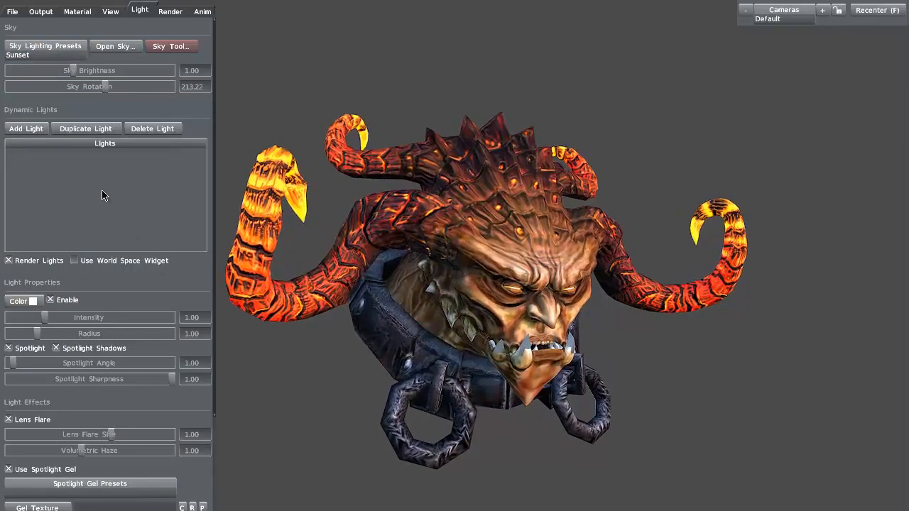
Step: Enable ambient occlusion in the render settings and inspect the demon head from the front and back
left_click(169, 11)
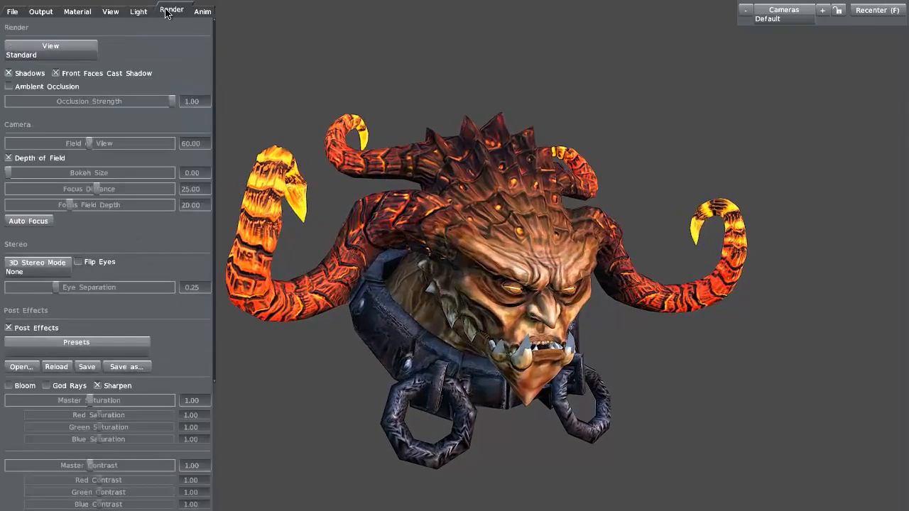
left_click(10, 86)
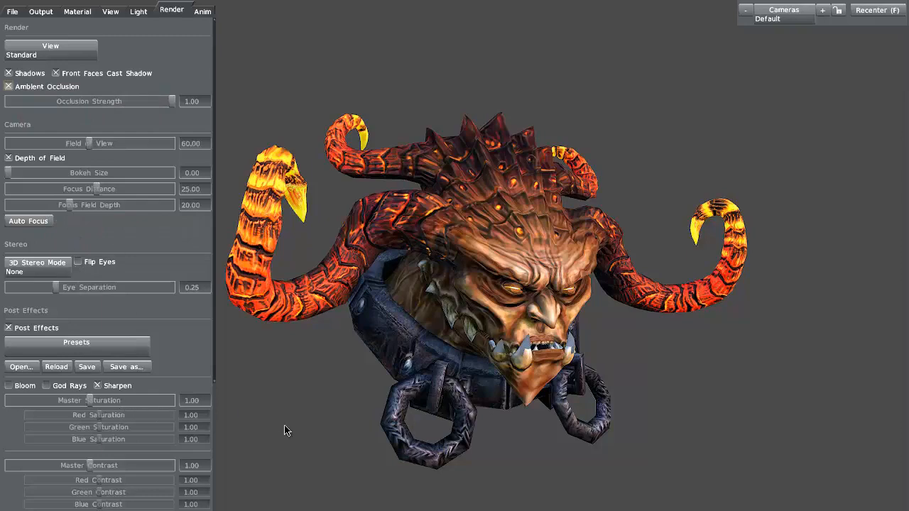
left_click_drag(285, 426, 455, 198)
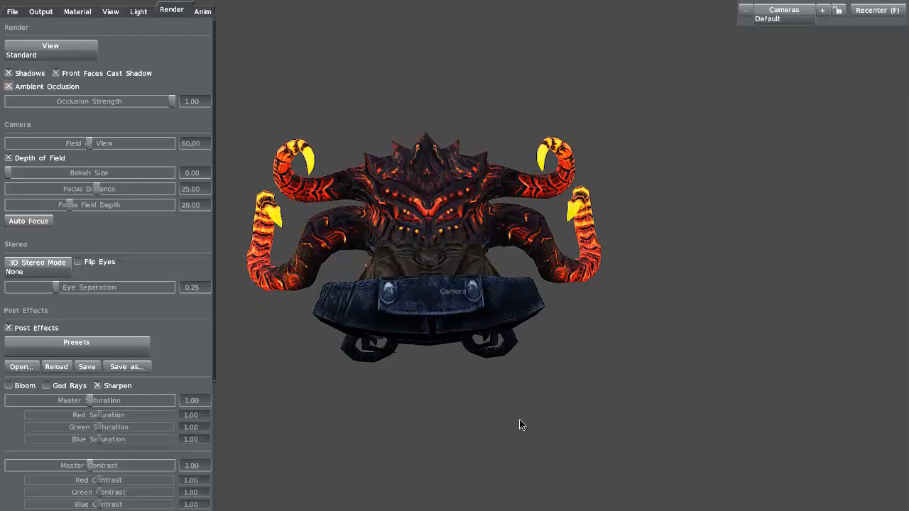
left_click_drag(520, 427, 182, 371)
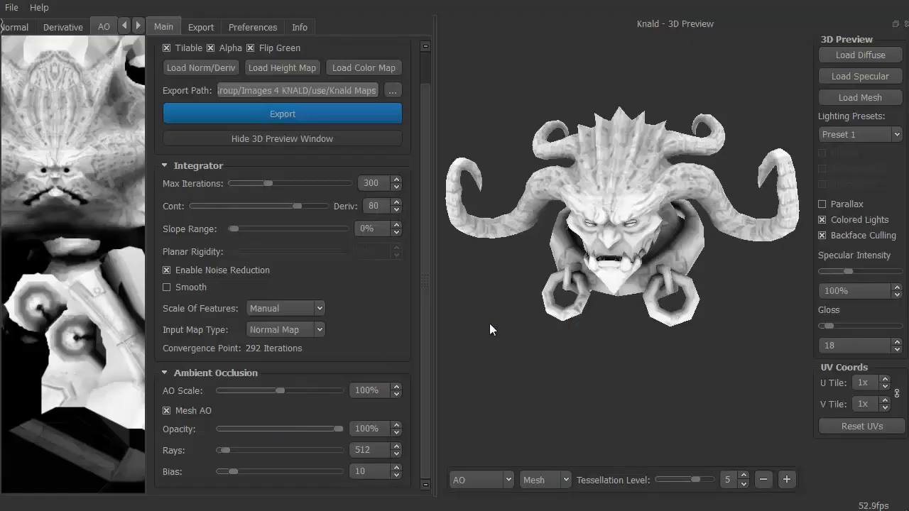
Step: Switch to Knald and load Demon_Upper_d.tga as the color map for generating normals
left_click_drag(501, 306, 468, 305)
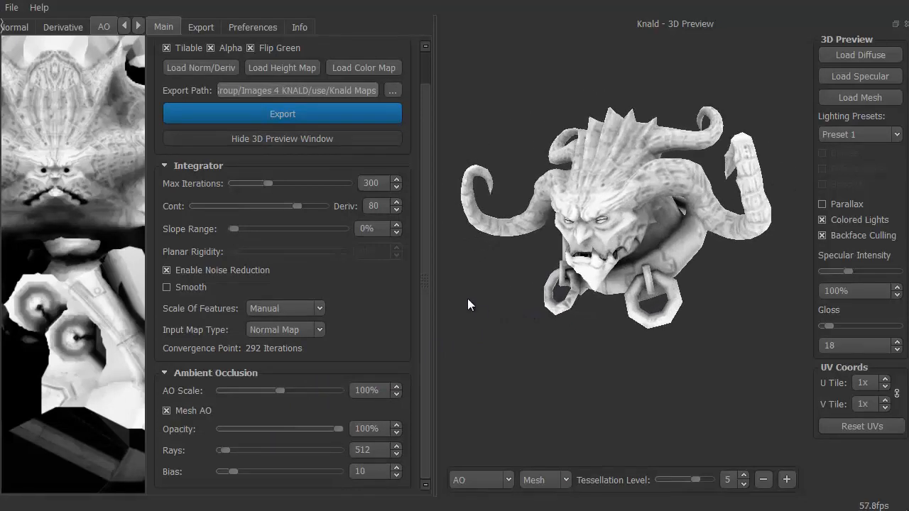
left_click_drag(509, 331, 506, 323)
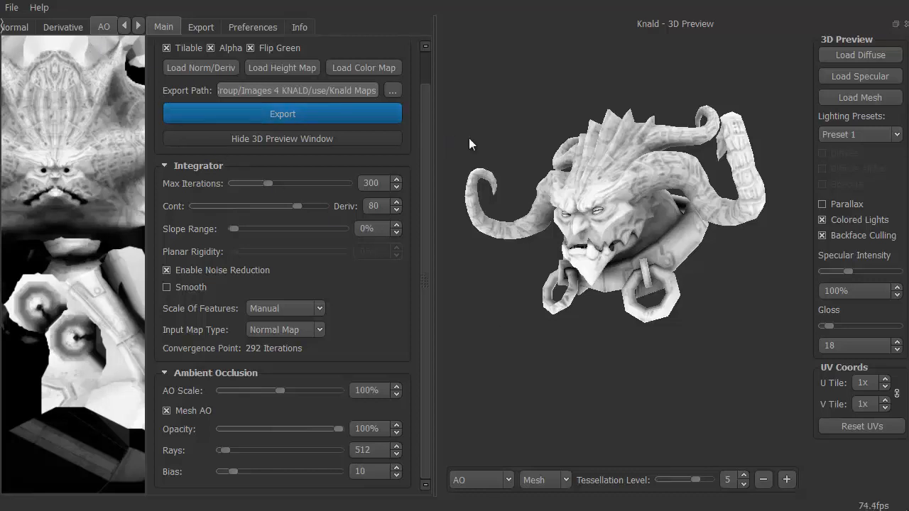
left_click_drag(468, 138, 518, 159)
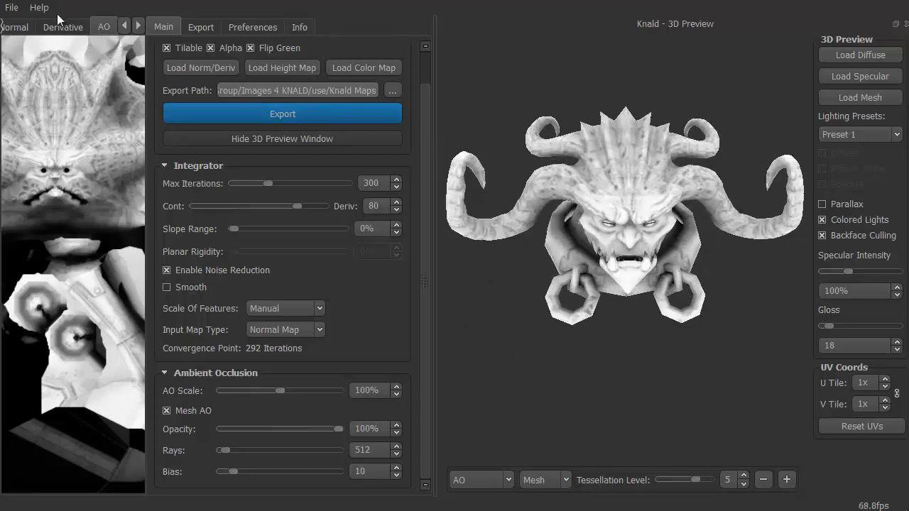
left_click(12, 8)
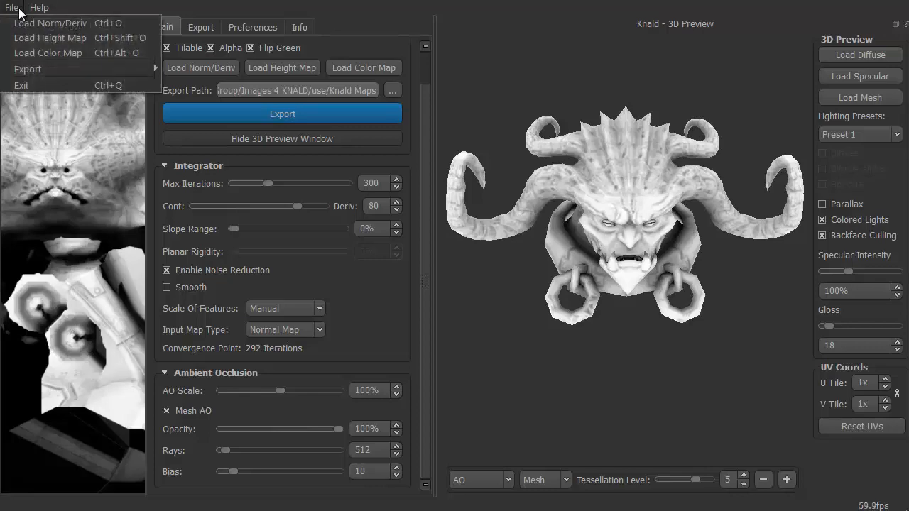
left_click(39, 51)
left_click(313, 172)
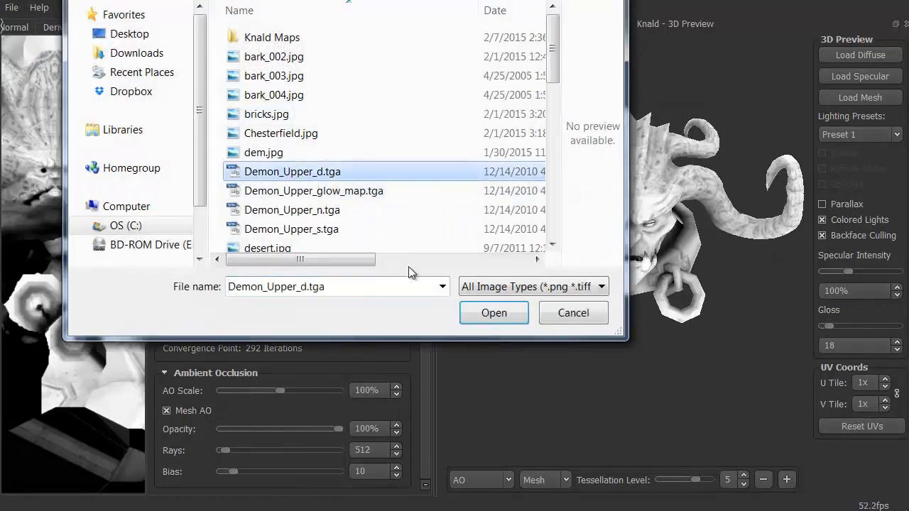
left_click(494, 314)
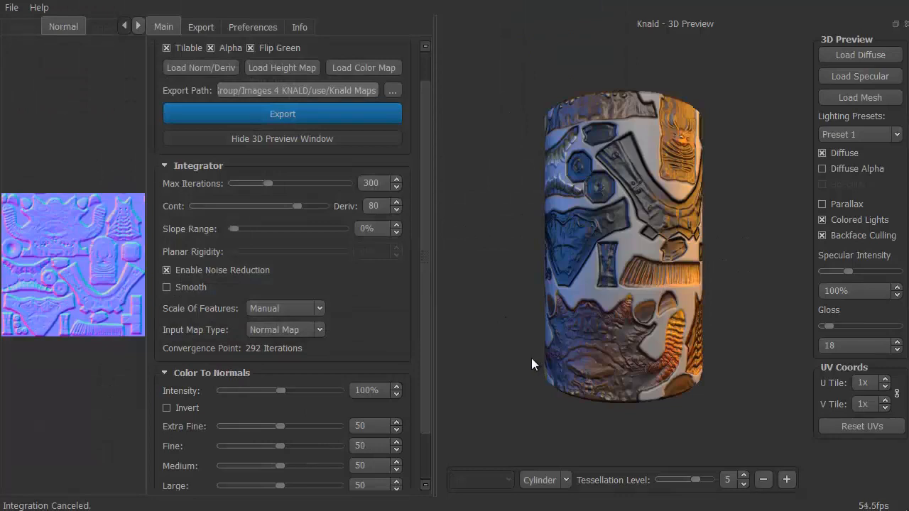
Step: Inspect the color map on the preview cylinder, and load demon_head.obj as the 3D preview mesh
left_click_drag(521, 240, 462, 246)
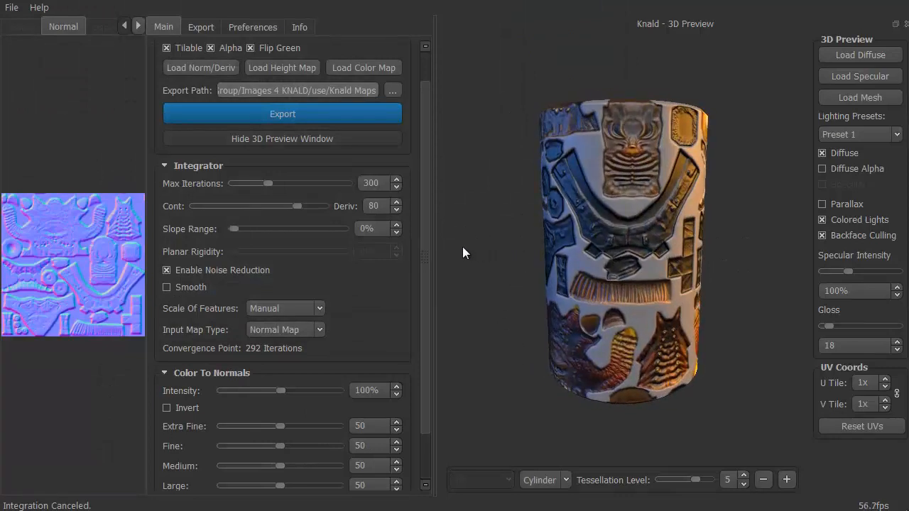
scroll(495, 245, "up", 5)
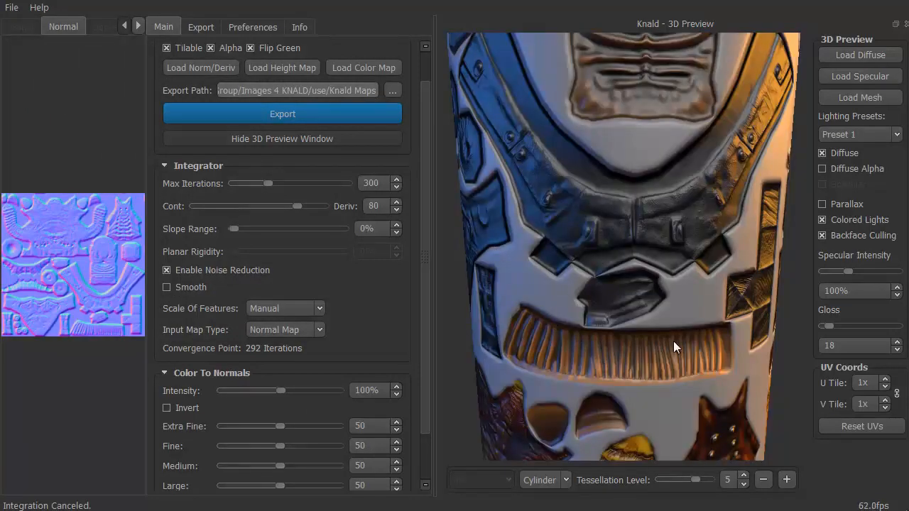
left_click_drag(450, 213, 618, 218)
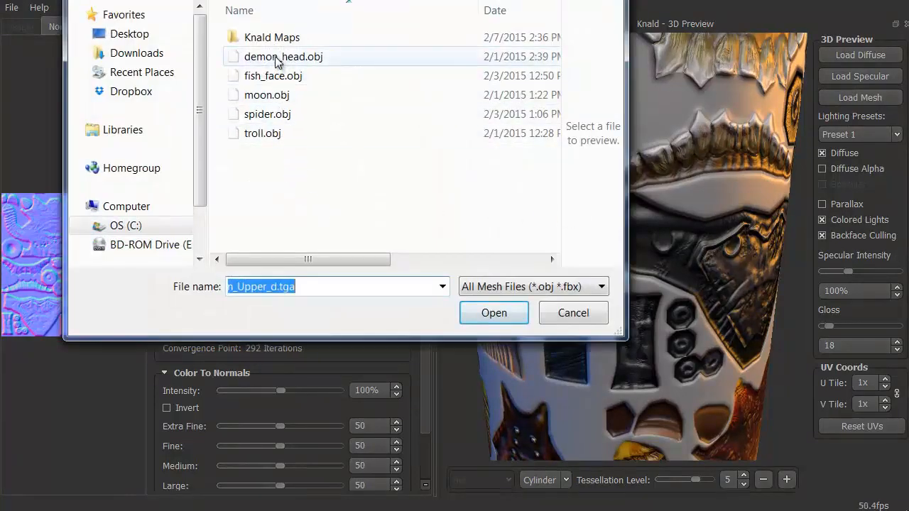
left_click(277, 57)
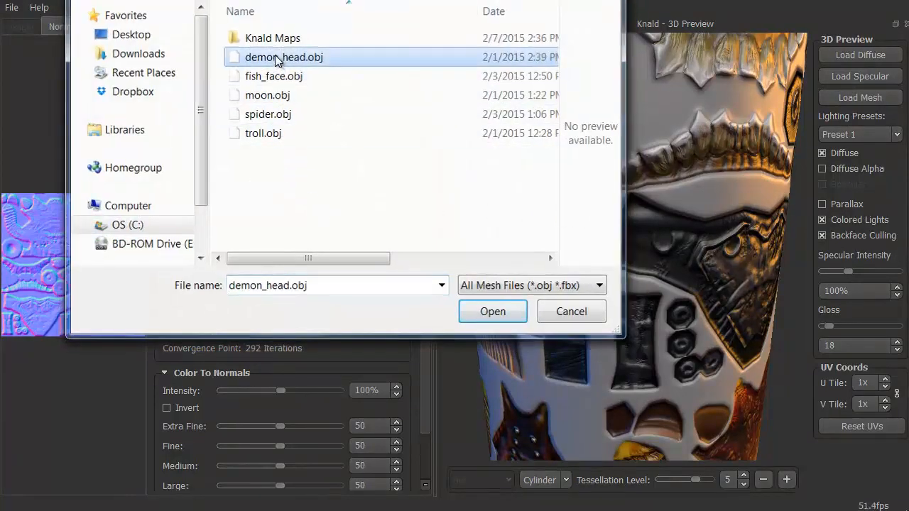
double_click(275, 57)
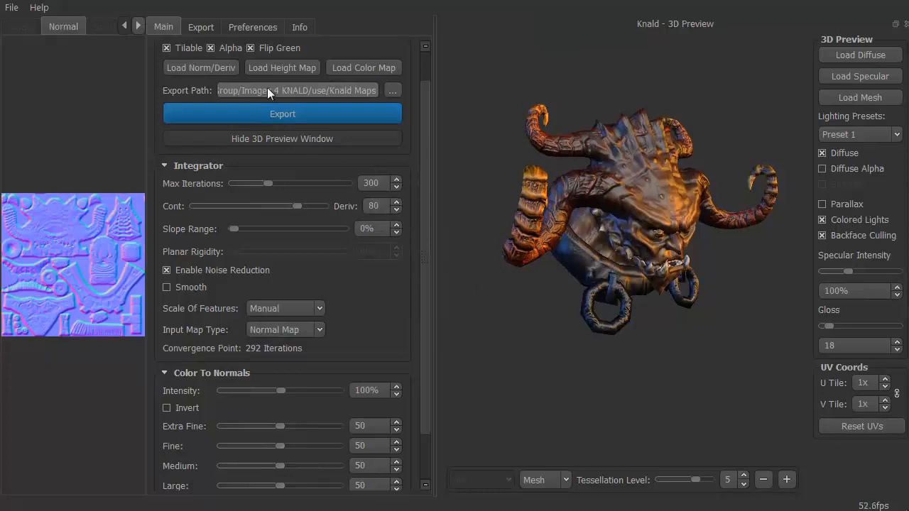
Step: Turn the Flip Green axis swizzle off and back on to compare the normals on the demon head
left_click(250, 28)
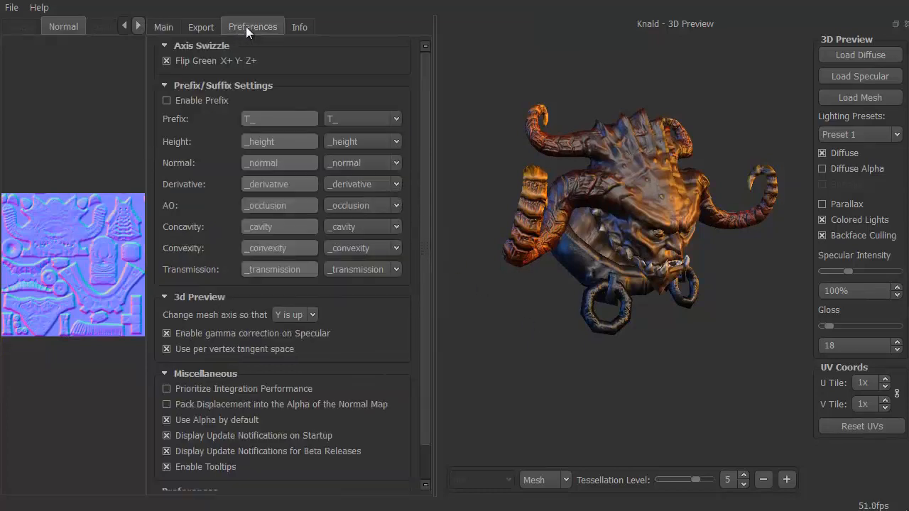
left_click(167, 61)
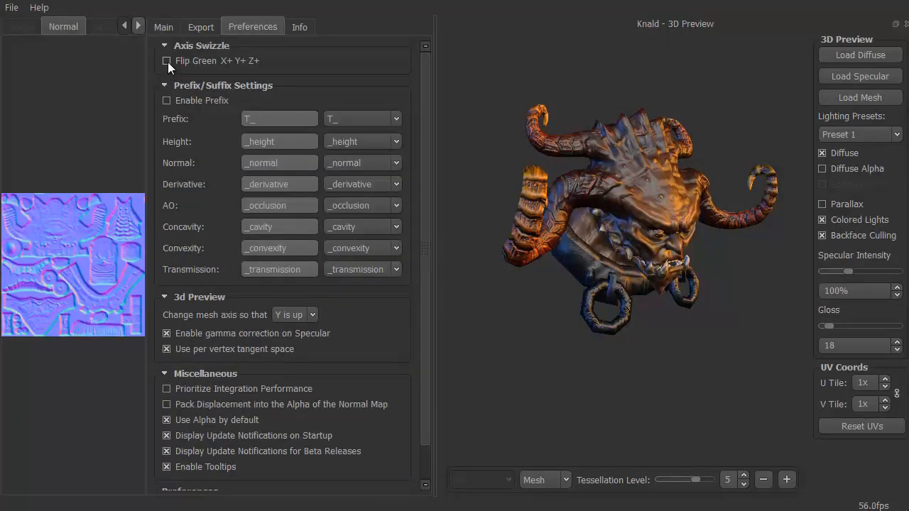
left_click(168, 61)
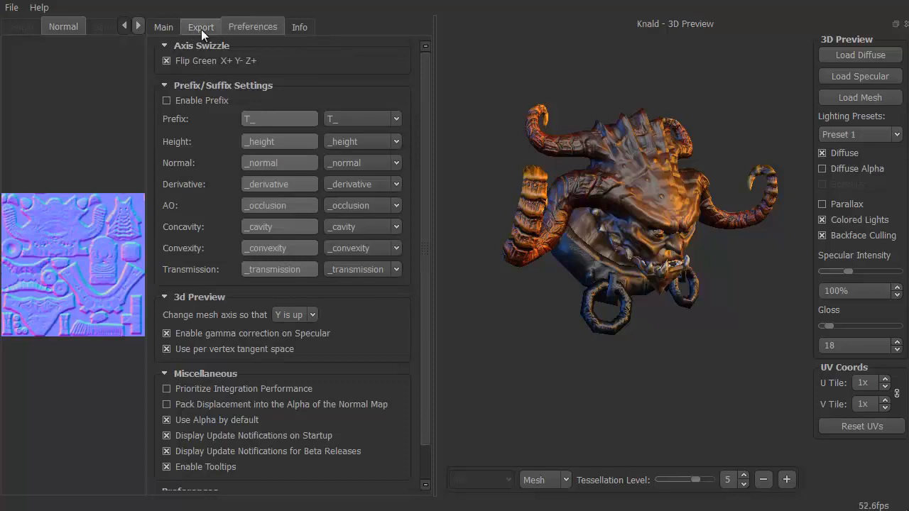
left_click(161, 28)
Step: Set the Color To Normals intensity to 199% and the Extra Fine, Fine, Medium, Large and Extra Large details to 100, 83, 77, 81 and 85
left_click_drag(570, 385, 550, 377)
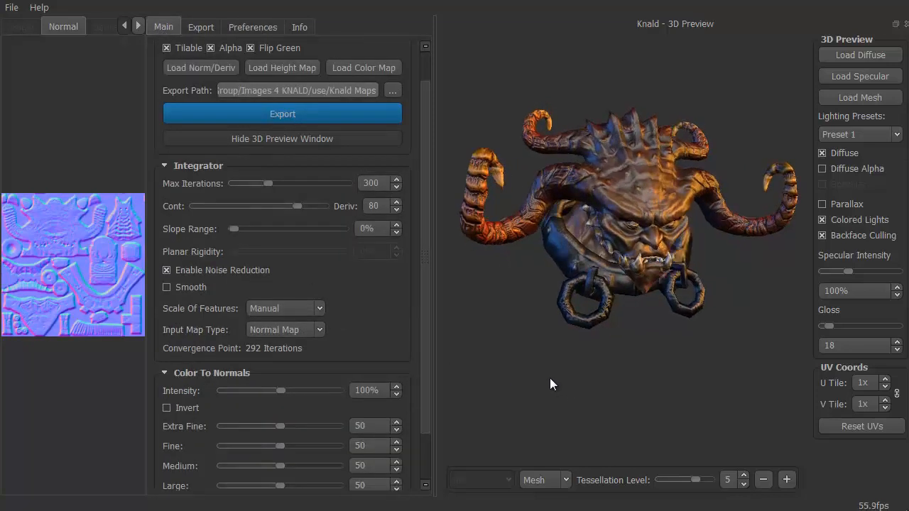
mouse_move(521, 331)
left_mouse_down()
mouse_move(537, 367)
mouse_move(508, 338)
left_mouse_up()
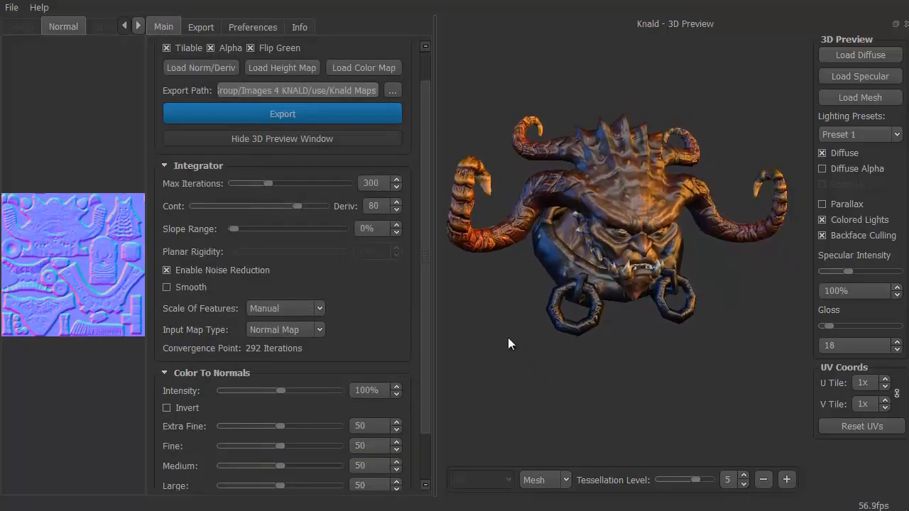
scroll(521, 337, "up", 5)
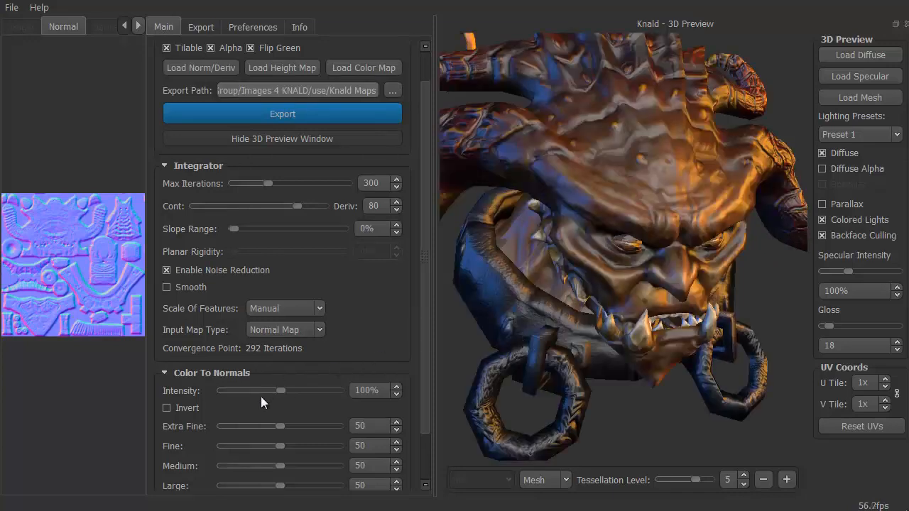
scroll(430, 395, "down", 3)
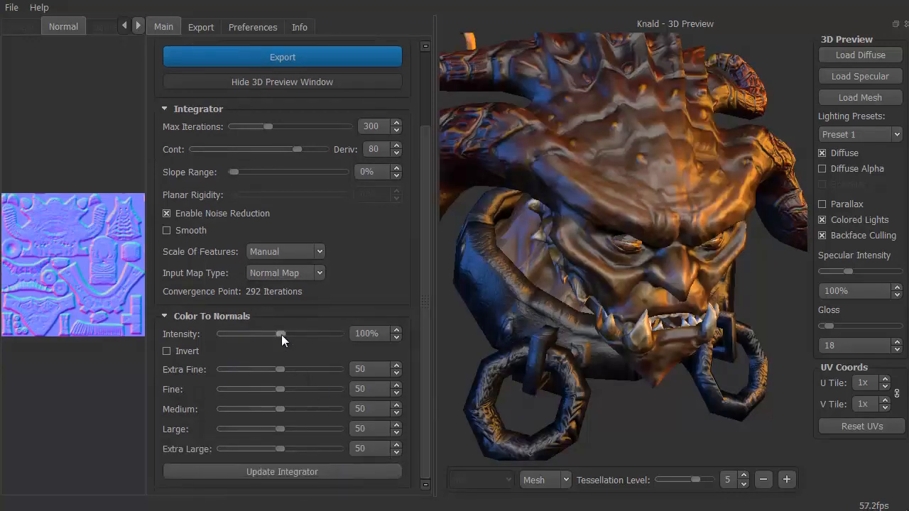
left_click_drag(281, 335, 298, 332)
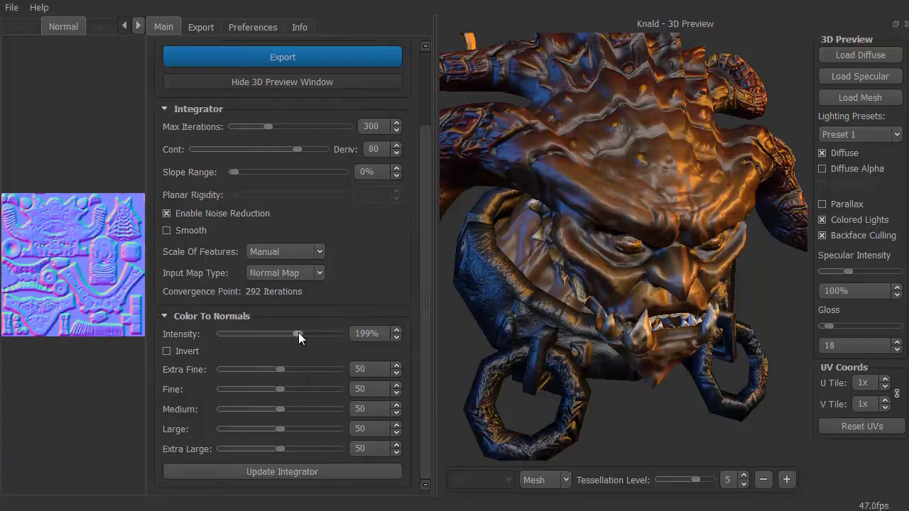
left_click_drag(279, 369, 346, 371)
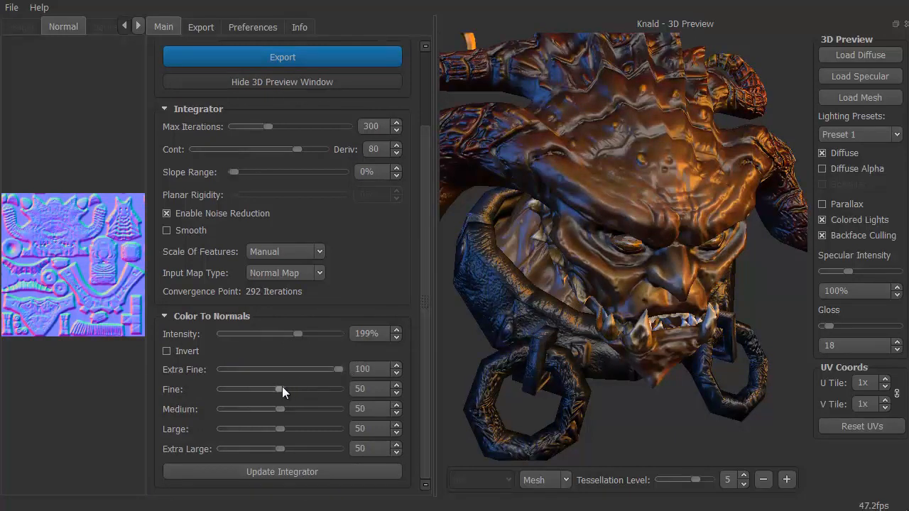
left_click_drag(282, 390, 320, 389)
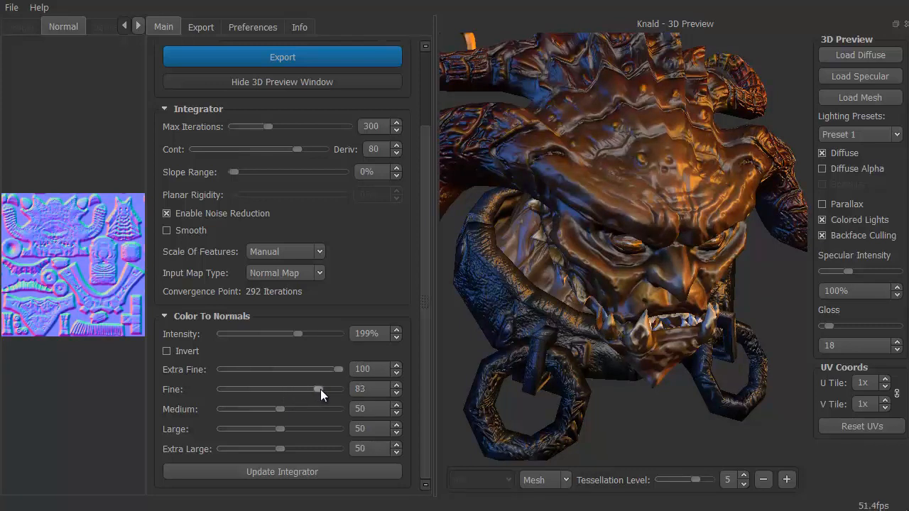
mouse_move(279, 411)
left_mouse_down()
mouse_move(308, 410)
mouse_move(293, 429)
mouse_move(316, 427)
mouse_move(299, 448)
mouse_move(323, 448)
left_mouse_up()
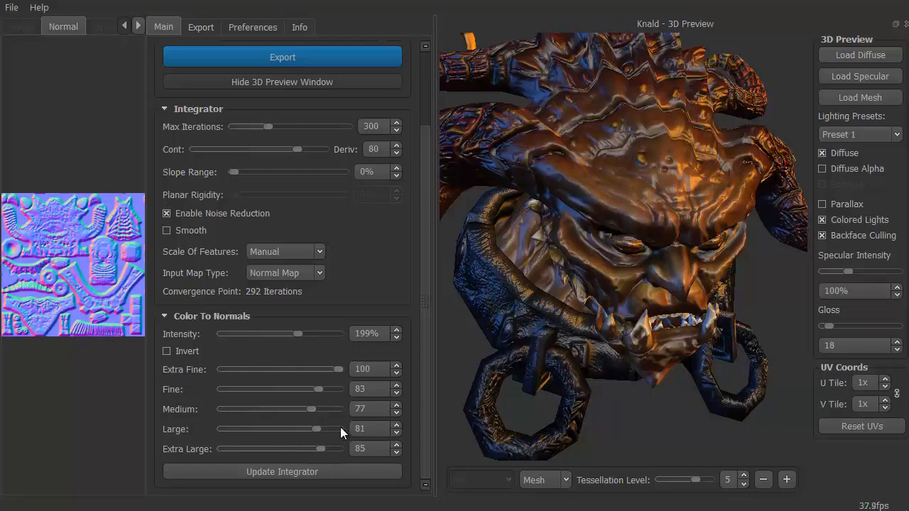
Step: Load Demon_Upper_s.tga as the specular map and view the whole demon head from the front
left_click(856, 78)
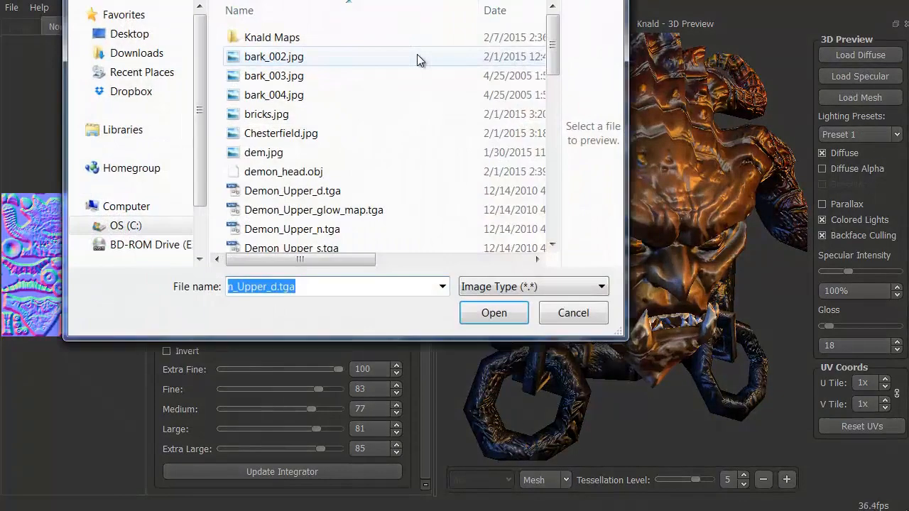
left_click(331, 246)
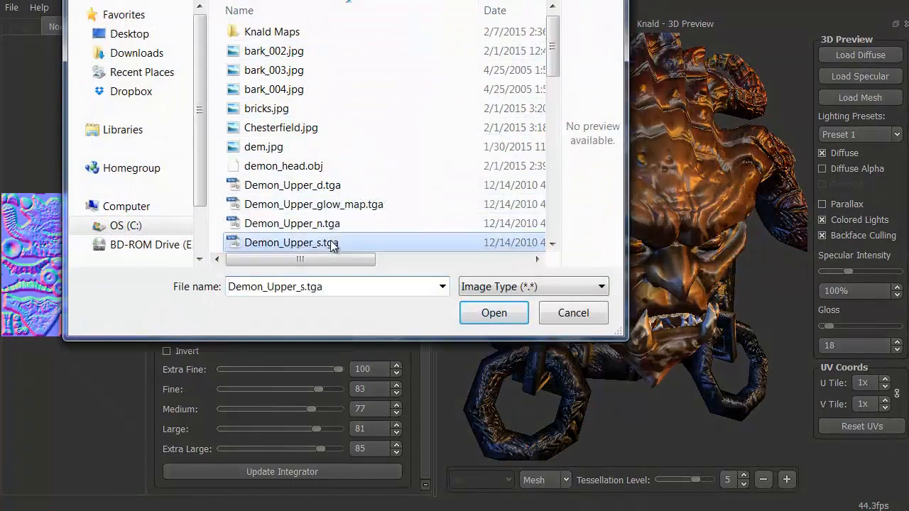
left_click(481, 306)
left_click_drag(463, 339, 482, 311)
scroll(486, 315, "down", 5)
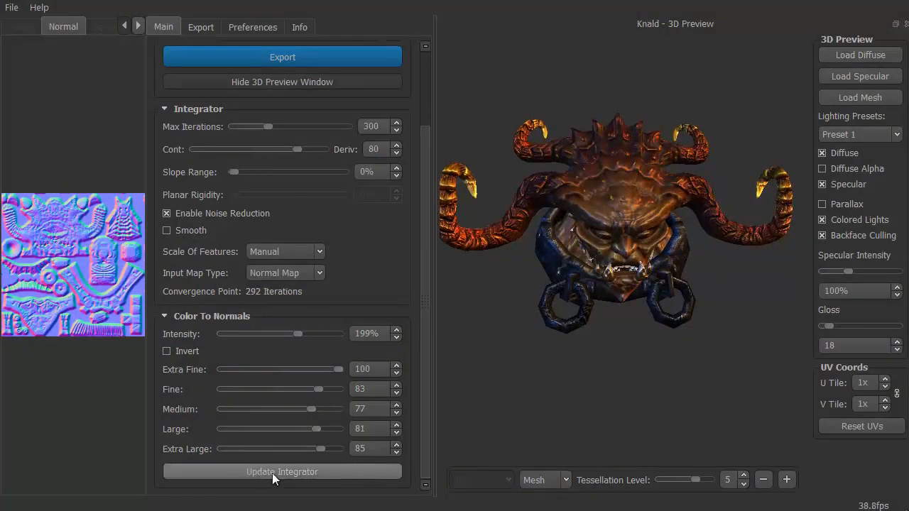
Step: Update the integrator from the color-generated normals and view the resulting AO on the demon head from an angle
left_click(294, 472)
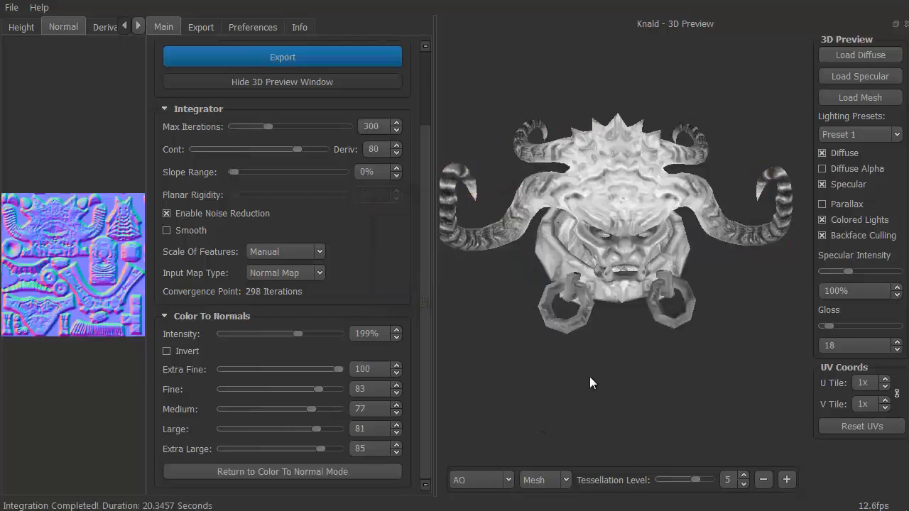
left_click_drag(589, 382, 620, 378)
left_click_drag(523, 262, 497, 329)
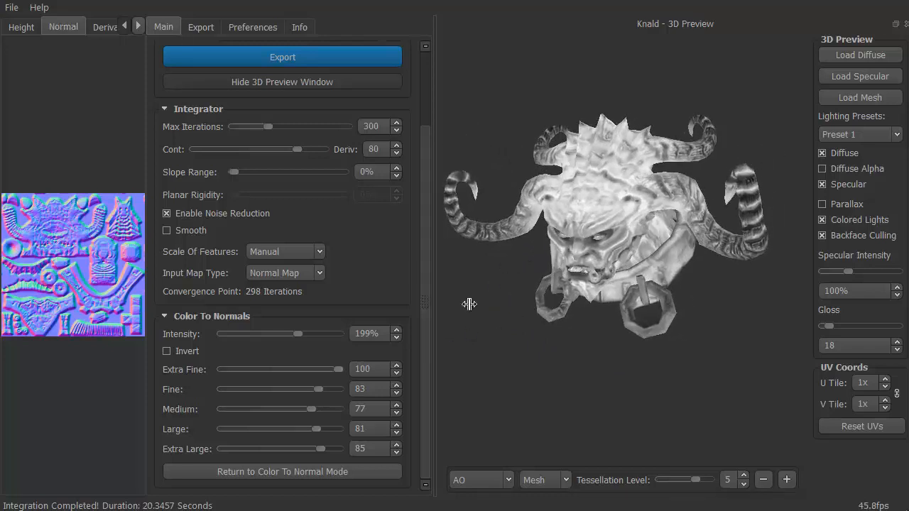
Step: Hide the 3D preview window and examine the entire generated normal map enlarged
left_click(245, 82)
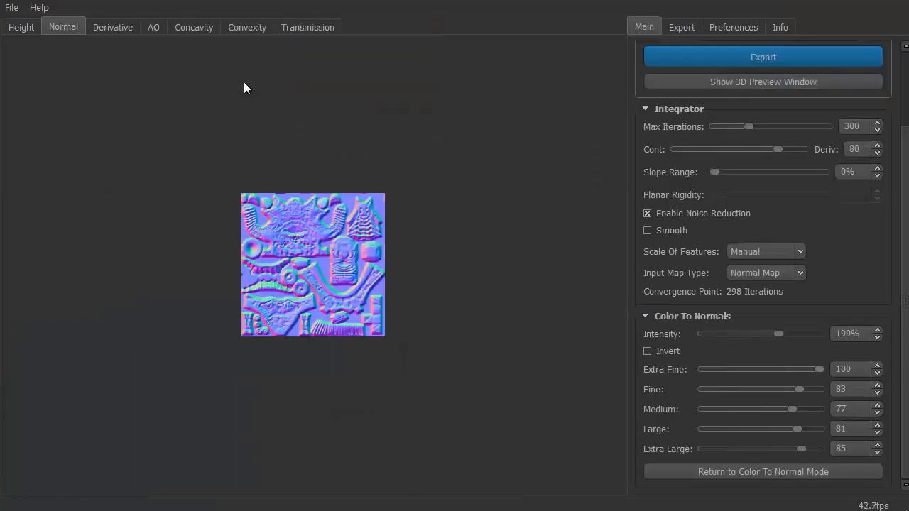
right_click_drag(287, 385, 119, 333)
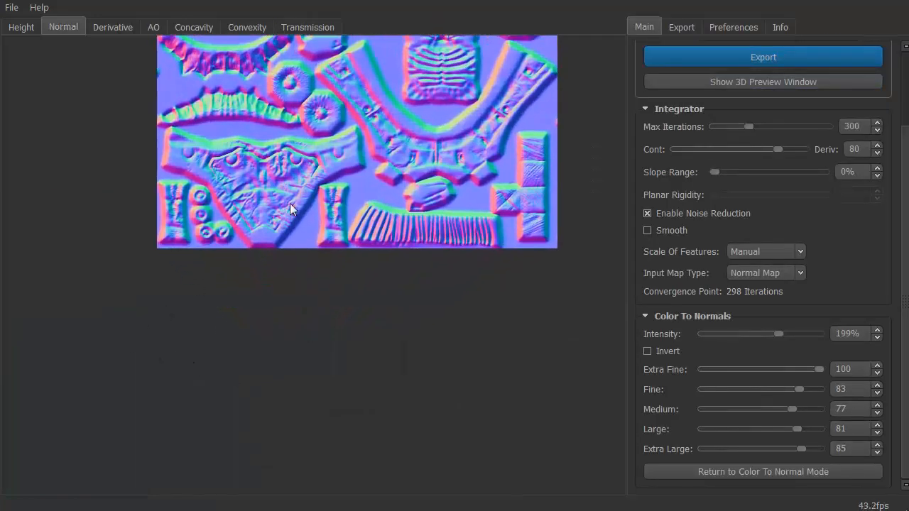
left_click_drag(304, 245, 266, 386)
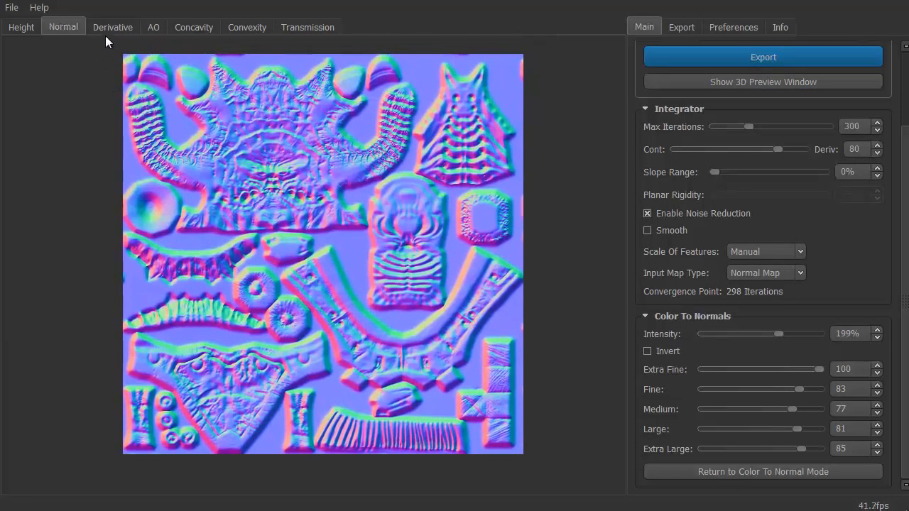
Step: Examine the generated AO map, looking closely at the face and horn detail and at the whole layout
left_click(106, 32)
left_click(154, 29)
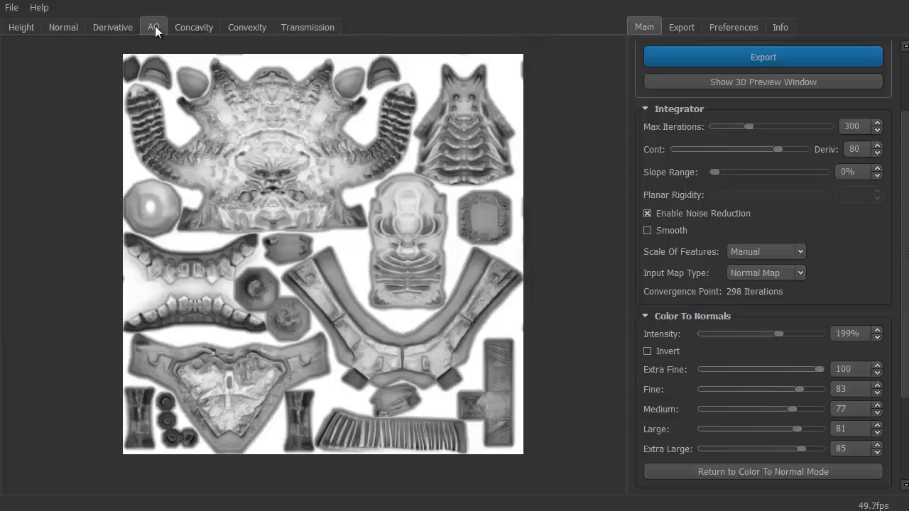
scroll(184, 302, "up", 5)
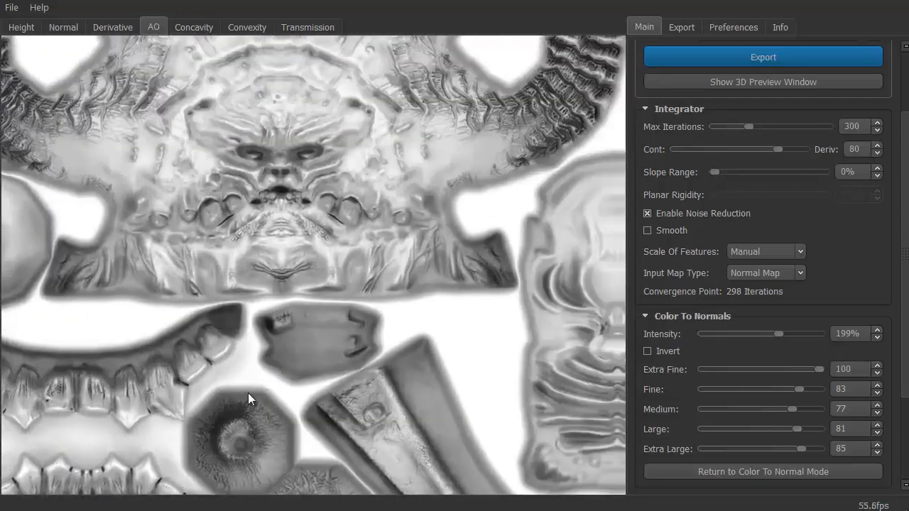
left_click_drag(247, 392, 172, 459)
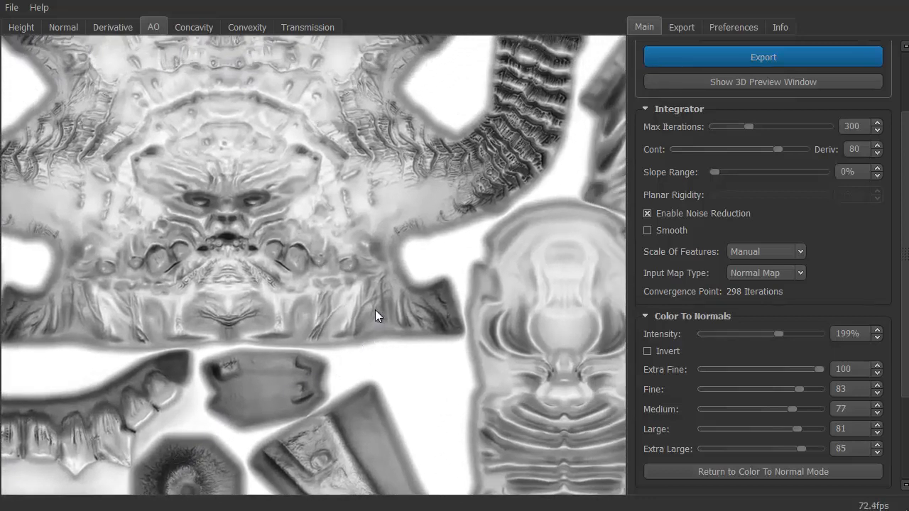
scroll(366, 321, "up", 2)
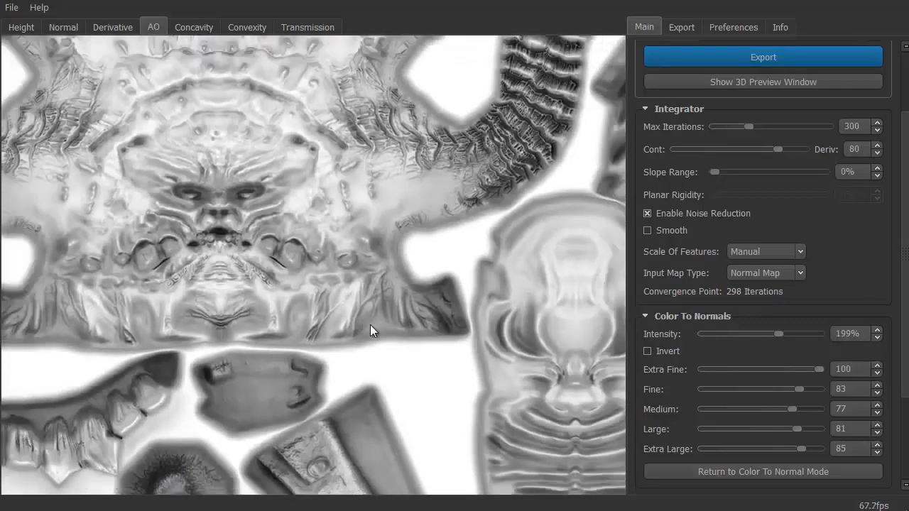
scroll(408, 348, "down", 5)
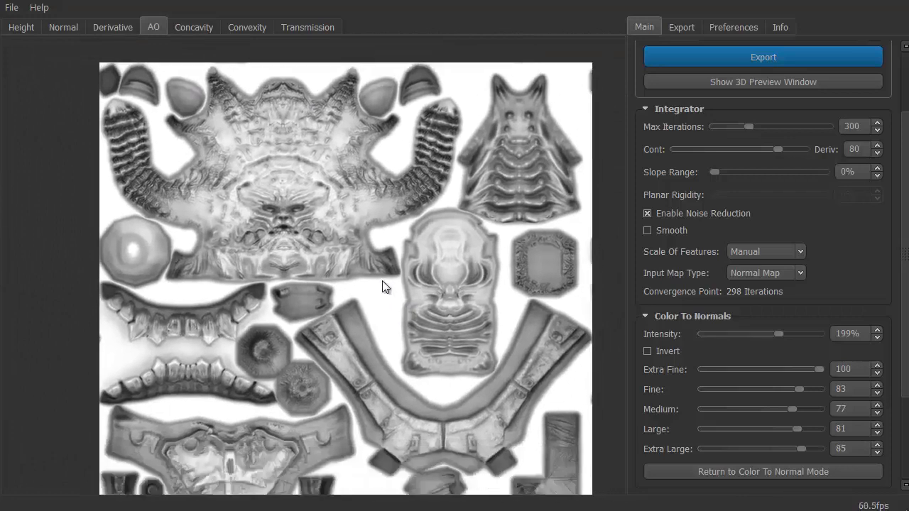
left_click_drag(382, 280, 375, 260)
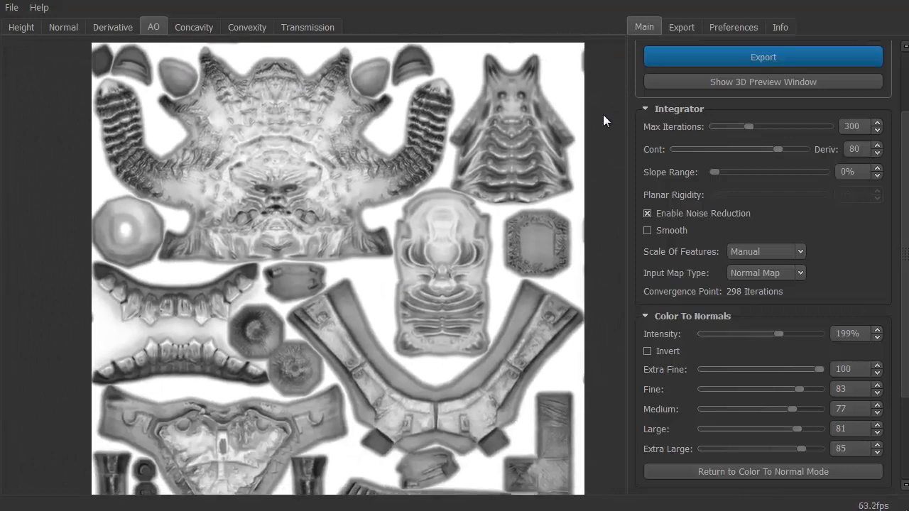
Step: Show the 3D preview again, enable Mesh AO in the ambient occlusion settings, and view the calculated result on the head
left_click(694, 82)
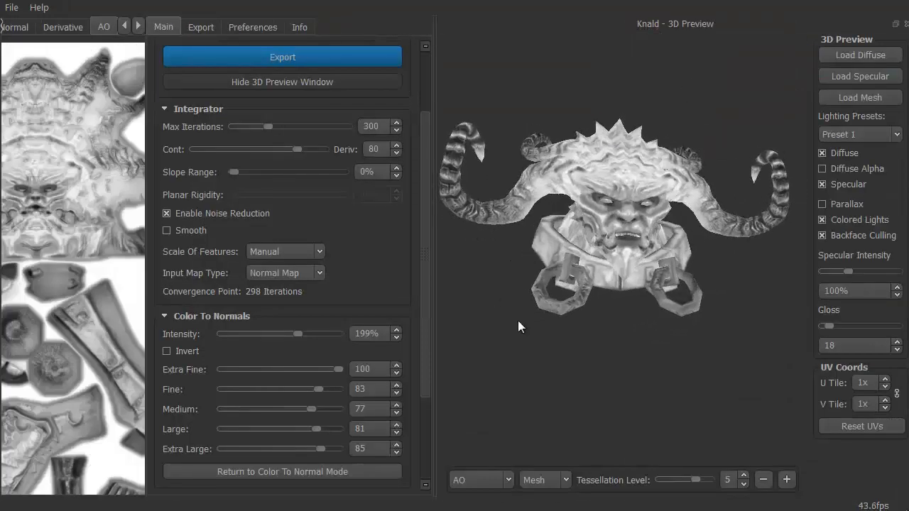
left_click_drag(427, 302, 438, 396)
left_click_drag(499, 293, 477, 307)
left_click(167, 411)
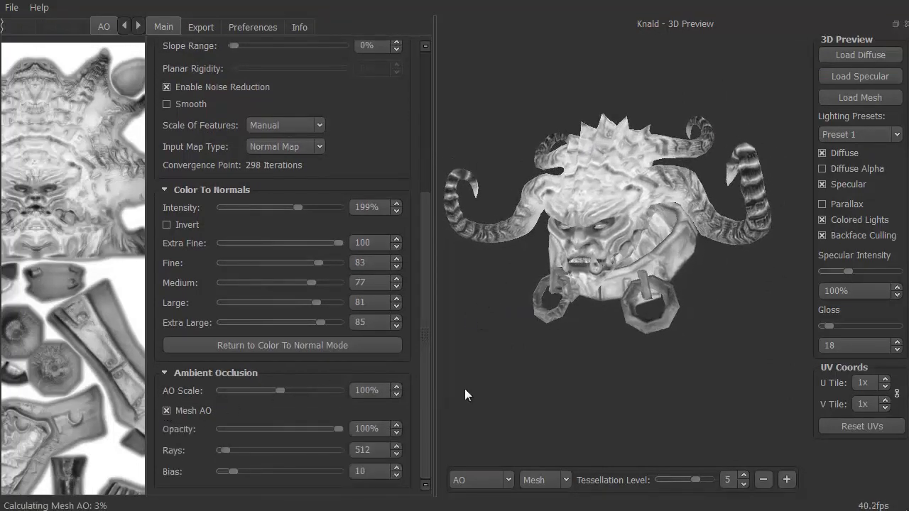
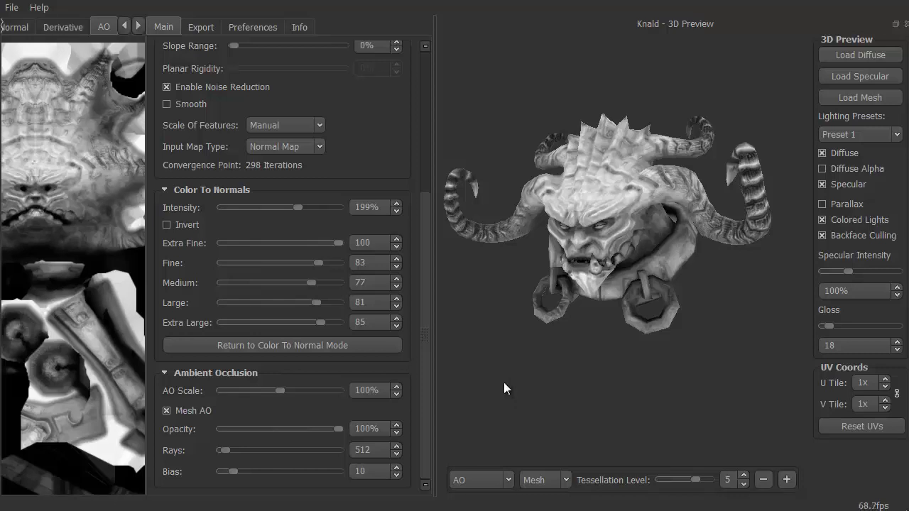
left_click_drag(504, 384, 505, 383)
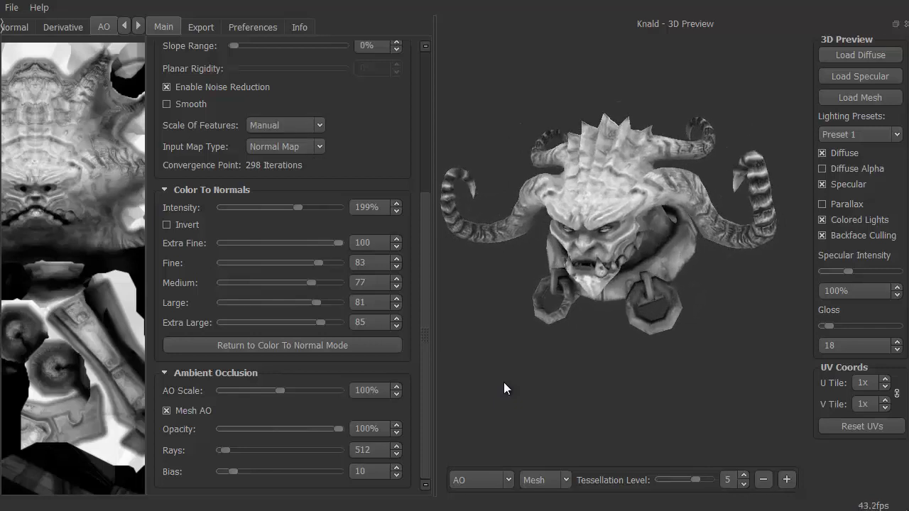
Step: Hide the 3D preview, check the mesh-based AO map, and export only the AO map as an 8-bit TGA
scroll(285, 270, "up", 2)
scroll(284, 270, "up", 5)
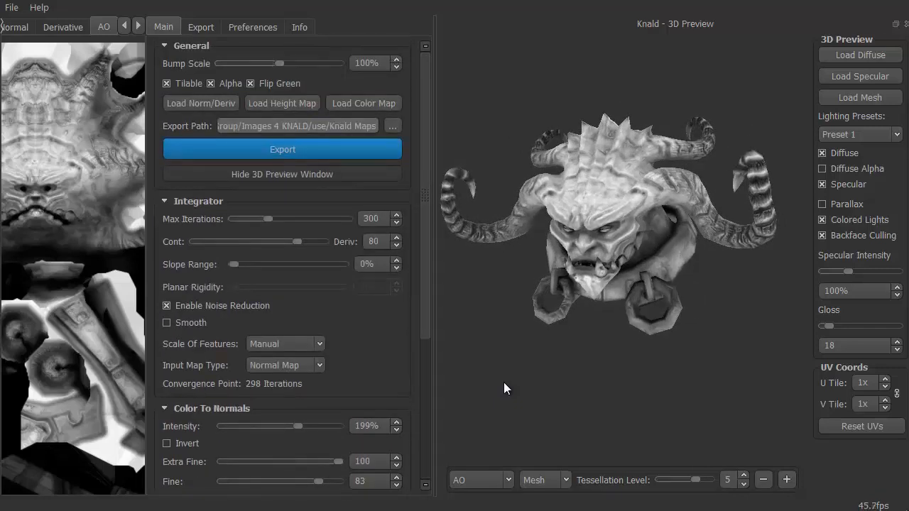
left_click(283, 174)
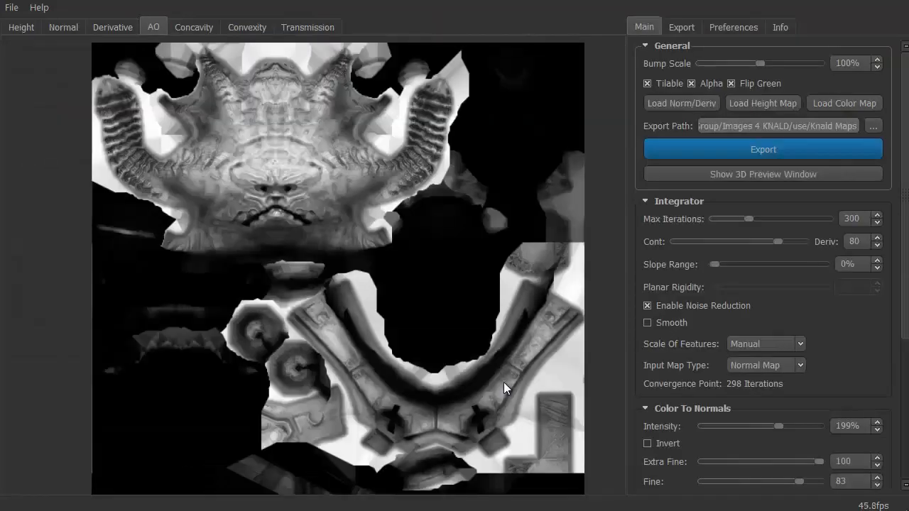
scroll(504, 384, "up", 5)
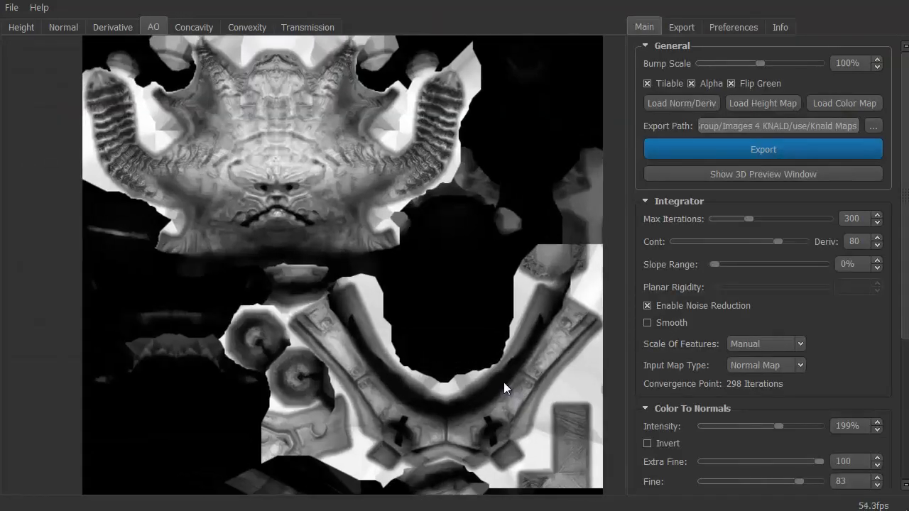
scroll(504, 383, "down", 6)
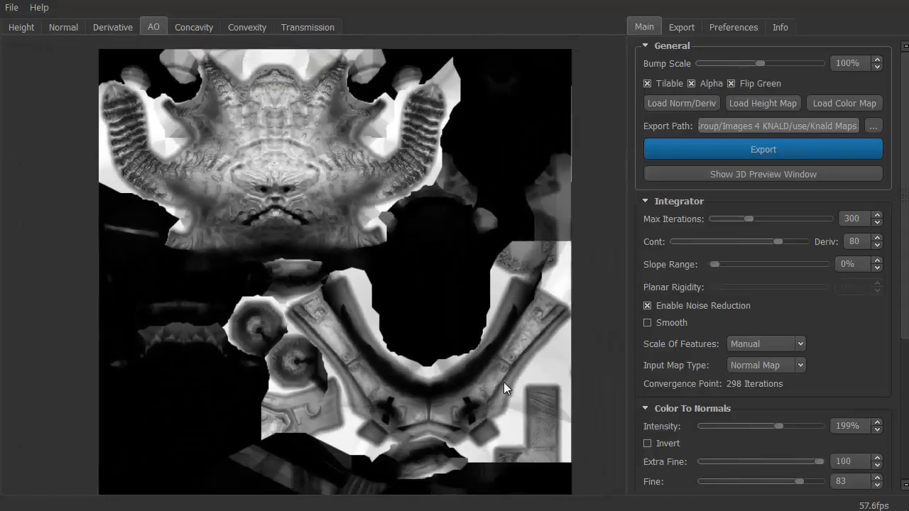
left_click(681, 27)
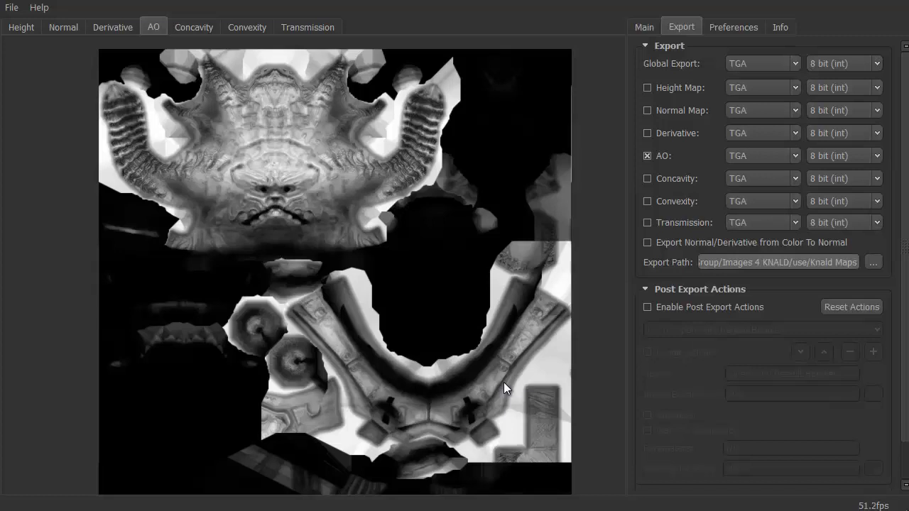
key("ctrl+e")
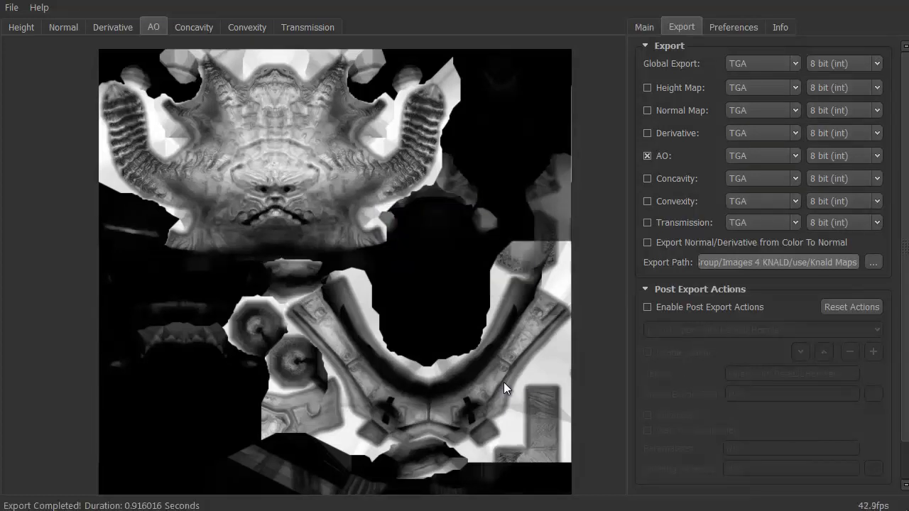
Step: Switch to Photoshop, open Demon_Upper_d_occlusion.tga and bring its document to the front
key("alt+Tab")
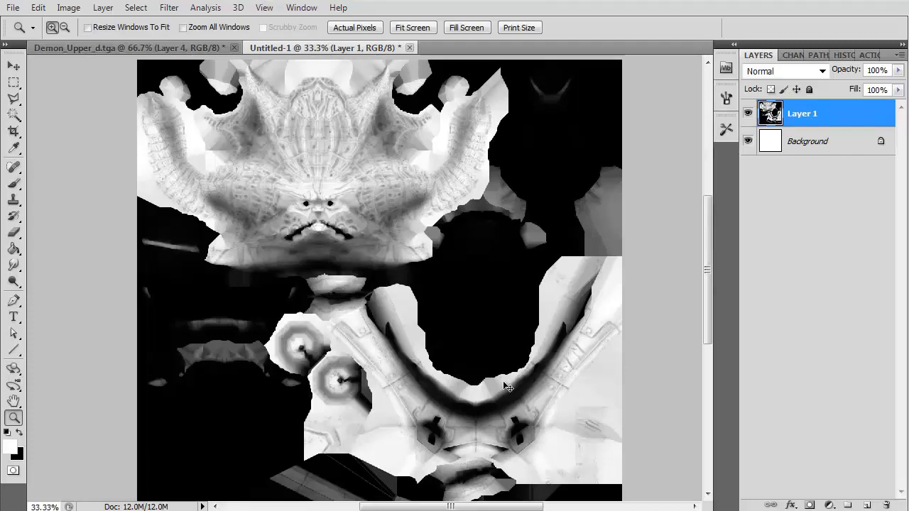
key("ctrl+o")
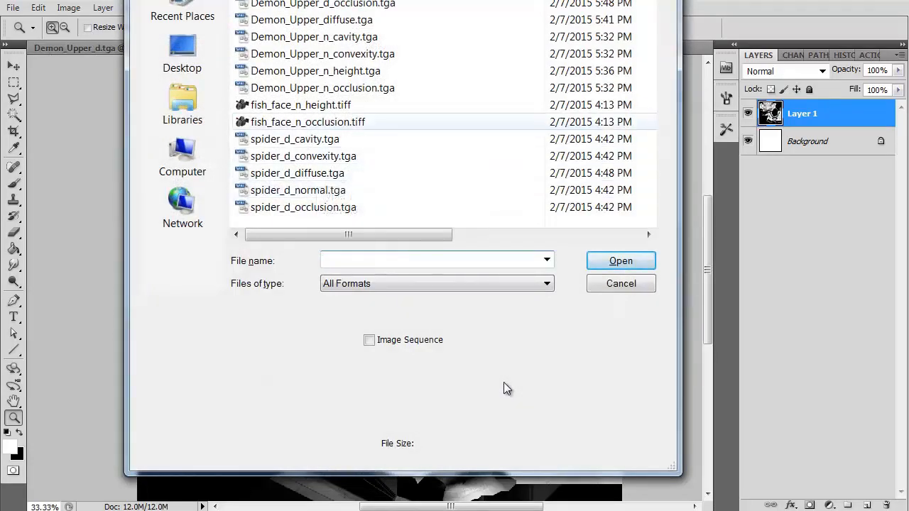
double_click(322, 88)
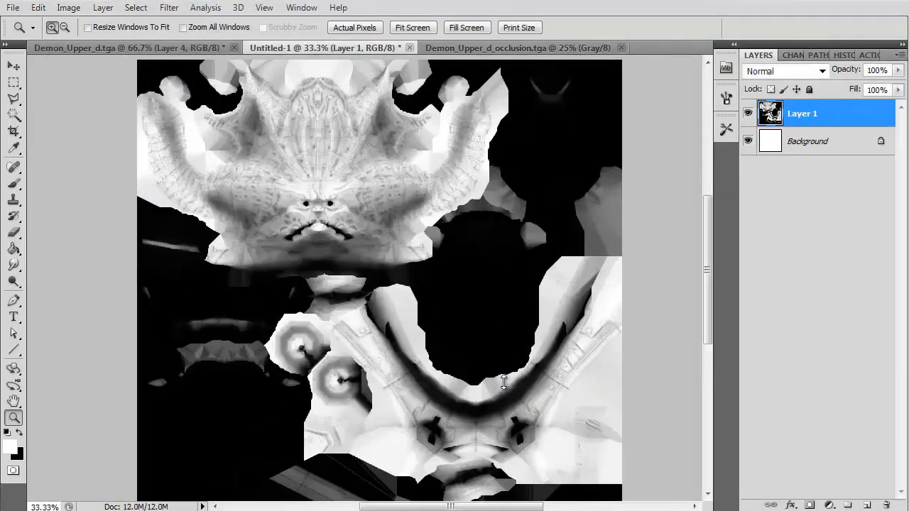
key("ctrl+Tab")
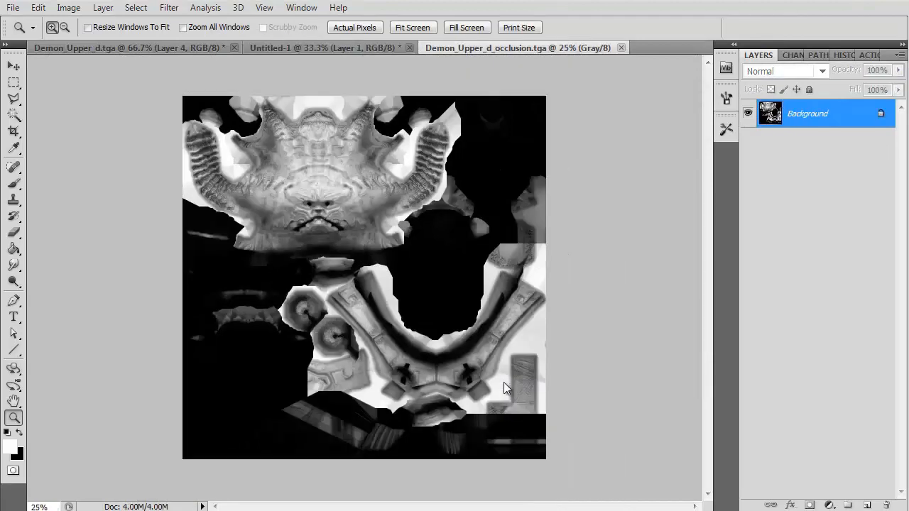
Step: Copy the whole occlusion image, close its file, and paste it into Untitled-1 as a new layer above Layer 1
key("ctrl+a")
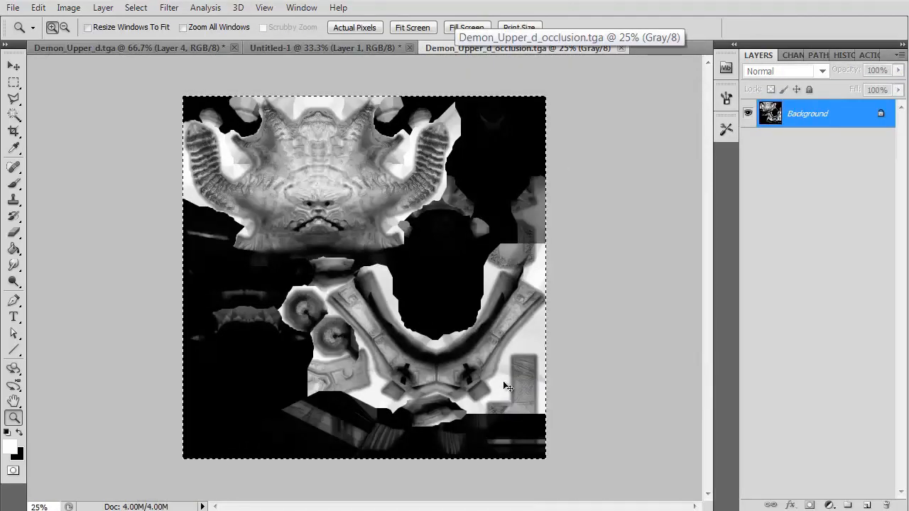
key("BackSpace")
key("ctrl+w")
key("n")
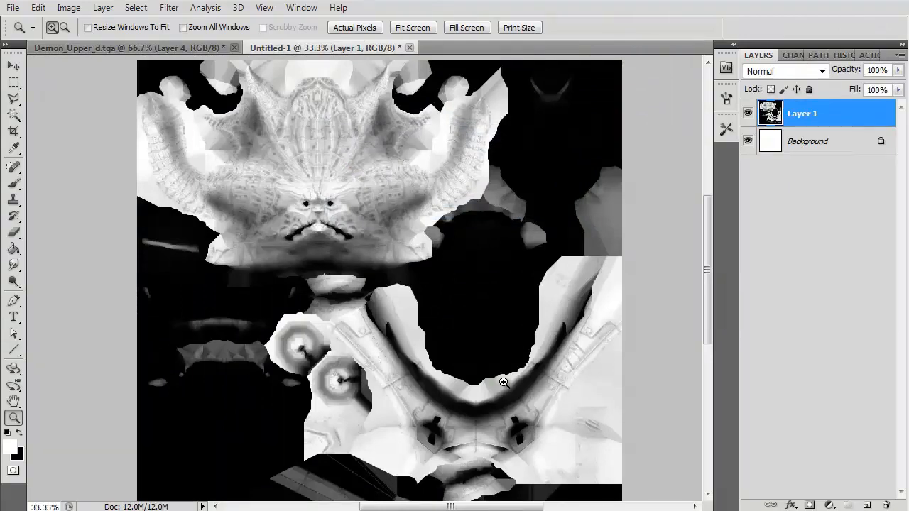
key("ctrl+v")
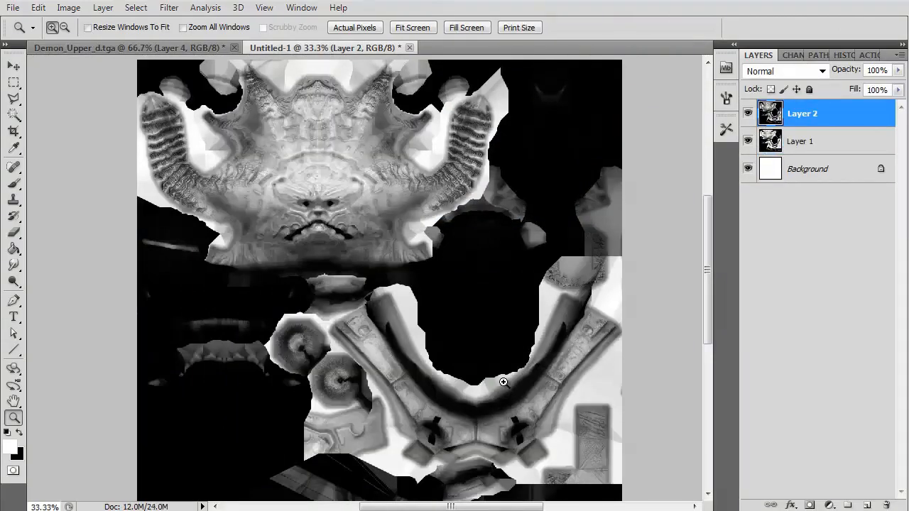
Step: Toggle Layer 2 off and on to compare the two occlusion maps around the face, and return to the Demon_Upper_d.tga document
left_click(504, 382)
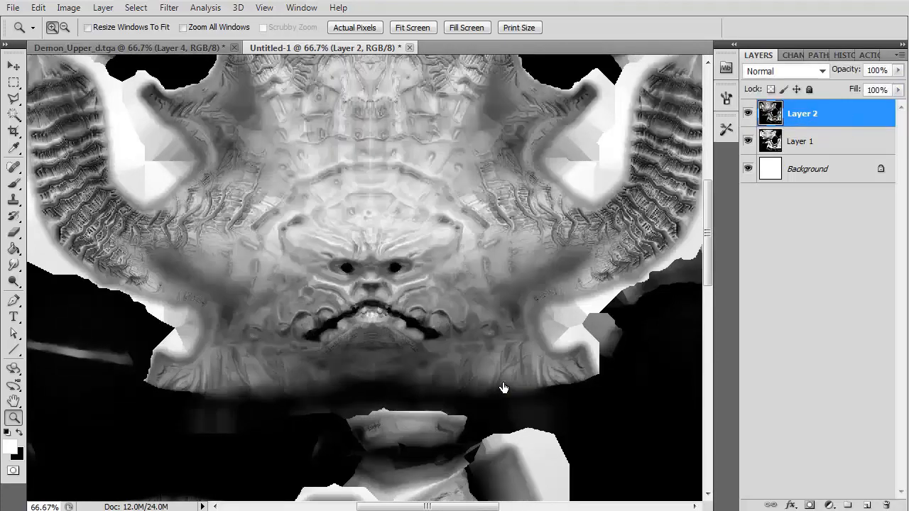
key("ctrl+comma")
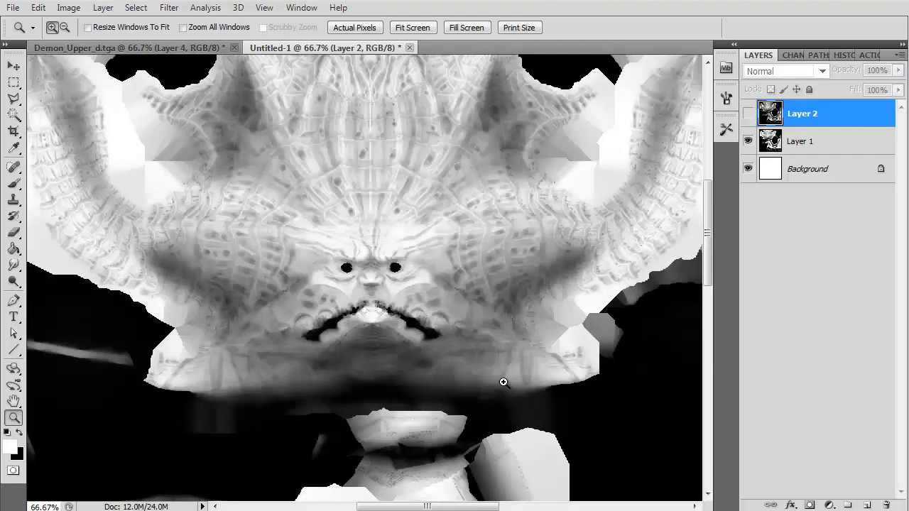
key("ctrl+comma")
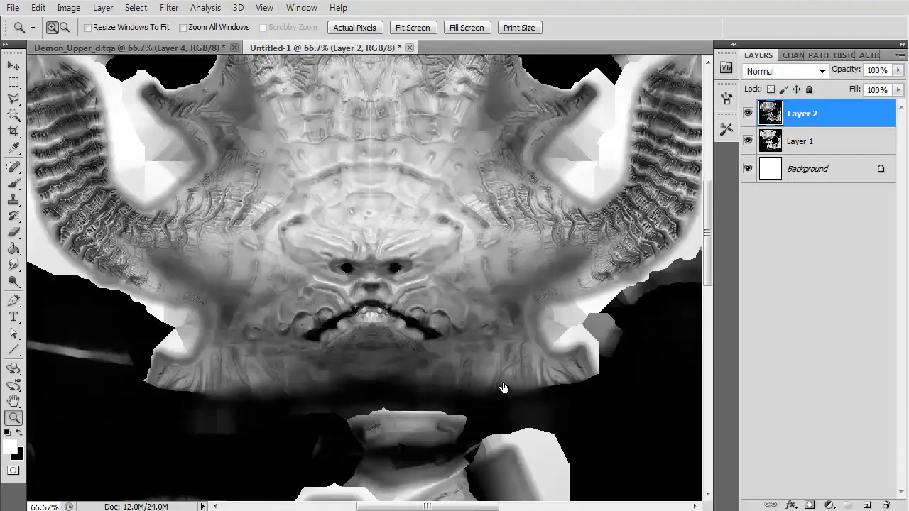
scroll(503, 388, "down", 5)
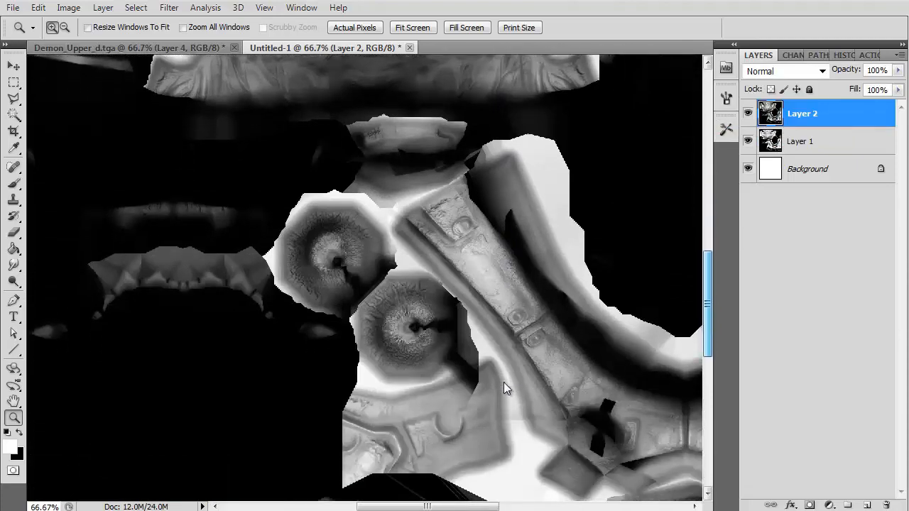
scroll(504, 388, "up", 5)
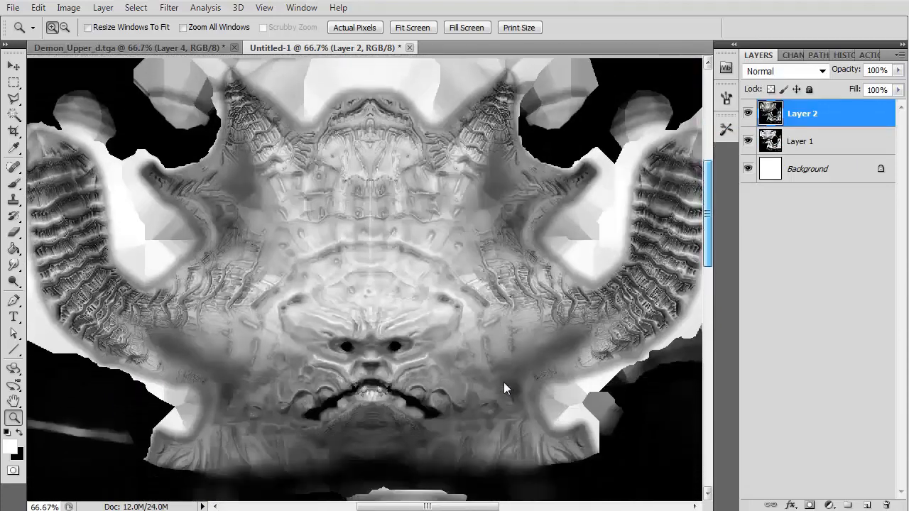
scroll(504, 388, "down", 1)
scroll(503, 388, "up", 1)
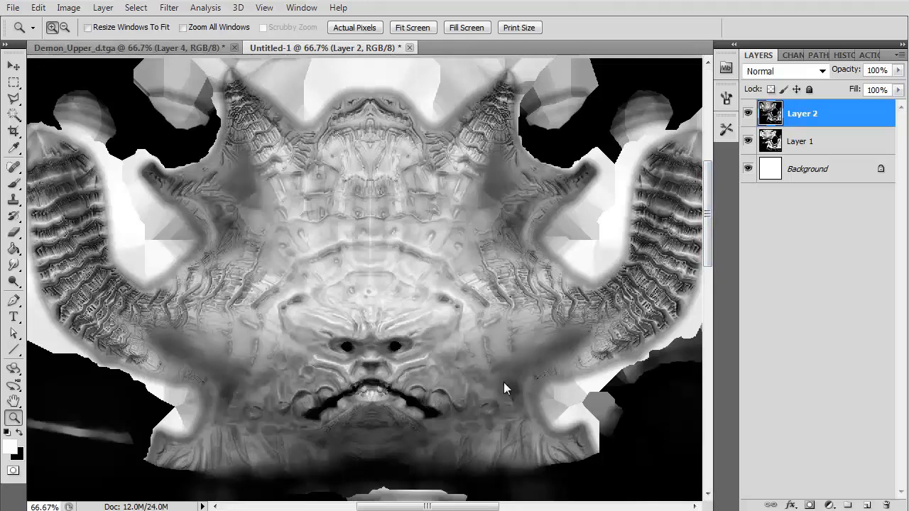
key("ctrl+Tab")
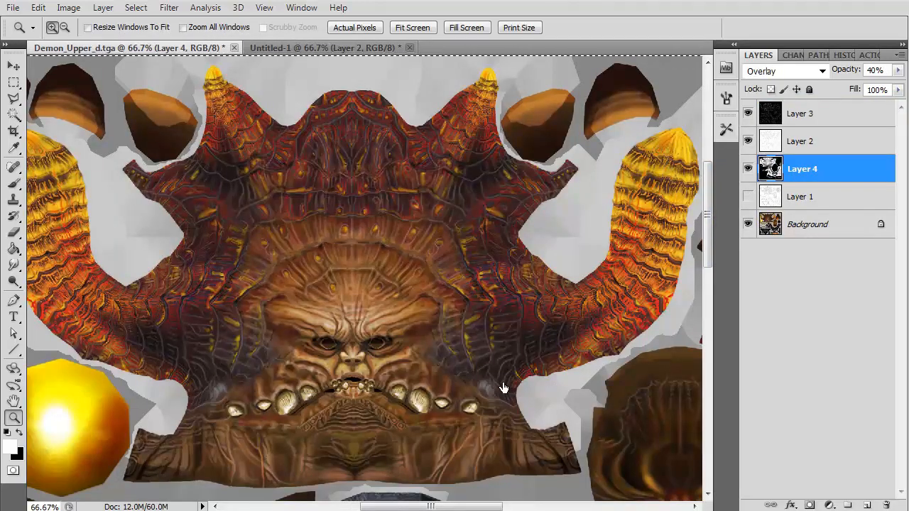
Step: Paste the copied occlusion map as a new layer above Layer 4, hide Layer 4, and set the pasted layer to Overlay at 40% opacity
key("ctrl+v")
left_click(748, 197)
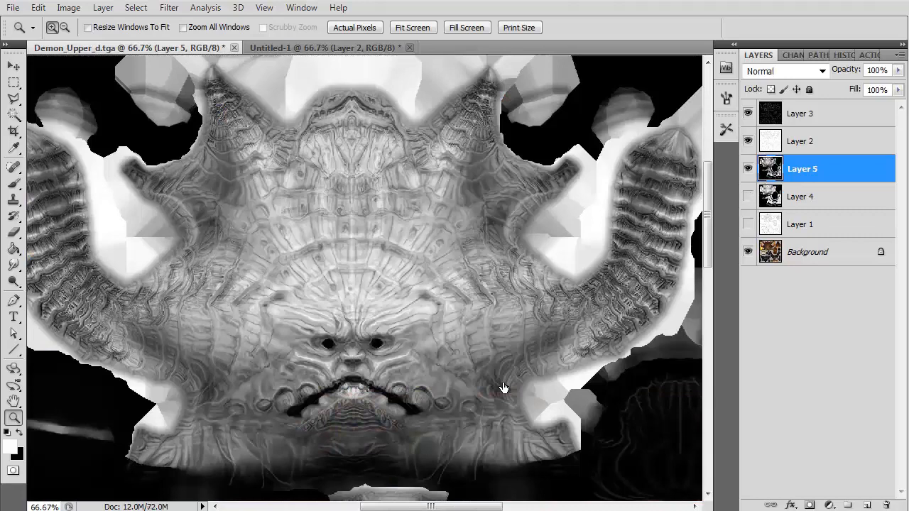
left_click(785, 71)
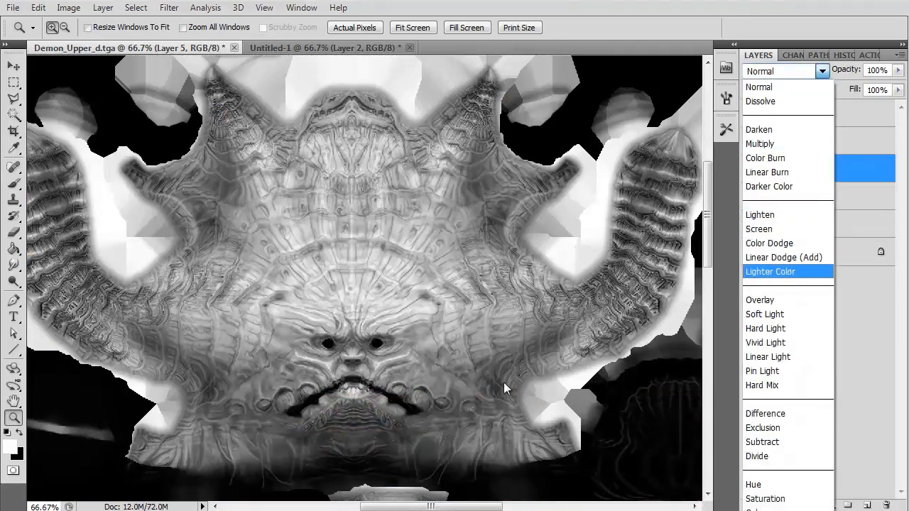
left_click(763, 312)
key("Tab")
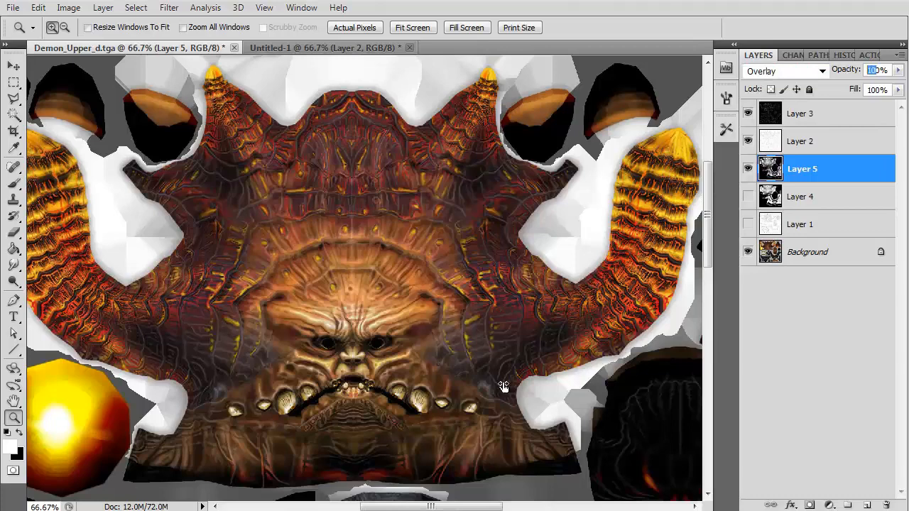
type("40")
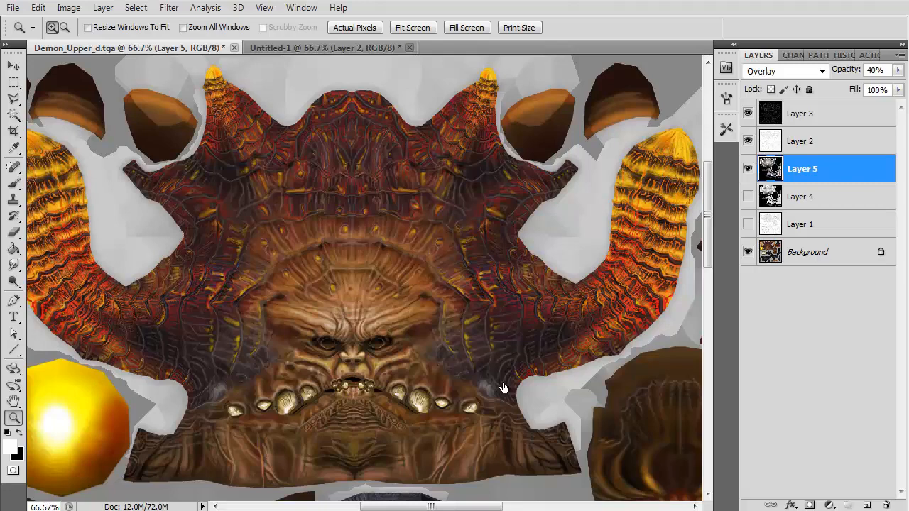
Step: Toggle Layer 5 and Layer 4 on and off alternately to compare how each occlusion map affects the diffuse texture
left_click(747, 169)
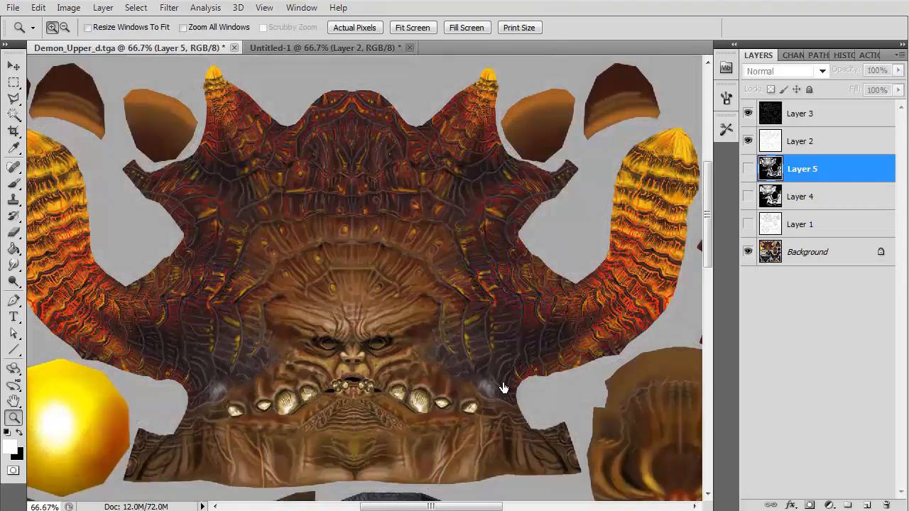
left_click(748, 196)
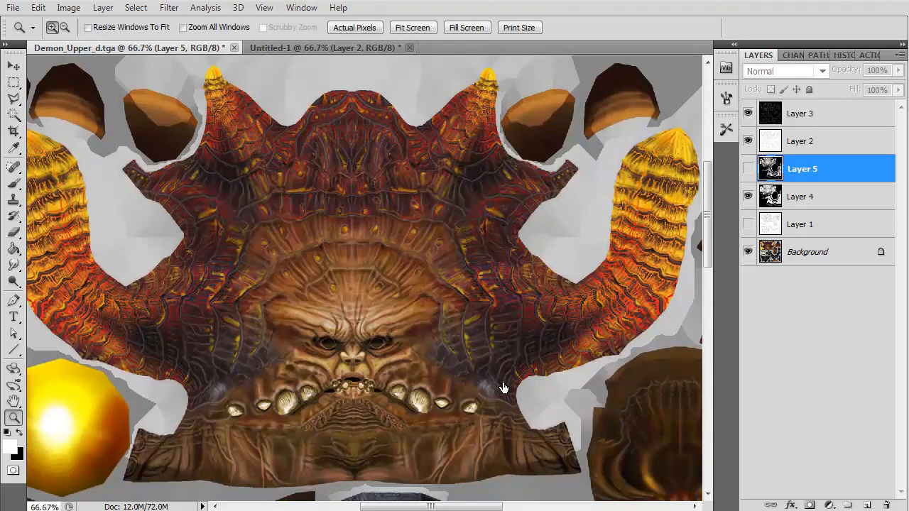
left_click(748, 196)
left_click(747, 168)
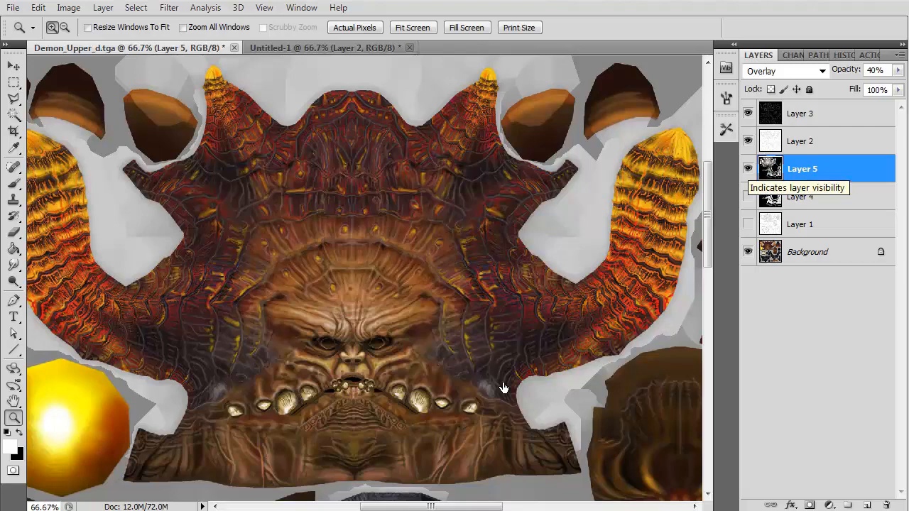
left_click(748, 169)
left_click(748, 197)
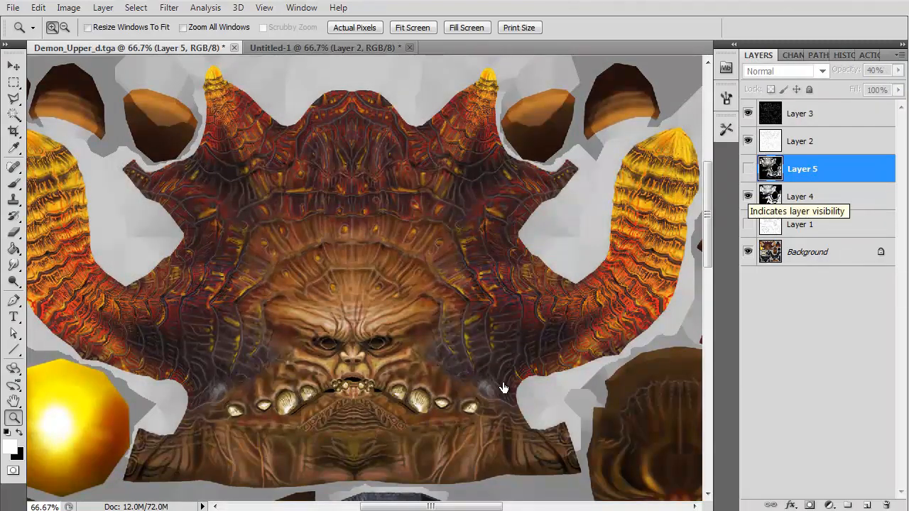
left_click(748, 169)
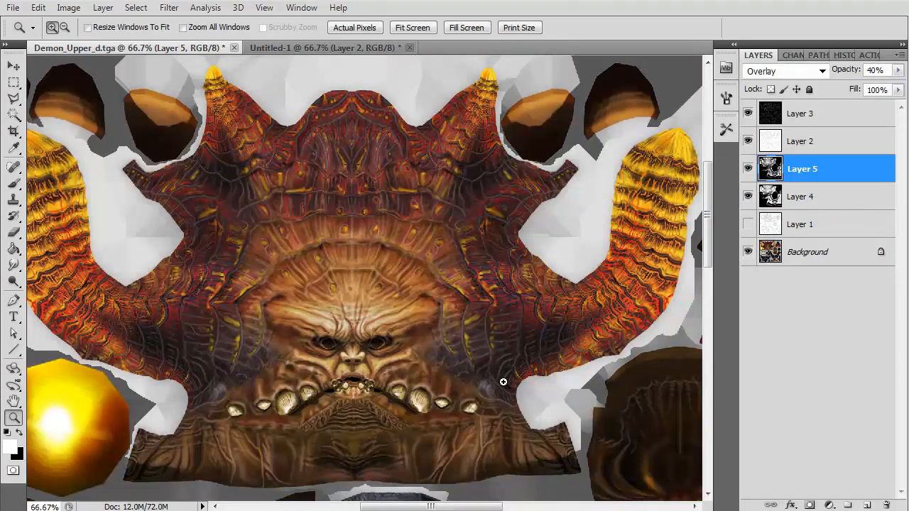
Step: In Untitled-1, toggle Layer 2 off and on and inspect the occlusion maps down to the lower part of the texture
key("ctrl+Tab")
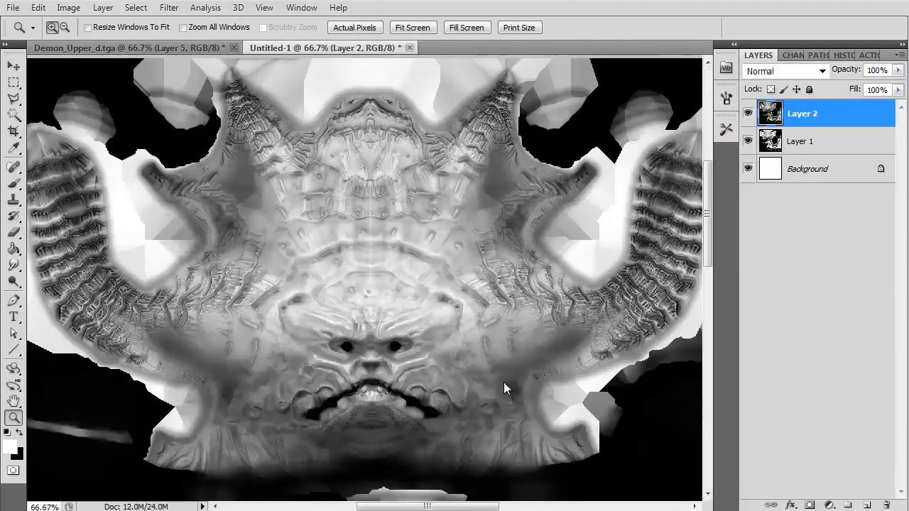
left_click(748, 112)
left_click(747, 113)
scroll(504, 383, "down", 3)
scroll(504, 388, "up", 2)
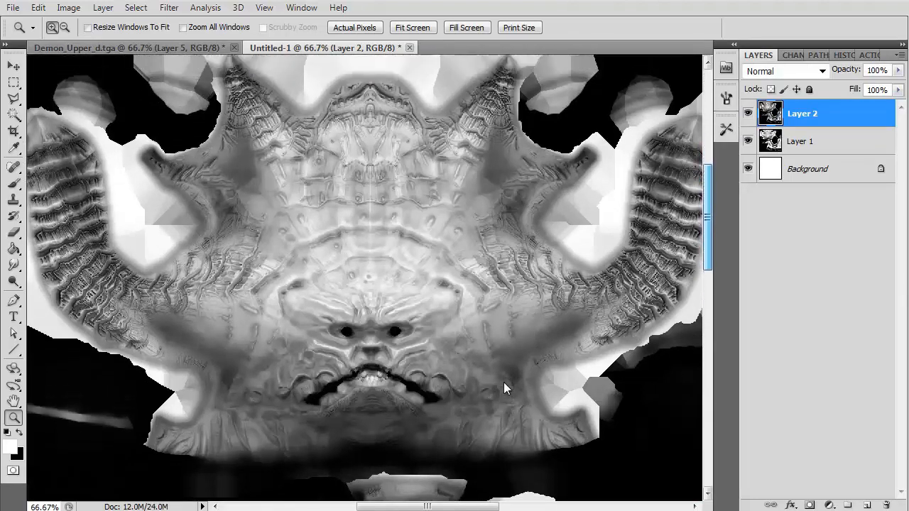
scroll(504, 387, "down", 4)
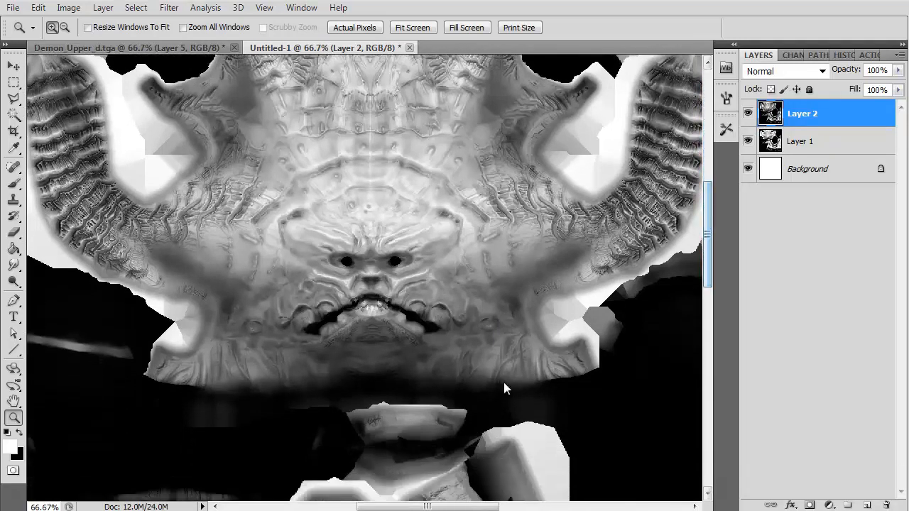
Step: Hide Layer 4 again in the Demon_Upper_d.tga document and begin saving a copy of it in Targa format
key("ctrl+Tab")
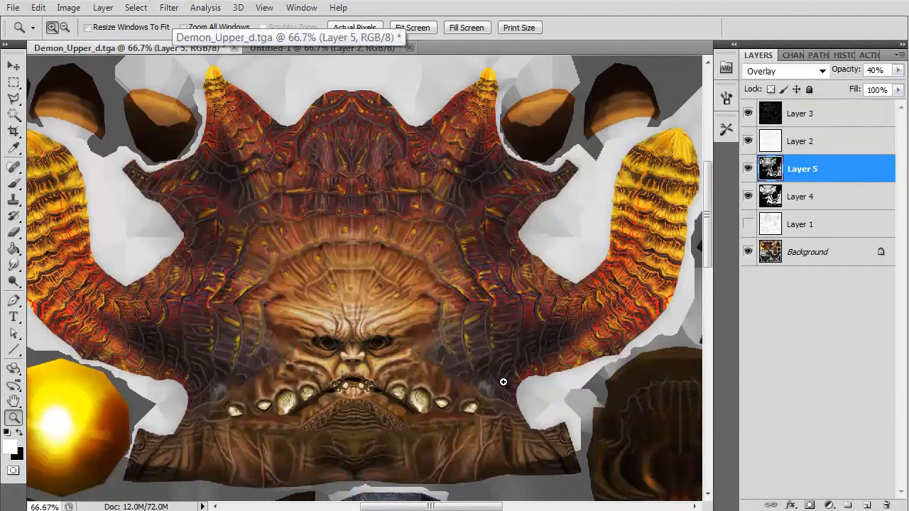
key("ctrl+z")
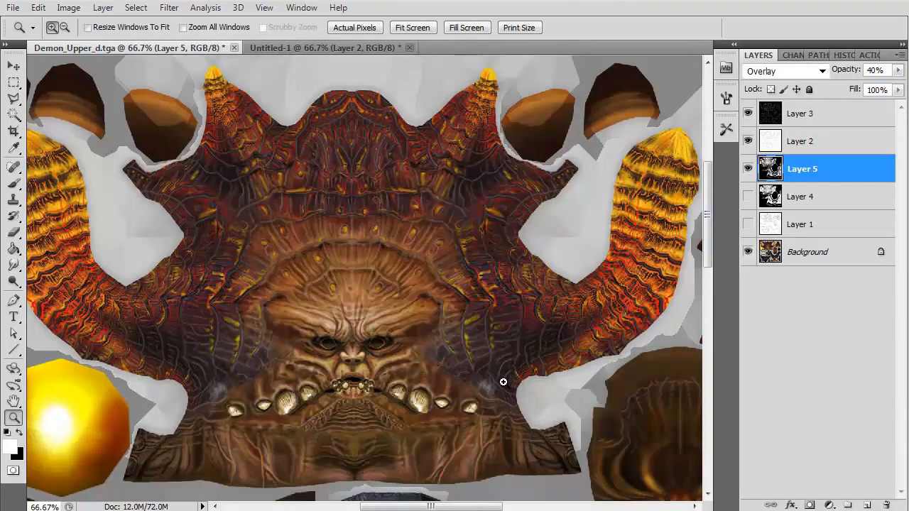
key("alt+f")
key("Down")
key("Down")
key("Down")
key("Down")
key("Down")
key("Down")
key("Down")
key("Down")
key("Down")
key("Down")
key("Down")
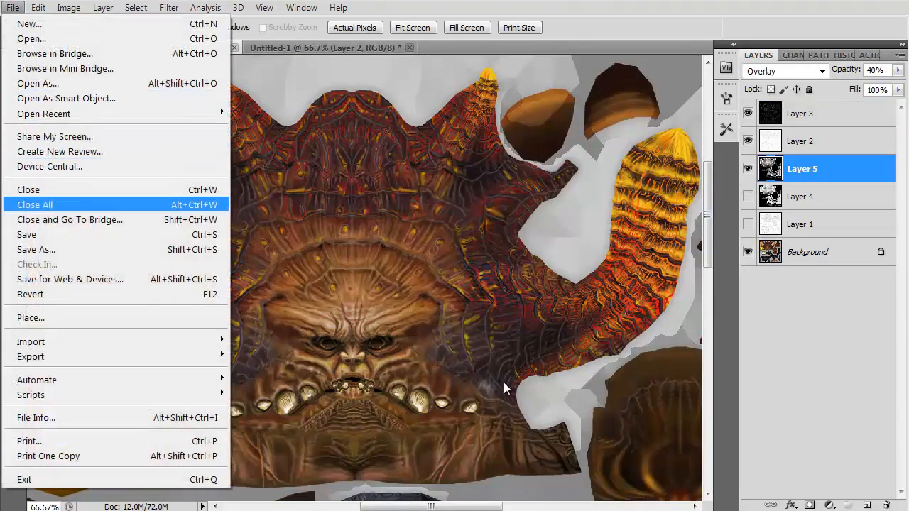
key("Down")
key("Down")
key("Down")
key("Return")
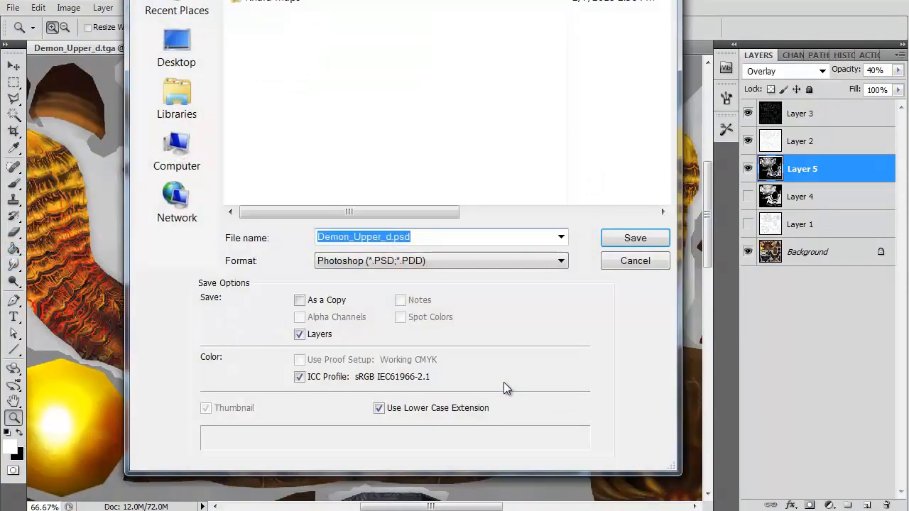
key("Tab")
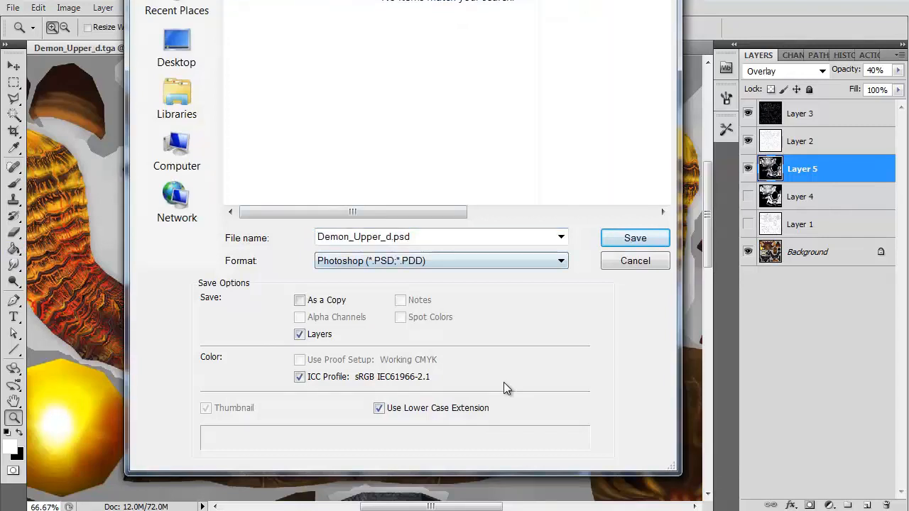
key("alt+Down")
key("Down")
key("Down")
key("Down")
key("Down")
key("Down")
key("Down")
key("Down")
key("Down")
key("Down")
key("Down")
key("Down")
key("Down")
key("Down")
key("Down")
key("Down")
key("Down")
key("Down")
key("Down")
key("Return")
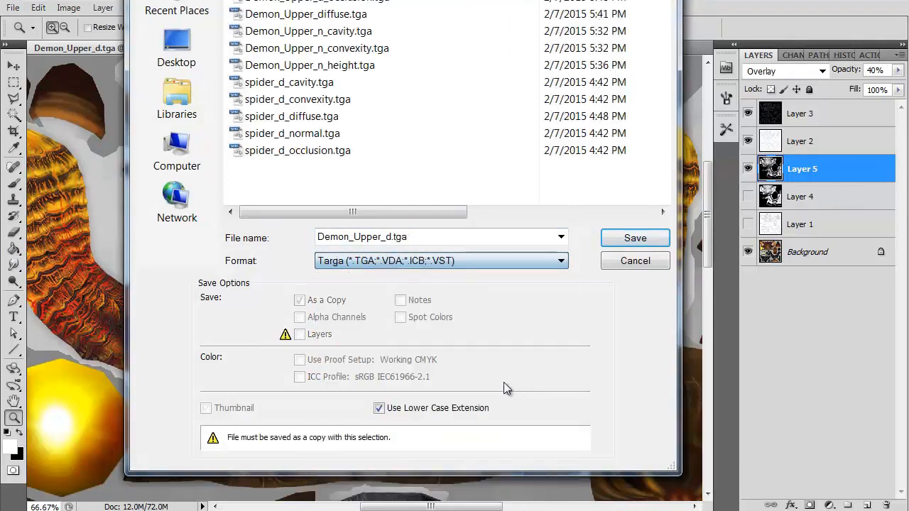
Step: Base the copy's name on Demon_Upper_diffuse.tga, change it to Demon_Upper_diffuse2.tga, and save it
left_click(312, 15)
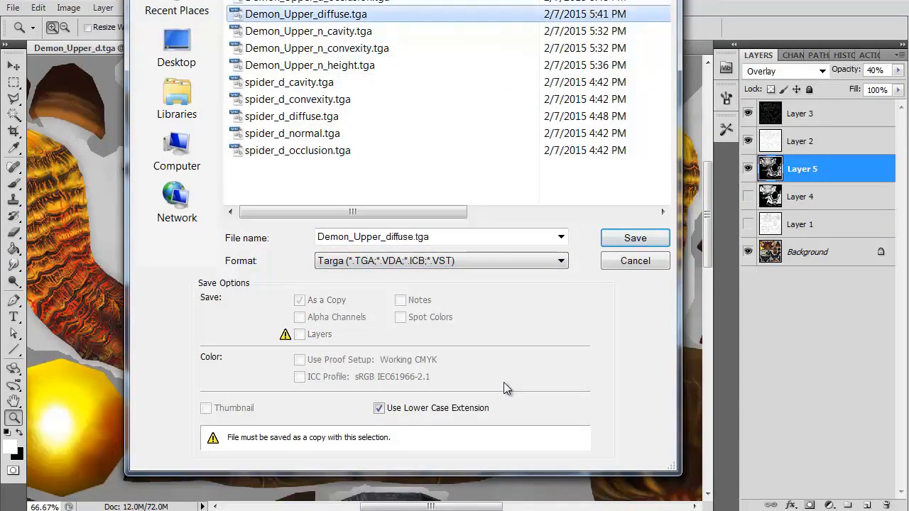
left_click(398, 237)
left_click(414, 238)
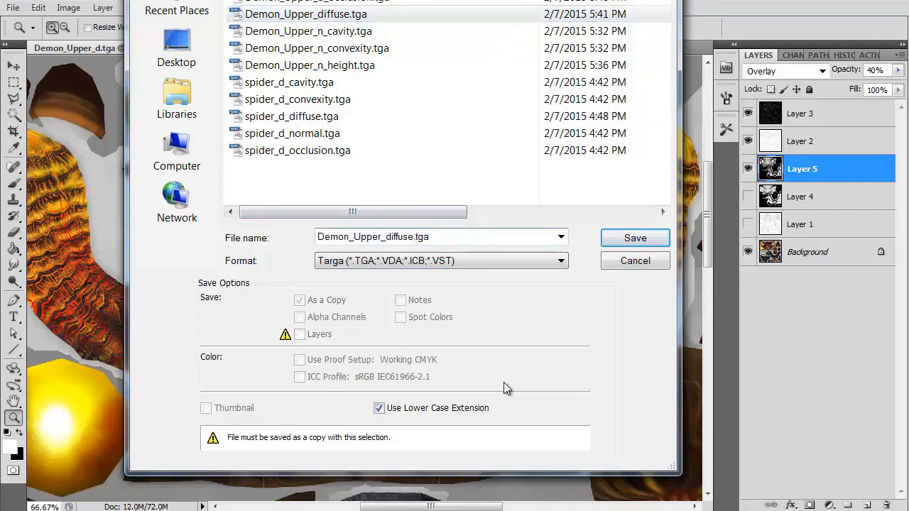
key("Return")
key("Return")
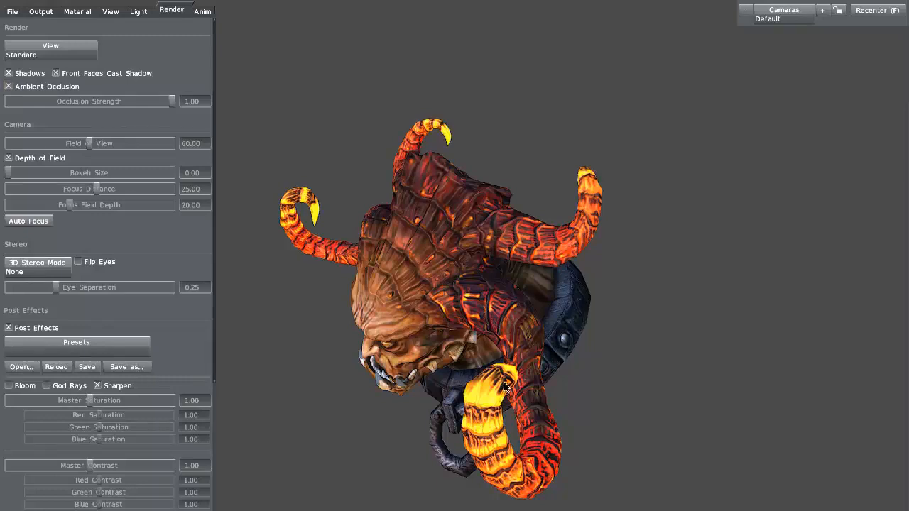
Step: In Marmoset Toolbag, load Demon_Upper_diffuse2.tga as the head material's diffuse map and examine the model
left_click_drag(504, 387, 636, 344)
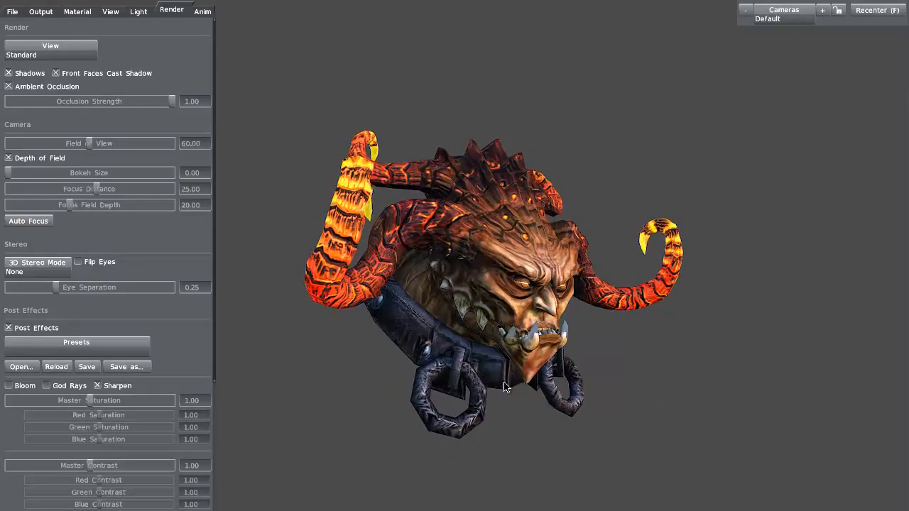
left_click(77, 12)
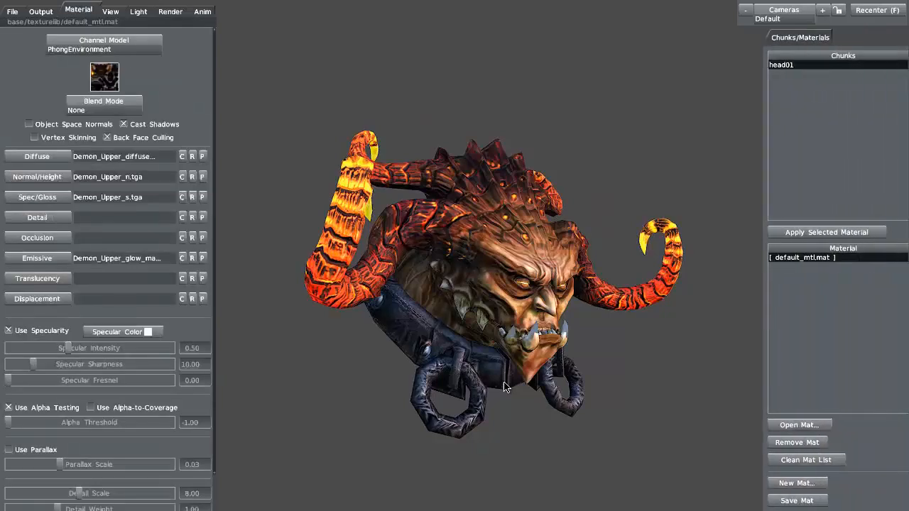
left_click(37, 156)
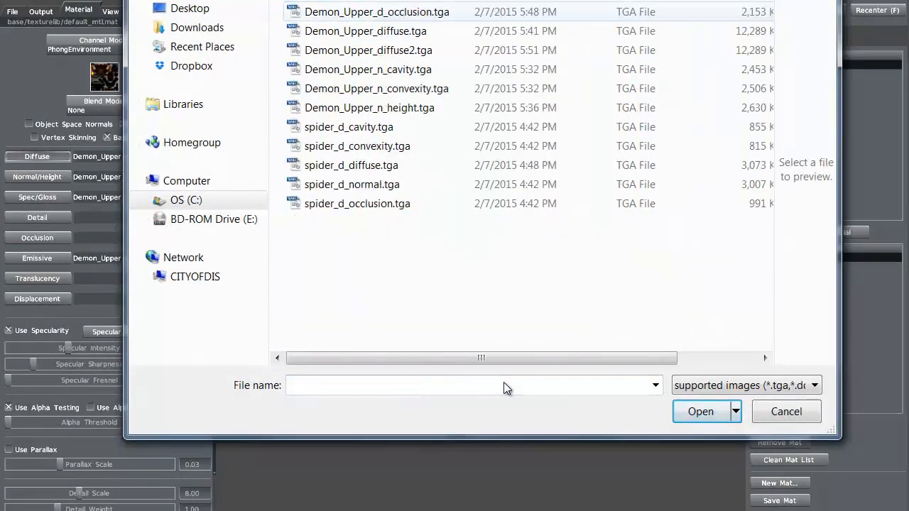
key("Return")
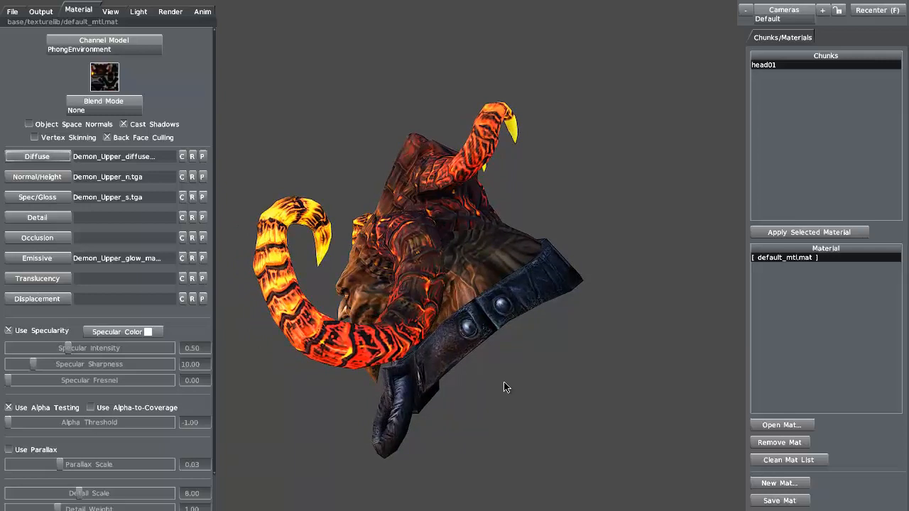
Step: Switch back to Photoshop's Untitled-1 document and repeatedly hide and show Layer 2 to compare the two occlusion maps across the whole head
key("alt+Tab")
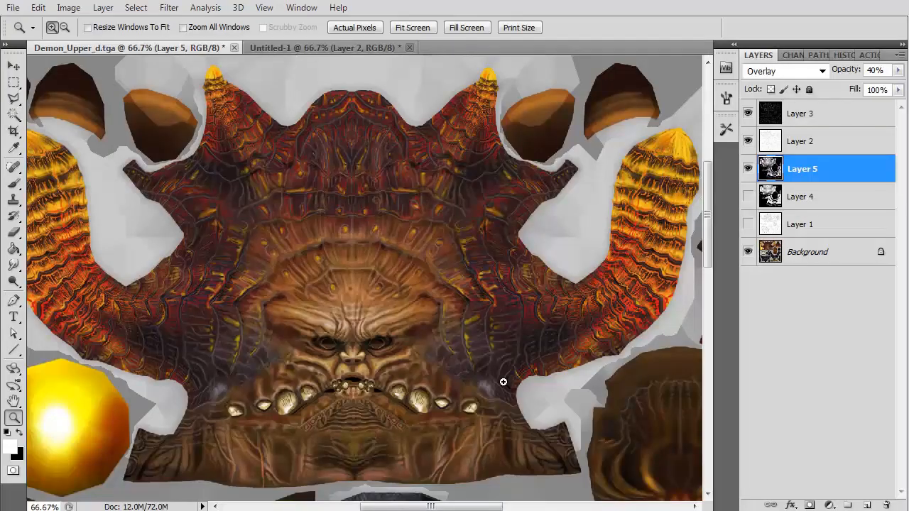
key("ctrl+Tab")
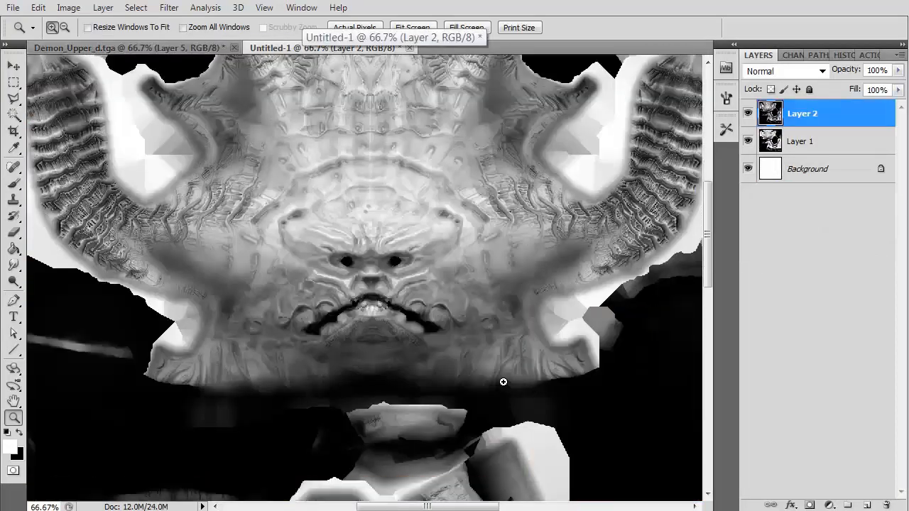
left_click(748, 114)
left_click(747, 114)
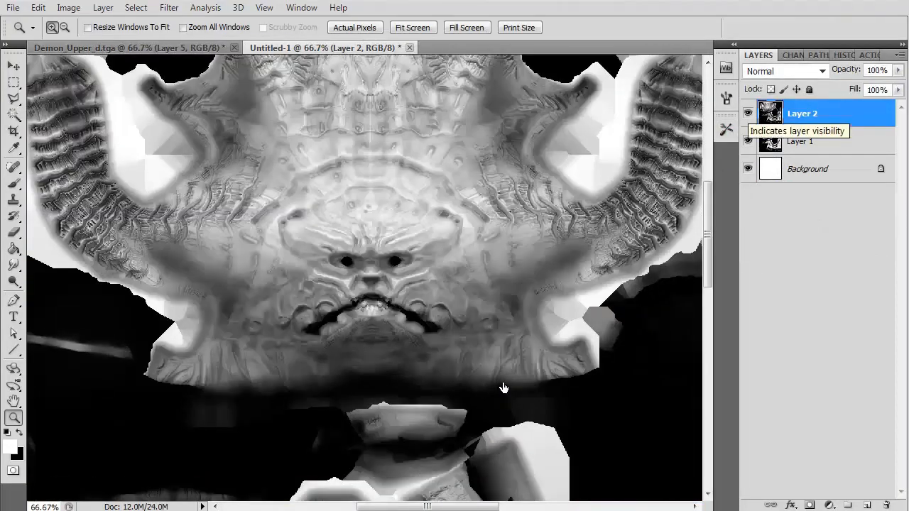
scroll(504, 389, "up", 3)
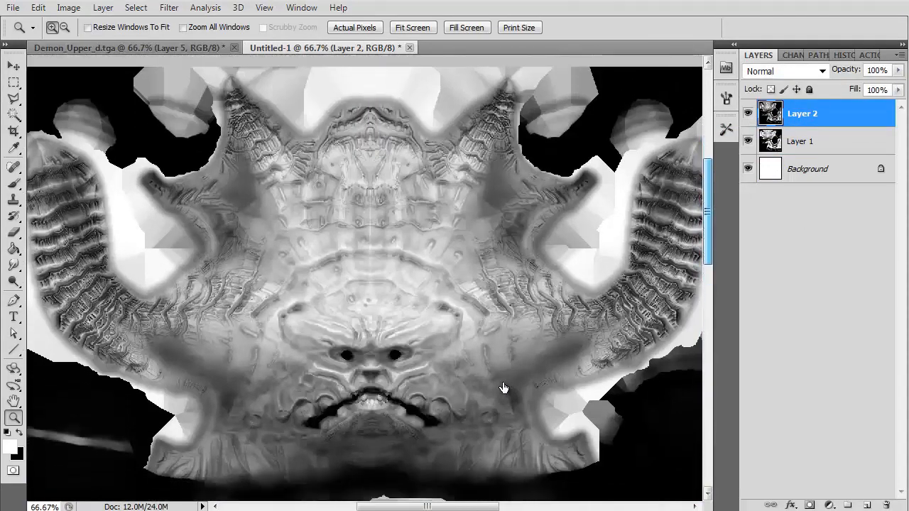
key("ctrl+z")
key("ctrl+z")
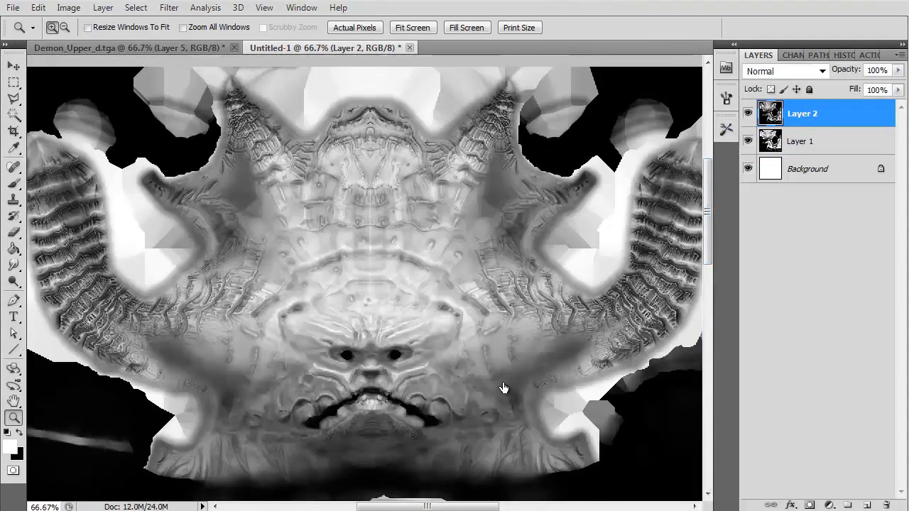
key("ctrl+z")
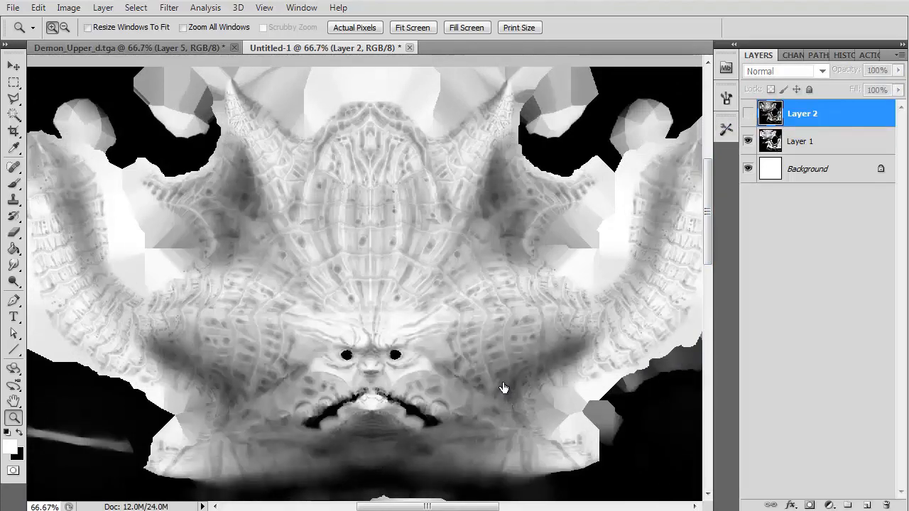
key("ctrl+z")
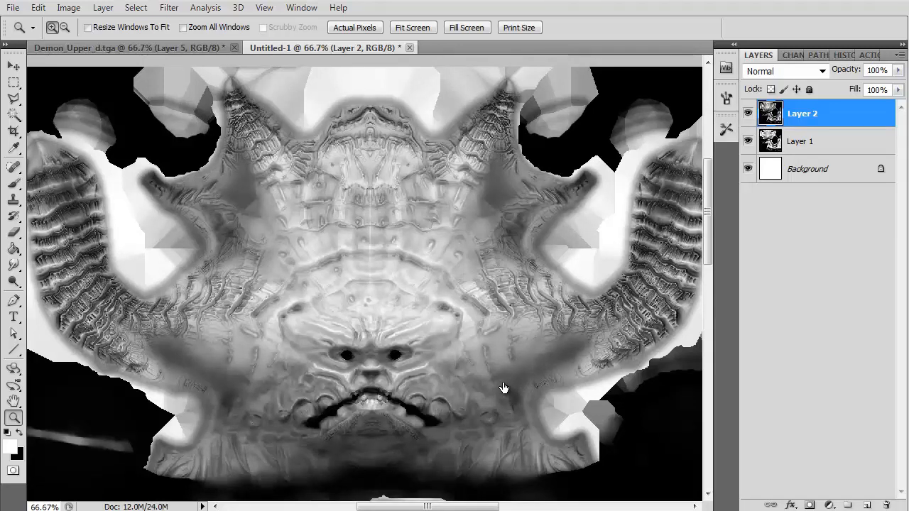
key("ctrl+comma")
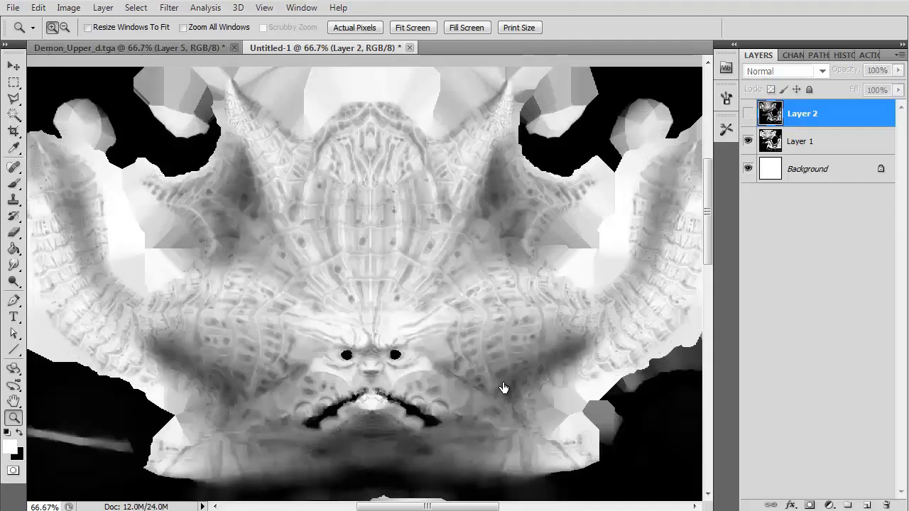
key("ctrl+comma")
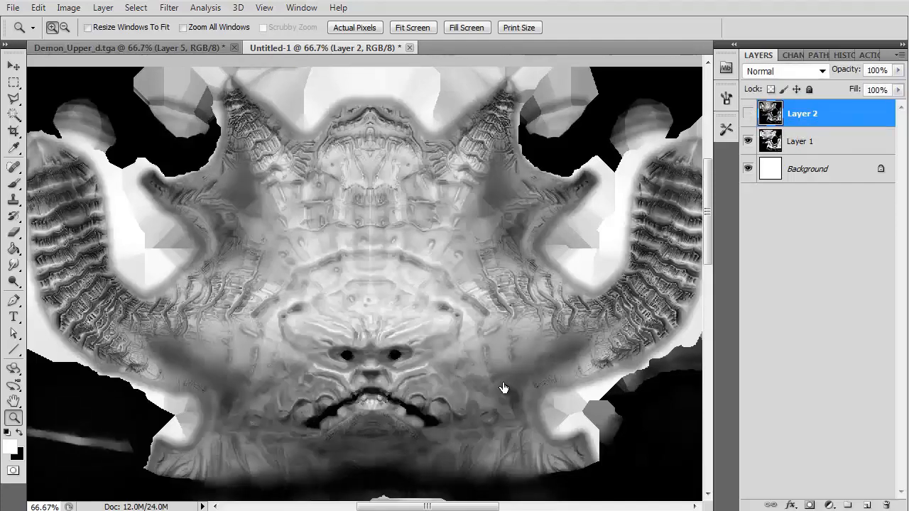
key("ctrl+comma")
key("ctrl+comma")
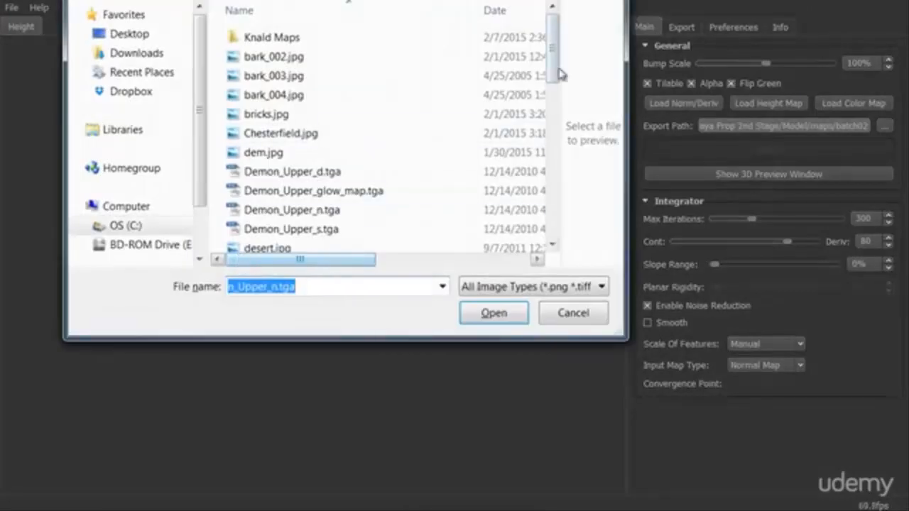
Step: In Knald, load Demon_Upper_n.tga as the input normal map and check the result on the preview cylinder
scroll(383, 43, "down", 3)
scroll(405, 78, "up", 2)
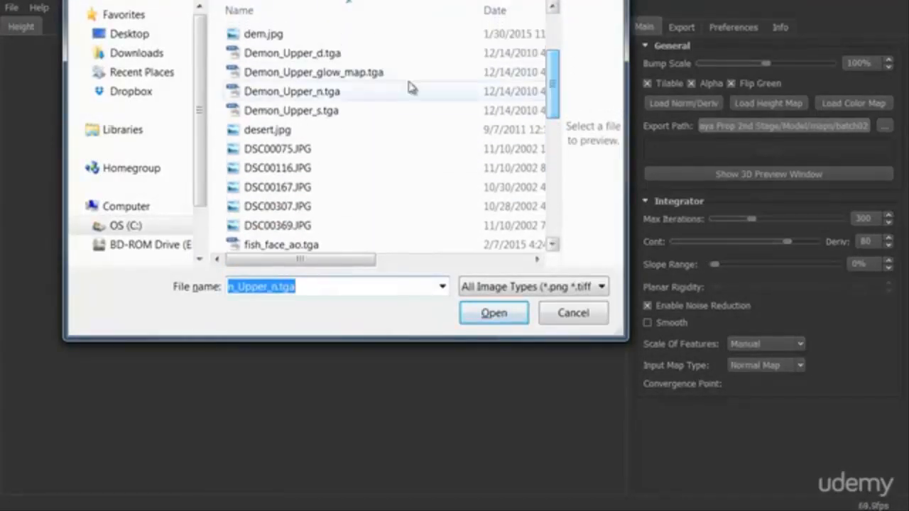
left_click(305, 94)
double_click(305, 94)
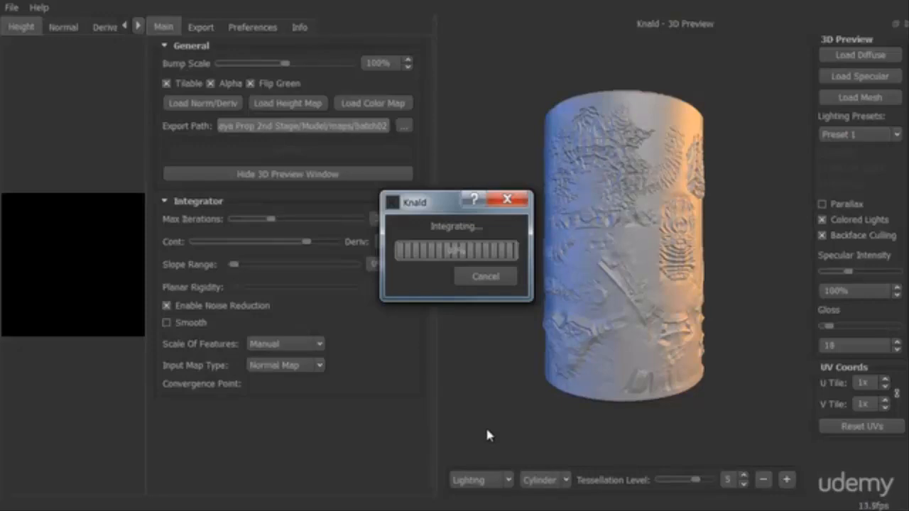
left_click_drag(505, 275, 566, 302)
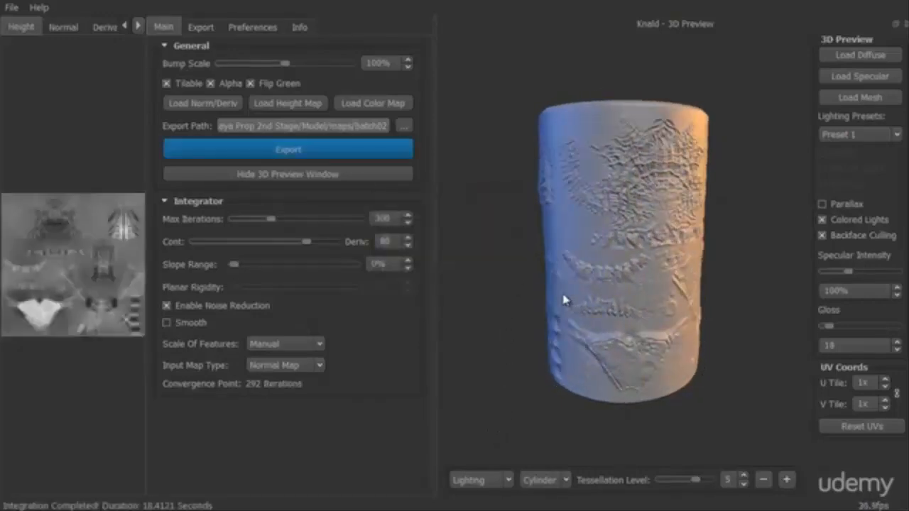
Step: Hide the 3D preview and examine the generated height, normal, derivative, AO, concavity and convexity maps at a larger size
left_click(223, 174)
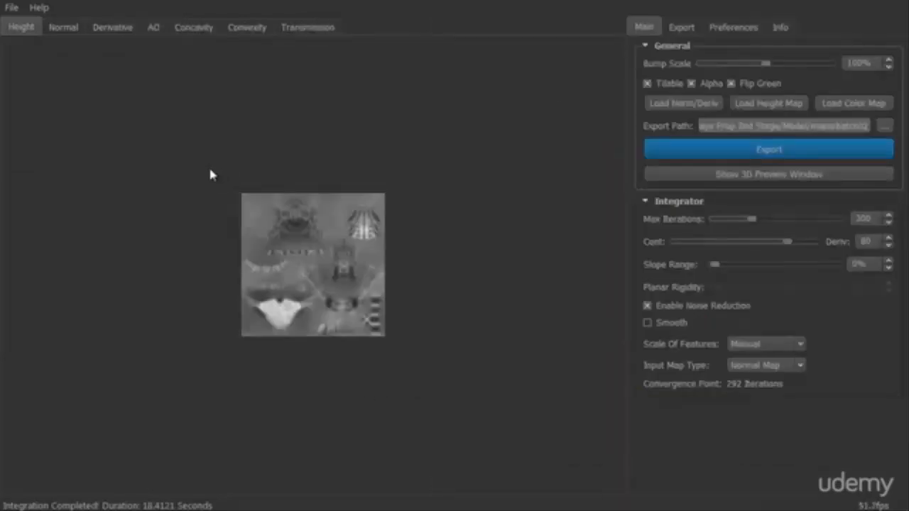
scroll(226, 325, "up", 5)
scroll(326, 279, "up", 3)
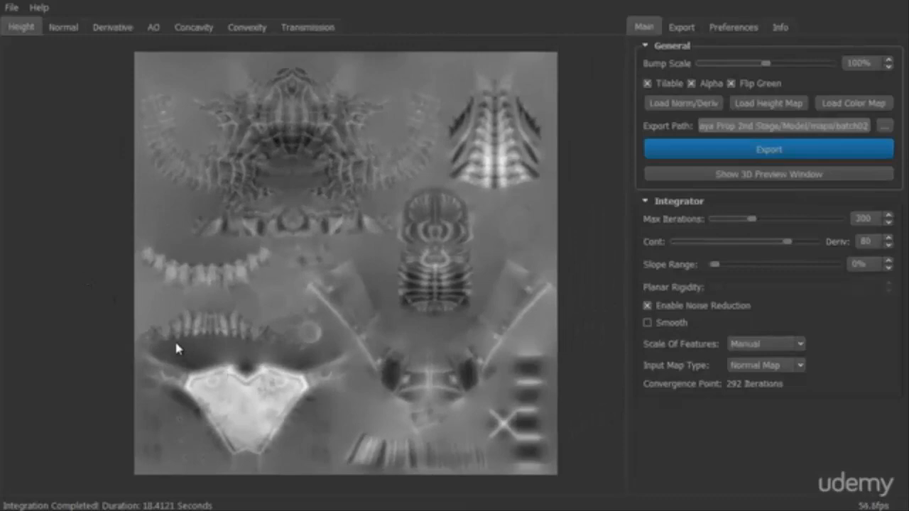
scroll(174, 339, "up", 1)
left_click_drag(204, 315, 197, 322)
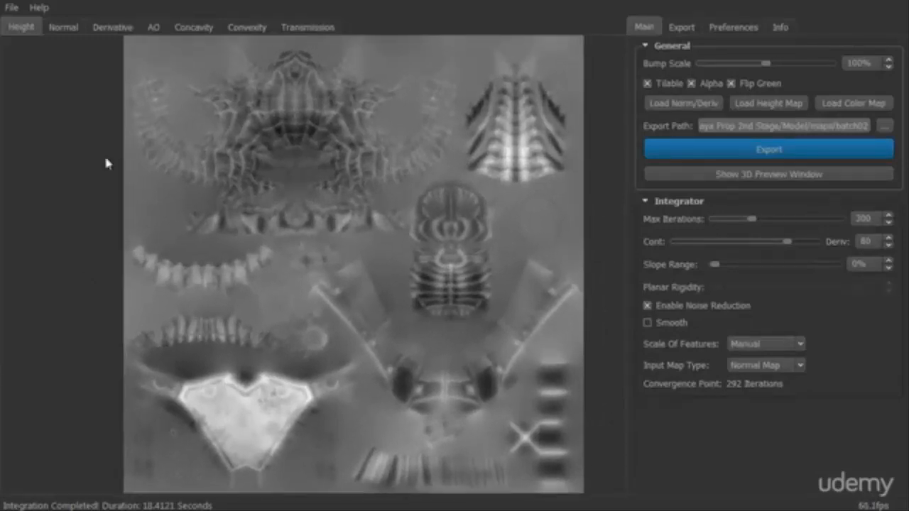
left_click(68, 28)
left_click(107, 29)
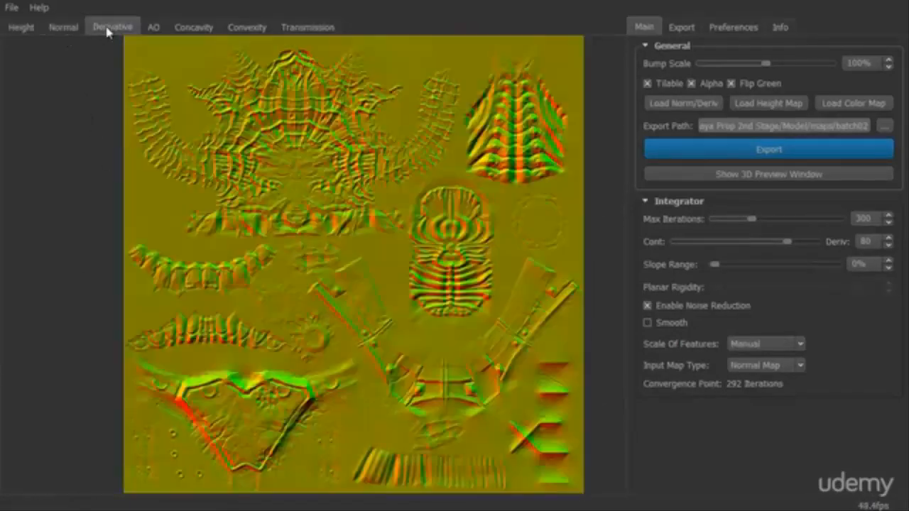
left_click(154, 29)
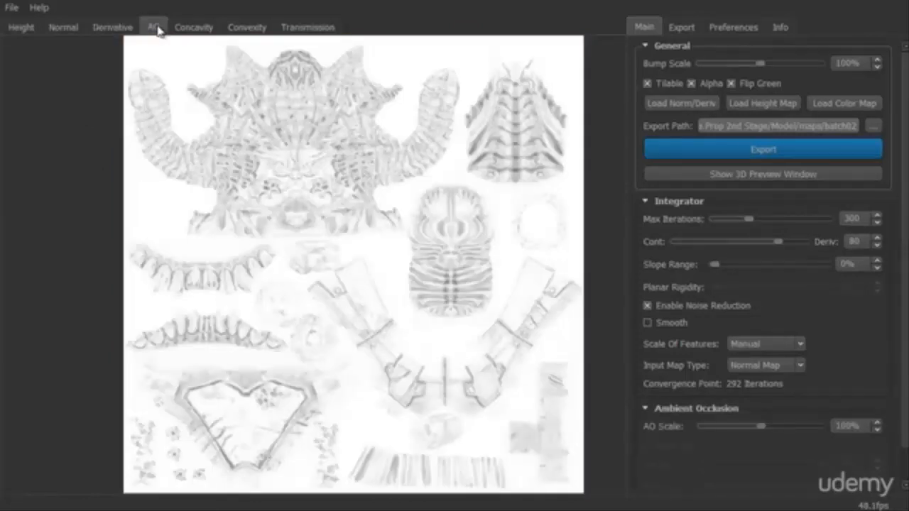
left_click(195, 27)
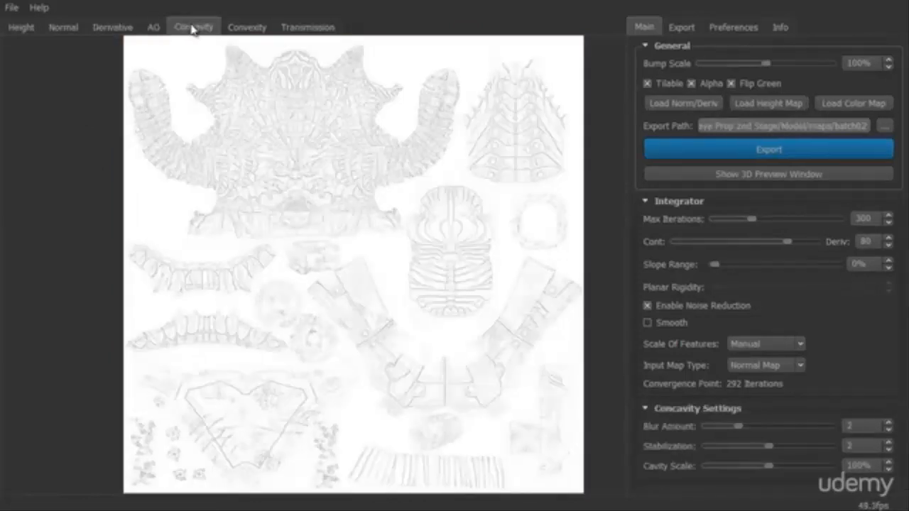
left_click(243, 29)
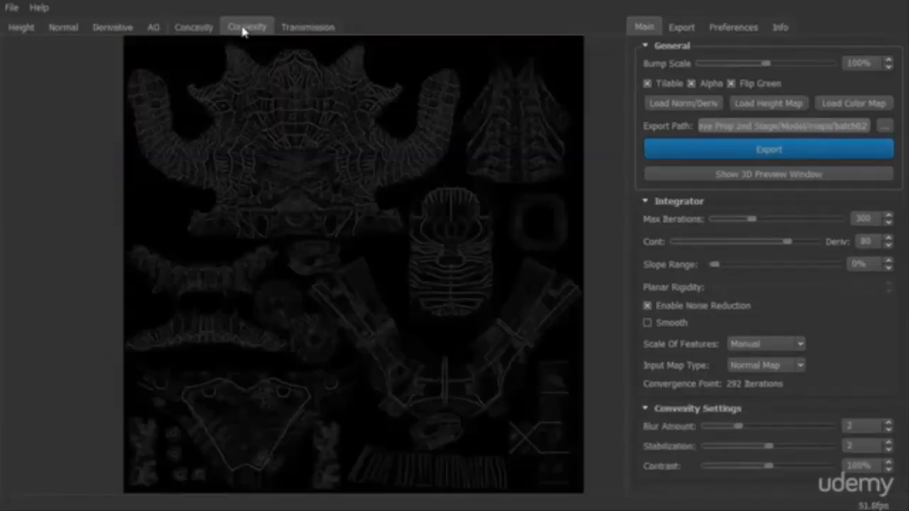
left_click(193, 27)
left_click(112, 27)
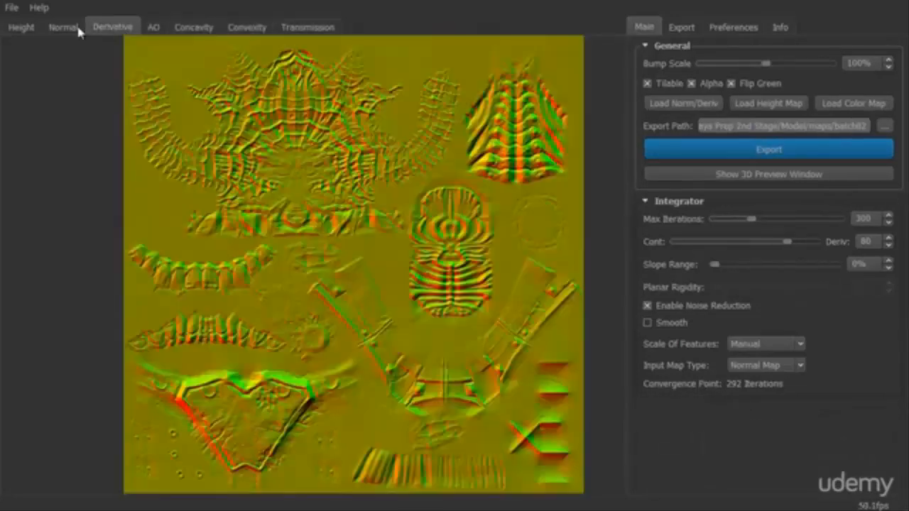
left_click(71, 27)
left_click(27, 27)
Step: Show the 3D preview again and load demon_head.obj as the preview mesh
left_click(768, 173)
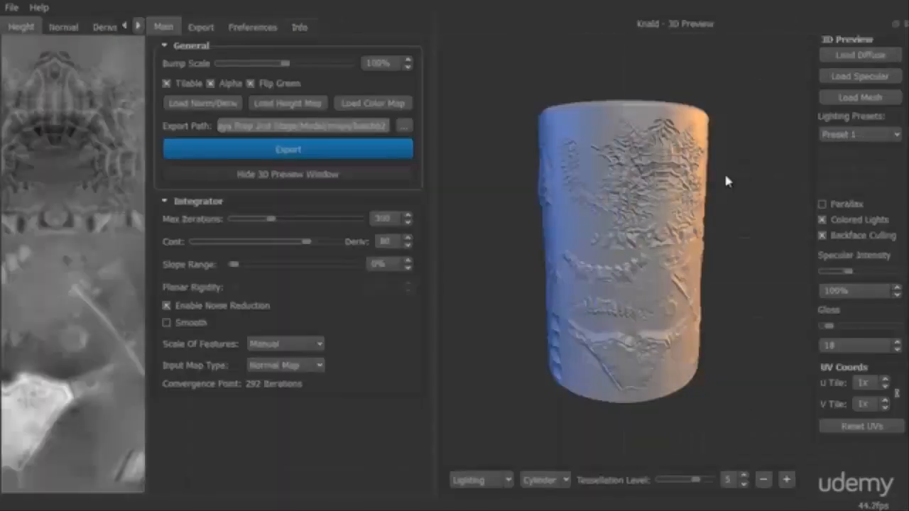
left_click_drag(474, 281, 460, 262)
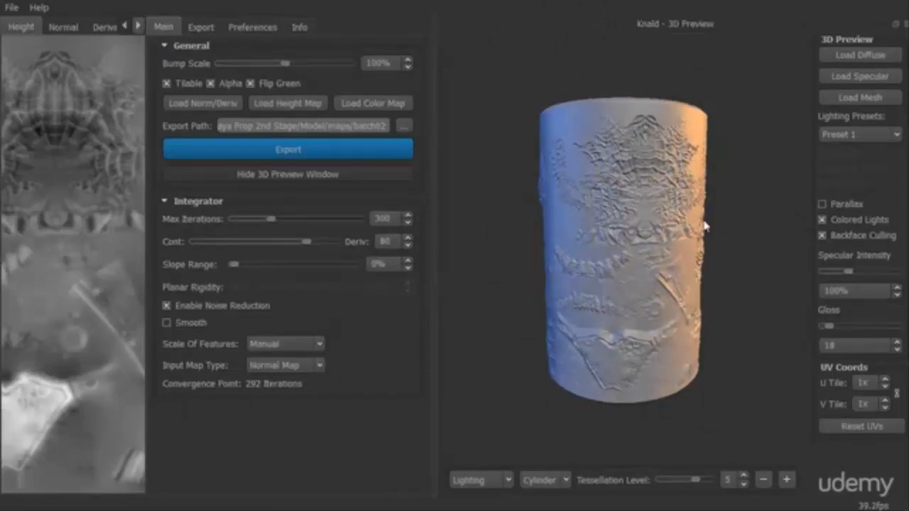
left_click(861, 97)
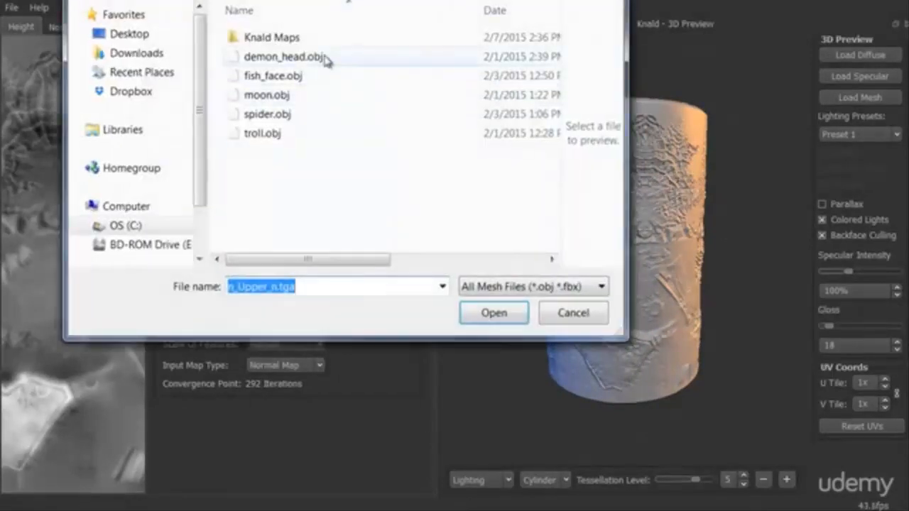
left_click(323, 58)
left_click(490, 312)
Step: Examine the demon head mesh from several angles and distances in the 3D preview
mouse_move(483, 316)
left_mouse_down()
mouse_move(597, 305)
mouse_move(475, 316)
mouse_move(566, 307)
mouse_move(490, 320)
left_mouse_up()
scroll(475, 315, "up", 4)
scroll(520, 305, "down", 5)
scroll(501, 319, "up", 5)
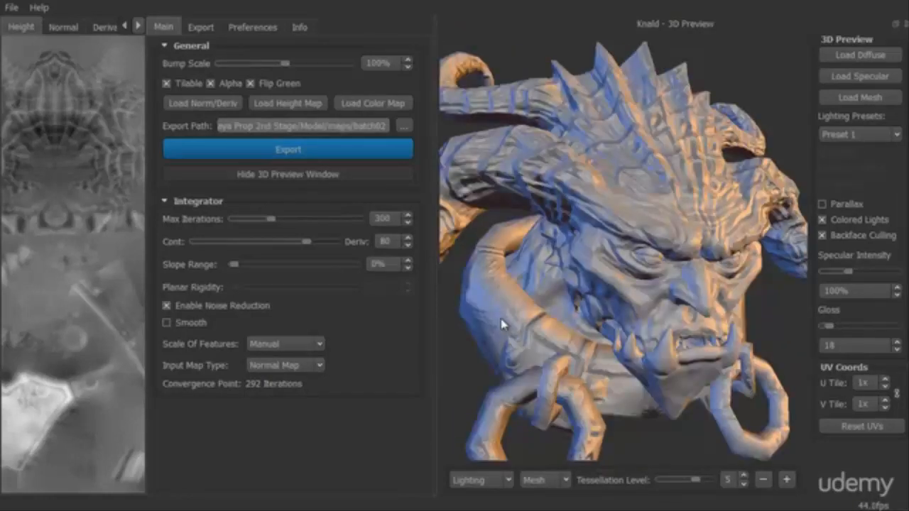
middle_click_drag(501, 319, 501, 278)
scroll(510, 280, "down", 5)
left_click_drag(513, 286, 517, 370)
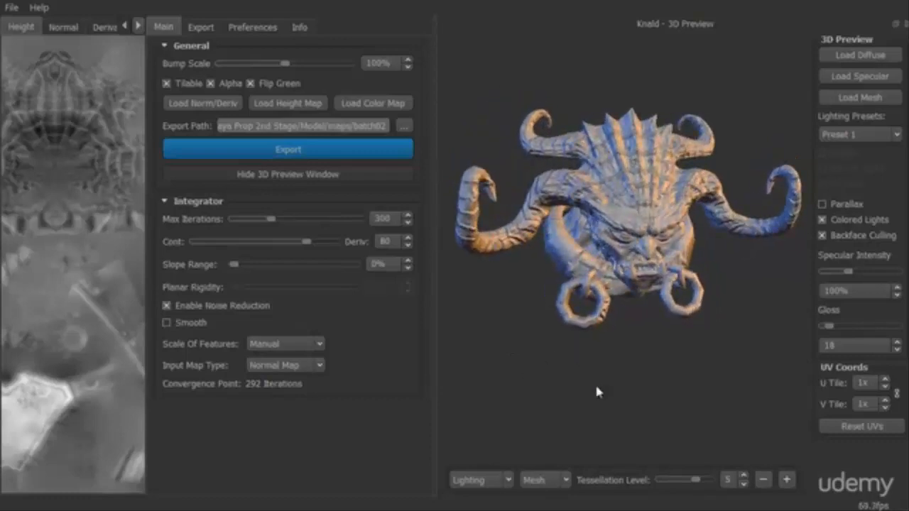
left_click_drag(597, 392, 643, 362)
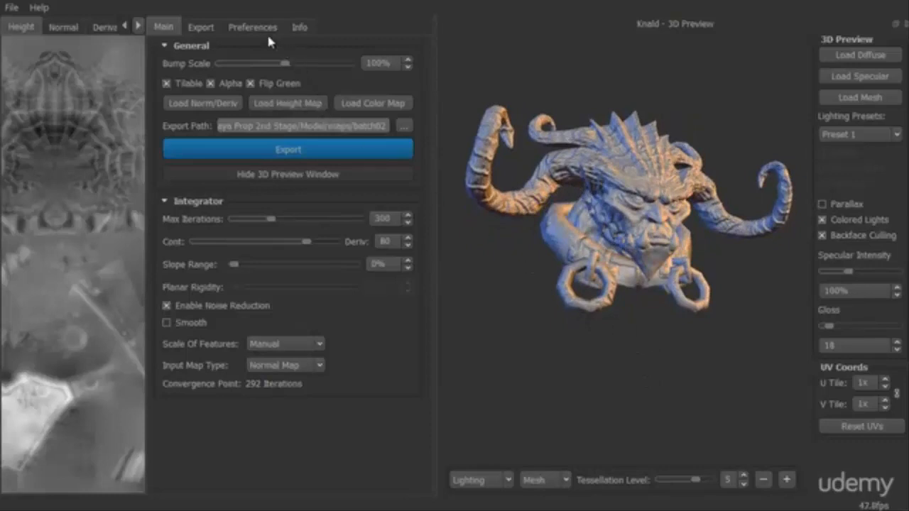
Step: Set up TGA export of the height, AO, concavity and convexity maps to the Knald Maps folder and export them
left_click(210, 30)
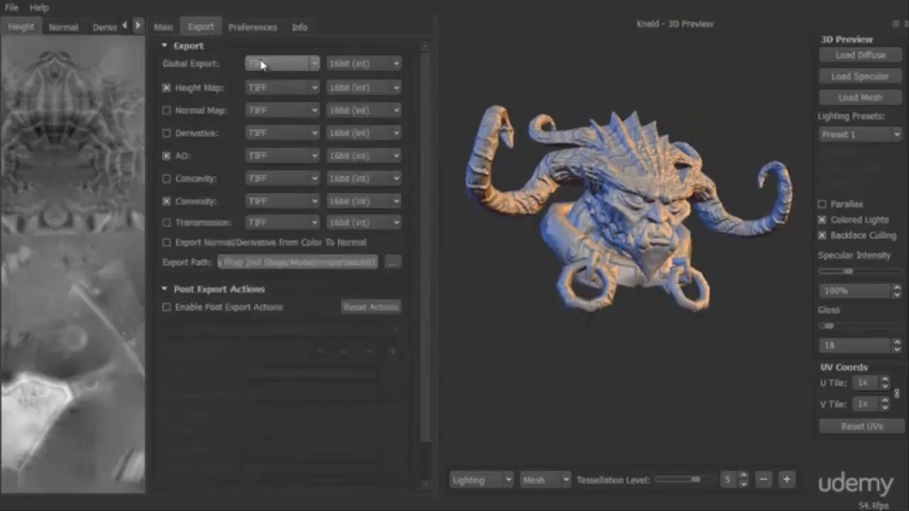
left_click(297, 65)
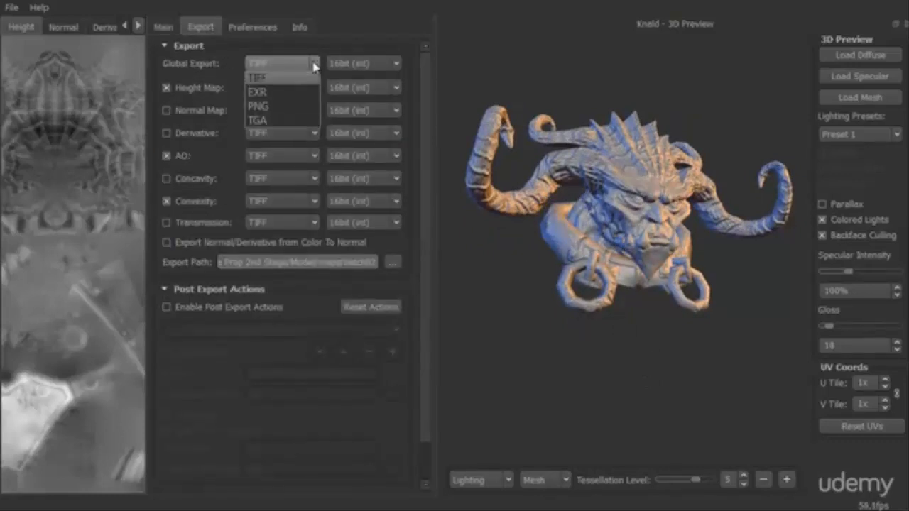
left_click(294, 121)
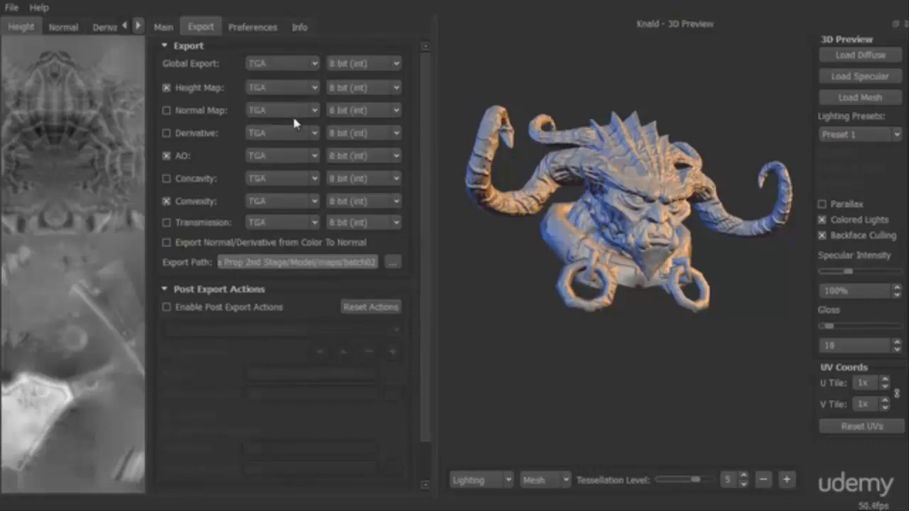
left_click(392, 262)
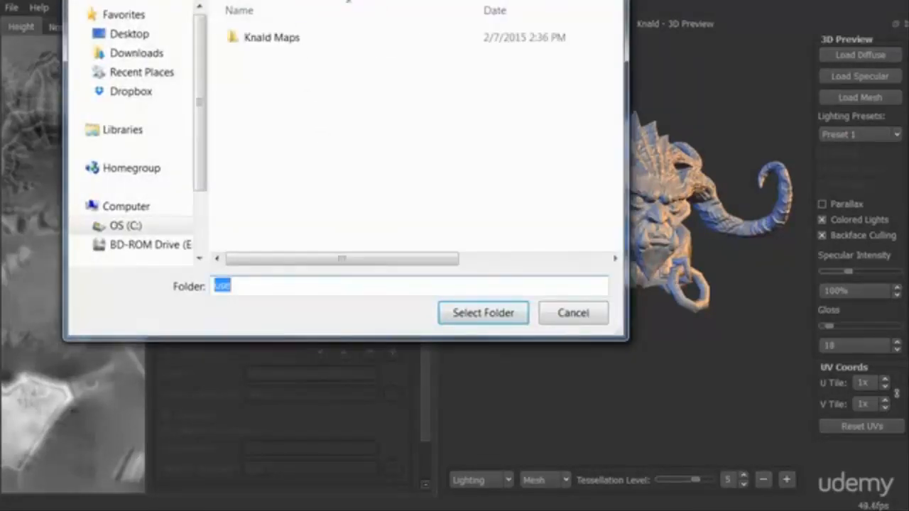
left_click(271, 38)
left_click(459, 314)
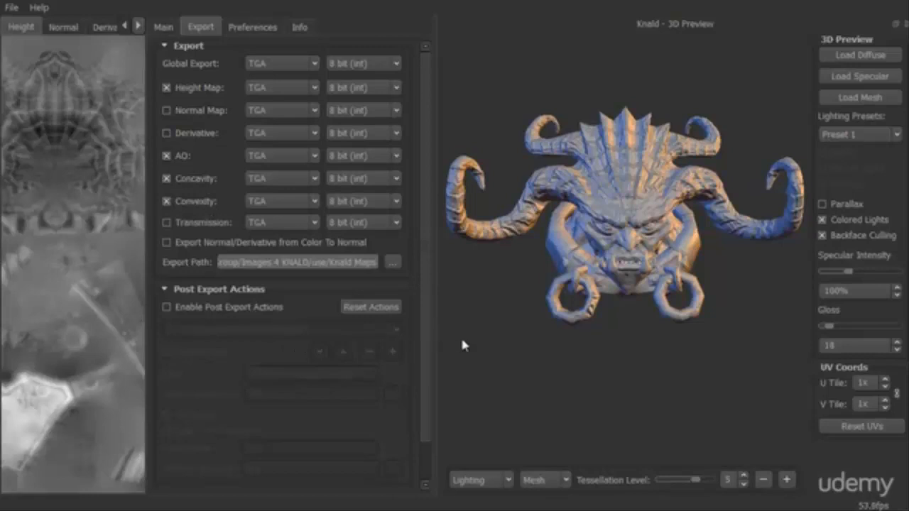
key("ctrl+e")
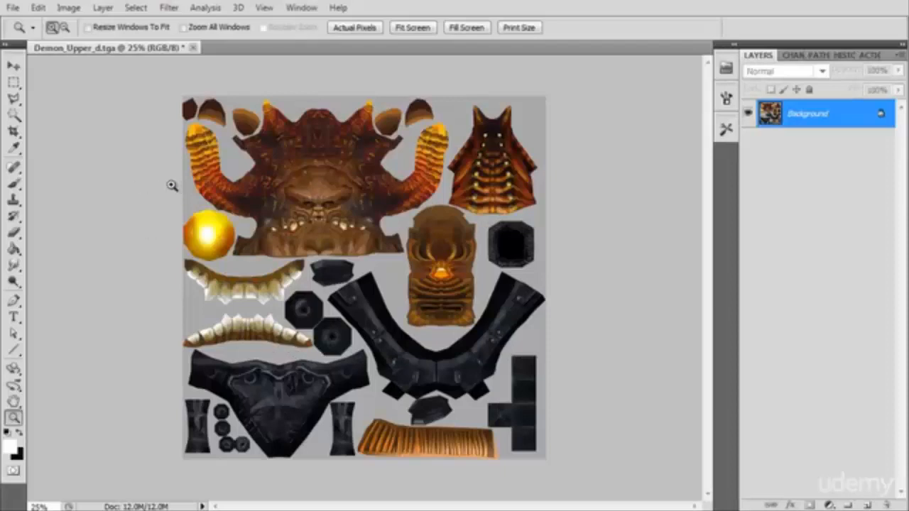
Step: In Photoshop, open the exported Demon_Upper_n cavity, convexity, height and occlusion TGA maps together
key("ctrl+o")
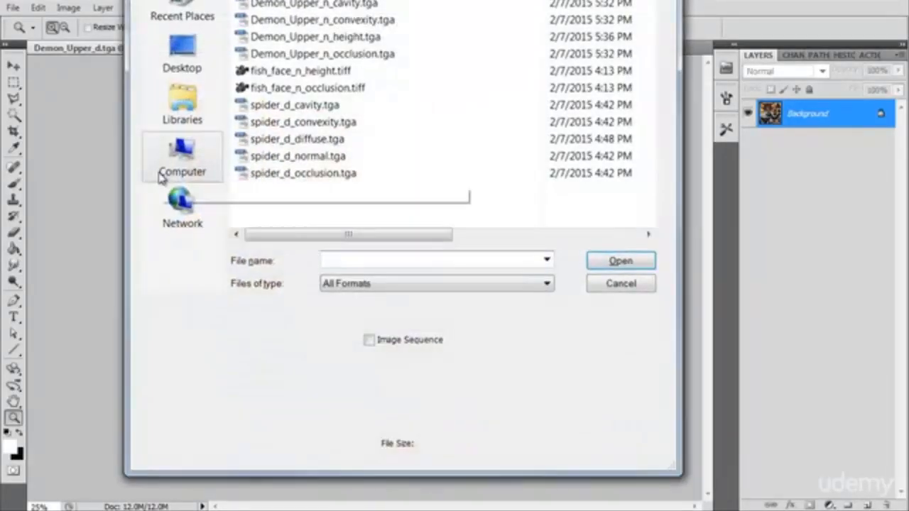
left_click(319, 4)
left_click(334, 54, "shift")
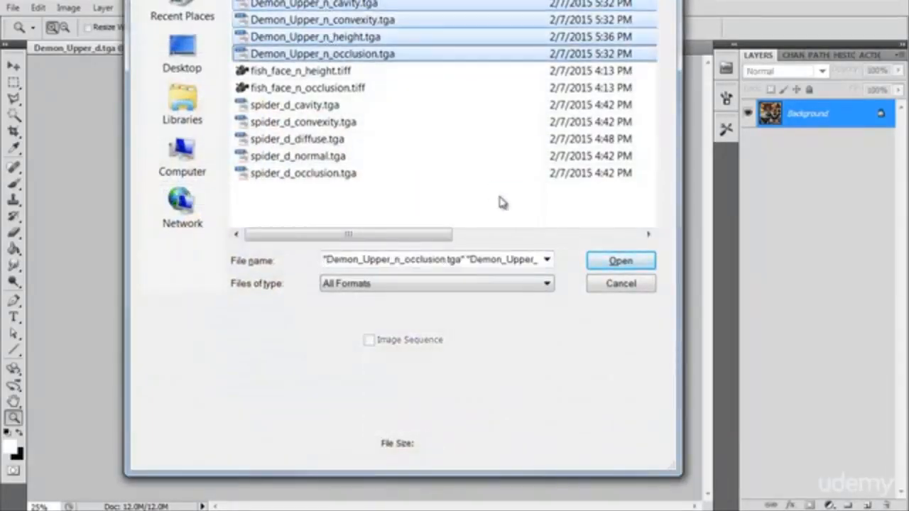
left_click(604, 260)
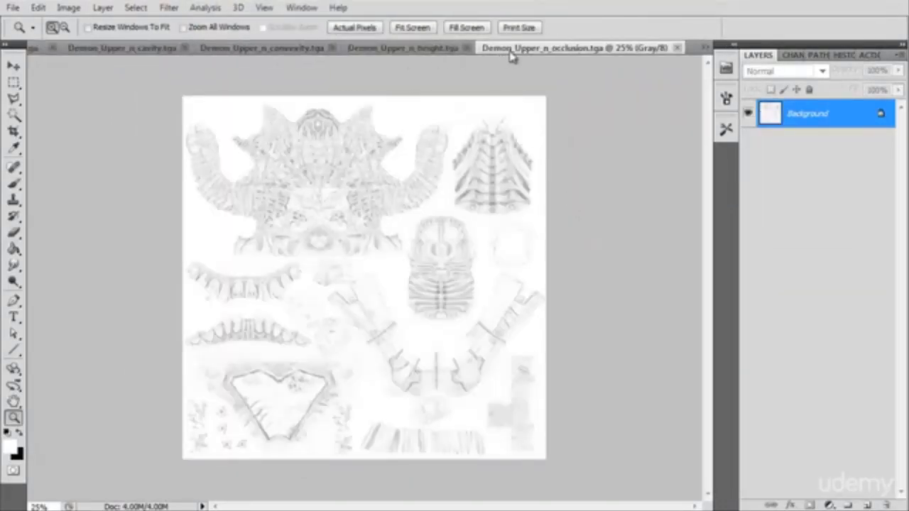
Step: Cut the occlusion map out of its document, close that file without saving, and paste the map into Demon_Upper_d.tga
key("ctrl+w")
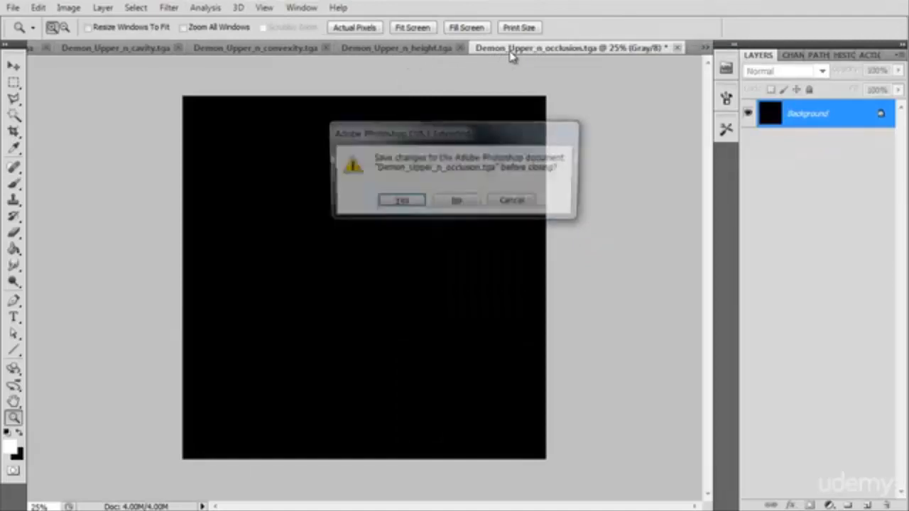
key("n")
left_click(100, 48)
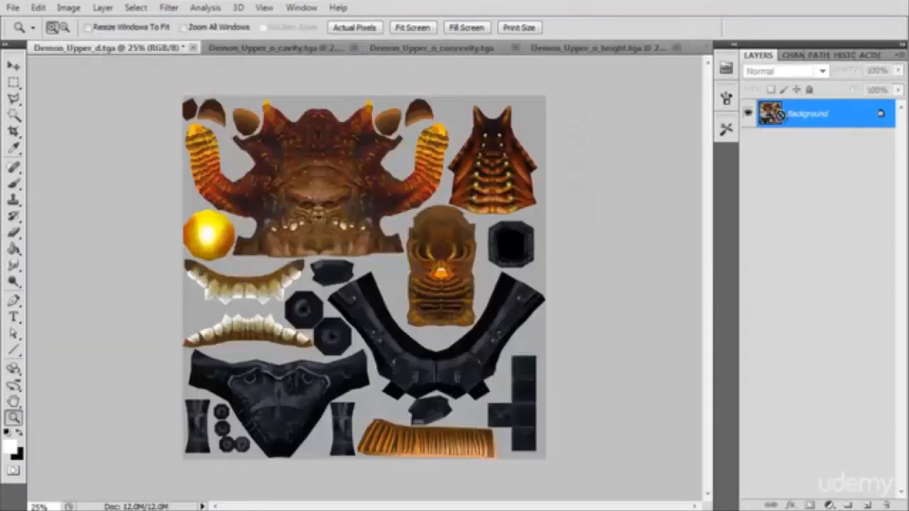
key("ctrl+v")
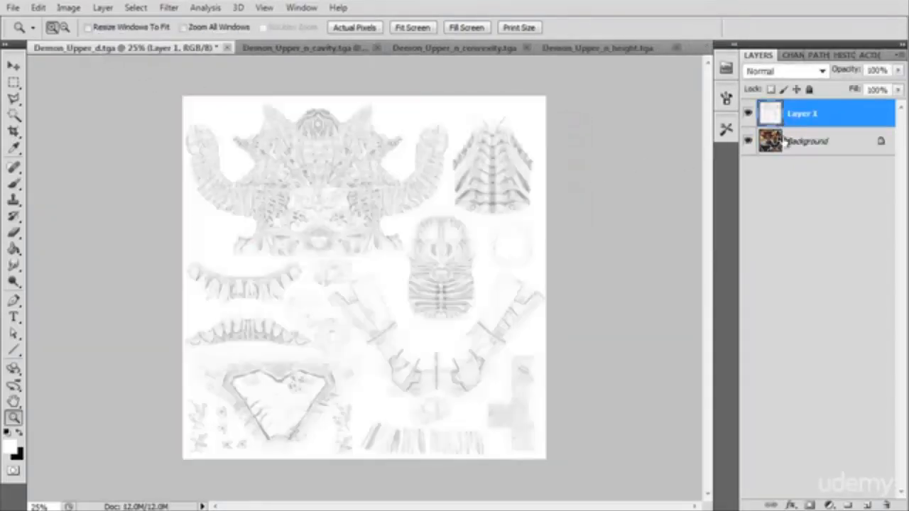
Step: Set the pasted occlusion layer to Overlay blending at 40% opacity
left_click(785, 71)
left_click(777, 256)
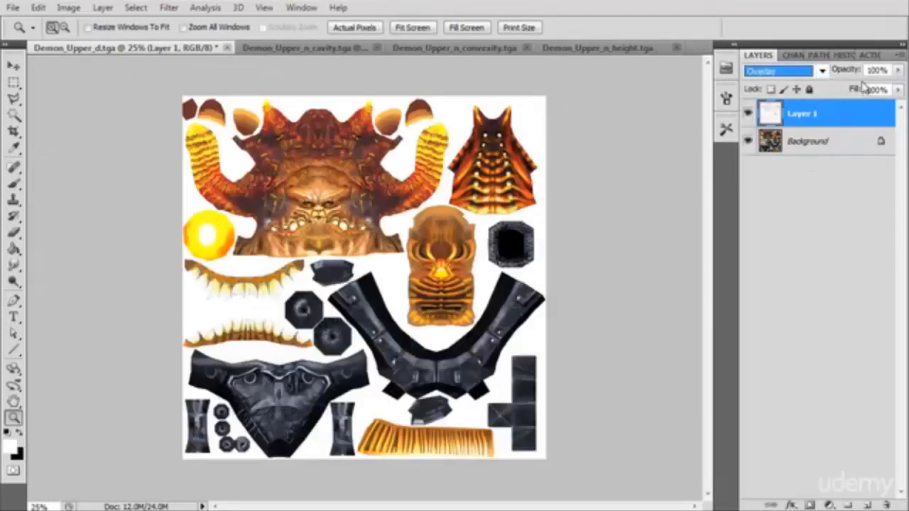
left_click(877, 70)
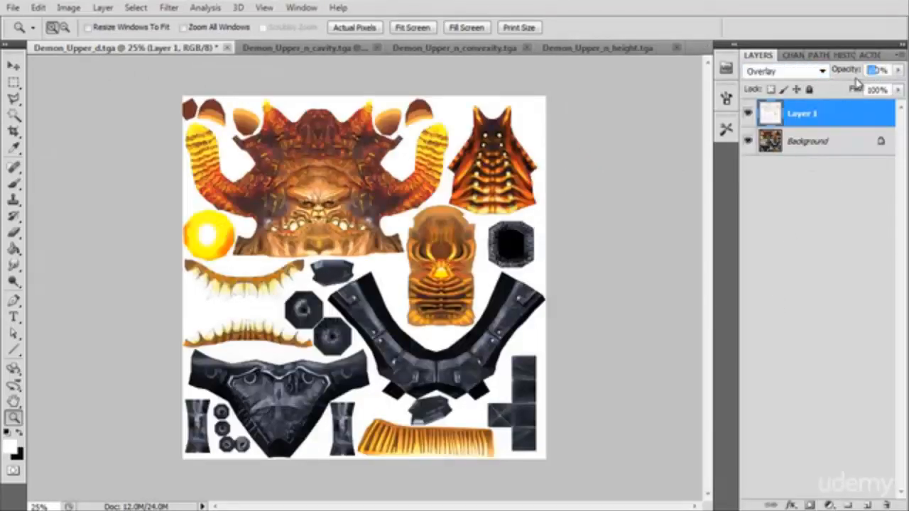
type("40")
key("Return")
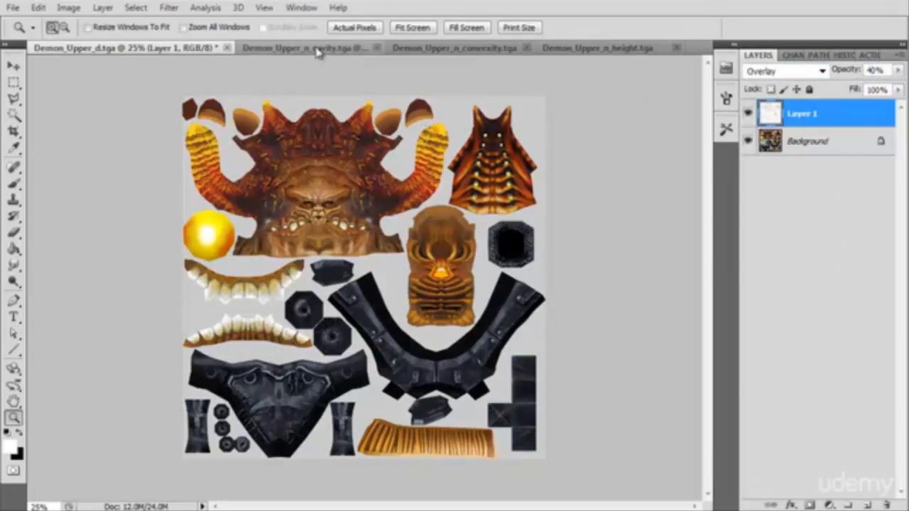
Step: Cut the whole cavity map, close its file without saving, and paste it as a new layer in Demon_Upper_d.tga
left_click(317, 48)
key("ctrl+a")
key("ctrl+x")
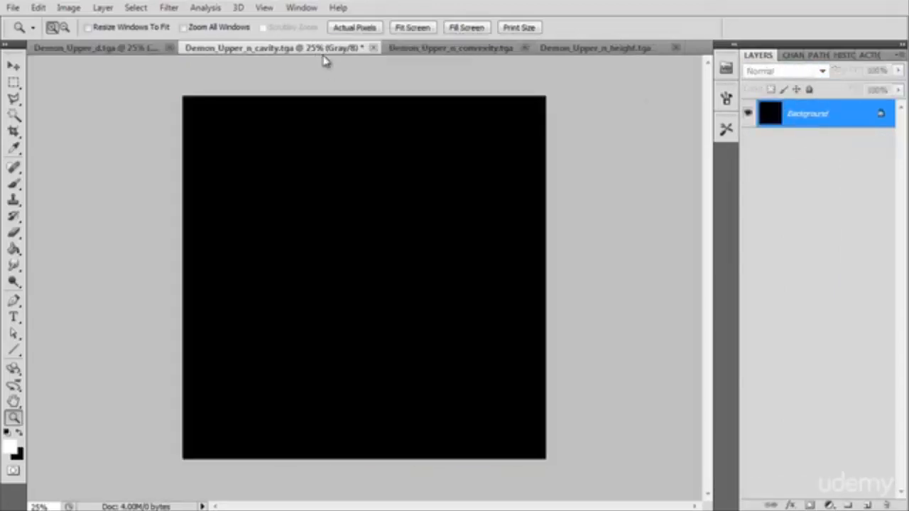
key("ctrl+w")
left_click(455, 202)
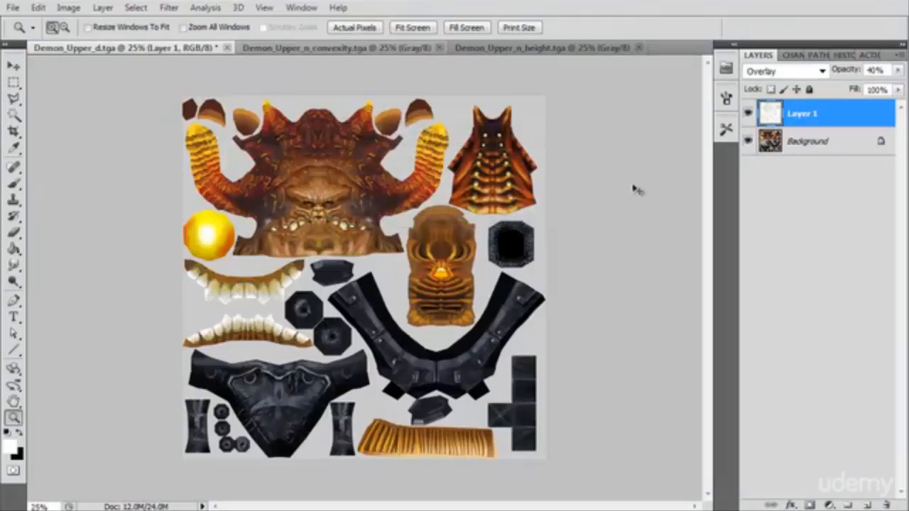
key("ctrl+v")
Step: Set the pasted cavity layer to Multiply blending and compare the demon's face with that layer hidden and shown
left_click(788, 71)
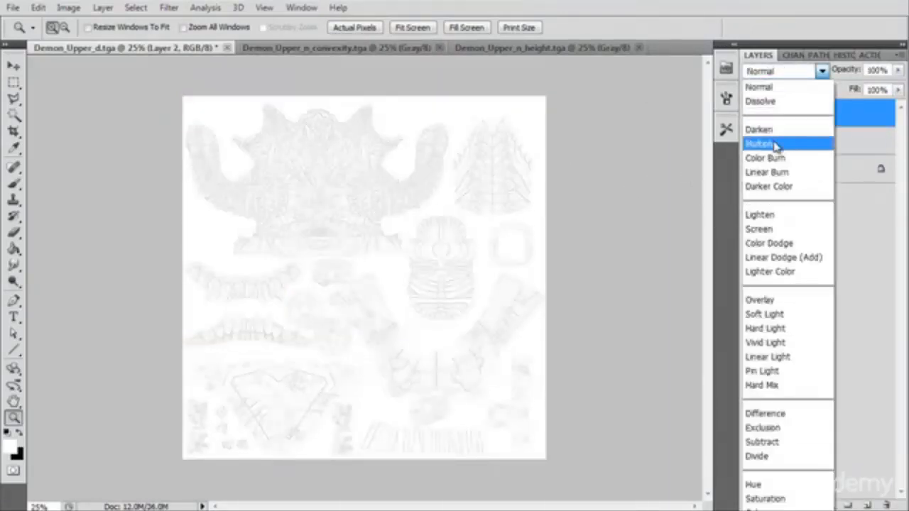
left_click(776, 146)
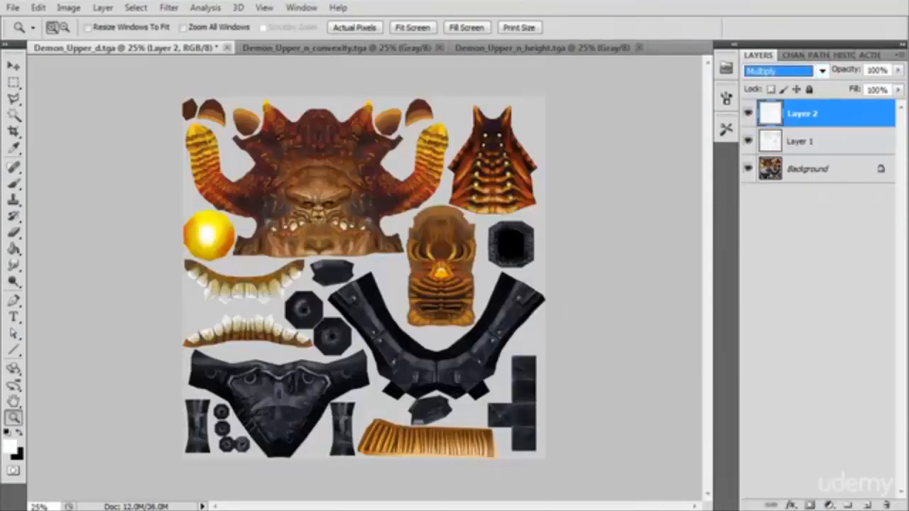
left_click(313, 186)
left_click(323, 184)
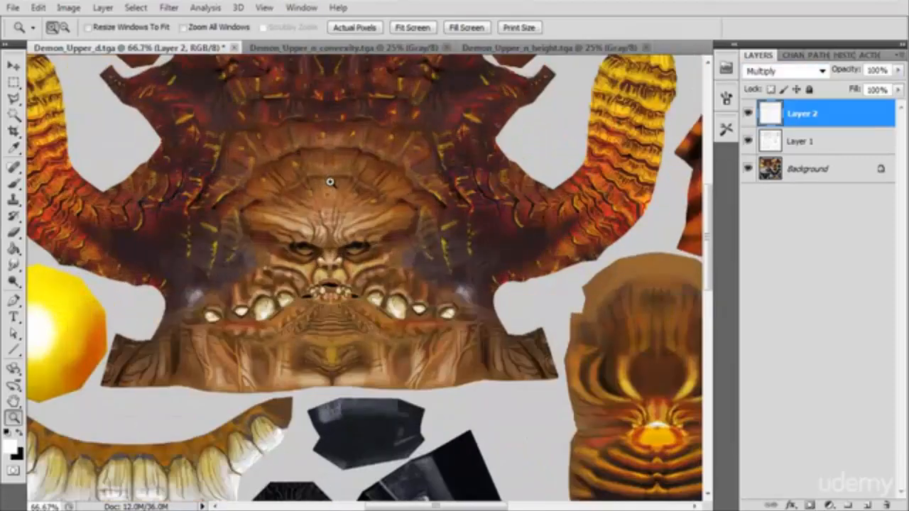
left_click(747, 114)
left_click(747, 115)
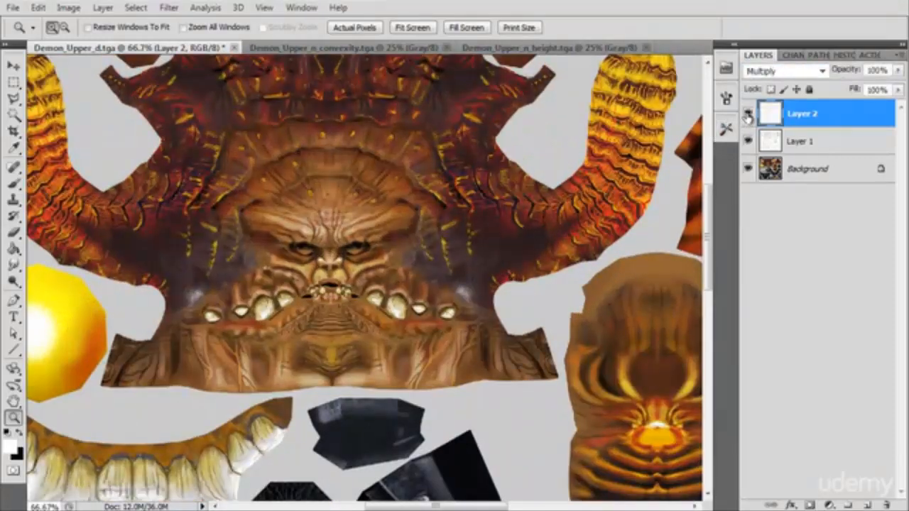
left_click(748, 115)
left_click(748, 116)
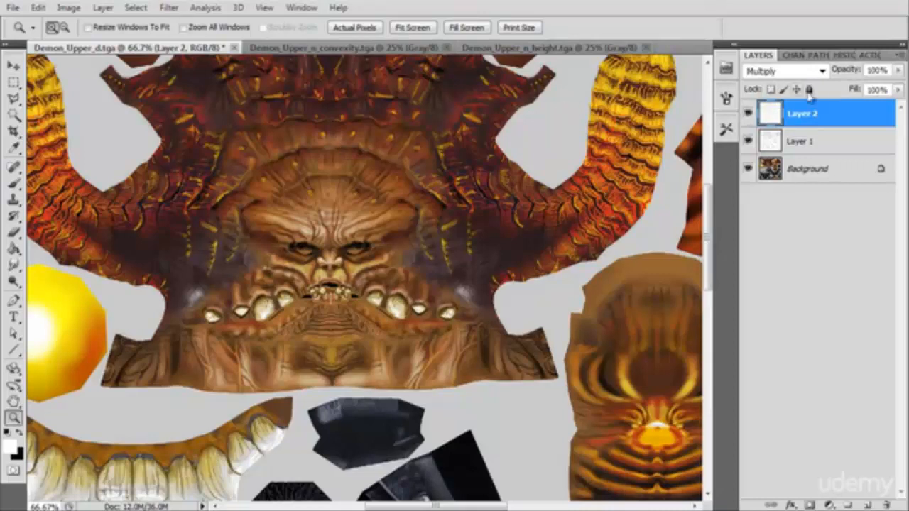
left_click(877, 71)
Step: Cut the whole convexity map, close its file without saving, and paste it as a new layer in Demon_Upper_d.tga
left_click(316, 48)
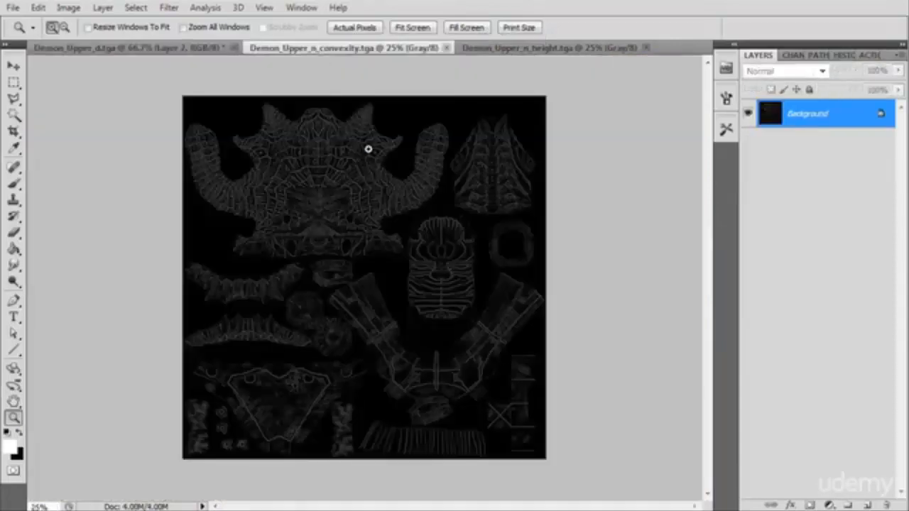
key("ctrl+w")
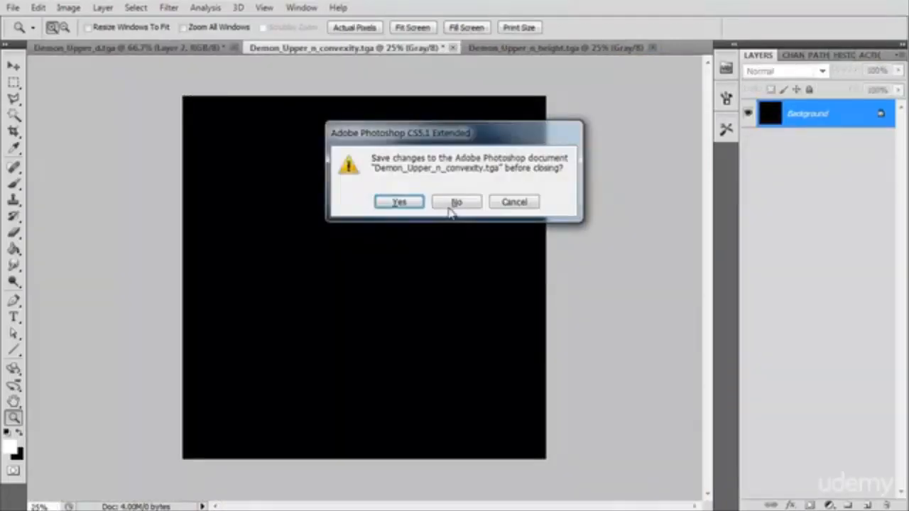
left_click(457, 203)
key("ctrl+v")
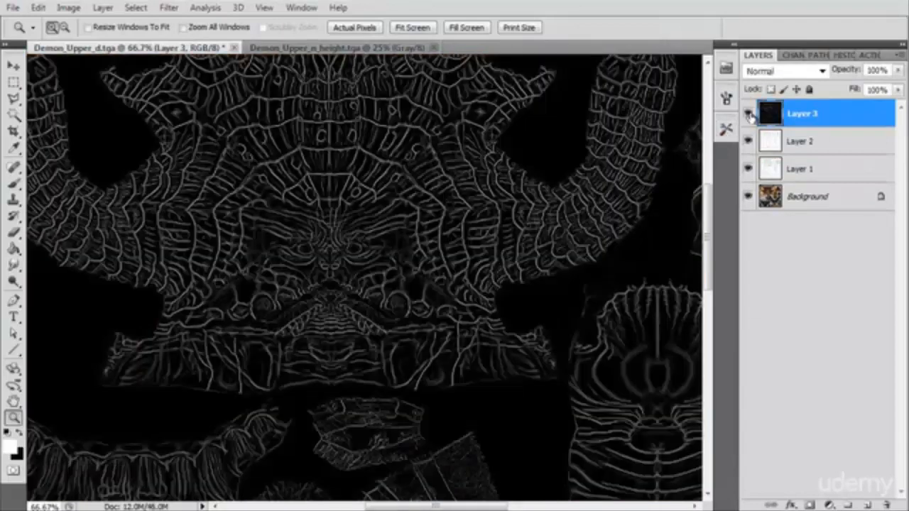
Step: Set the convexity layer to Screen blending at 30% opacity and compare the texture with it hidden and shown
left_click(783, 71)
left_click(784, 226)
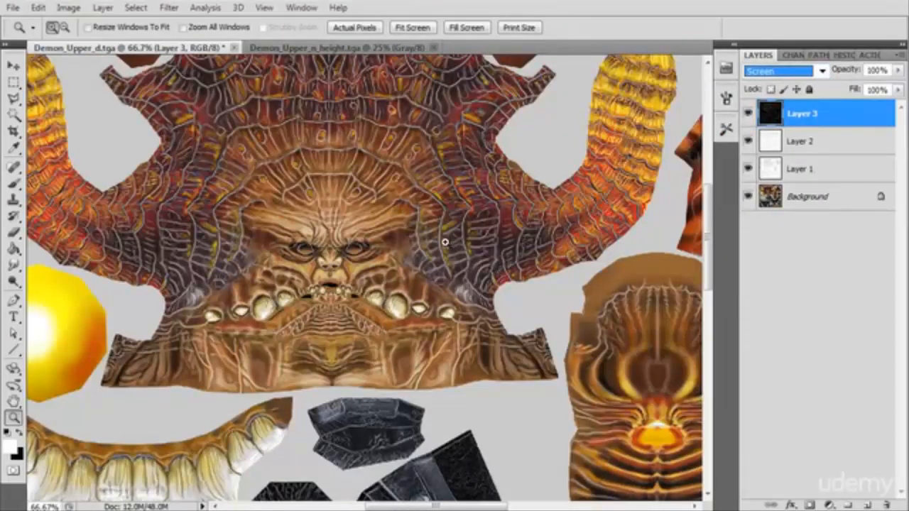
left_click(879, 71)
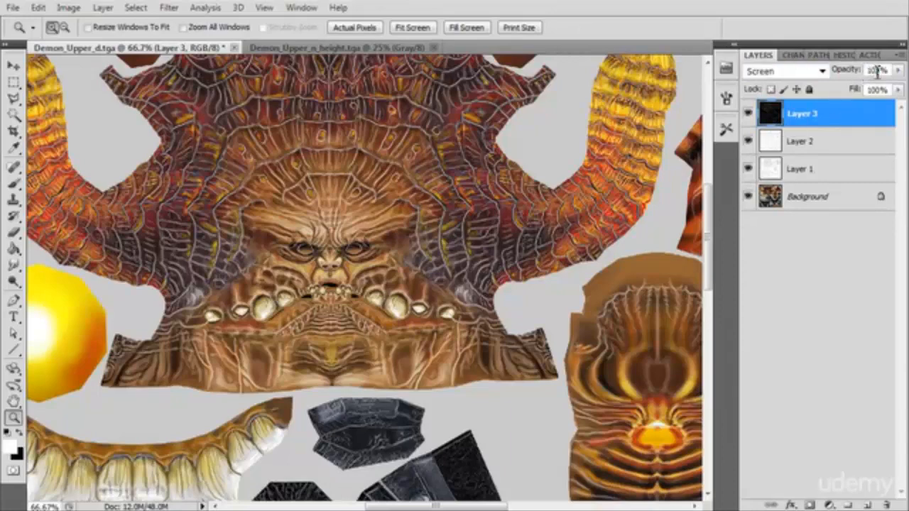
double_click(879, 71)
type("30")
key("Return")
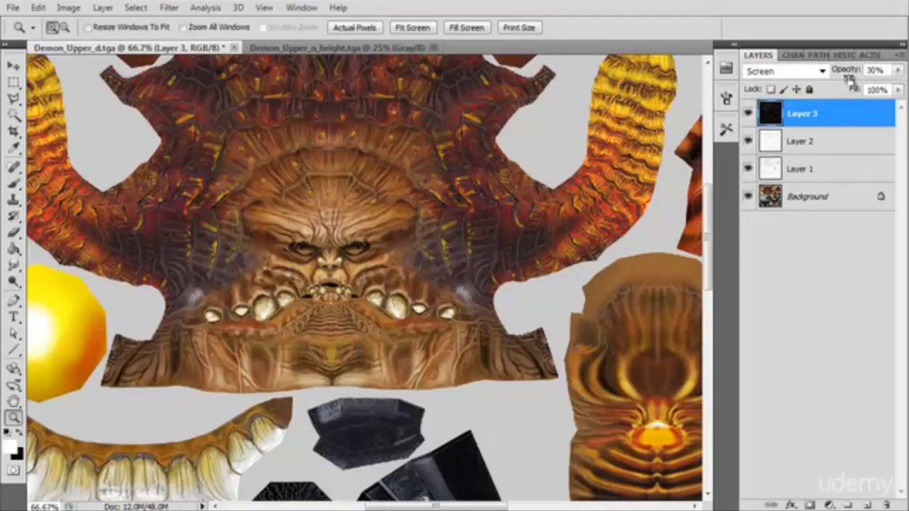
left_click(748, 114)
left_click(747, 115)
Step: Close the Demon_Upper_n_height.tga document and examine the blended demon face in Demon_Upper_d.tga
left_click(348, 48)
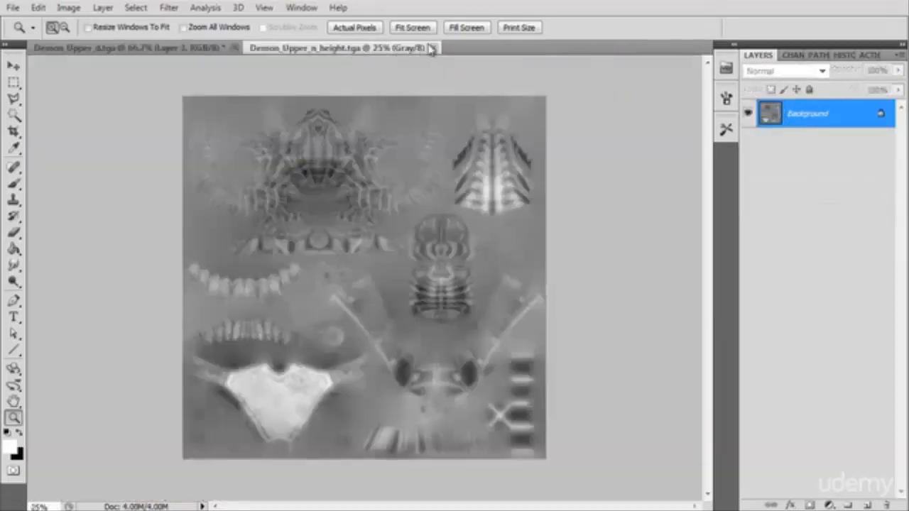
left_click(431, 47)
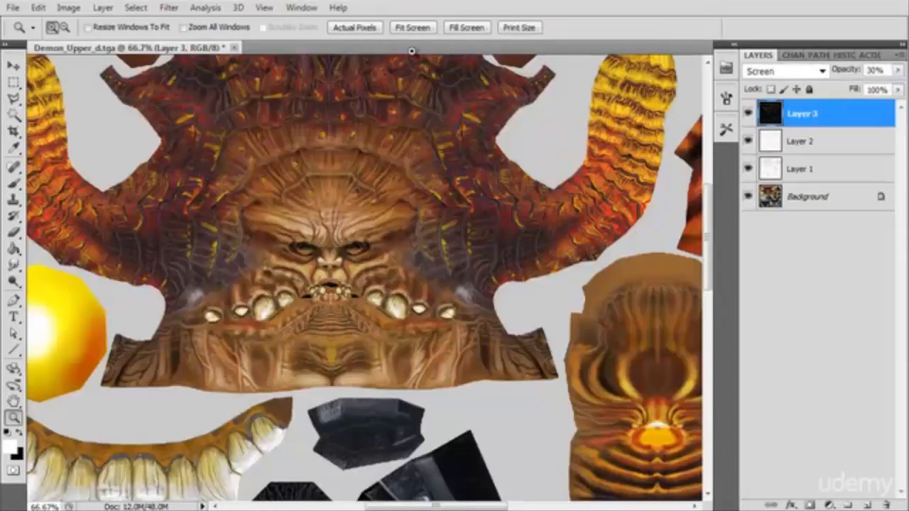
left_click(406, 243, "alt")
left_click(406, 243, "alt")
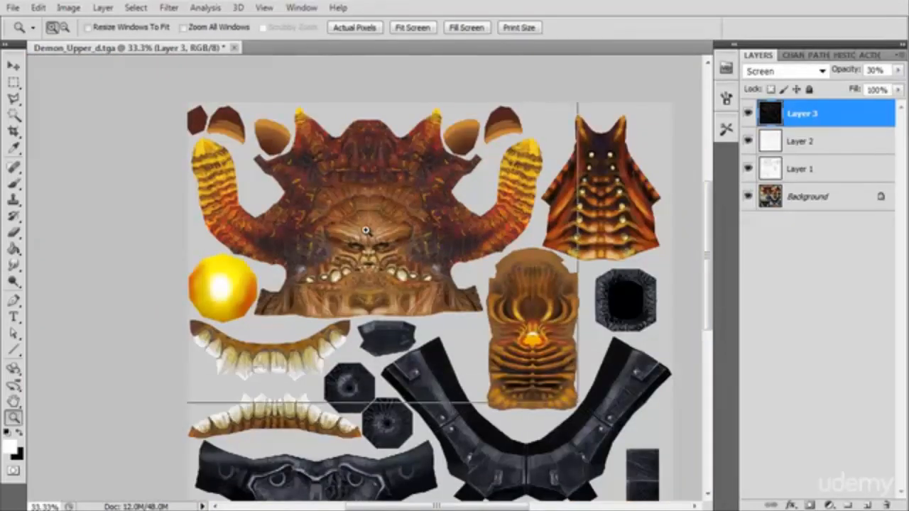
left_click(373, 238)
left_click(376, 246)
left_click_drag(387, 265, 368, 245)
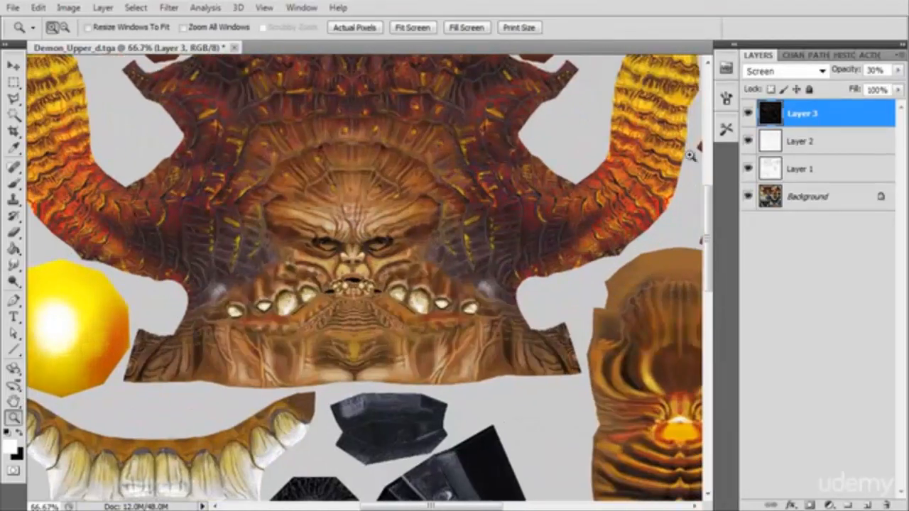
Step: Hide the convexity and cavity layers, and set the occlusion layer to Normal blending at 100% opacity
left_click(747, 114)
left_click(747, 141)
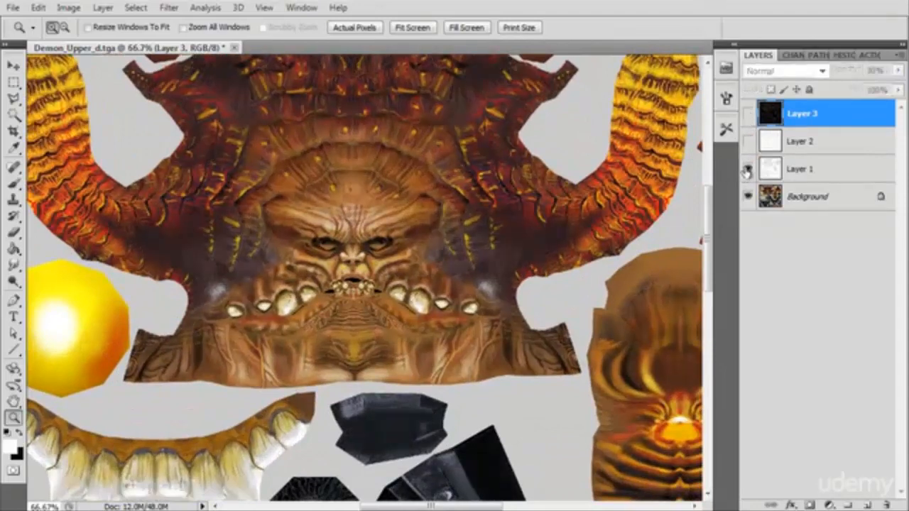
left_click(806, 173)
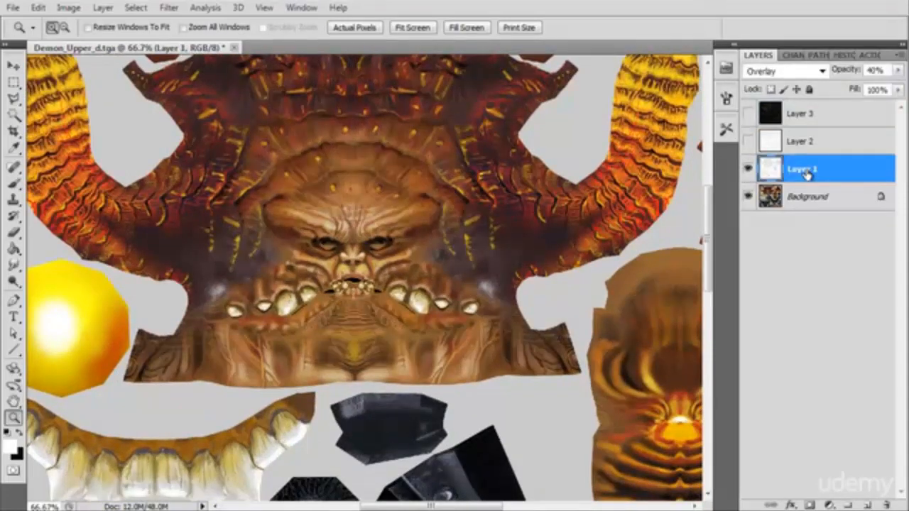
left_click(872, 70)
left_click_drag(859, 80, 859, 80)
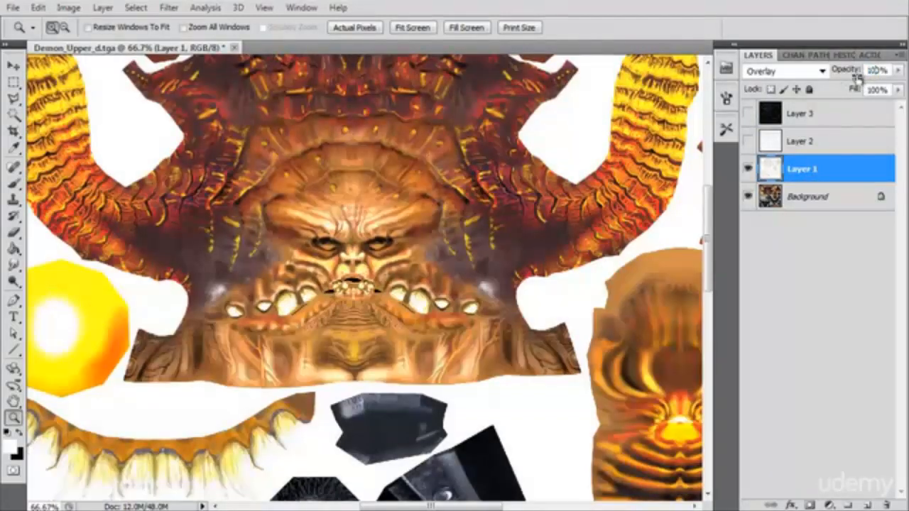
left_click(789, 73)
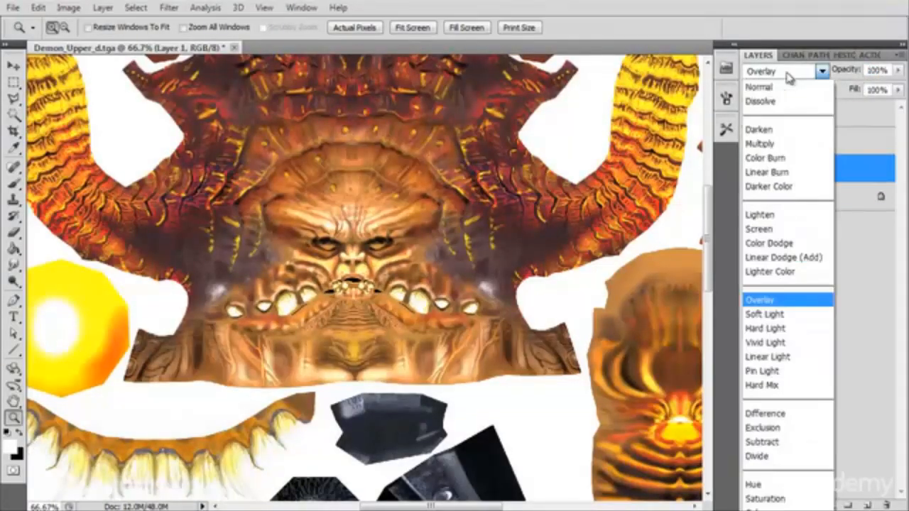
left_click(758, 86)
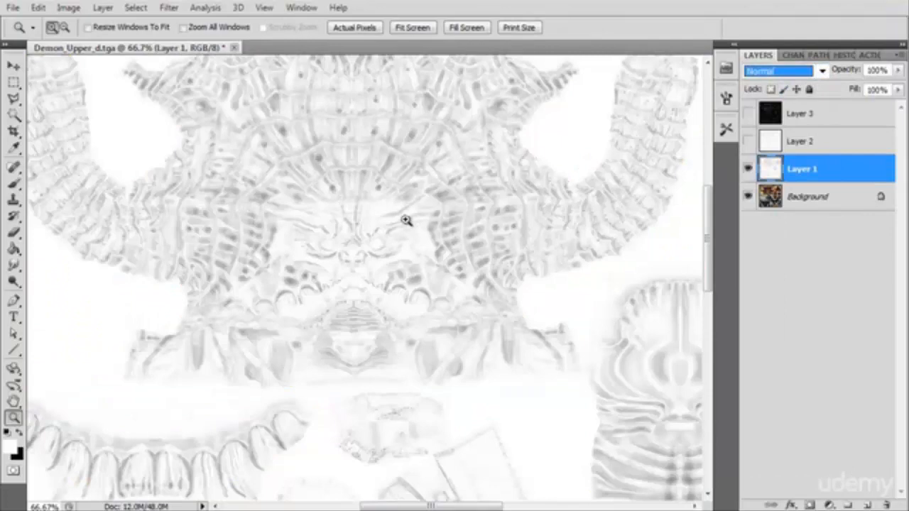
left_click(786, 77)
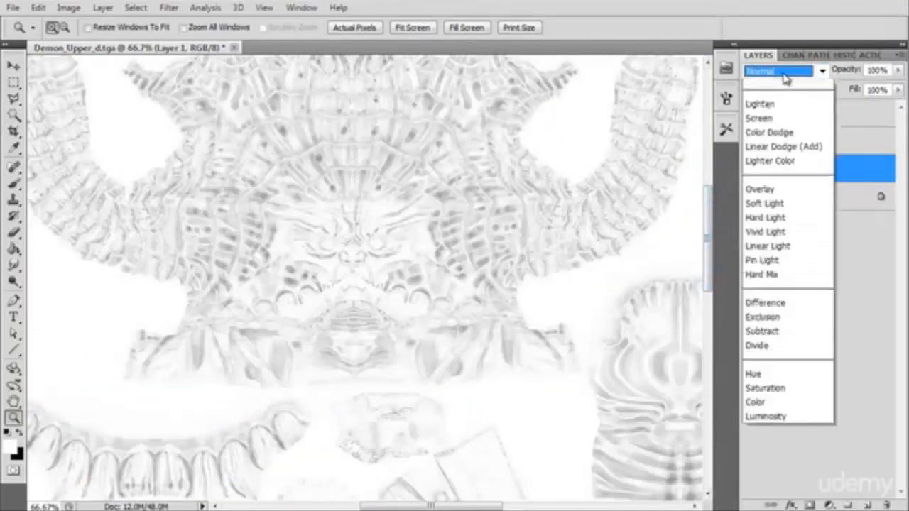
left_click(785, 78)
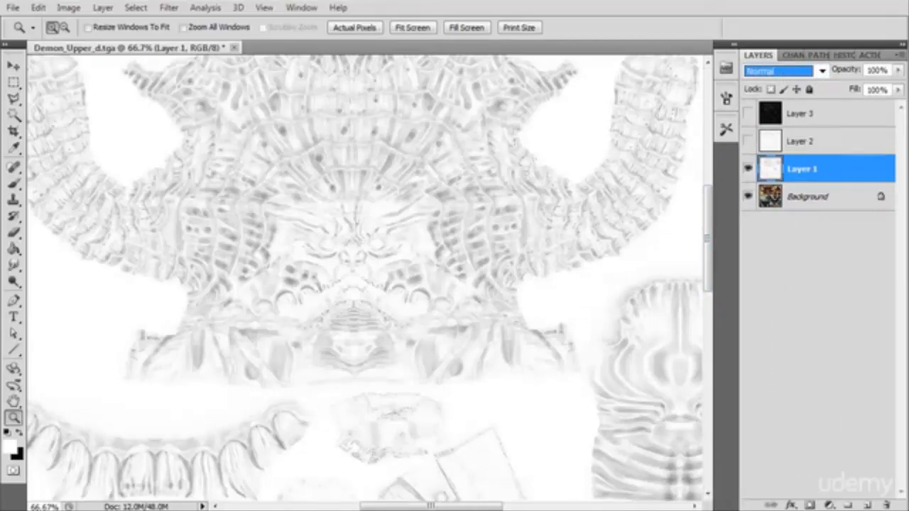
key("Escape")
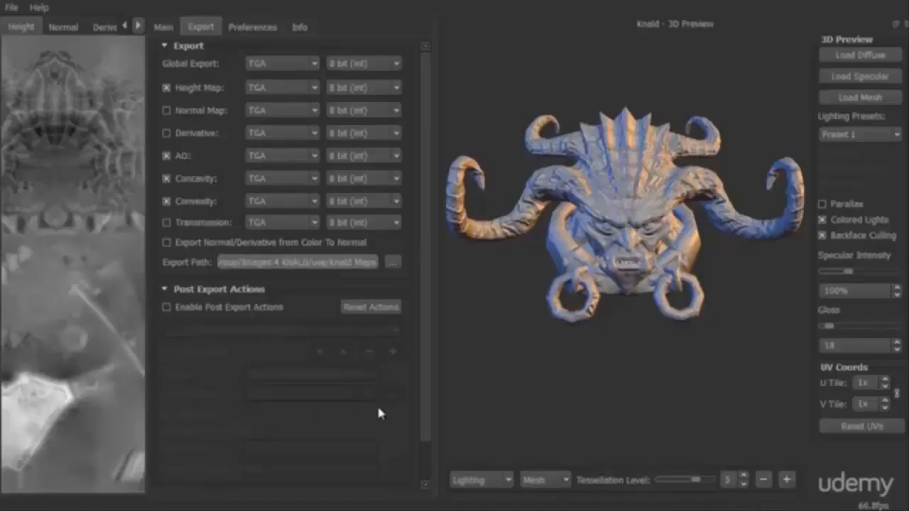
Step: Switch to Knald and look through the generated 2D maps from the normal map to the AO map
left_click(65, 27)
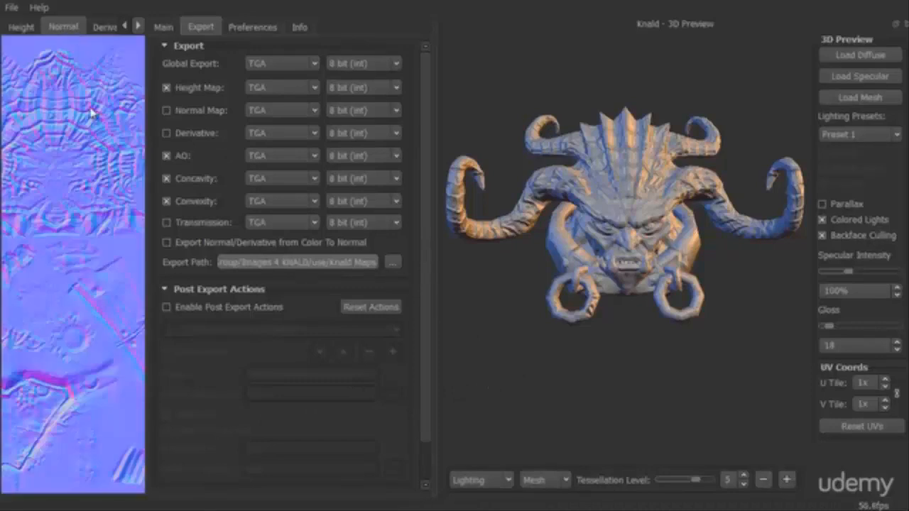
left_click(138, 26)
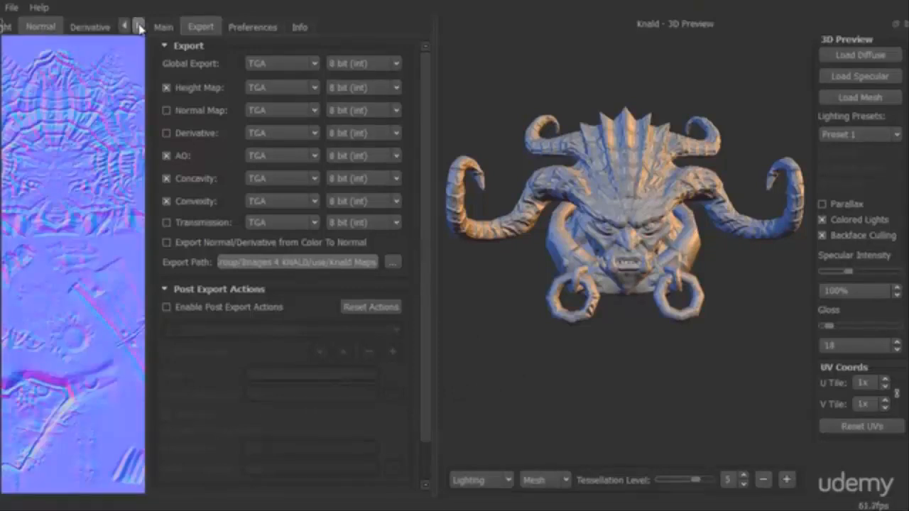
left_click(139, 26)
left_click(139, 25)
left_click(50, 26)
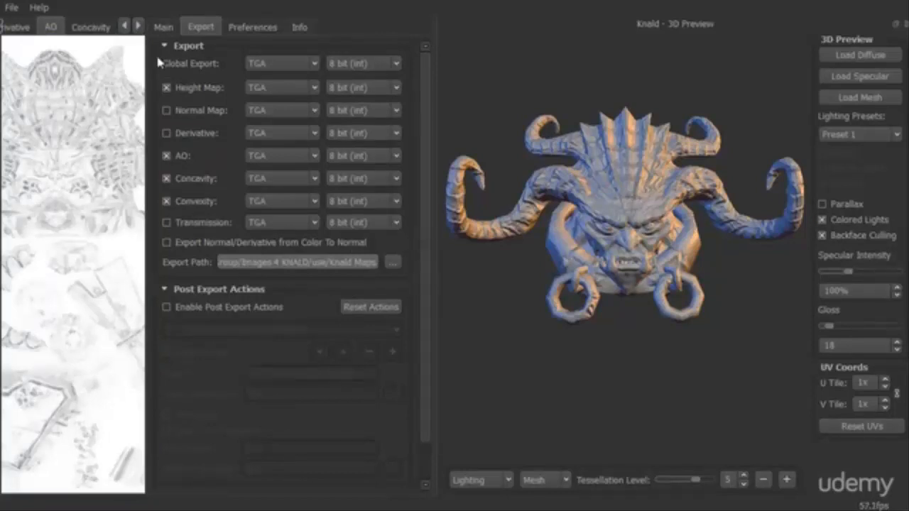
Step: Bring up the ambient occlusion settings, shade the 3D preview with the AO map, and inspect the demon head from different angles
left_click(163, 27)
scroll(419, 274, "down", 2)
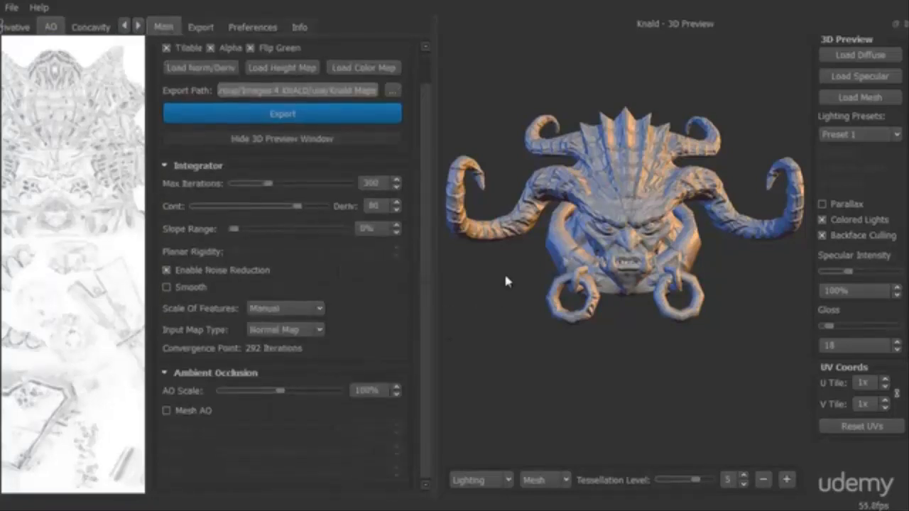
left_click_drag(503, 272, 519, 304)
left_click(504, 477)
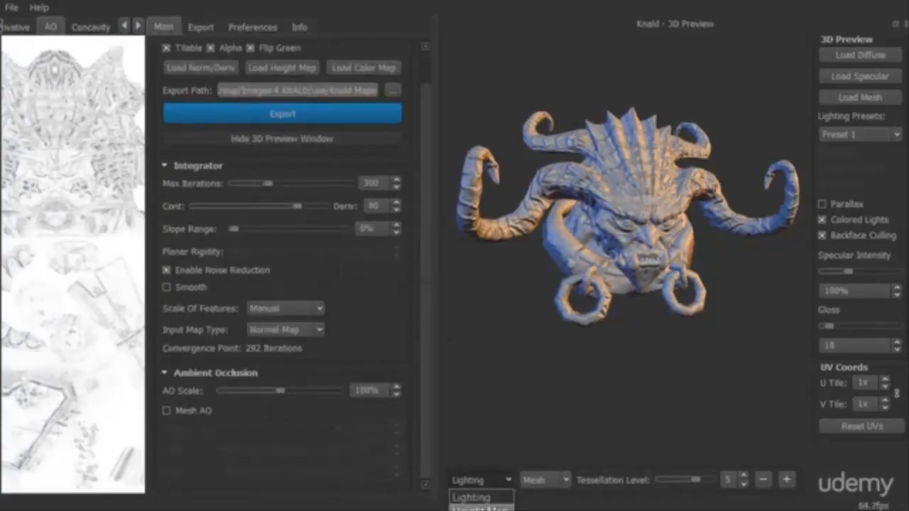
left_click(505, 506)
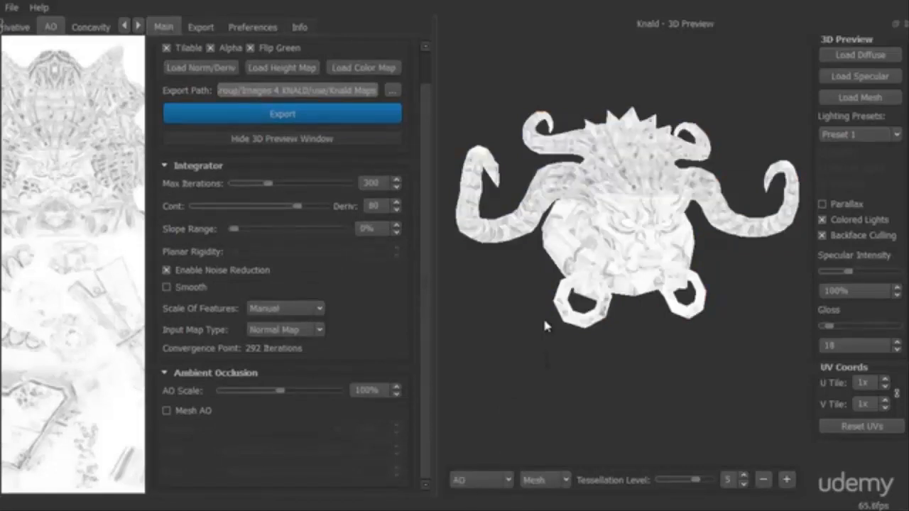
scroll(544, 319, "up", 3)
scroll(544, 319, "down", 3)
left_click_drag(544, 319, 493, 344)
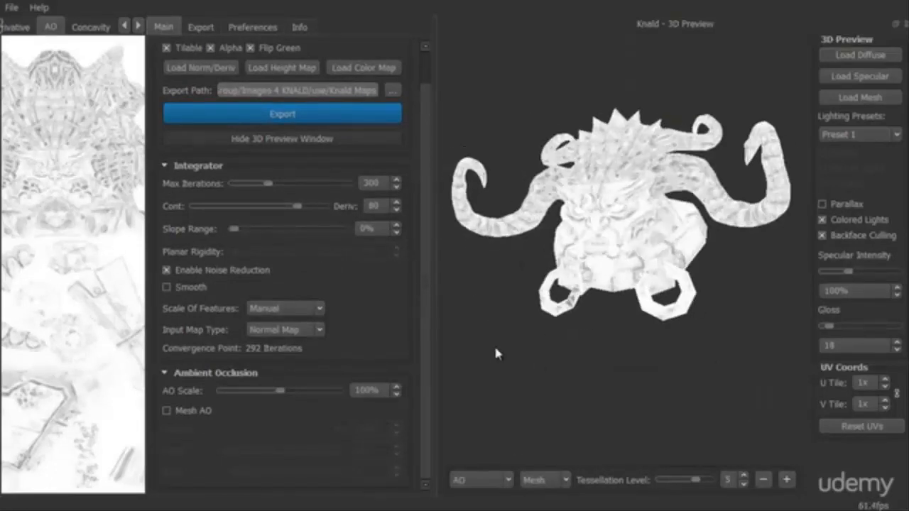
Step: Enable Mesh AO for the ambient occlusion, and hide the 3D preview window to show the whole AO map
left_click(166, 410)
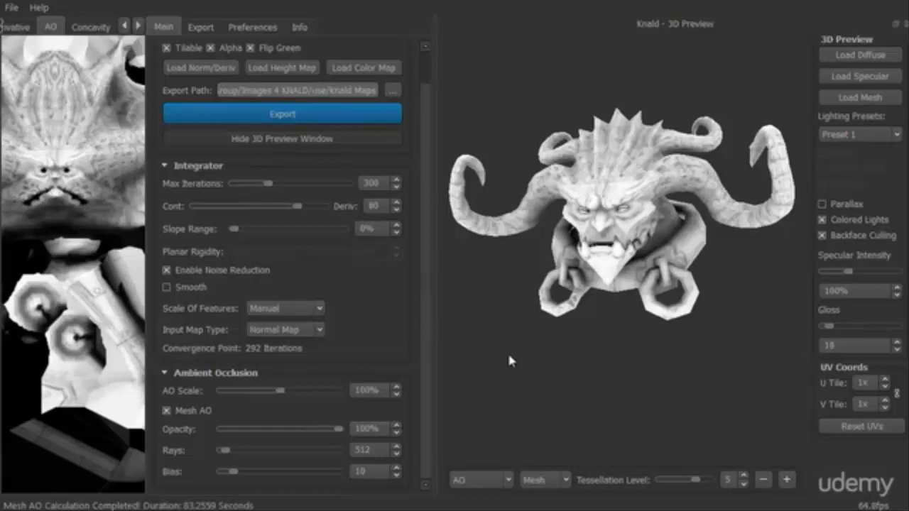
mouse_move(513, 317)
left_mouse_down()
mouse_move(525, 336)
mouse_move(653, 326)
mouse_move(586, 360)
mouse_move(527, 327)
mouse_move(471, 322)
mouse_move(398, 335)
mouse_move(365, 354)
mouse_move(319, 352)
mouse_move(339, 383)
mouse_move(547, 328)
mouse_move(497, 325)
left_mouse_up()
left_click(270, 141)
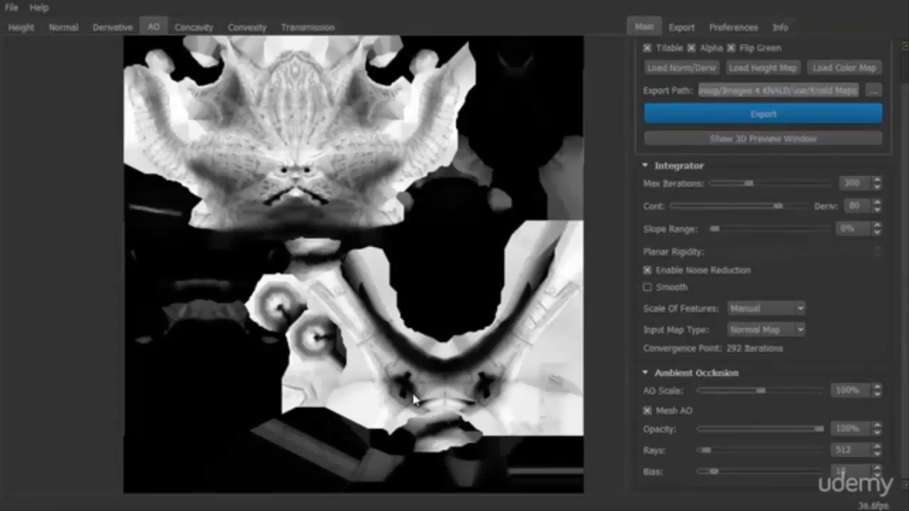
Step: Exclude the concavity map from the export selection and export again with the mesh-based AO map included
left_click(685, 31)
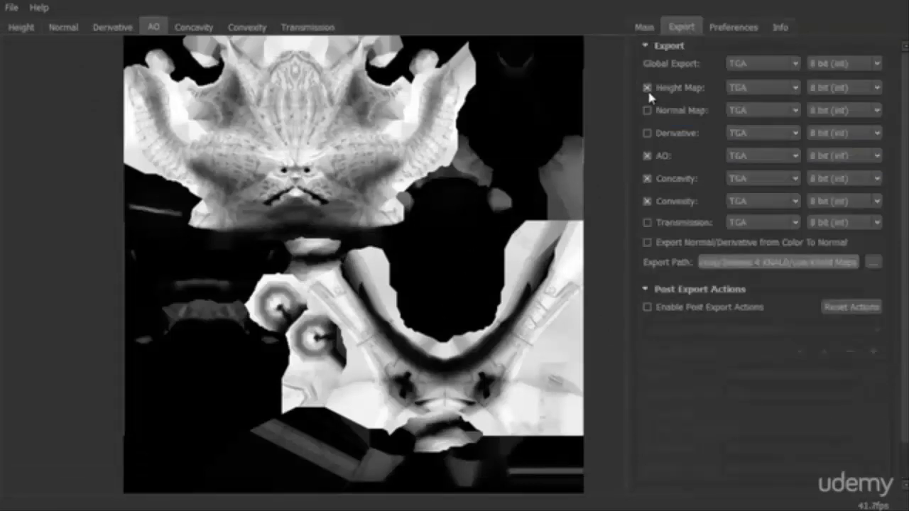
left_click(647, 179)
left_click(644, 28)
left_click(751, 138)
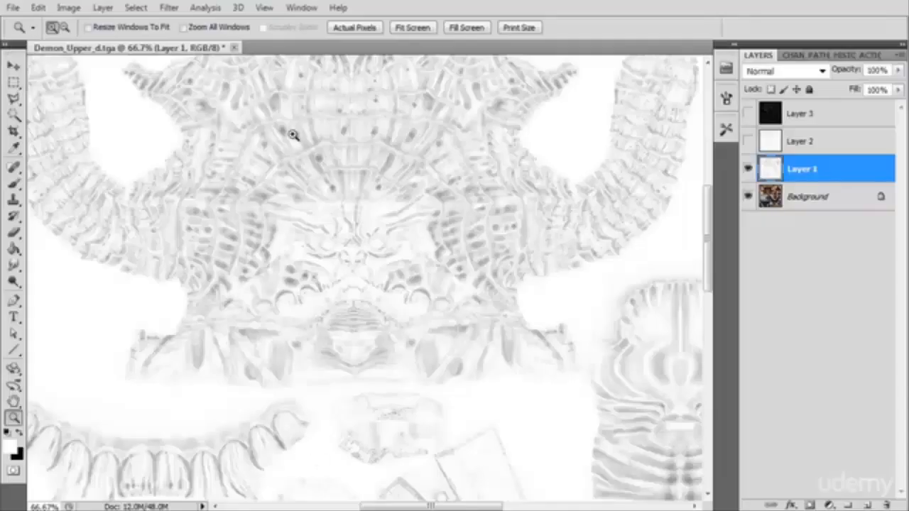
Step: Open Demon_Upper_n_occlusion.tga, cut the whole mesh-based AO image to the clipboard, and close the file without saving
key("ctrl+o")
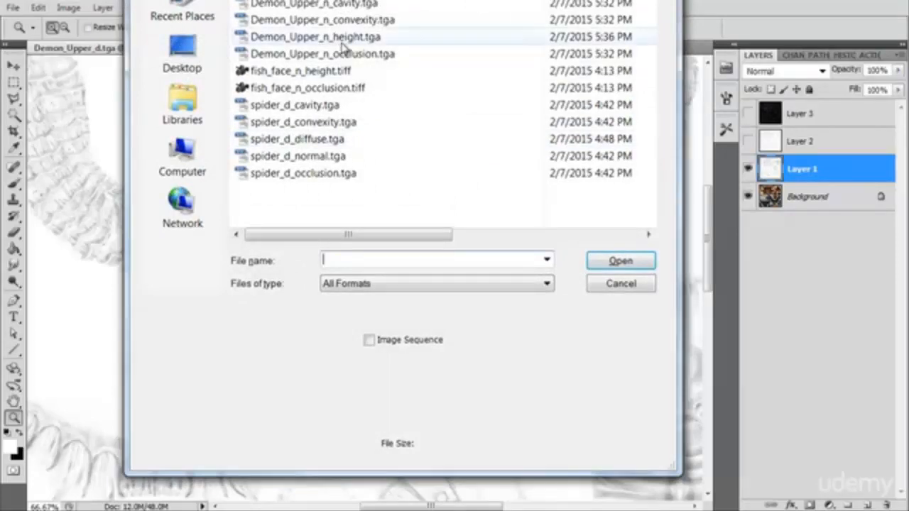
double_click(334, 54)
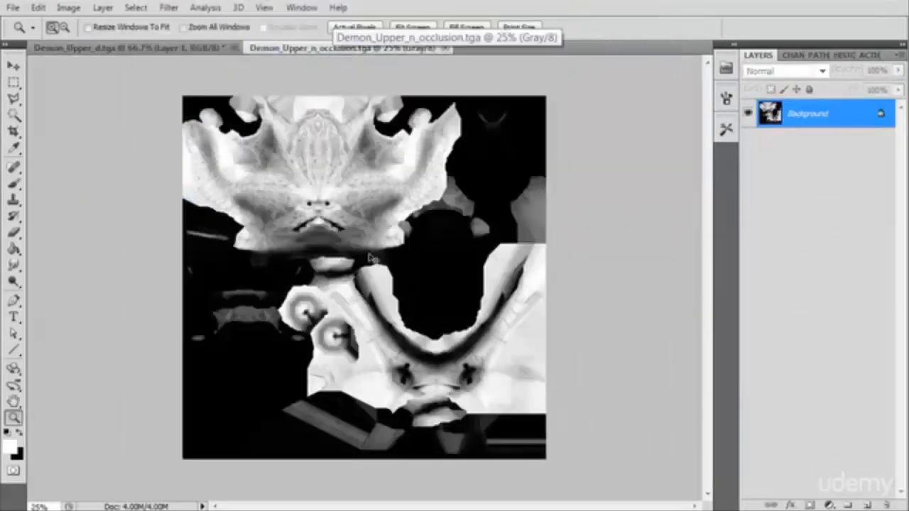
key("ctrl+a")
key("ctrl+x")
key("ctrl+w")
left_click(449, 202)
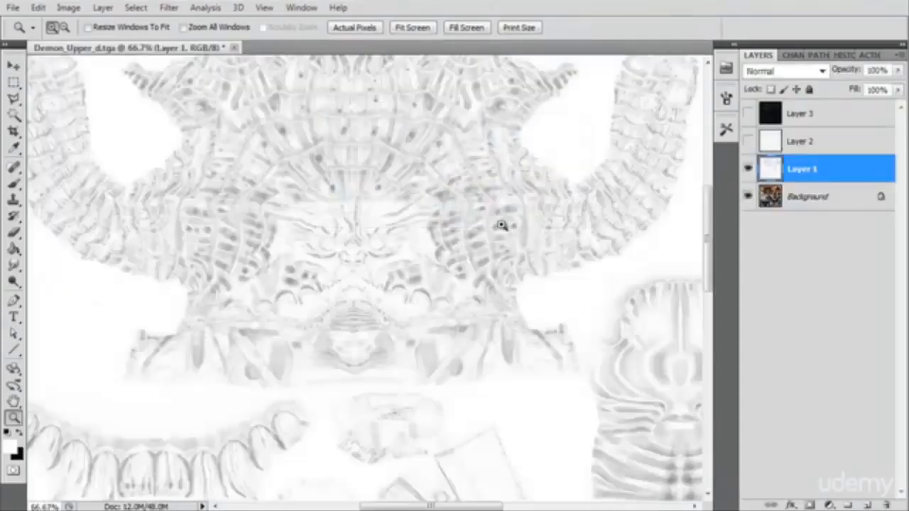
Step: Set Layer 1 to the Overlay blend mode at 40% opacity
left_click(795, 71)
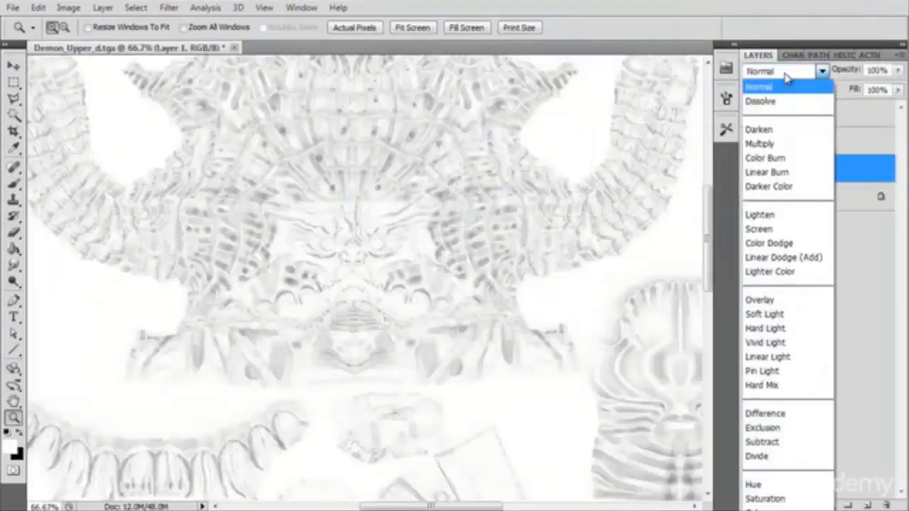
left_click(775, 299)
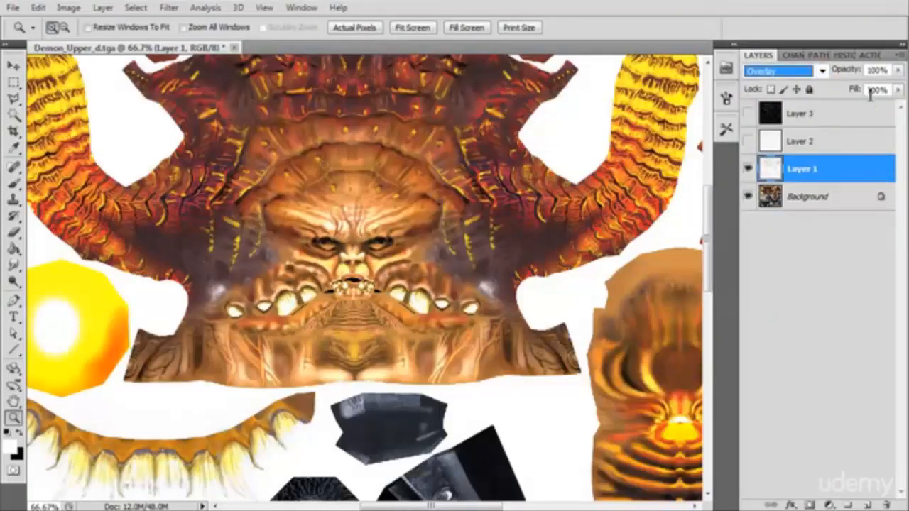
left_click(876, 70)
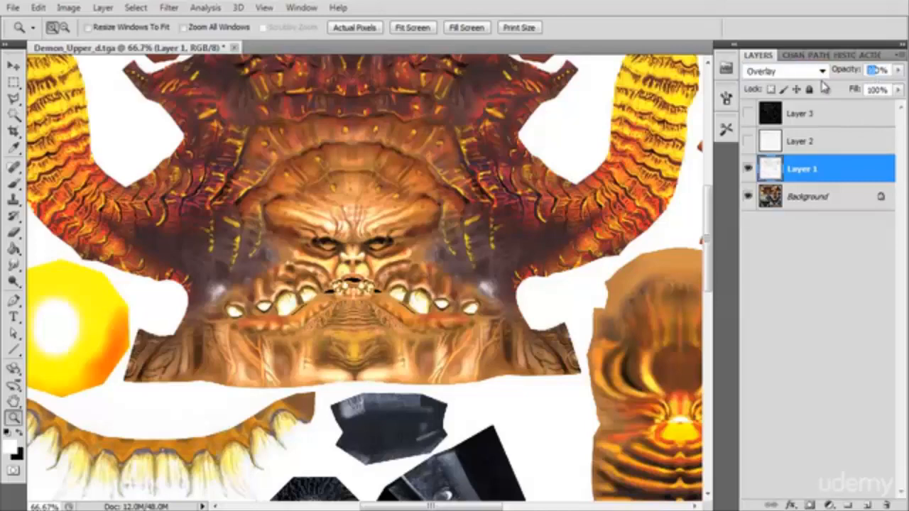
type("0")
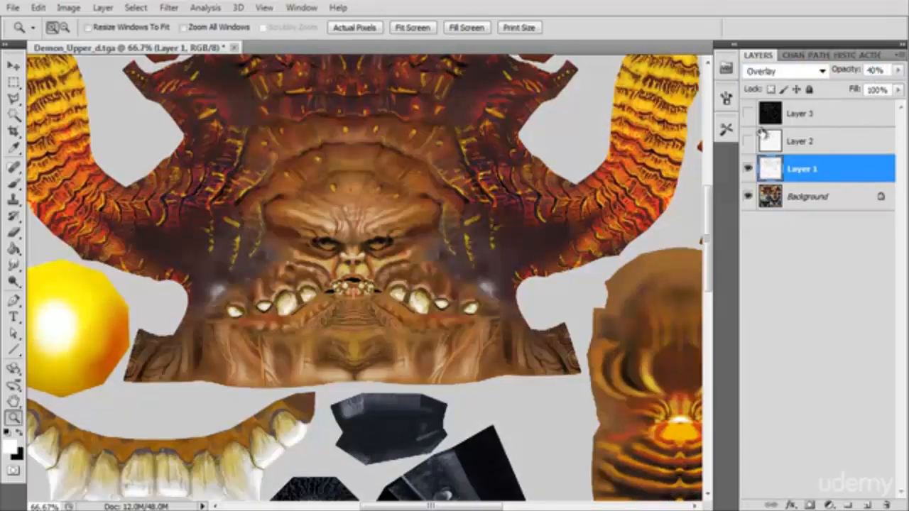
Step: Paste the mesh-based AO map as a new layer above Layer 1, hide Layer 1, and set the pasted layer to Overlay
key("ctrl+v")
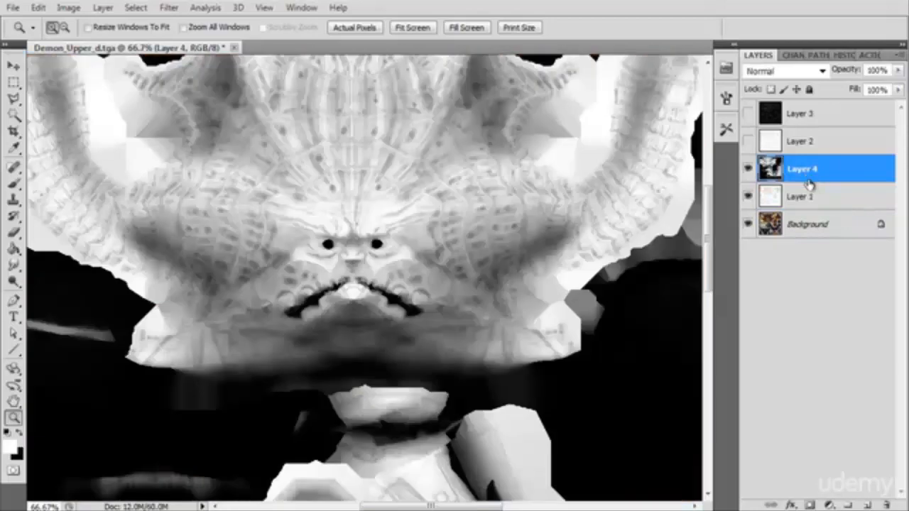
left_click(748, 197)
left_click(790, 71)
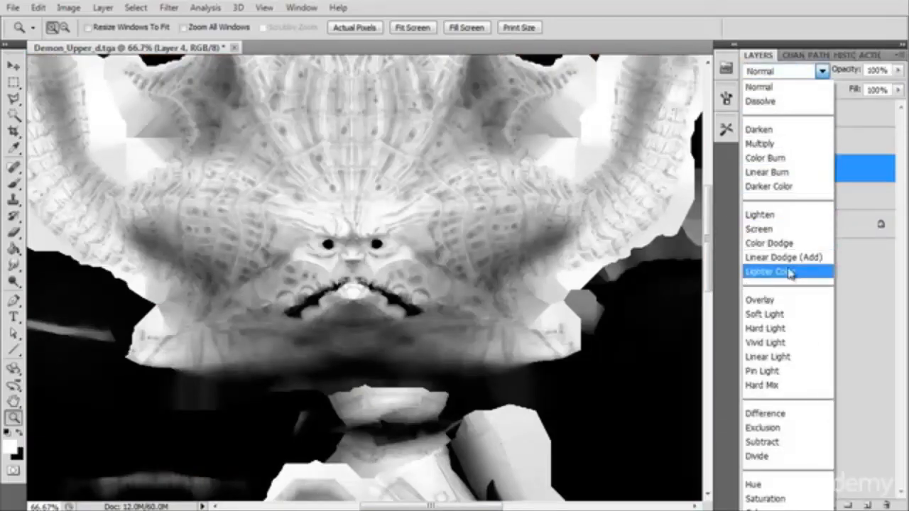
left_click(789, 299)
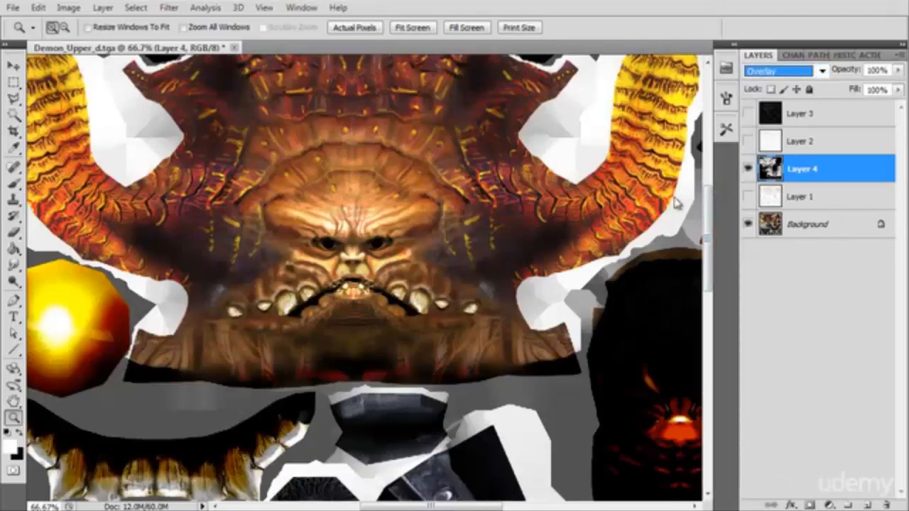
Step: Compare the texture with and without the mesh-based AO layer, and set that layer's opacity to 40%
left_click(748, 169)
left_click(748, 169)
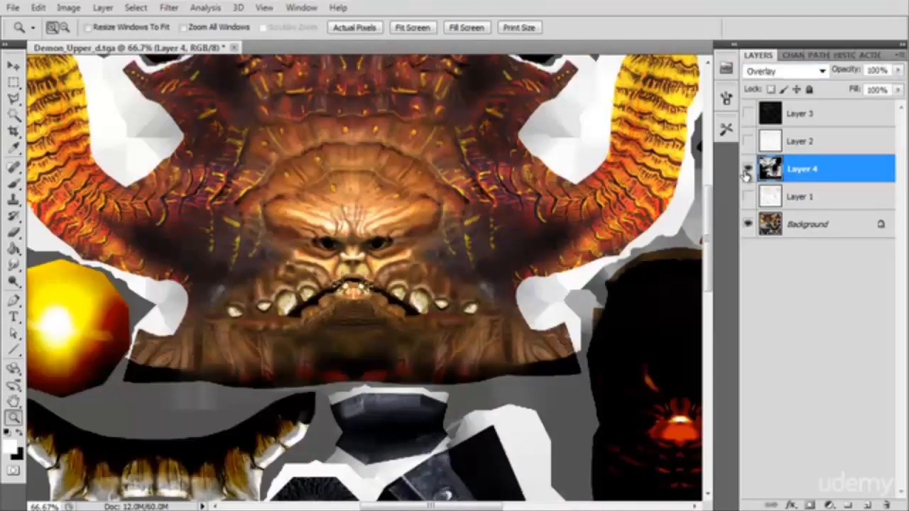
left_click(748, 170)
left_click(748, 171)
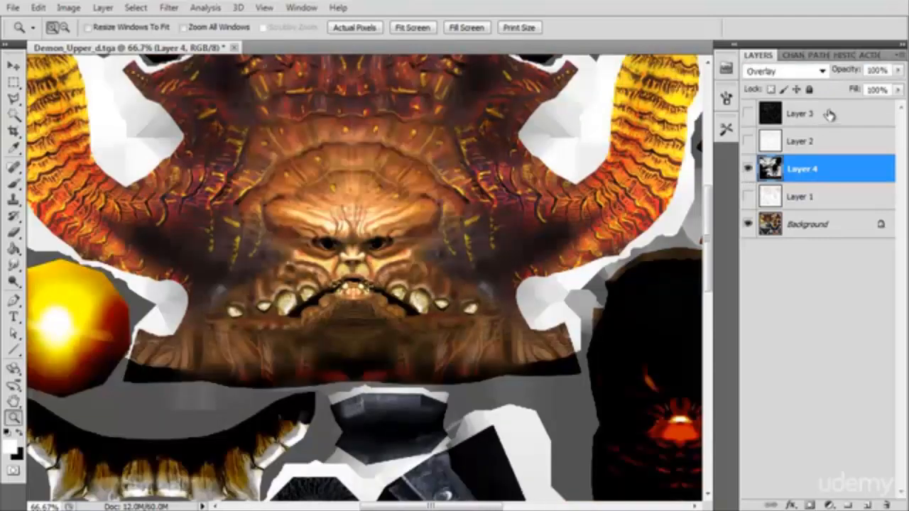
left_click(876, 71)
type("40")
key("Return")
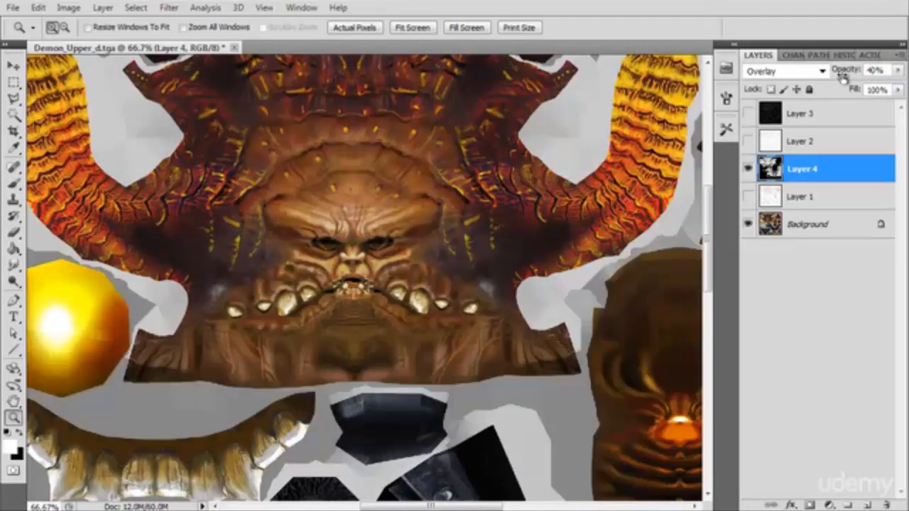
Step: Compare the two occlusion layers, Layer 1 and Layer 4, by showing them together and each on its own
left_click(749, 197)
left_click(788, 199)
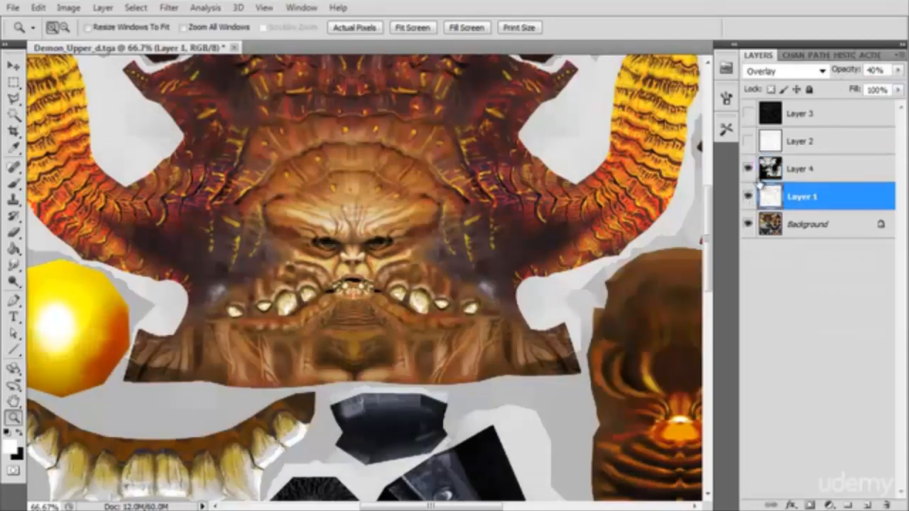
left_click(747, 169)
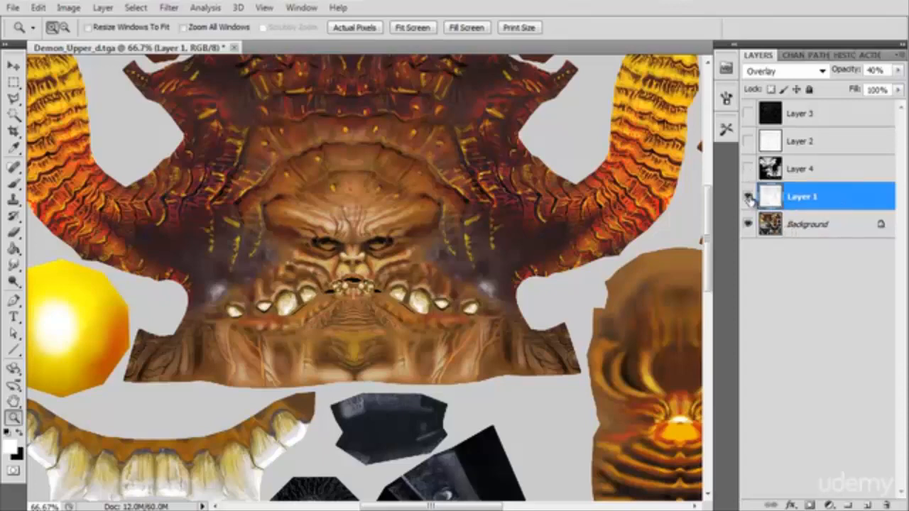
left_click(749, 195)
left_click(748, 170)
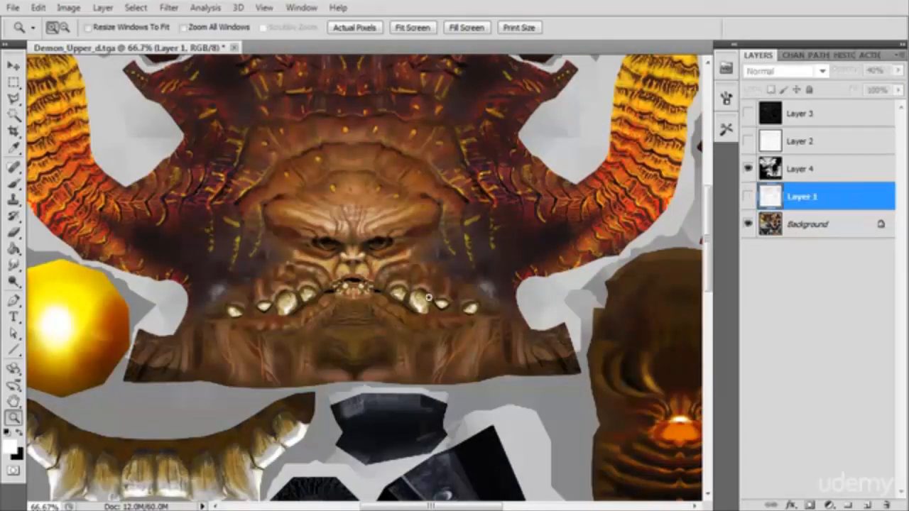
Step: Show Layers 2 and 3, compare the two occlusion layers beneath them, and leave Layer 4 visible with Layer 1 hidden
left_click(748, 143)
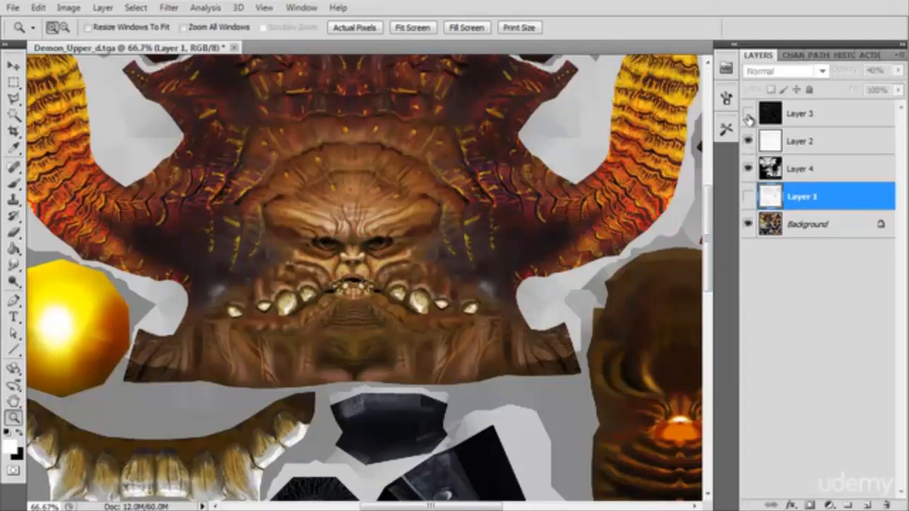
left_click(748, 114)
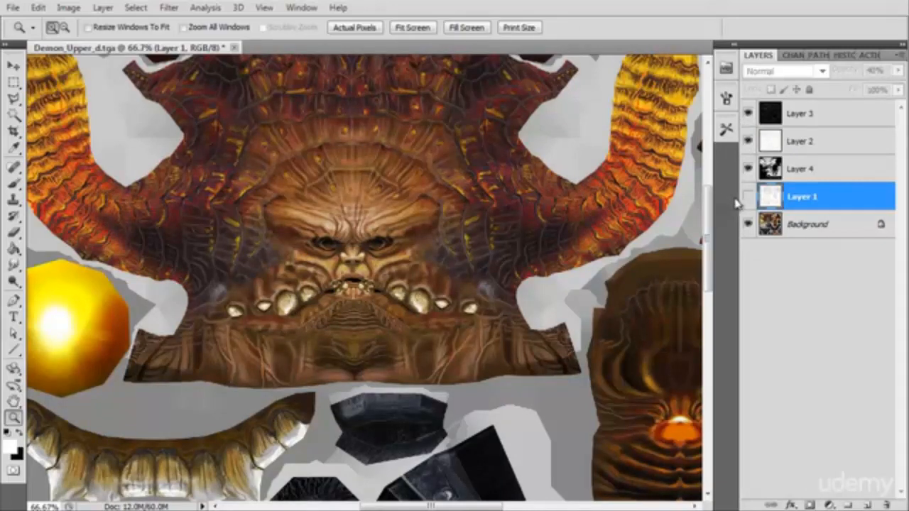
left_click(748, 171)
left_click(748, 196)
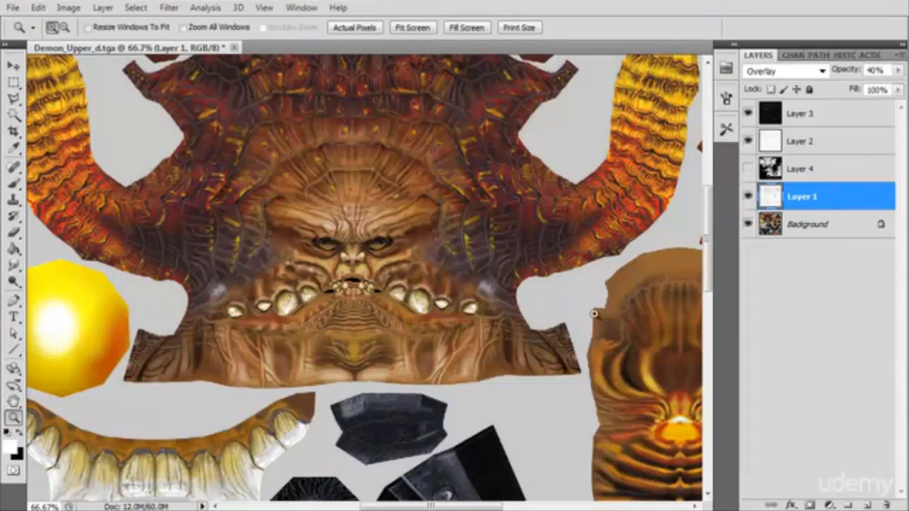
left_click_drag(707, 260, 706, 240)
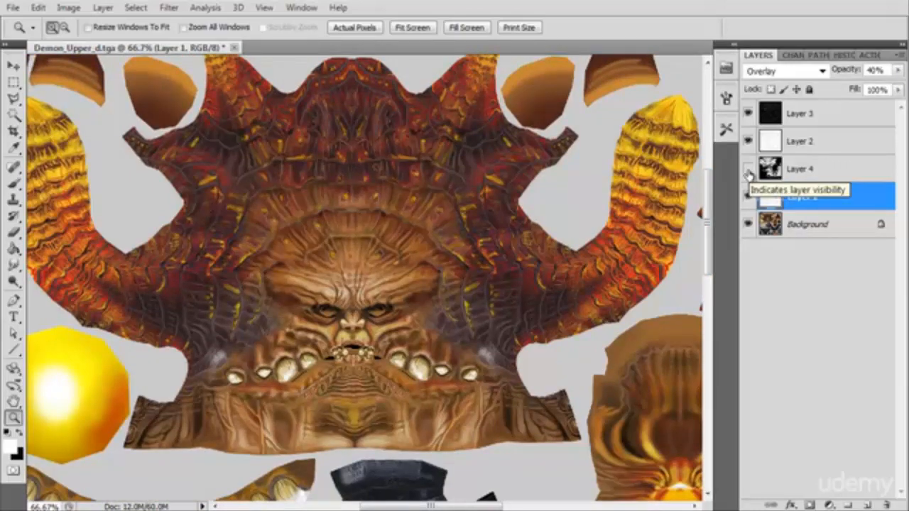
left_click(748, 170)
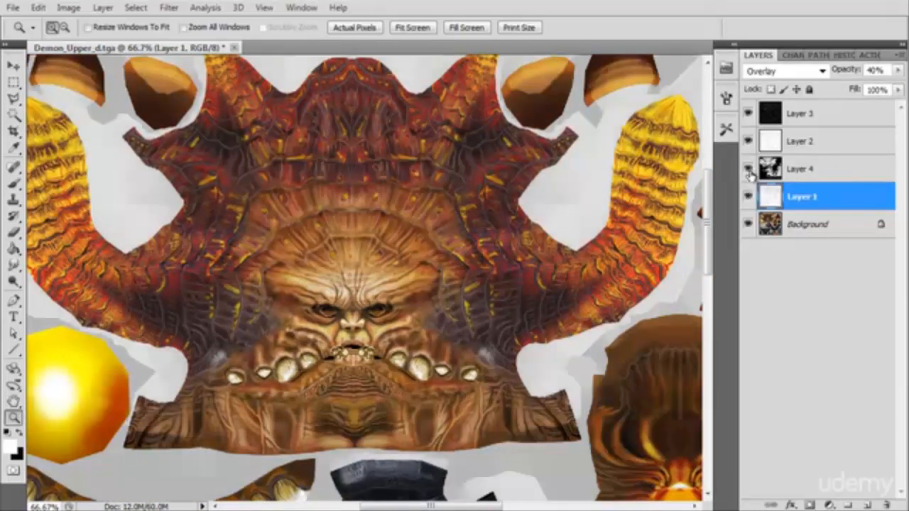
left_click(749, 196)
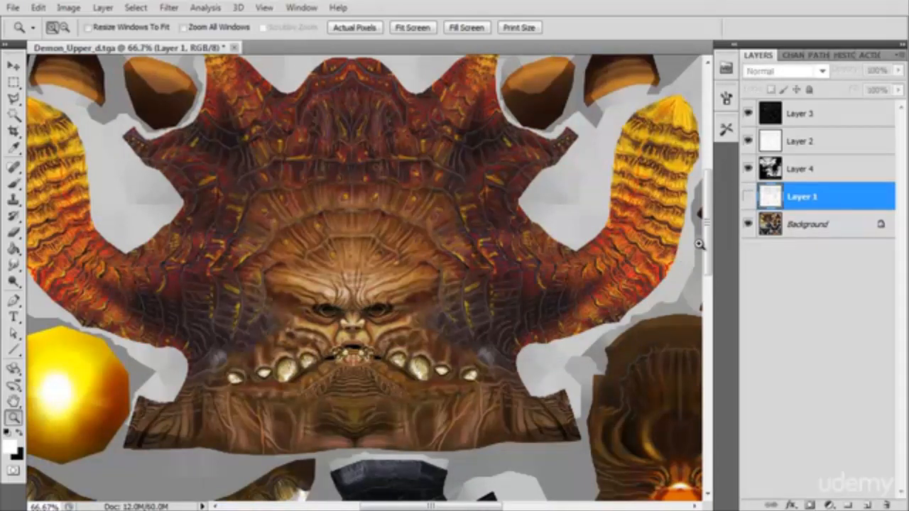
mouse_move(703, 246)
left_mouse_down()
mouse_move(712, 233)
mouse_move(710, 242)
left_mouse_up()
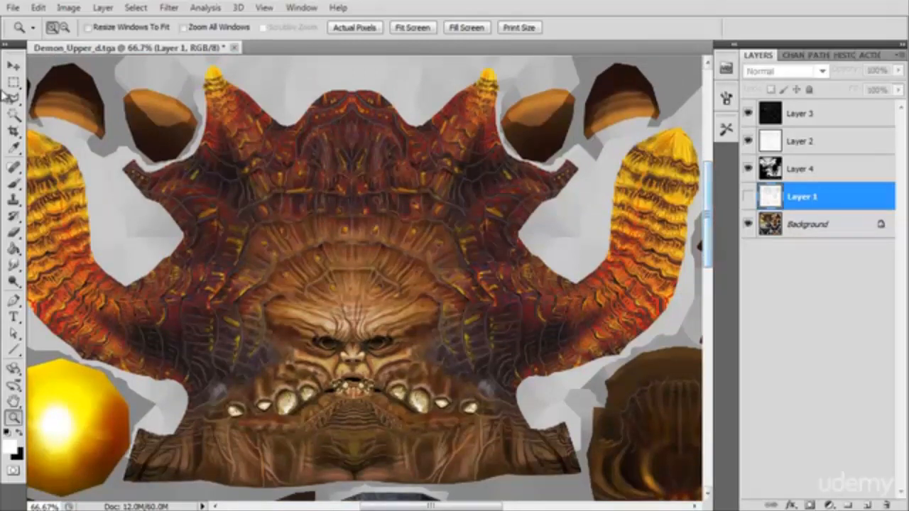
Step: Start saving the blended texture under a new file with the Targa format
left_click(13, 8)
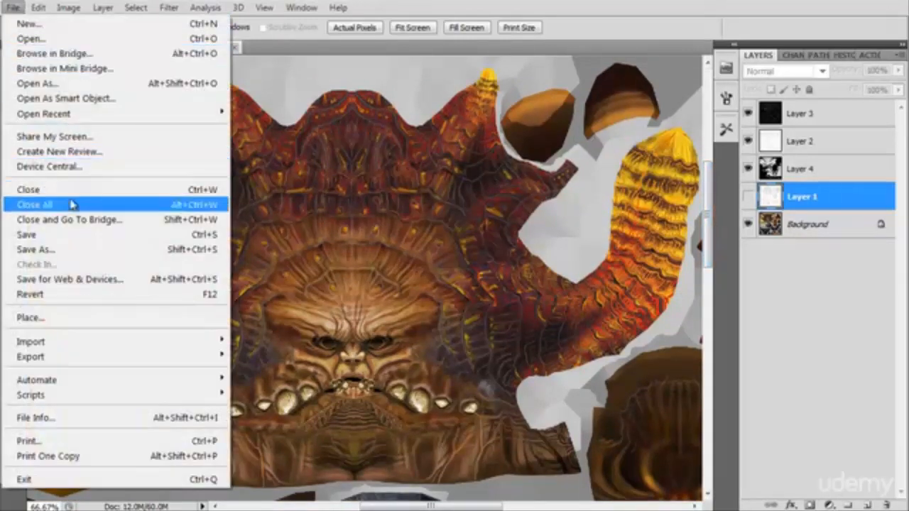
left_click(28, 249)
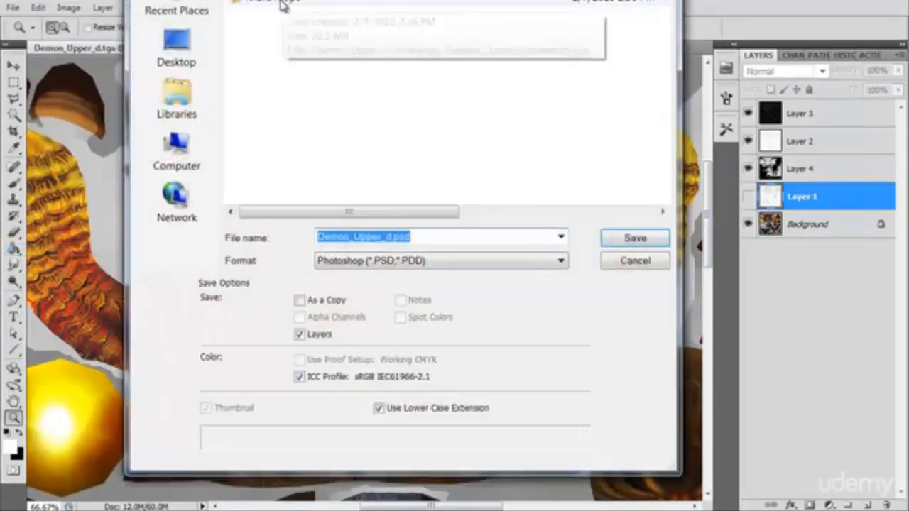
left_click(367, 260)
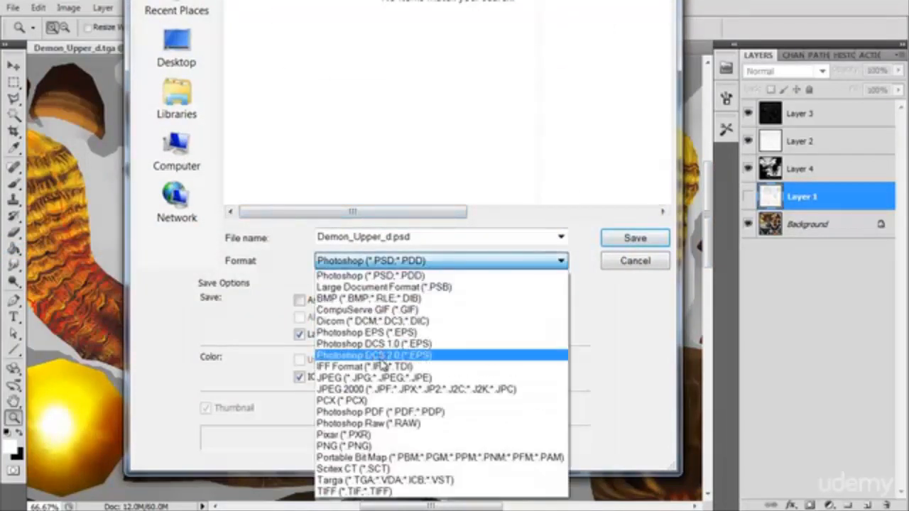
left_click(398, 480)
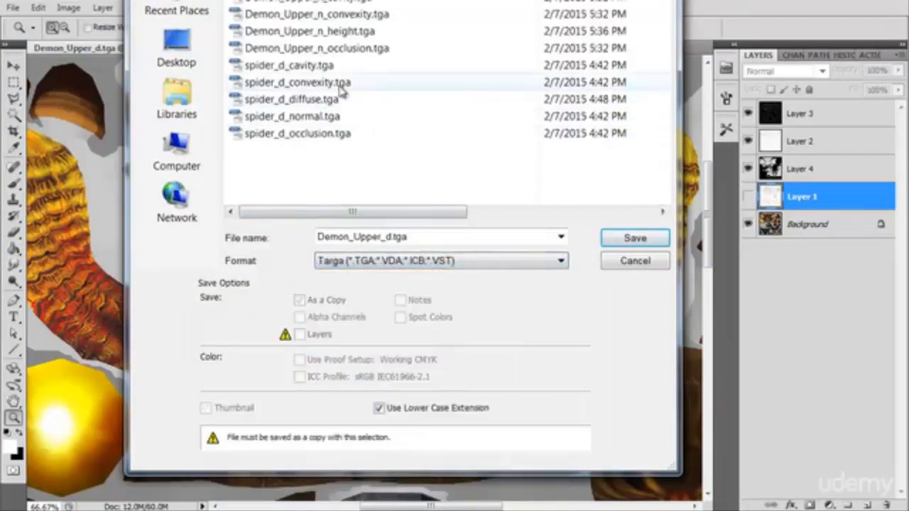
Step: Name the Targa copy Demon_Upper_diffuse, reusing the cavity map's file name as the base, and save it at 24 bits/pixel
left_click(309, 3)
left_click(384, 237)
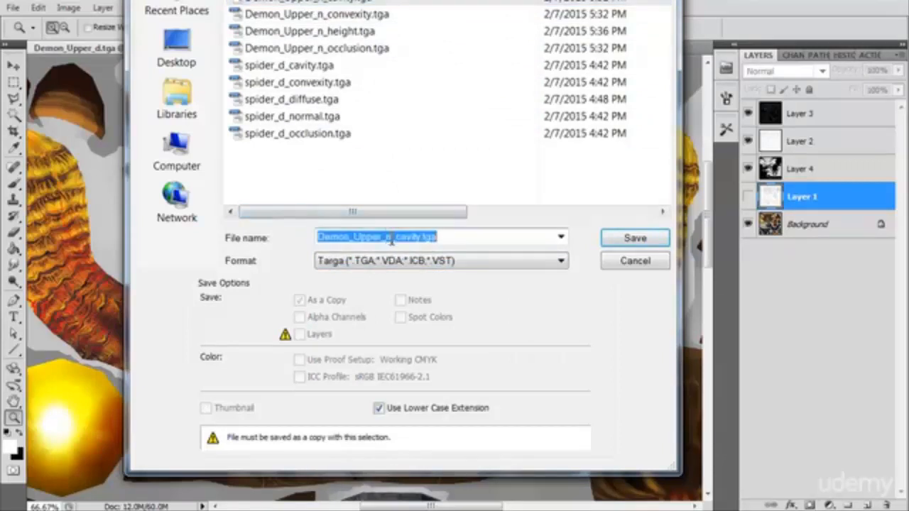
left_click(387, 238)
key("BackSpace")
left_click(418, 238)
key("BackSpace")
key("BackSpace")
key("BackSpace")
key("BackSpace")
key("BackSpace")
key("BackSpace")
key("BackSpace")
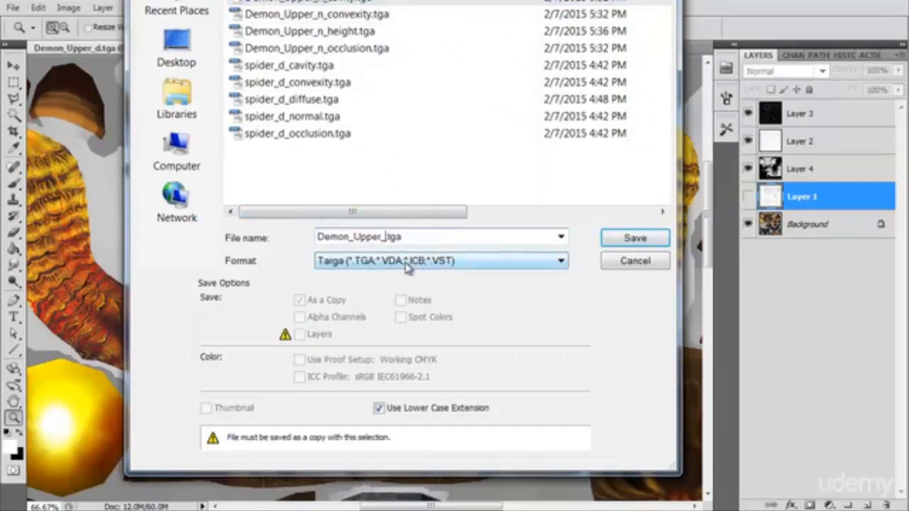
type("diffuse")
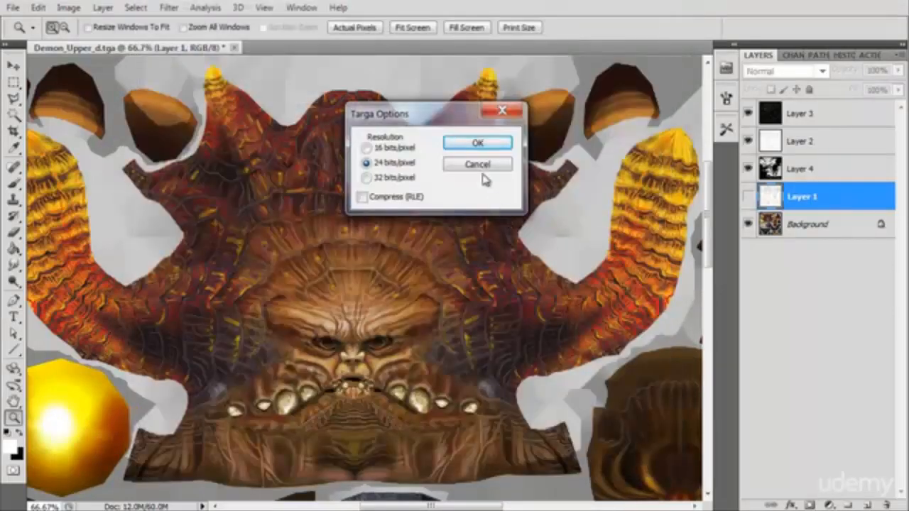
left_click(478, 142)
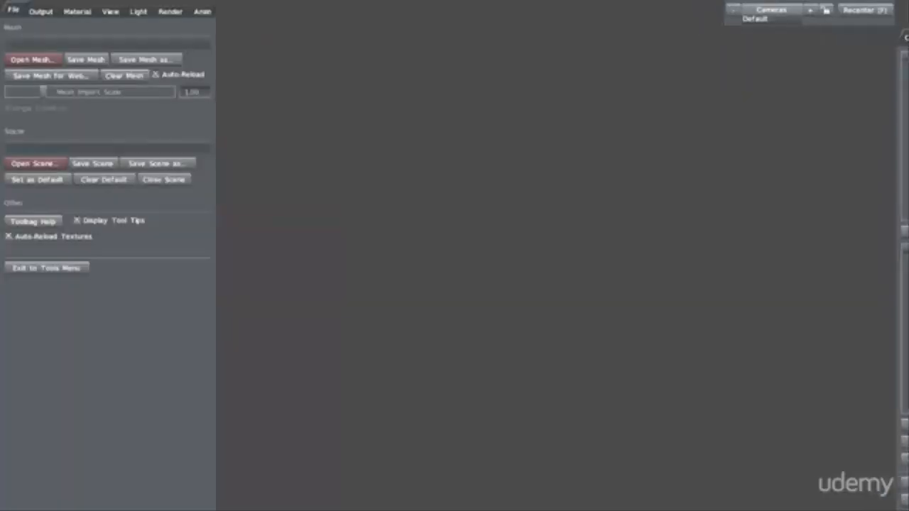
Step: Switch to Marmoset Toolbag, load the demon_head.obj mesh, and inspect it close up from an angle
left_click(31, 59)
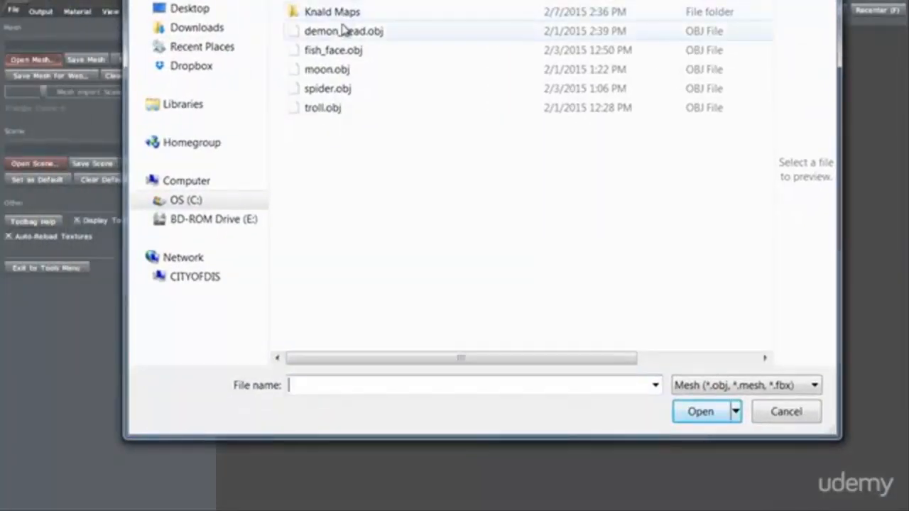
double_click(346, 32)
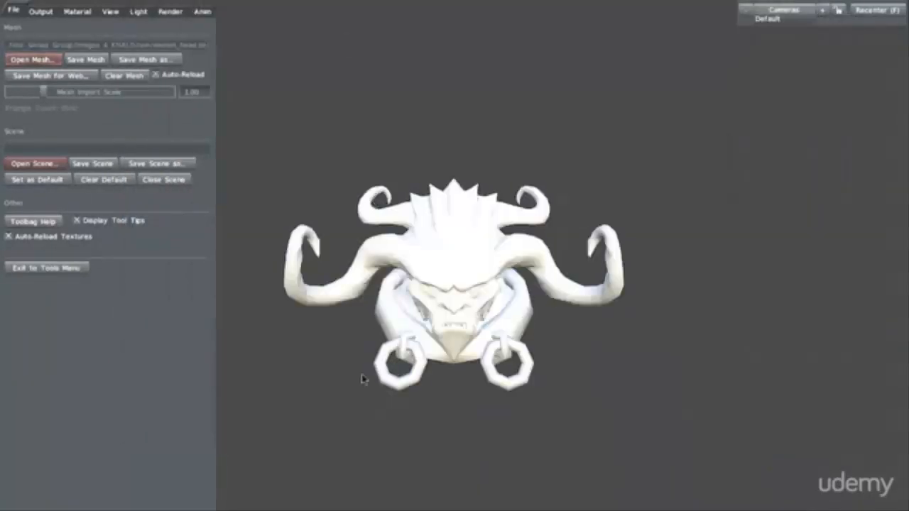
left_click_drag(303, 348, 320, 335)
right_click_drag(320, 335, 414, 436)
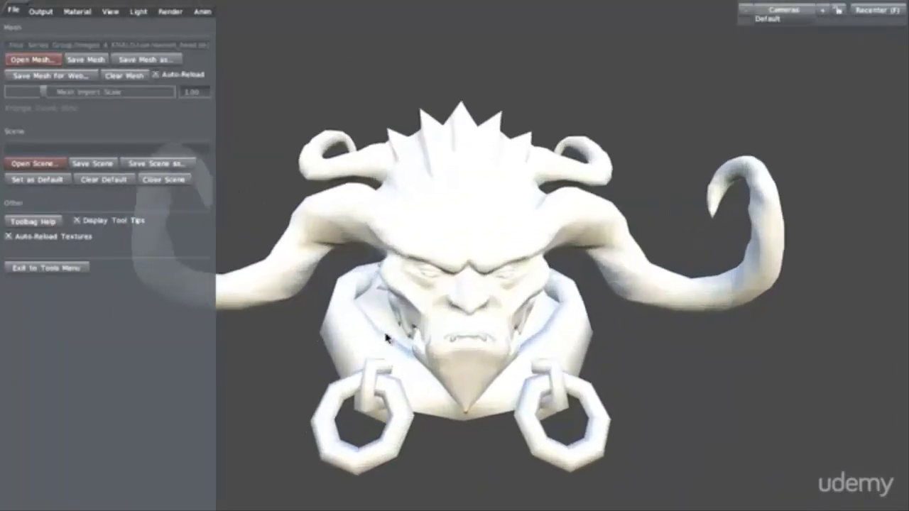
mouse_move(386, 339)
left_mouse_down()
mouse_move(408, 348)
mouse_move(374, 336)
left_mouse_up()
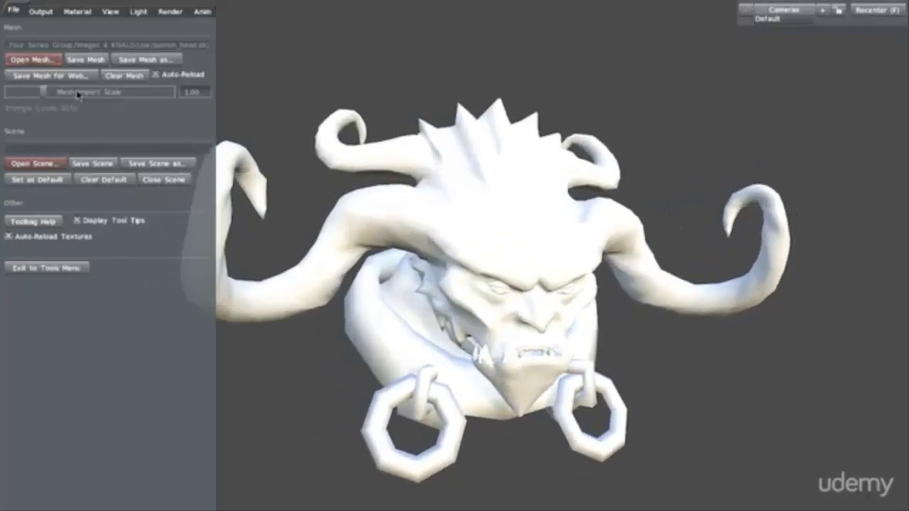
Step: Load Demon_Upper_diffuse.tga from the Knald Maps folder as the head material's diffuse texture and inspect it on the model
left_click(78, 11)
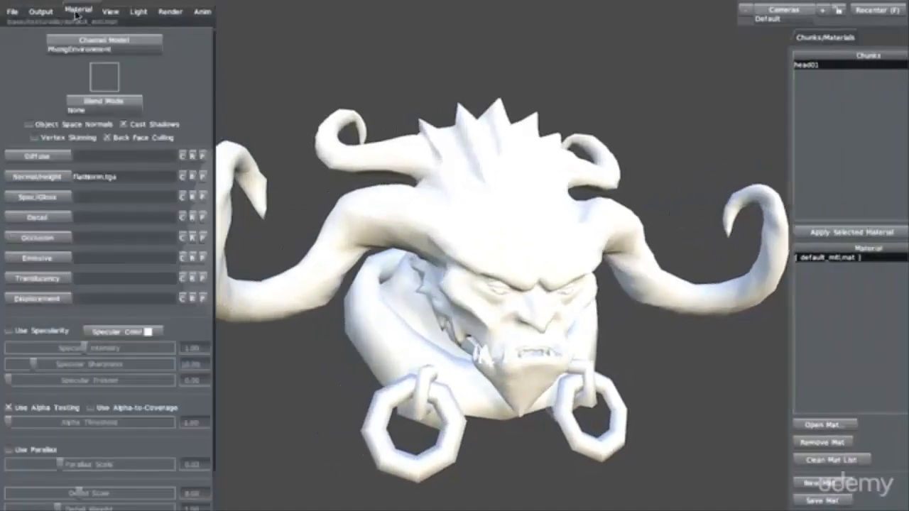
left_click(41, 160)
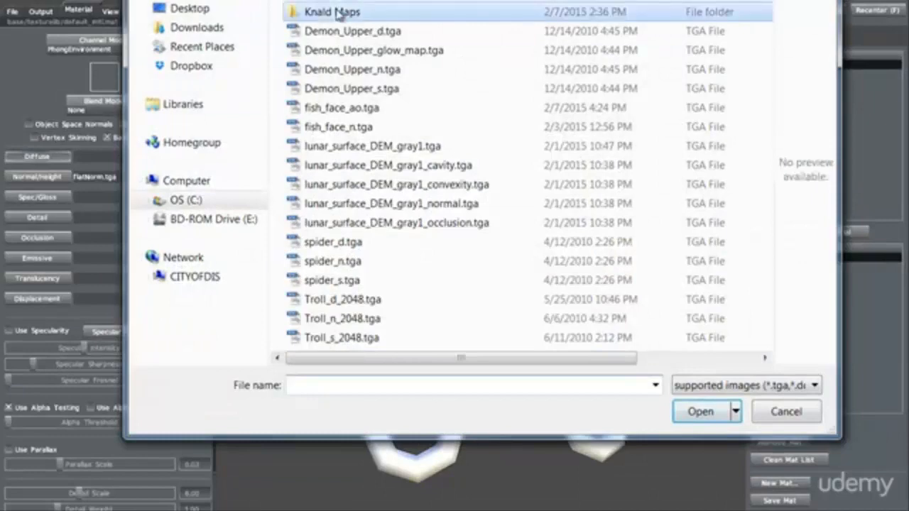
double_click(334, 13)
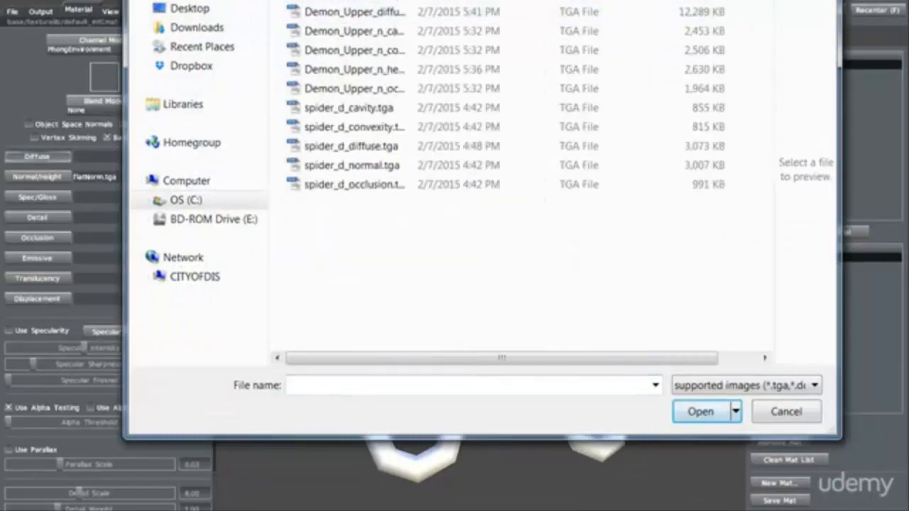
left_click(369, 13)
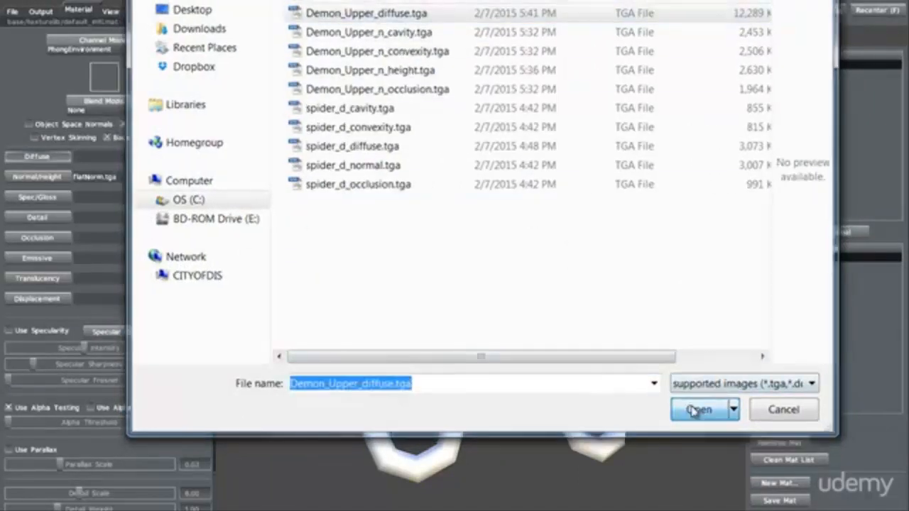
left_click(694, 411)
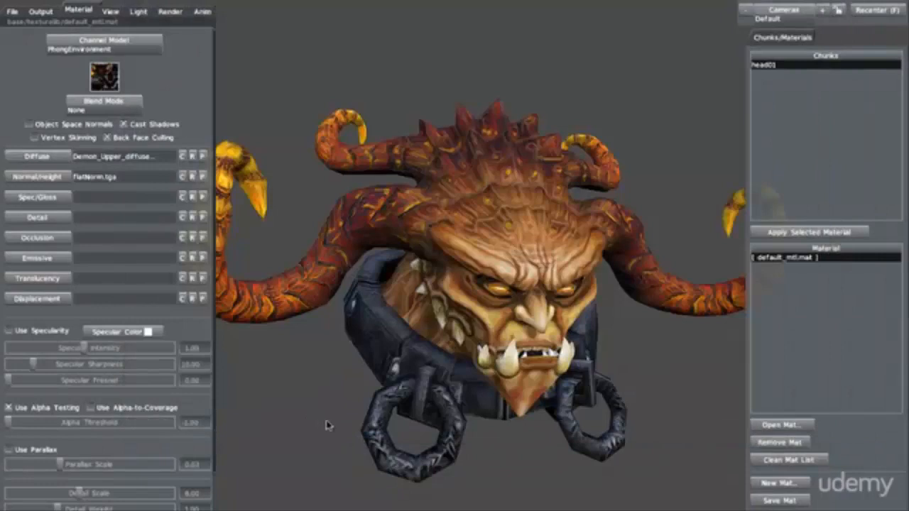
left_click_drag(326, 397, 349, 412)
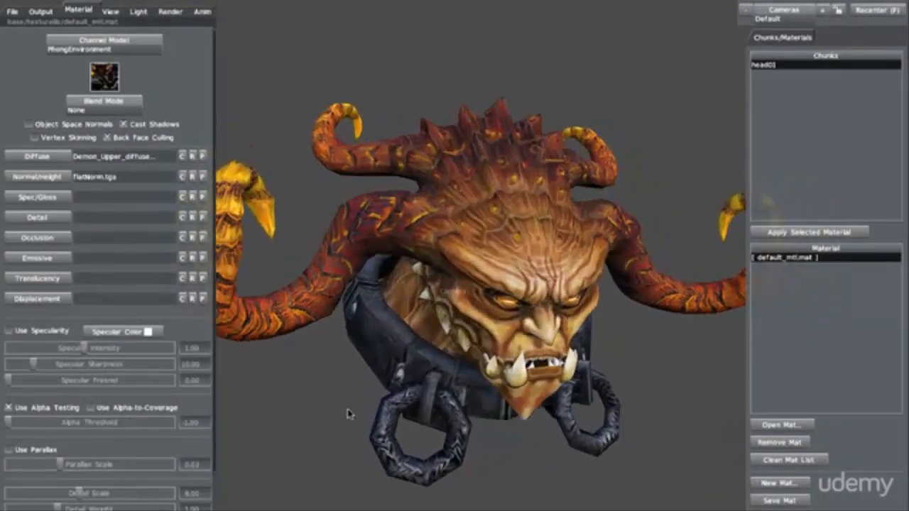
Step: Load Demon_Upper_n.tga from the folder above Knald Maps as the material's normal map
left_click(49, 178)
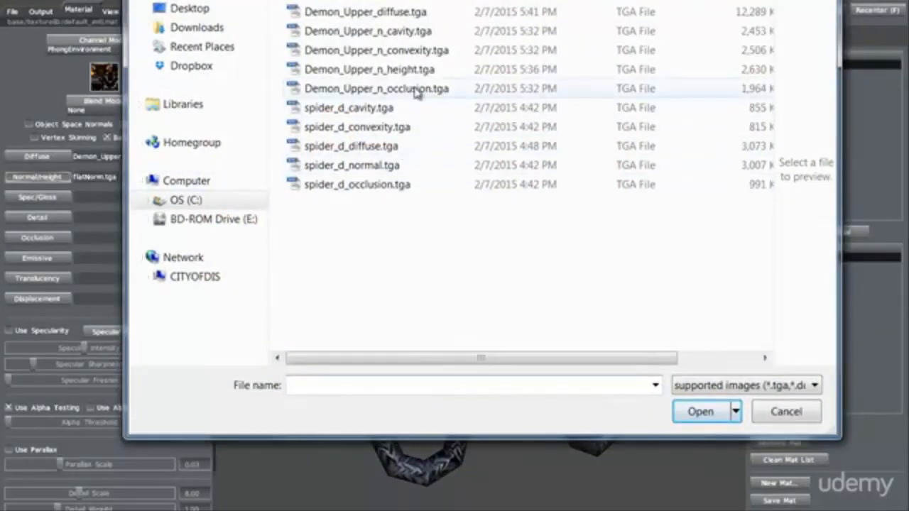
left_click(402, 1)
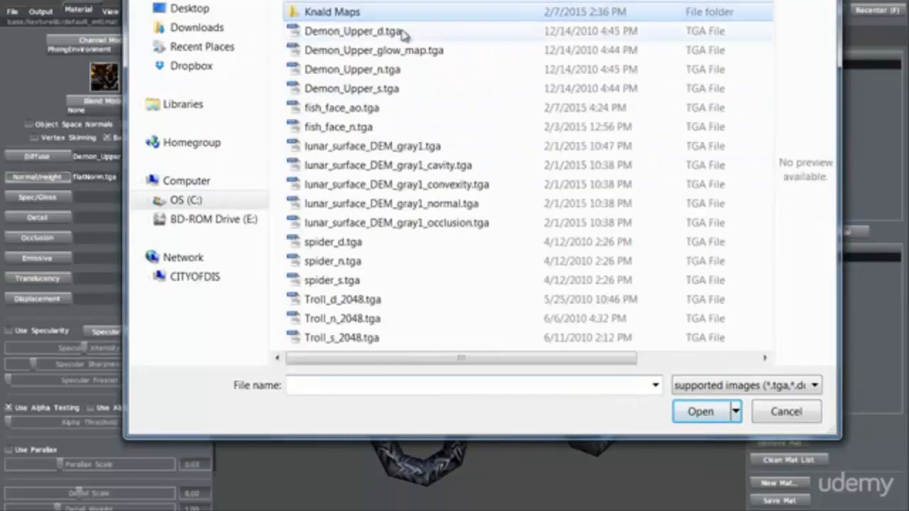
left_click(365, 73)
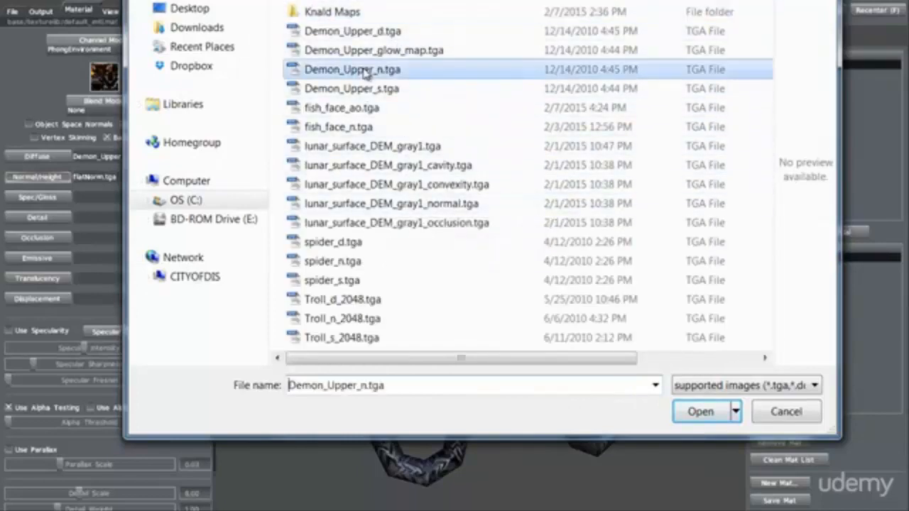
left_click(683, 409)
mouse_move(318, 407)
left_mouse_down()
mouse_move(364, 389)
mouse_move(309, 406)
left_mouse_up()
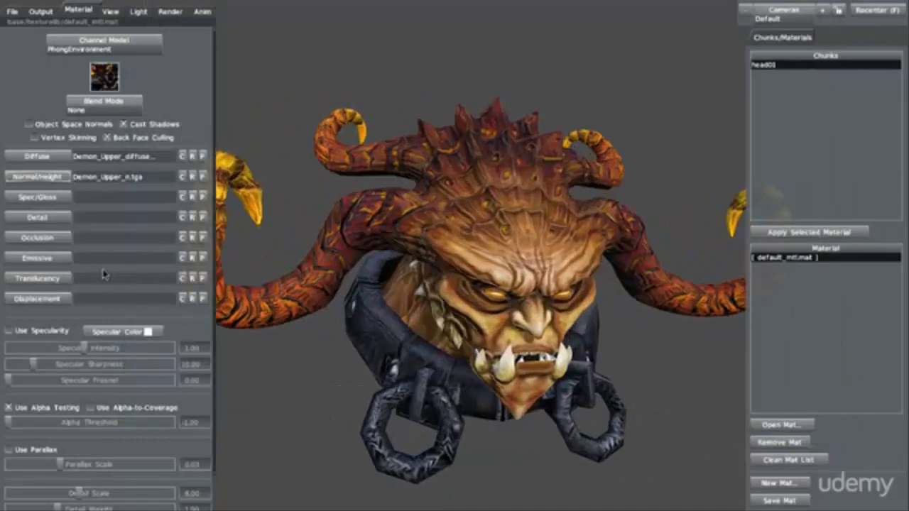
Step: Load Demon_Upper_s.tga as the material's specular map and enable specularity with an intensity of about 0.50
left_click(54, 202)
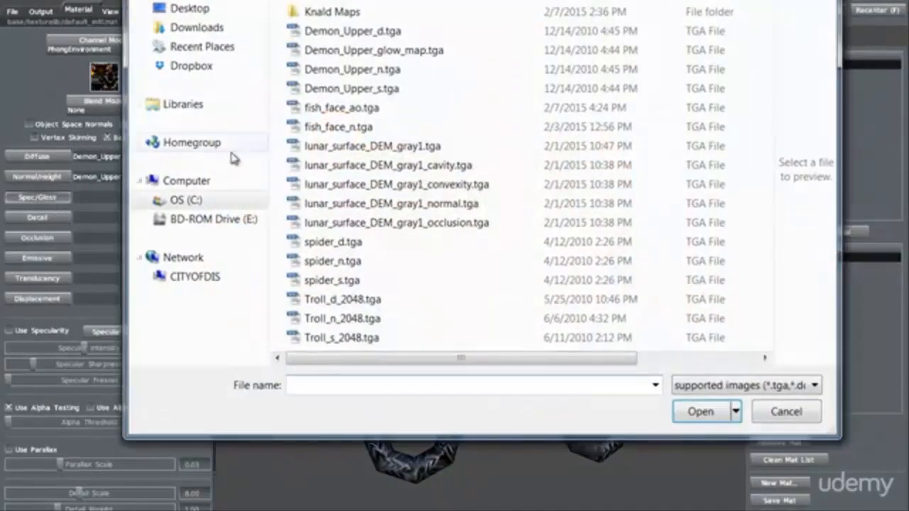
left_click(348, 89)
left_click(692, 419)
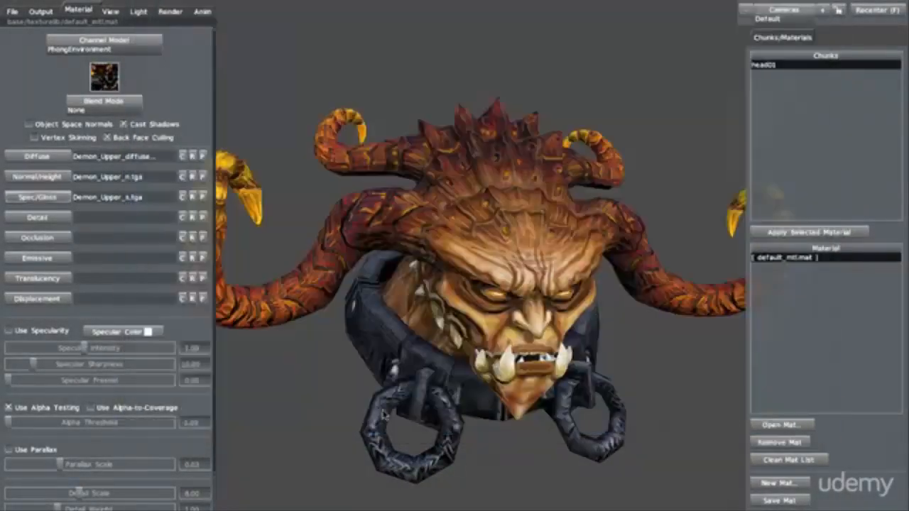
mouse_move(307, 436)
left_mouse_down()
mouse_move(315, 412)
mouse_move(315, 422)
left_mouse_up()
left_click(10, 330)
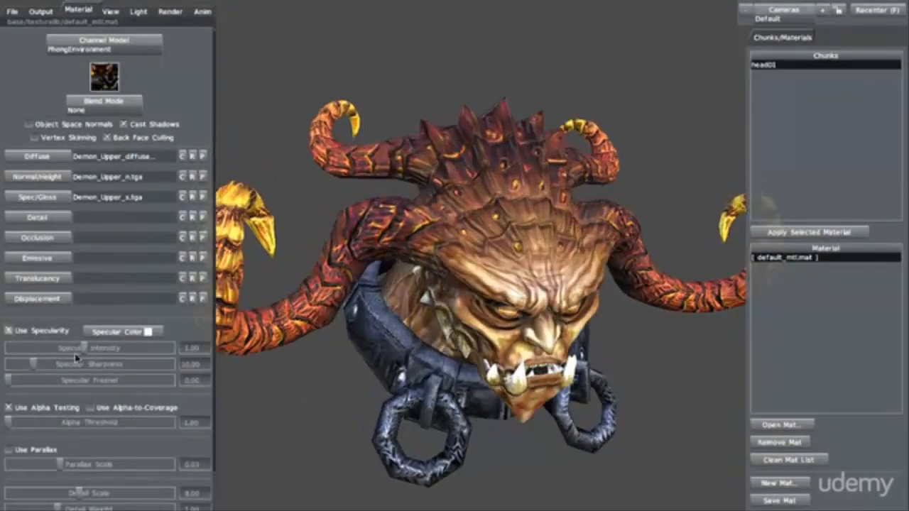
left_click_drag(84, 348, 63, 348)
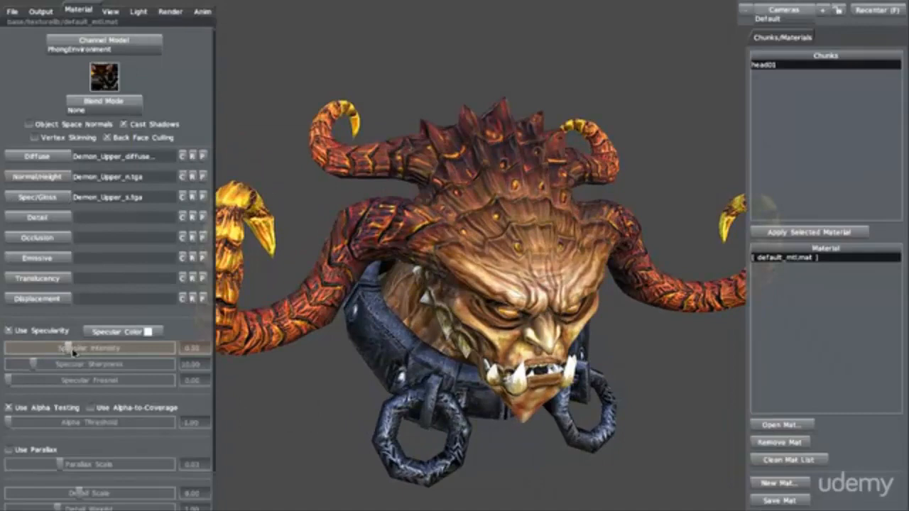
left_click_drag(302, 419, 334, 403)
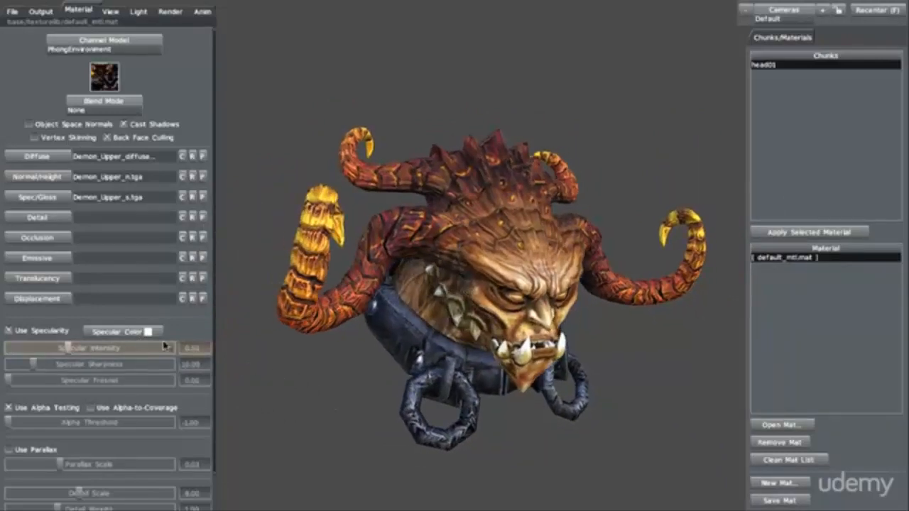
Step: Load Demon_Upper_glow_map.tga as the material's emissive map and inspect the glowing horns from the front and at an angle
left_click(51, 260)
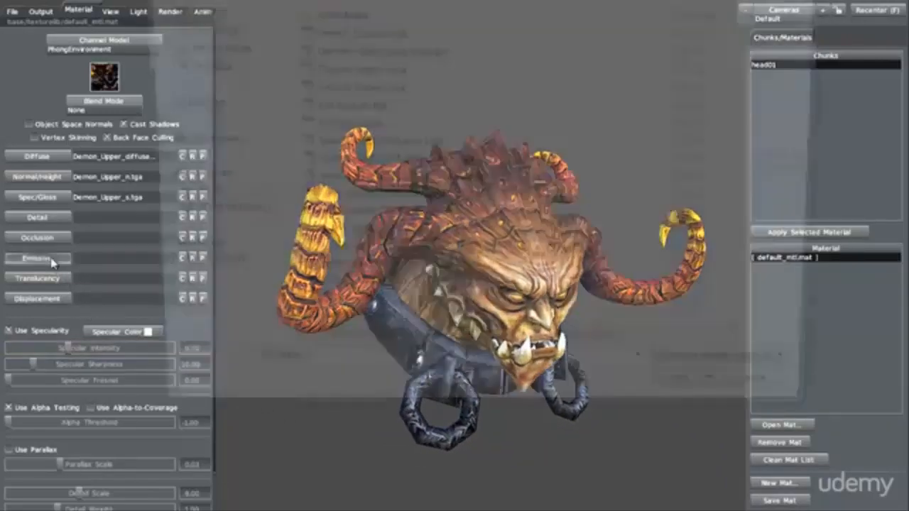
left_click(387, 51)
left_click(700, 411)
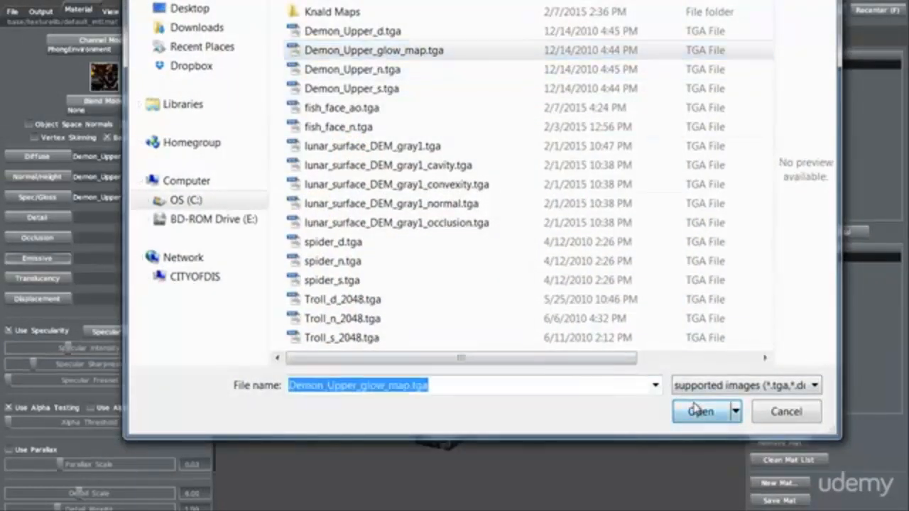
left_click_drag(372, 444, 319, 443)
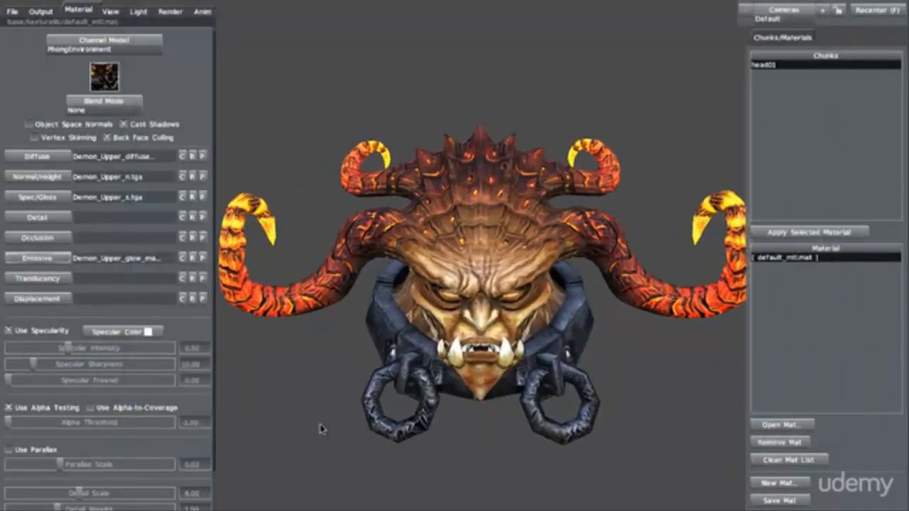
scroll(302, 401, "down", 2)
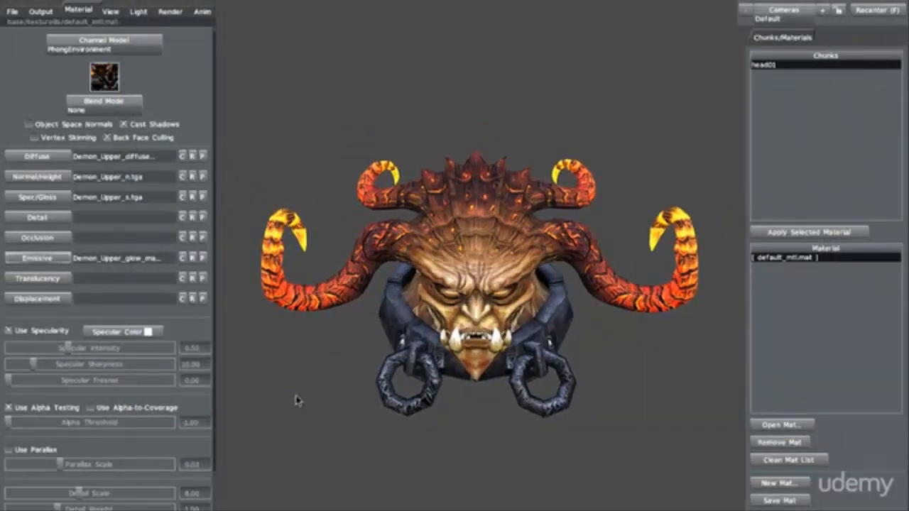
left_click_drag(298, 401, 337, 417)
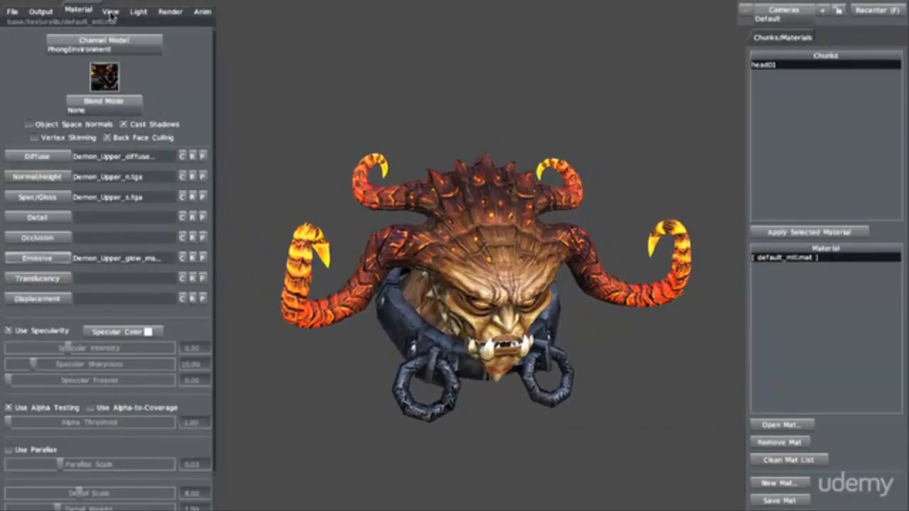
Step: Light the head with the Sunset sky preset and rotate the sky to about 213 degrees
left_click(137, 11)
left_click(49, 57)
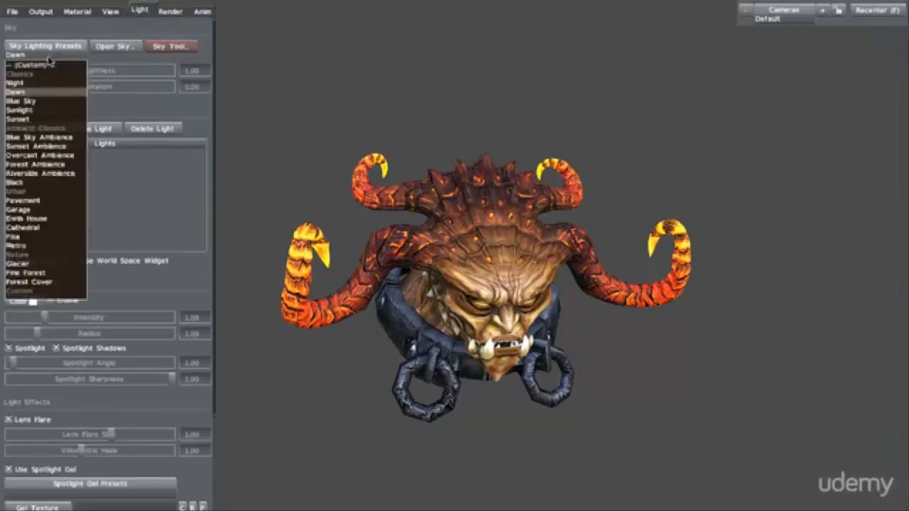
left_click(50, 118)
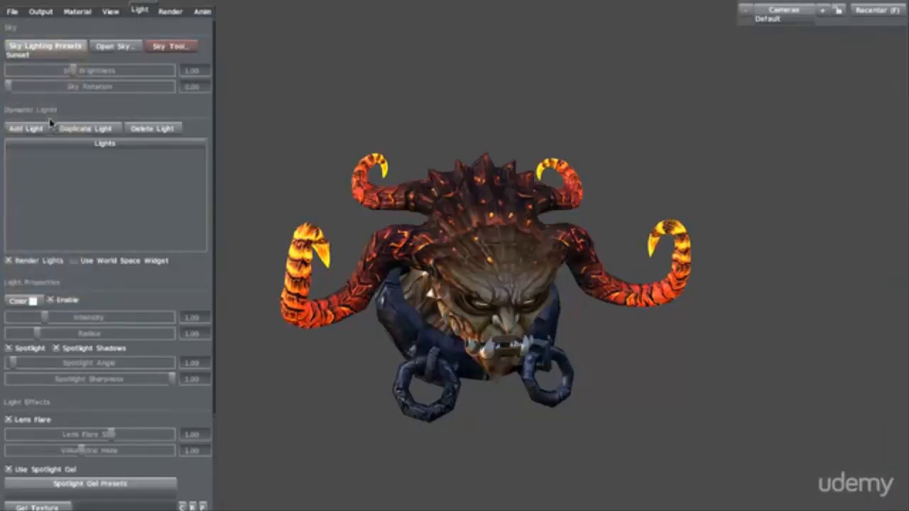
left_click_drag(11, 90, 106, 91)
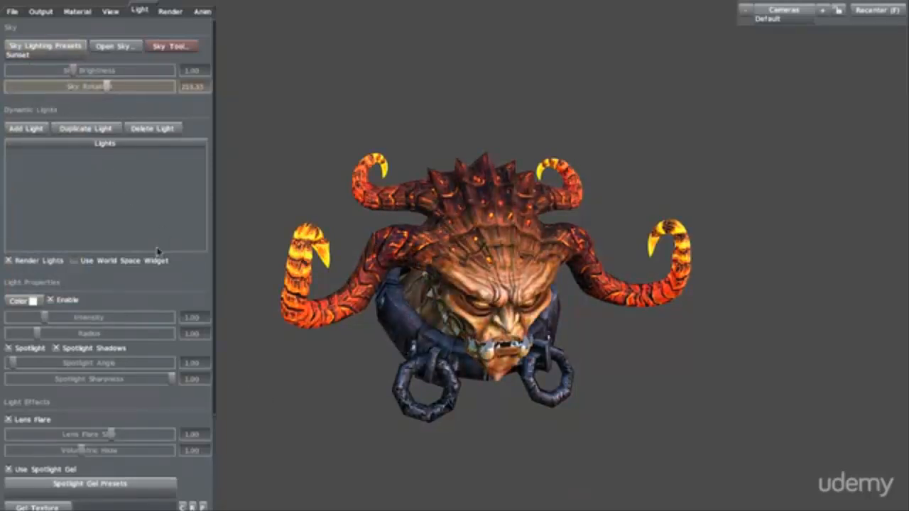
left_click_drag(320, 434, 329, 406)
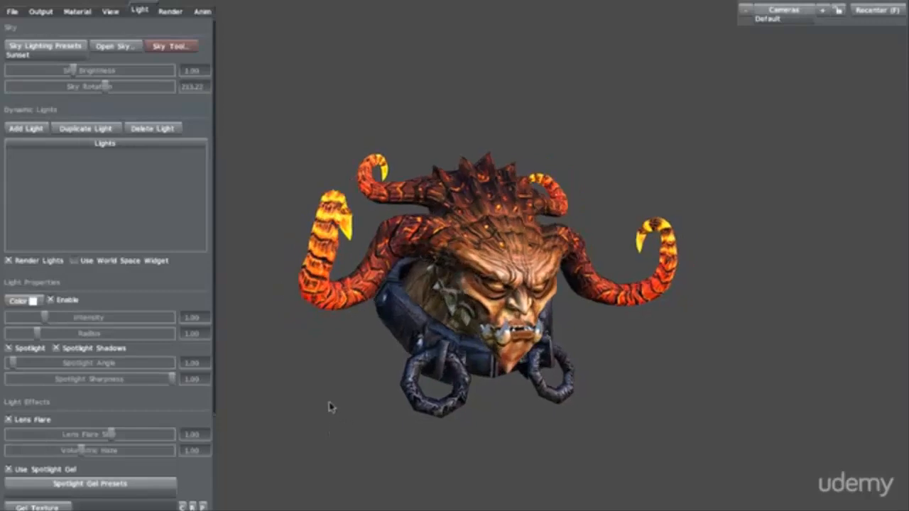
right_click_drag(329, 407, 348, 448)
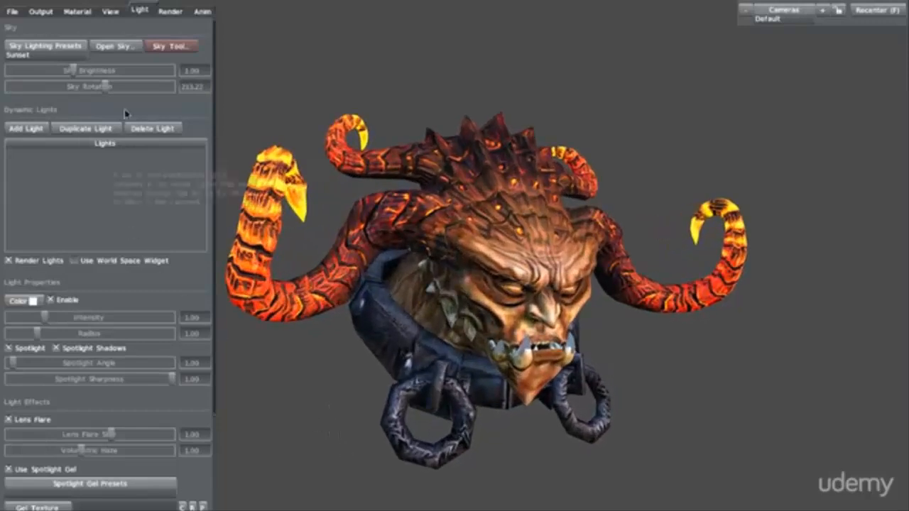
Step: Enable ambient occlusion in the render settings and inspect the head from all around
left_click(168, 12)
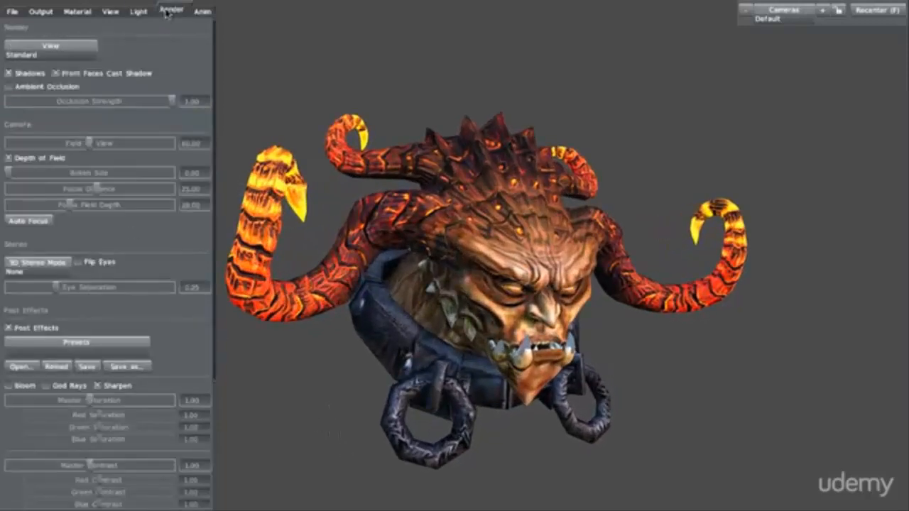
left_click(9, 87)
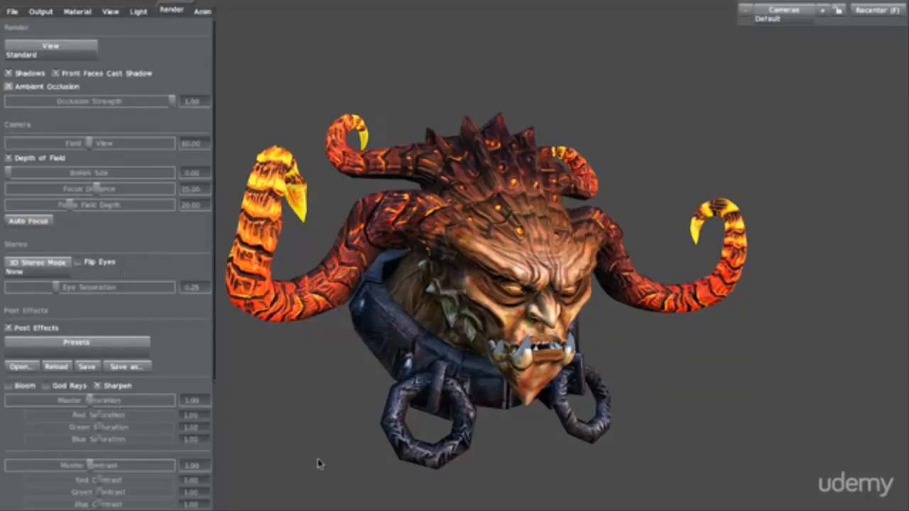
left_click_drag(317, 460, 447, 429)
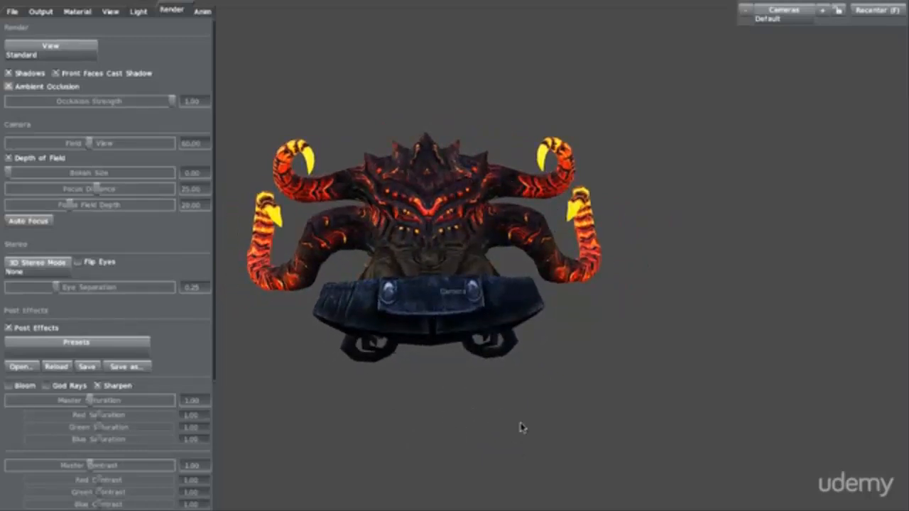
left_click_drag(520, 426, 182, 373)
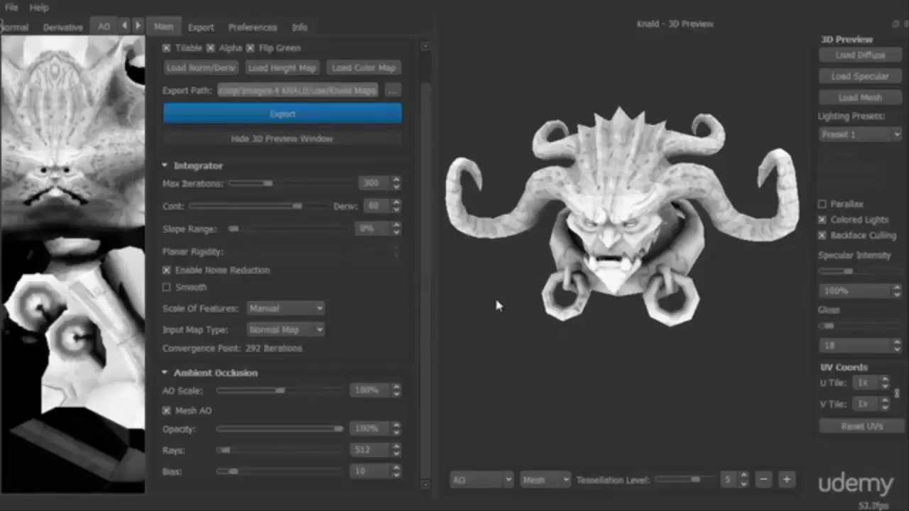
Step: Switch to Knald, inspect the head's AO preview, and load Demon_Upper_d.tga as the color map
left_click_drag(495, 304, 506, 329)
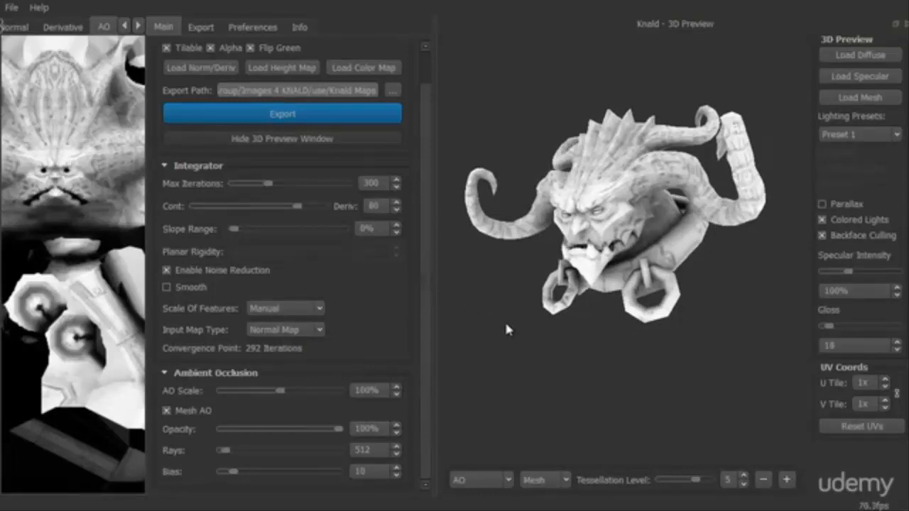
left_click_drag(467, 115, 532, 130)
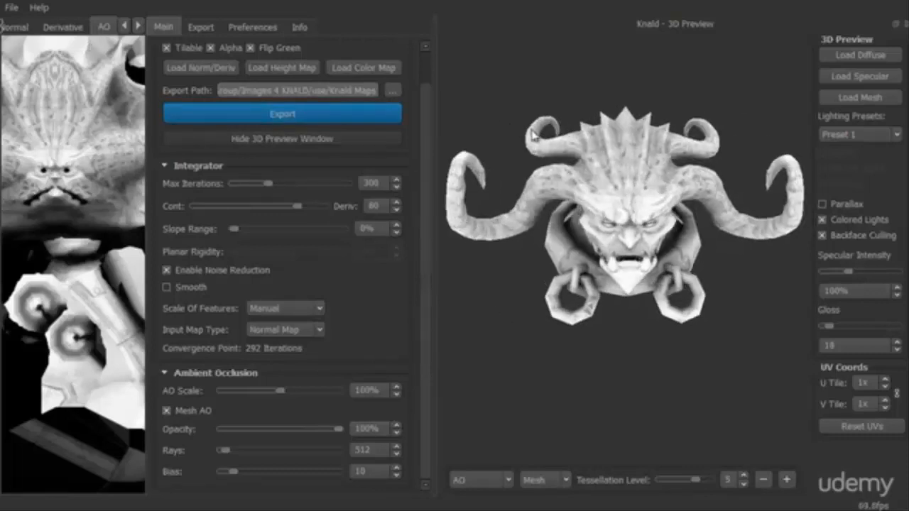
left_click(11, 7)
left_click(40, 54)
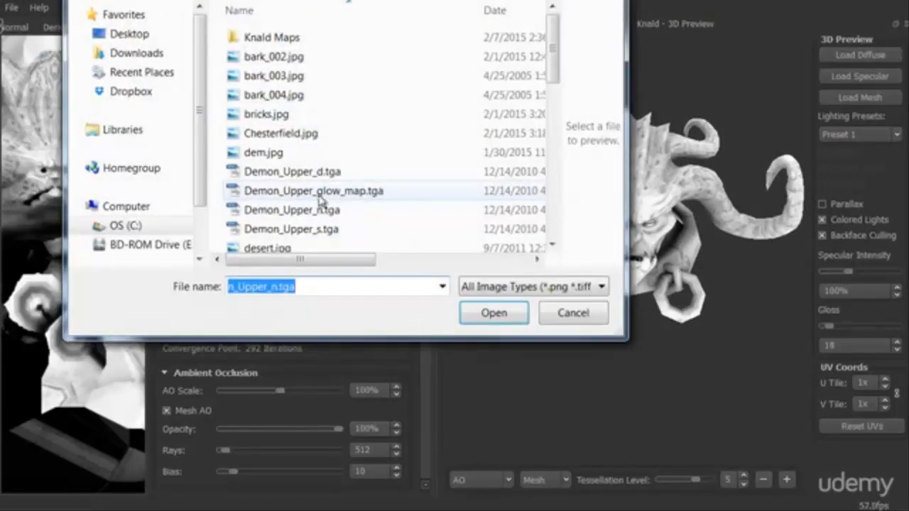
left_click(310, 178)
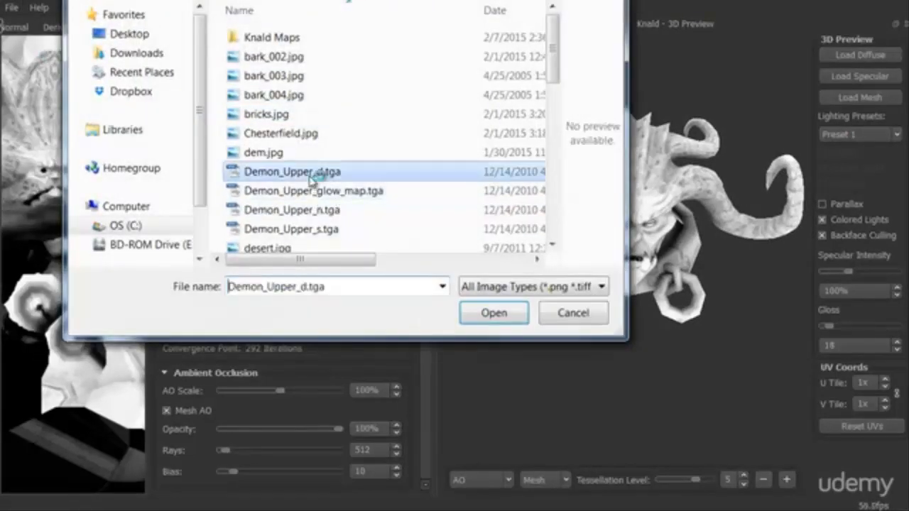
left_click(491, 314)
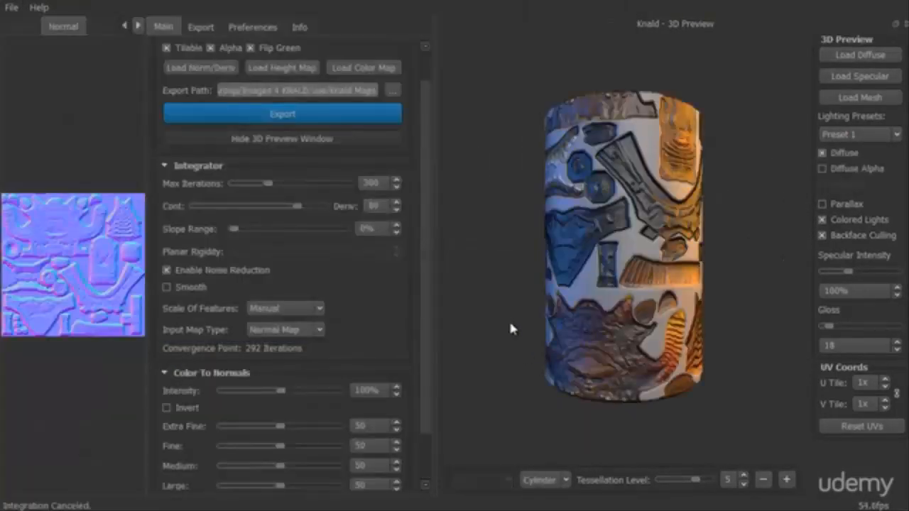
left_click_drag(505, 239, 462, 254)
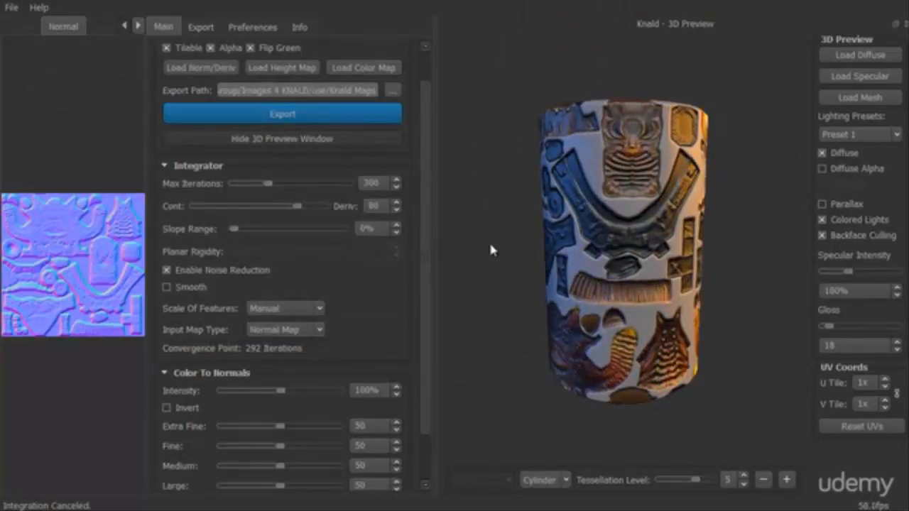
Step: Load demon_head.obj as the 3D preview mesh in place of the cylinder and inspect it from an angle
scroll(496, 249, "up", 5)
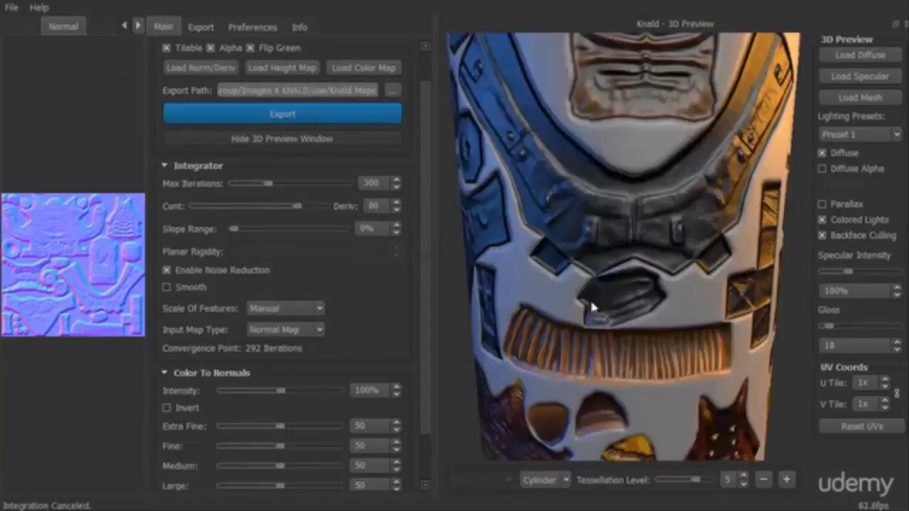
left_click_drag(460, 223, 599, 225)
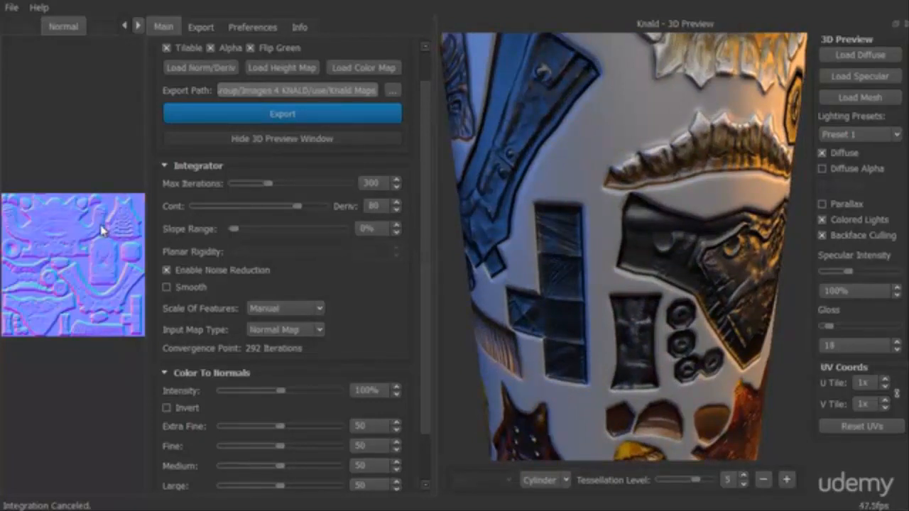
left_click(860, 97)
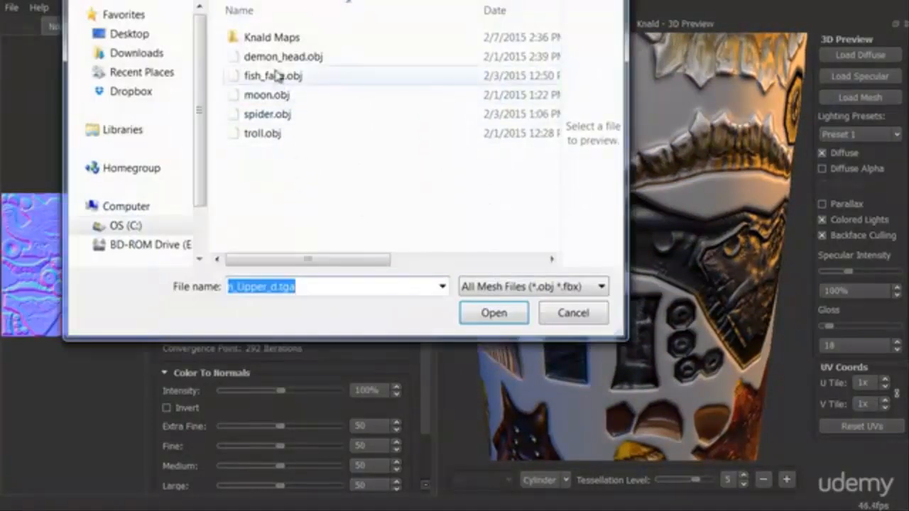
left_click(281, 58)
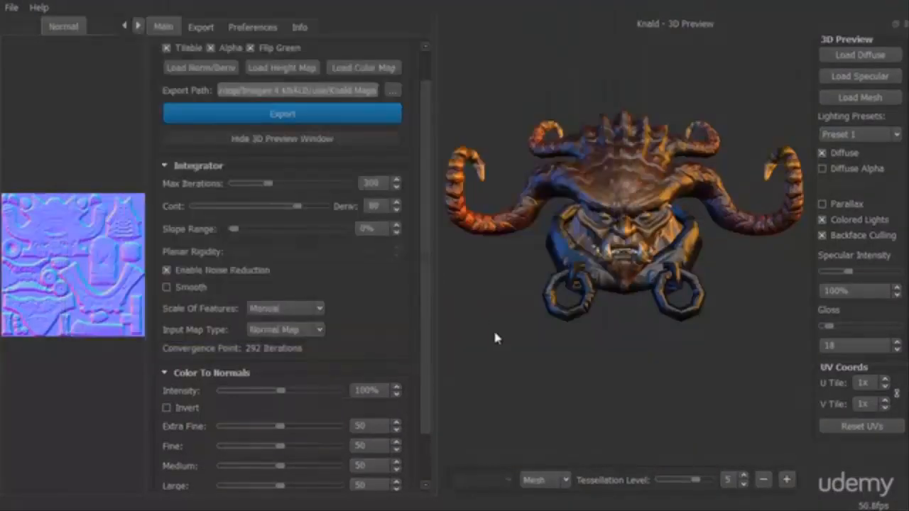
left_click_drag(493, 328, 537, 329)
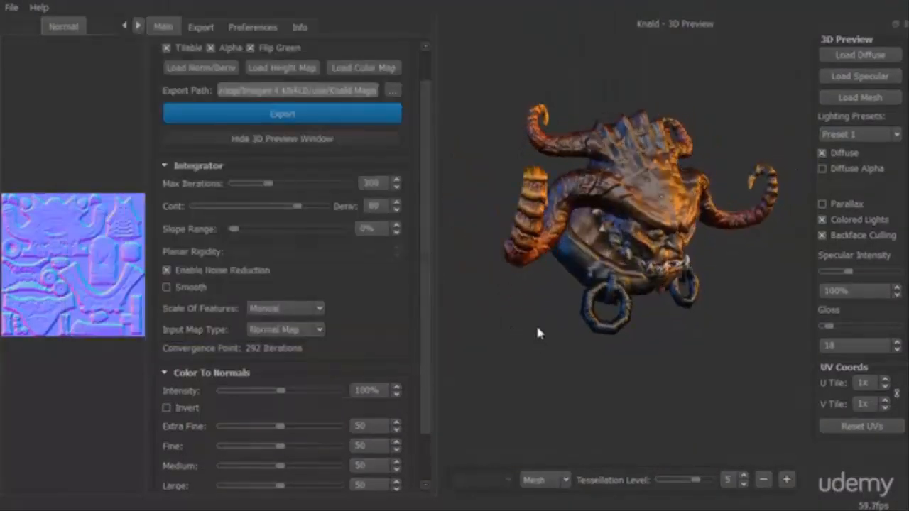
Step: Switch Flip Green off and back on in the axis swizzle preferences to compare the normal map's direction
left_click(239, 37)
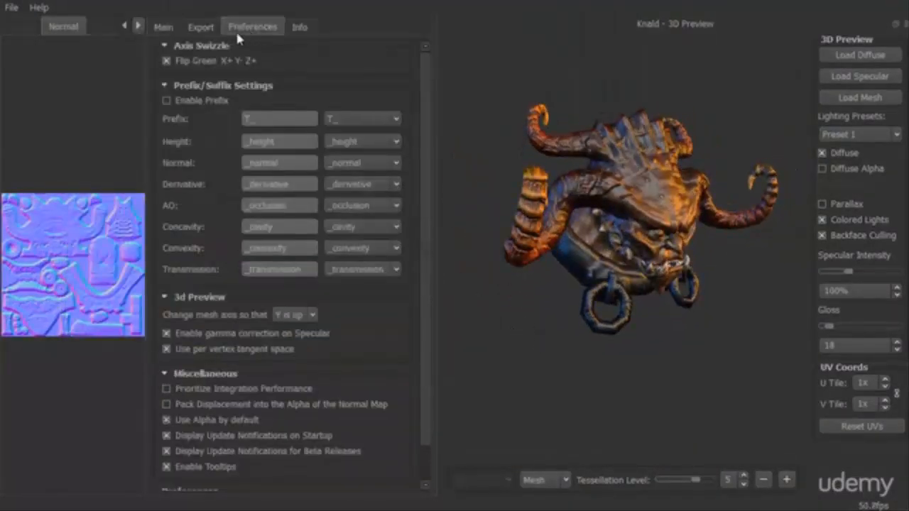
left_click(166, 61)
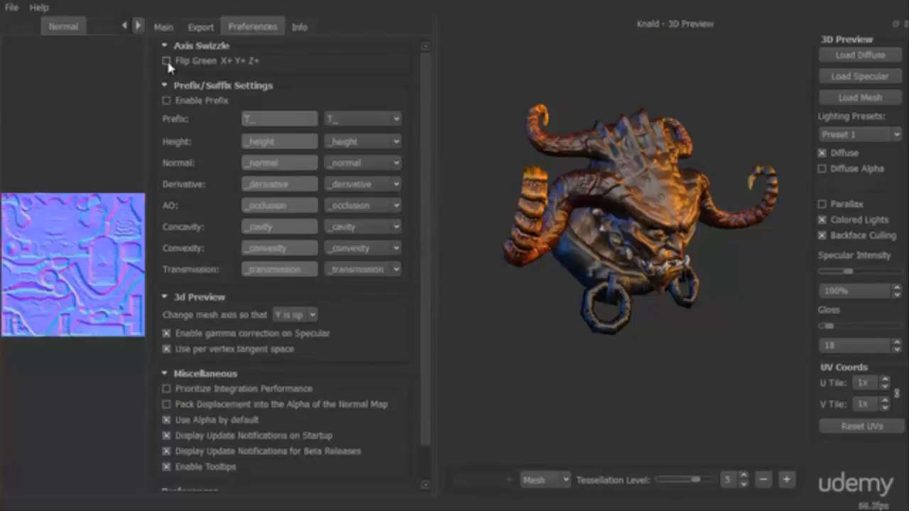
left_click(166, 61)
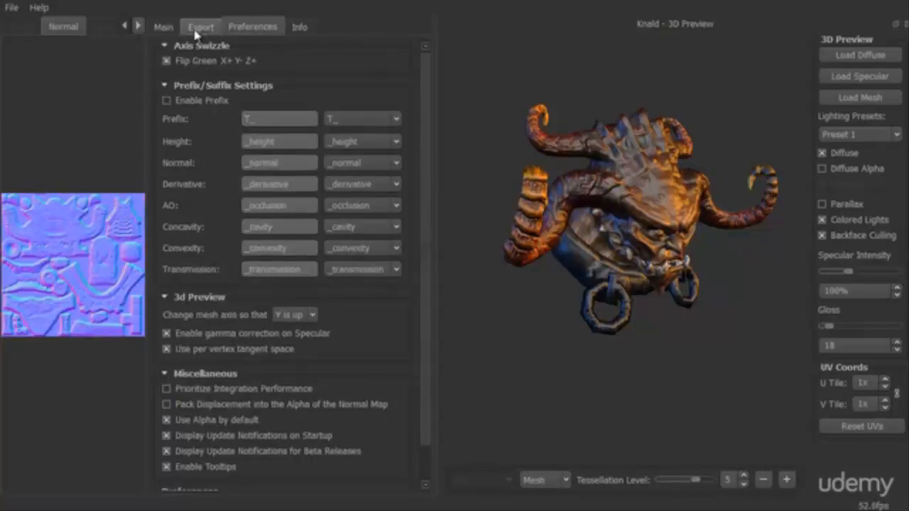
left_click(162, 29)
Step: Set Color To Normals to Intensity 199%, Extra Fine 100, Fine 83, Medium 77, Large 81 and Extra Large 85
left_click_drag(534, 380, 549, 379)
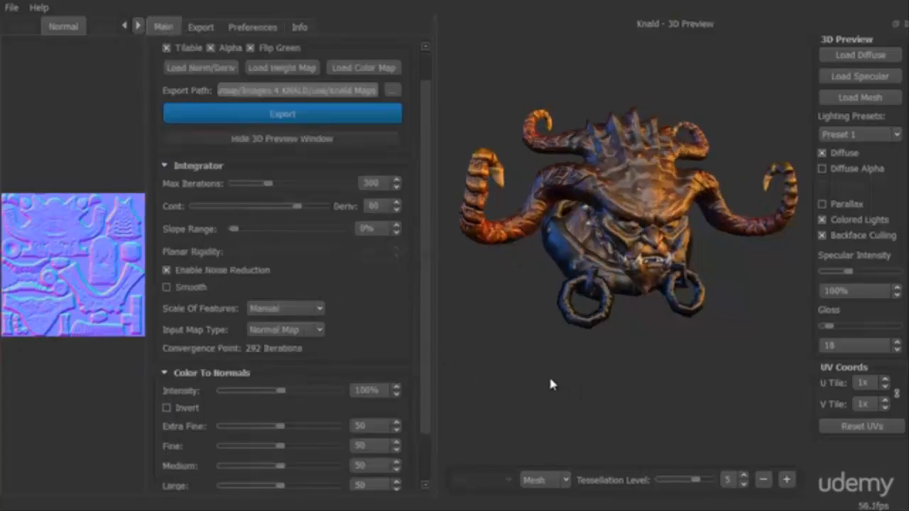
left_click_drag(545, 343, 507, 333)
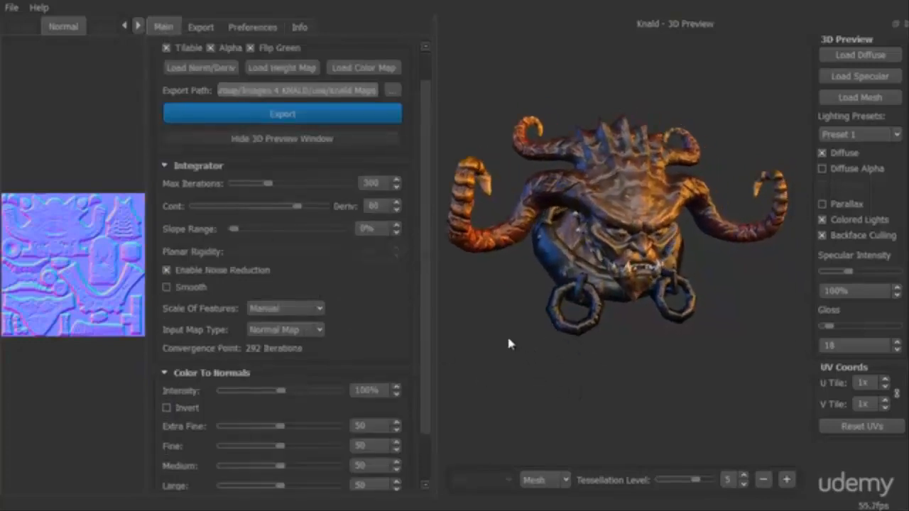
scroll(520, 339, "up", 5)
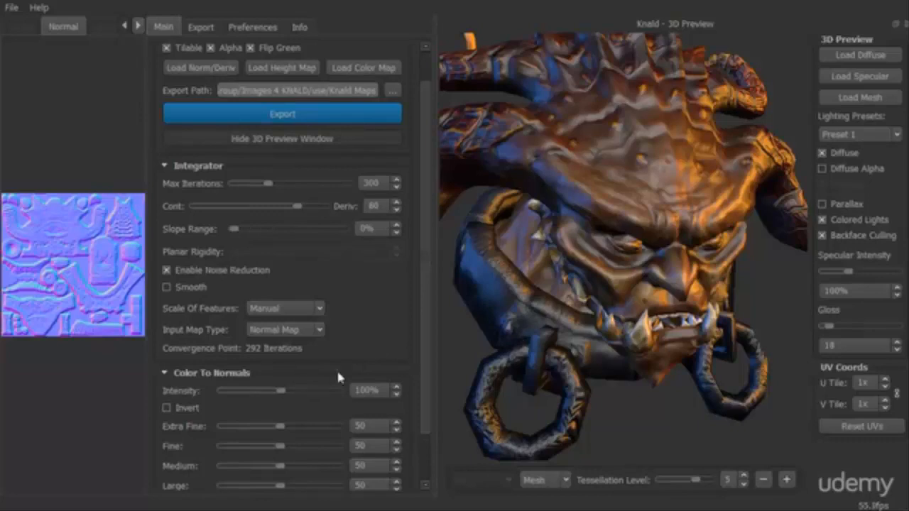
scroll(426, 355, "down", 4)
left_click_drag(282, 341, 299, 339)
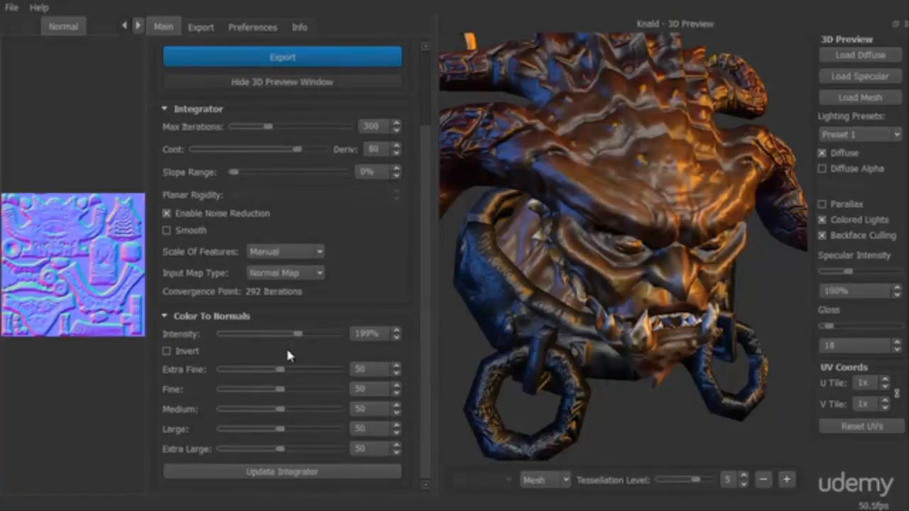
left_click_drag(280, 378, 333, 376)
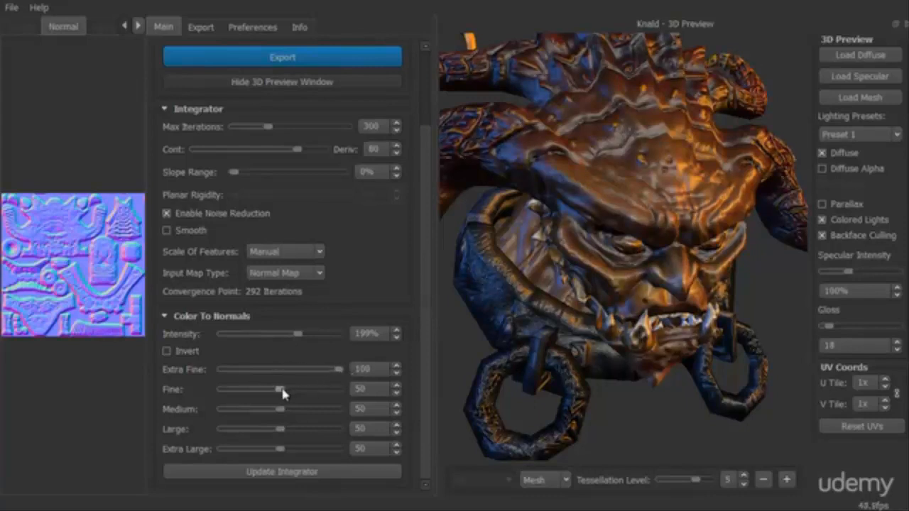
left_click_drag(284, 396, 319, 396)
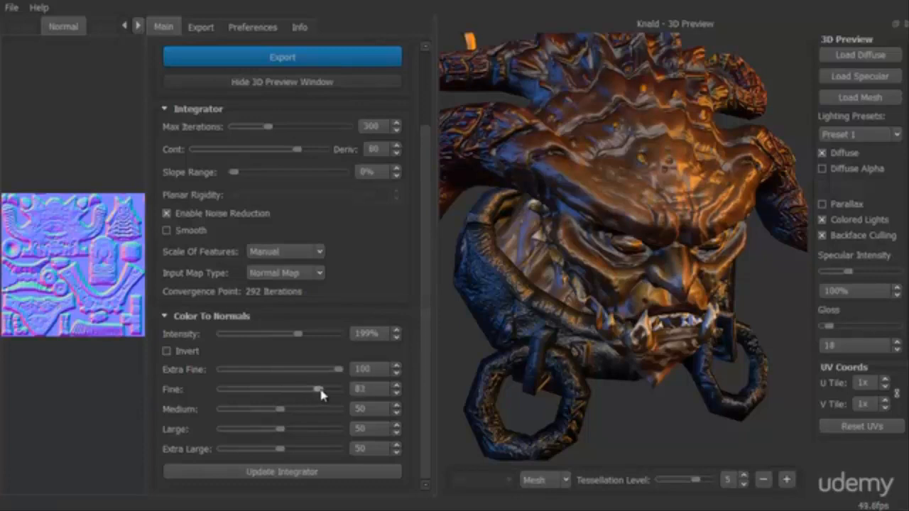
left_click_drag(283, 409, 319, 454)
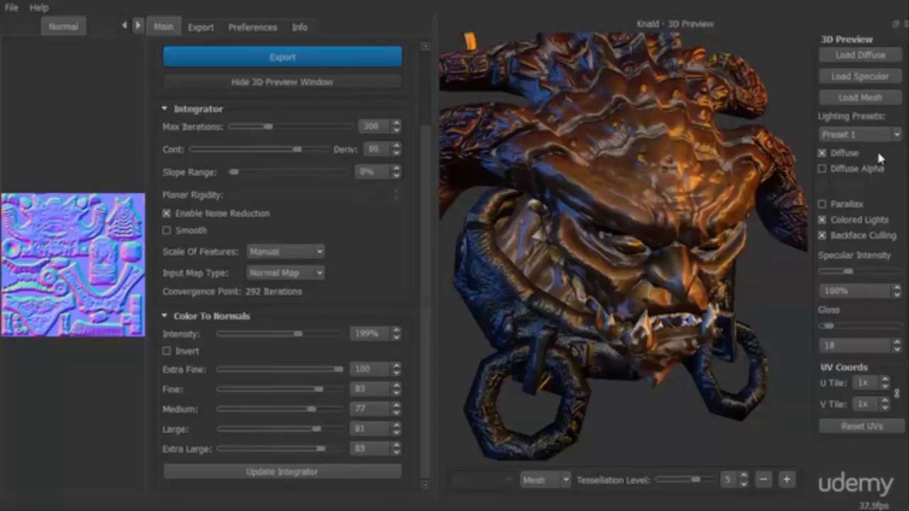
Step: Load Demon_Upper_s.tga as the specular map and view the whole head from the front
left_click(856, 76)
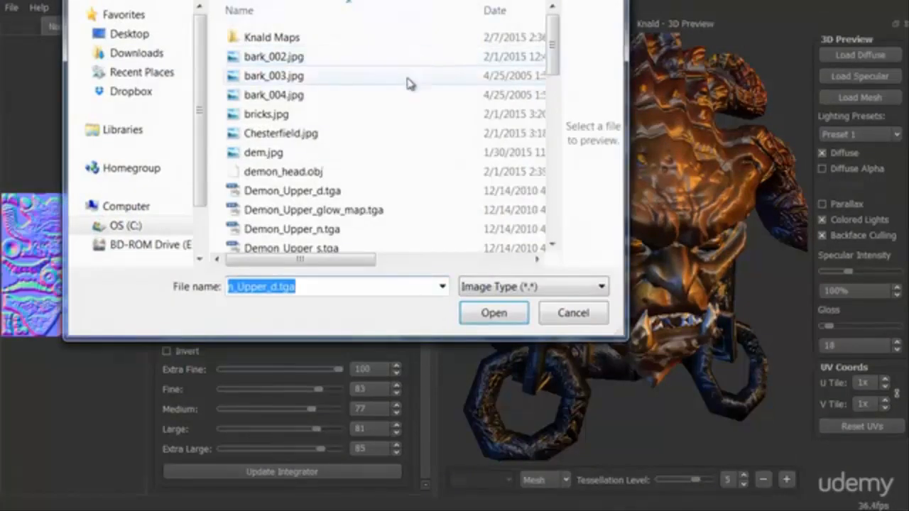
left_click(334, 242)
left_click(493, 313)
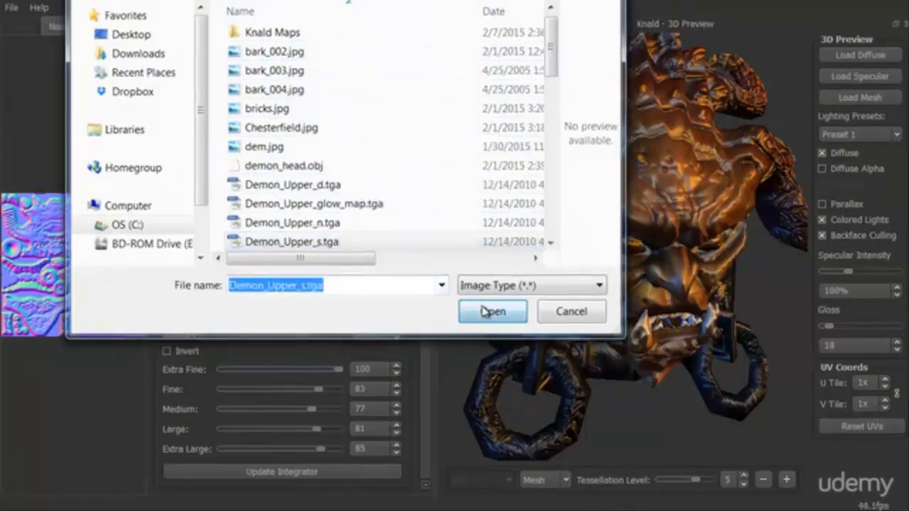
mouse_move(458, 333)
left_mouse_down()
mouse_move(424, 306)
mouse_move(422, 329)
mouse_move(463, 319)
mouse_move(454, 331)
left_mouse_up()
scroll(487, 315, "down", 5)
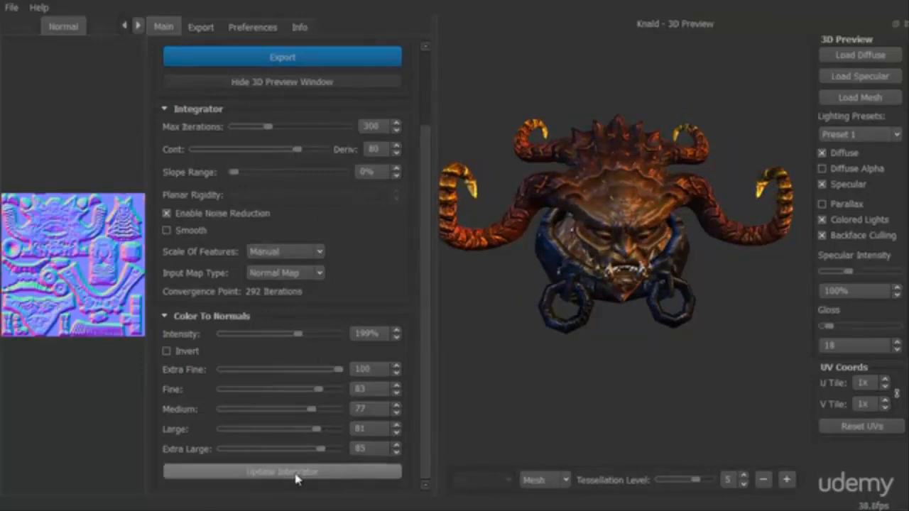
Step: Update the integrator with the new color-to-normal settings and inspect the head's AO preview from the side
left_click(295, 475)
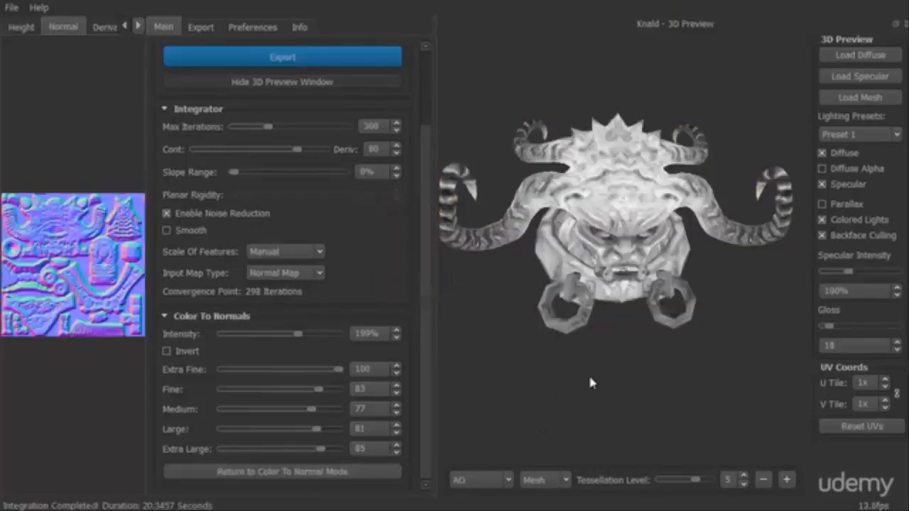
left_click_drag(589, 384, 621, 375)
mouse_move(514, 331)
left_mouse_down()
mouse_move(482, 308)
mouse_move(450, 334)
mouse_move(497, 330)
left_mouse_up()
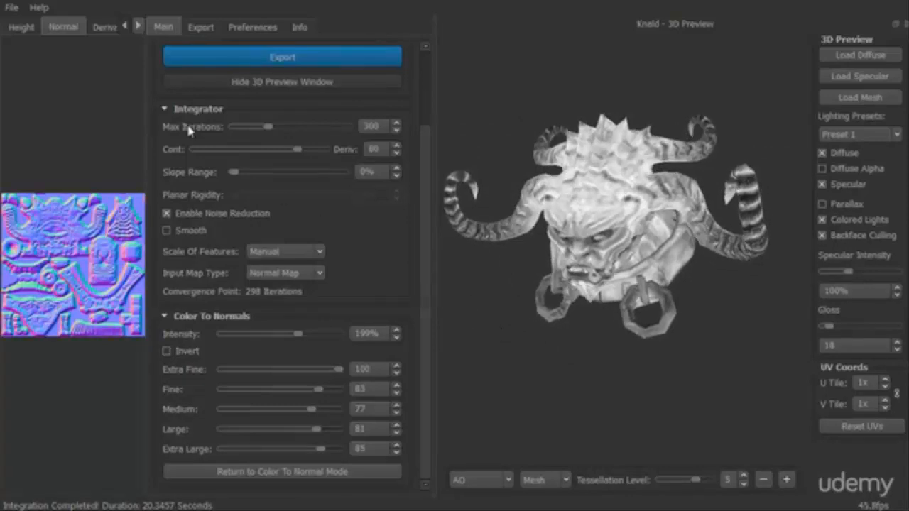
Step: Hide the 3D preview and examine the generated normal, derivative and AO maps, looking closely at the AO map's face and teeth
left_click(246, 85)
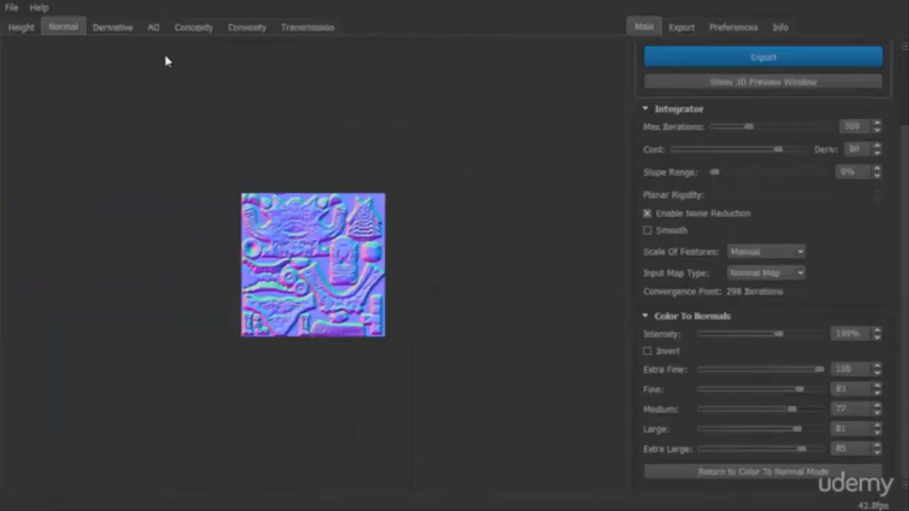
scroll(289, 393, "up", 5)
scroll(120, 338, "down", 2)
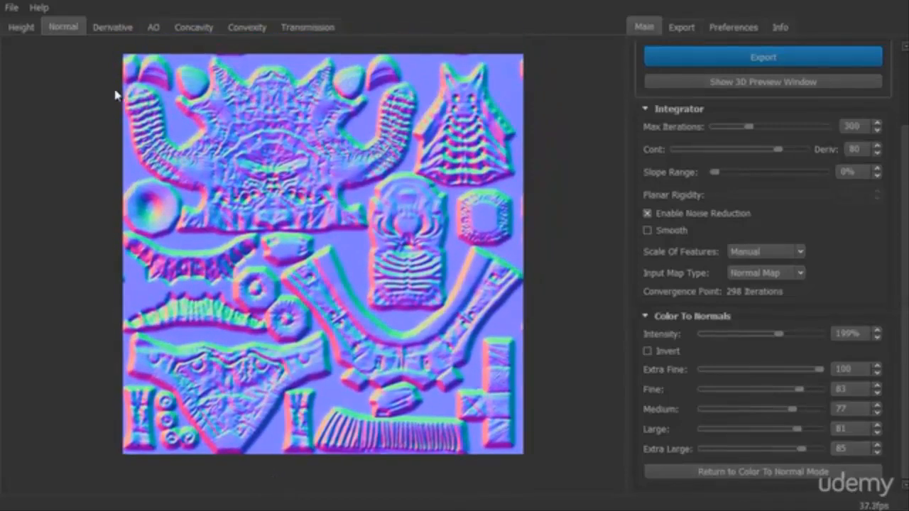
left_click(106, 28)
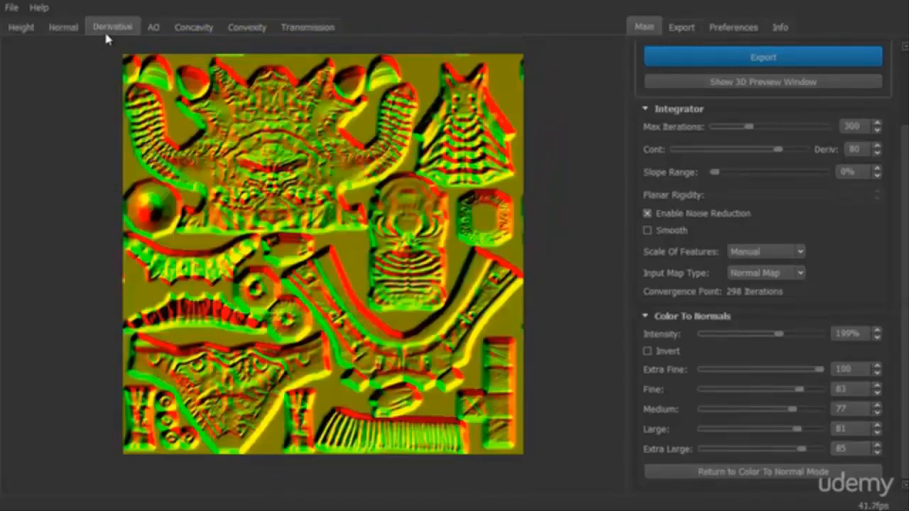
left_click(155, 28)
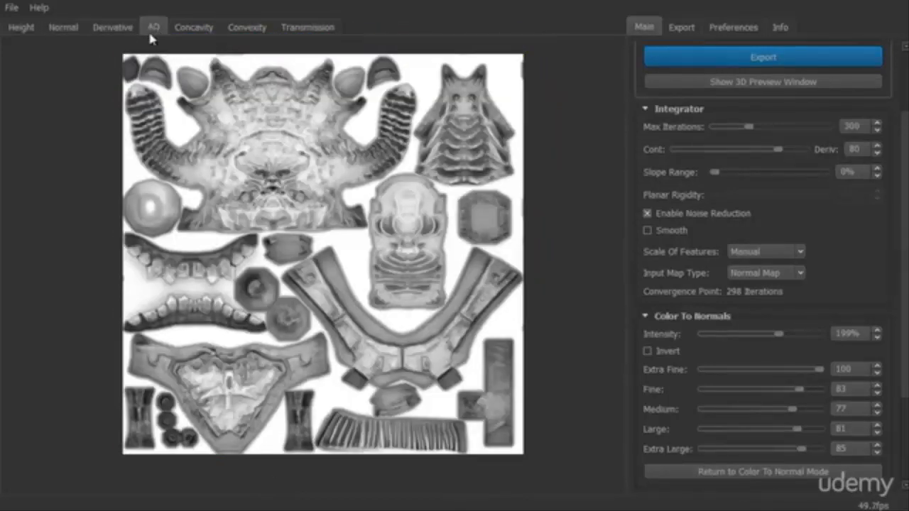
scroll(175, 276, "up", 2)
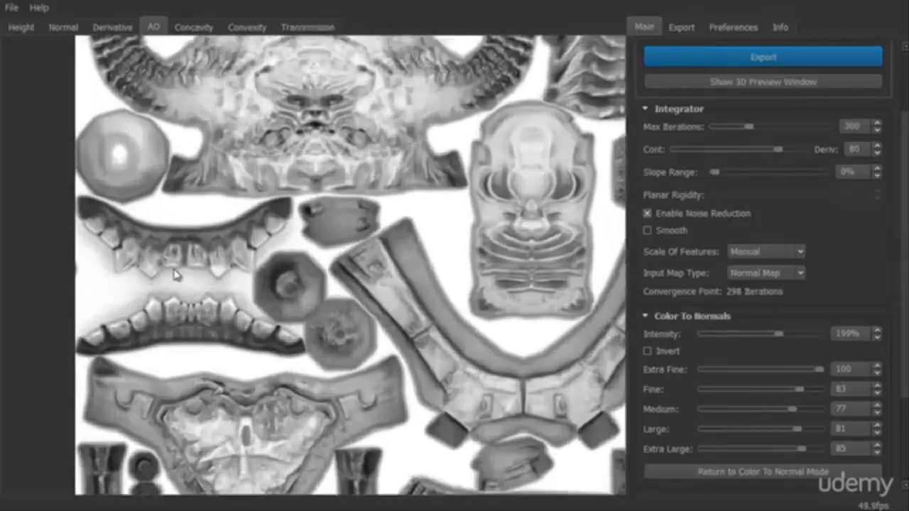
scroll(175, 272, "up", 3)
left_click_drag(175, 271, 158, 250)
left_click_drag(351, 251, 171, 466)
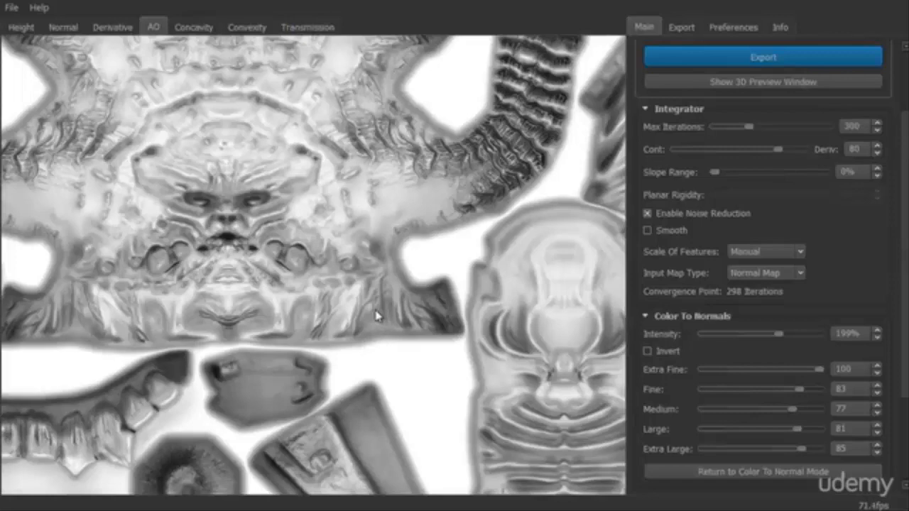
scroll(377, 323, "down", 2)
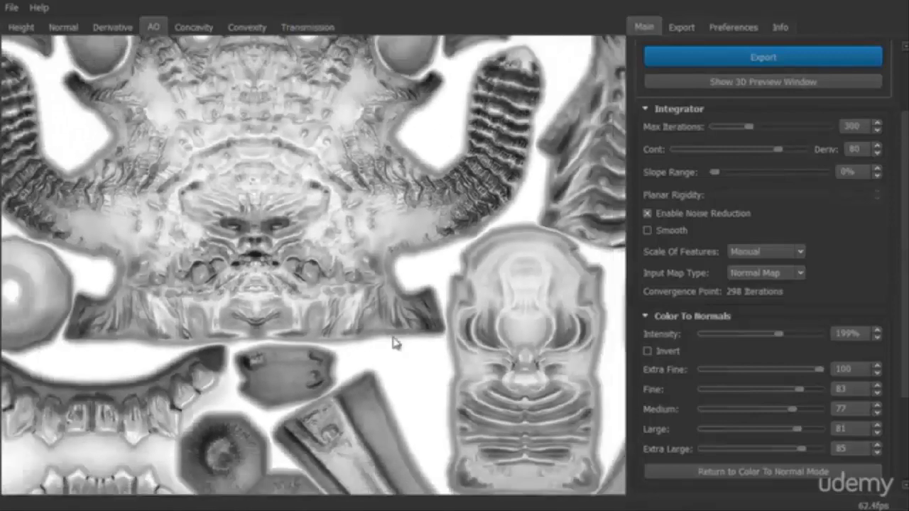
scroll(408, 349, "down", 4)
scroll(358, 312, "down", 1)
left_click_drag(398, 348, 371, 251)
Step: Show the 3D preview again and enable Mesh AO in the ambient occlusion settings for the demon head
left_click(686, 84)
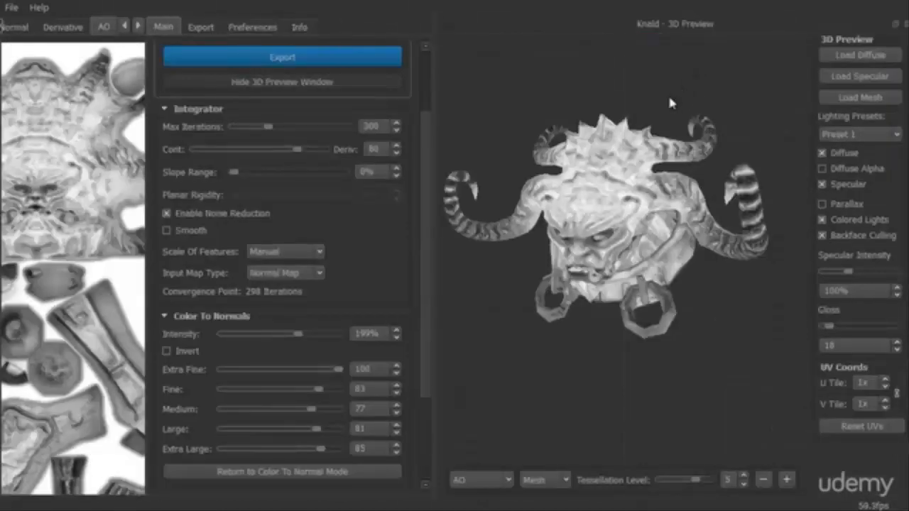
left_click_drag(481, 282, 505, 326)
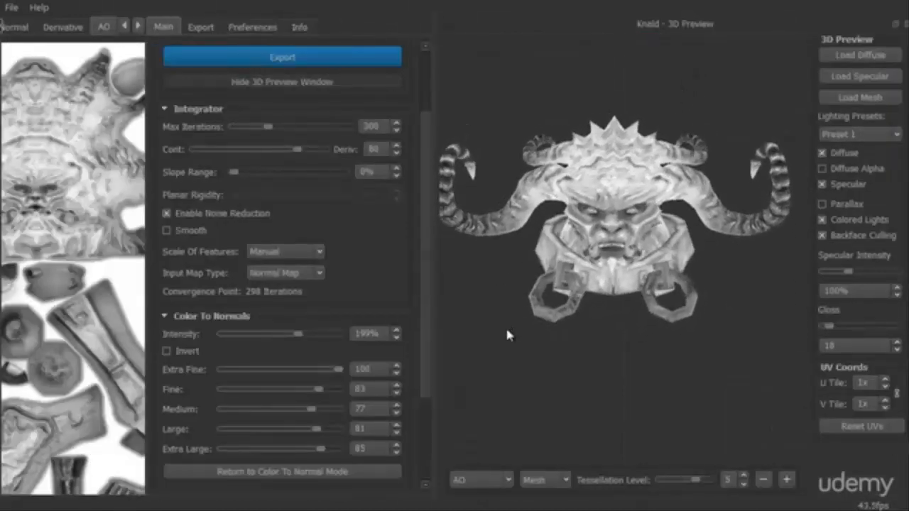
left_click_drag(425, 297, 436, 382)
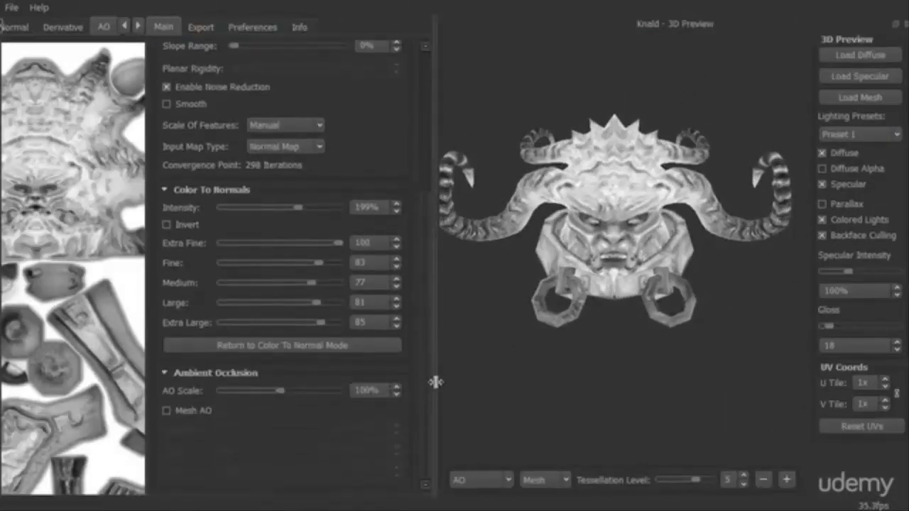
left_click_drag(512, 290, 478, 308)
left_click(166, 411)
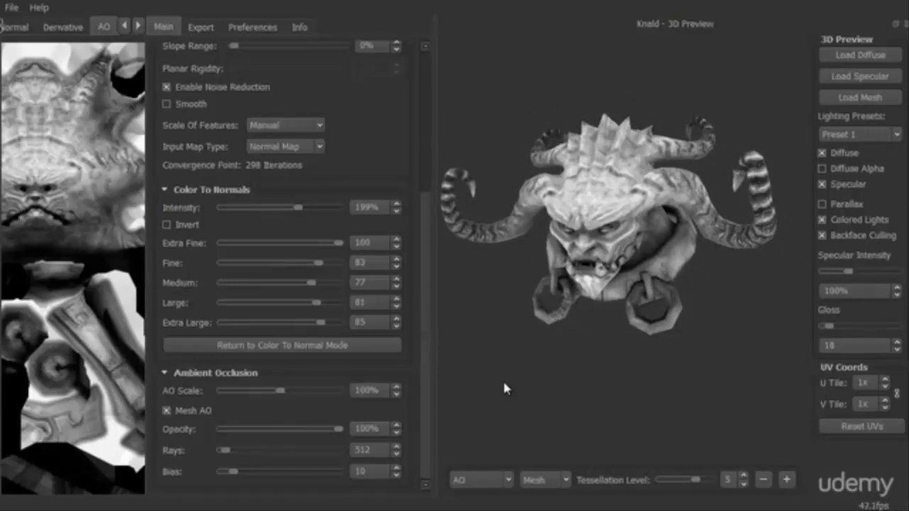
Step: Hide the 3D preview and examine the AO map with the mesh occlusion included
left_click_drag(426, 336, 426, 198)
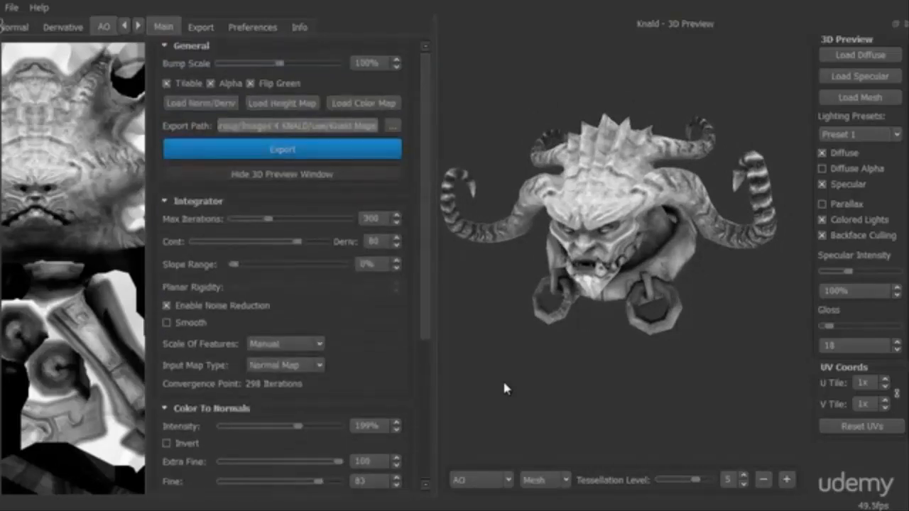
left_click(282, 174)
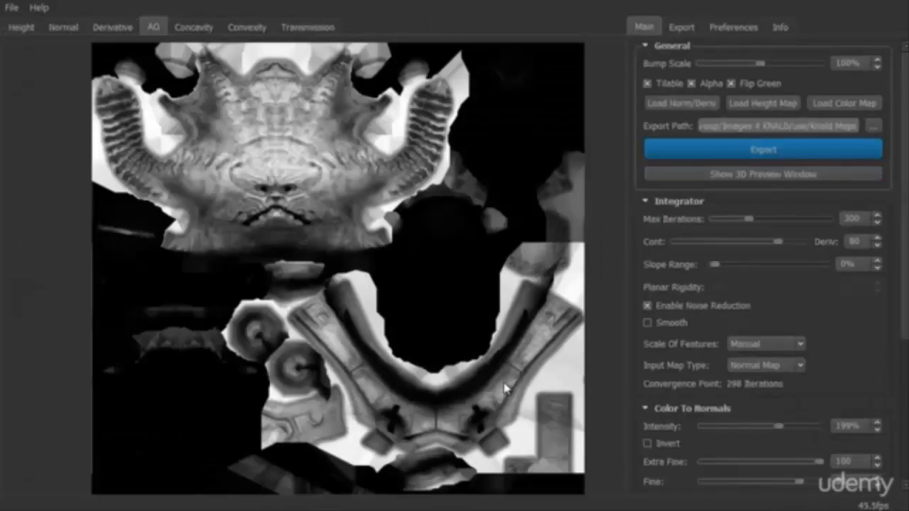
scroll(503, 389, "up", 5)
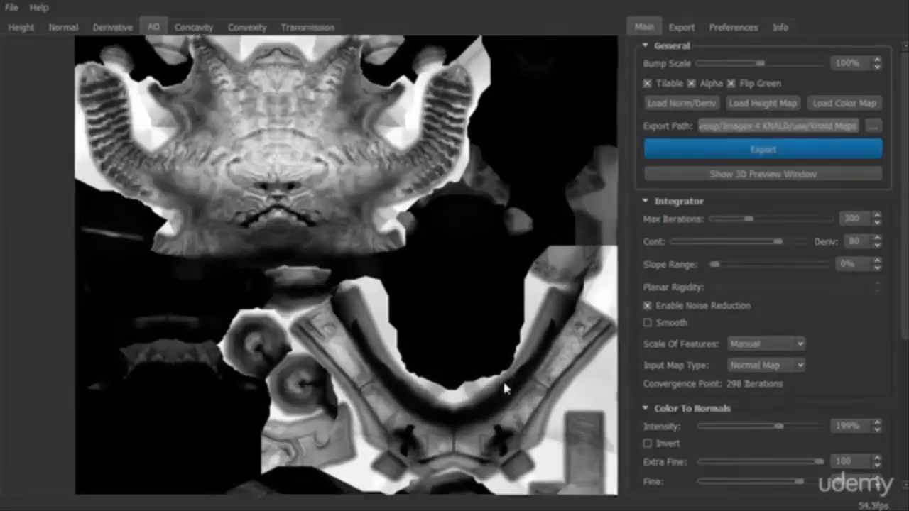
scroll(503, 388, "down", 5)
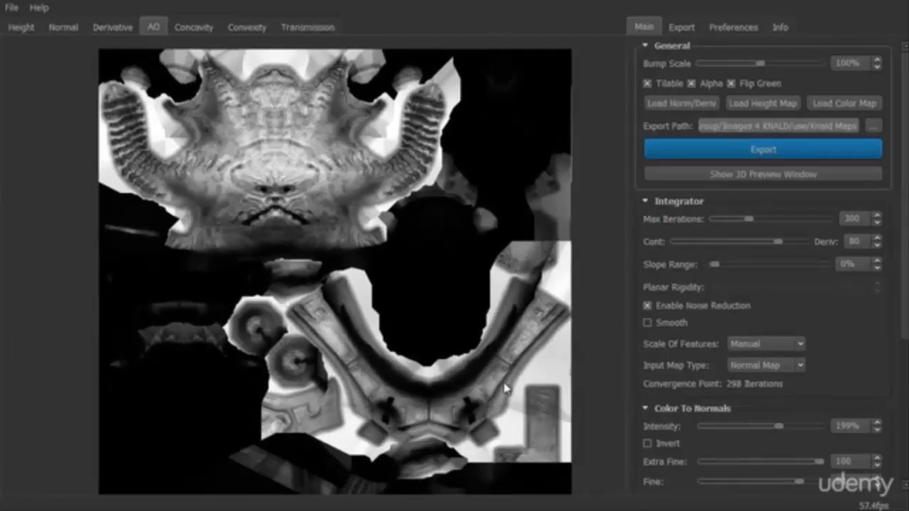
Step: Export only the AO map as an 8-bit TGA and switch to Photoshop
key("ctrl+Tab")
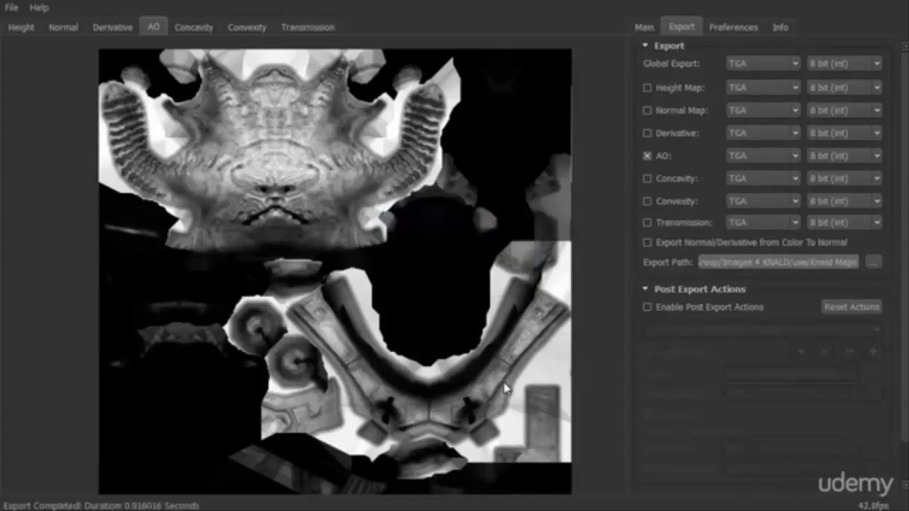
key("alt+Tab")
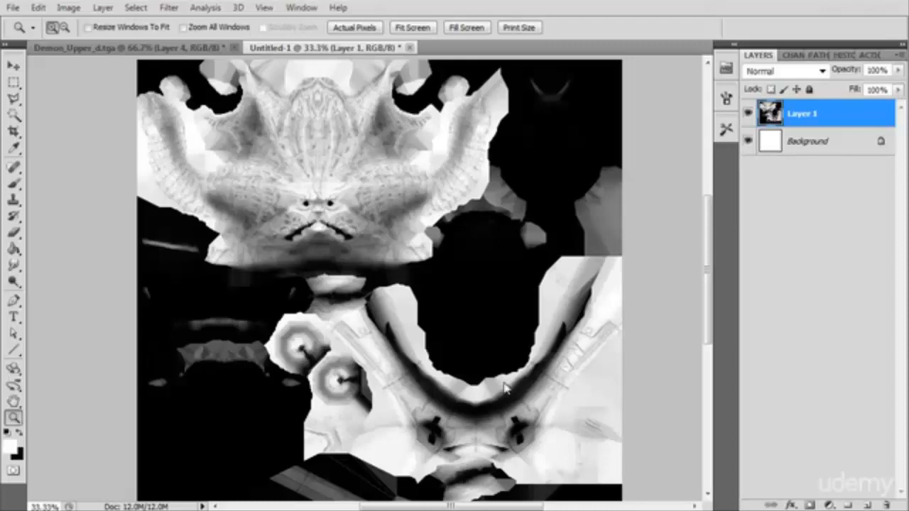
Step: Open Demon_Upper_d_occlusion.tga and copy its whole image into Untitled-1 as a new layer above the earlier occlusion map
key("ctrl+o")
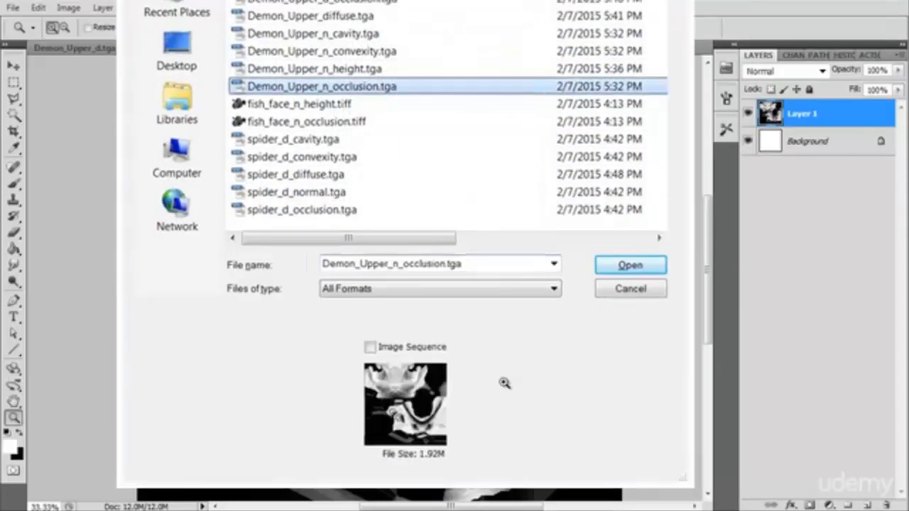
key("Return")
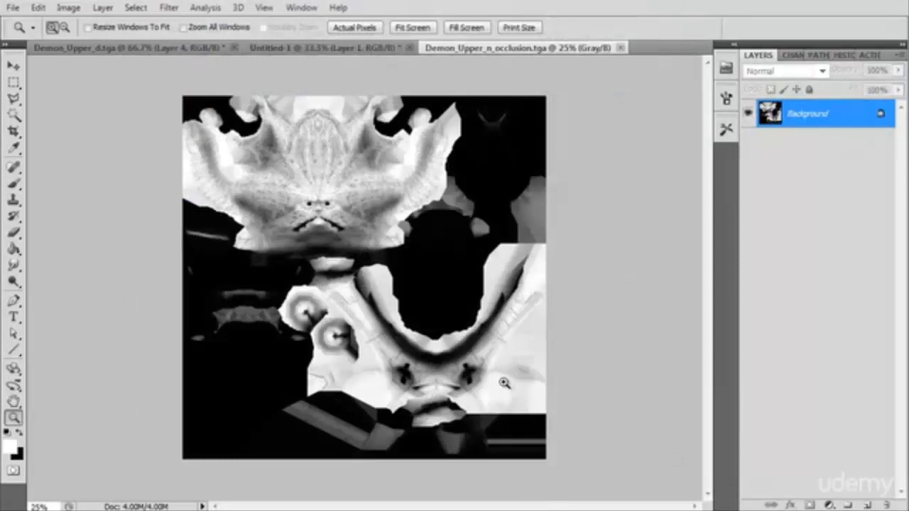
key("ctrl+Tab")
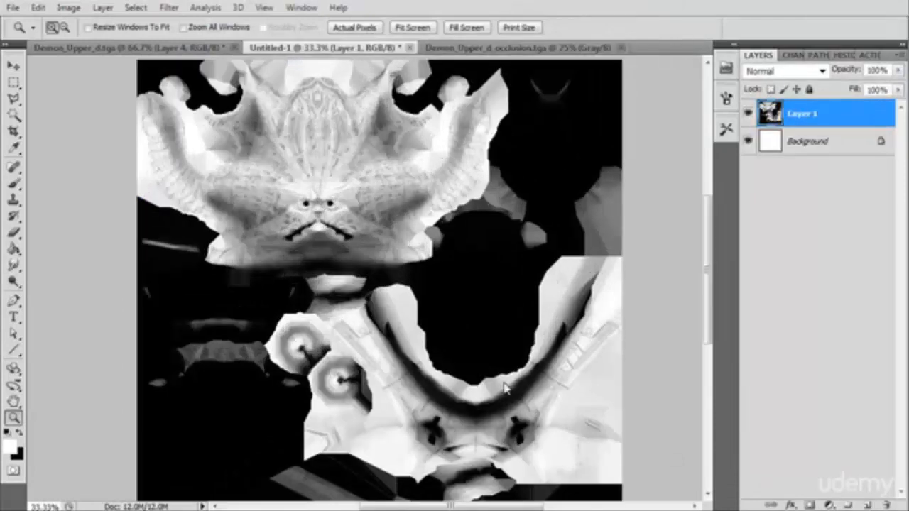
key("ctrl+Tab")
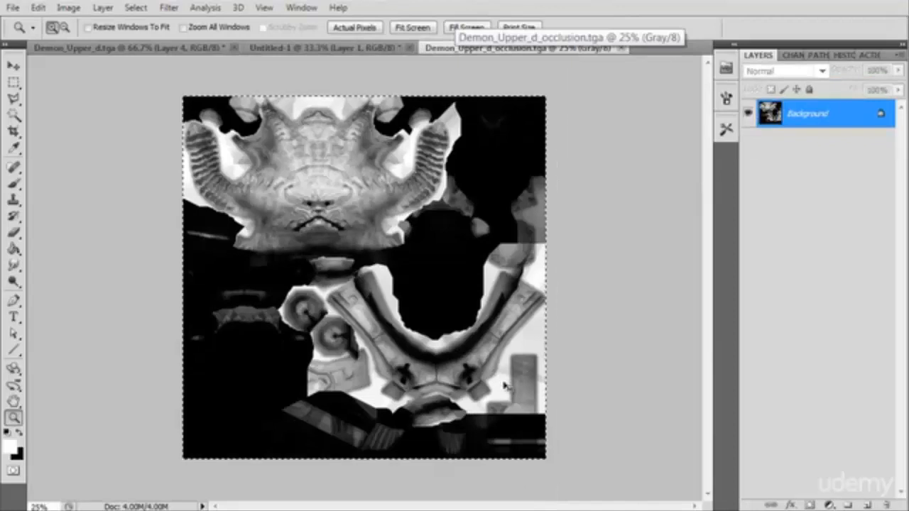
key("ctrl+BackSpace")
key("ctrl+w")
key("n")
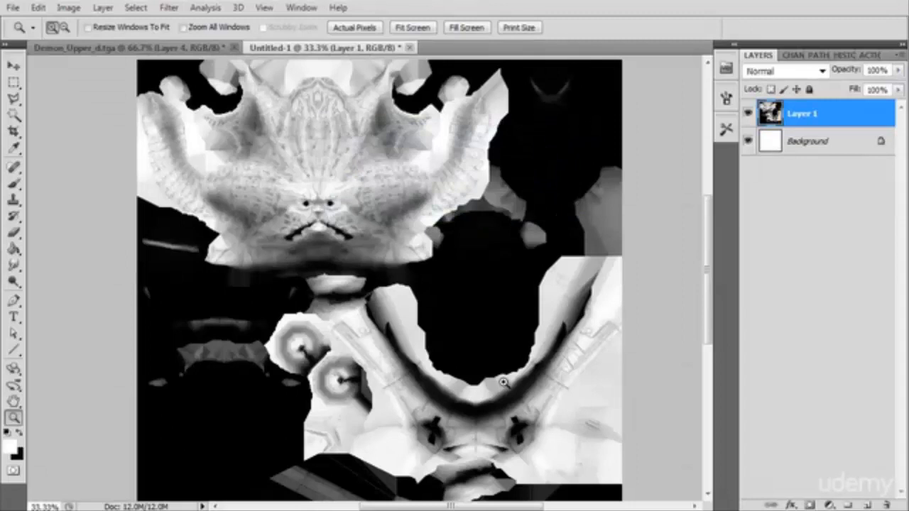
key("ctrl+v")
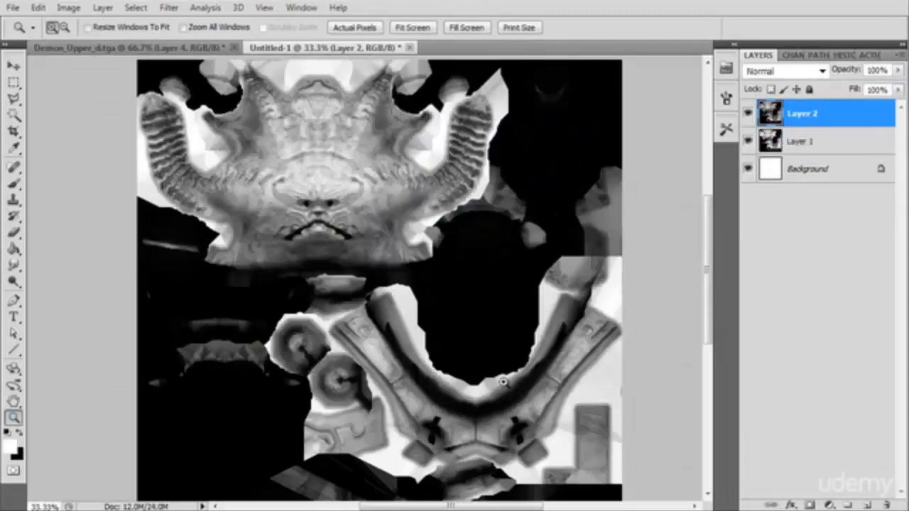
Step: Compare the new occlusion layer with the earlier one on the face and horns by toggling Layer 2, and look over the lower parts
left_click(502, 382)
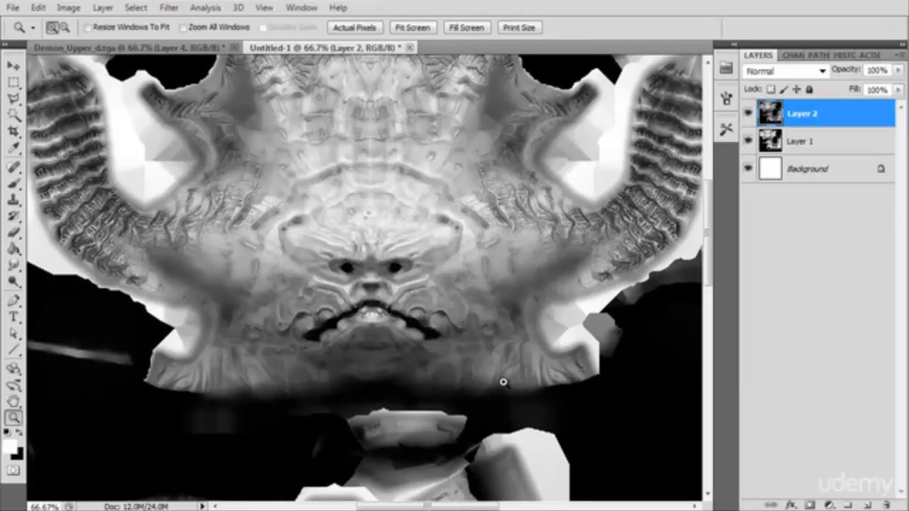
key("ctrl+comma")
key("ctrl+comma")
key("ctrl+comma")
key("ctrl+comma")
key("ctrl+comma")
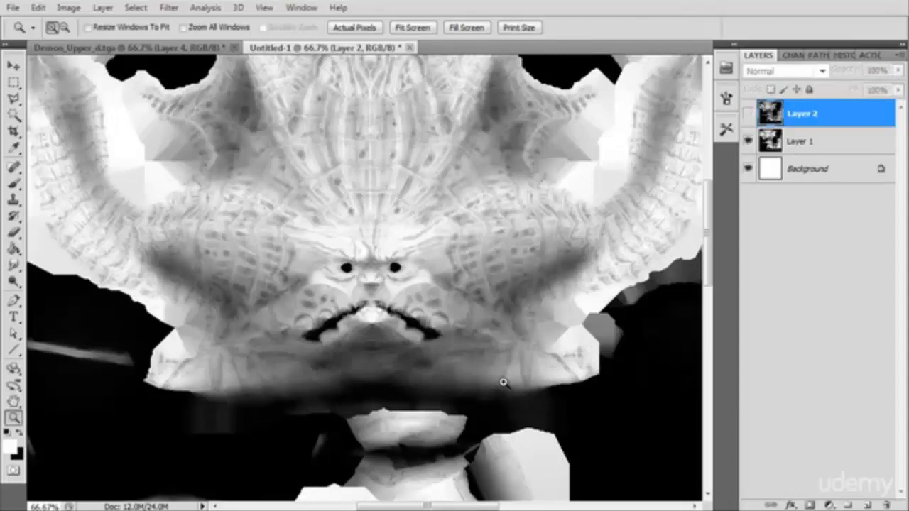
key("ctrl+comma")
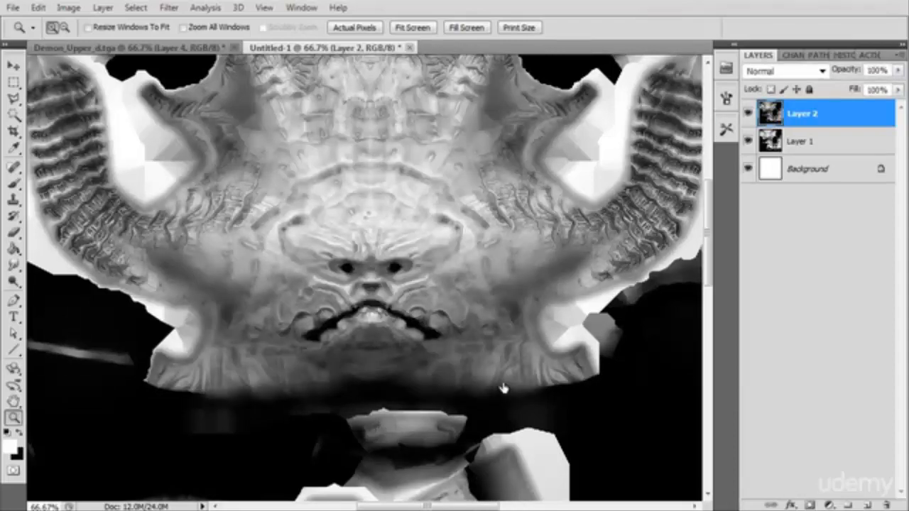
scroll(503, 388, "down", 5)
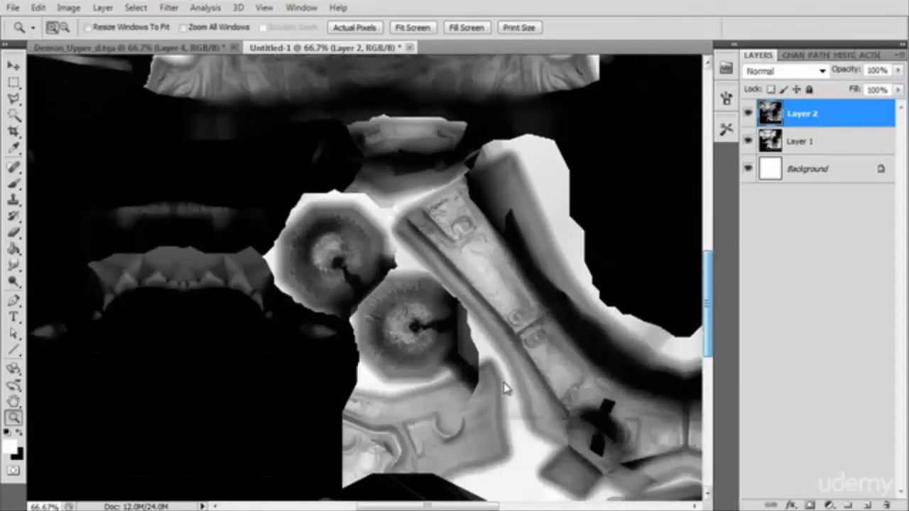
scroll(505, 388, "up", 8)
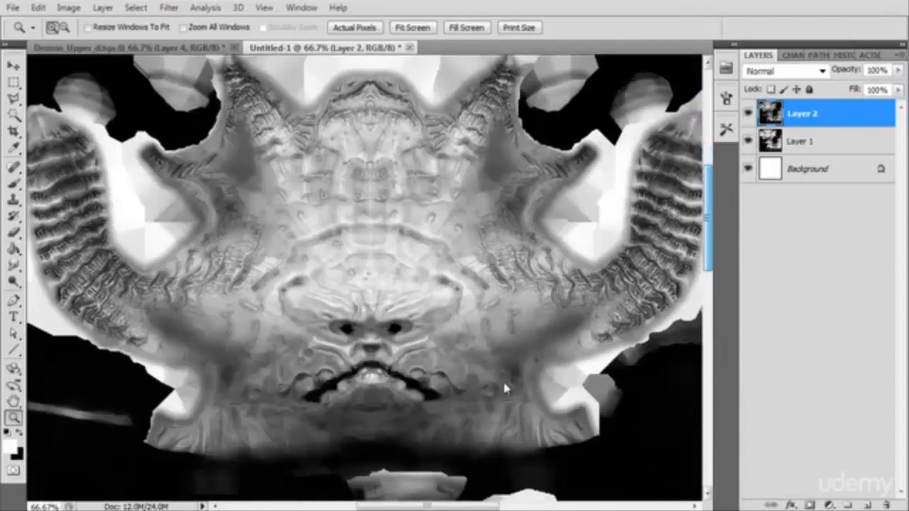
scroll(504, 387, "up", 1)
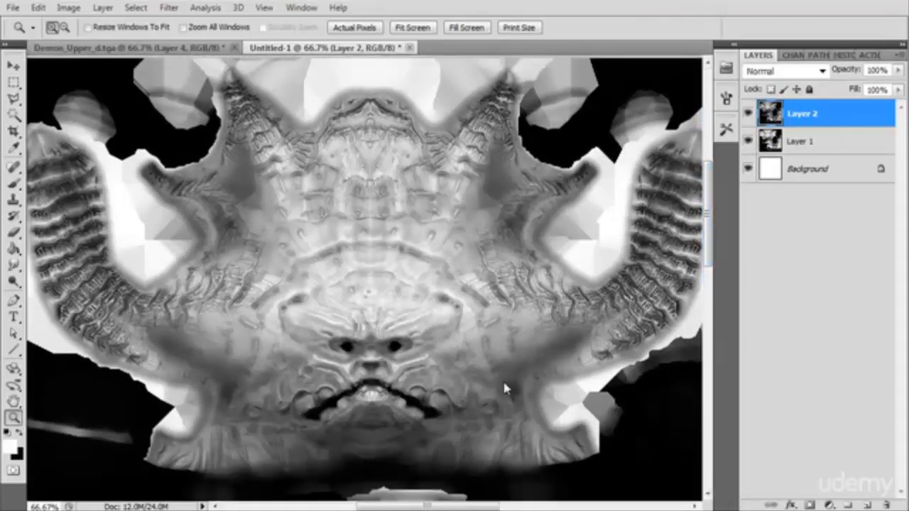
Step: Paste the new occlusion map into Demon_Upper_d.tga above Layer 4 and hide Layer 4
key("ctrl+Tab")
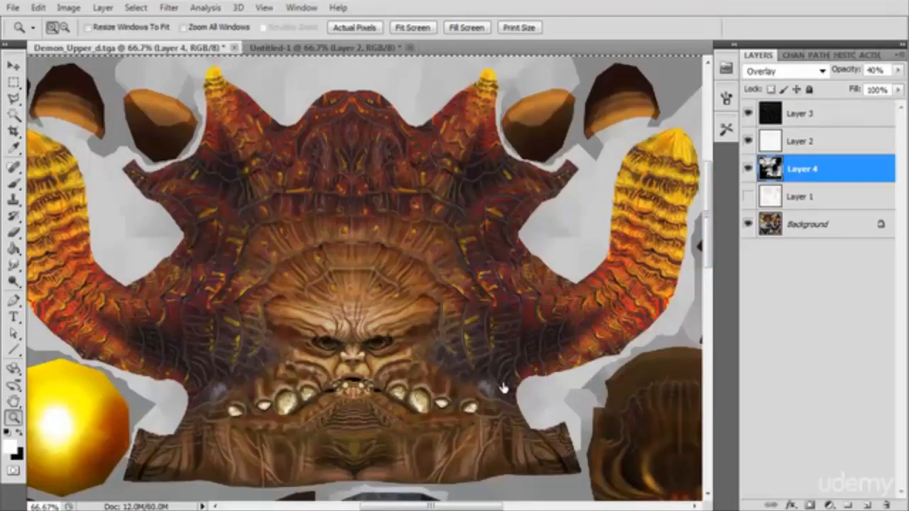
key("ctrl+v")
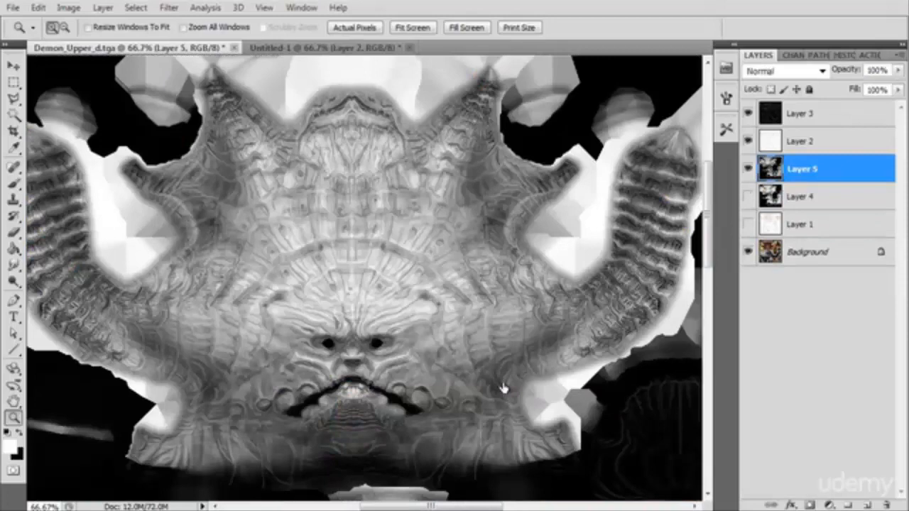
Step: Set the pasted occlusion layer to Overlay blending at 40% opacity
left_click(822, 71)
key("Down")
key("Down")
key("Down")
key("Down")
key("Down")
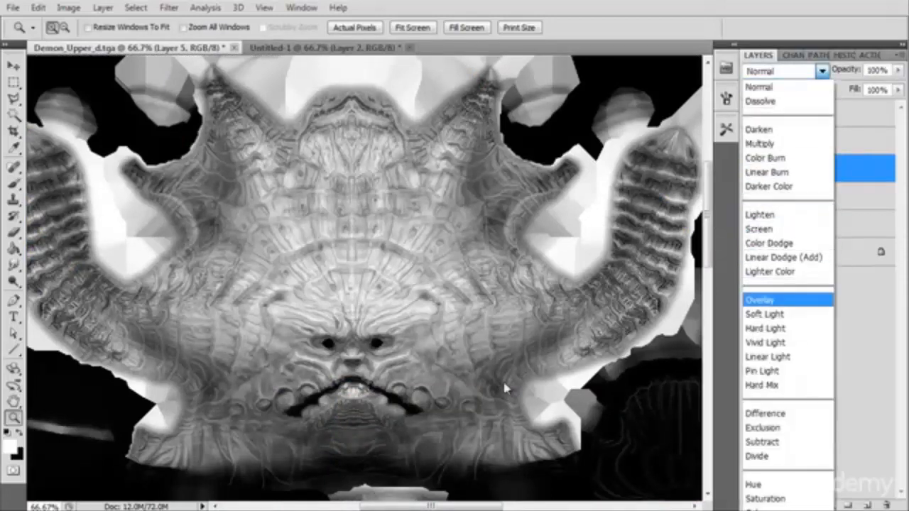
key("Return")
key("Tab")
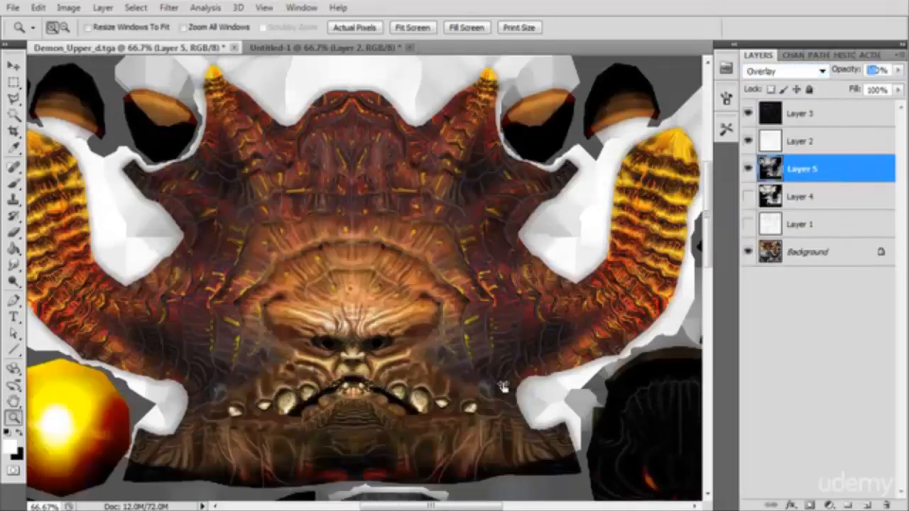
type("50")
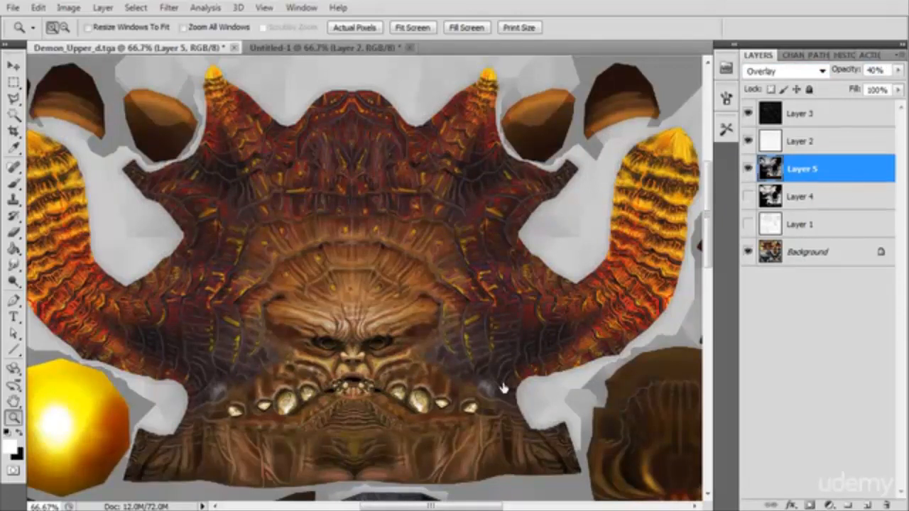
Step: Compare the demon texture with the old and new occlusion layers by toggling Layer 4 and Layer 5, including both together
left_click(747, 169)
key("ctrl+alt+z")
key("ctrl+alt+z")
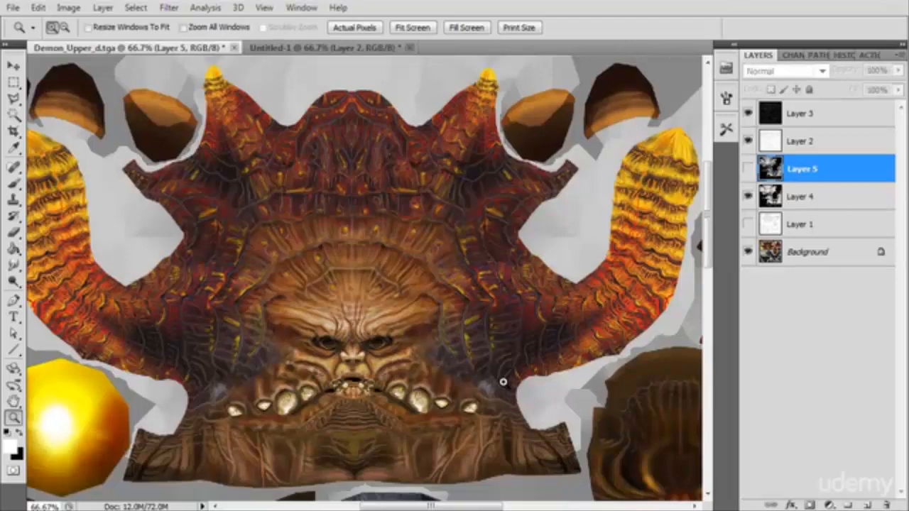
key("ctrl+shift+z")
key("ctrl+shift+z")
key("ctrl+shift+z")
key("ctrl+shift+z")
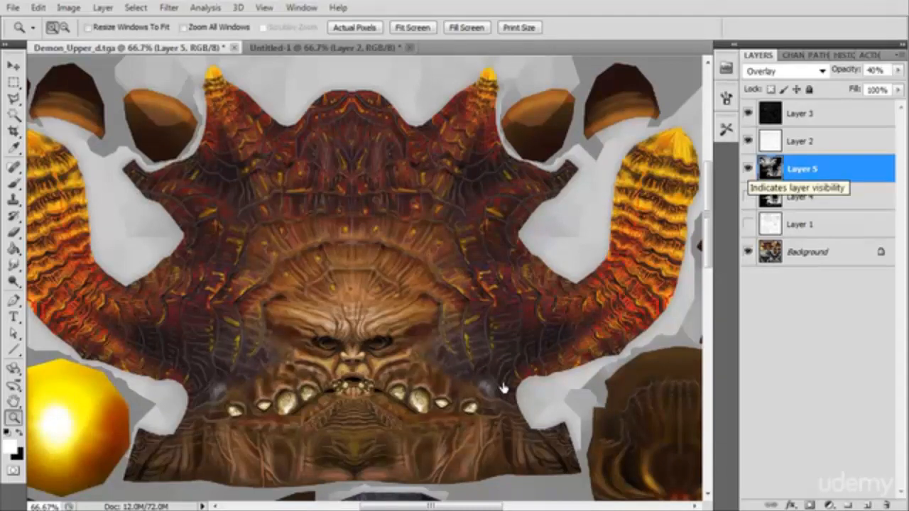
left_click(748, 168)
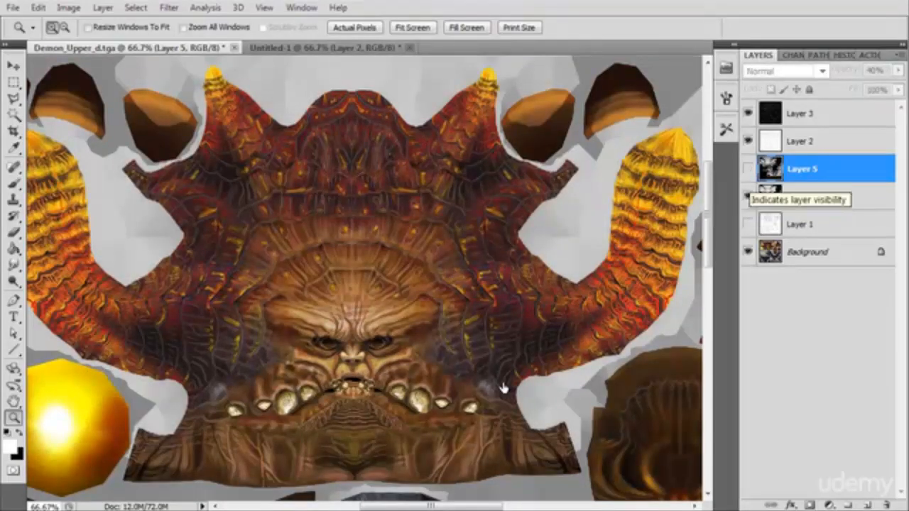
left_click(748, 168)
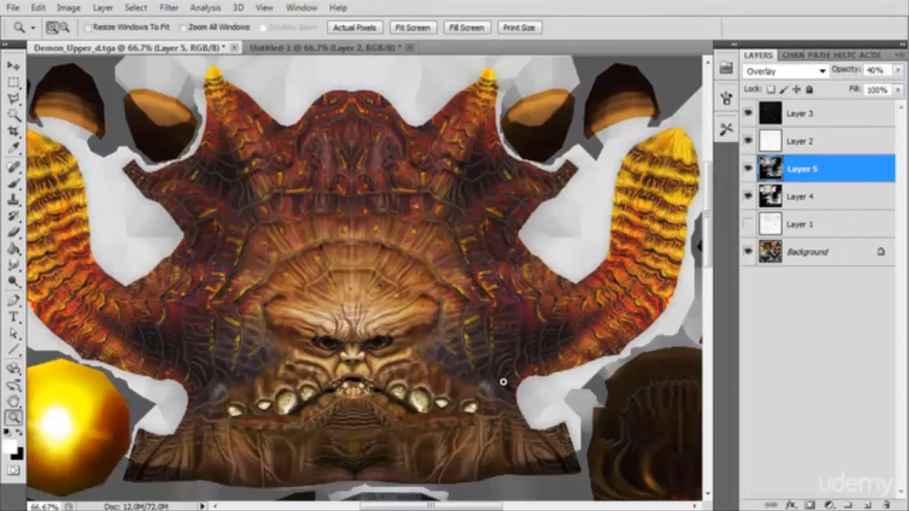
Step: Examine the two occlusion maps again in Untitled-1, toggling the upper layer and looking over the face and horns
key("ctrl+Tab")
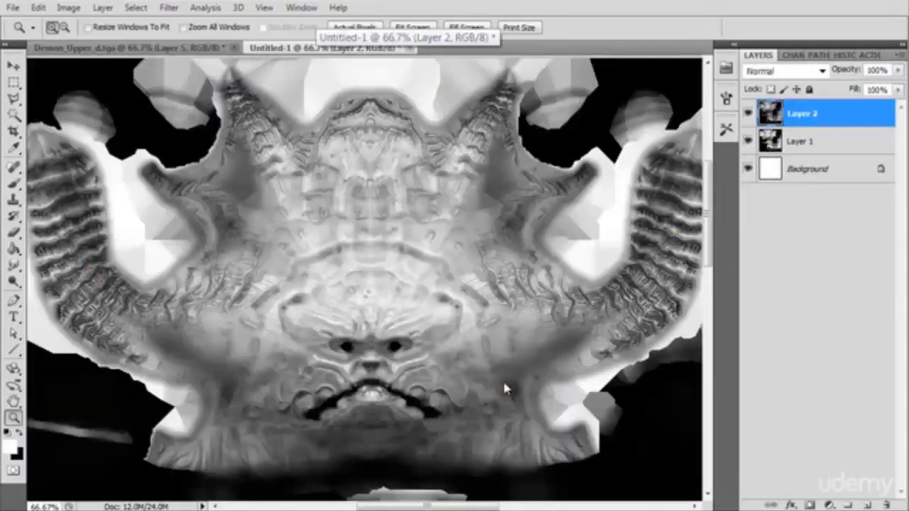
left_click(747, 114)
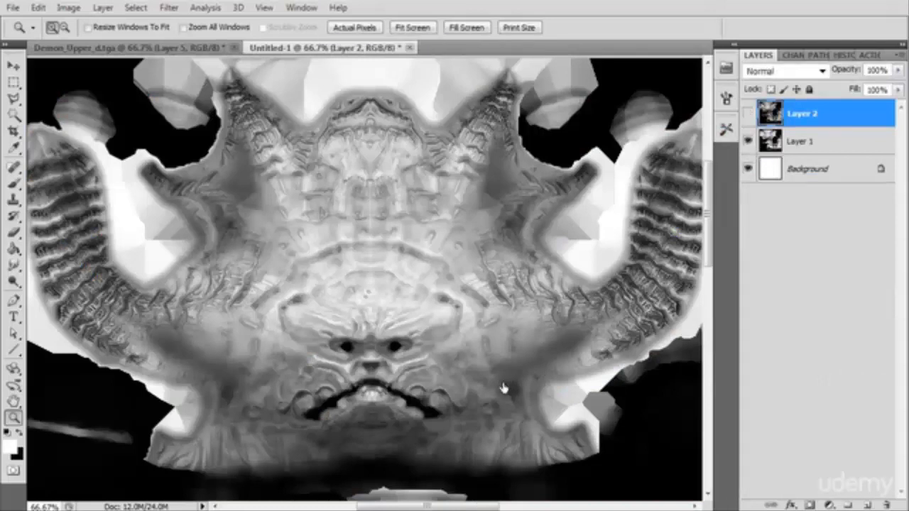
left_click(748, 114)
scroll(502, 384, "down", 3)
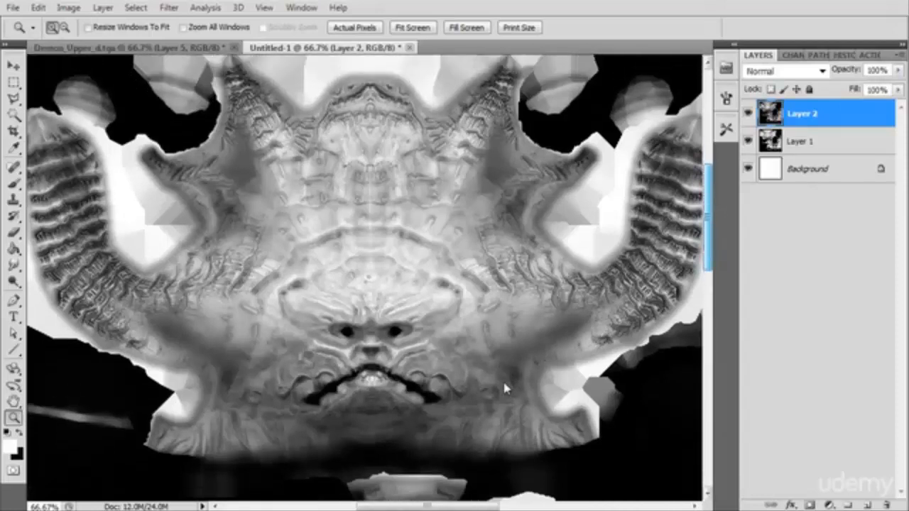
scroll(504, 388, "down", 2)
scroll(504, 389, "up", 3)
scroll(504, 389, "down", 3)
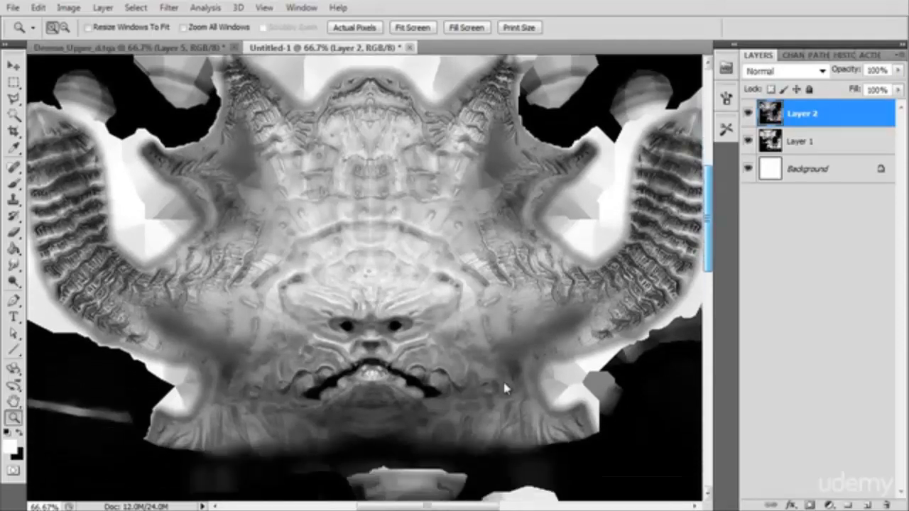
scroll(504, 388, "down", 3)
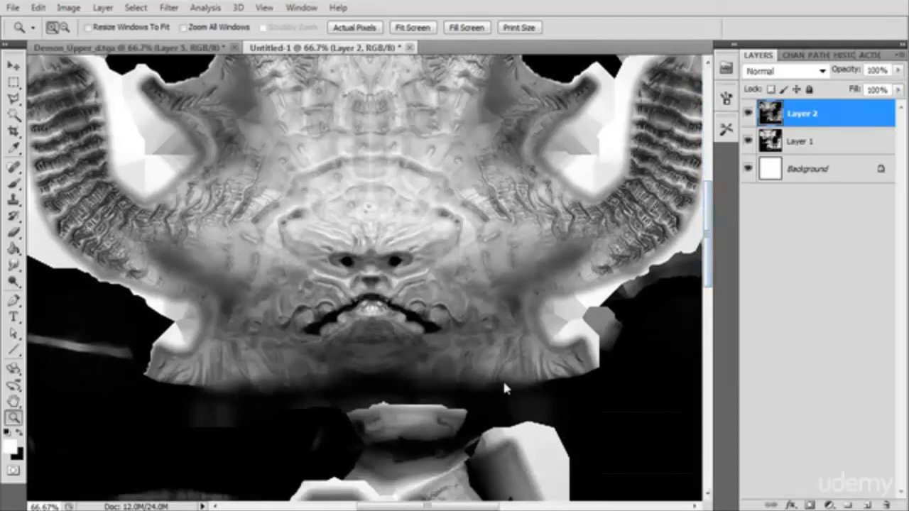
Step: Return to Demon_Upper_d.tga and hide Layer 4, keeping the new occlusion layer visible
key("ctrl+Tab")
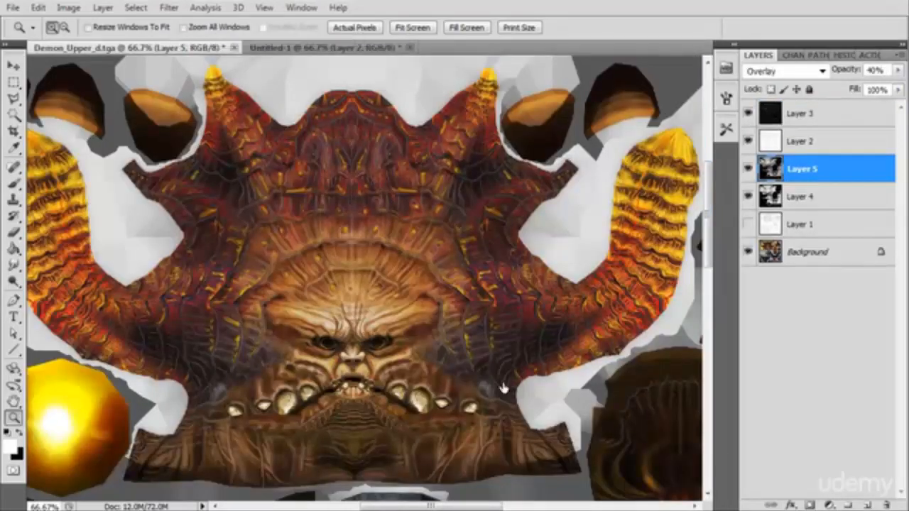
left_click(748, 196)
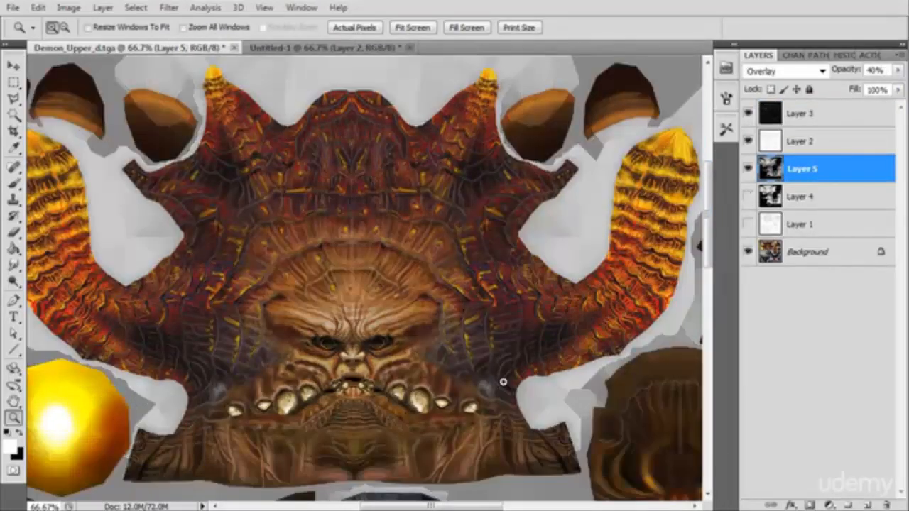
Step: Start saving the layered demon texture as a copy in Targa format
left_click(13, 8)
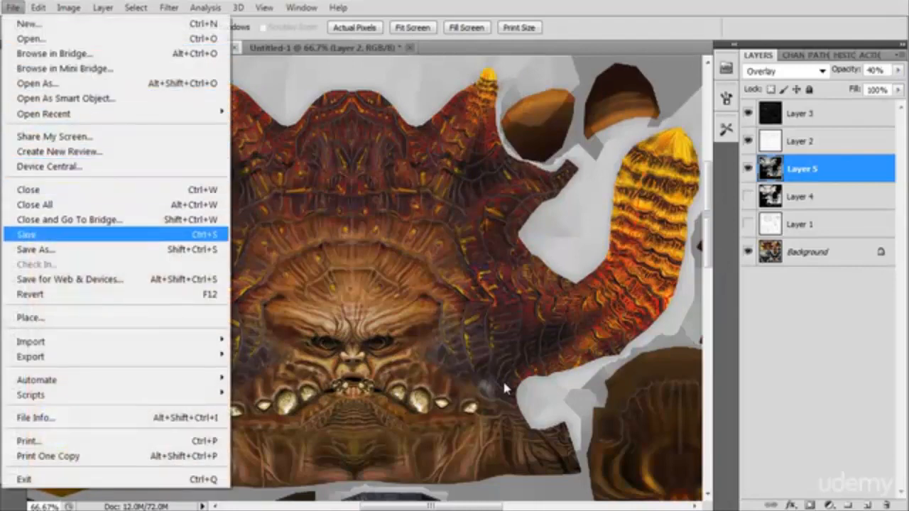
key("Return")
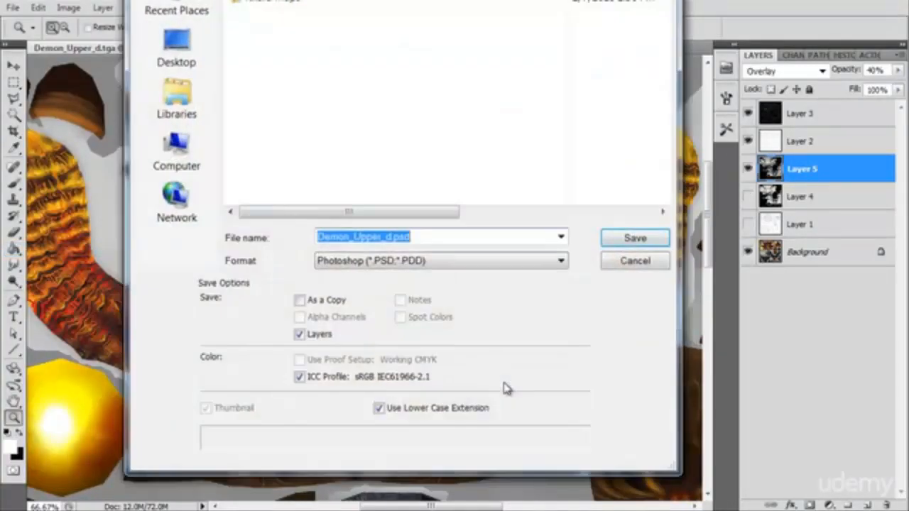
key("Tab")
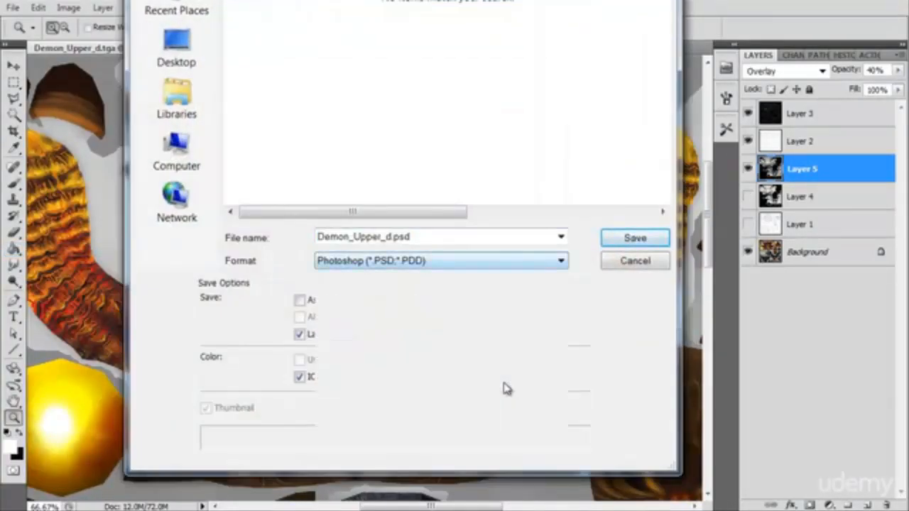
key("alt+Down")
key("Down")
key("Down")
key("Down")
key("Down")
key("Down")
key("Down")
key("Down")
key("Down")
key("Down")
key("Down")
key("Down")
key("Down")
key("Down")
key("Down")
key("Down")
key("Down")
key("Down")
key("Down")
key("Return")
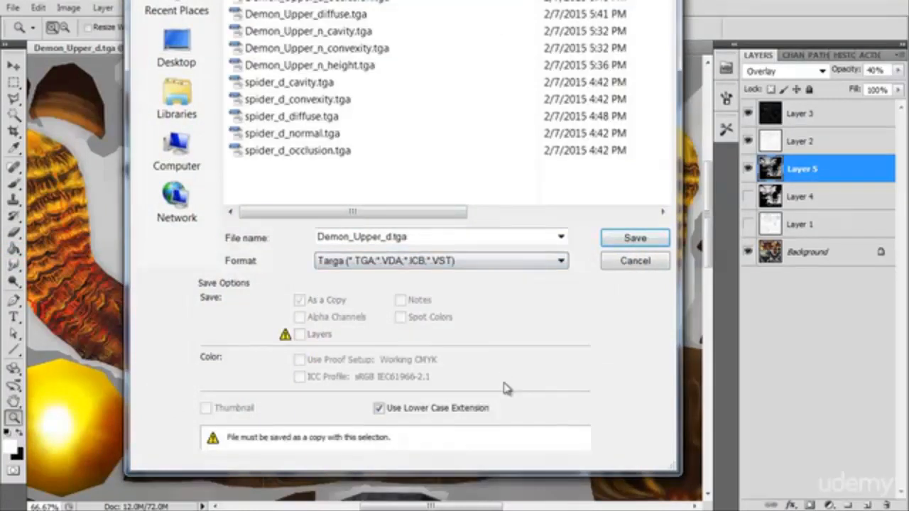
Step: Name the copy Demon_Upper_diffuse2.tga, based on the existing diffuse file's name, and save it at 24 bits/pixel
left_click(305, 14)
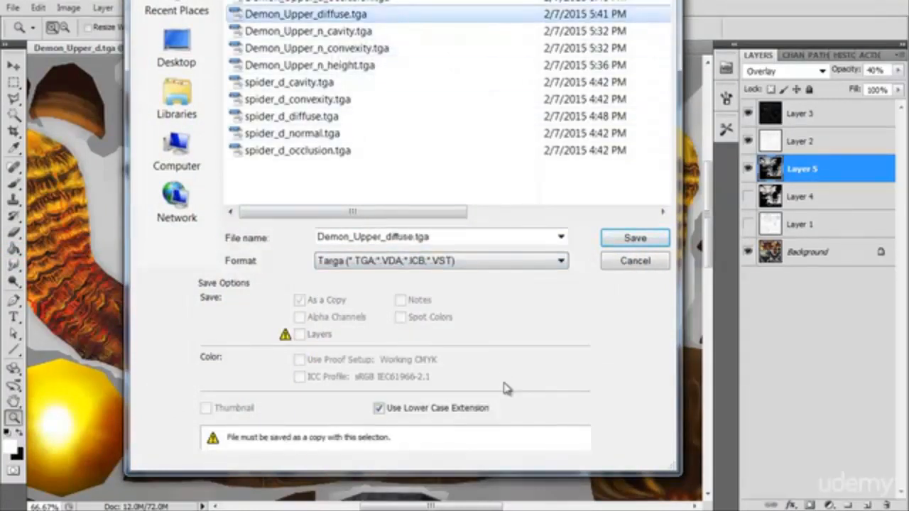
key("Tab")
key("Right")
key("Left")
key("Left")
key("Left")
key("Left")
type("2")
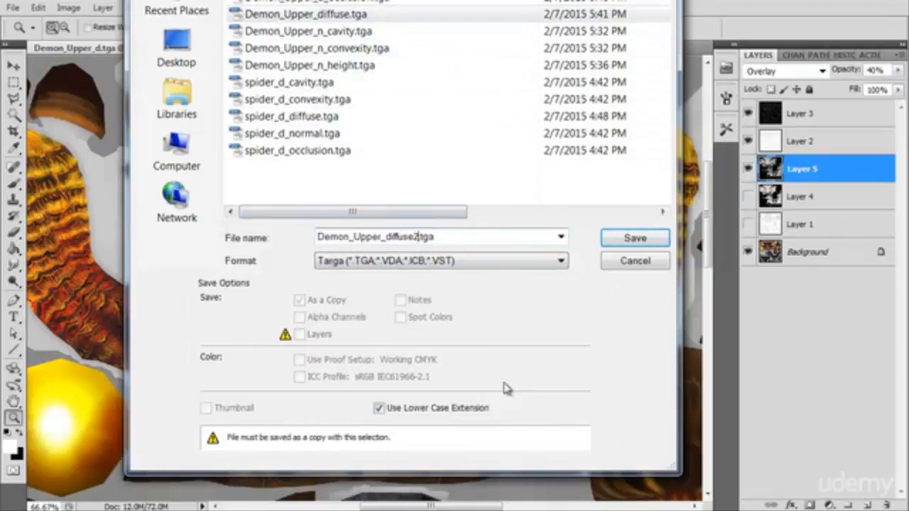
key("Return")
key("Return")
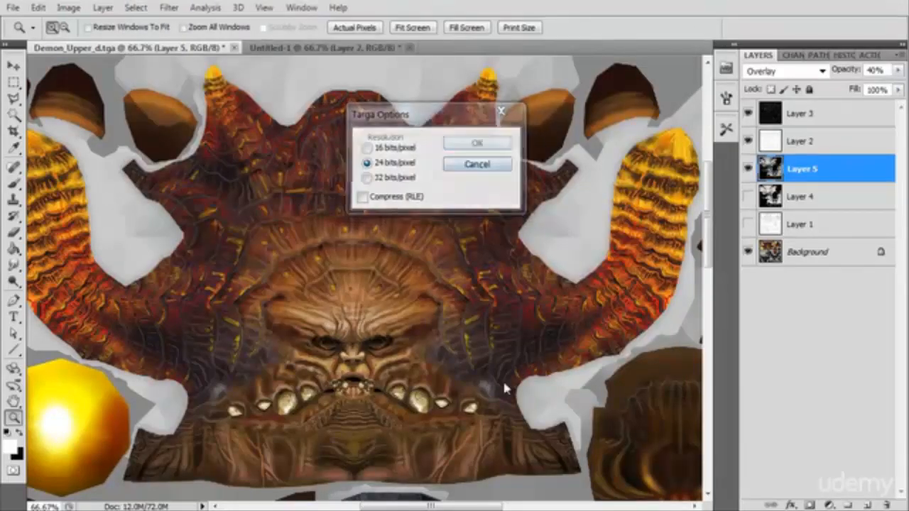
Step: Switch to Marmoset Toolbag and load Demon_Upper_diffuse2.tga as the diffuse texture of the demon head's material
key("alt+Tab")
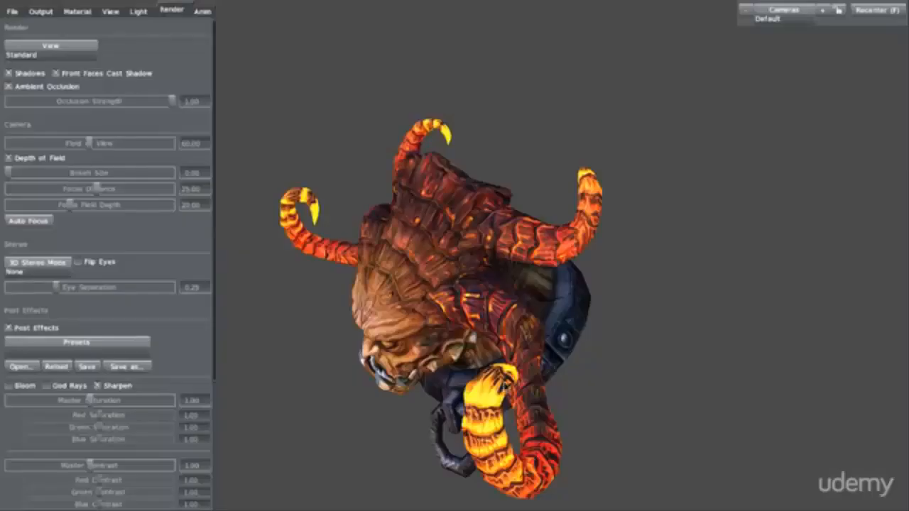
left_click_drag(505, 386, 657, 337)
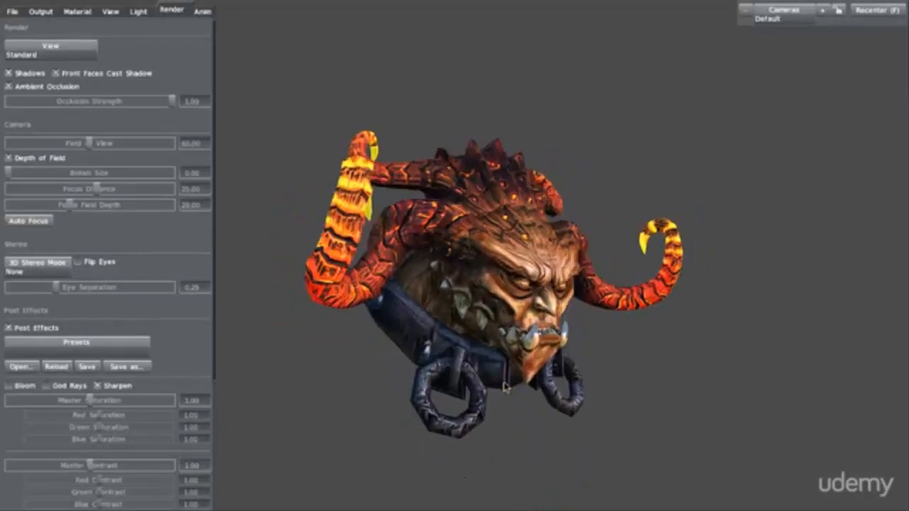
left_click(77, 11)
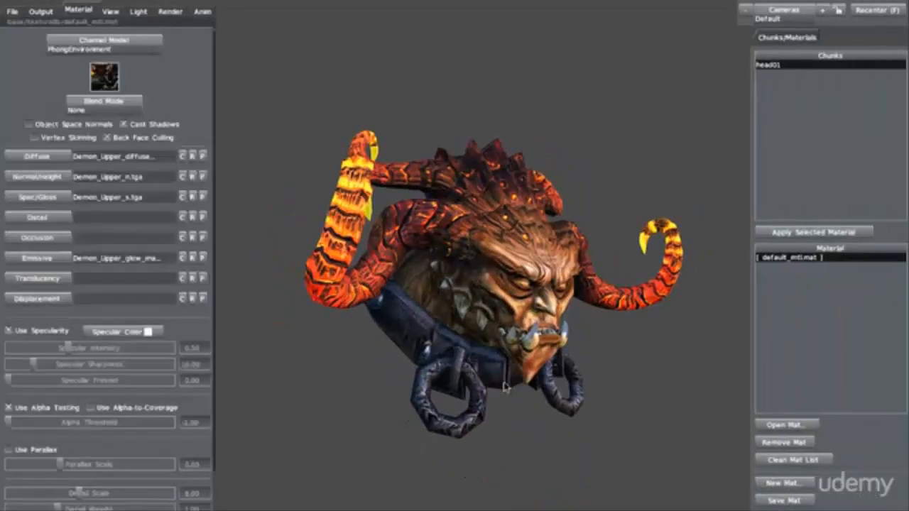
left_click(38, 157)
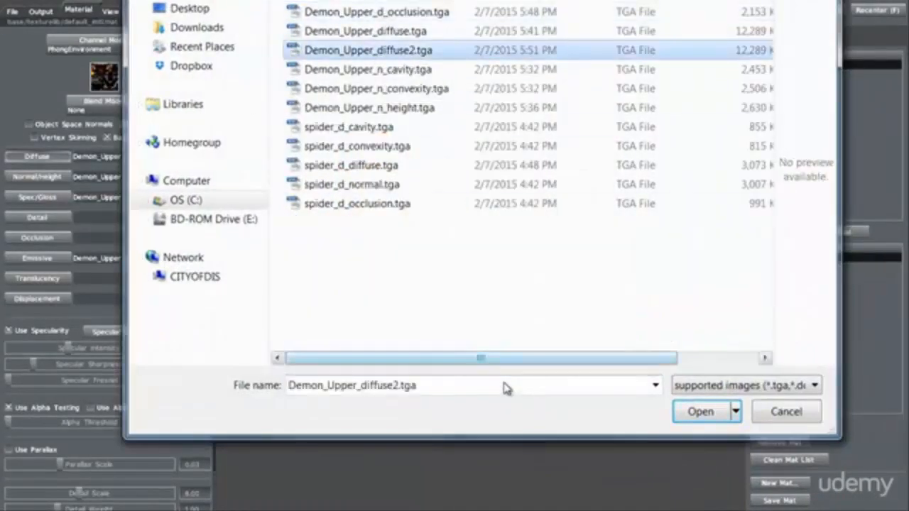
key("Return")
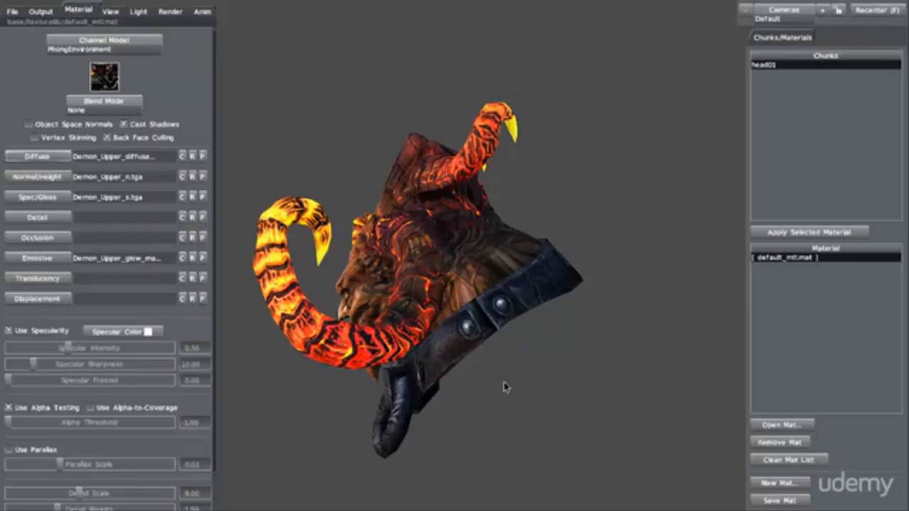
Step: Return to Photoshop and compare the two occlusion maps in Untitled-1 by repeatedly hiding and showing Layer 2
key("alt+Tab")
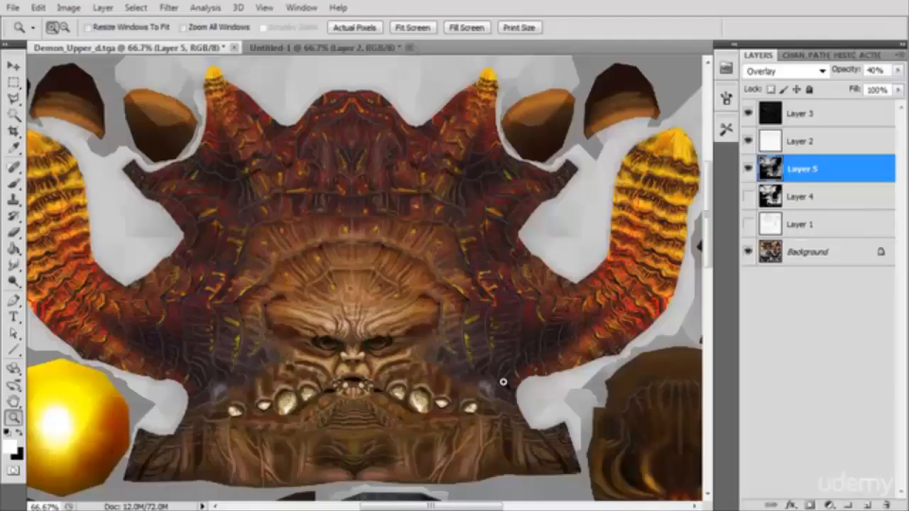
key("ctrl+Tab")
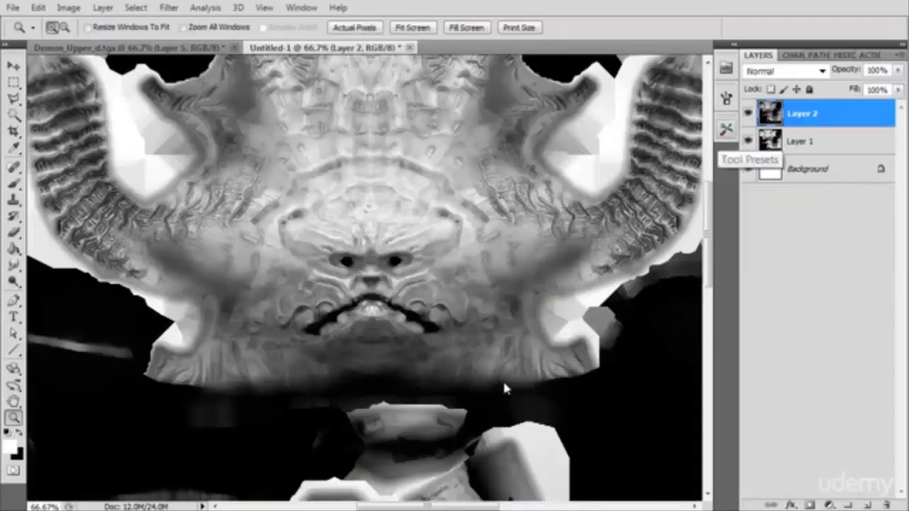
left_click(748, 113)
left_click(748, 113)
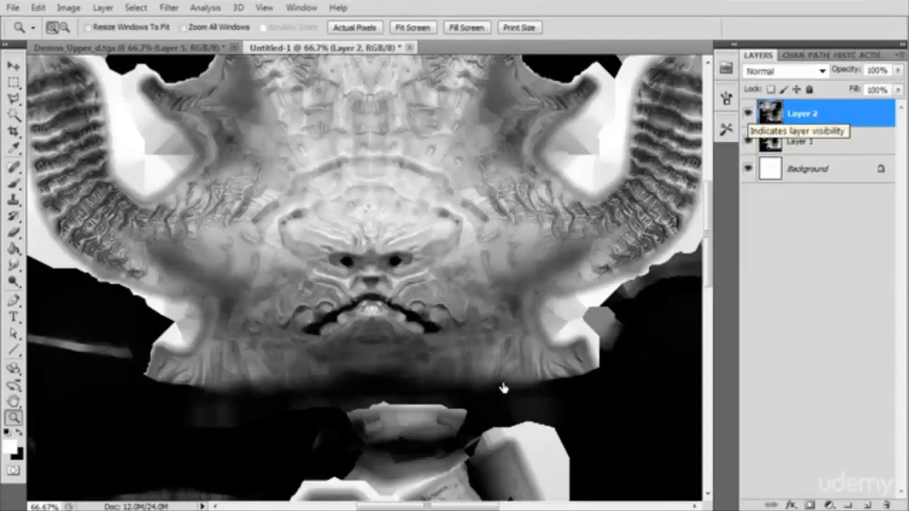
mouse_move(708, 234)
left_mouse_down()
mouse_move(708, 203)
mouse_move(708, 211)
left_mouse_up()
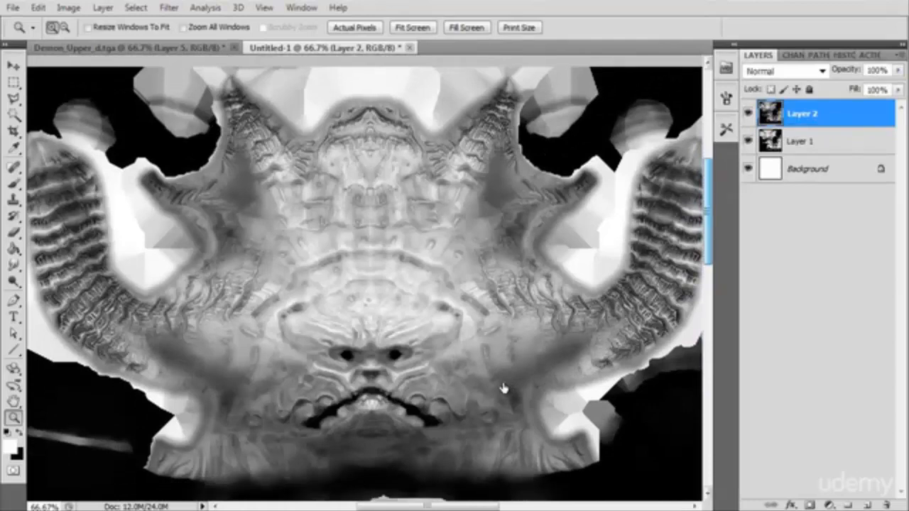
left_click(748, 113)
left_click(748, 113)
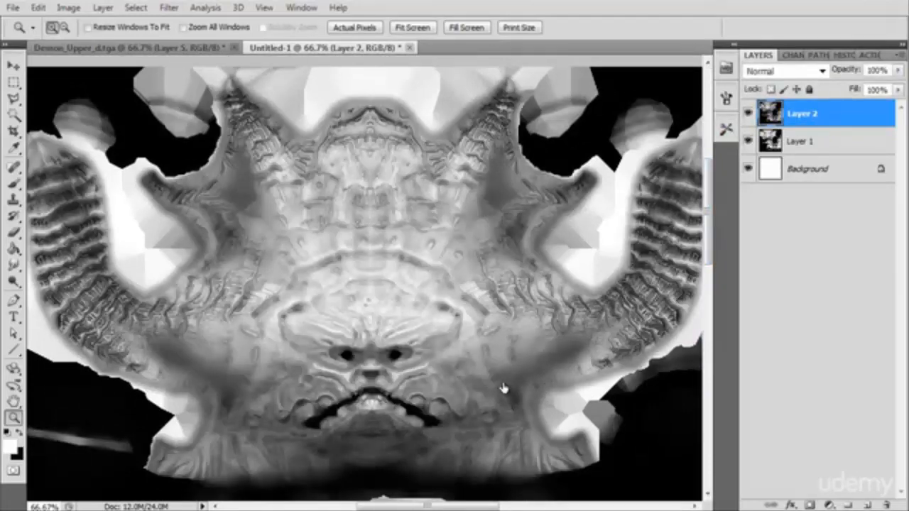
left_click(748, 113)
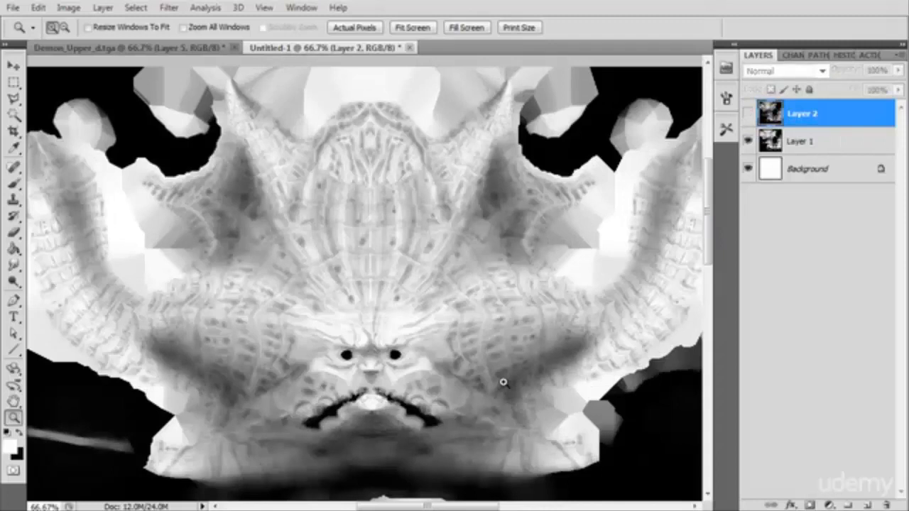
key("ctrl+z")
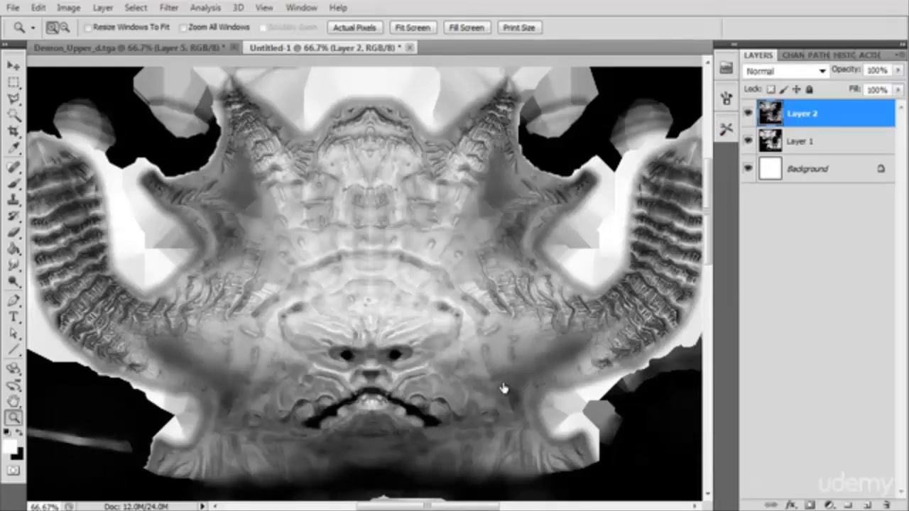
key("ctrl+z")
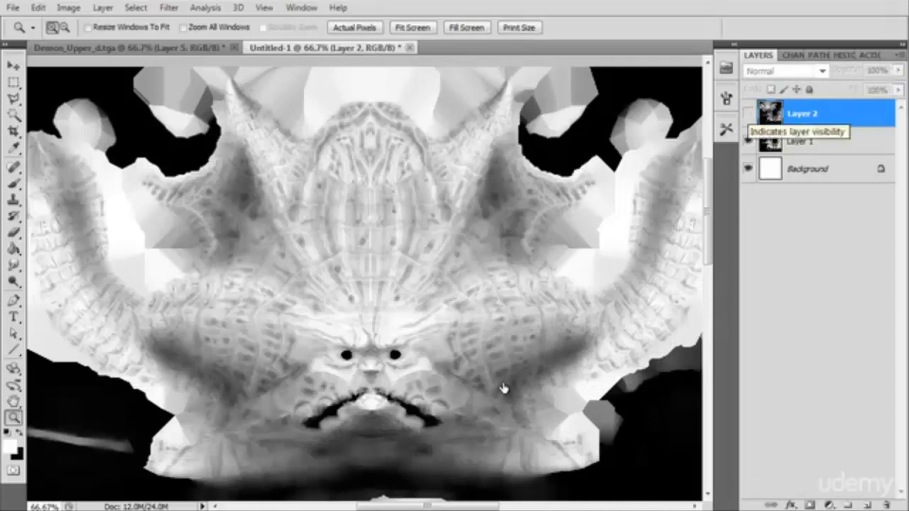
key("ctrl+z")
key("ctrl+z")
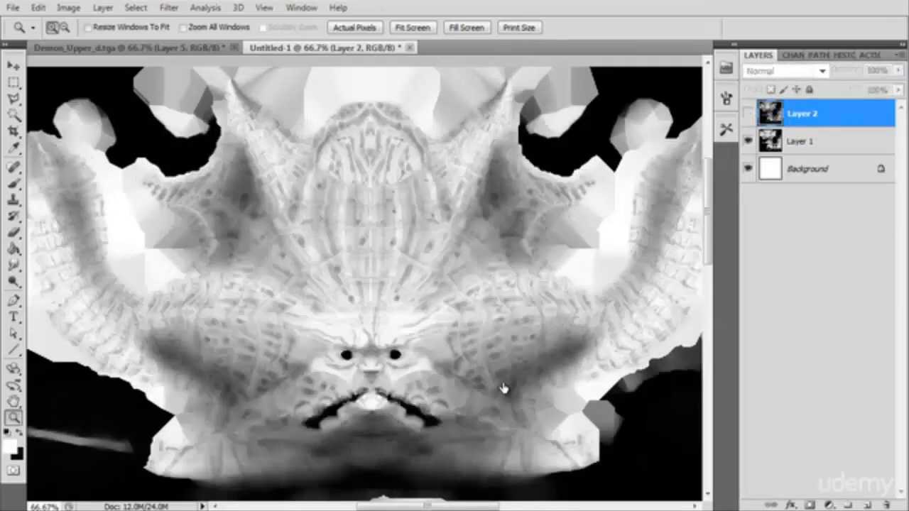
key("ctrl+z")
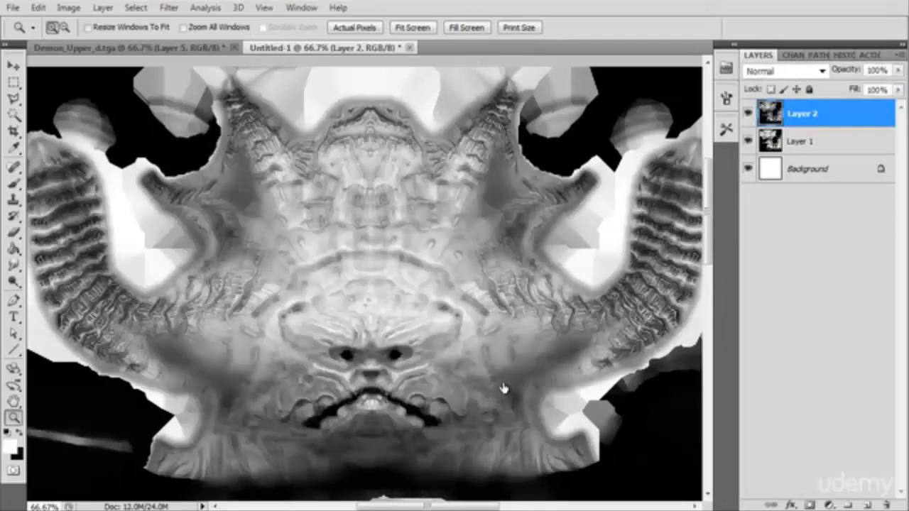